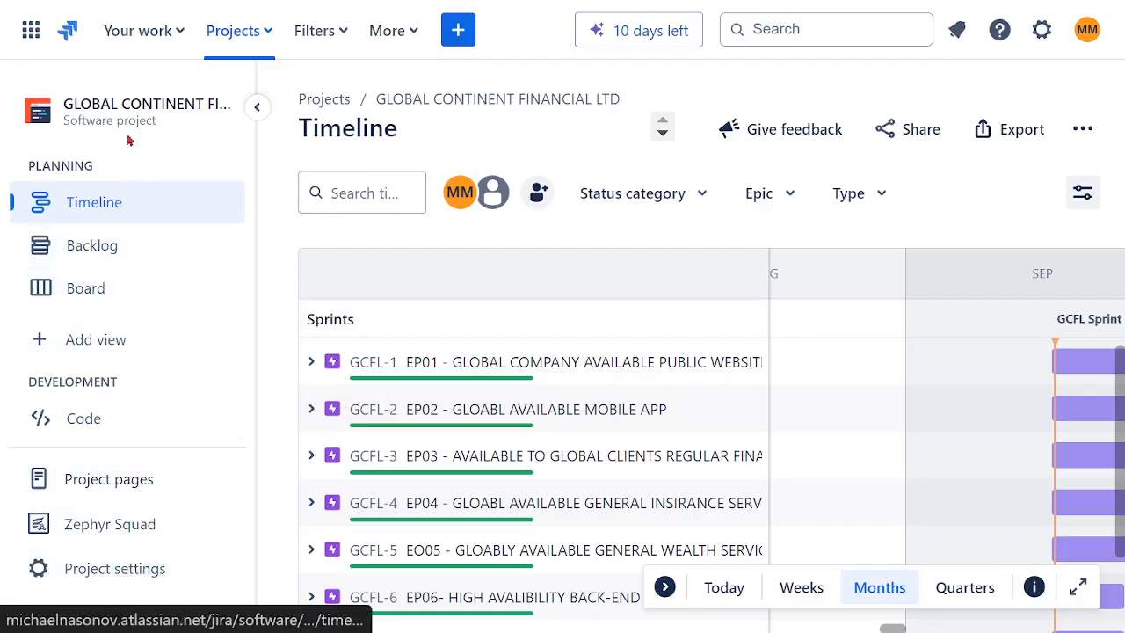
- Open the project's issue type settings and review the fields and available actions of the Bug issue type
{"action": "left_click", "coordinate": [100, 253]}
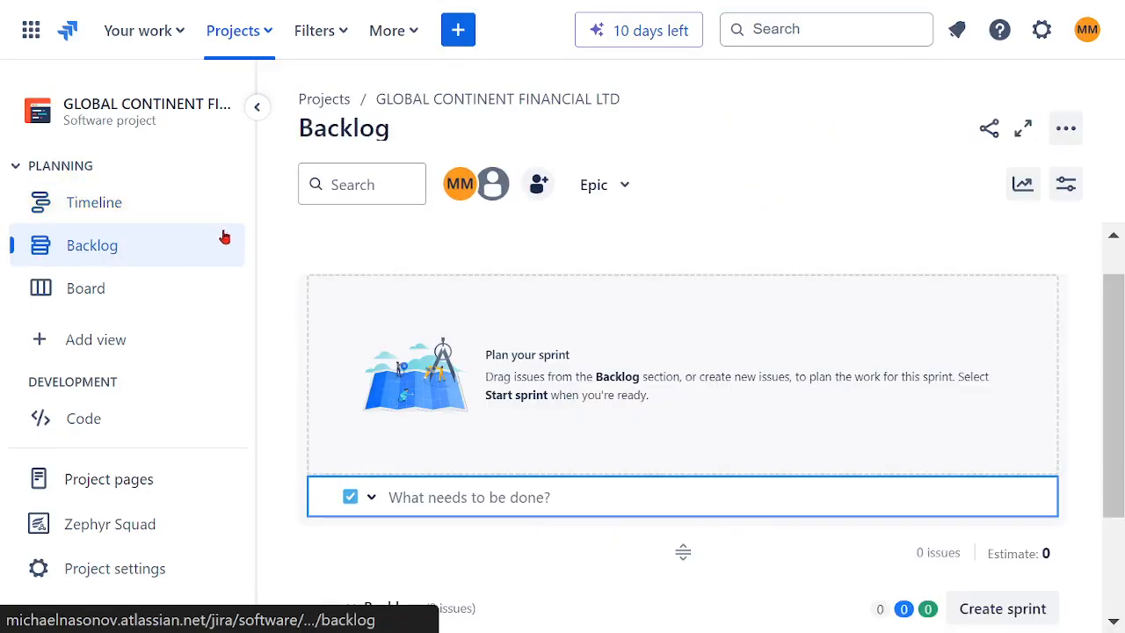
{"action": "left_click", "coordinate": [136, 569]}
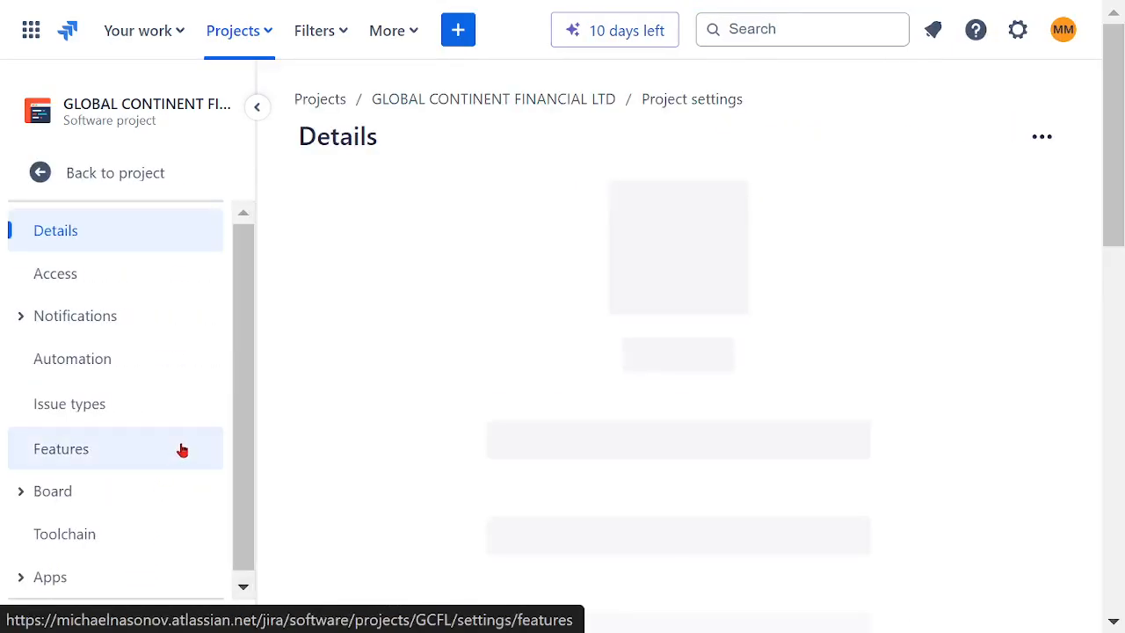
{"action": "left_click", "coordinate": [54, 412]}
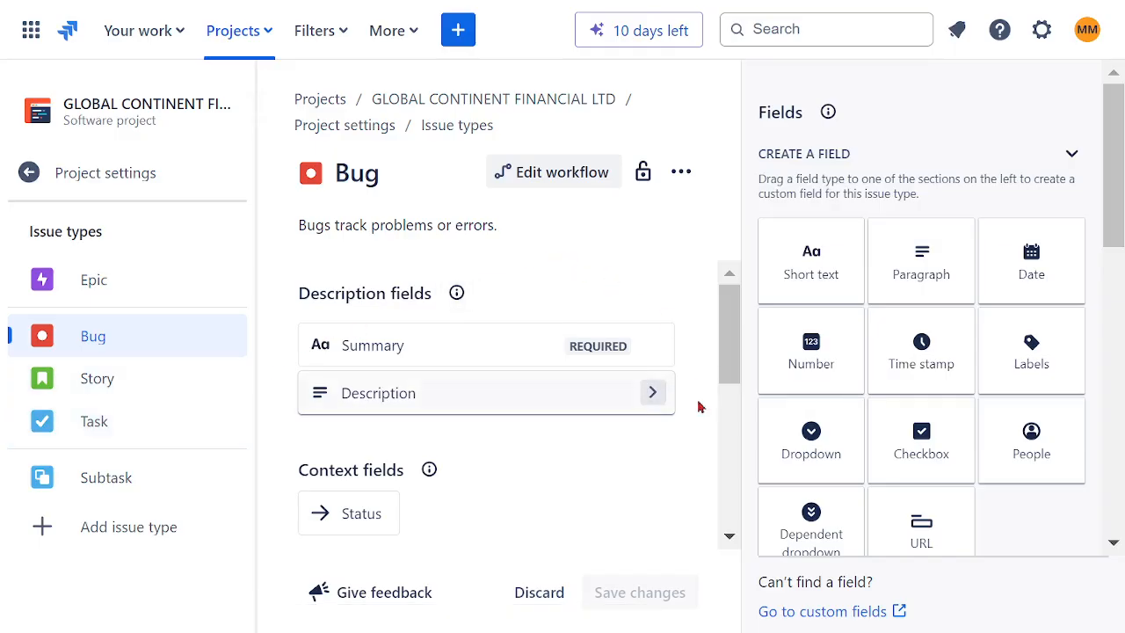
{"action": "mouse_move", "coordinate": [729, 354]}
{"action": "left_mouse_down"}
{"action": "mouse_move", "coordinate": [732, 510]}
{"action": "mouse_move", "coordinate": [734, 307]}
{"action": "mouse_move", "coordinate": [747, 409]}
{"action": "mouse_move", "coordinate": [742, 492]}
{"action": "mouse_move", "coordinate": [727, 301]}
{"action": "mouse_move", "coordinate": [741, 364]}
{"action": "mouse_move", "coordinate": [740, 352]}
{"action": "left_mouse_up"}
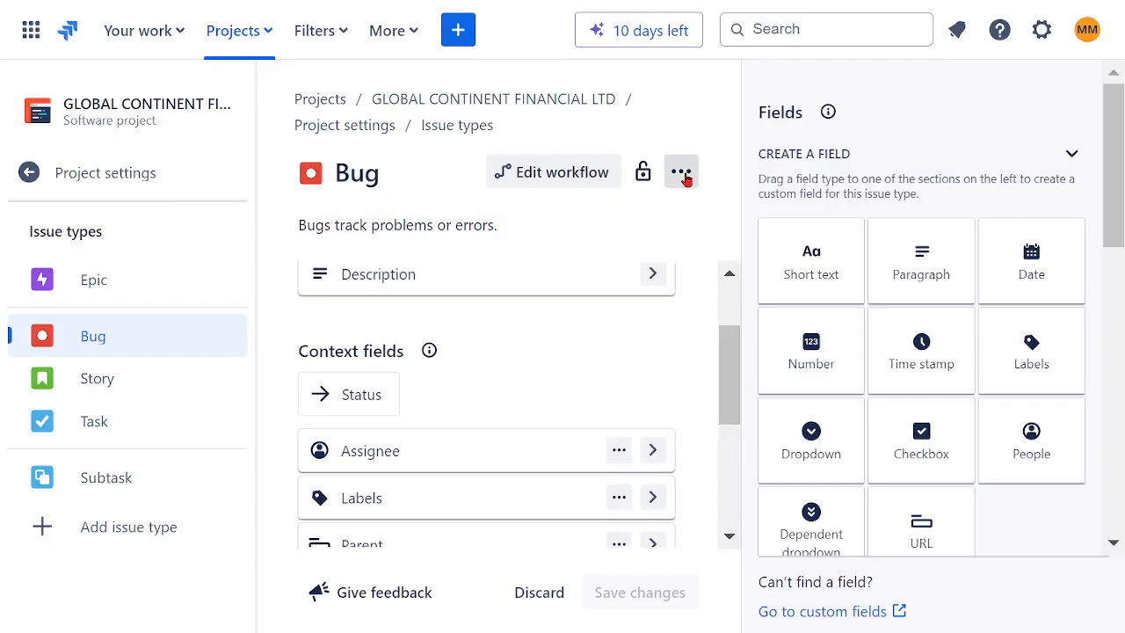
{"action": "left_click", "coordinate": [682, 174]}
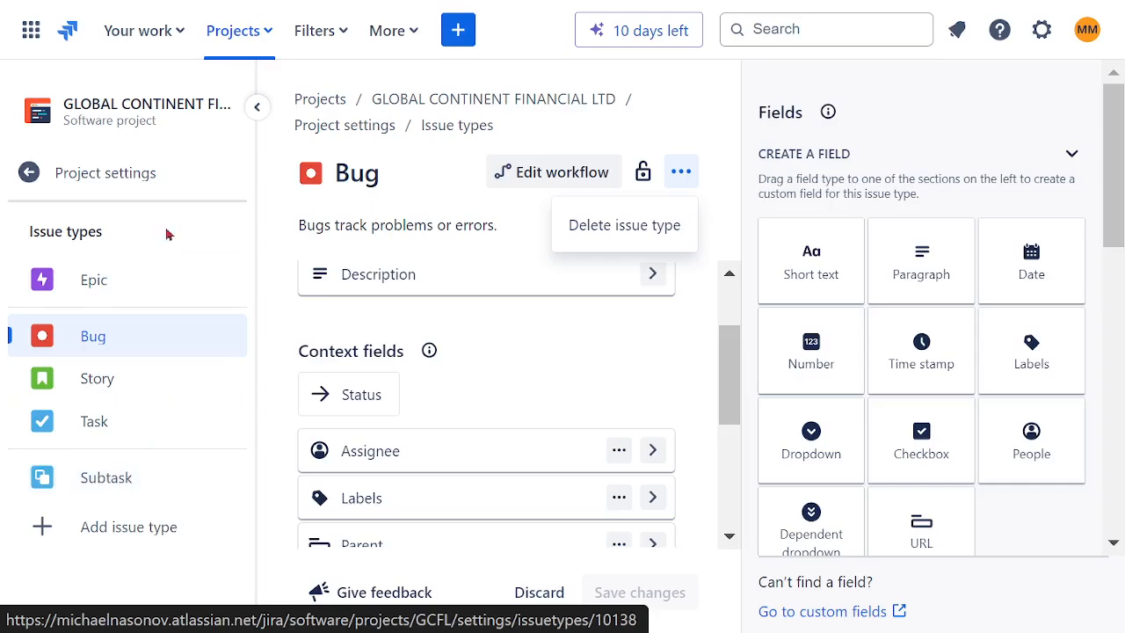
{"action": "left_click", "coordinate": [128, 530]}
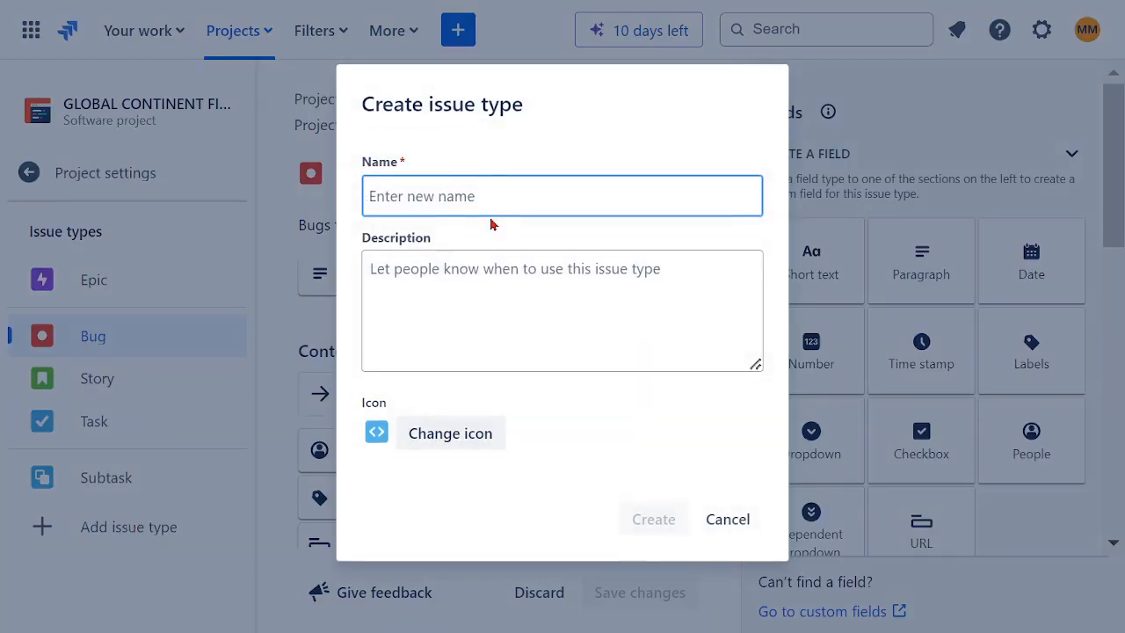
{"action": "type", "text": "CUSTOMIZED ISSUE"}
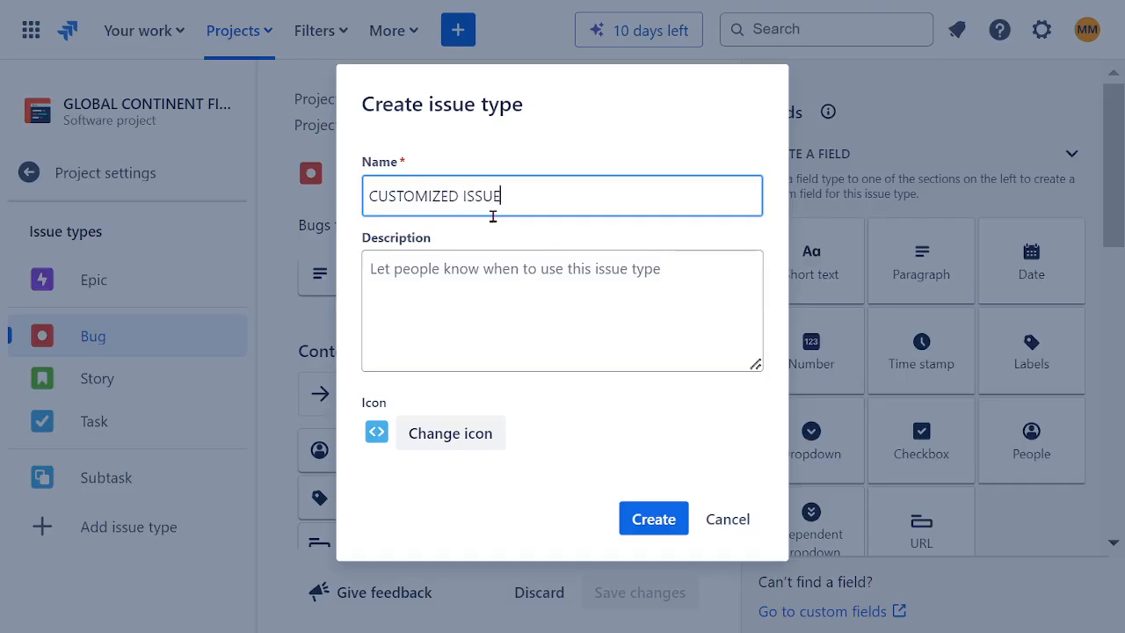
{"action": "left_click_drag", "start_coordinate": [539, 197], "coordinate": [321, 205]}
{"action": "key", "text": "ctrl+c"}
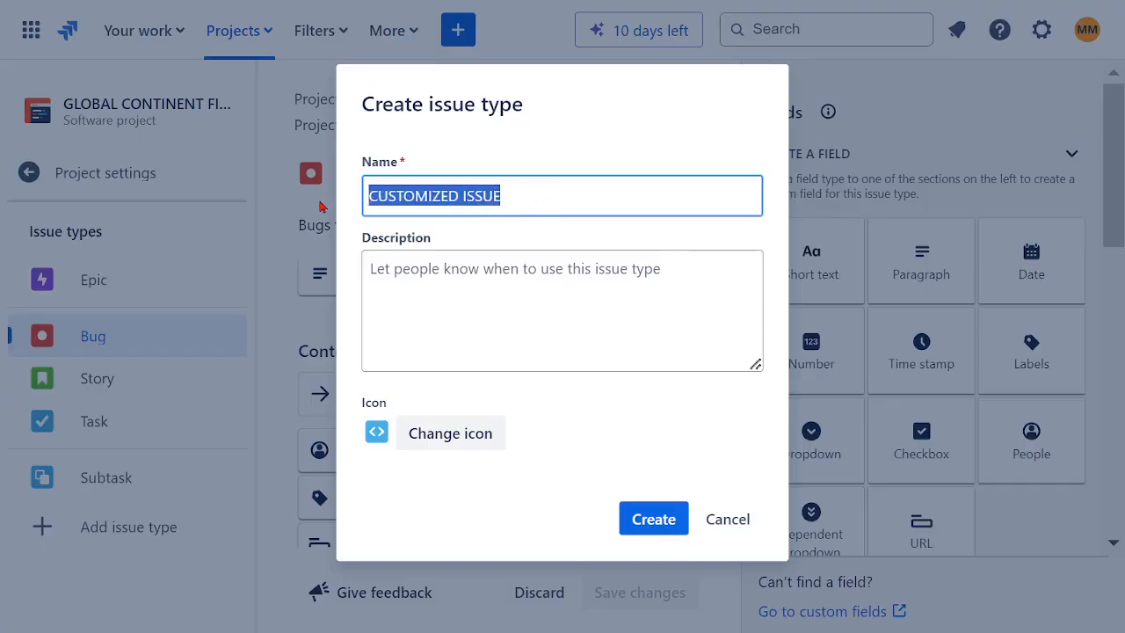
{"action": "left_click", "coordinate": [477, 292]}
{"action": "key", "text": "ctrl+v"}
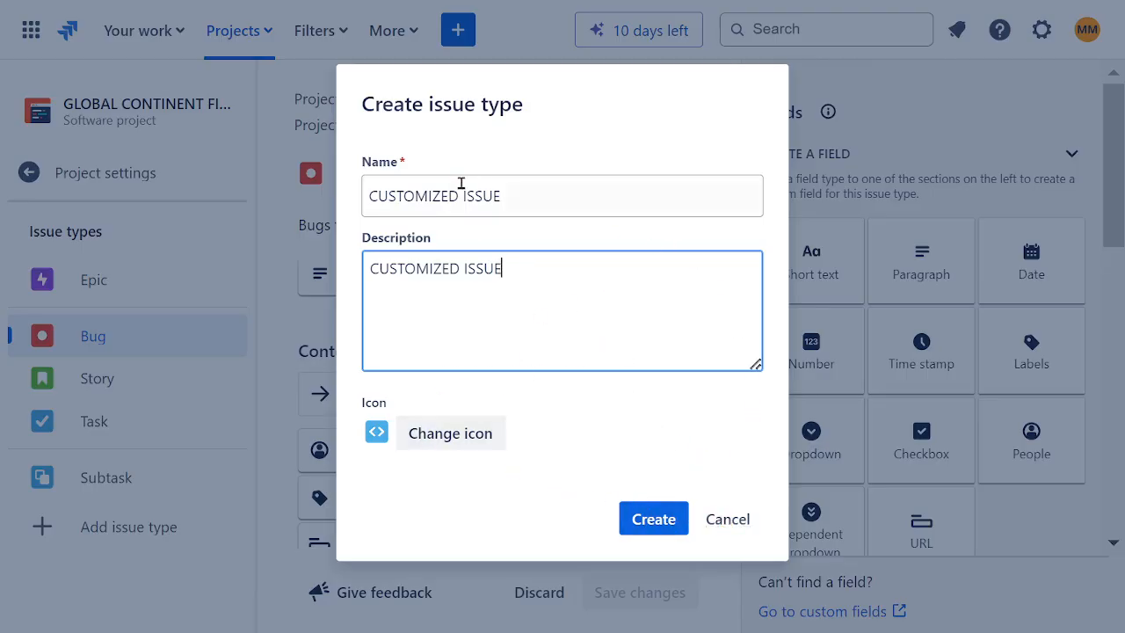
{"action": "left_click", "coordinate": [726, 520]}
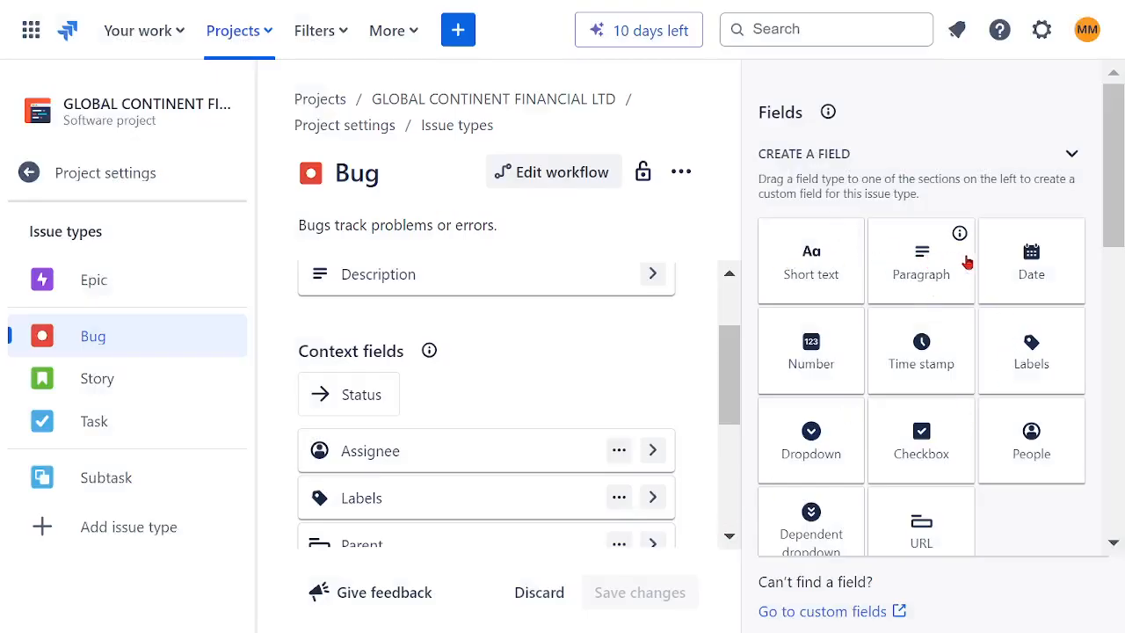
- Look through the fields that can be added to the Bug issue type and return to the project's backlog
{"action": "scroll", "coordinate": [1021, 396], "scroll_direction": "down", "scroll_amount": 2}
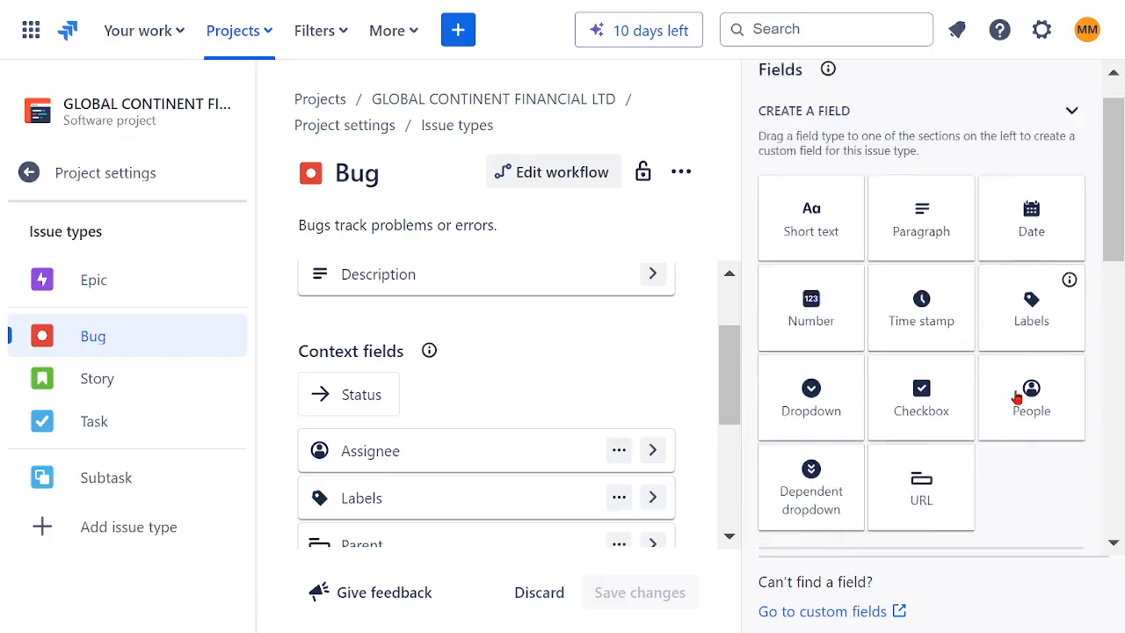
{"action": "scroll", "coordinate": [970, 352], "scroll_direction": "down", "scroll_amount": 4}
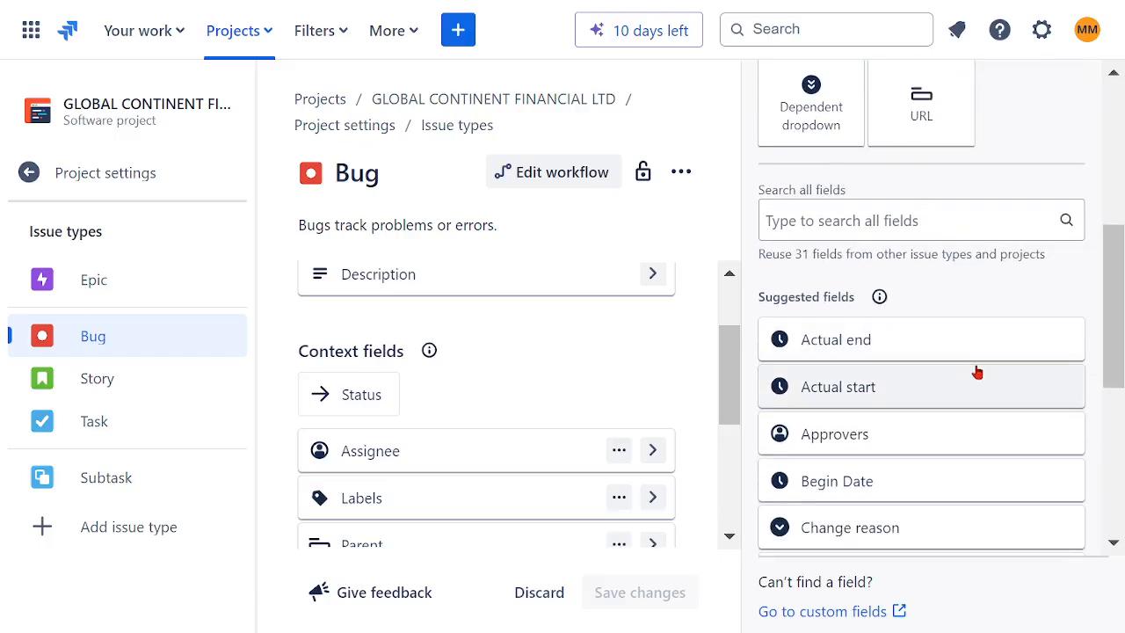
{"action": "scroll", "coordinate": [976, 369], "scroll_direction": "down", "scroll_amount": 2}
{"action": "scroll", "coordinate": [975, 372], "scroll_direction": "down", "scroll_amount": 4}
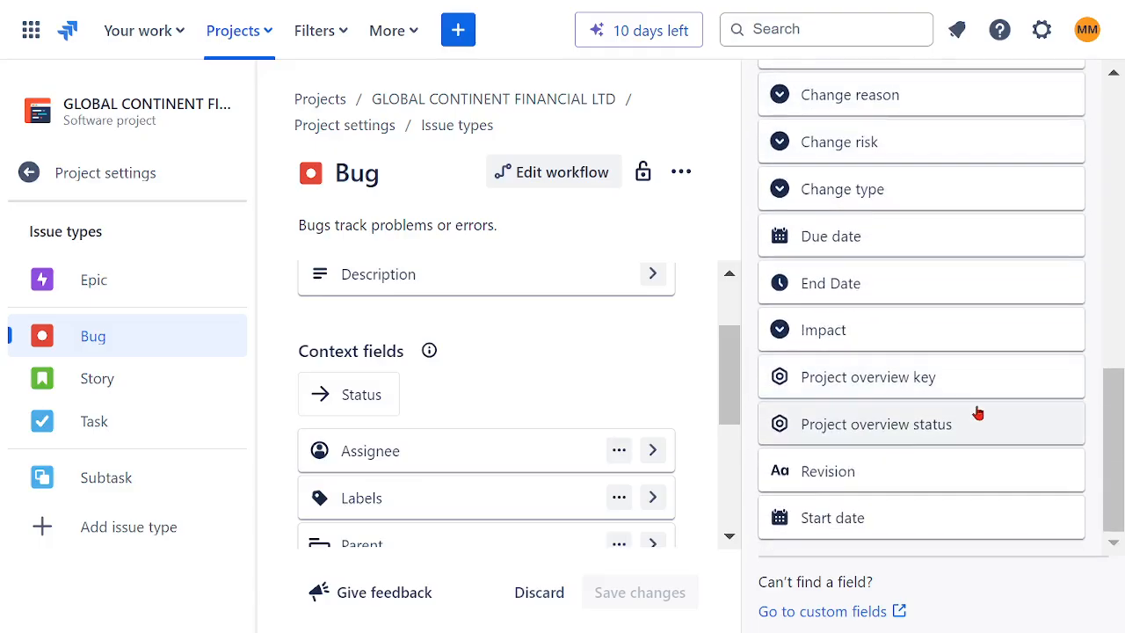
{"action": "scroll", "coordinate": [984, 413], "scroll_direction": "up", "scroll_amount": 10}
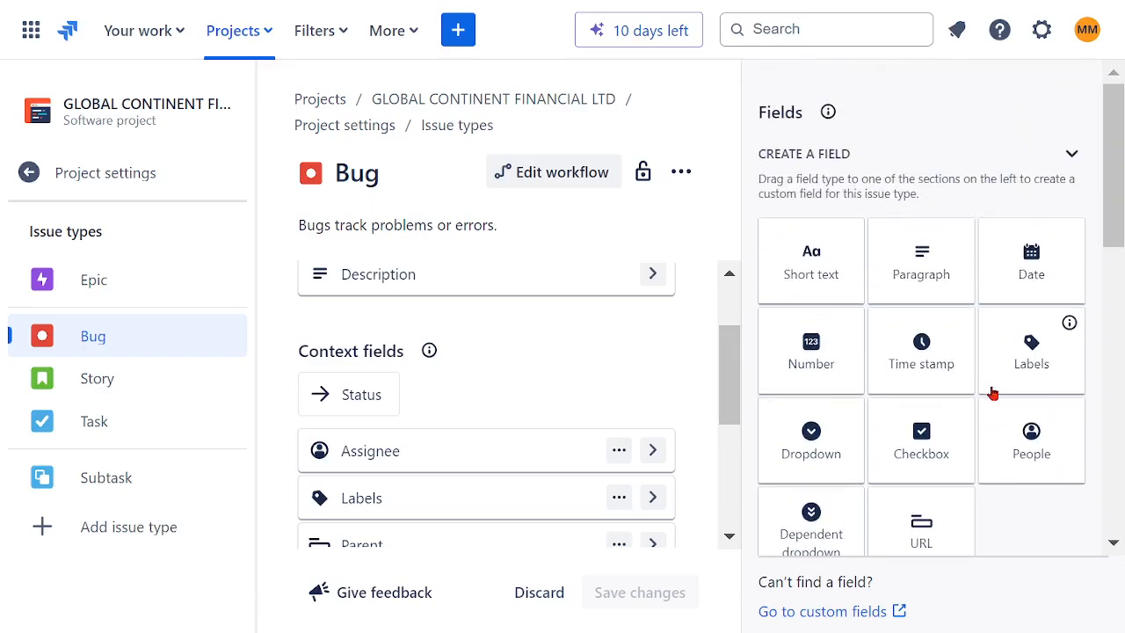
{"action": "left_click", "coordinate": [97, 174]}
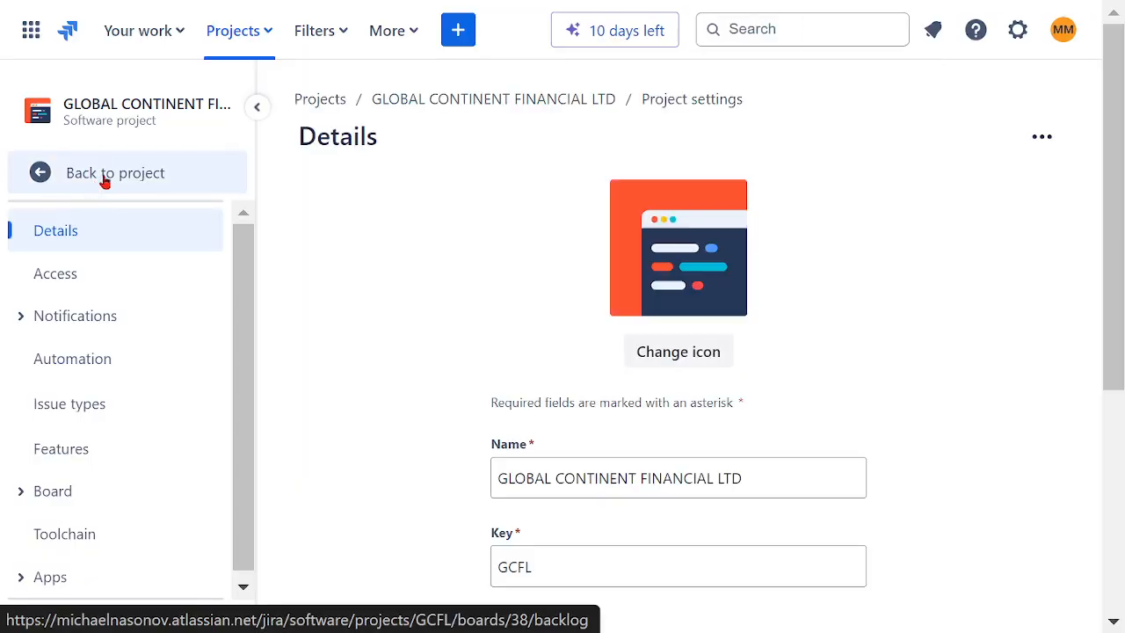
{"action": "left_click", "coordinate": [104, 180]}
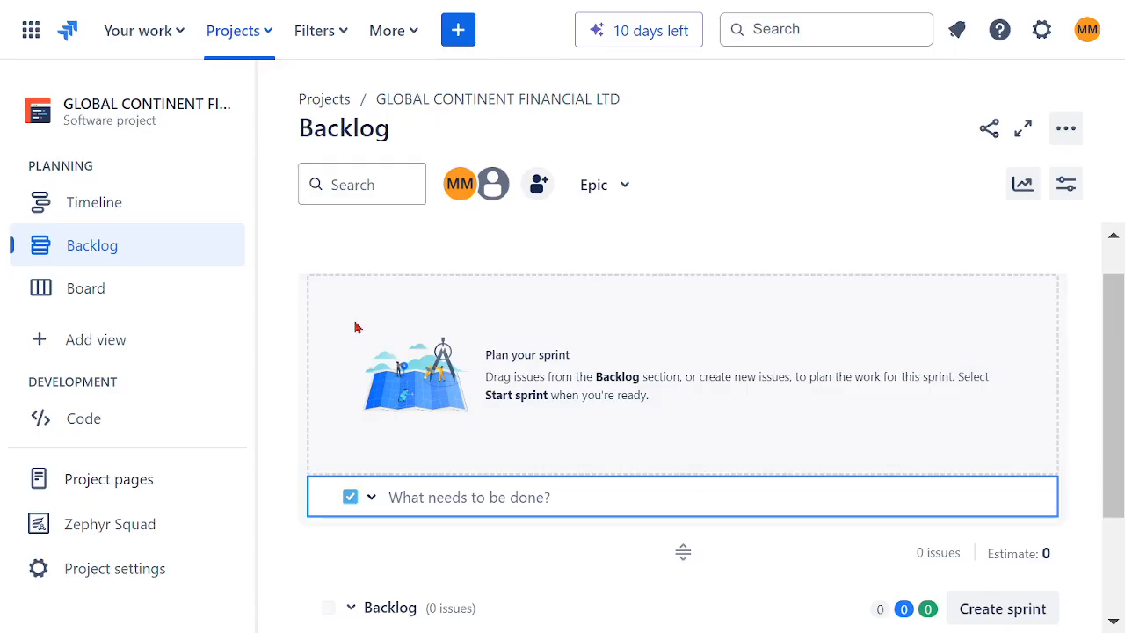
- Start a new plan and name it GENERAL FINANCIAL TEST PLAN
{"action": "left_click", "coordinate": [413, 40]}
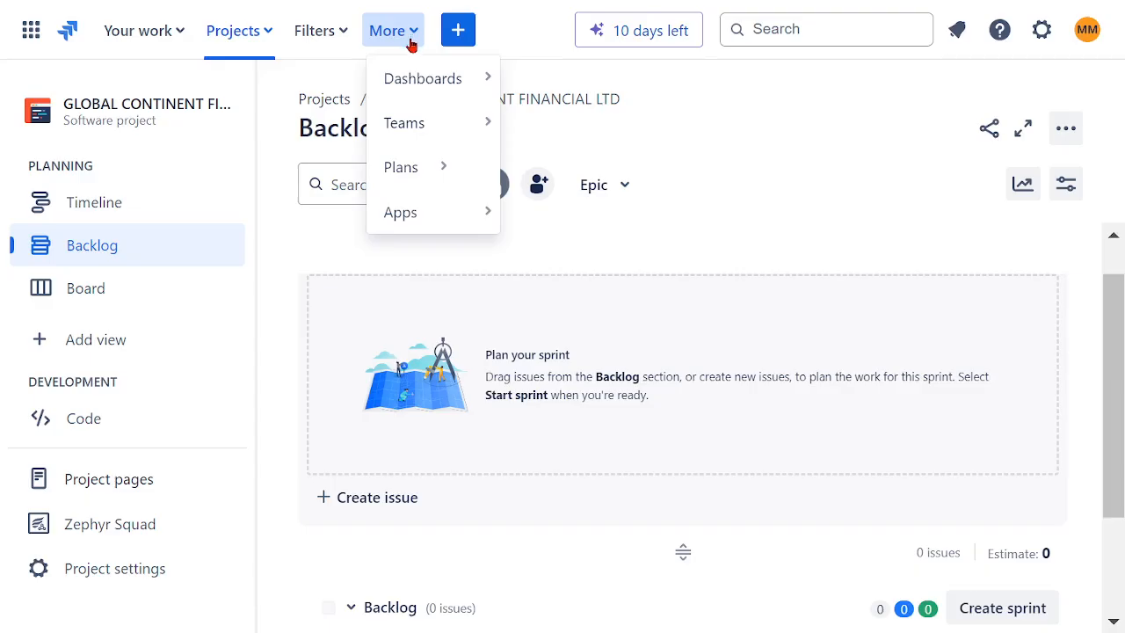
{"action": "left_click", "coordinate": [414, 175]}
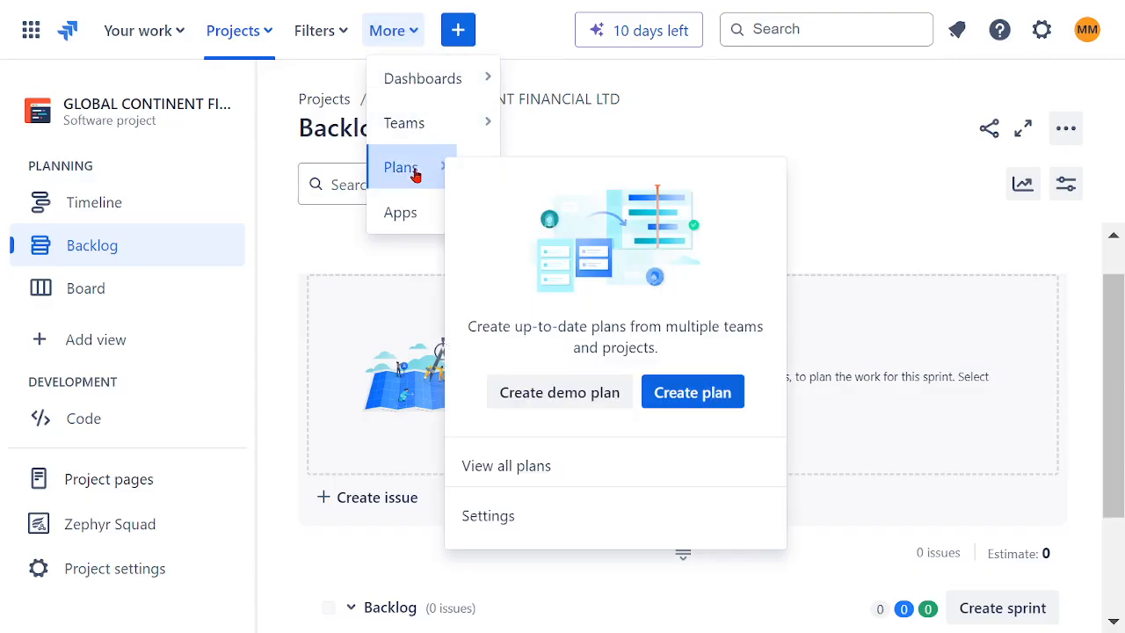
{"action": "left_click", "coordinate": [397, 212]}
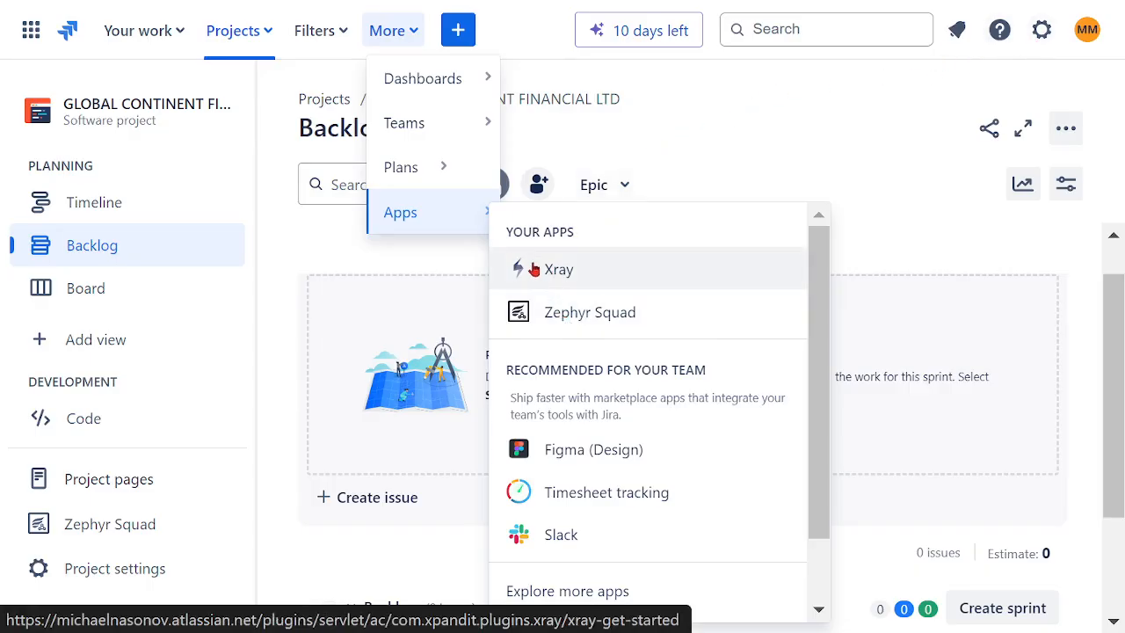
{"action": "mouse_move", "coordinate": [444, 177]}
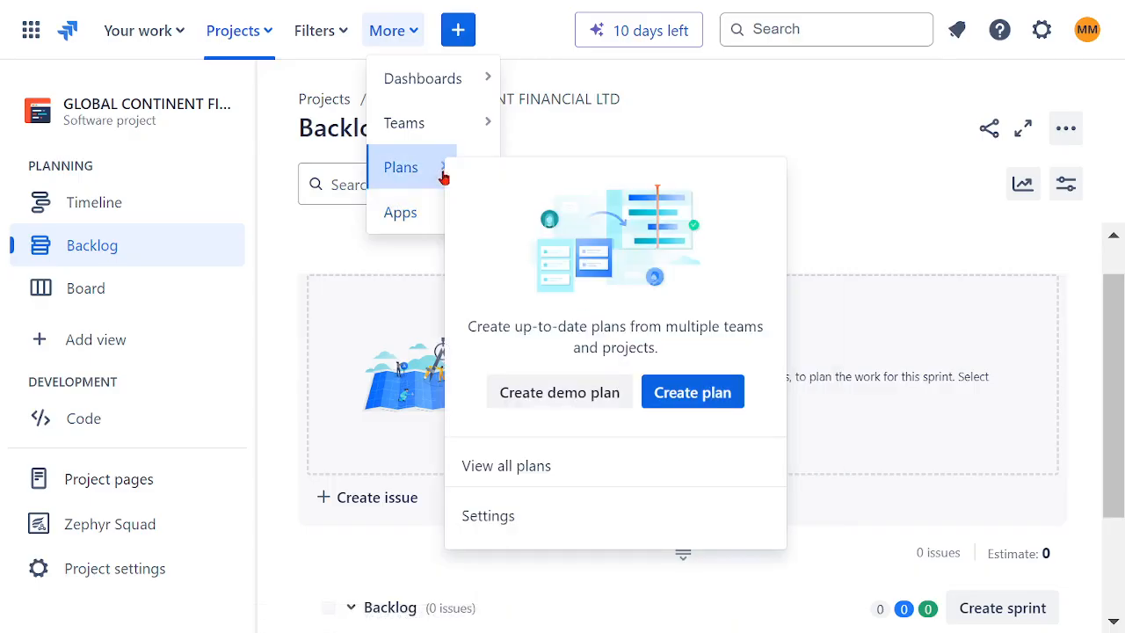
{"action": "left_click", "coordinate": [668, 383]}
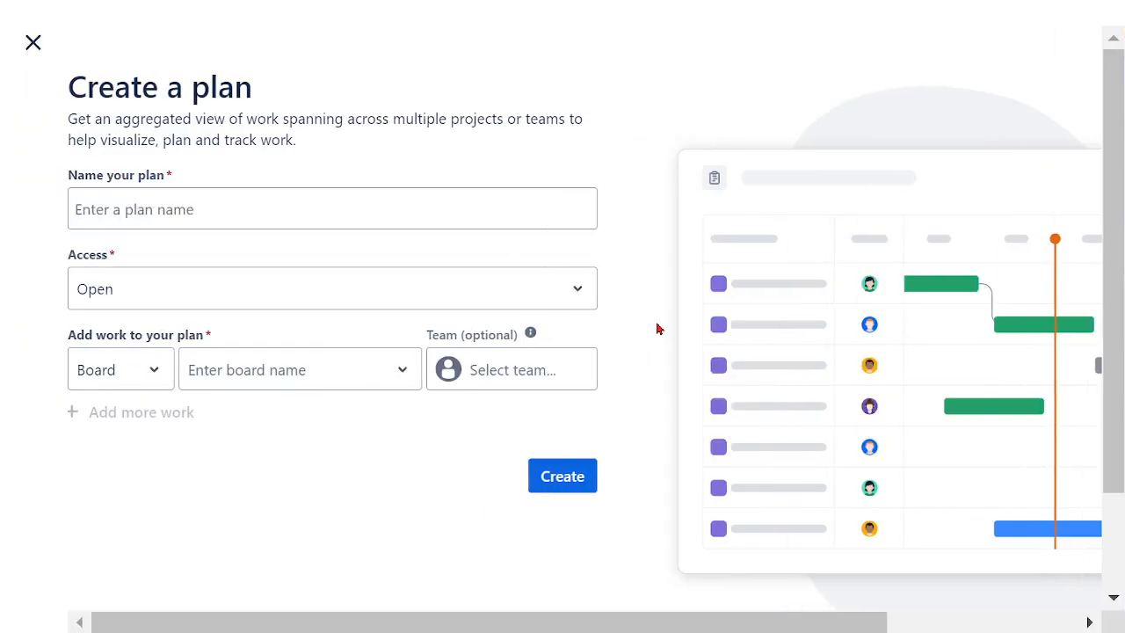
{"action": "left_click", "coordinate": [351, 205]}
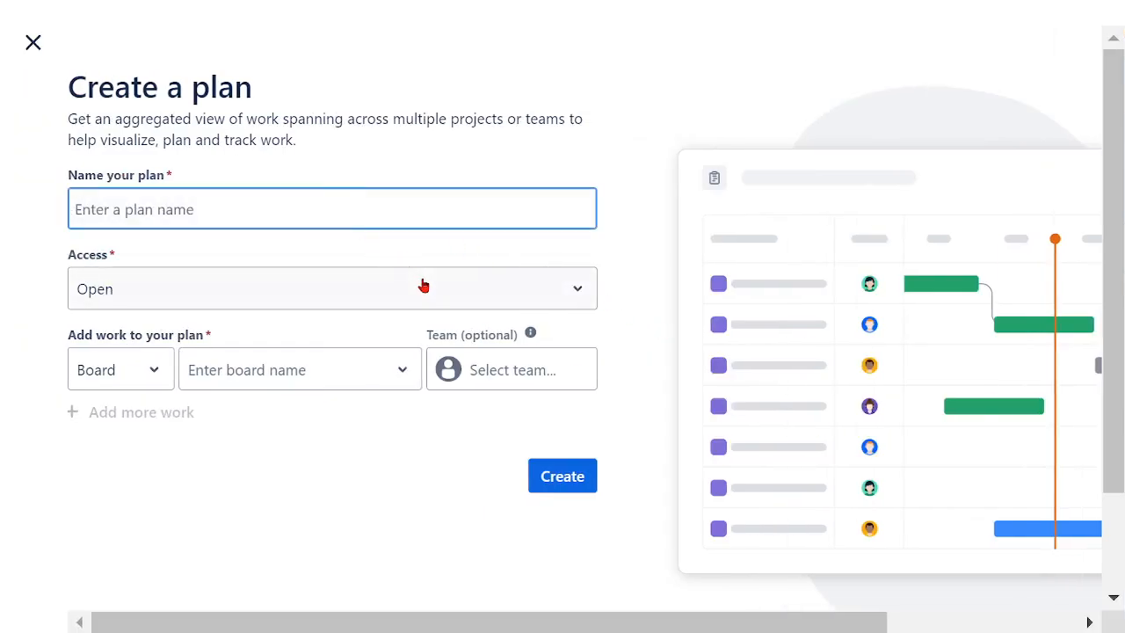
{"action": "type", "text": "GENE"}
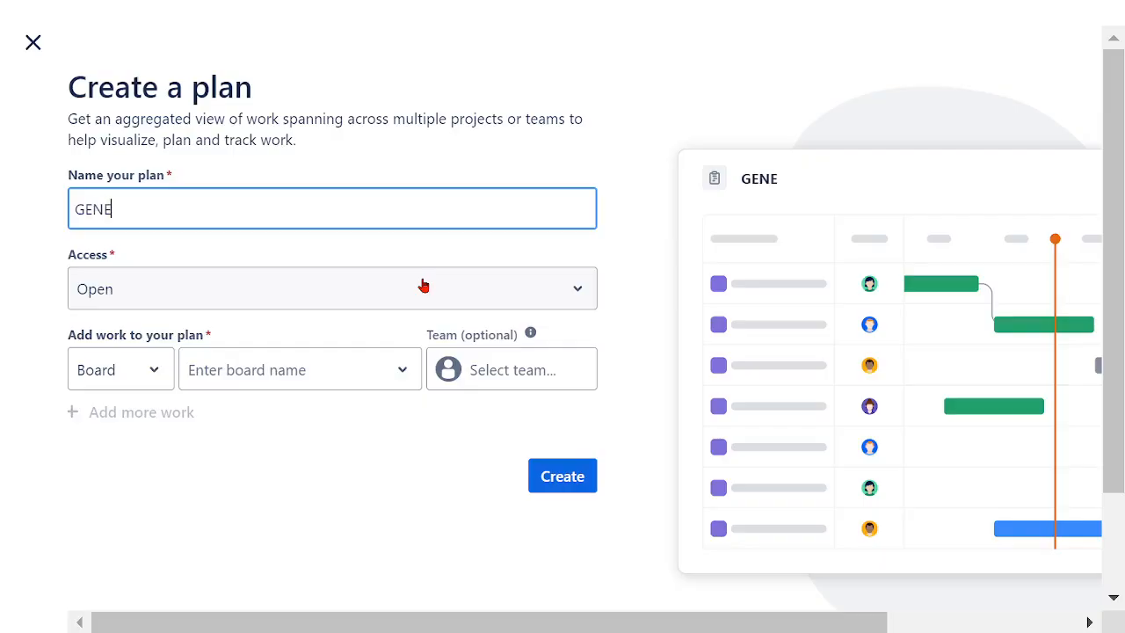
{"action": "type", "text": "RAL FINANCI"}
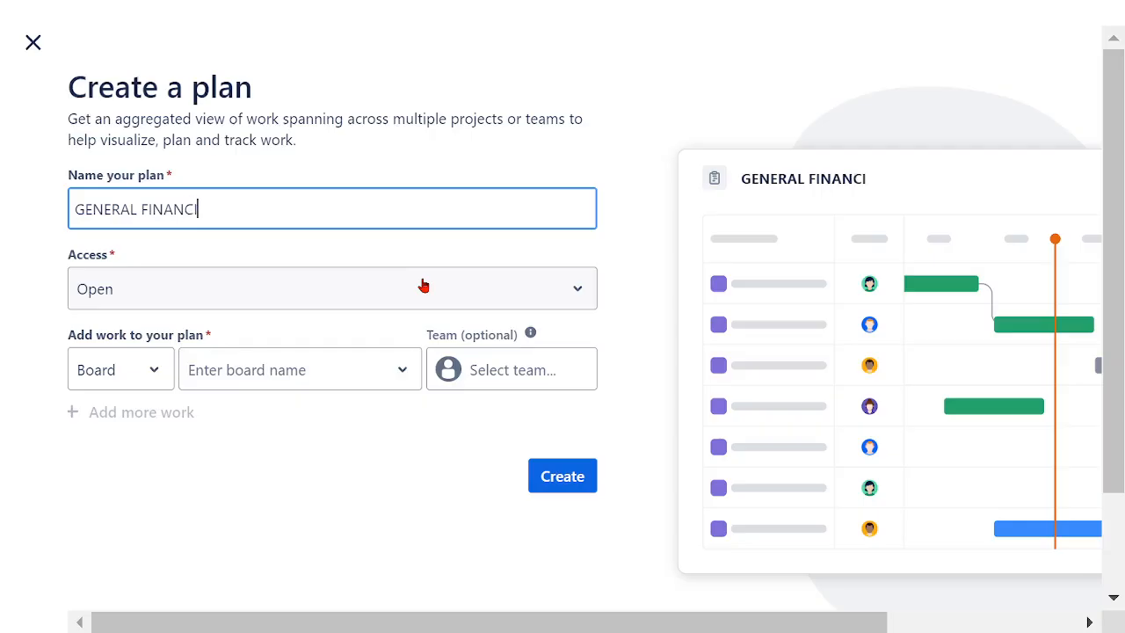
{"action": "type", "text": "AL TEST"}
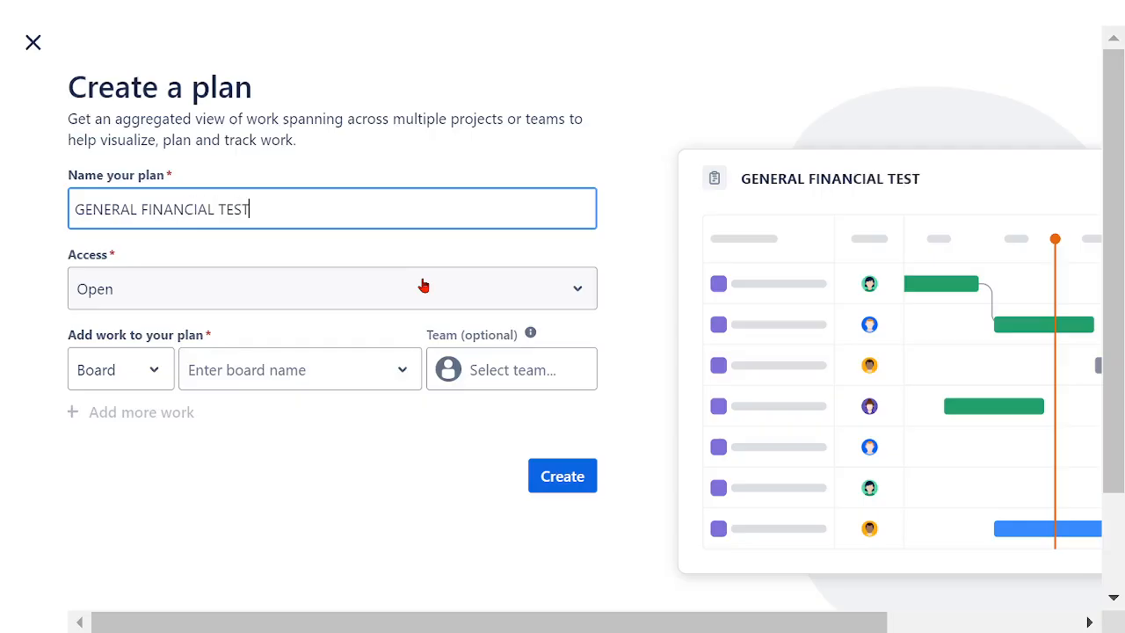
{"action": "type", "text": " PLAN"}
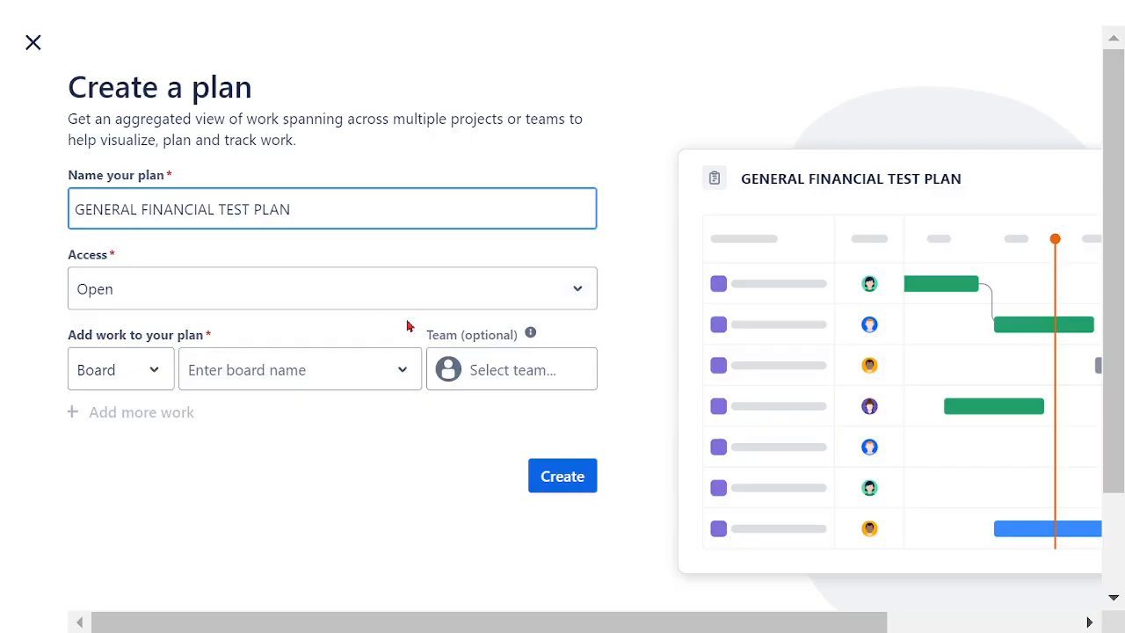
- Keep the plan's access set to Open and add the GCFL board as its source of work
{"action": "left_click", "coordinate": [569, 309]}
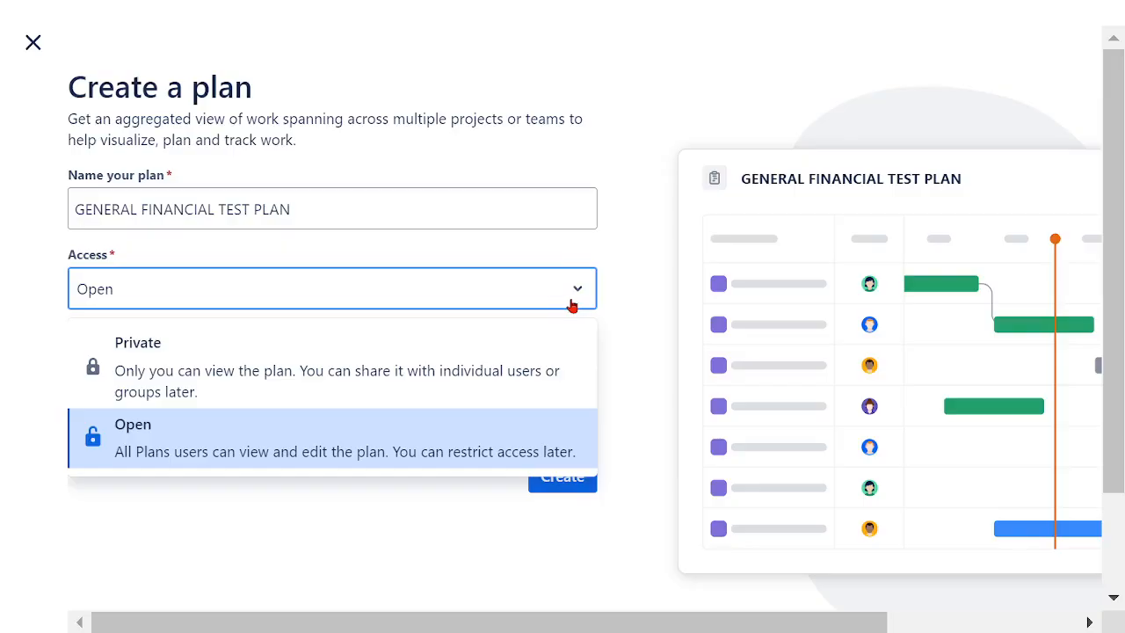
{"action": "left_click", "coordinate": [572, 302]}
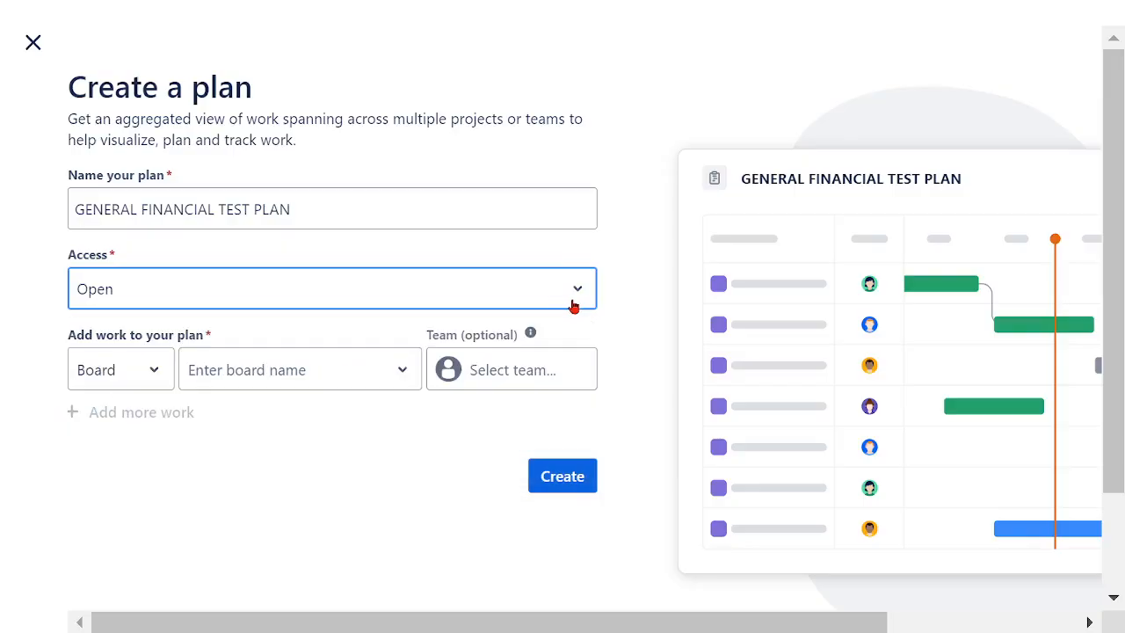
{"action": "left_click", "coordinate": [152, 375]}
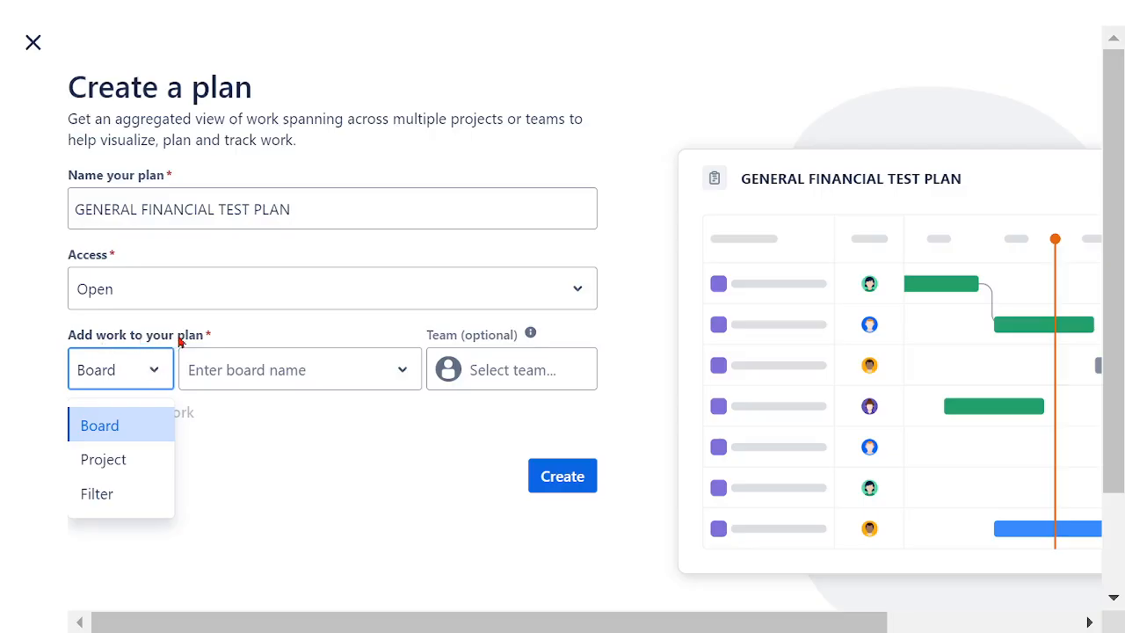
{"action": "left_click", "coordinate": [145, 429]}
{"action": "left_click", "coordinate": [406, 385]}
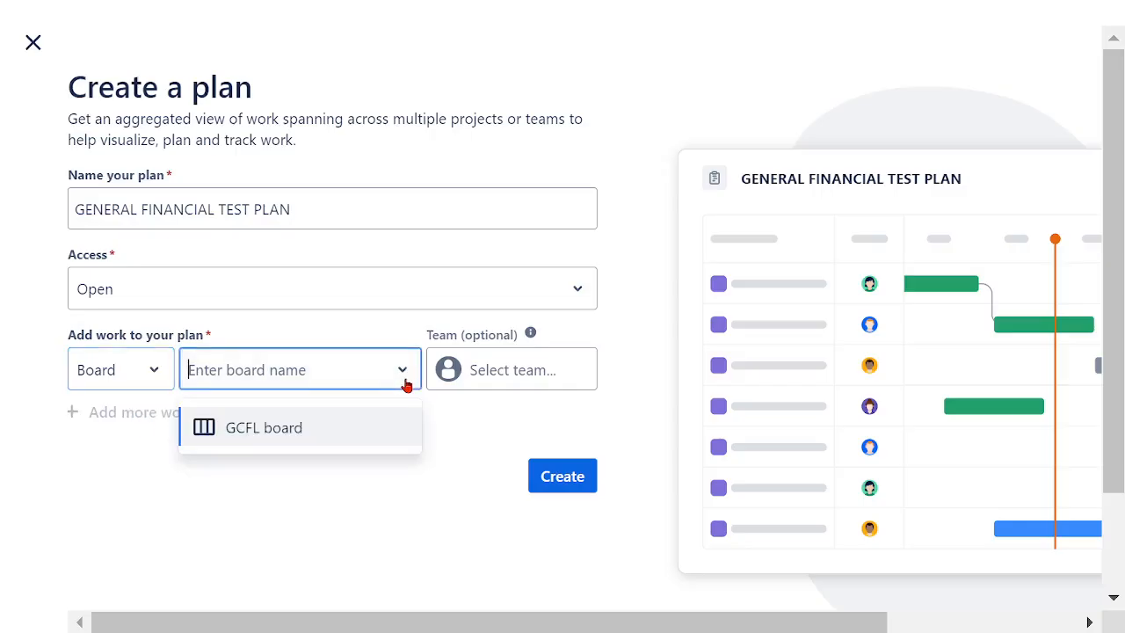
{"action": "left_click", "coordinate": [248, 436]}
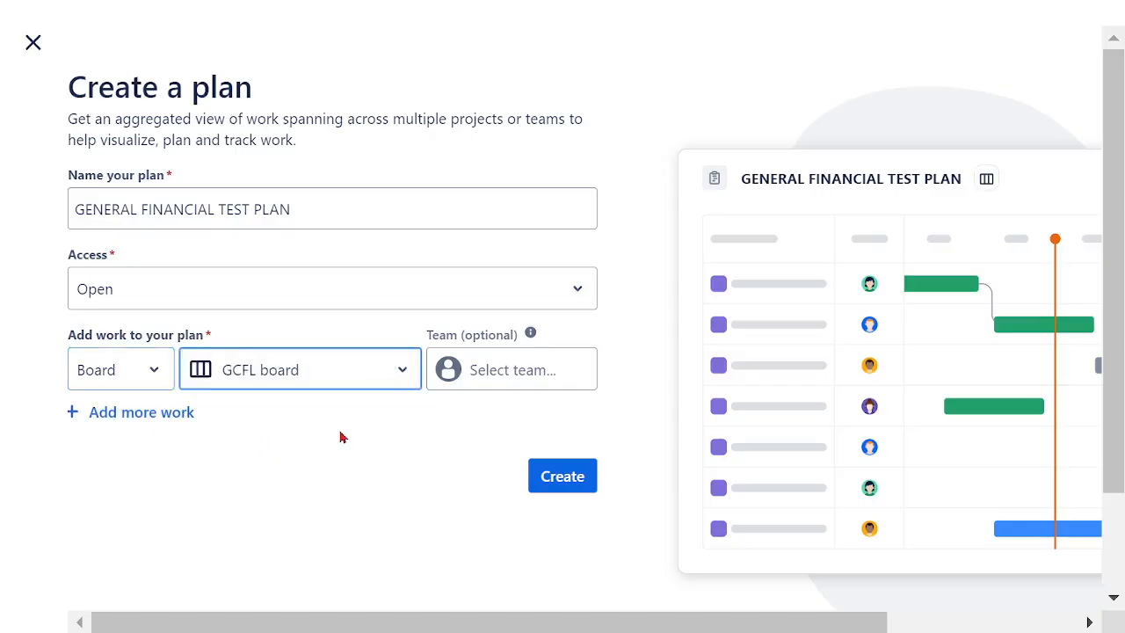
- Assign the SOFTWARE ASSURANCE TEAM to the GCFL board and create the plan
{"action": "left_click", "coordinate": [504, 376]}
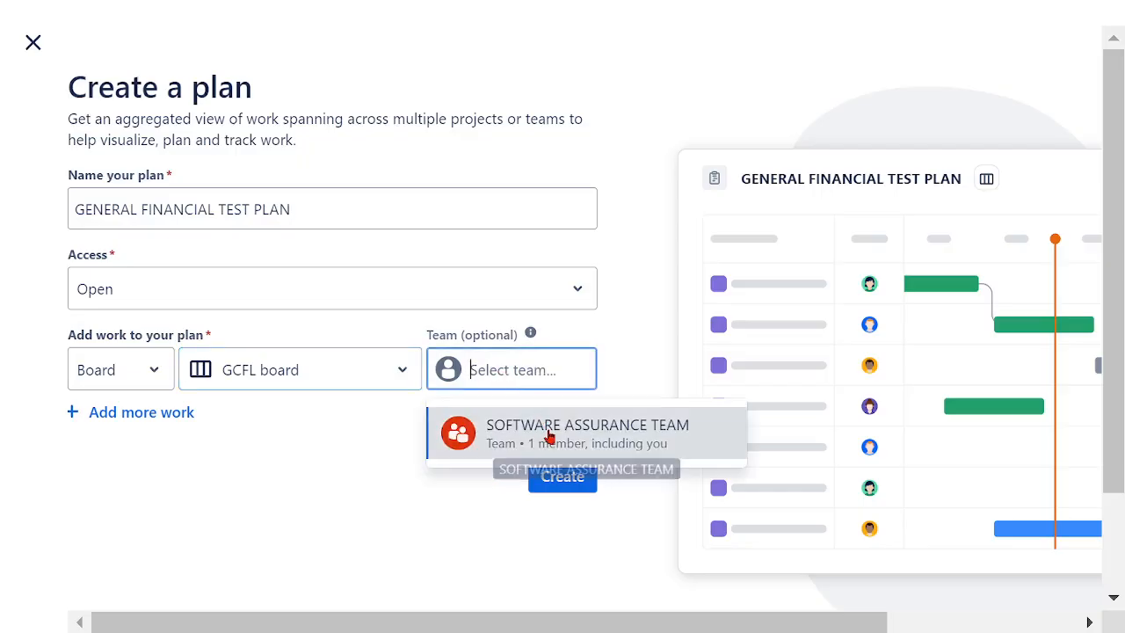
{"action": "left_click", "coordinate": [548, 437]}
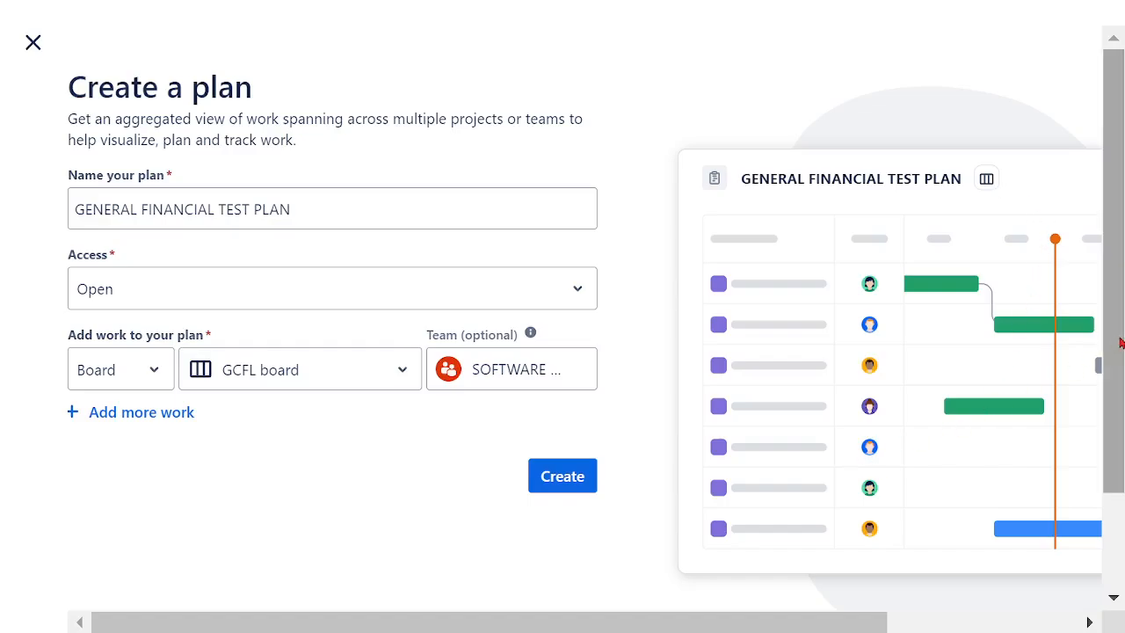
{"action": "left_click_drag", "start_coordinate": [1119, 341], "coordinate": [1119, 445]}
{"action": "left_click", "coordinate": [556, 366]}
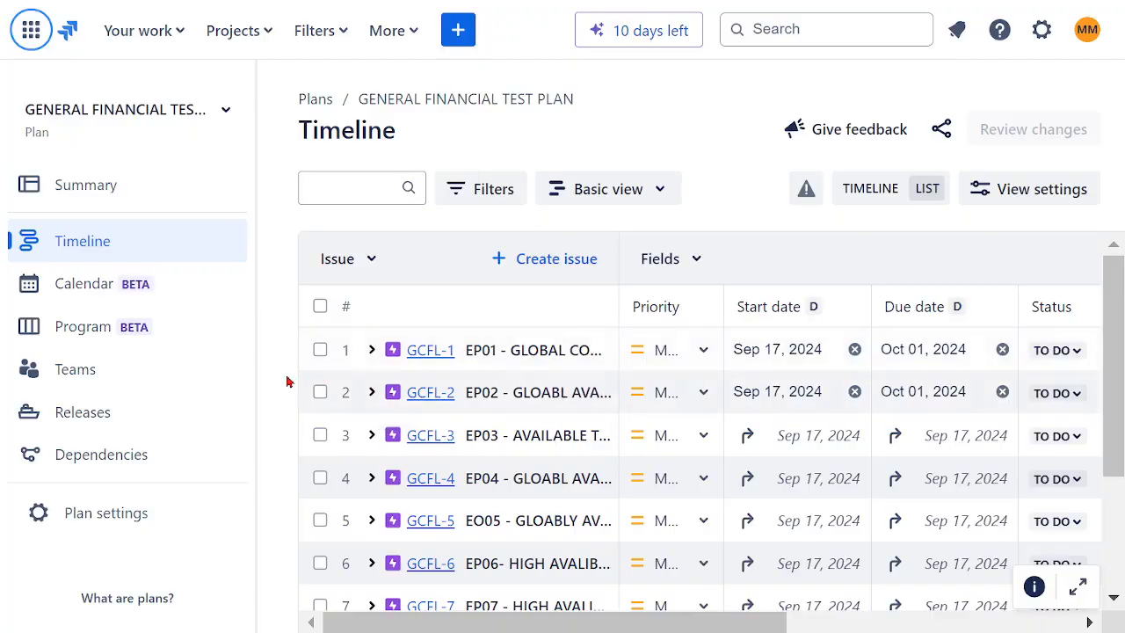
- Look over the plan's issues, open the Zephyr Squad app and decline its notifications
{"action": "scroll", "coordinate": [800, 424], "scroll_direction": "down", "scroll_amount": 3}
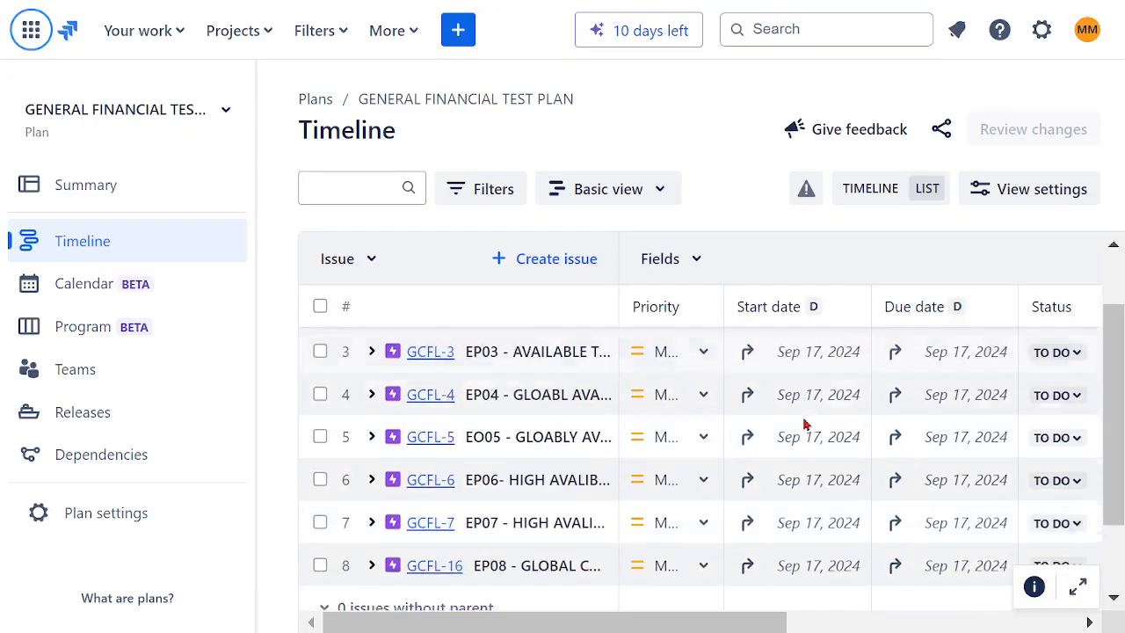
{"action": "scroll", "coordinate": [796, 425], "scroll_direction": "up", "scroll_amount": 3}
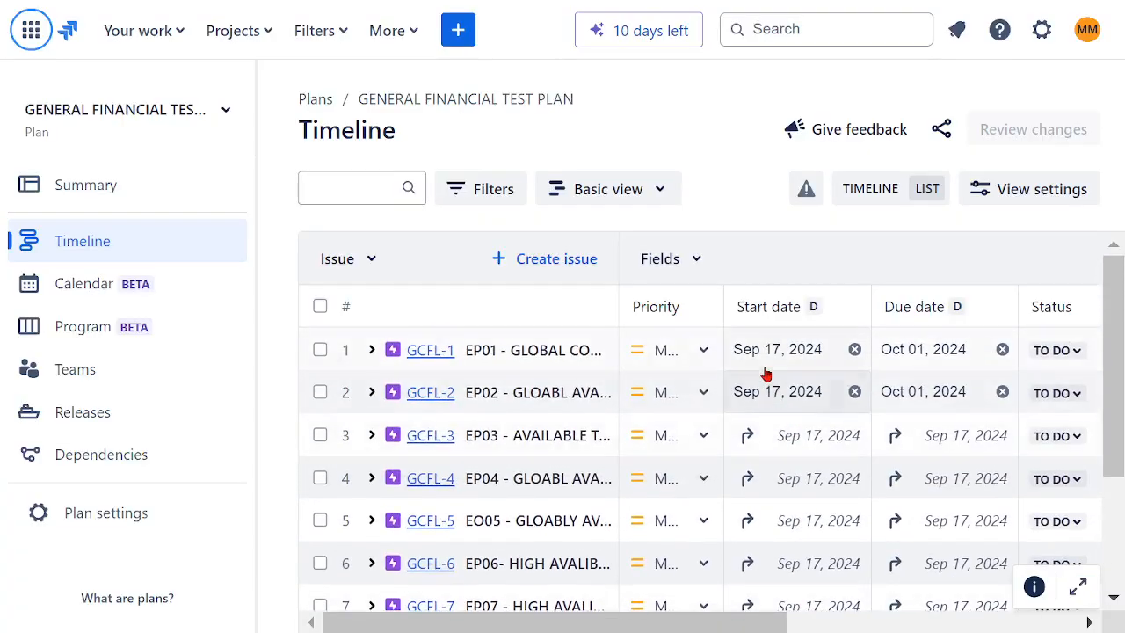
{"action": "left_click", "coordinate": [413, 42]}
{"action": "mouse_move", "coordinate": [402, 211]}
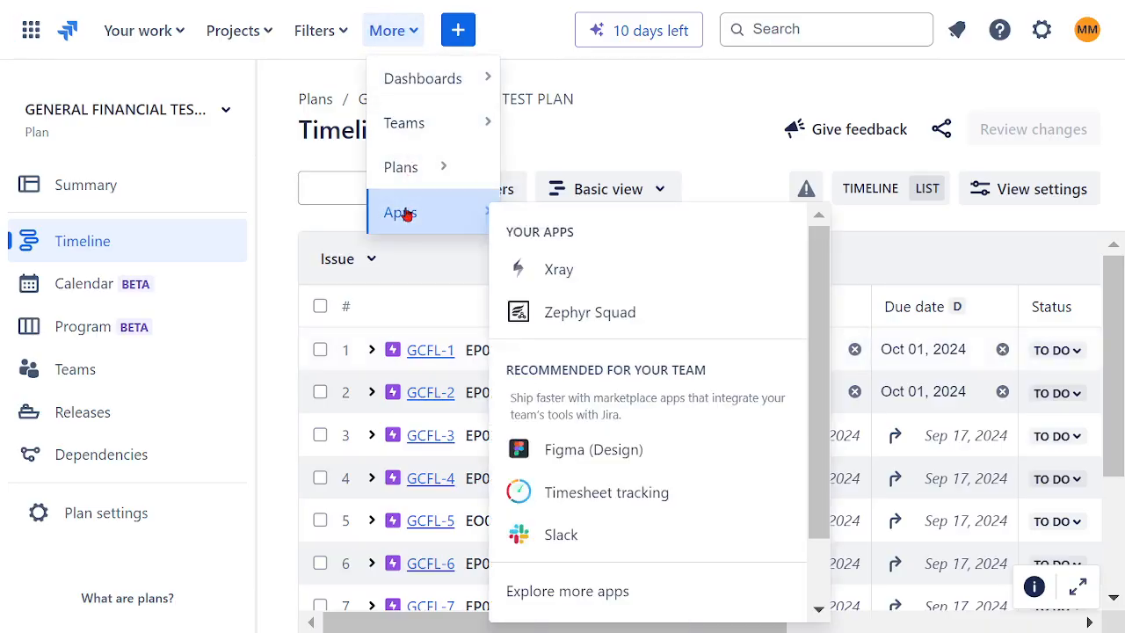
{"action": "left_click", "coordinate": [568, 314]}
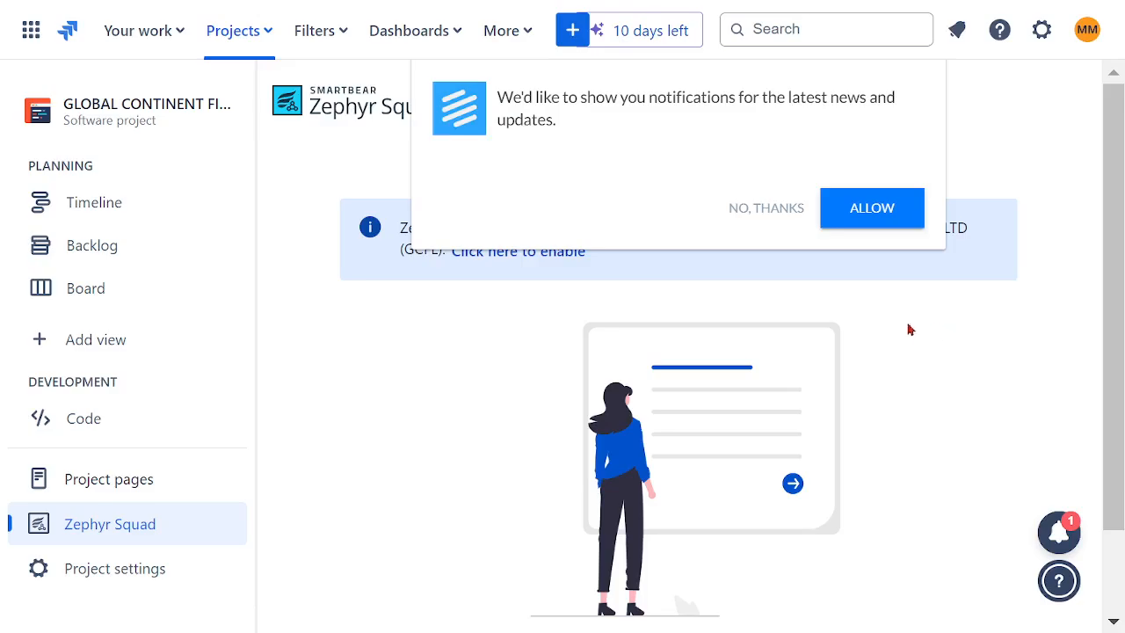
{"action": "left_click", "coordinate": [764, 214]}
- Enable Zephyr Squad for the GLOBAL CONTINENT FINANCIAL LTD project and collapse the project navigation
{"action": "scroll", "coordinate": [911, 359], "scroll_direction": "down", "scroll_amount": 2}
{"action": "scroll", "coordinate": [911, 360], "scroll_direction": "up", "scroll_amount": 2}
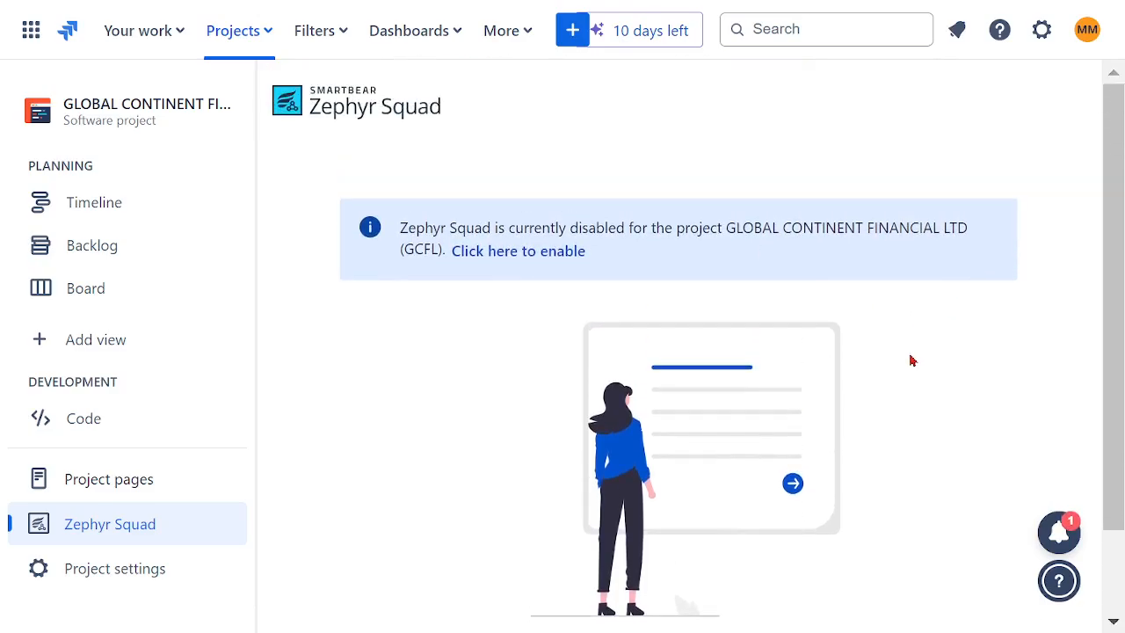
{"action": "left_click", "coordinate": [98, 530]}
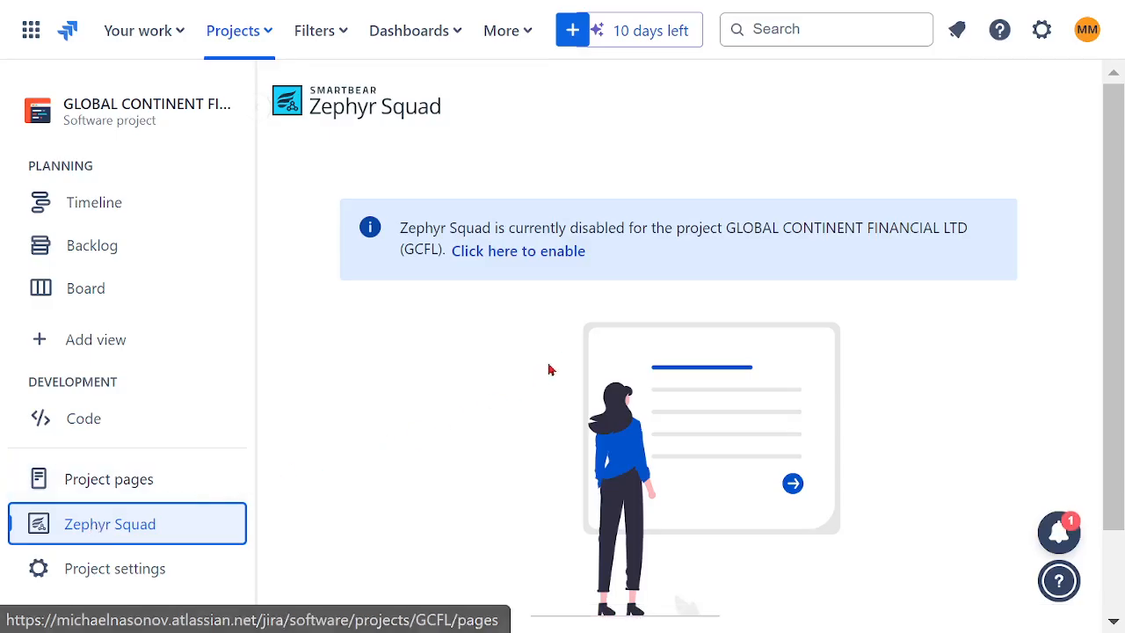
{"action": "left_click", "coordinate": [530, 255]}
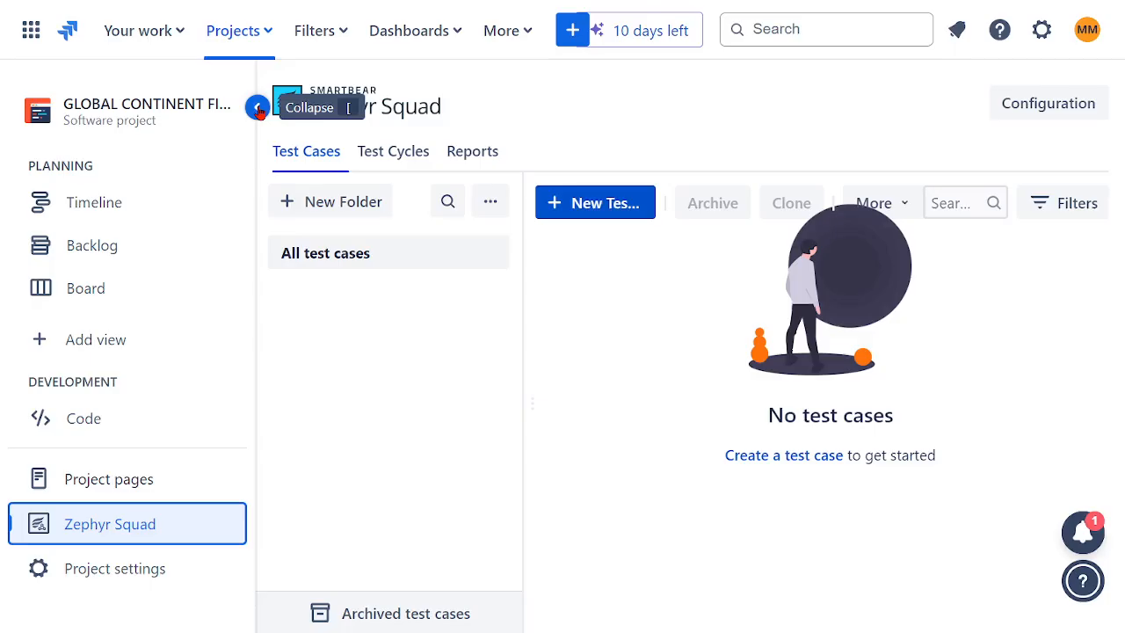
{"action": "left_click", "coordinate": [257, 107]}
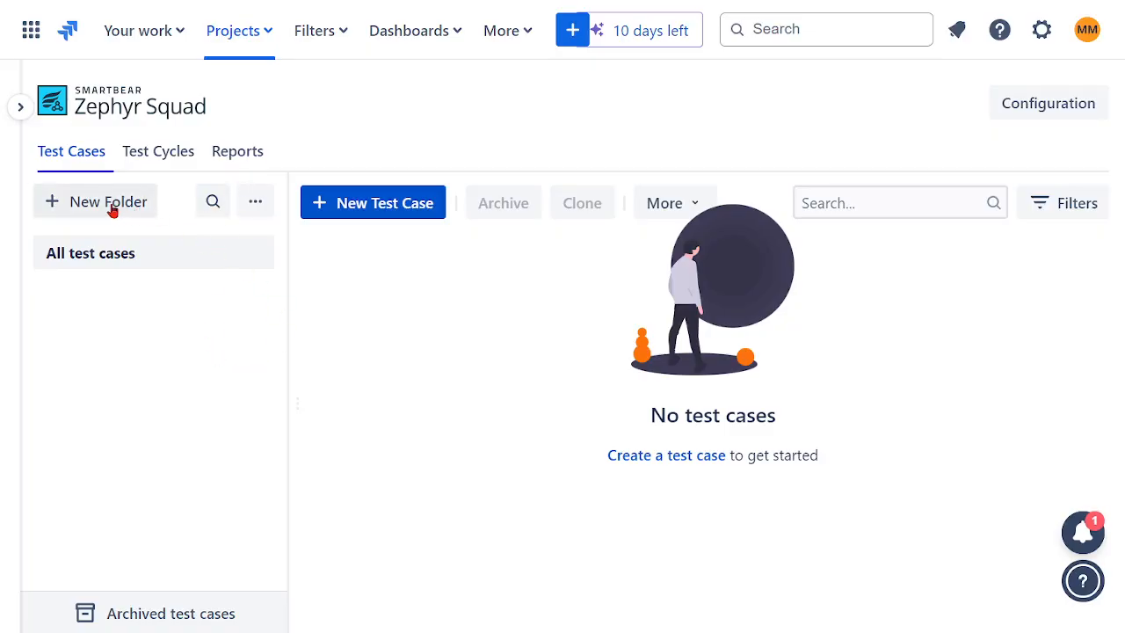
- Create a test case folder named TEST FOLDER GENERAL FINANCE
{"action": "left_click", "coordinate": [257, 206]}
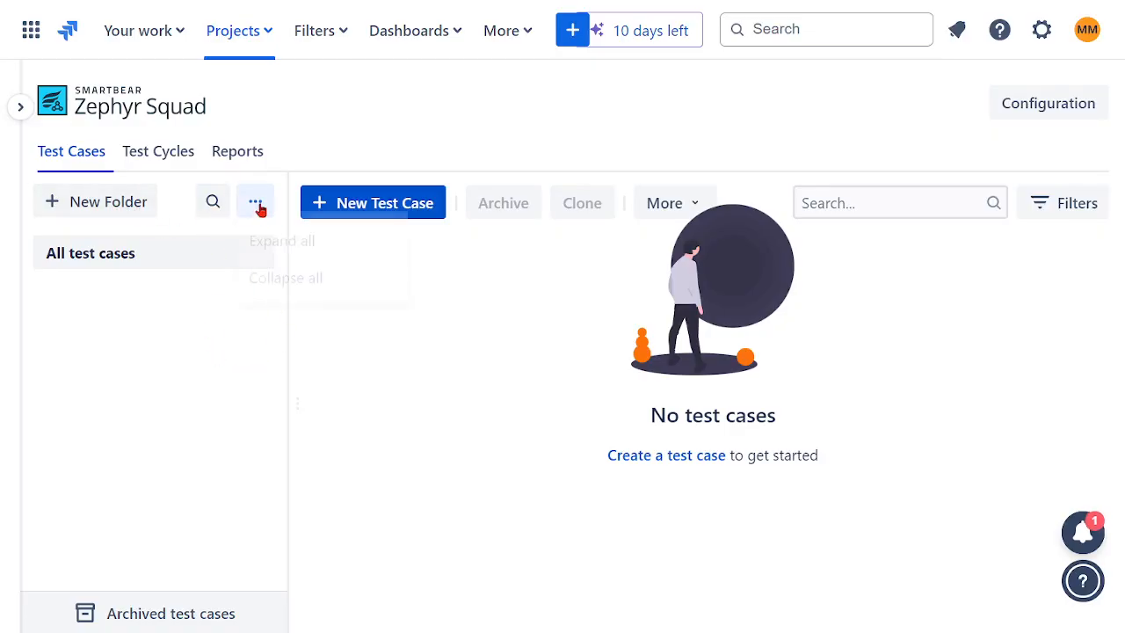
{"action": "left_click", "coordinate": [176, 333]}
{"action": "left_click", "coordinate": [102, 205]}
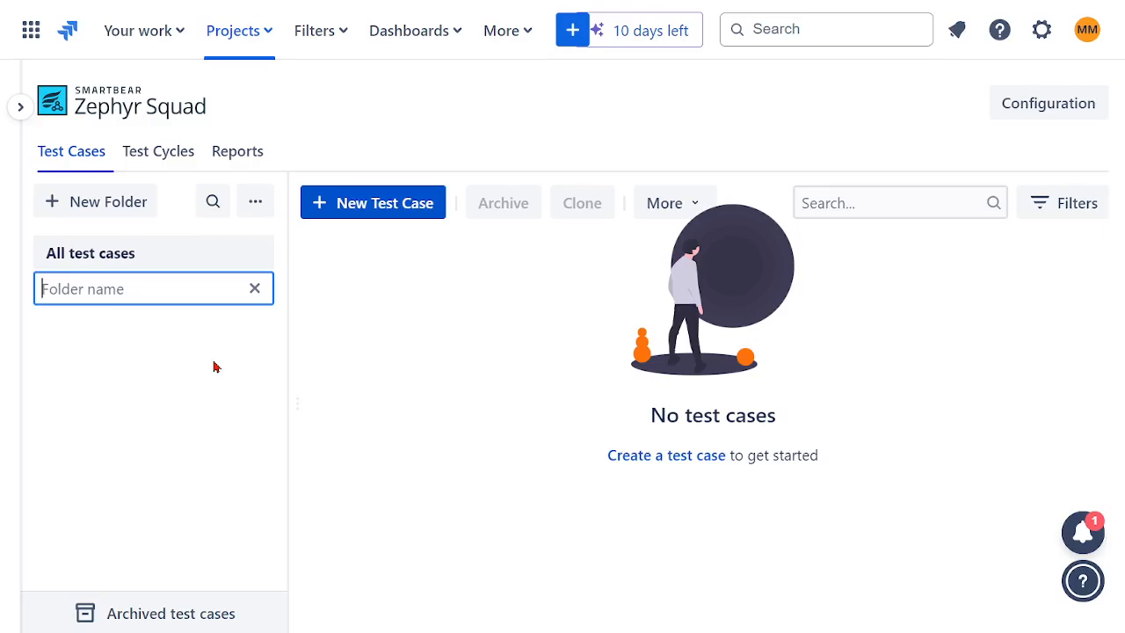
{"action": "type", "text": "TEST FOLDER"}
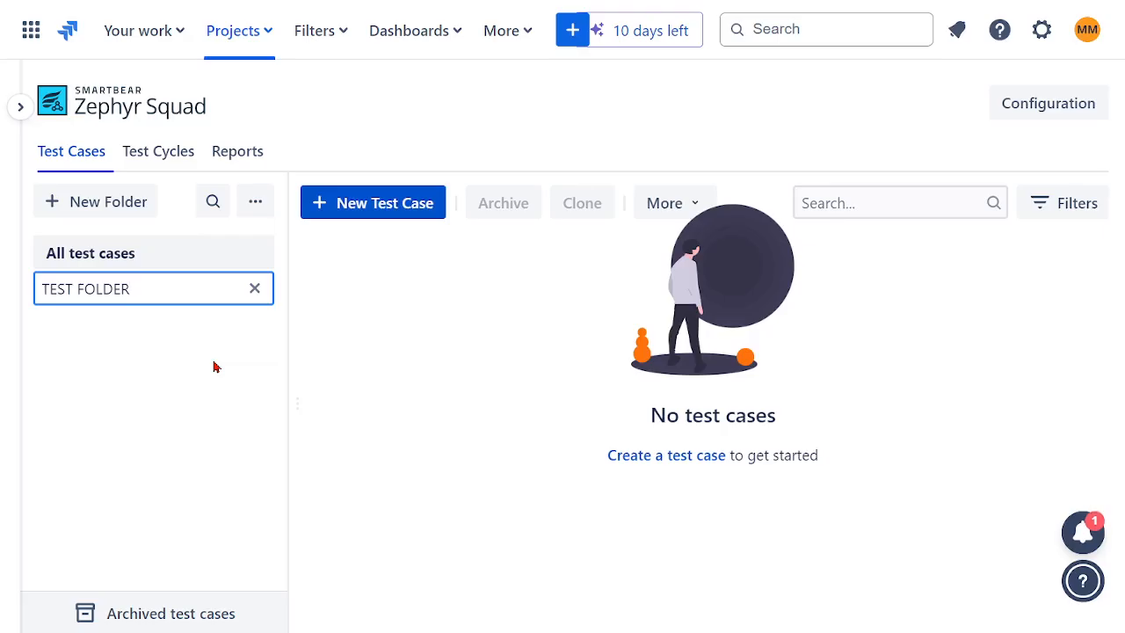
{"action": "type", "text": " GENERAL"}
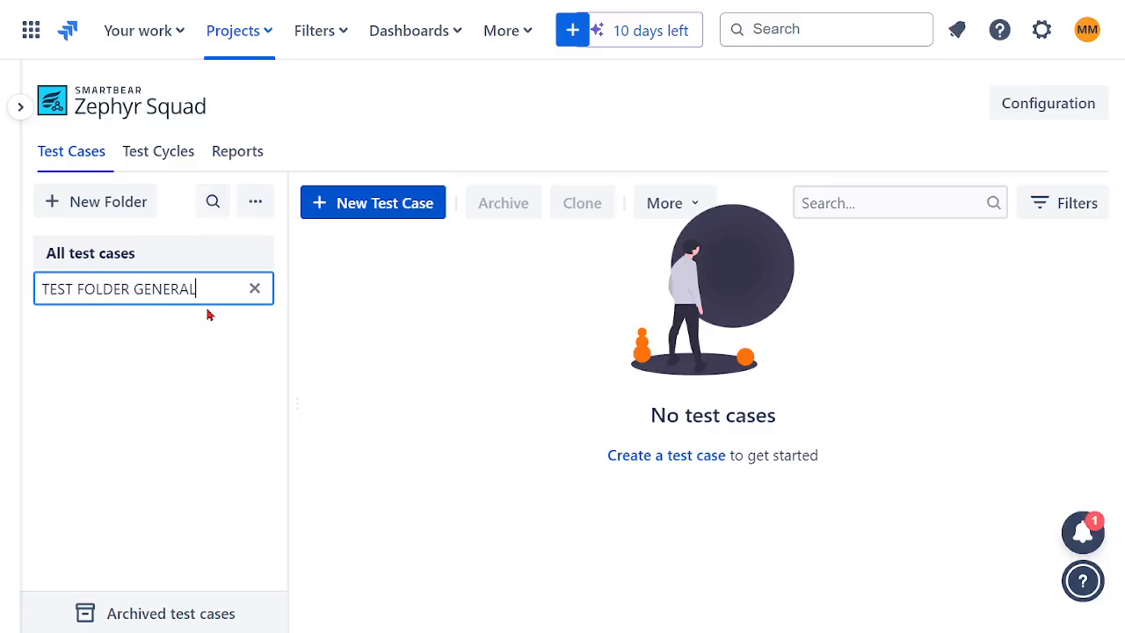
{"action": "type", "text": "FINANCE"}
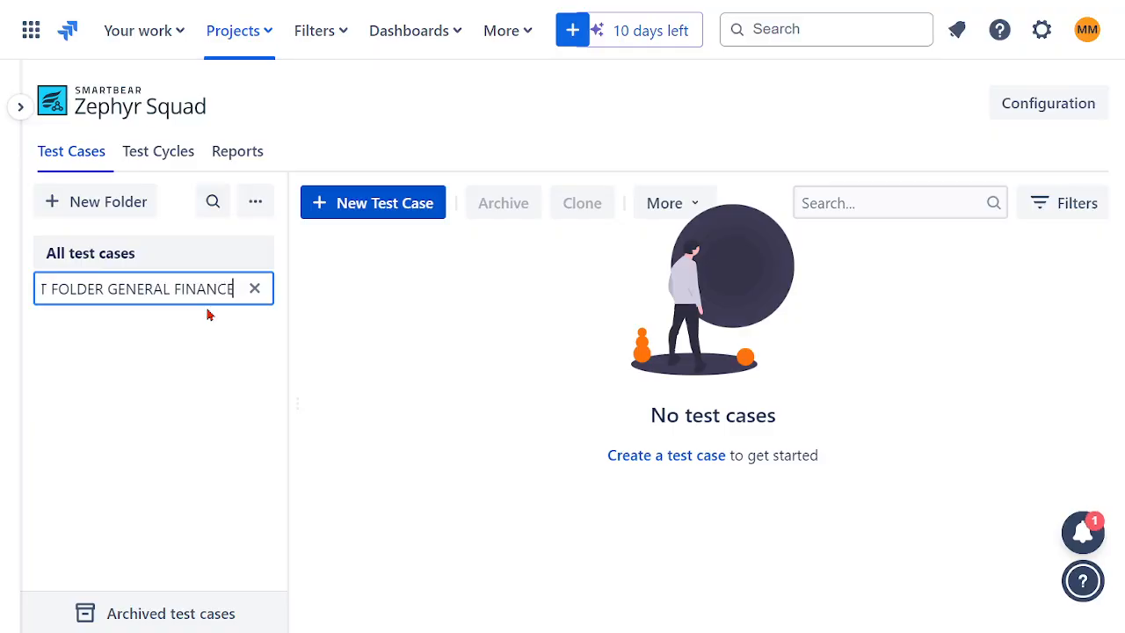
{"action": "key", "text": "Return"}
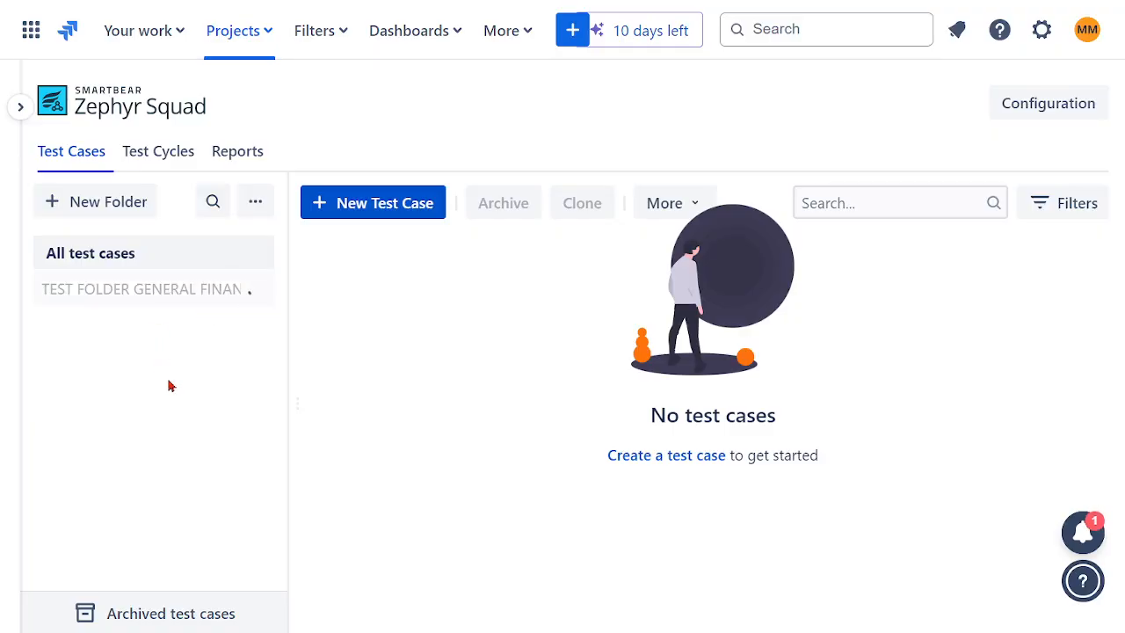
- Rename the general finance test folder as TF01 GENERAL FINANCE
{"action": "left_click", "coordinate": [90, 205]}
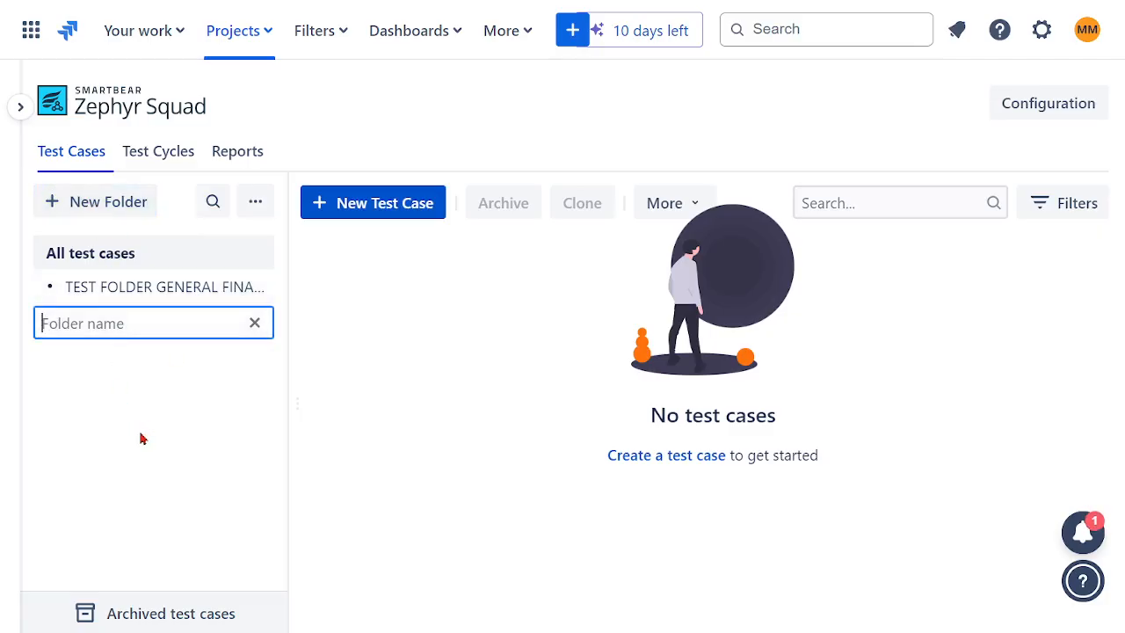
{"action": "left_click", "coordinate": [118, 290]}
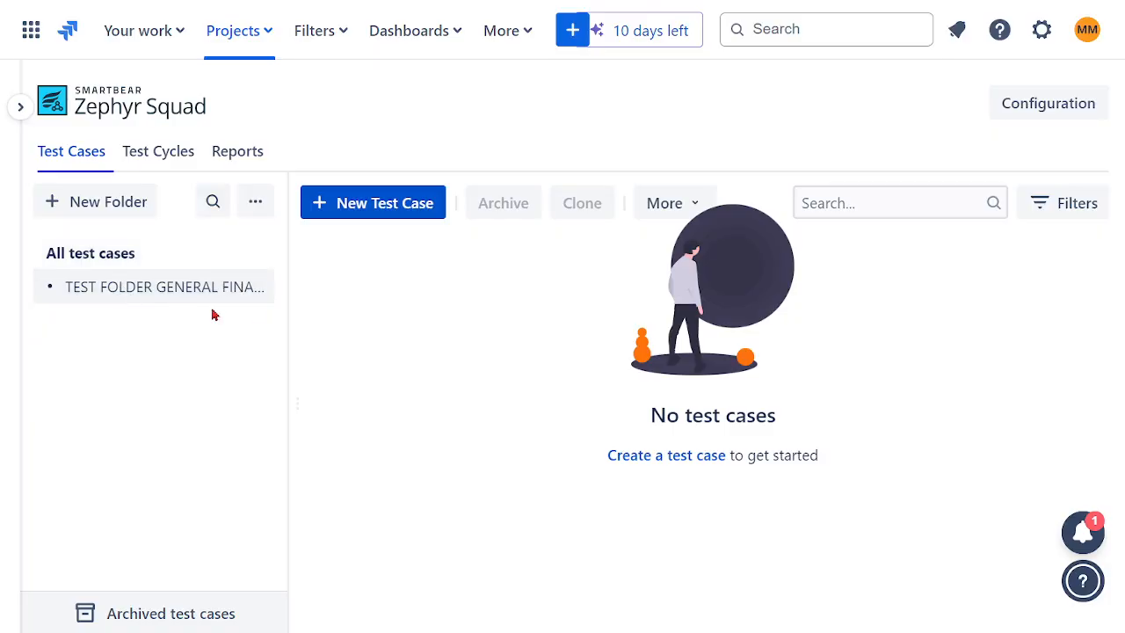
{"action": "left_click", "coordinate": [254, 289]}
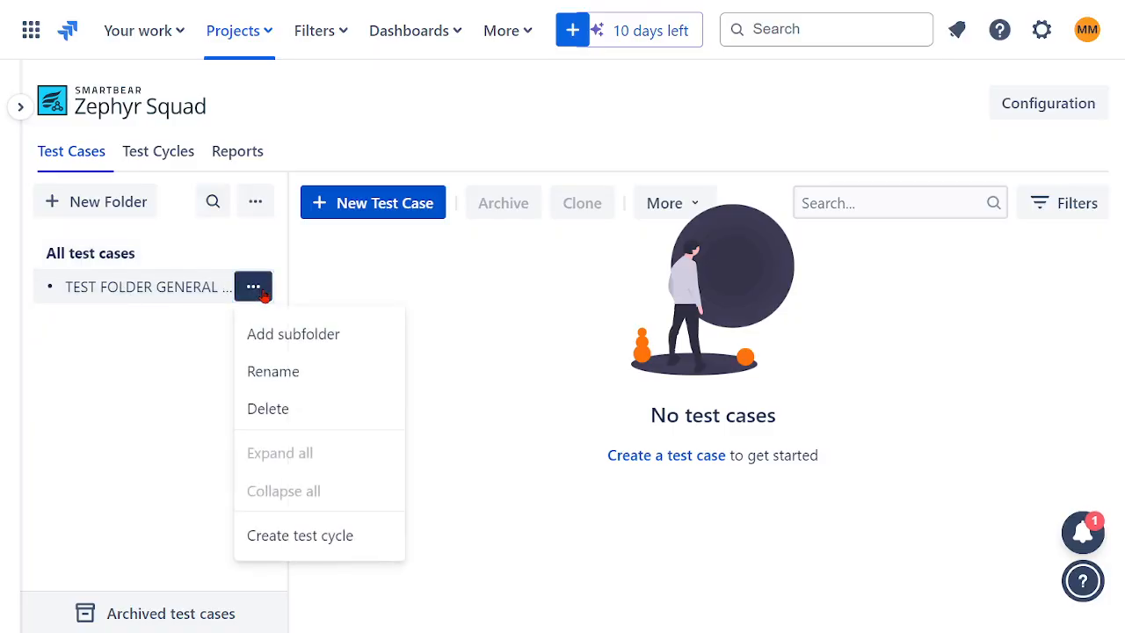
{"action": "left_click", "coordinate": [272, 372]}
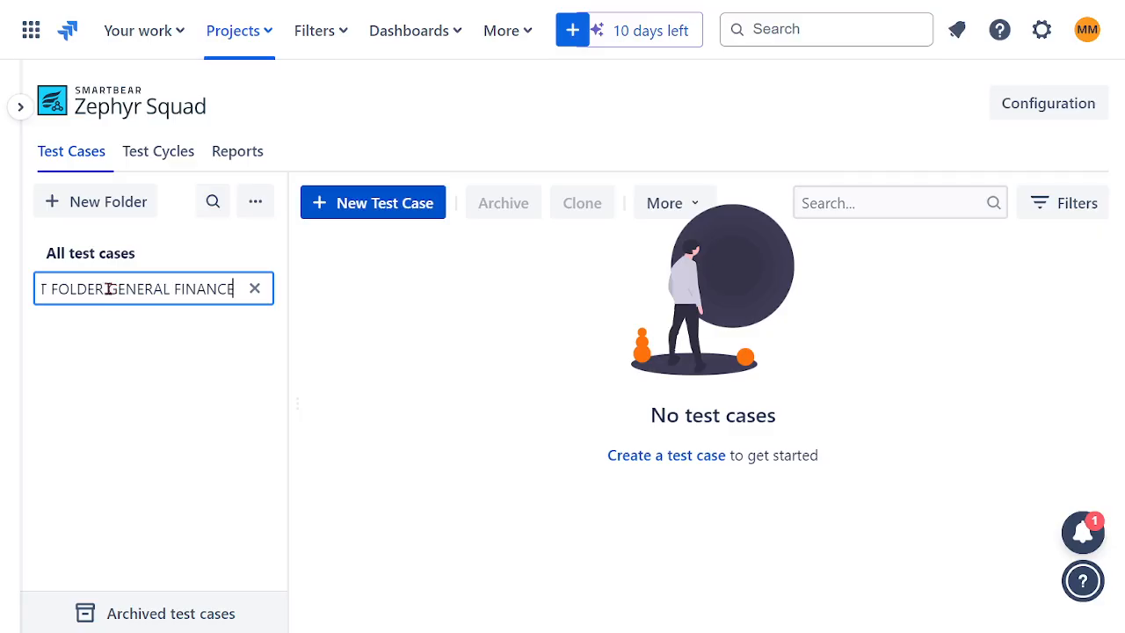
{"action": "left_click_drag", "start_coordinate": [108, 289], "coordinate": [5, 297]}
{"action": "mouse_move", "coordinate": [4, 299]}
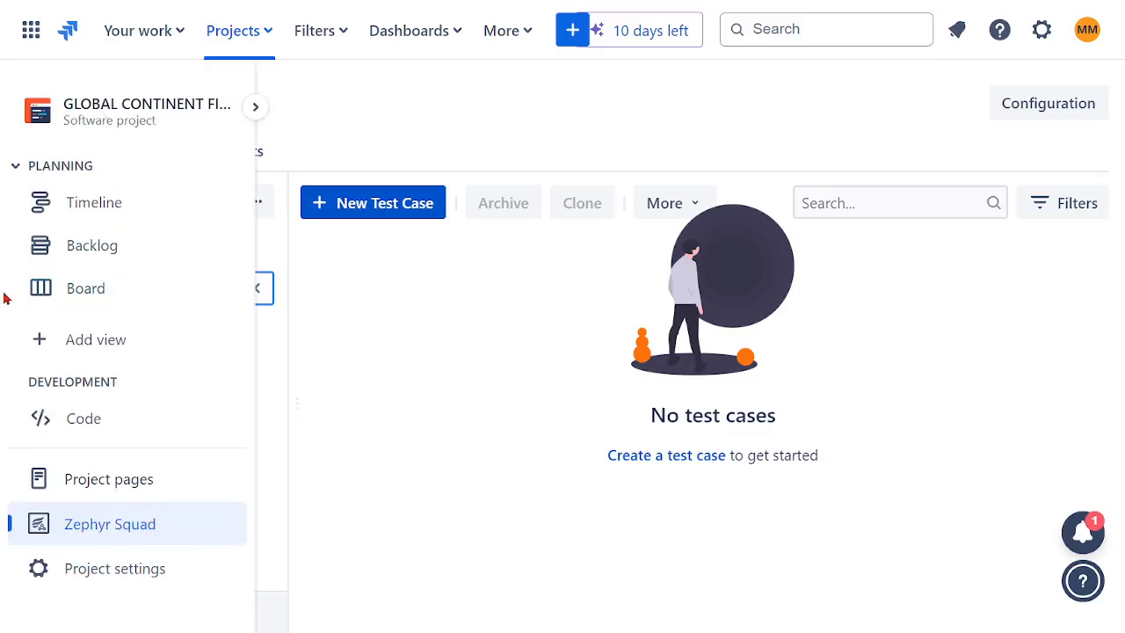
{"action": "type", "text": "TF01 GENERAL FINANCE"}
{"action": "key", "text": "Return"}
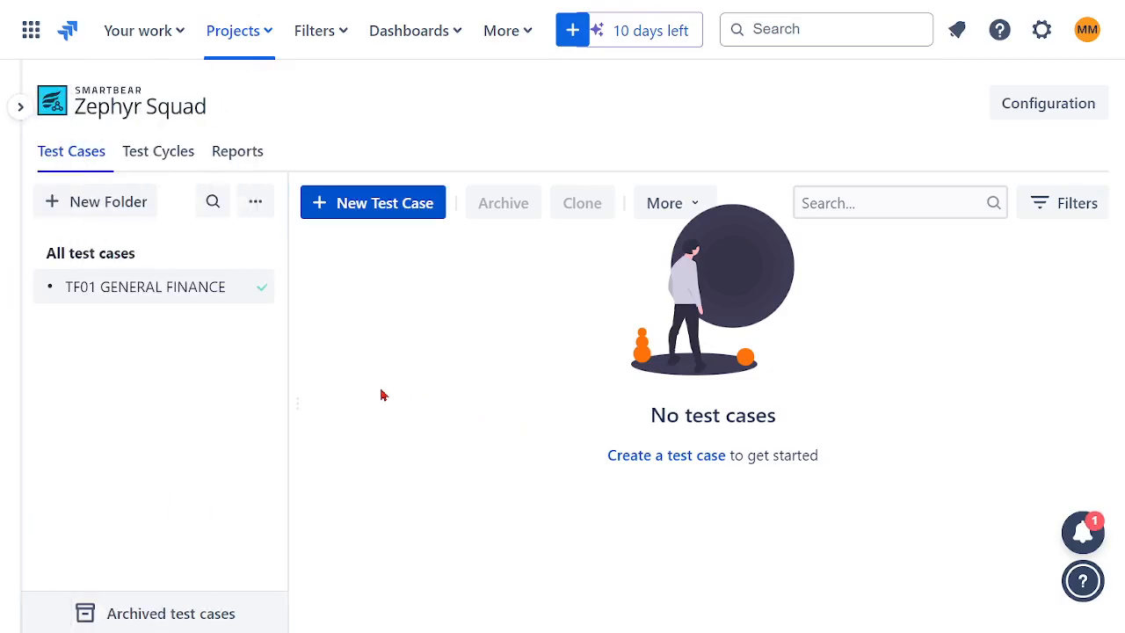
- Add a second test case folder named TF02 INSURANCE
{"action": "left_click", "coordinate": [102, 208]}
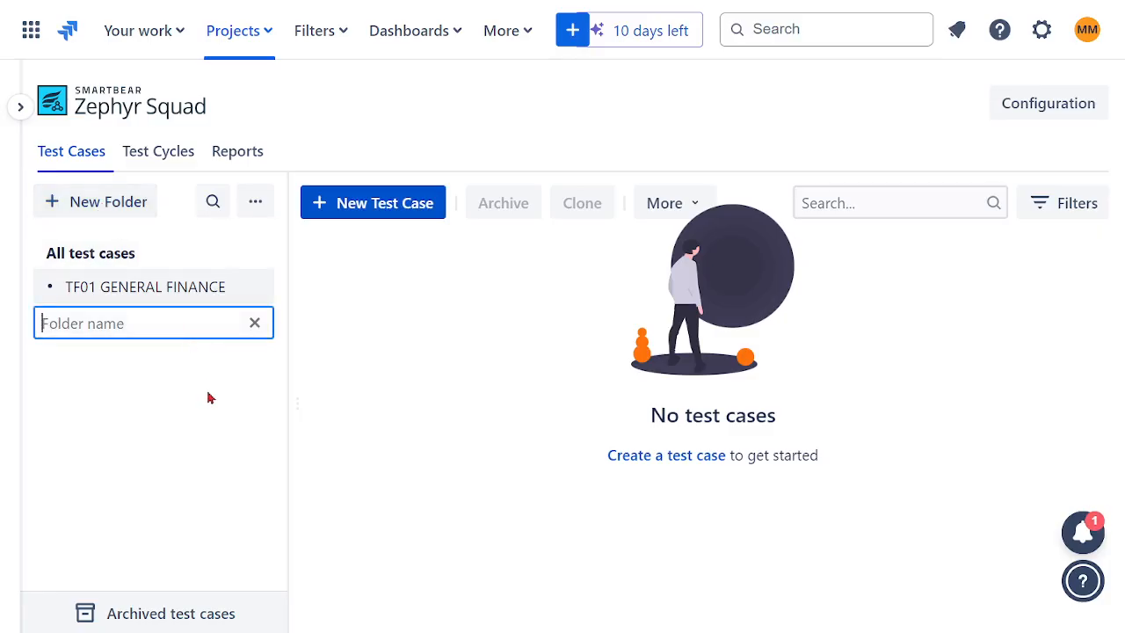
{"action": "type", "text": "TF02 IN"}
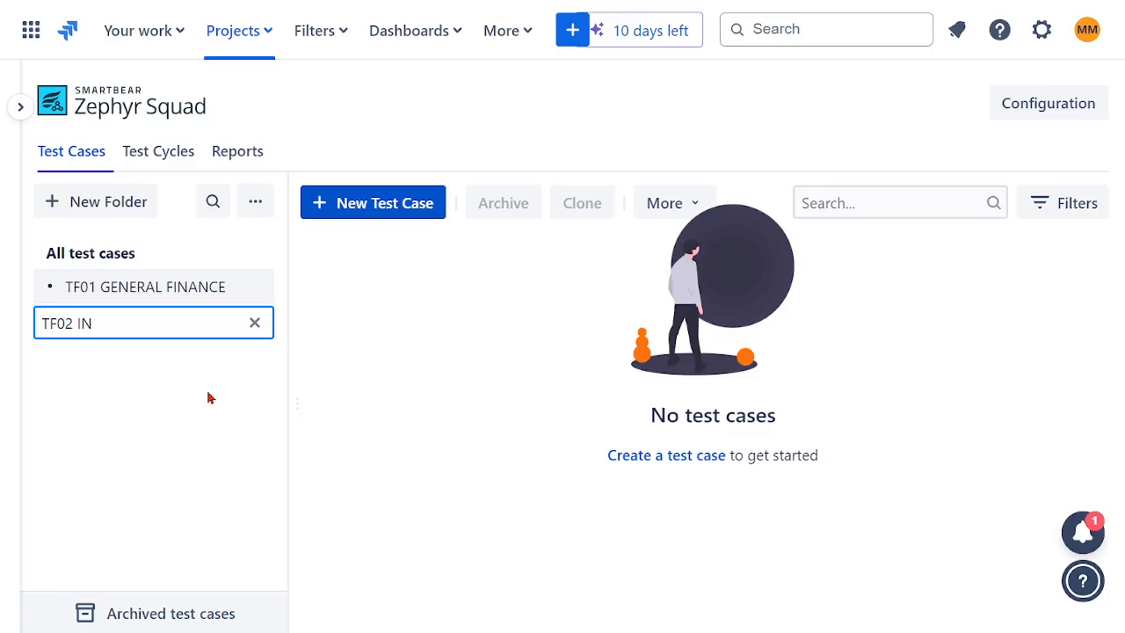
{"action": "type", "text": "SURANCE"}
{"action": "key", "text": "Return"}
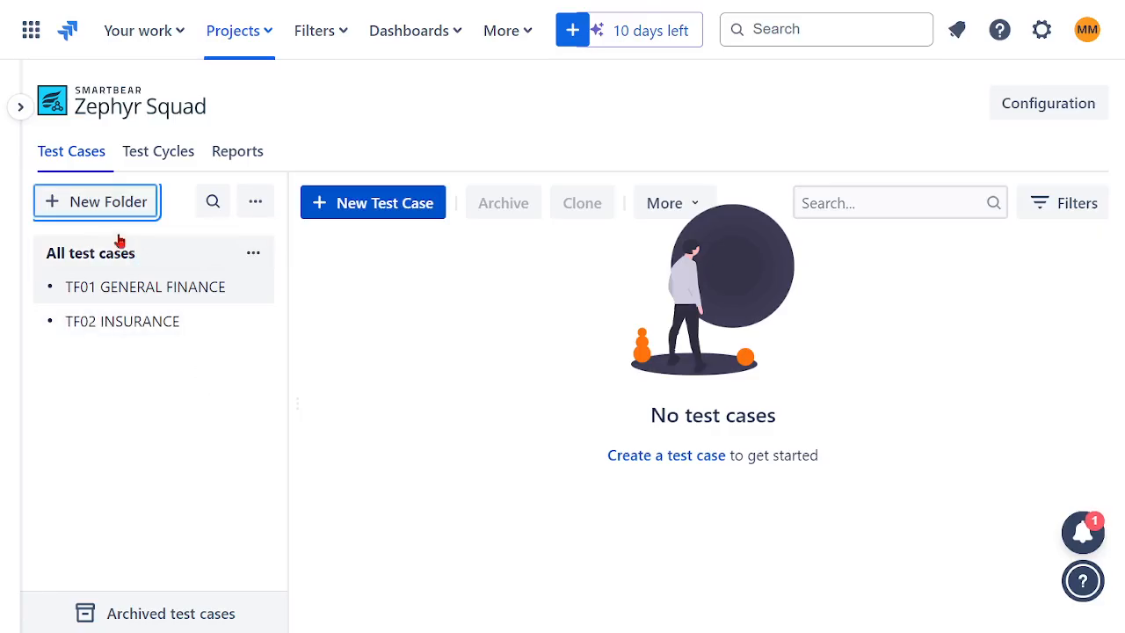
- Add a third test case folder named TF03 WEALTH
{"action": "left_click", "coordinate": [94, 213]}
{"action": "type", "text": "T"}
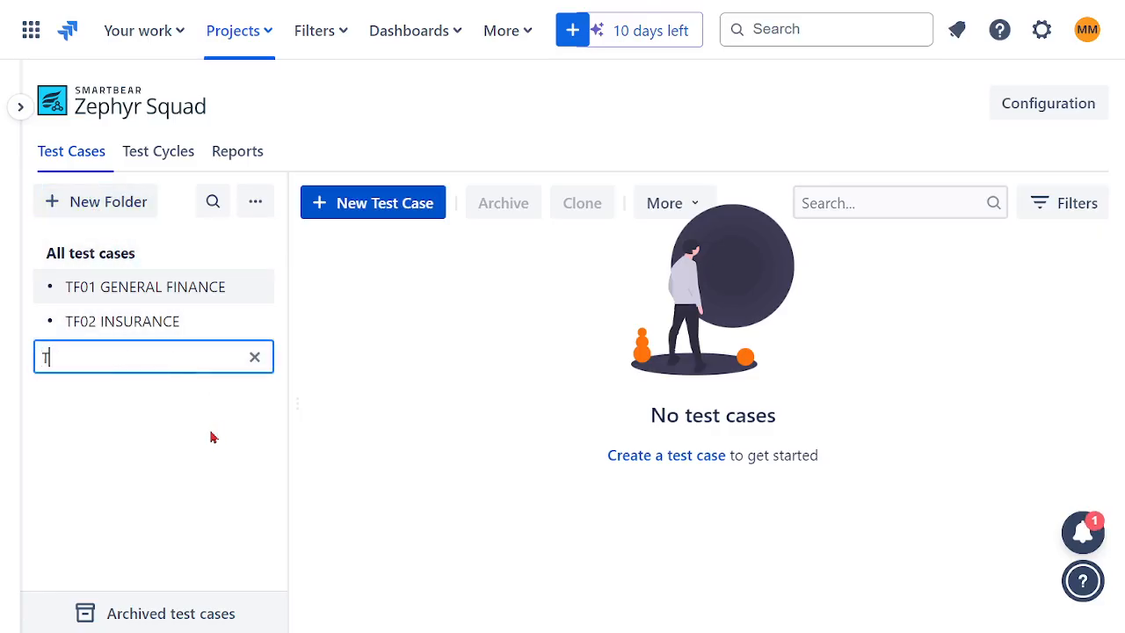
{"action": "type", "text": "F03 WEALTH"}
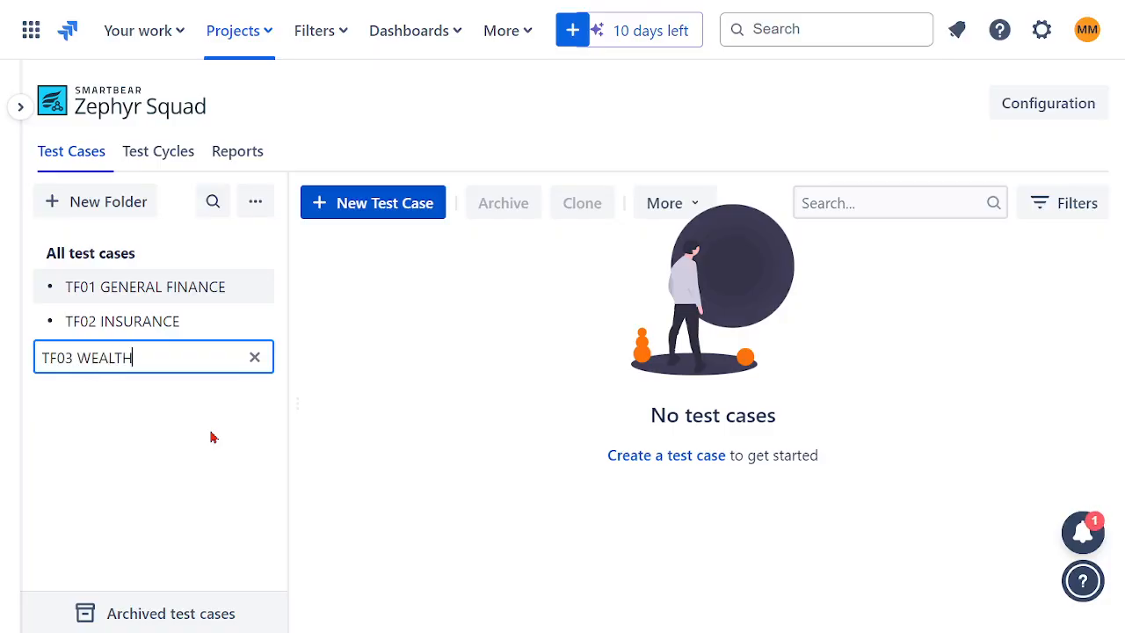
{"action": "key", "text": "Return"}
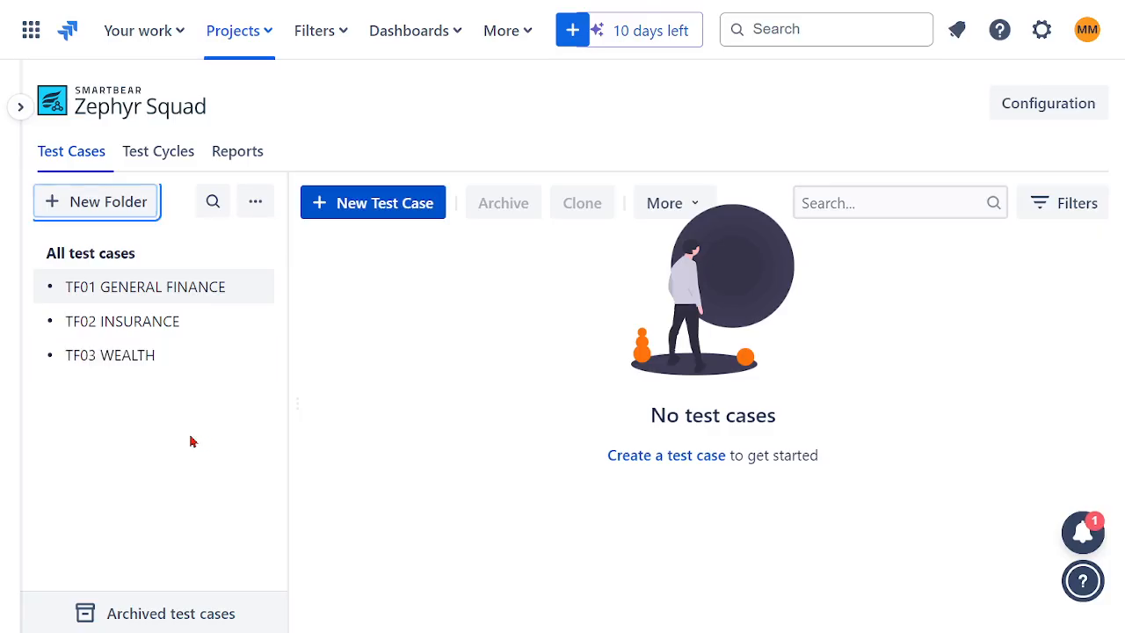
- Start a new test case and name it TC01 - CUSTOMER ACCOUNT
{"action": "left_click", "coordinate": [361, 211]}
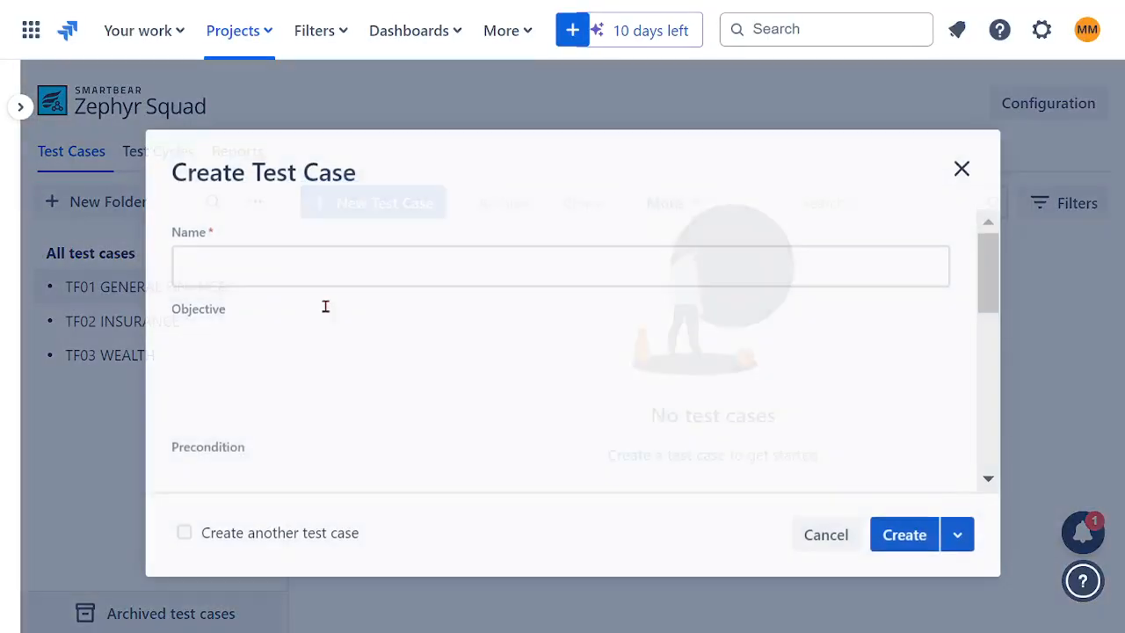
{"action": "left_click", "coordinate": [231, 257]}
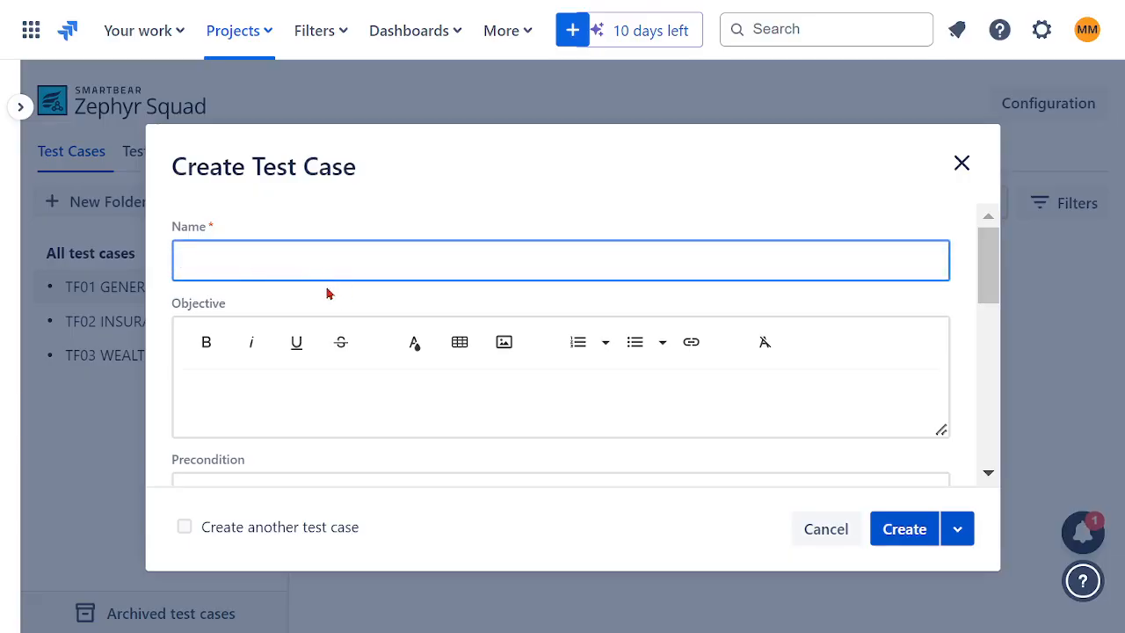
{"action": "type", "text": "TC01 -"}
{"action": "type", "text": "CUSTOMER "}
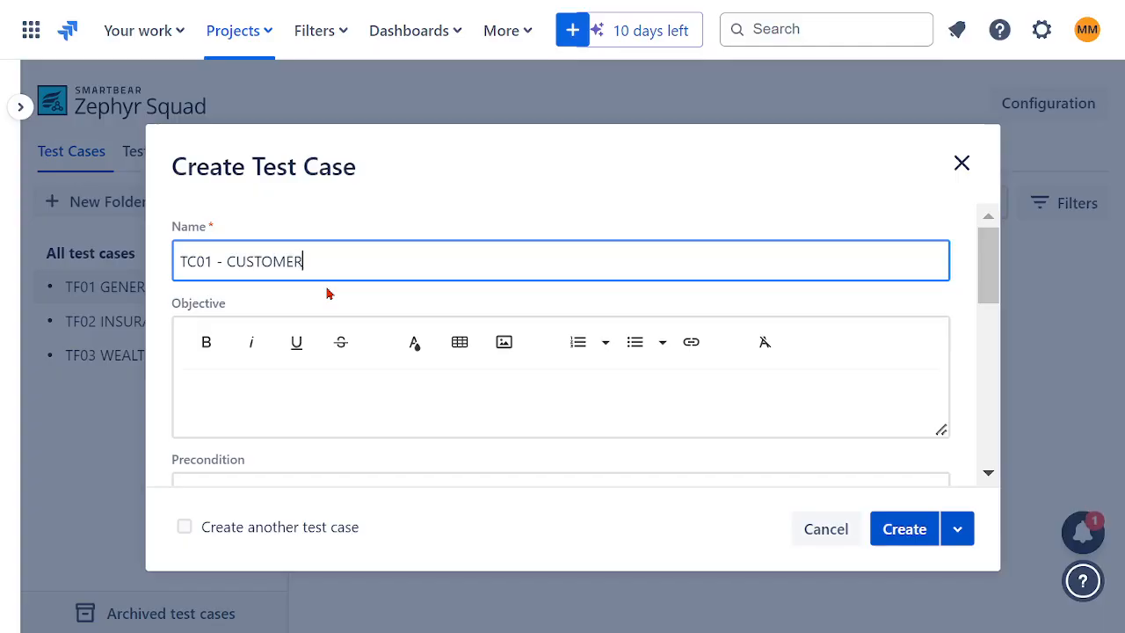
{"action": "type", "text": "ACCOUNT"}
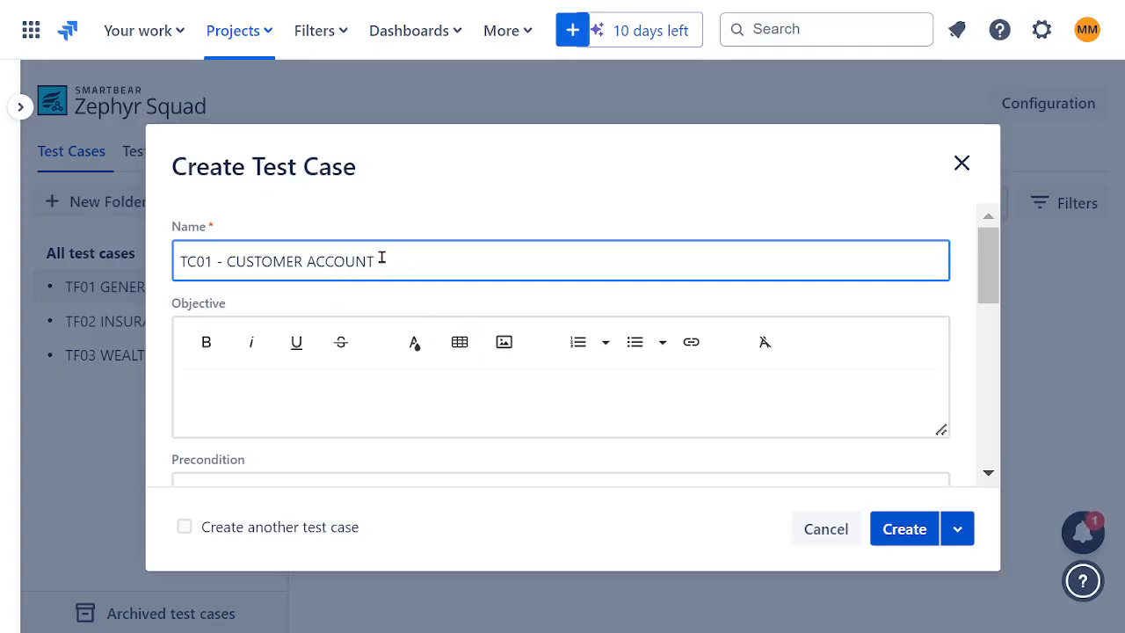
- Enter CREATE CUSTOMER ACCOUNT as the test case's objective and make the text bold
{"action": "left_click_drag", "start_coordinate": [380, 261], "coordinate": [227, 261]}
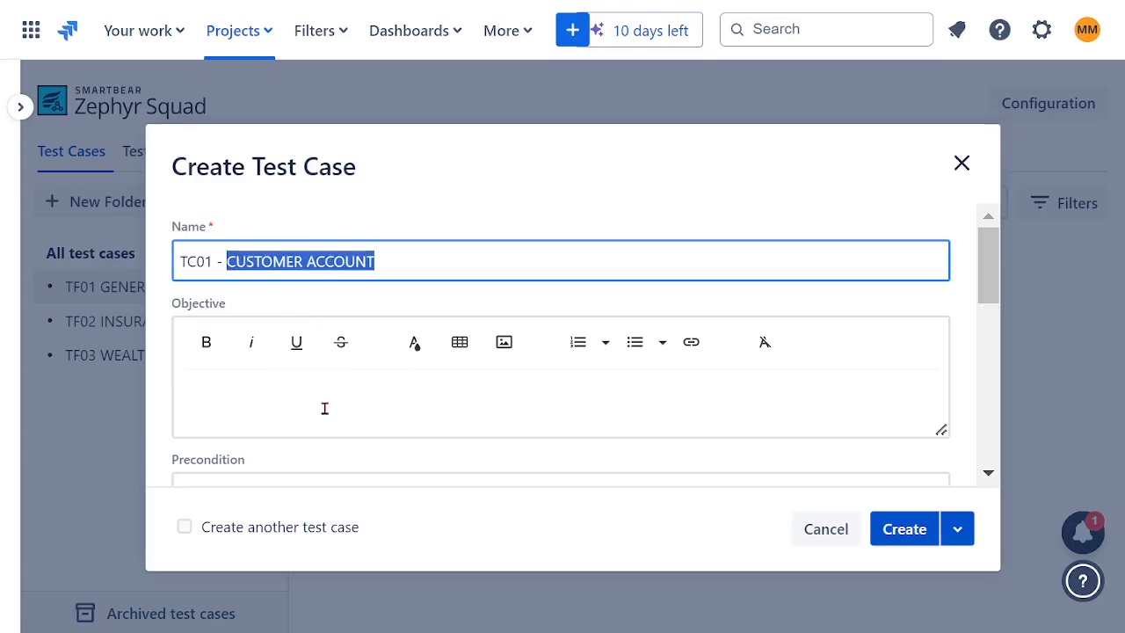
{"action": "left_click", "coordinate": [307, 385]}
{"action": "type", "text": "C"}
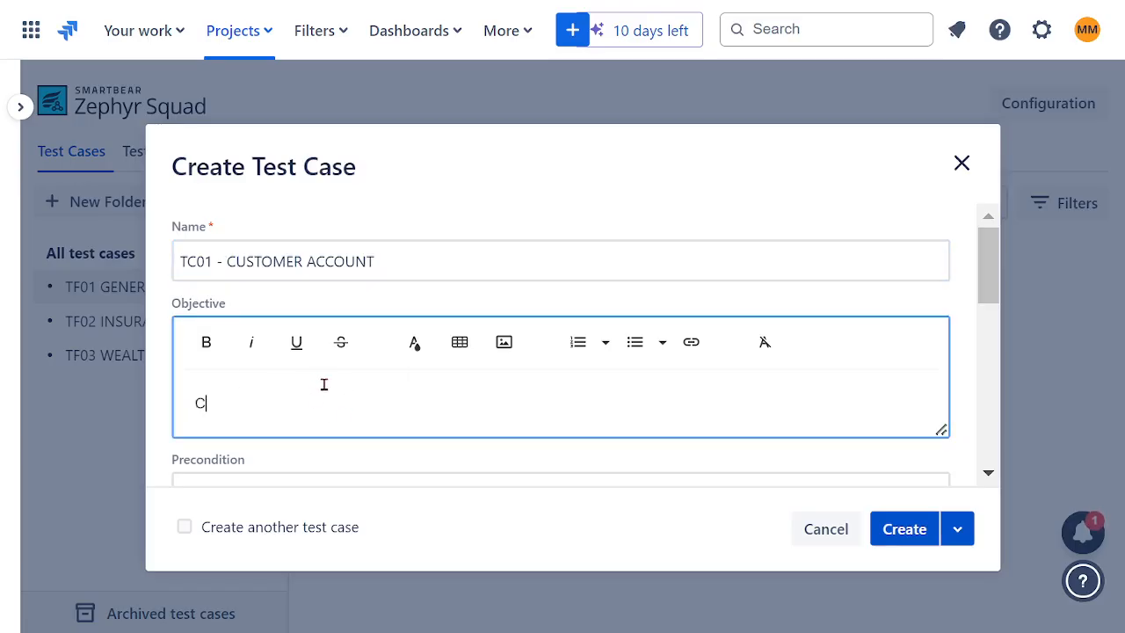
{"action": "type", "text": "REATE CUSTOMER ACCOUNT"}
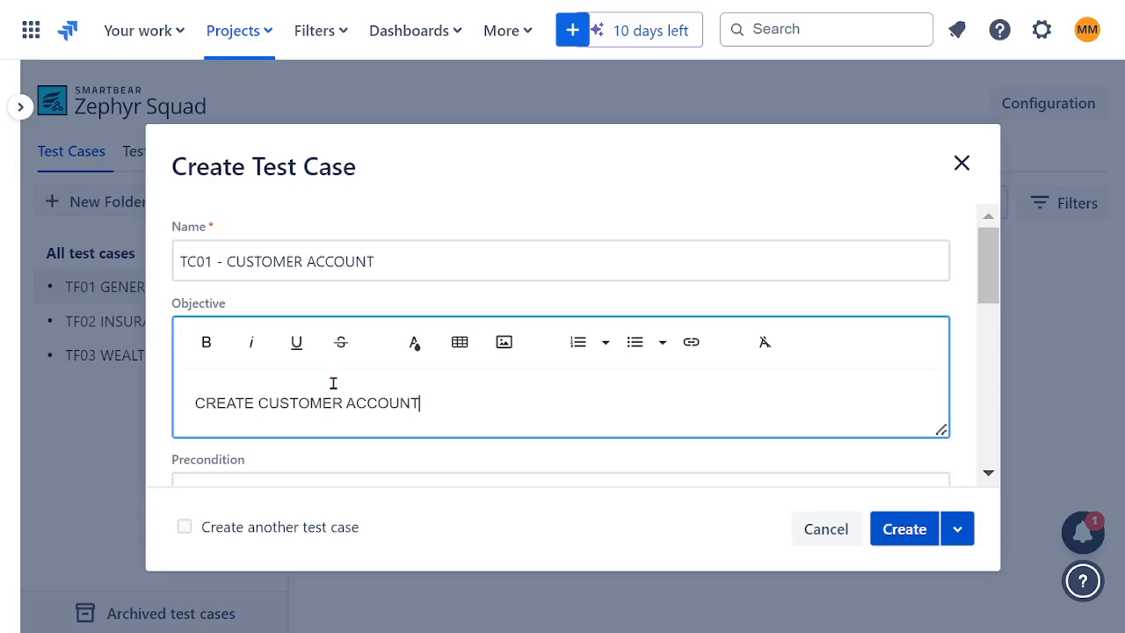
{"action": "left_click_drag", "start_coordinate": [422, 401], "coordinate": [143, 396]}
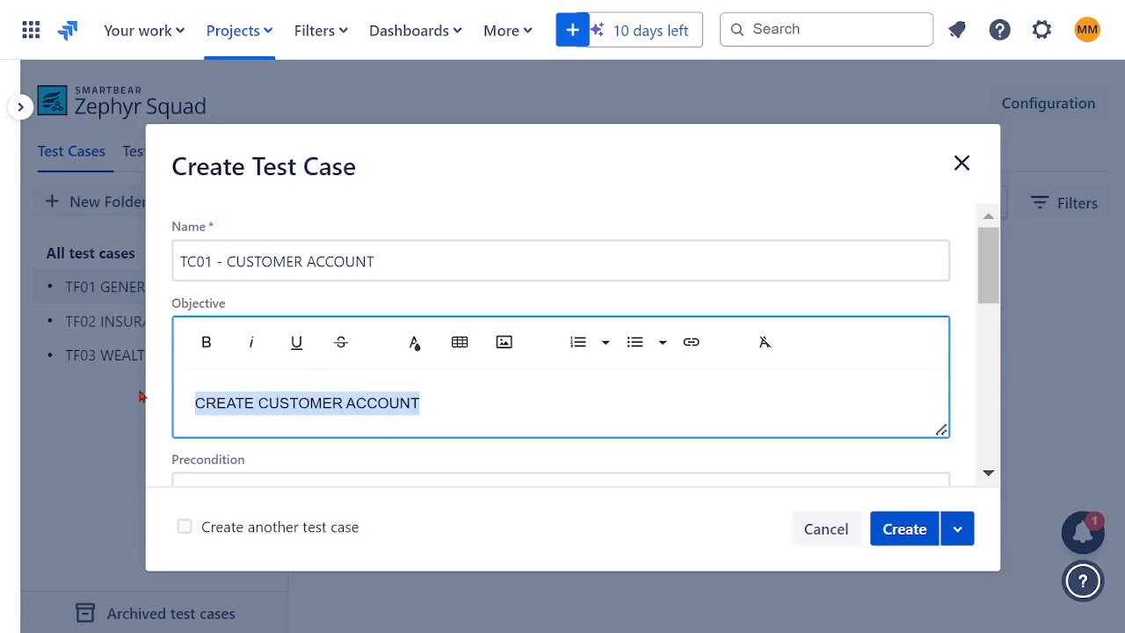
{"action": "left_click", "coordinate": [220, 360]}
{"action": "left_click", "coordinate": [485, 403]}
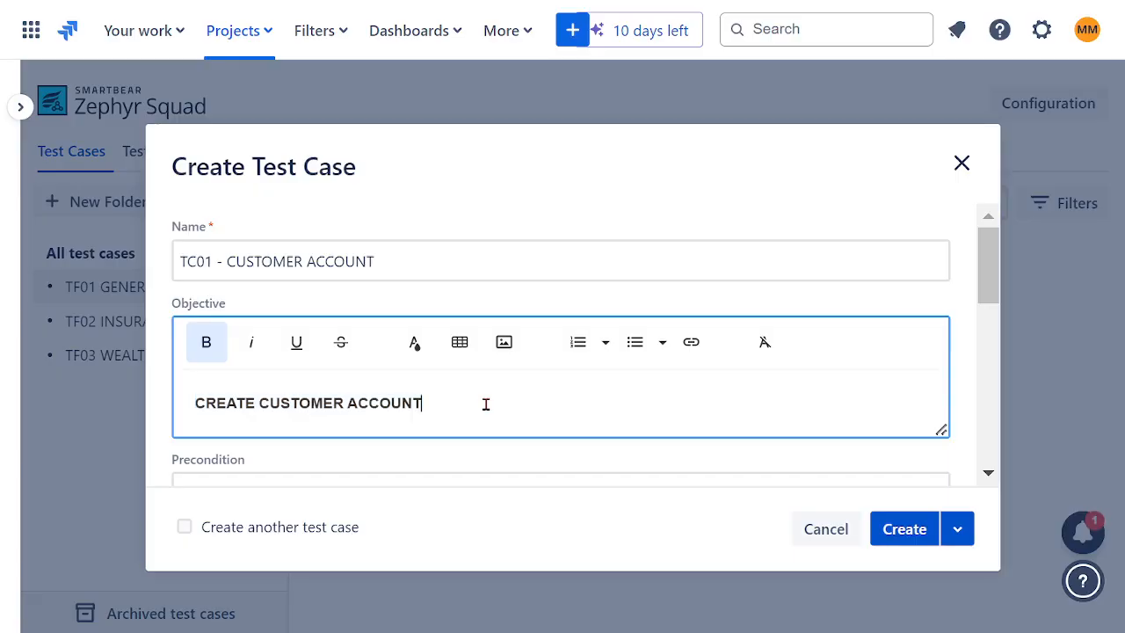
- Enter QUALIFIED CUSTOMER as the test case's precondition and make the text bold
{"action": "scroll", "coordinate": [554, 383], "scroll_direction": "down", "scroll_amount": 2}
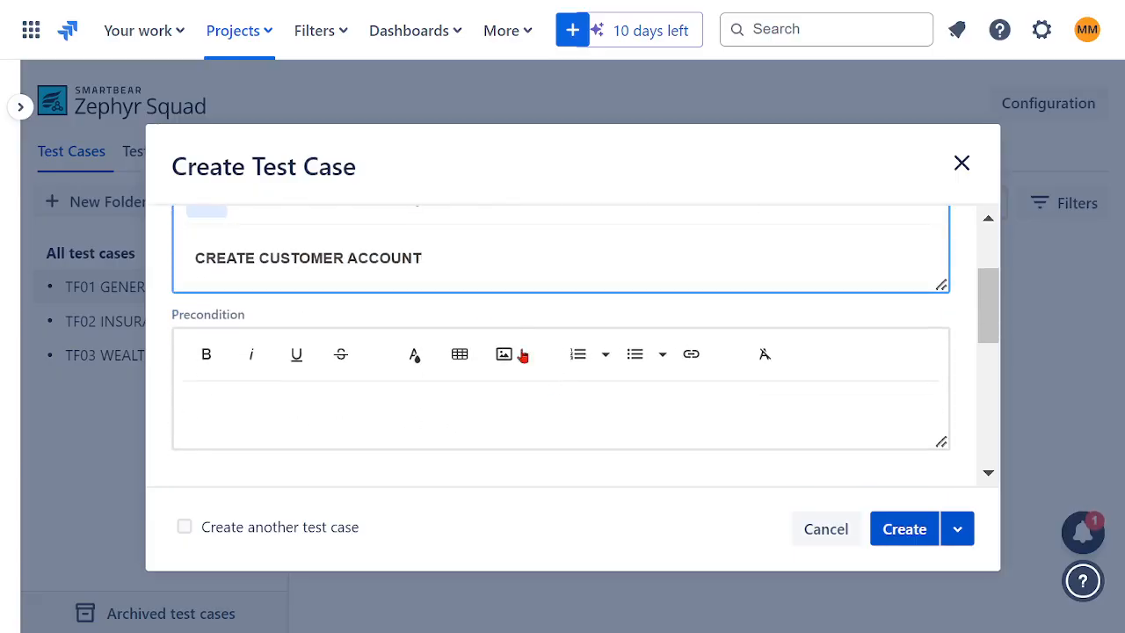
{"action": "left_click", "coordinate": [278, 404]}
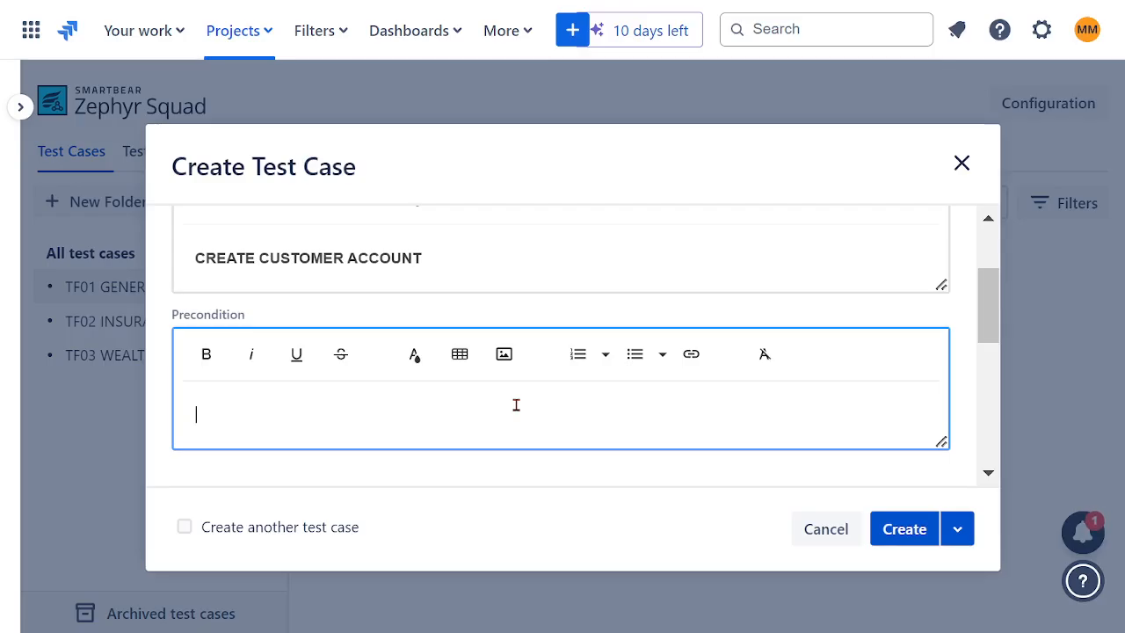
{"action": "type", "text": "CUSTOMER"}
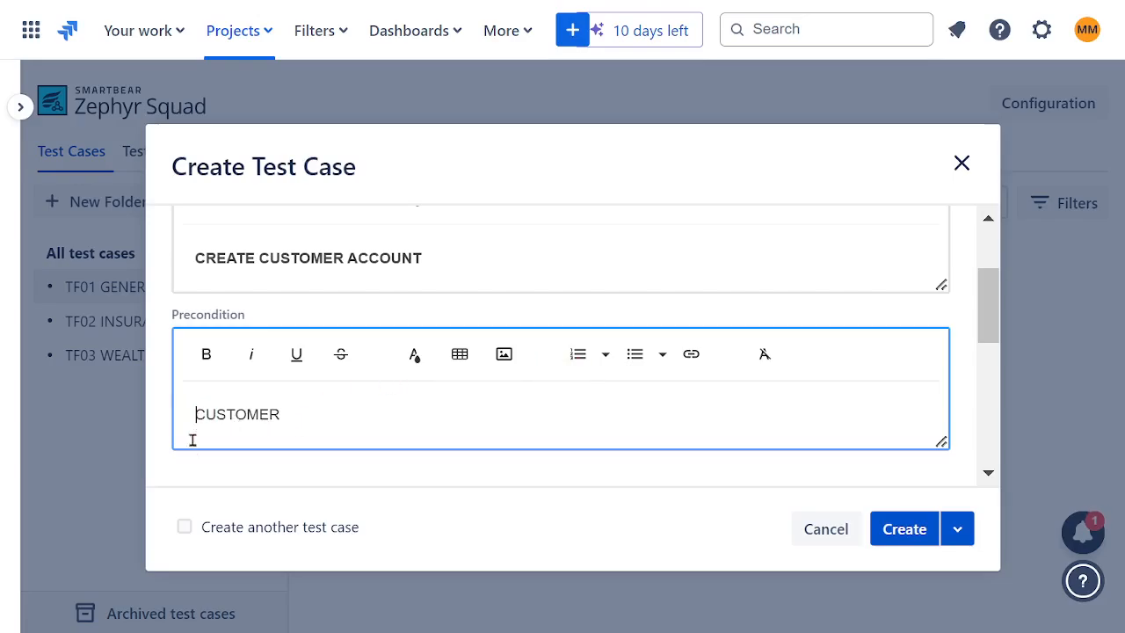
{"action": "type", "text": "QUALIFIE"}
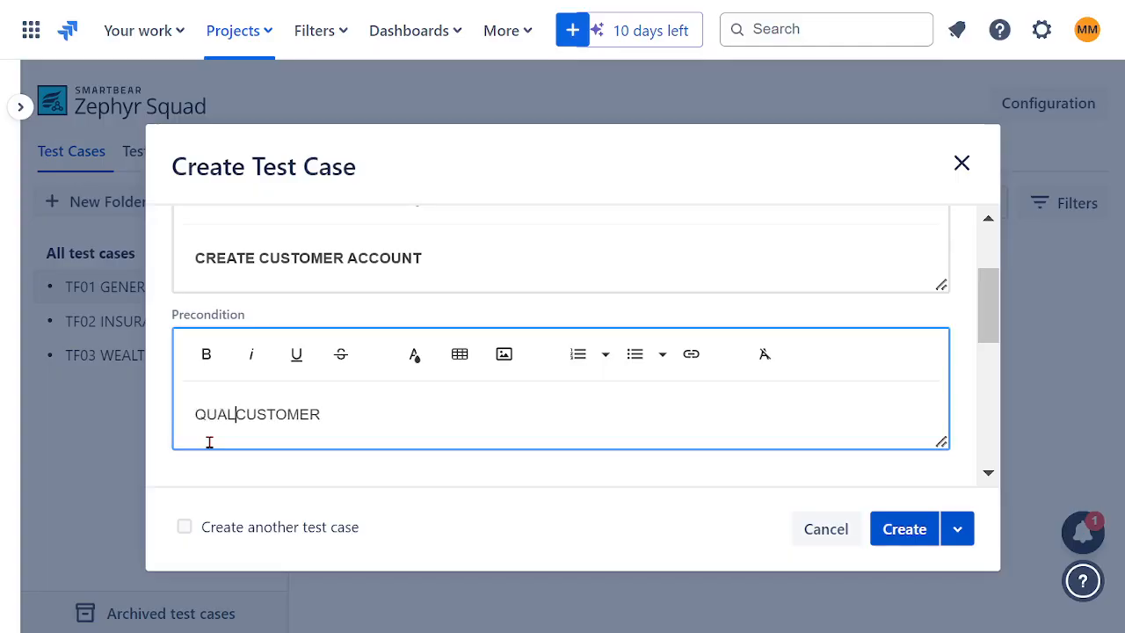
{"action": "type", "text": "D"}
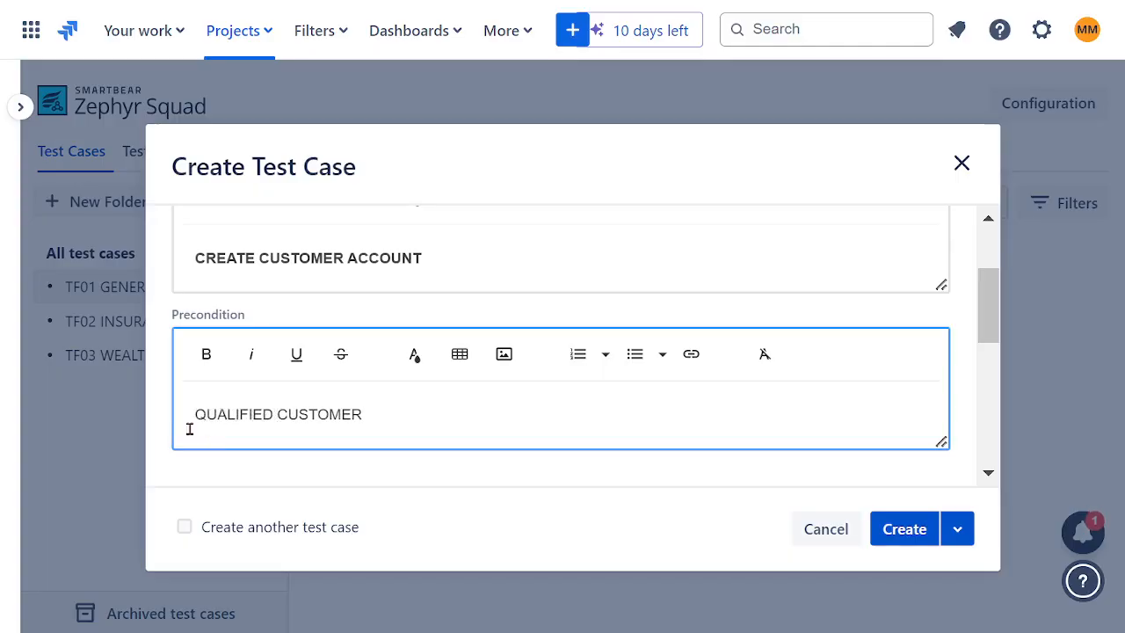
{"action": "left_click_drag", "start_coordinate": [364, 417], "coordinate": [177, 334]}
{"action": "left_click", "coordinate": [206, 352]}
- Review the status, component and priority options in the test case details, keeping status Draft and priority Normal
{"action": "scroll", "coordinate": [613, 420], "scroll_direction": "down", "scroll_amount": 2}
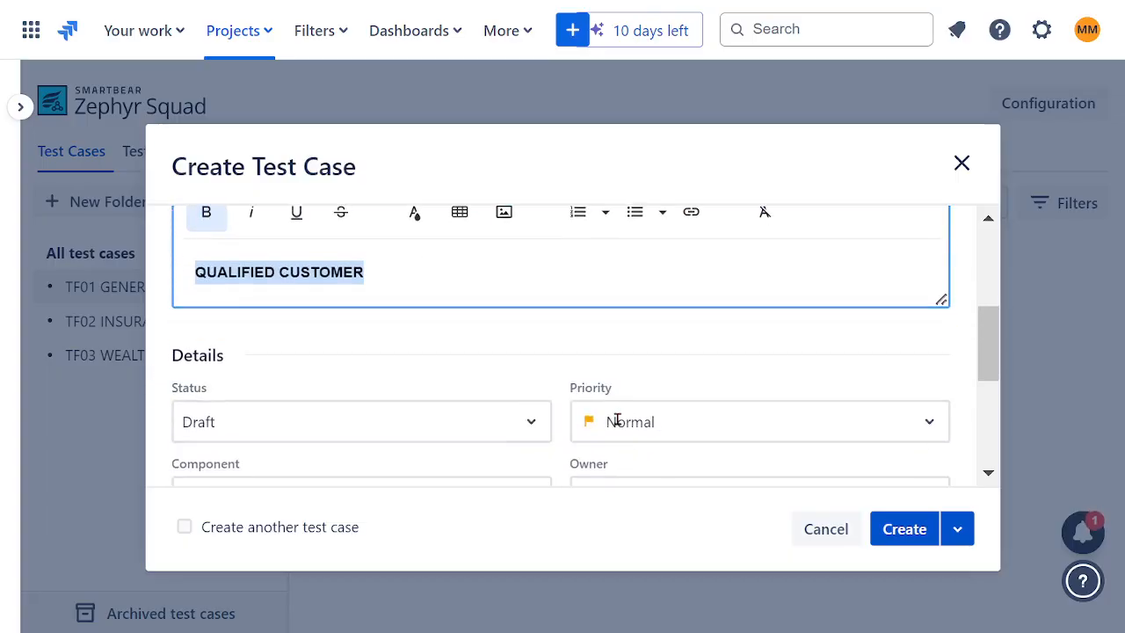
{"action": "scroll", "coordinate": [518, 353], "scroll_direction": "down", "scroll_amount": 2}
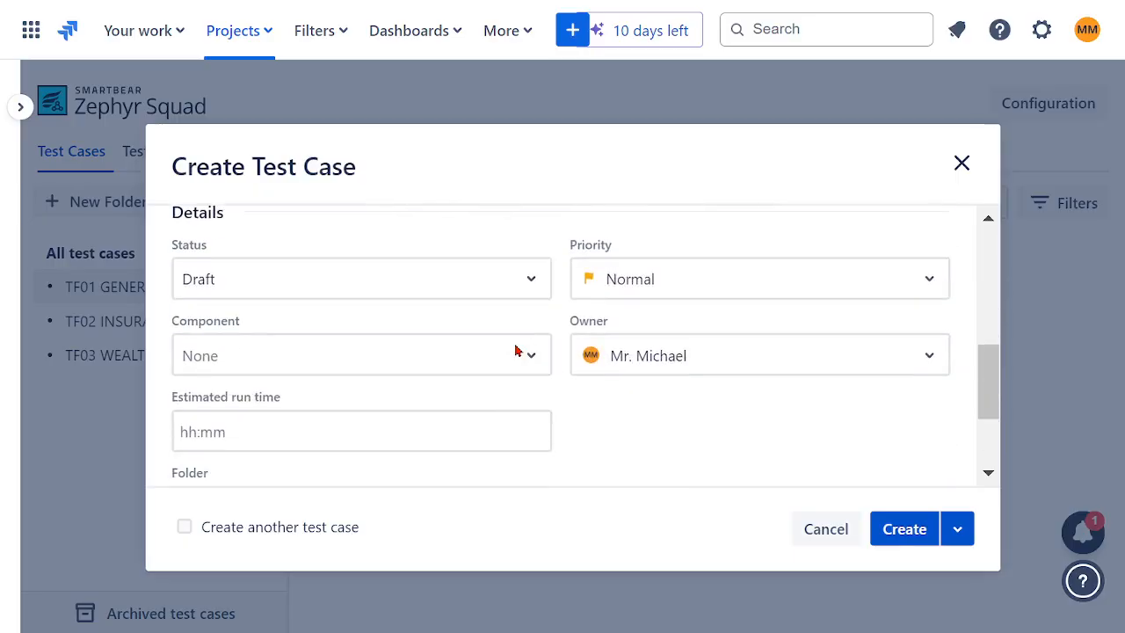
{"action": "left_click", "coordinate": [531, 283]}
{"action": "scroll", "coordinate": [536, 296], "scroll_direction": "up", "scroll_amount": 2}
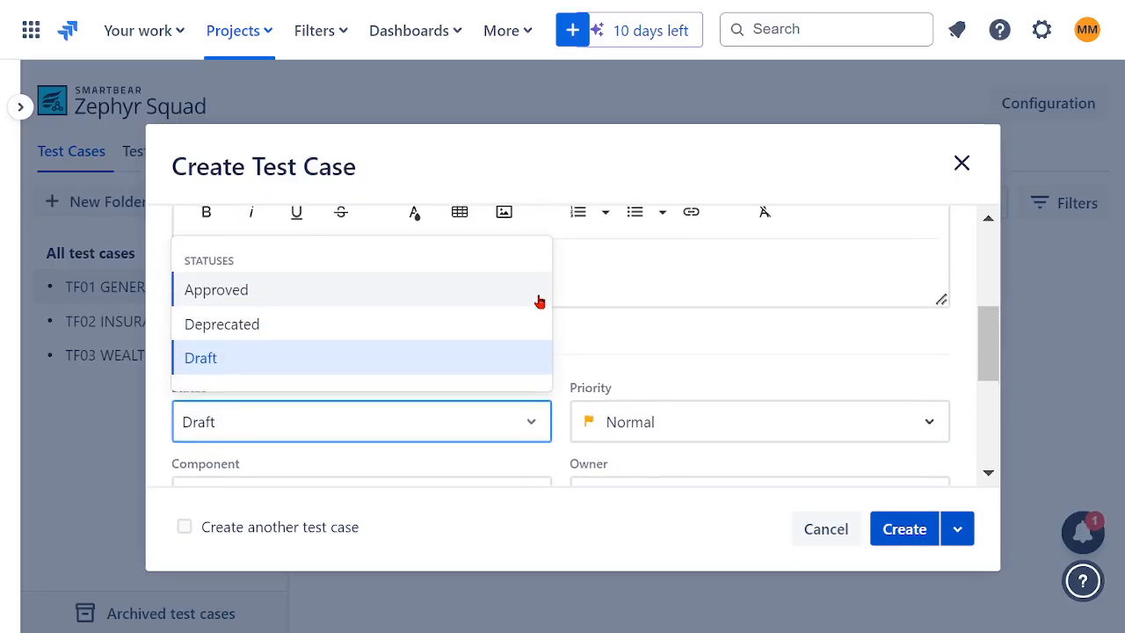
{"action": "left_click", "coordinate": [640, 346]}
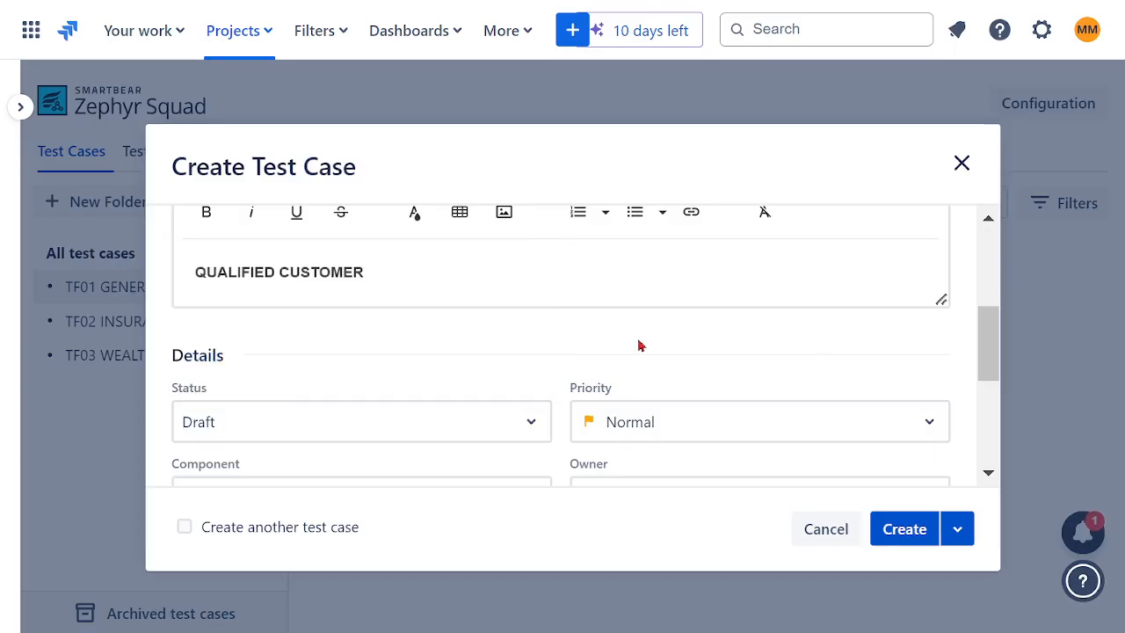
{"action": "scroll", "coordinate": [545, 352], "scroll_direction": "down", "scroll_amount": 2}
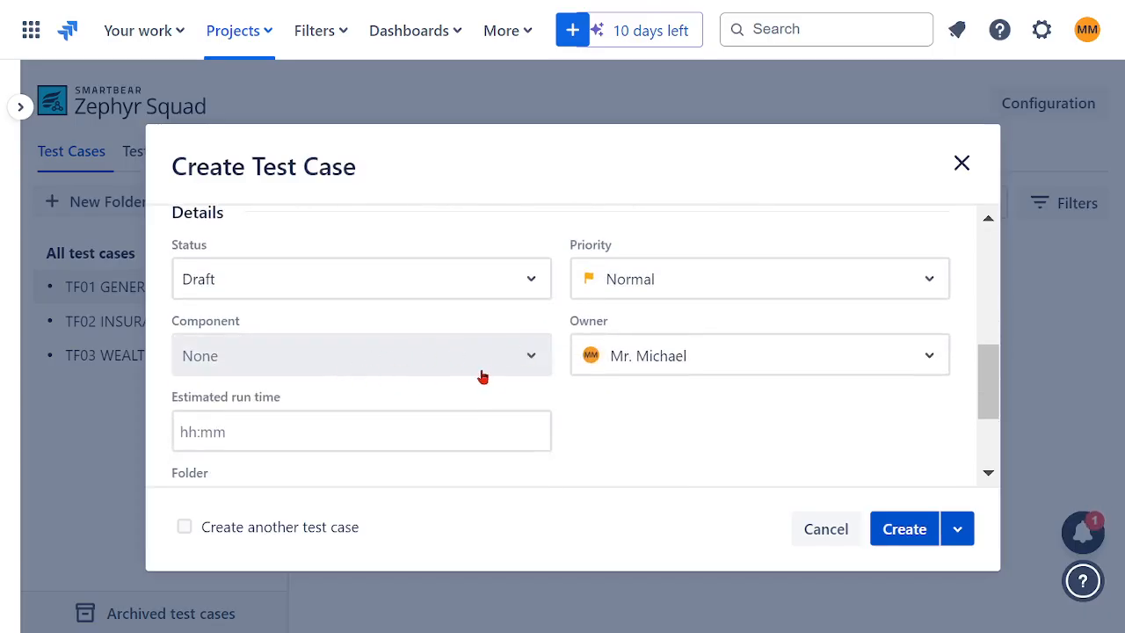
{"action": "left_click", "coordinate": [531, 360]}
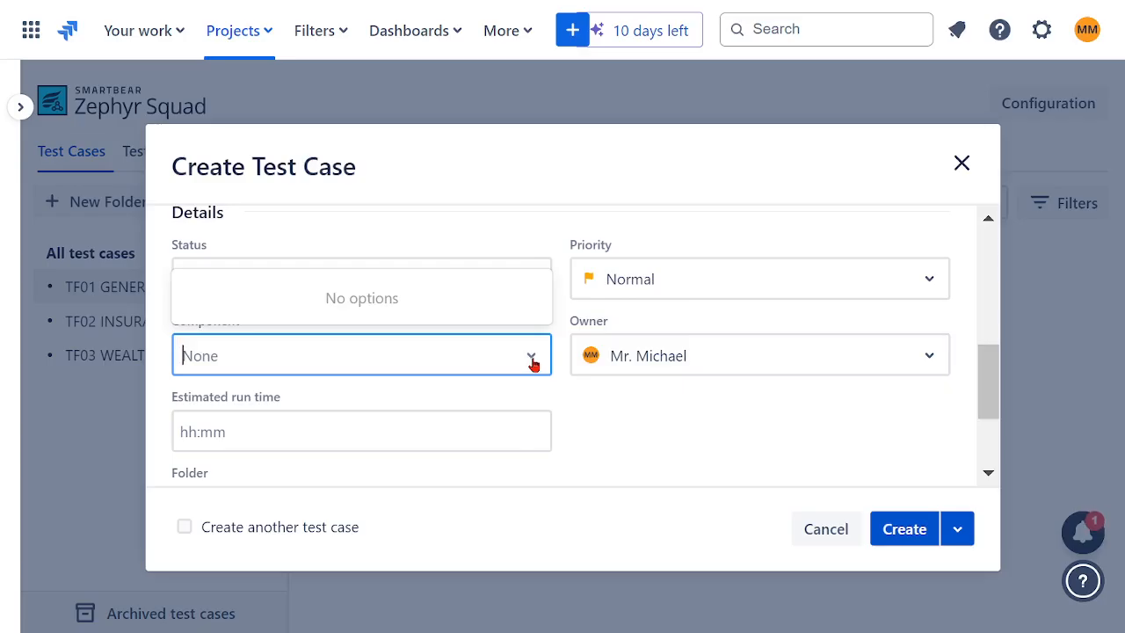
{"action": "left_click", "coordinate": [565, 397]}
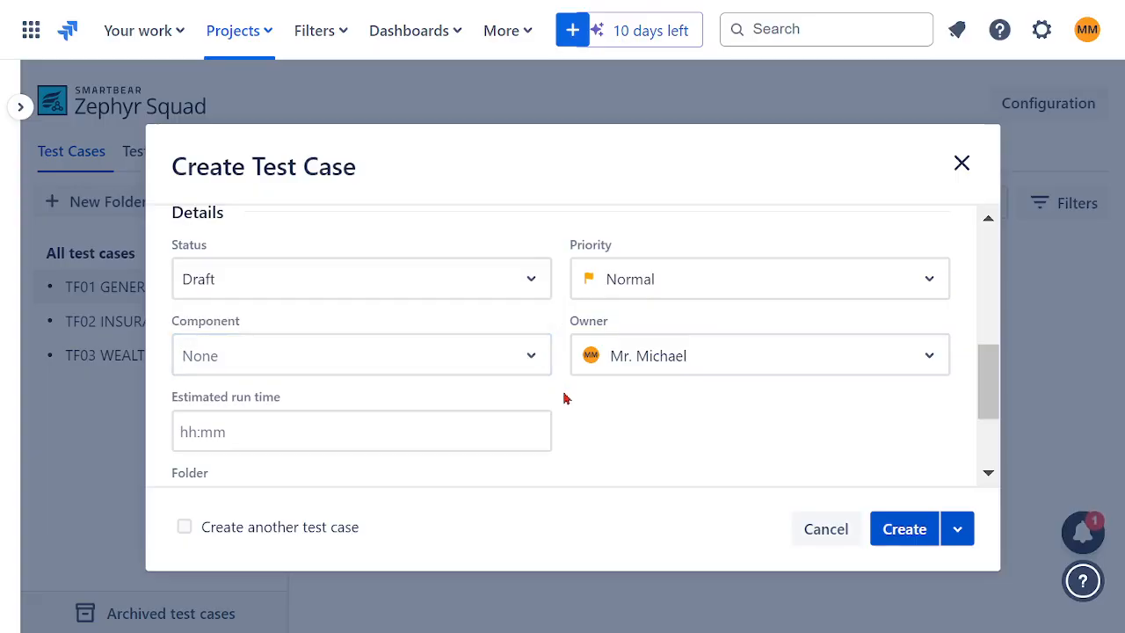
{"action": "left_click", "coordinate": [931, 293]}
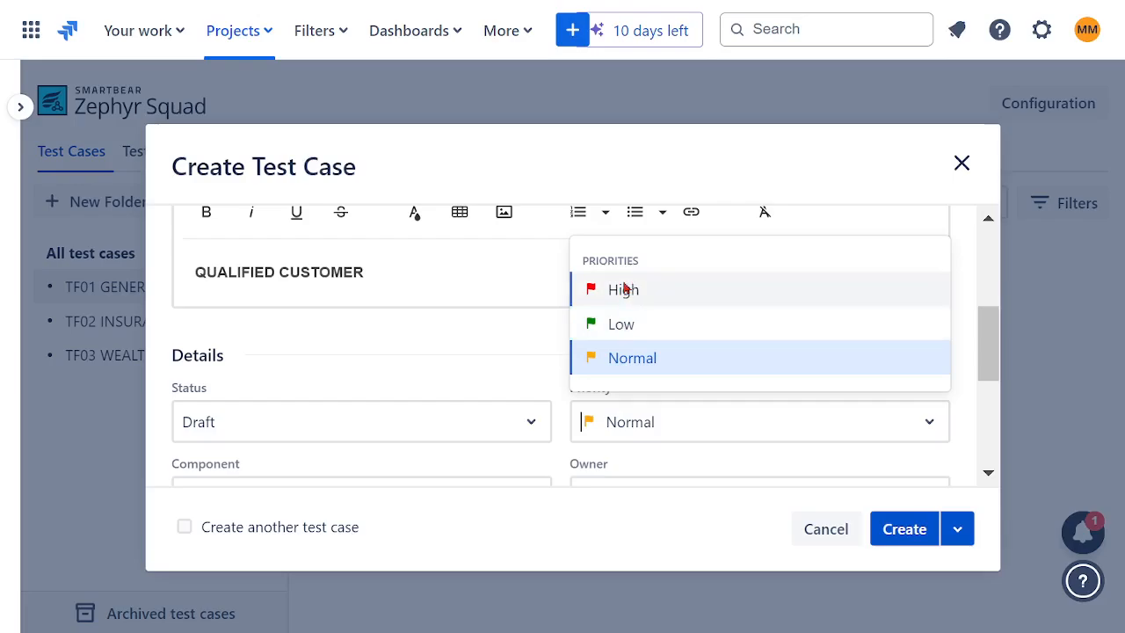
{"action": "left_click", "coordinate": [633, 356]}
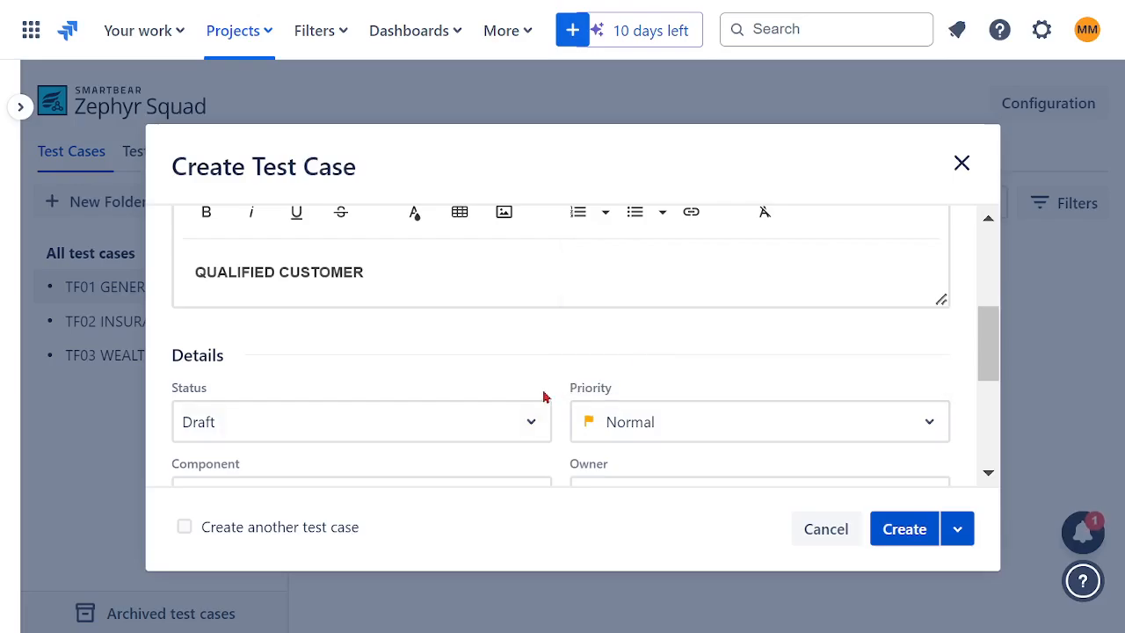
- Leave the estimated run time empty and create the test case in the TF01 GENERAL FINANCE folder
{"action": "scroll", "coordinate": [543, 395], "scroll_direction": "down", "scroll_amount": 2}
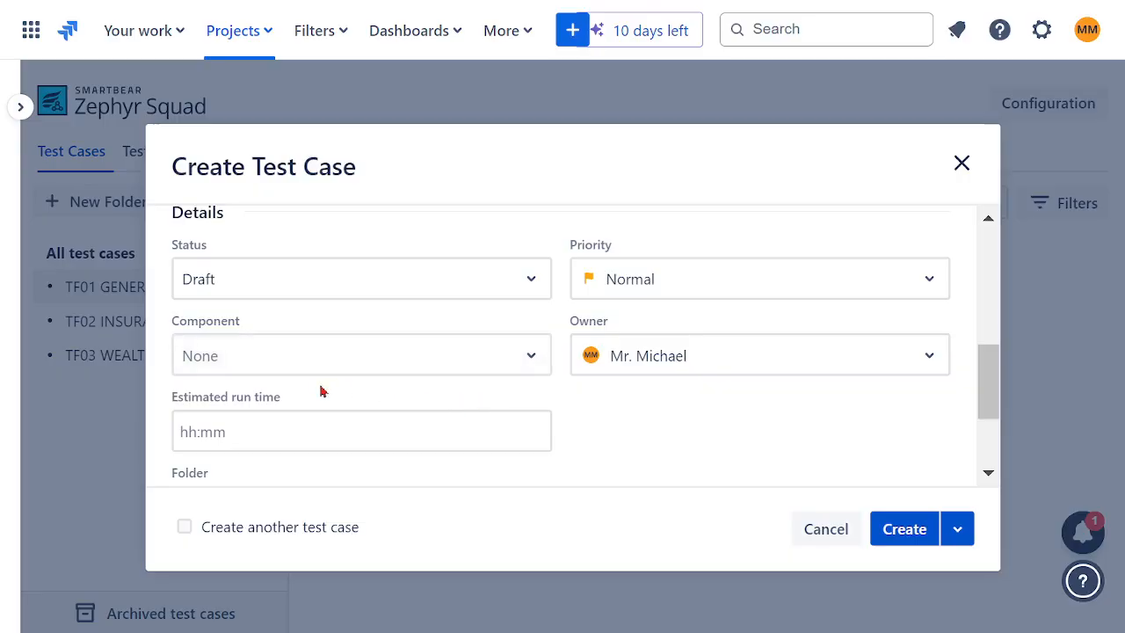
{"action": "left_click", "coordinate": [259, 431]}
{"action": "scroll", "coordinate": [594, 422], "scroll_direction": "down", "scroll_amount": 2}
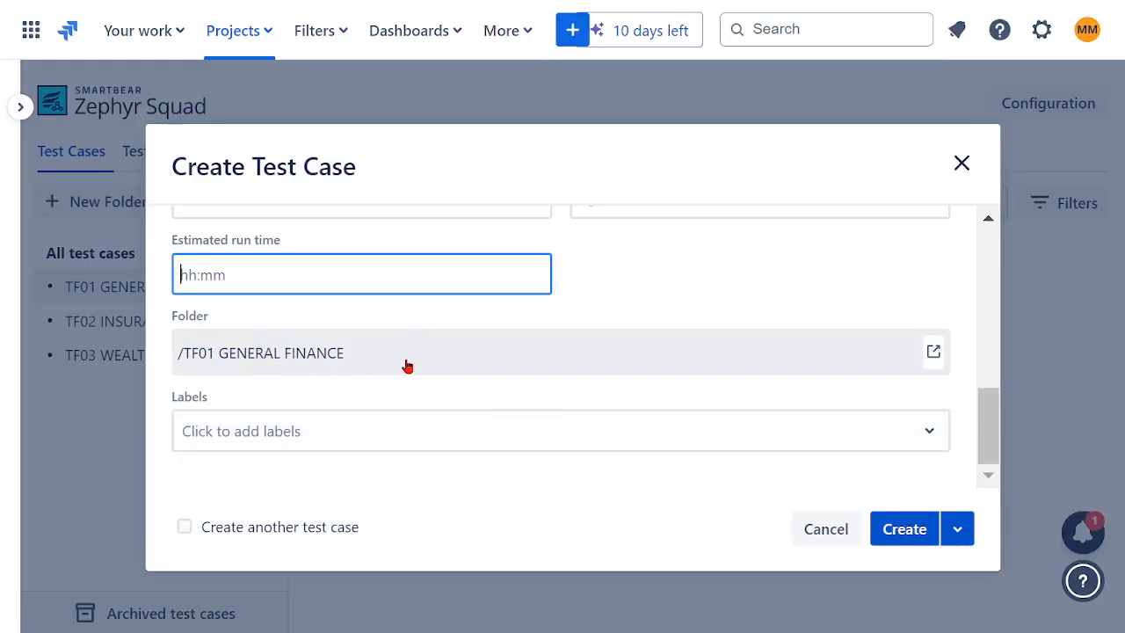
{"action": "left_click", "coordinate": [901, 531]}
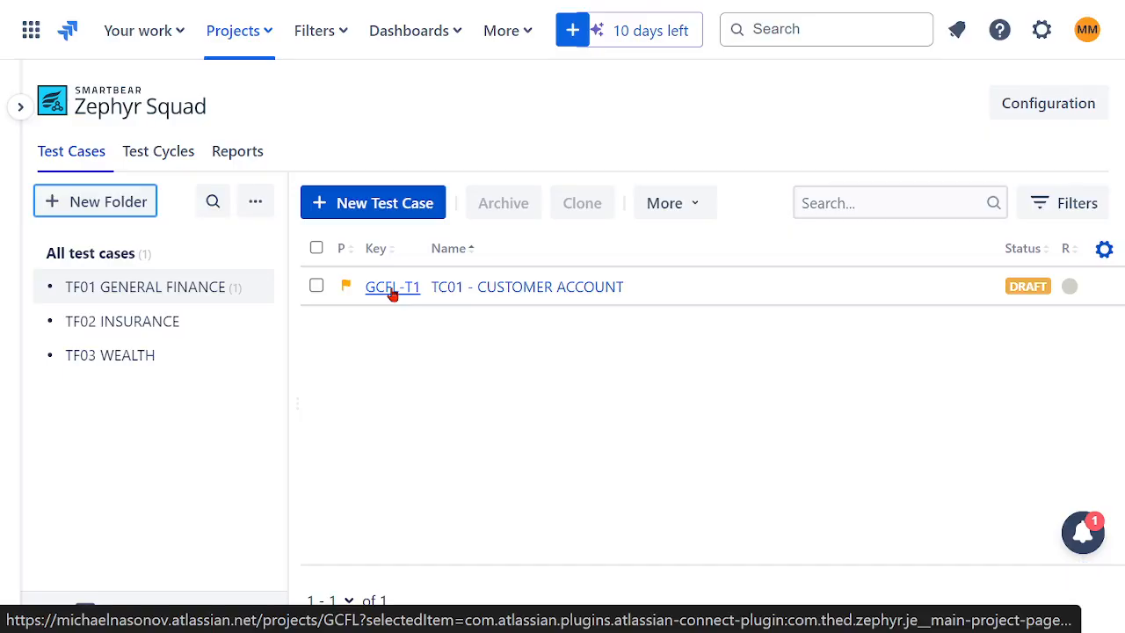
- Open the TC01 - CUSTOMER ACCOUNT test case, look over its details and bring up its test script
{"action": "left_click", "coordinate": [477, 293]}
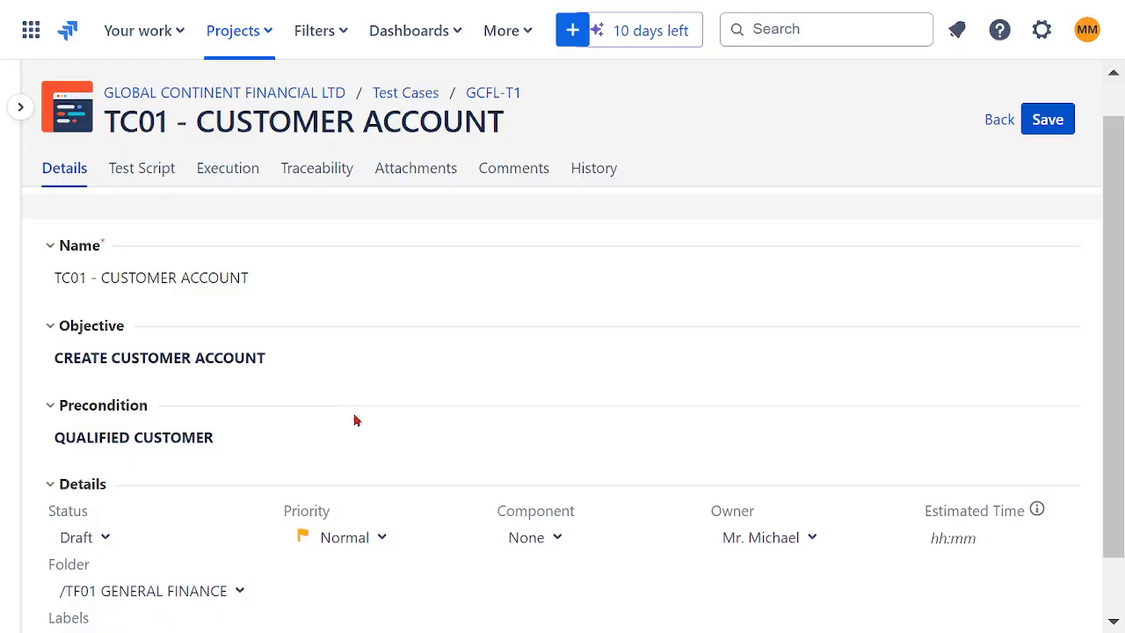
{"action": "scroll", "coordinate": [426, 414], "scroll_direction": "down", "scroll_amount": 1}
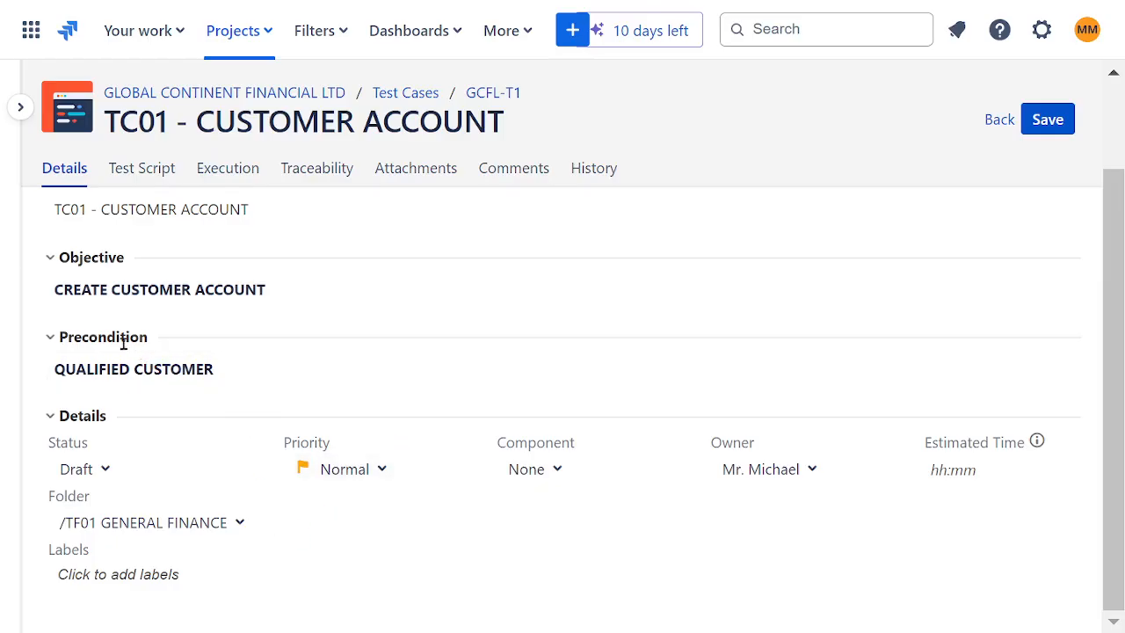
{"action": "scroll", "coordinate": [260, 349], "scroll_direction": "up", "scroll_amount": 1}
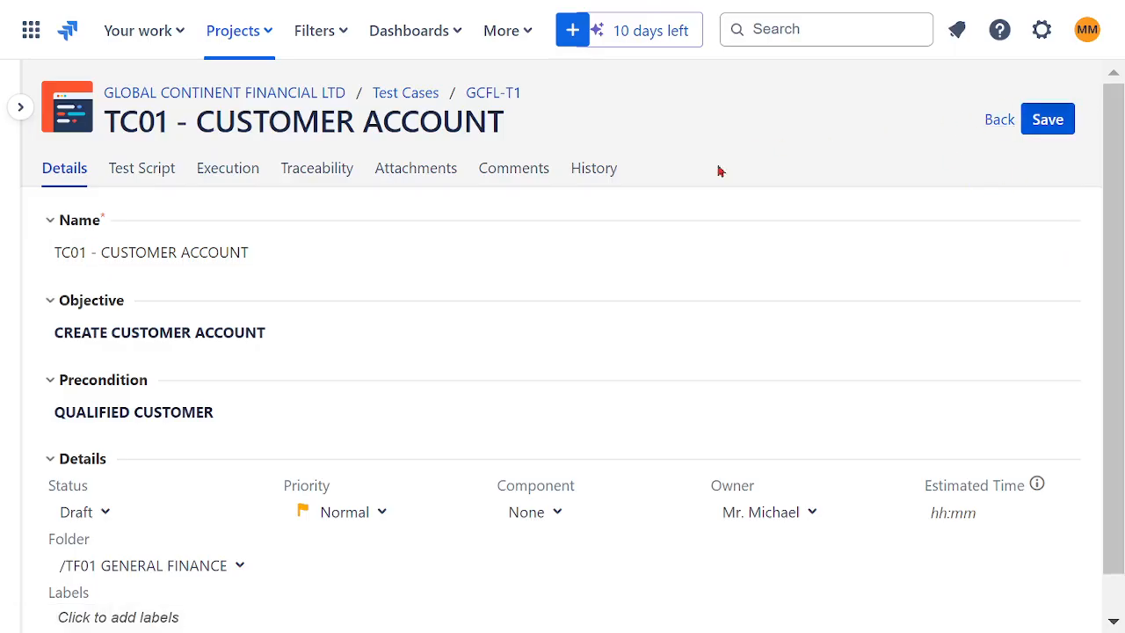
{"action": "left_click", "coordinate": [146, 174]}
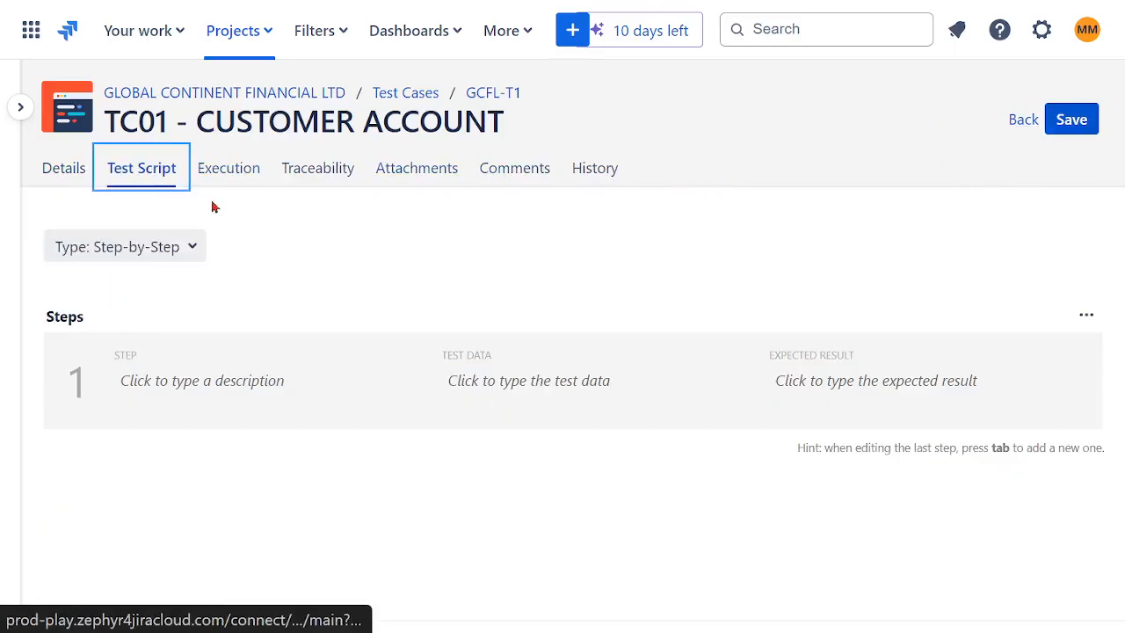
- Try the BDD - Gherkin script type and return the test script to Step-by-Step
{"action": "left_click", "coordinate": [192, 258]}
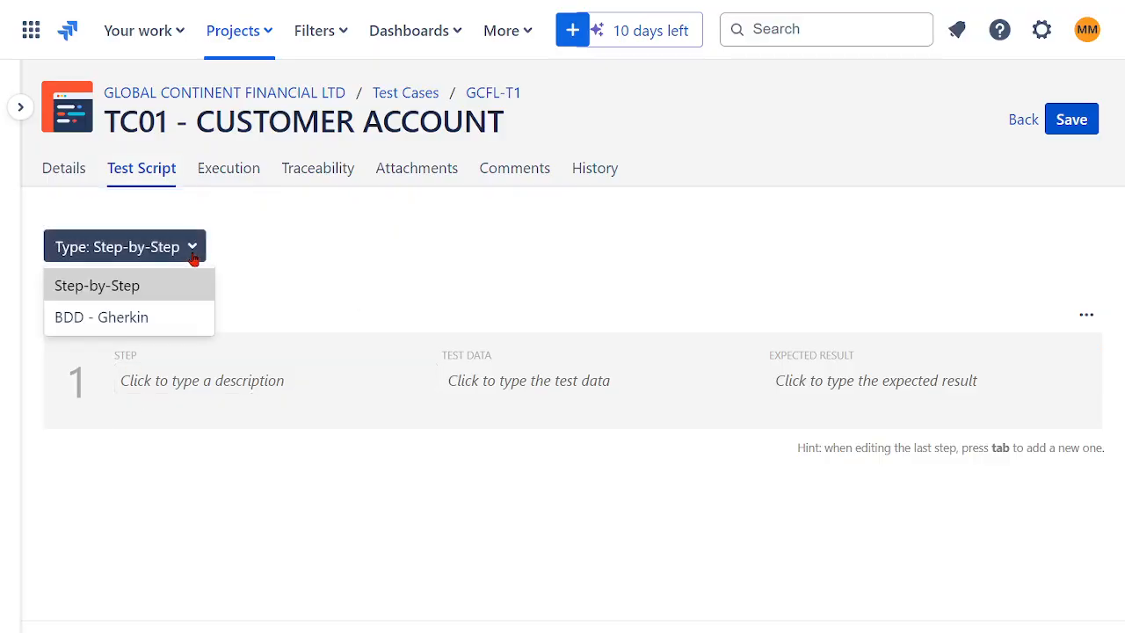
{"action": "left_click", "coordinate": [123, 322]}
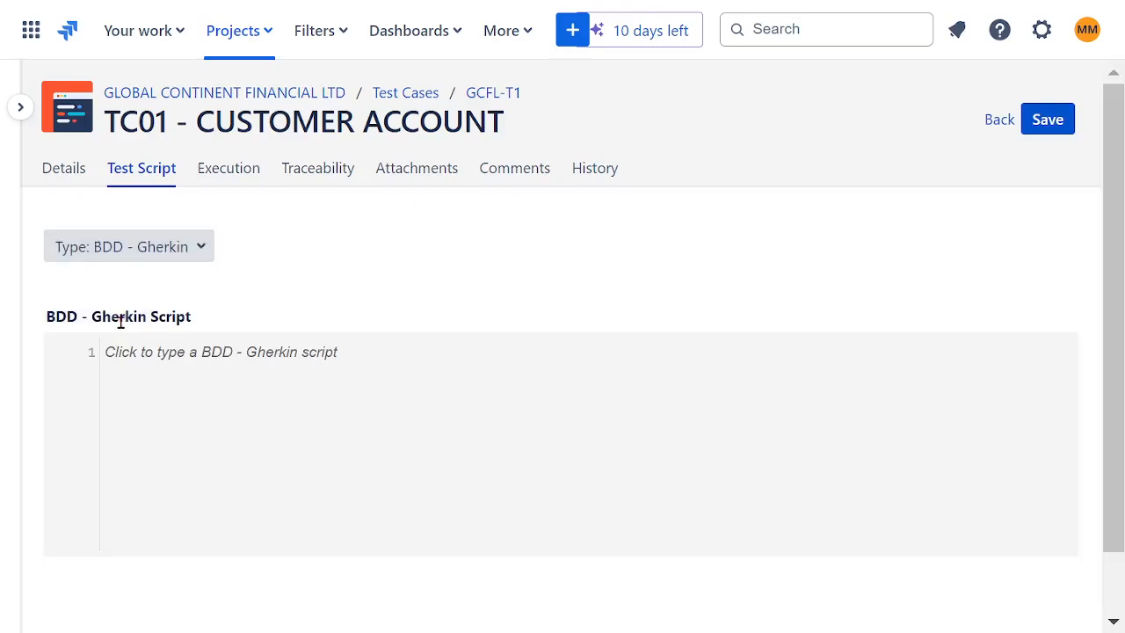
{"action": "left_click", "coordinate": [190, 388]}
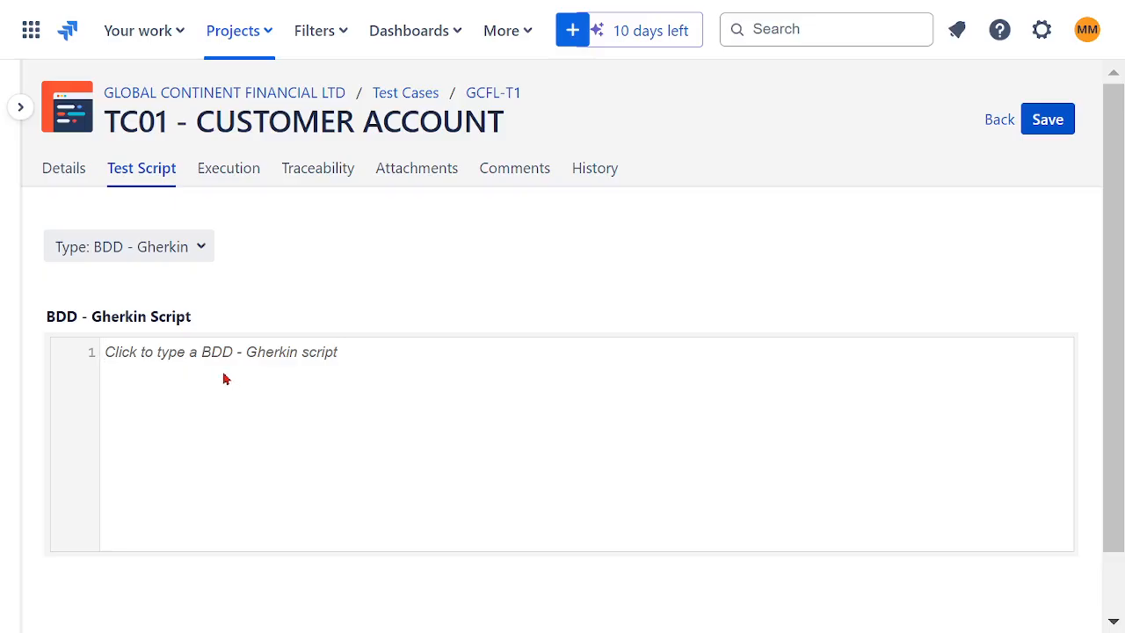
{"action": "left_click", "coordinate": [203, 243]}
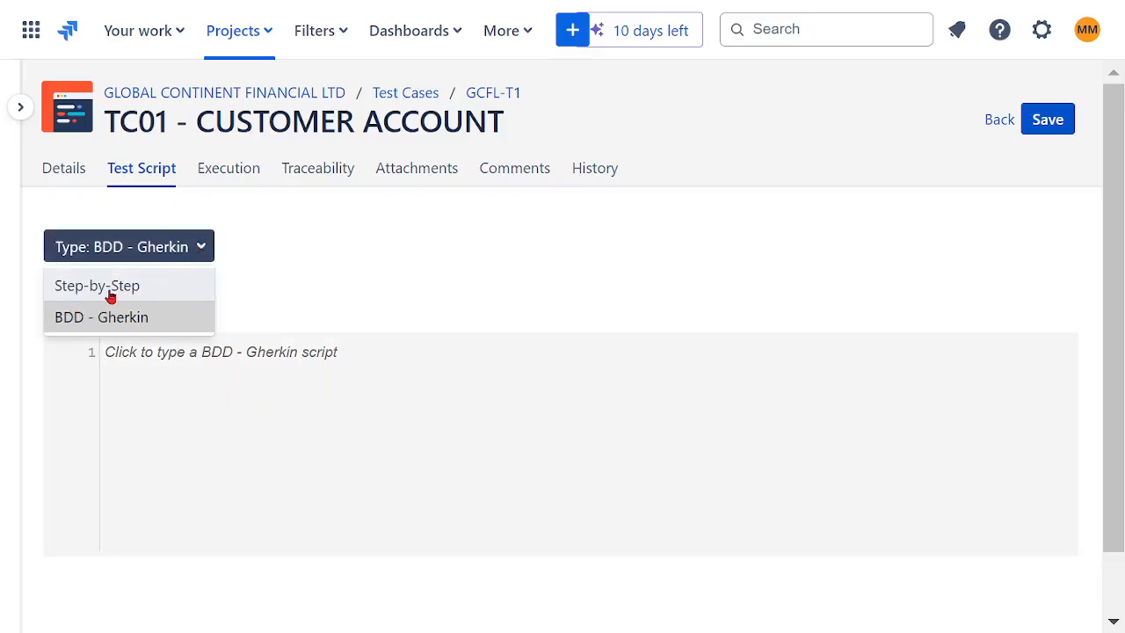
{"action": "left_click", "coordinate": [111, 297]}
- Describe the first test step as STEP 1 CUSTOMER NAVIGATES TO WEBSITE
{"action": "left_click", "coordinate": [213, 401]}
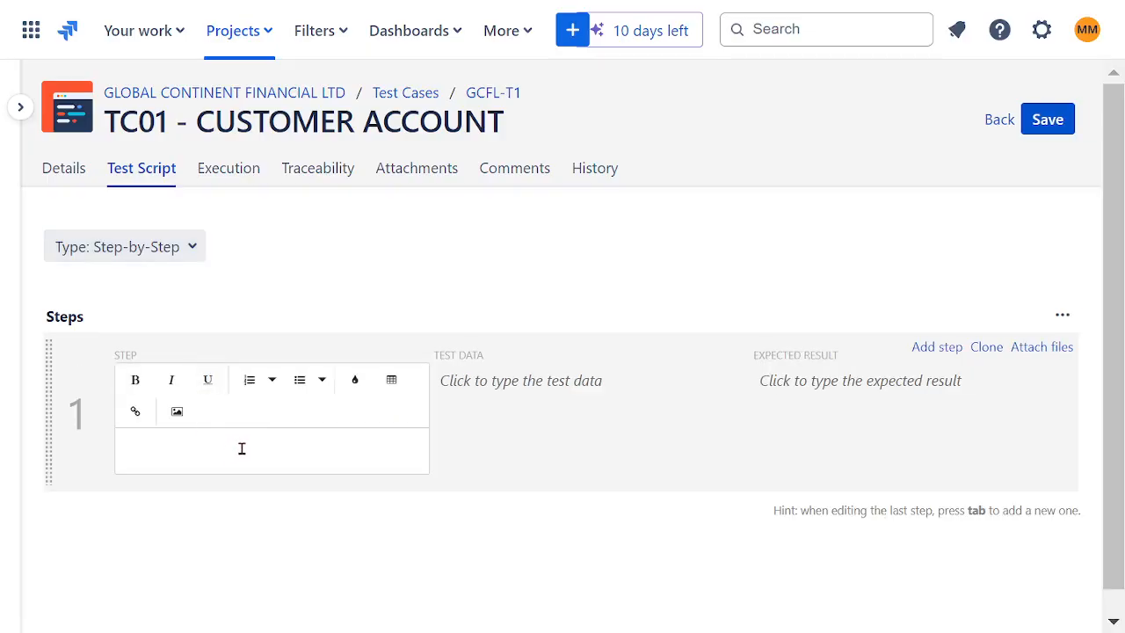
{"action": "type", "text": "STEP 1 CUSTOMER NAV"}
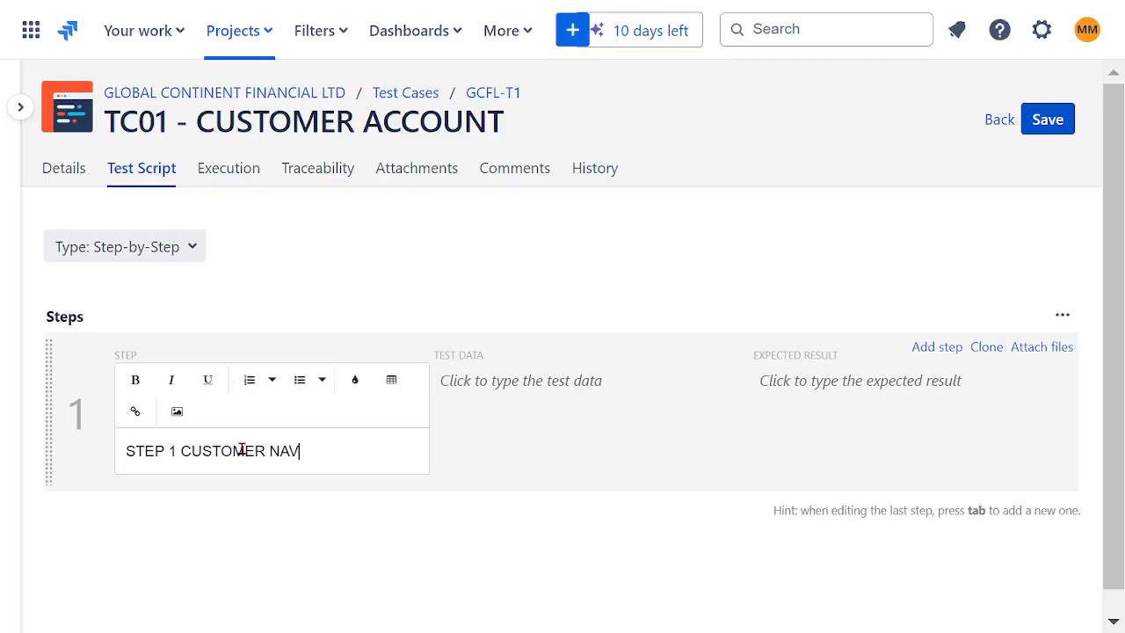
{"action": "type", "text": "IGATES TO WEBSITE"}
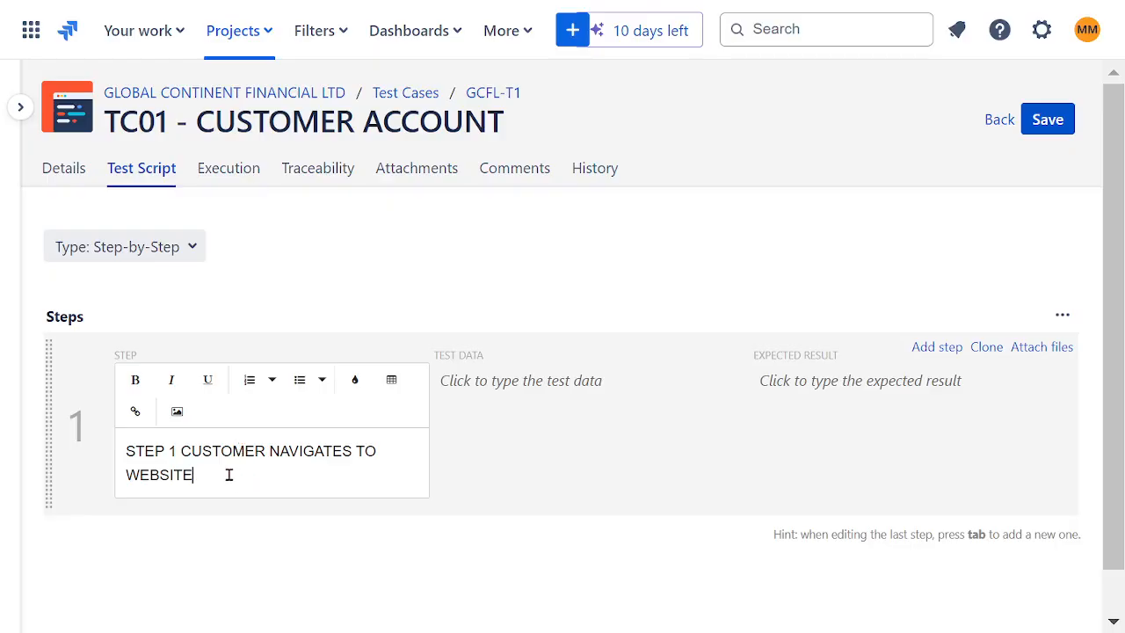
- Enter CUSTOMER ACCOUNT as the first step's test data
{"action": "left_click_drag", "start_coordinate": [228, 474], "coordinate": [118, 455]}
{"action": "left_click", "coordinate": [118, 457]}
{"action": "left_click", "coordinate": [489, 451]}
{"action": "left_click", "coordinate": [518, 387]}
{"action": "type", "text": "CUSTOMER ACCOUNT"}
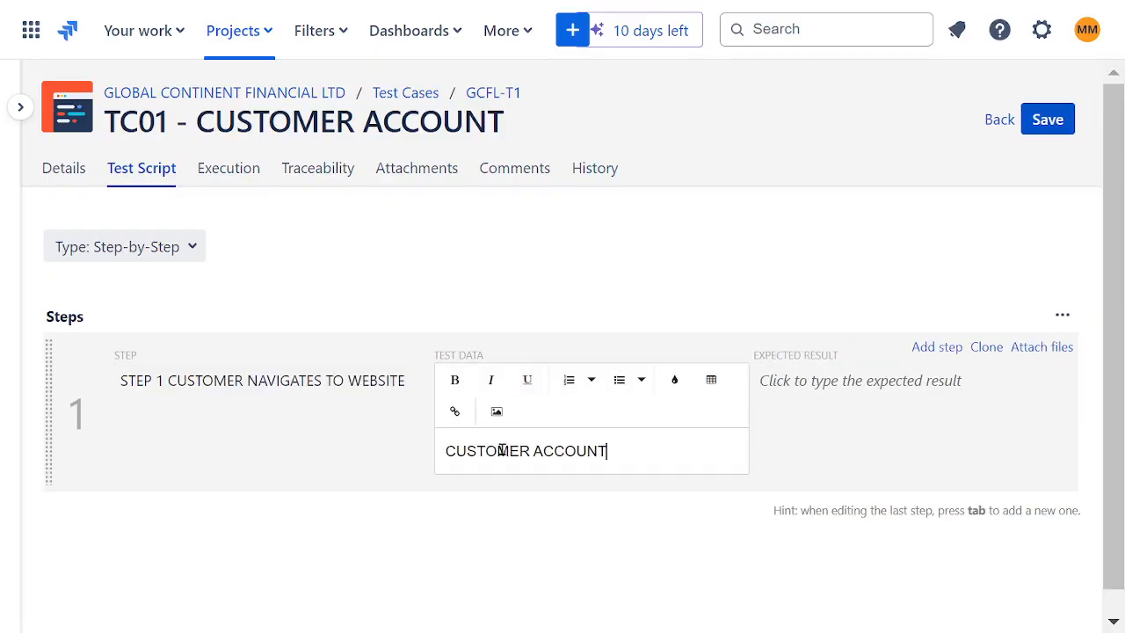
{"action": "left_click", "coordinate": [824, 426]}
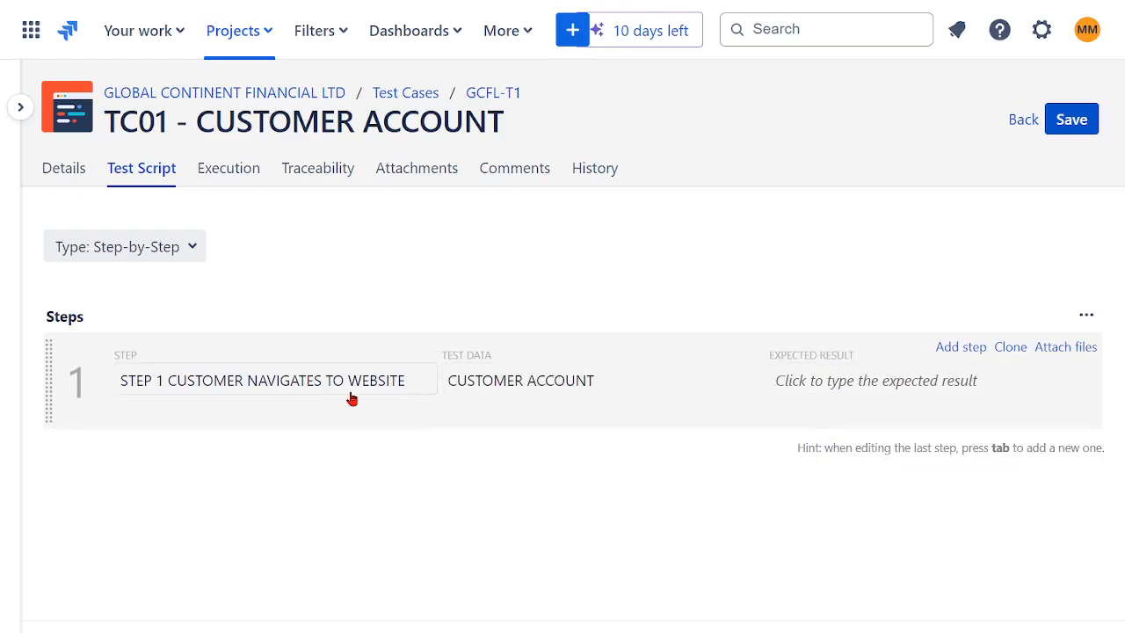
- Enter WEBSITE AVAILABLE as the first step's expected result
{"action": "left_click", "coordinate": [870, 379]}
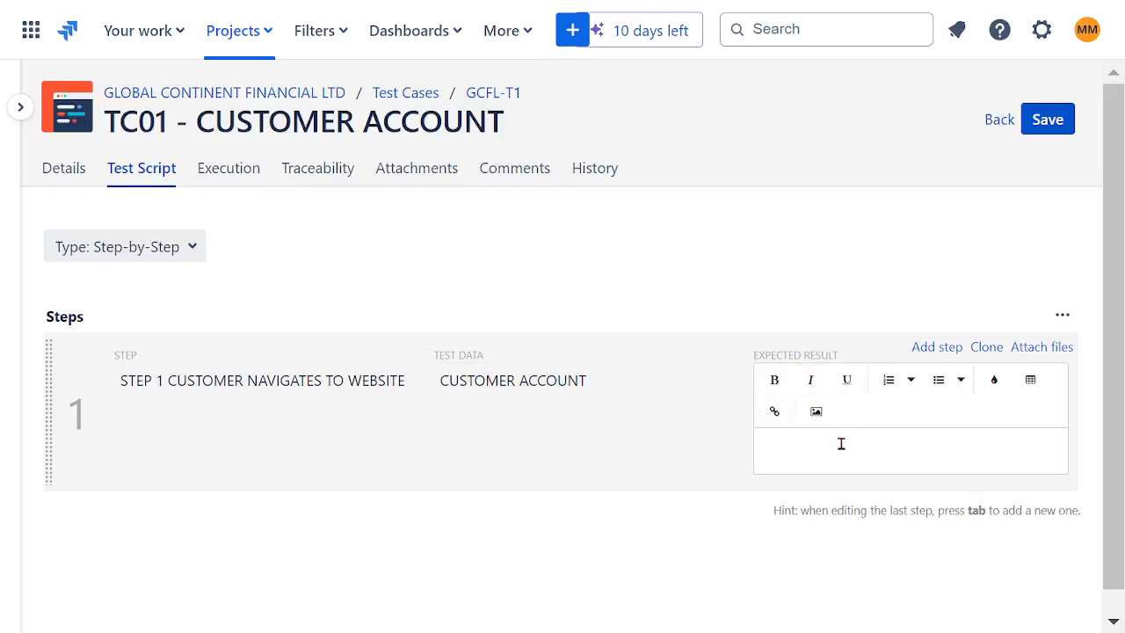
{"action": "type", "text": "WEBSITE AVAILABLE"}
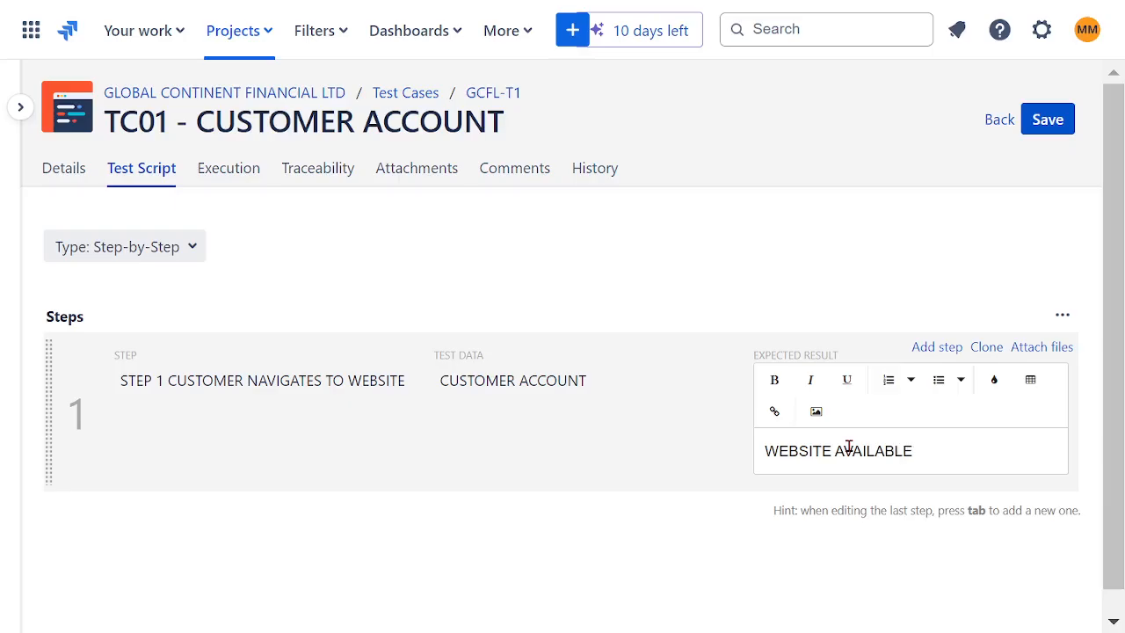
{"action": "left_click", "coordinate": [724, 261]}
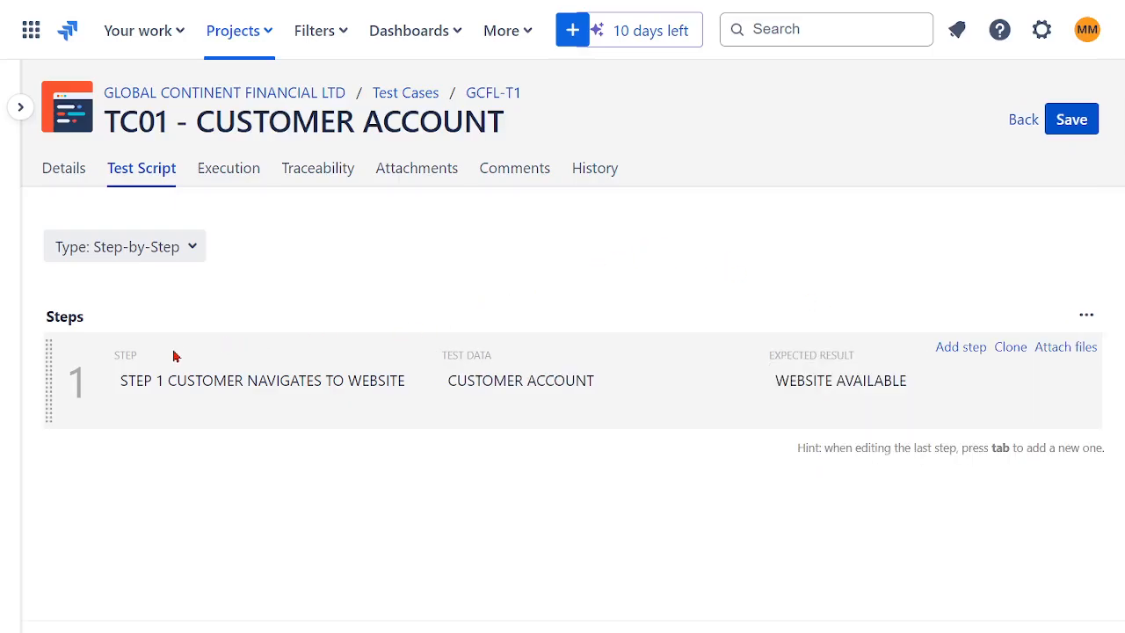
- Add a second test step described as STE 2 CUSTOMER FILLS UP ACCOUNT FORM AND APPLIES
{"action": "left_click", "coordinate": [961, 349]}
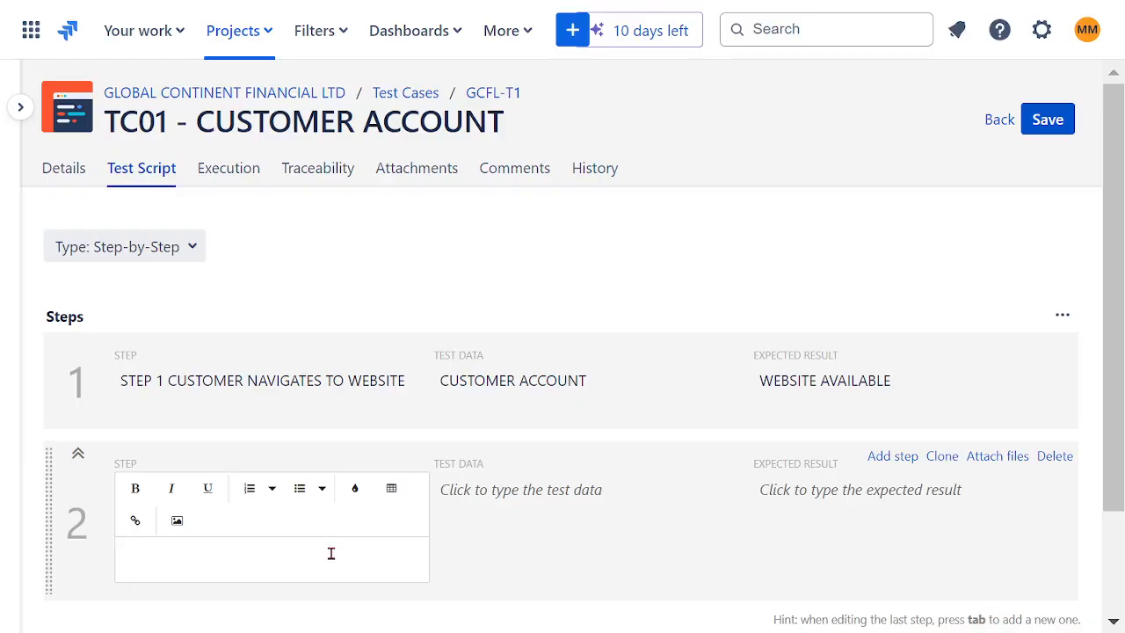
{"action": "type", "text": "STE 2 CUSTOMER"}
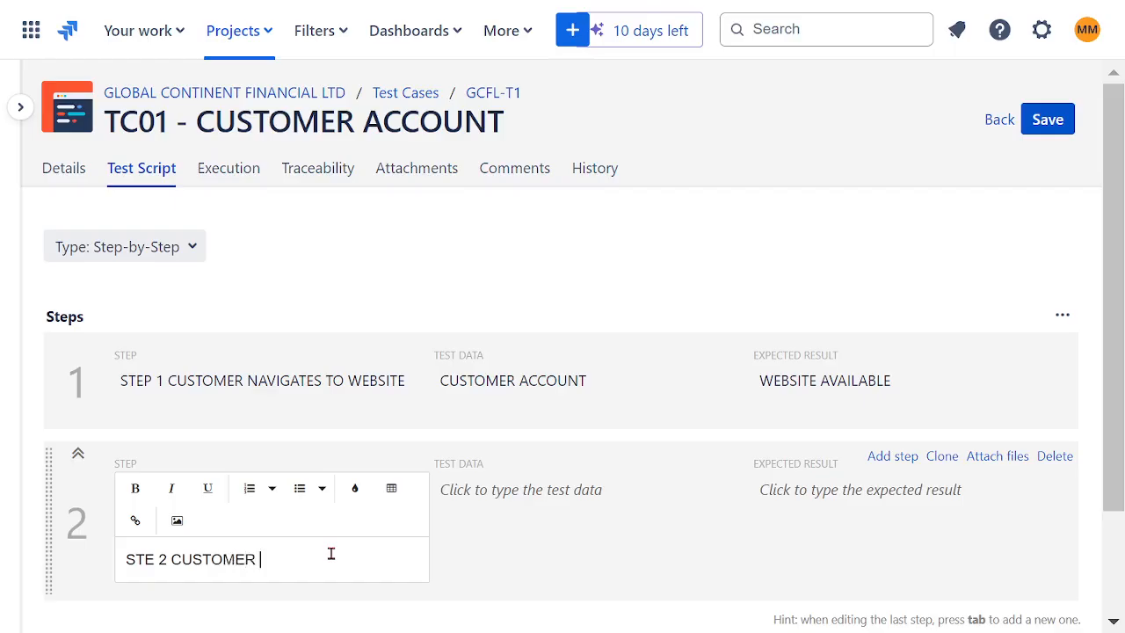
{"action": "type", "text": "FILLS UP ACCOUNT FORM"}
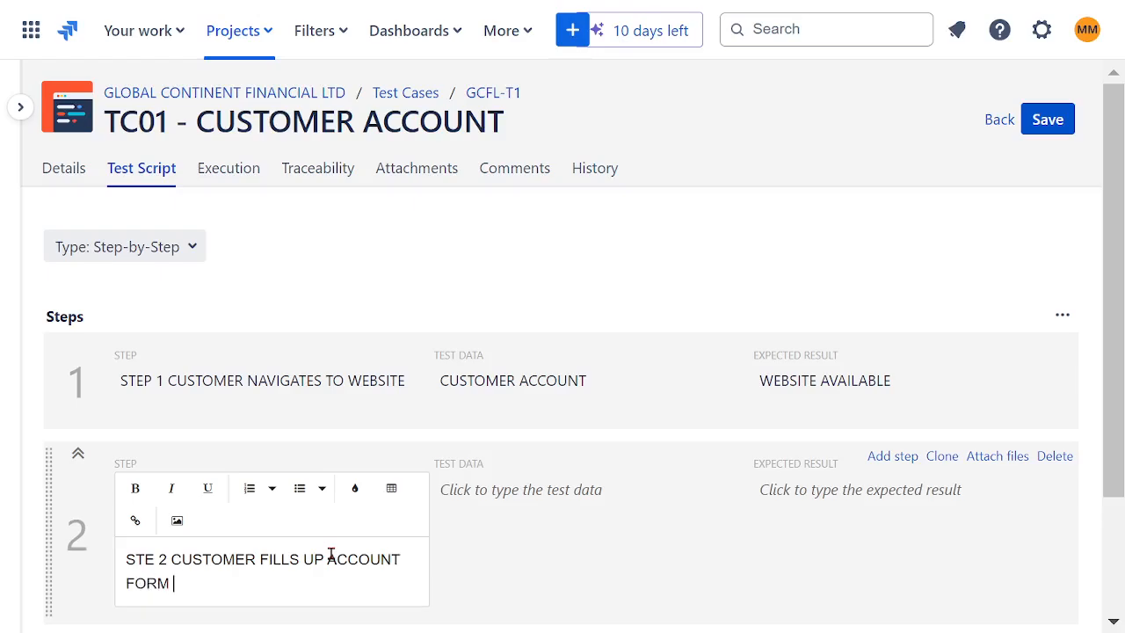
{"action": "type", "text": " AND APPPLIES"}
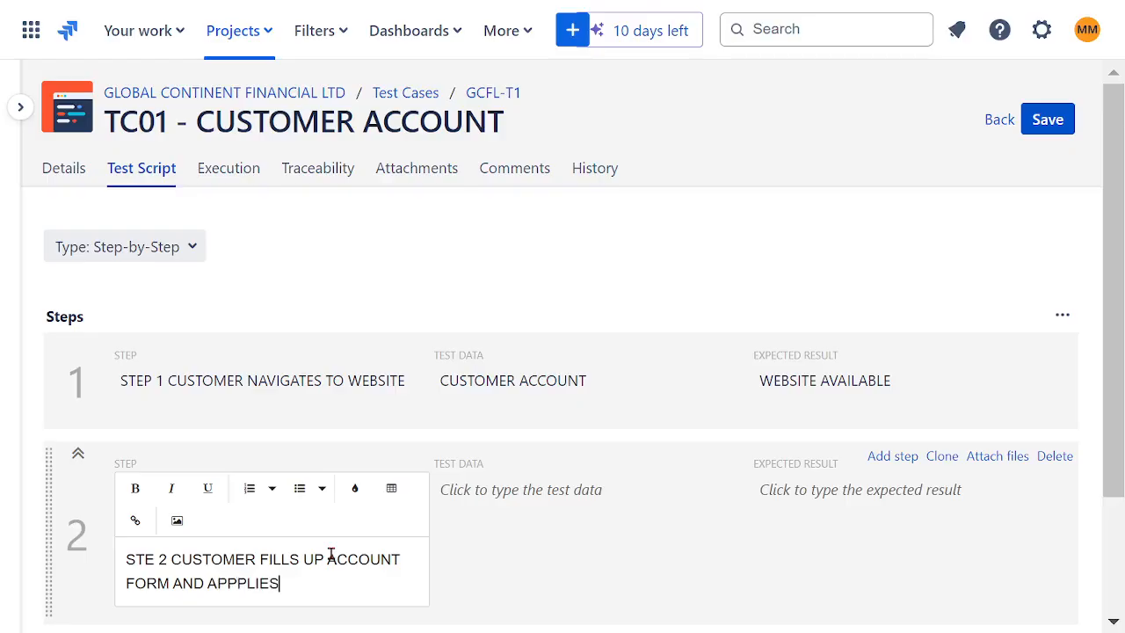
{"action": "left_click", "coordinate": [238, 584]}
{"action": "key", "text": "Delete"}
- Enter CUSTOMER FINISHED FORM as the second step's test data
{"action": "left_click", "coordinate": [518, 545]}
{"action": "left_click", "coordinate": [538, 511]}
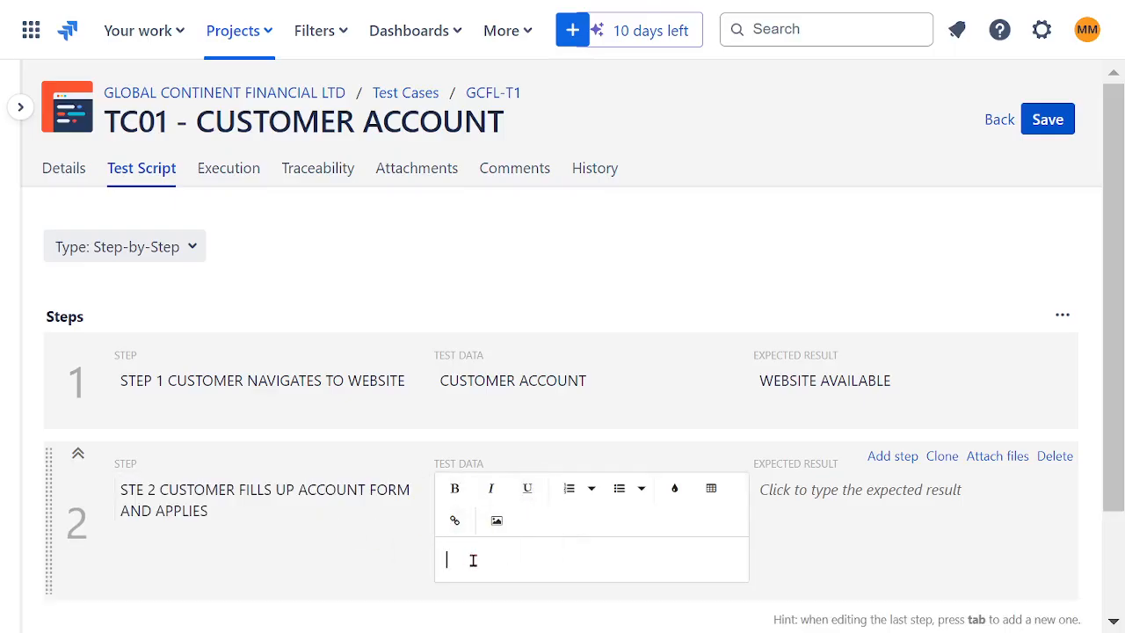
{"action": "type", "text": "CUSTOMER FINISHED FORM"}
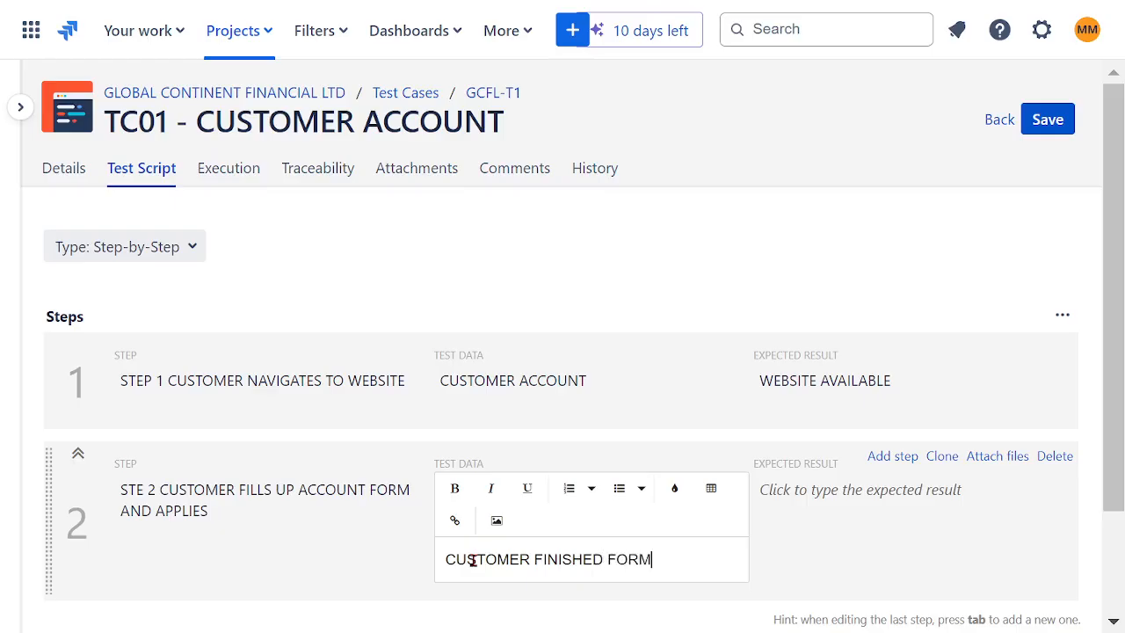
- Enter ACOOUNT IS CREATED as the second step's expected result
{"action": "left_click", "coordinate": [807, 520]}
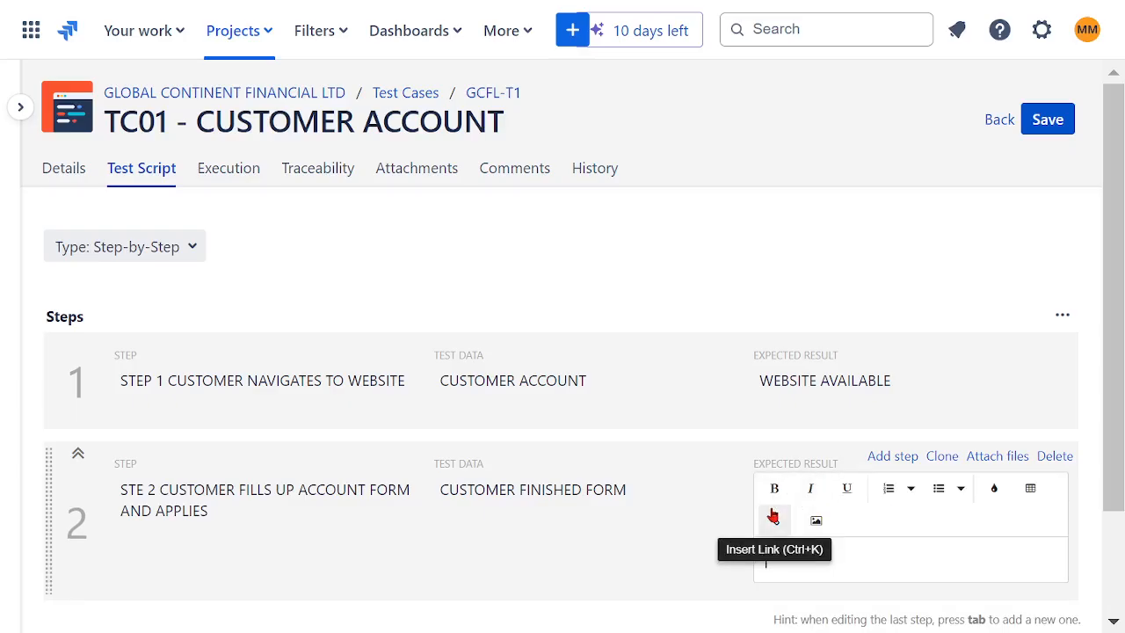
{"action": "type", "text": "ACCOUNT IS CREATED"}
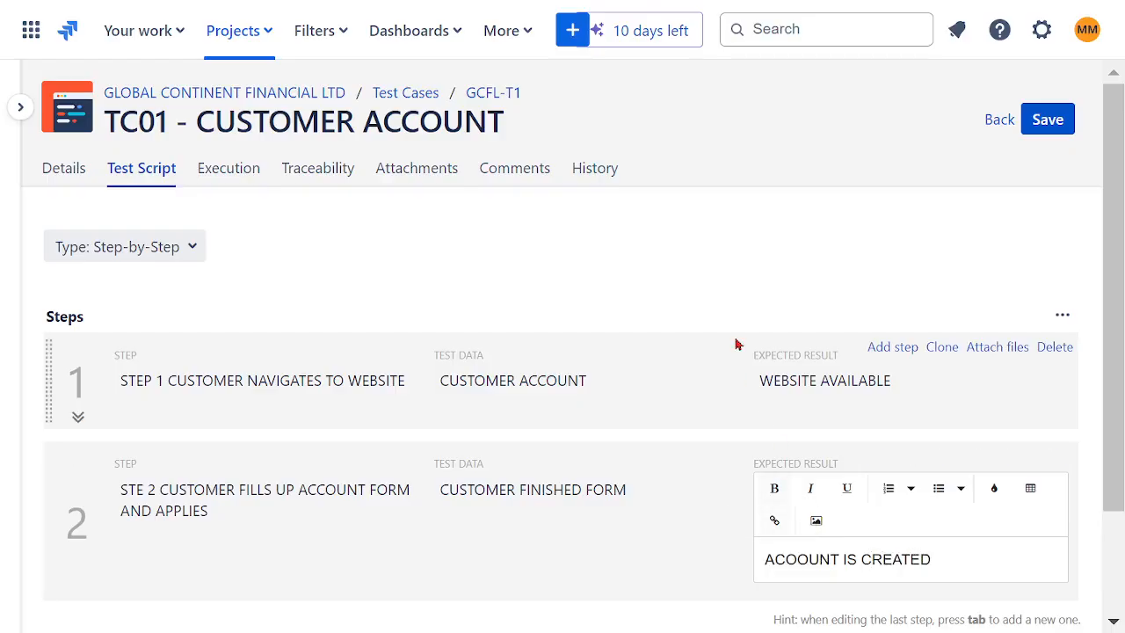
{"action": "left_click", "coordinate": [737, 282]}
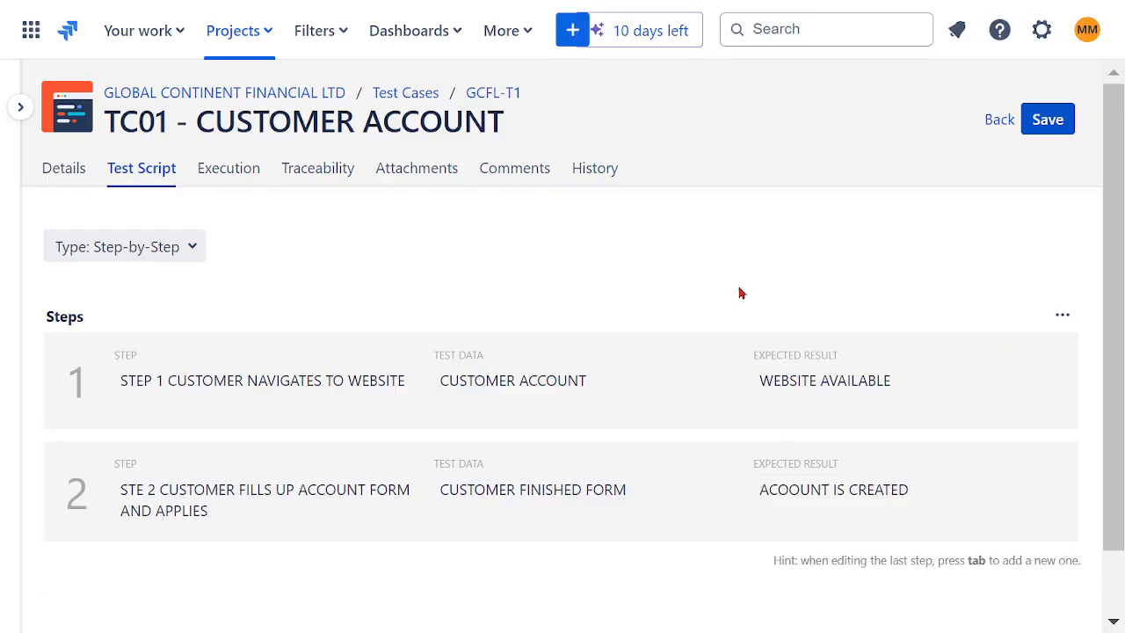
- Insert a test step below the first one, describe it as STEP 3 CONFIRMATION, and copy the word CONFIRMATION
{"action": "mouse_move", "coordinate": [882, 429]}
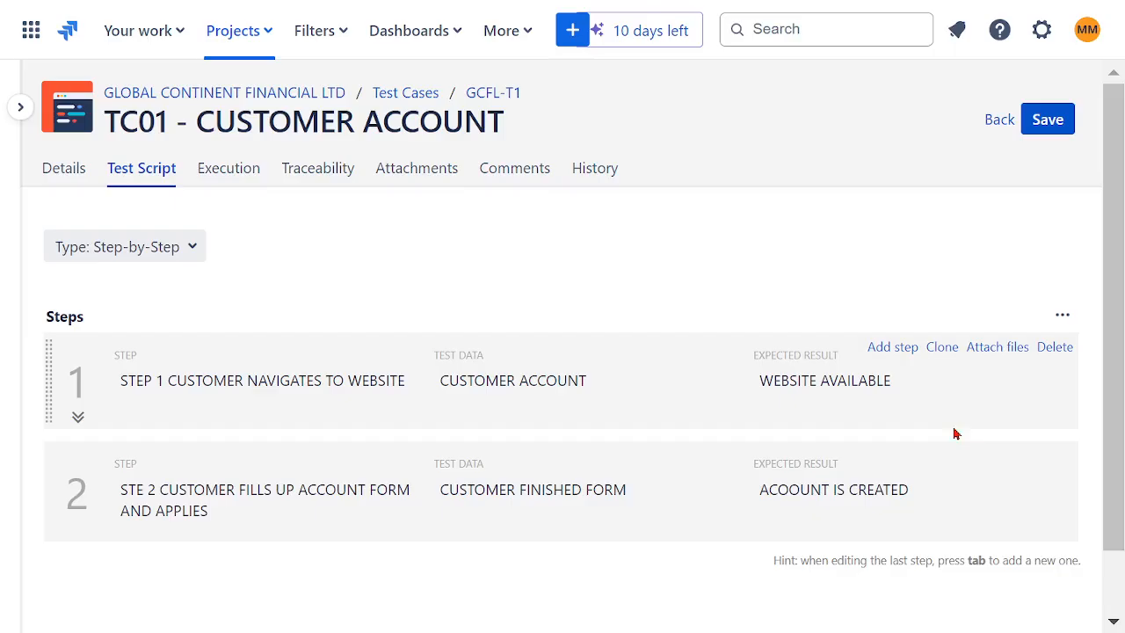
{"action": "left_click", "coordinate": [894, 350]}
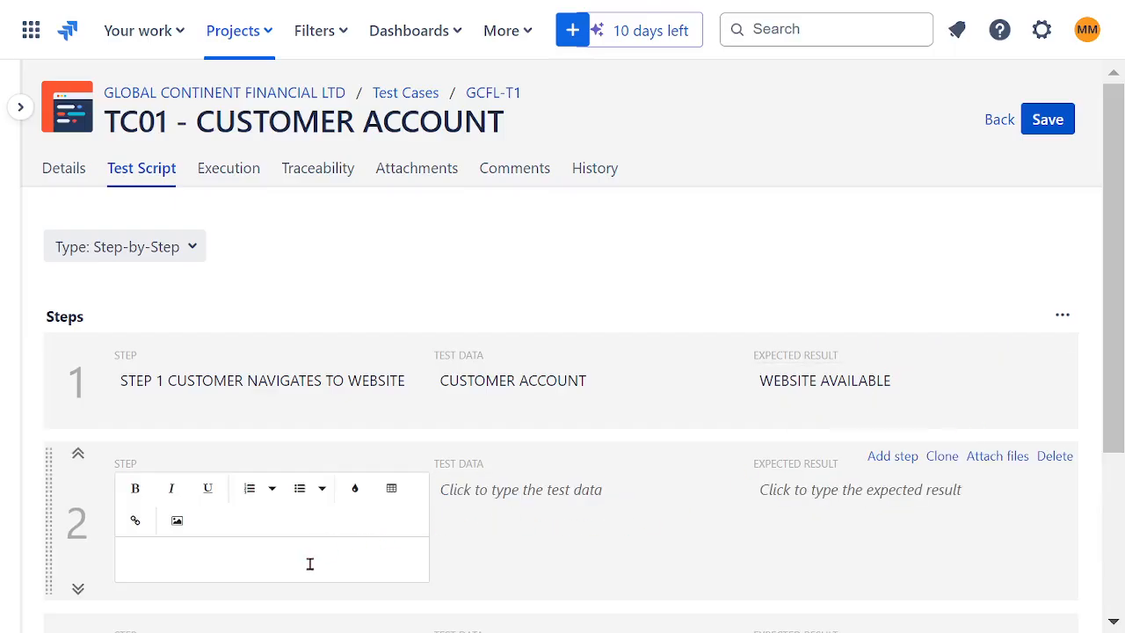
{"action": "type", "text": "STEP 3 CONFIRMAT"}
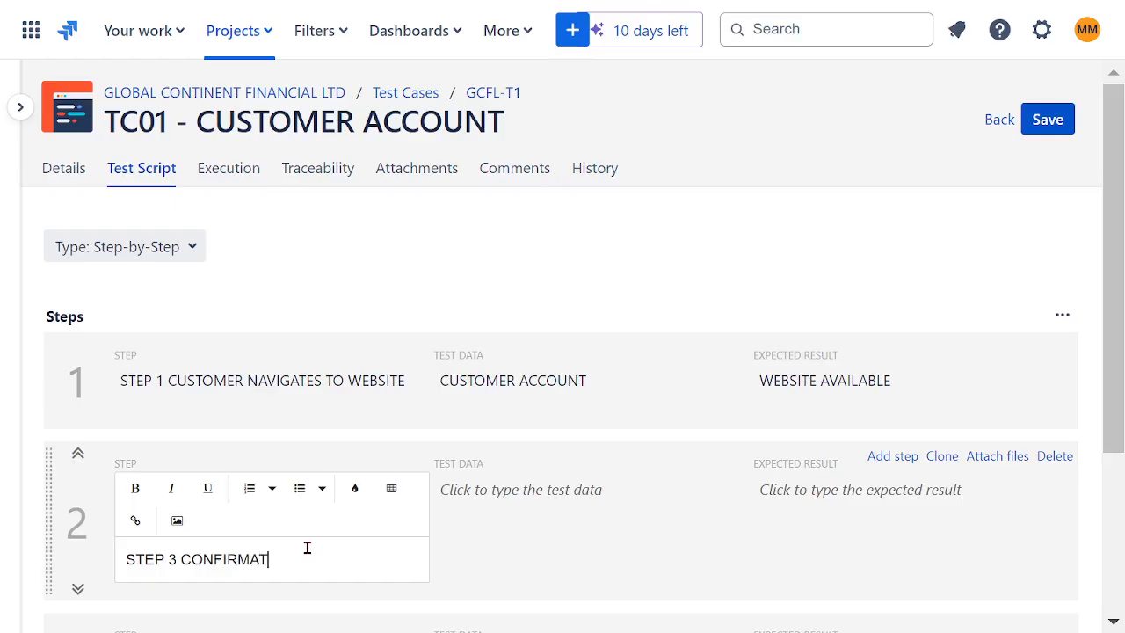
{"action": "type", "text": "ION"}
{"action": "double_click", "coordinate": [239, 558]}
{"action": "key", "text": "ctrl+c"}
{"action": "left_click", "coordinate": [513, 550]}
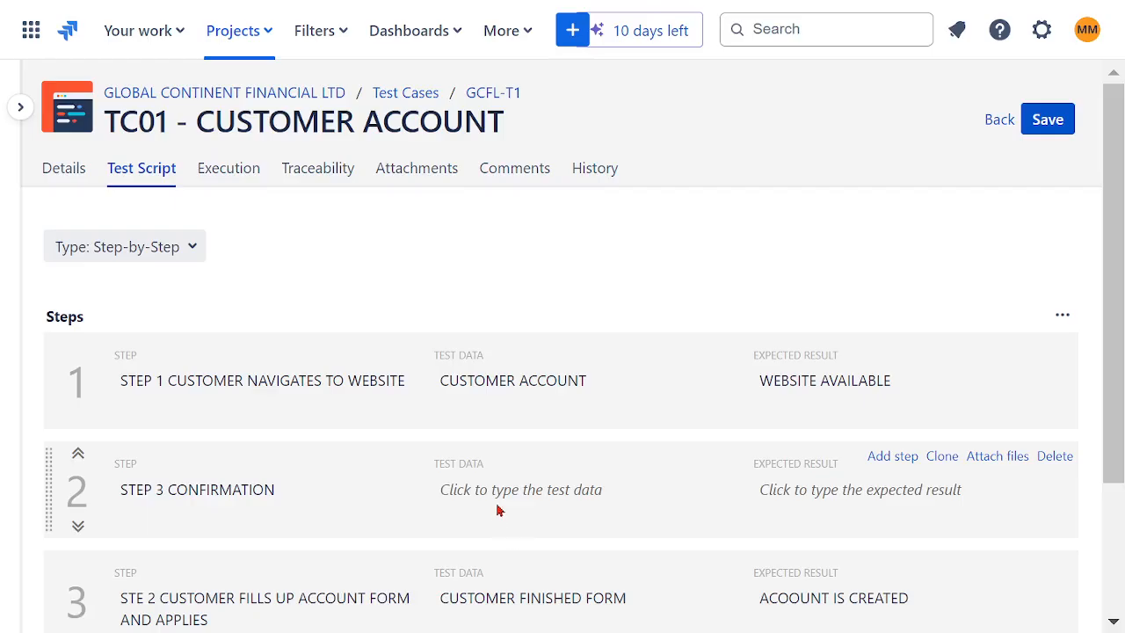
- Replace FINISHED FORM with CONFIRMATION in the last step's test data so it reads CUSTOMER CONFIRMATION
{"action": "scroll", "coordinate": [507, 510], "scroll_direction": "down", "scroll_amount": 1}
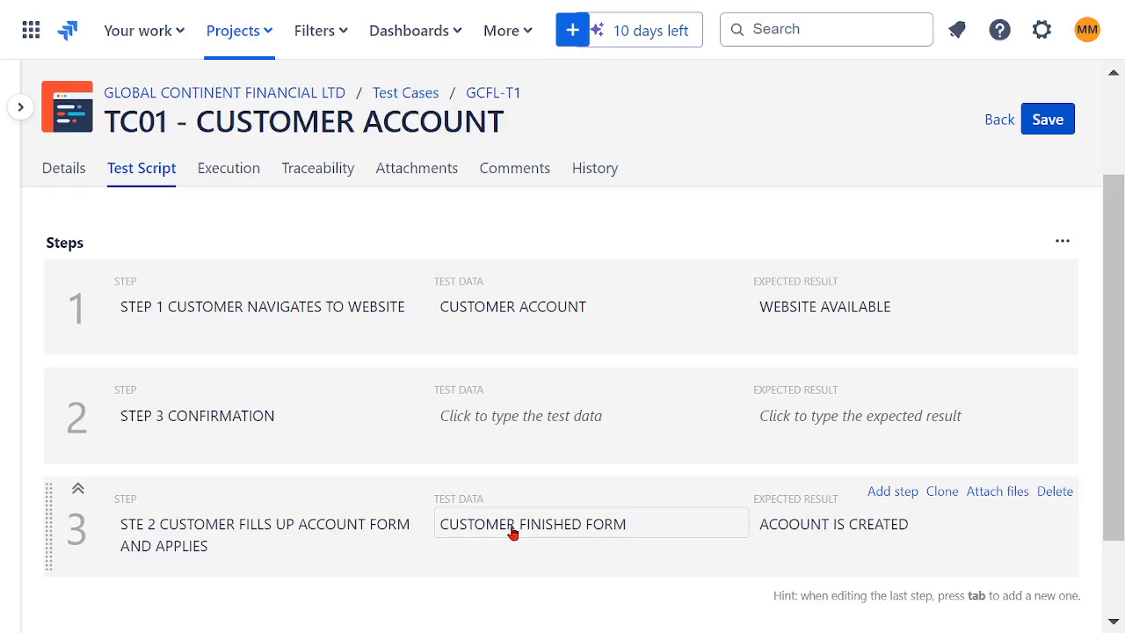
{"action": "left_click", "coordinate": [515, 529]}
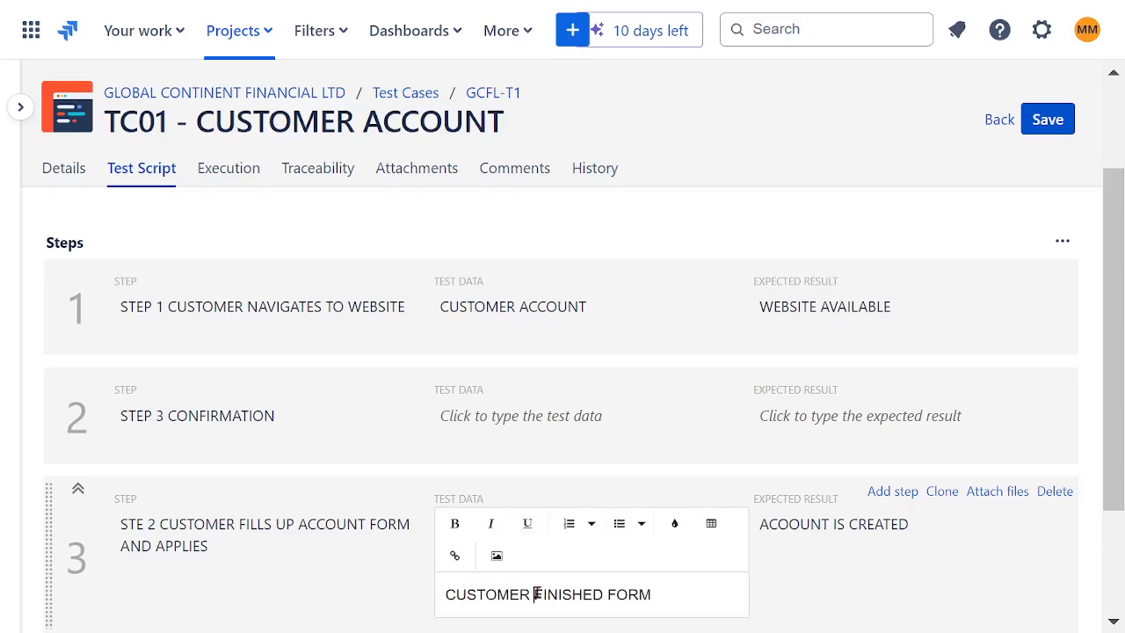
{"action": "left_click_drag", "start_coordinate": [535, 594], "coordinate": [655, 594]}
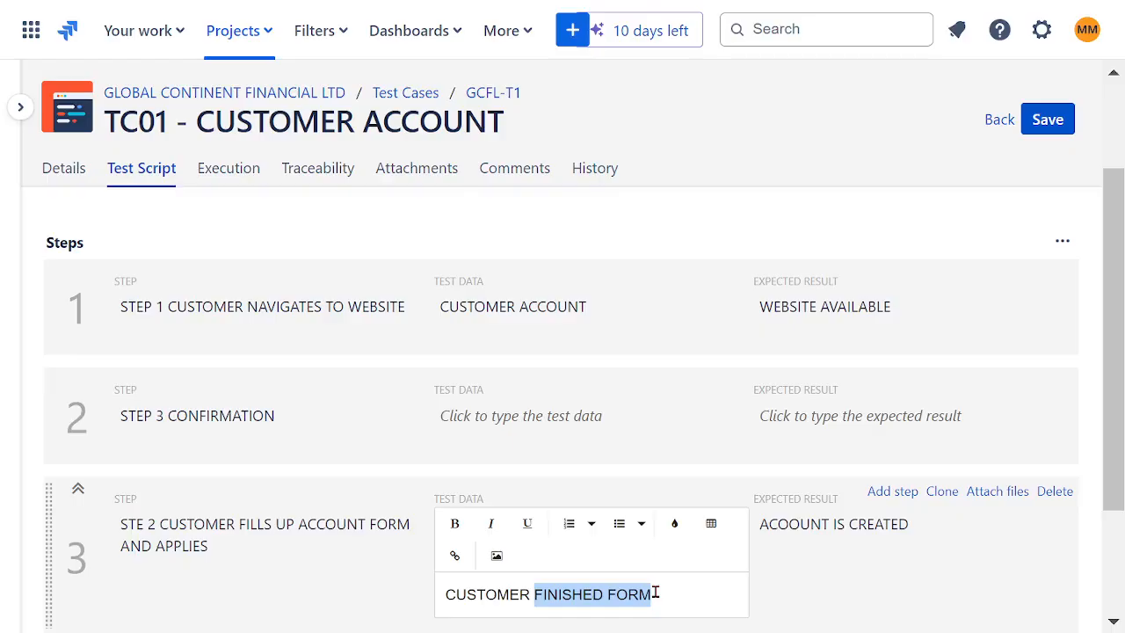
{"action": "left_click", "coordinate": [161, 417]}
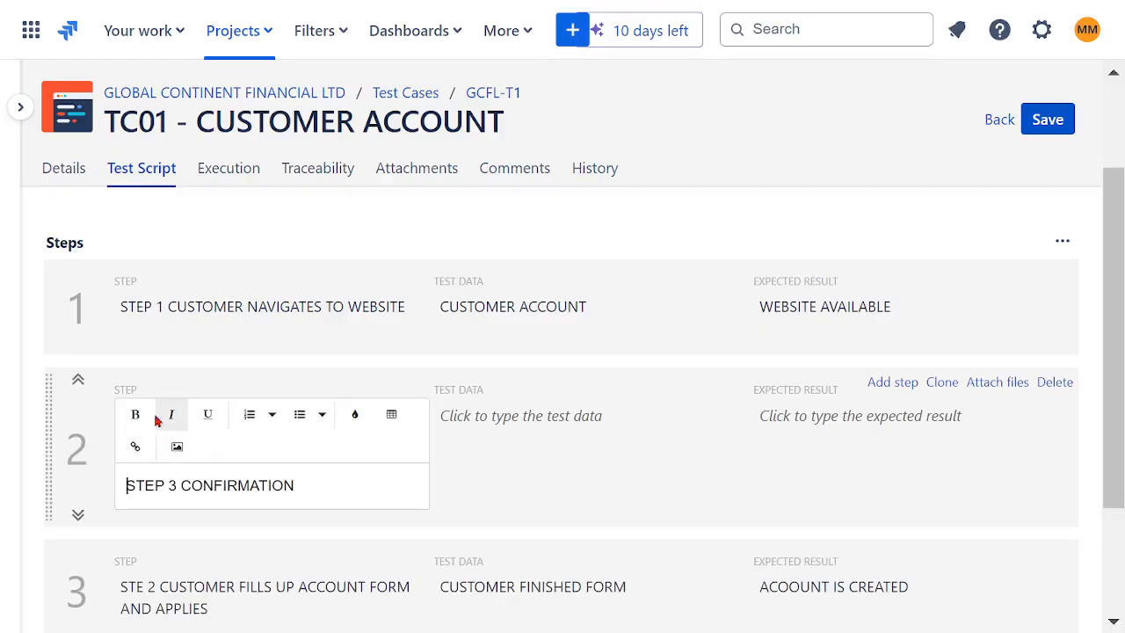
{"action": "scroll", "coordinate": [339, 492], "scroll_direction": "down", "scroll_amount": 2}
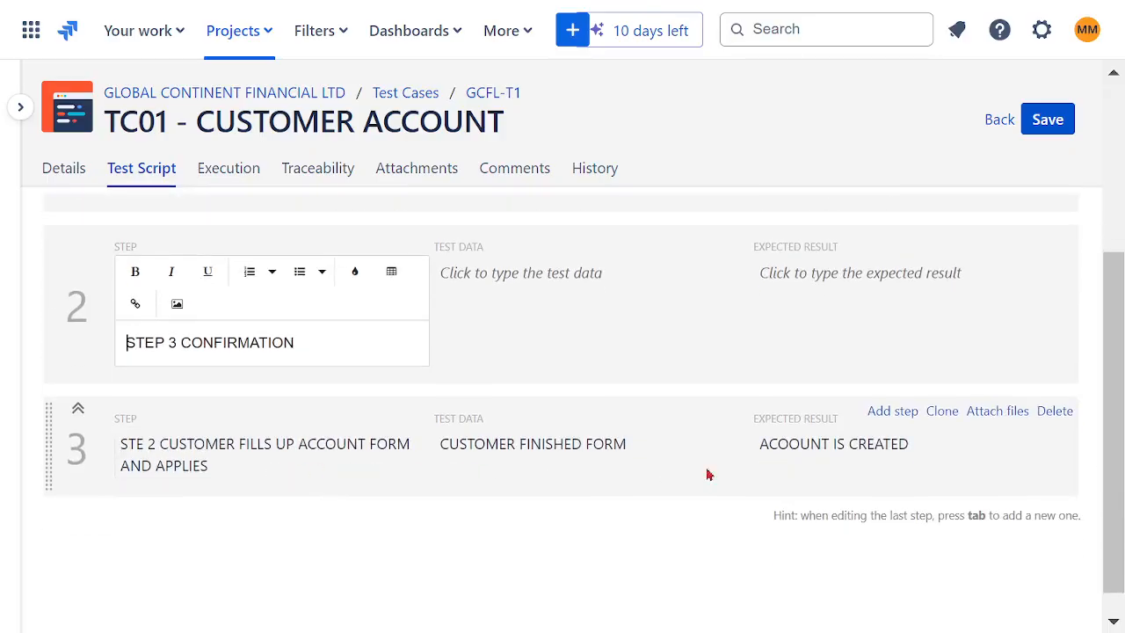
{"action": "left_click", "coordinate": [1061, 414]}
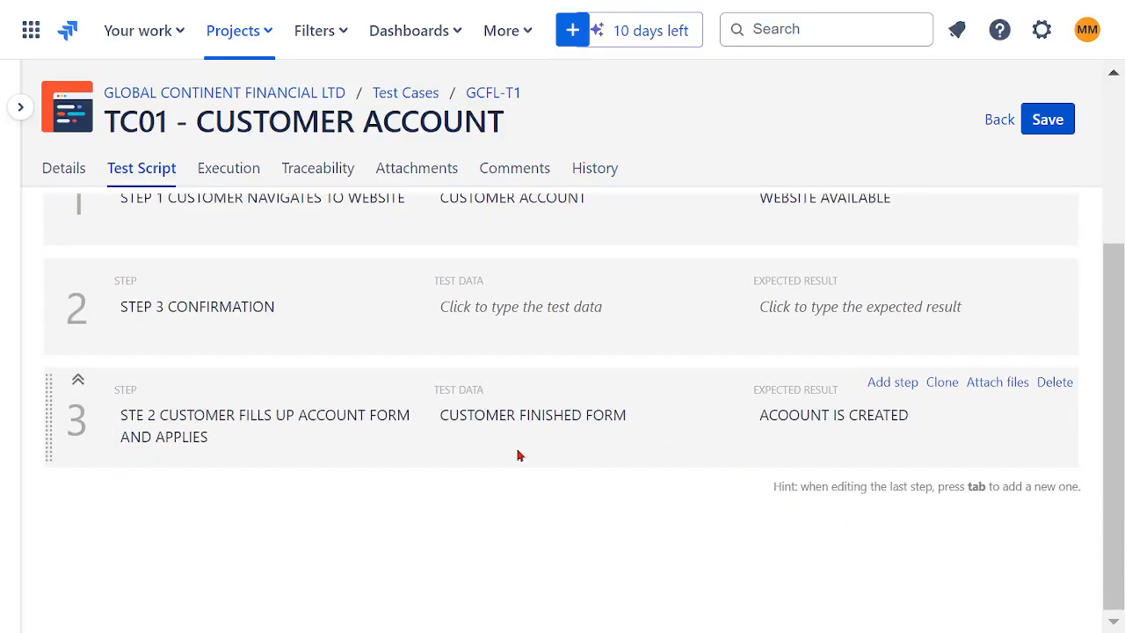
{"action": "left_click", "coordinate": [573, 416]}
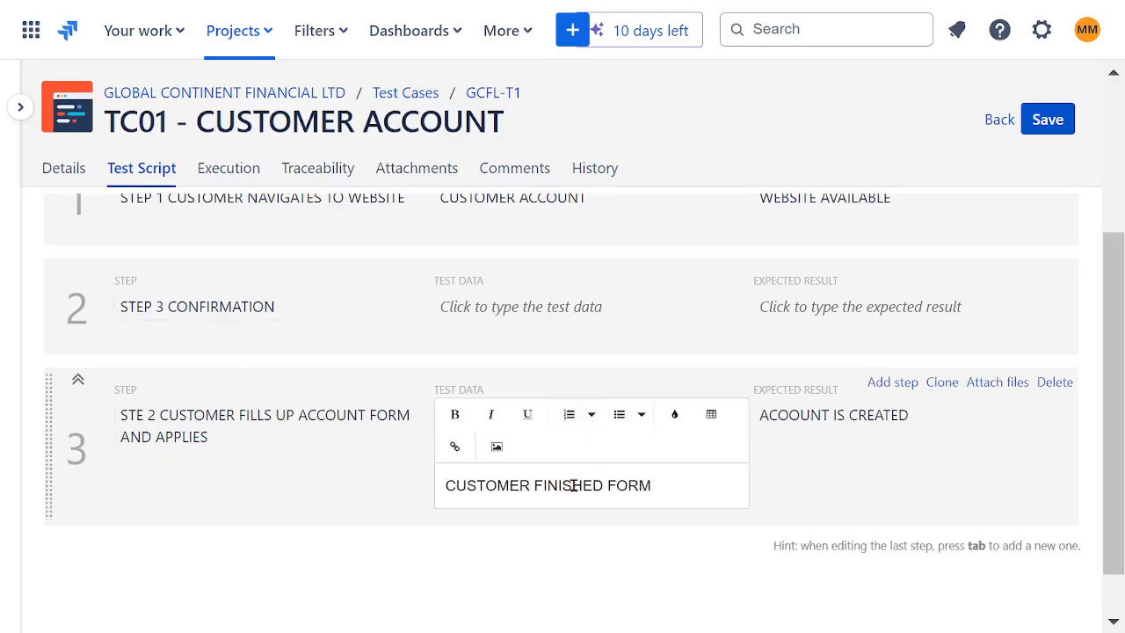
{"action": "left_click_drag", "start_coordinate": [534, 485], "coordinate": [701, 489]}
{"action": "key", "text": "ctrl+v"}
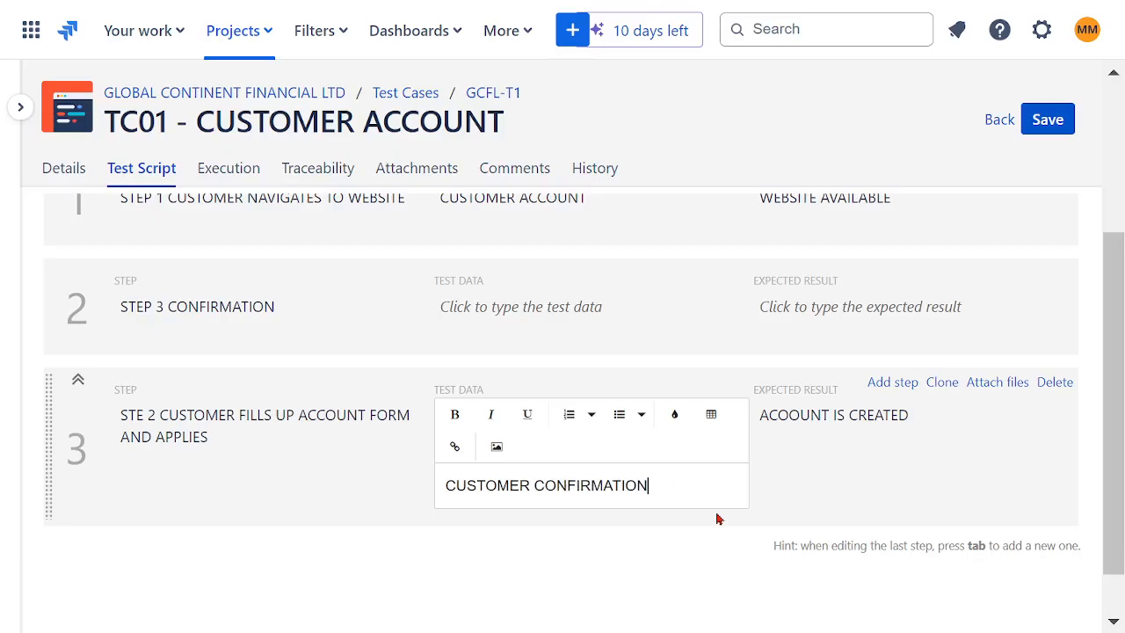
- Change the last step's expected result to ACOOUNT CONFIRMATION
{"action": "left_click", "coordinate": [815, 448]}
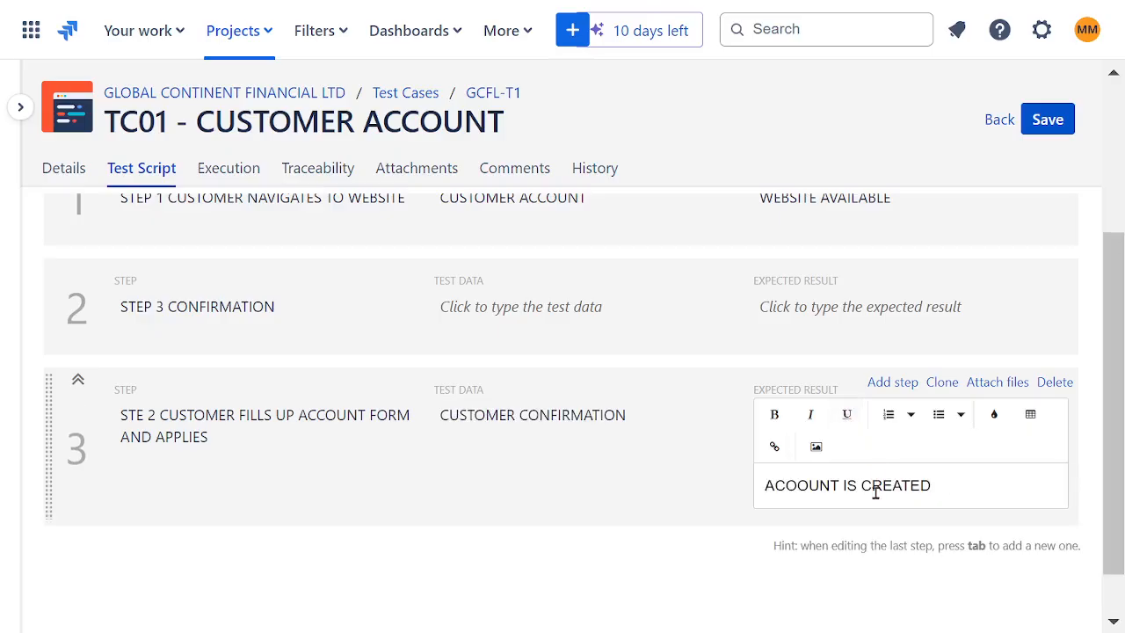
{"action": "left_click_drag", "start_coordinate": [844, 486], "coordinate": [945, 487]}
{"action": "key", "text": "ctrl+v"}
{"action": "left_click", "coordinate": [658, 532]}
{"action": "scroll", "coordinate": [631, 459], "scroll_direction": "up", "scroll_amount": 3}
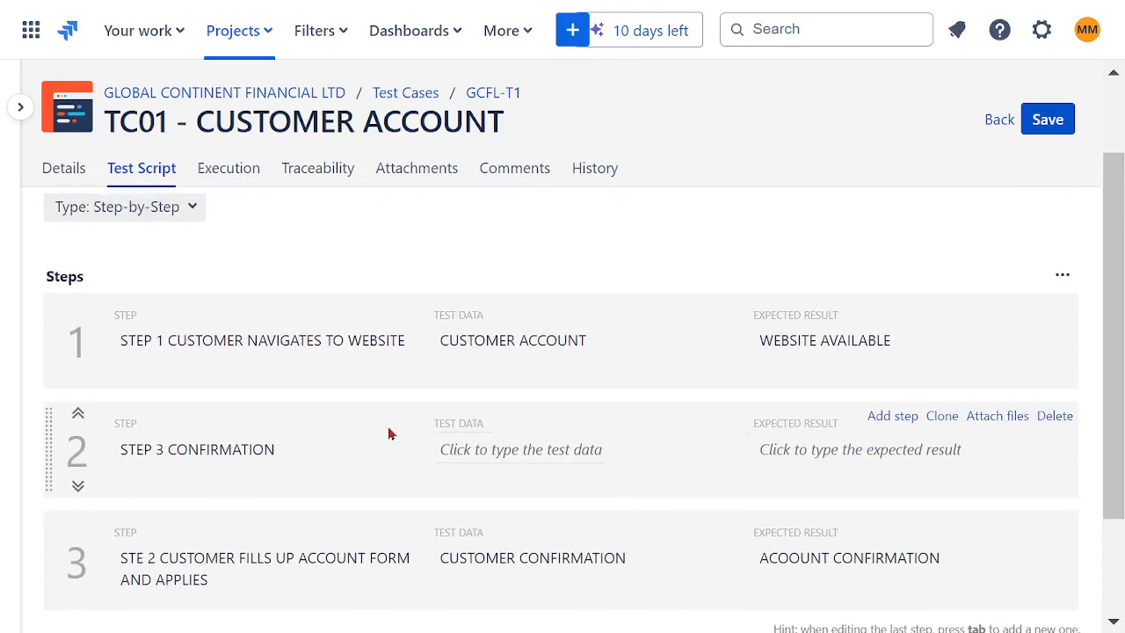
- Move the text CUSTOMER FILLS UP ACCOUNT FORM AND APPLIES from the third step's description into the second's, replacing CONFIRMATION
{"action": "left_click", "coordinate": [228, 458]}
{"action": "scroll", "coordinate": [334, 491], "scroll_direction": "down", "scroll_amount": 2}
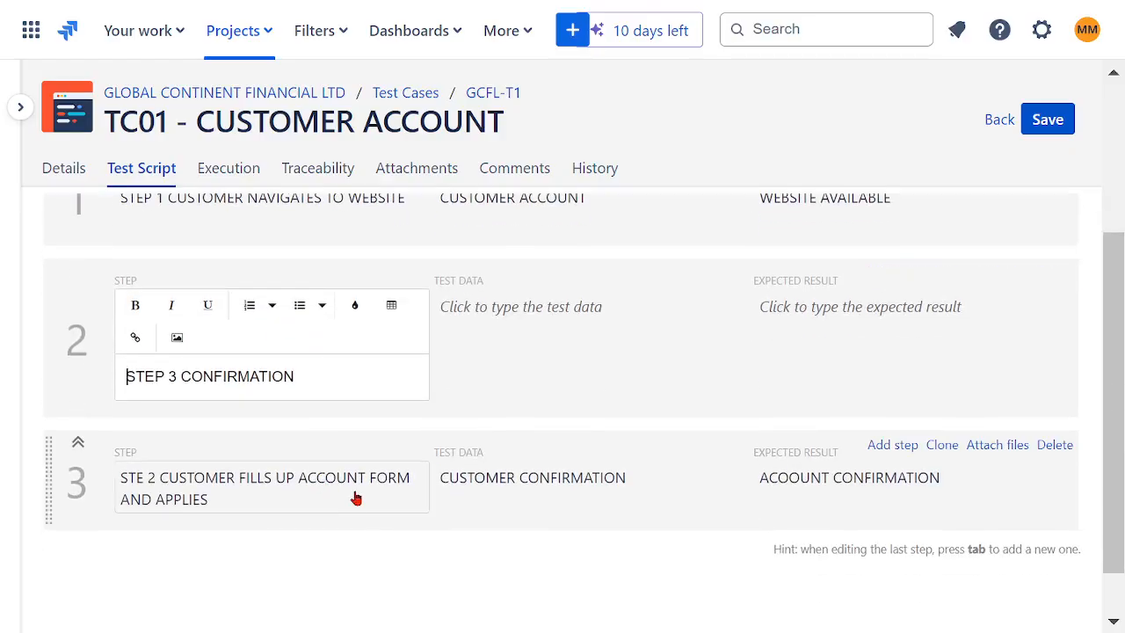
{"action": "left_click", "coordinate": [266, 484]}
{"action": "left_click_drag", "start_coordinate": [174, 485], "coordinate": [279, 518]}
{"action": "key", "text": "ctrl+c"}
{"action": "key", "text": "BackSpace"}
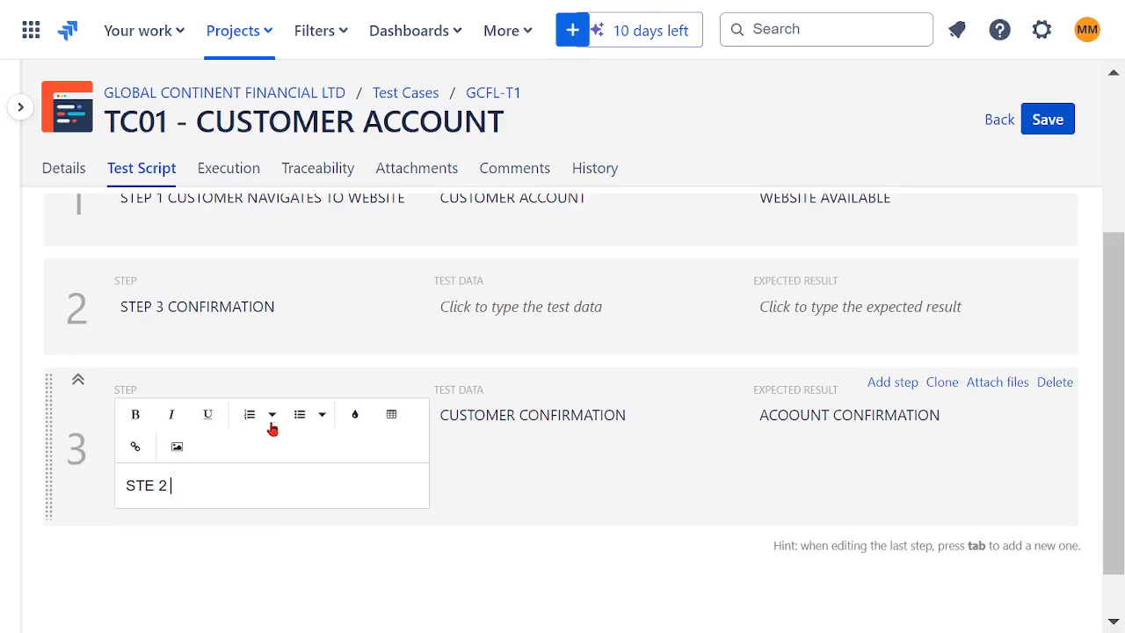
{"action": "left_click", "coordinate": [211, 310]}
{"action": "double_click", "coordinate": [255, 376]}
{"action": "key", "text": "ctrl+v"}
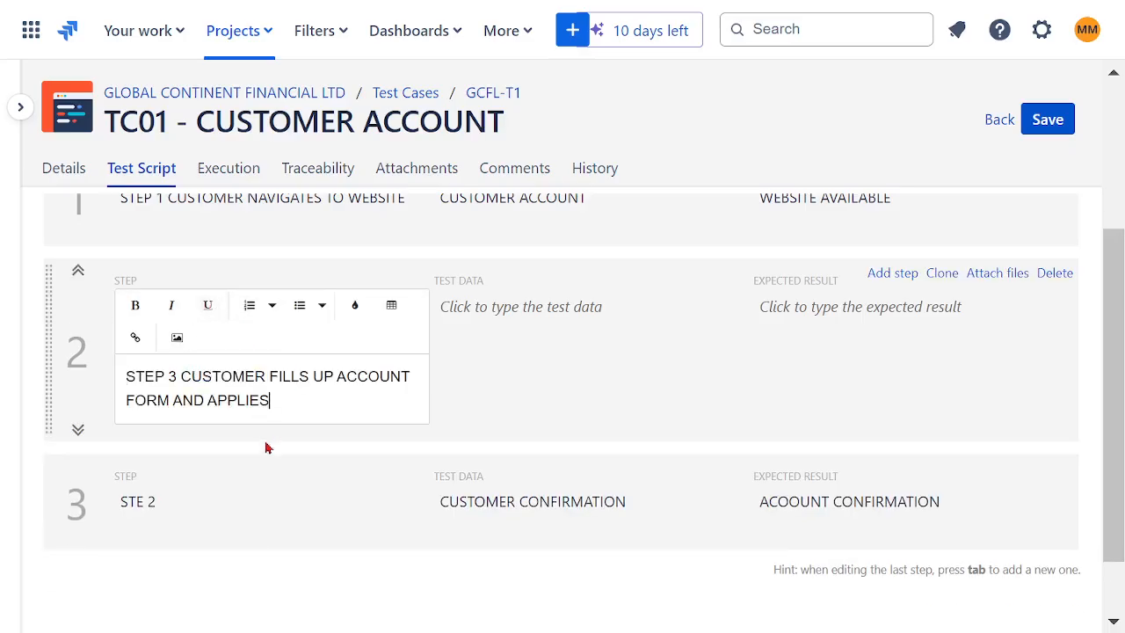
- Rewrite the third step's description as STEP 3 CONFIRMATION
{"action": "left_click", "coordinate": [188, 499]}
{"action": "left_click", "coordinate": [184, 490]}
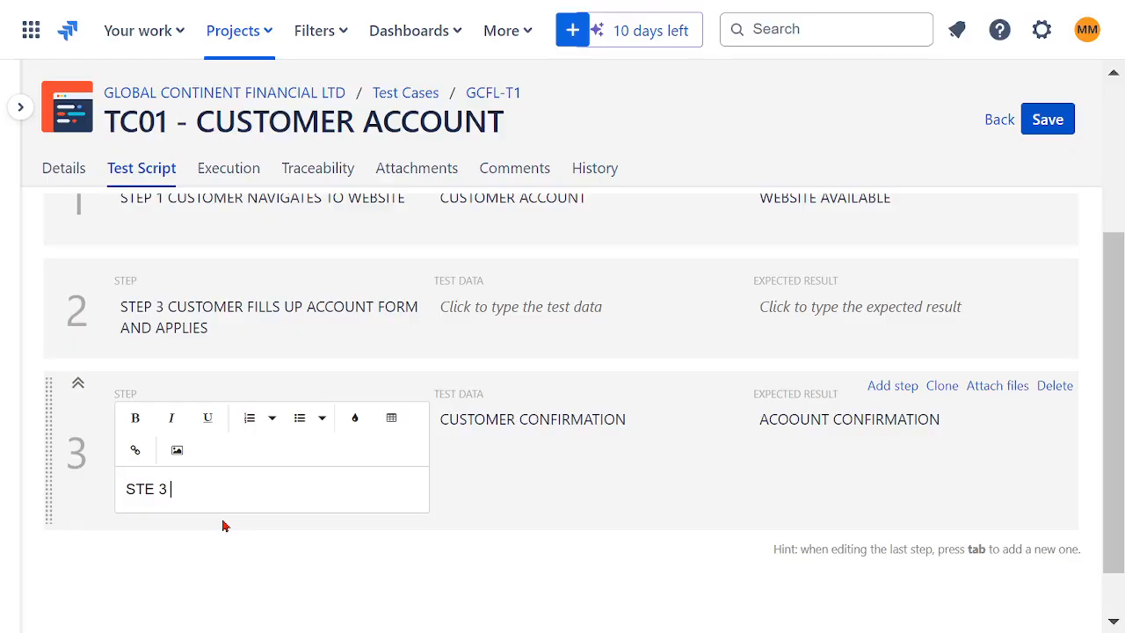
{"action": "type", "text": "3 confirmation"}
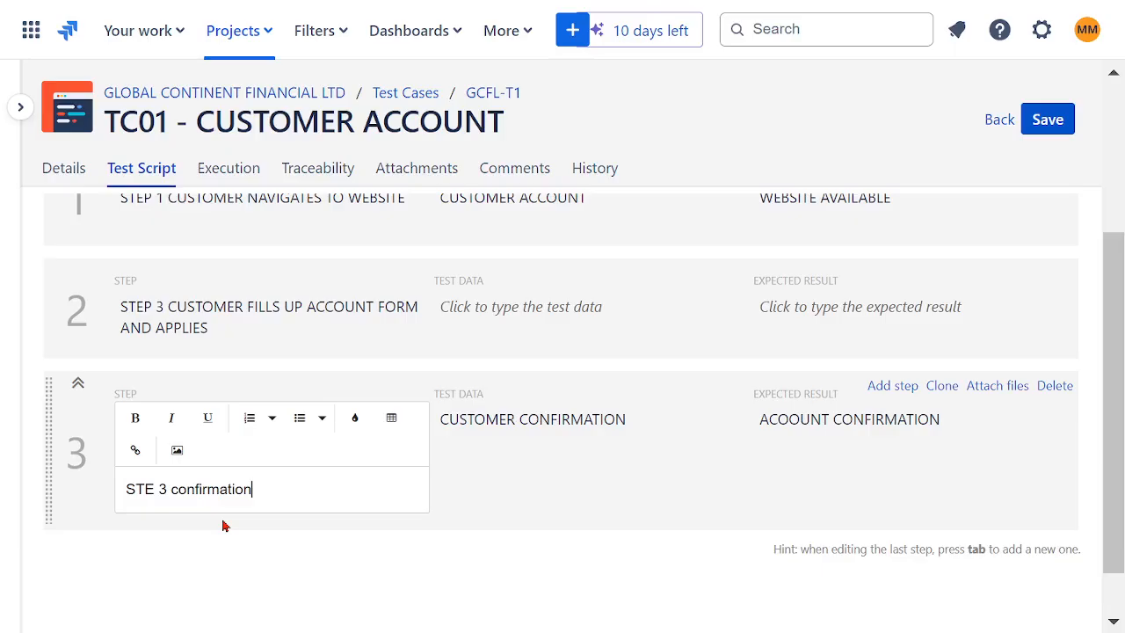
{"action": "key", "text": "BackSpace"}
{"action": "key", "text": "BackSpace"}
{"action": "key", "text": "BackSpace"}
{"action": "key", "text": "BackSpace"}
{"action": "key", "text": "BackSpace"}
{"action": "key", "text": "BackSpace"}
{"action": "key", "text": "BackSpace"}
{"action": "key", "text": "BackSpace"}
{"action": "key", "text": "BackSpace"}
{"action": "key", "text": "BackSpace"}
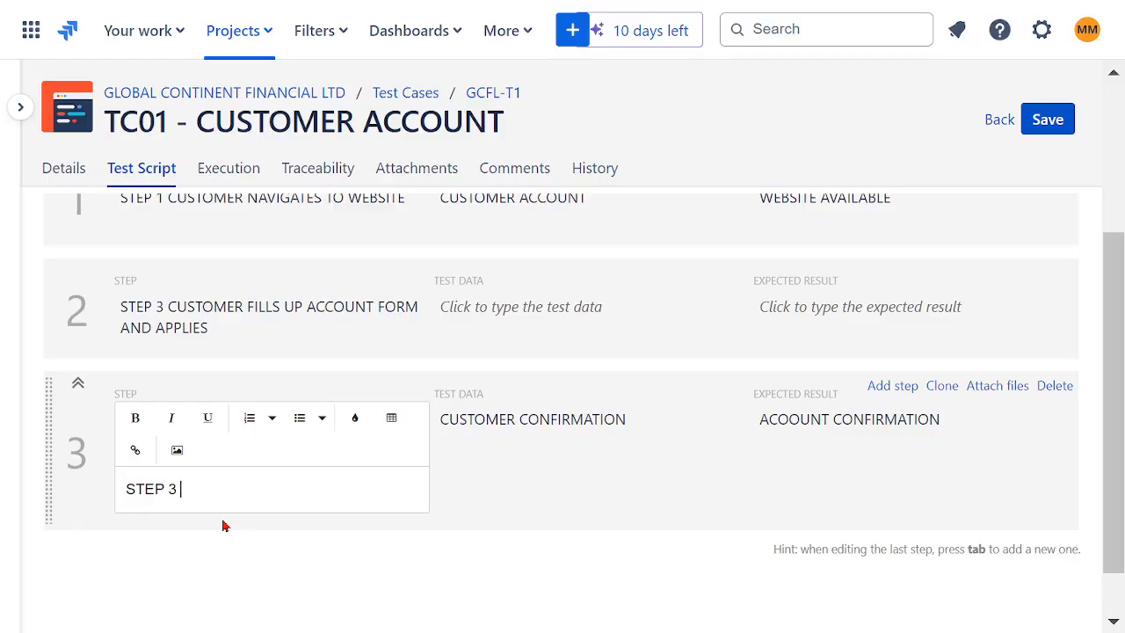
{"action": "type", "text": "NFIRMATION"}
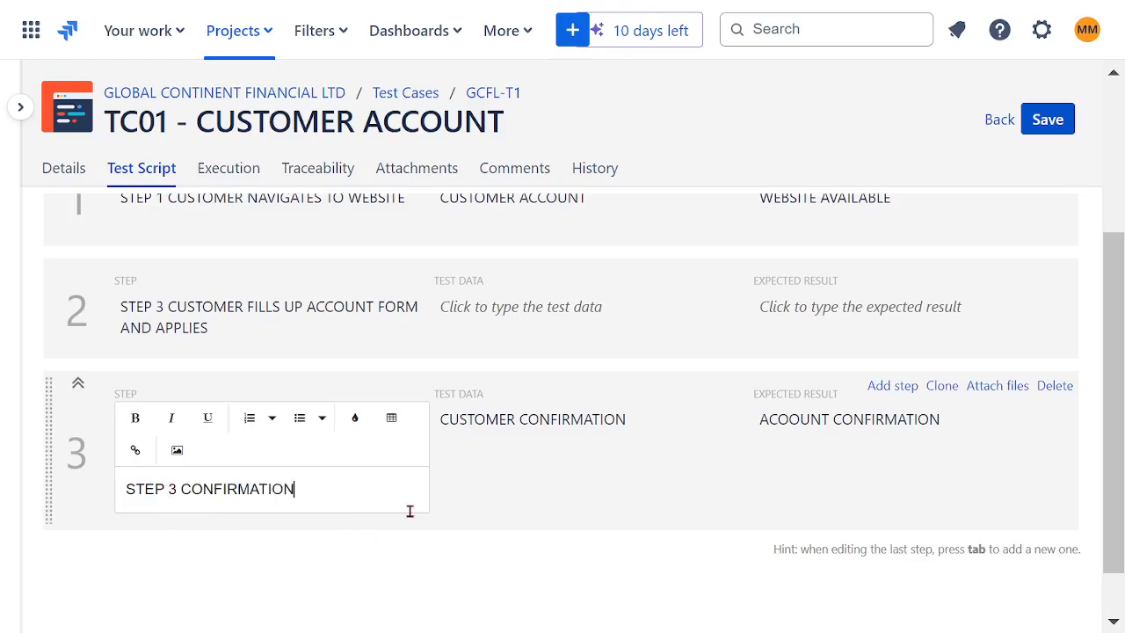
- Enter COMPLETE ACCOUNT FORM as the second step's test data
{"action": "left_click", "coordinate": [492, 508]}
{"action": "left_click", "coordinate": [528, 354]}
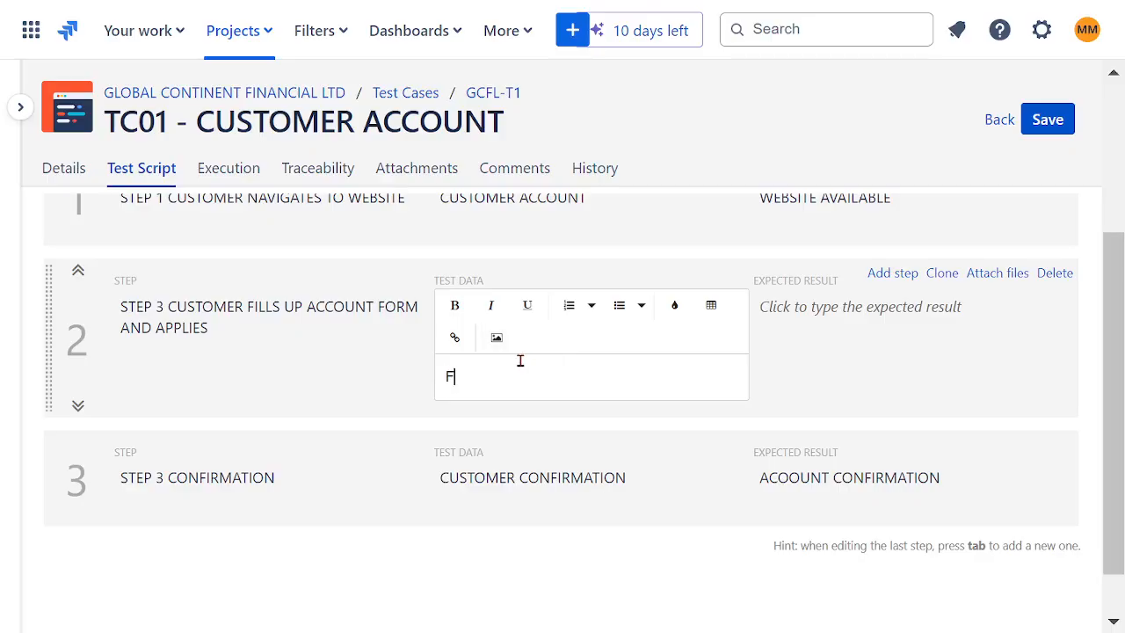
{"action": "type", "text": "COMPLETE ACCOUNT FORM"}
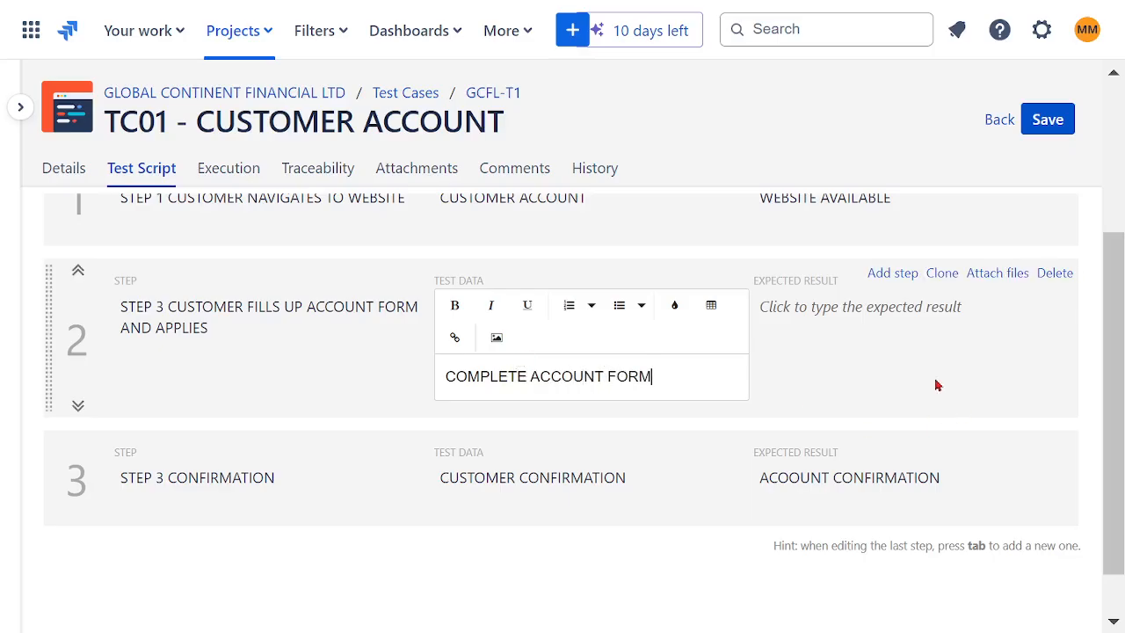
- Enter ACCOUNT CREATED as the second step's expected result
{"action": "left_click", "coordinate": [912, 366]}
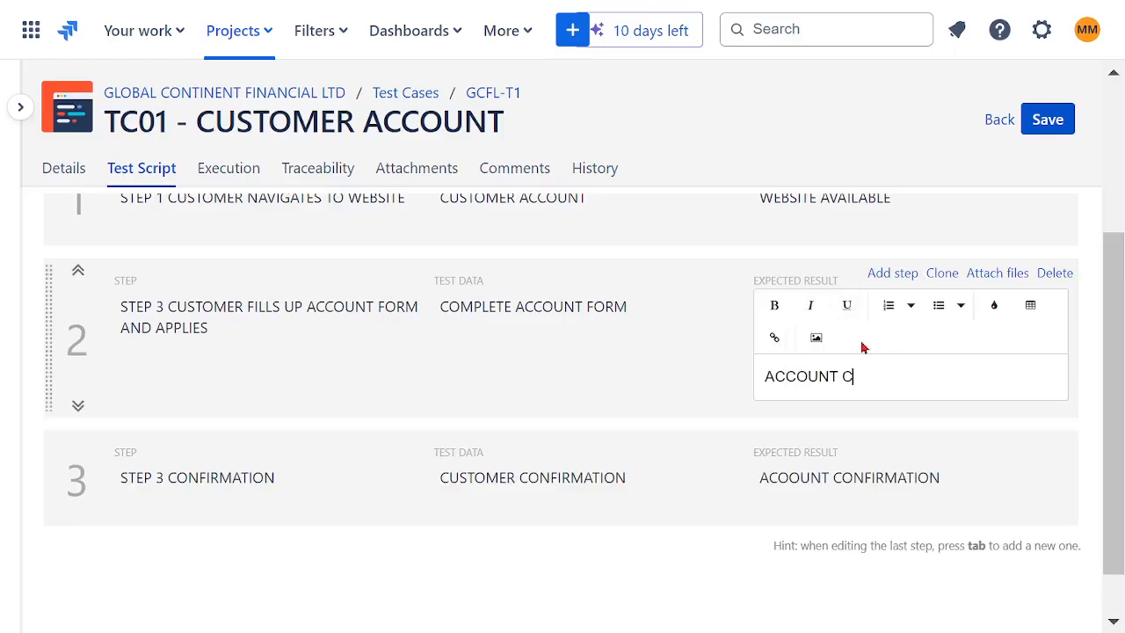
{"action": "left_click", "coordinate": [626, 579]}
{"action": "scroll", "coordinate": [668, 541], "scroll_direction": "up", "scroll_amount": 3}
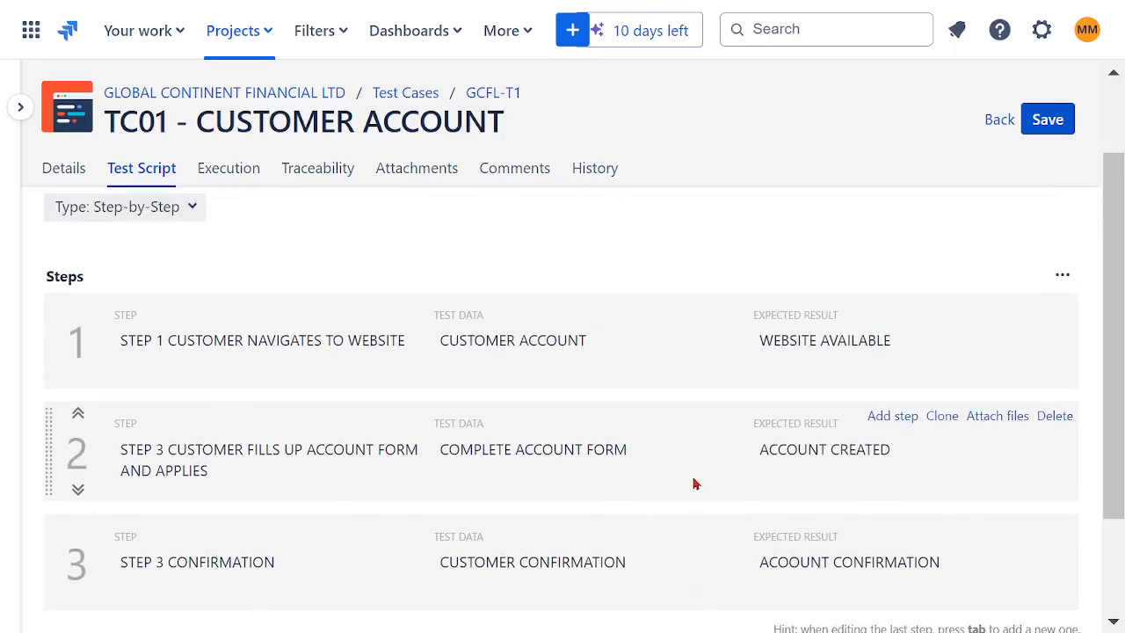
- Review the test case's execution, traceability, attachments, comments and history sections, and return to its details
{"action": "left_click", "coordinate": [227, 177]}
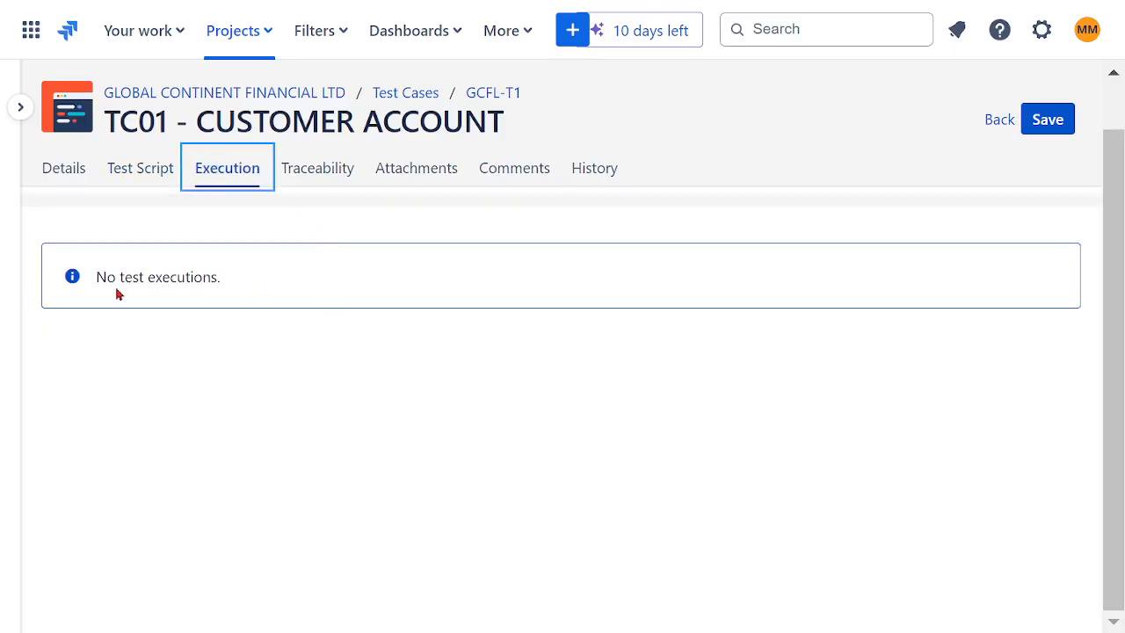
{"action": "left_click", "coordinate": [316, 176]}
{"action": "left_click", "coordinate": [402, 173]}
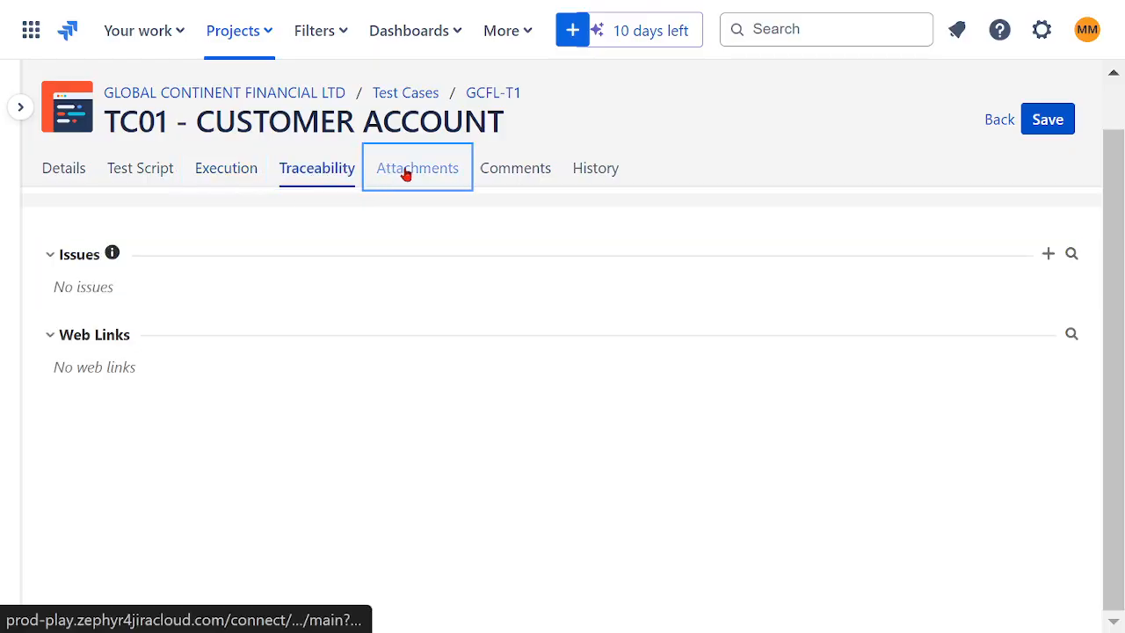
{"action": "left_click", "coordinate": [515, 174]}
{"action": "left_click", "coordinate": [600, 174]}
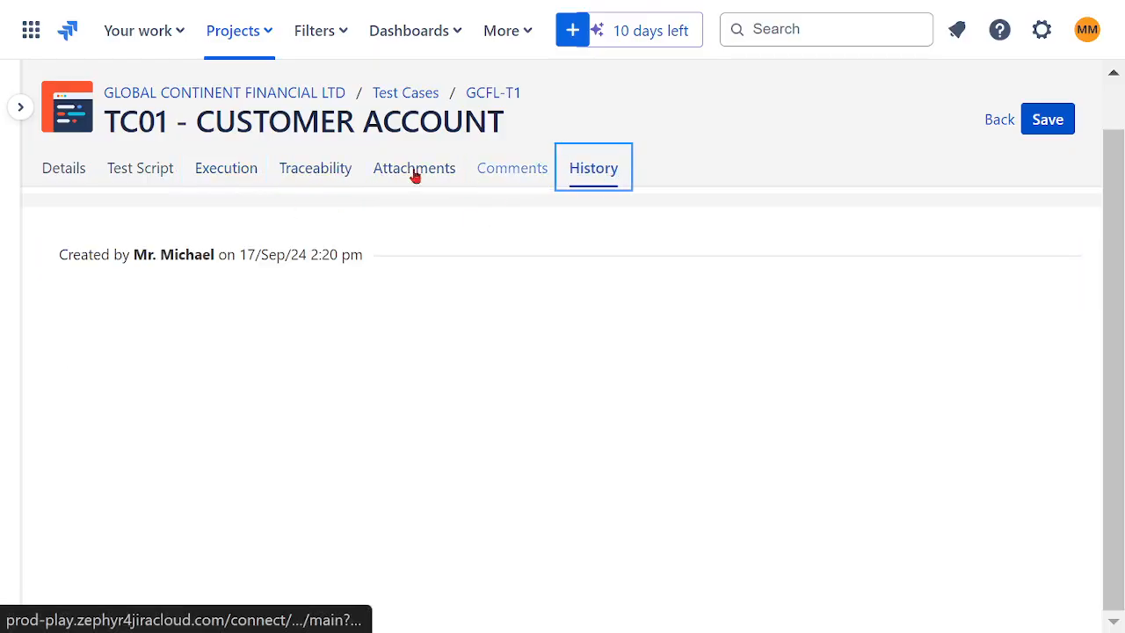
{"action": "left_click", "coordinate": [57, 179]}
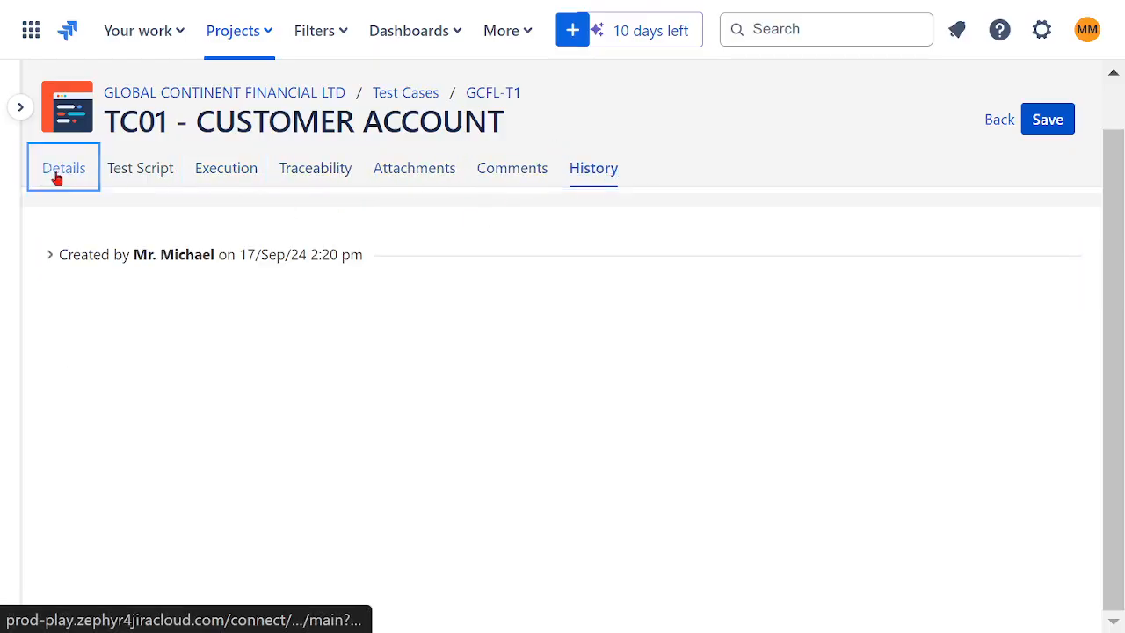
- Save test case TC01 - CUSTOMER ACCOUNT and return to the Zephyr Squad test case list
{"action": "left_click", "coordinate": [22, 109]}
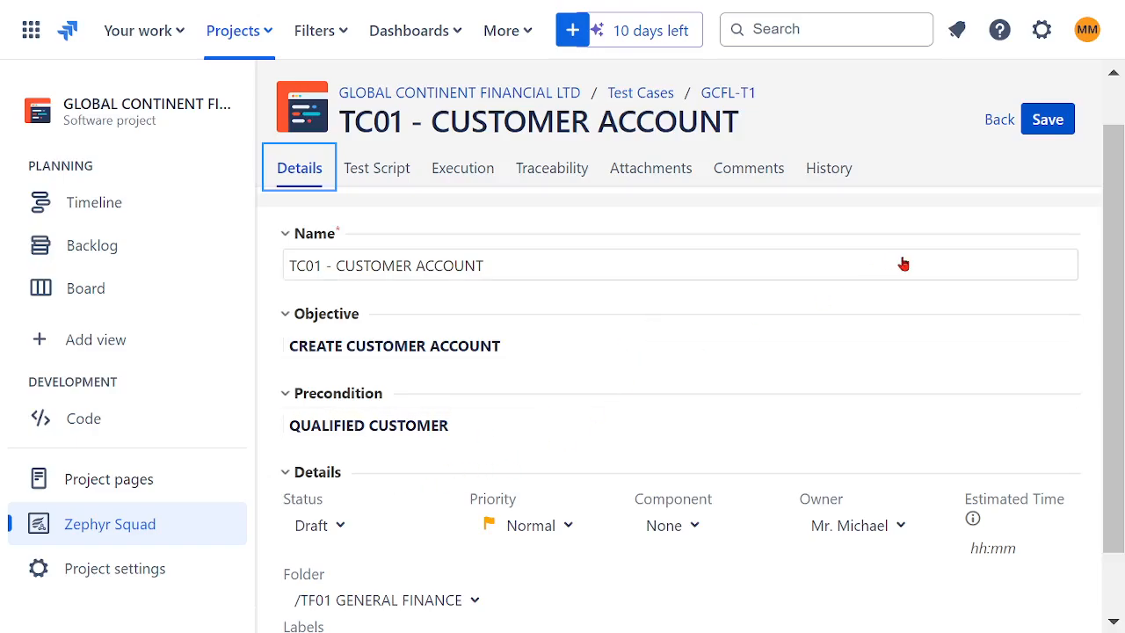
{"action": "left_click", "coordinate": [1053, 128]}
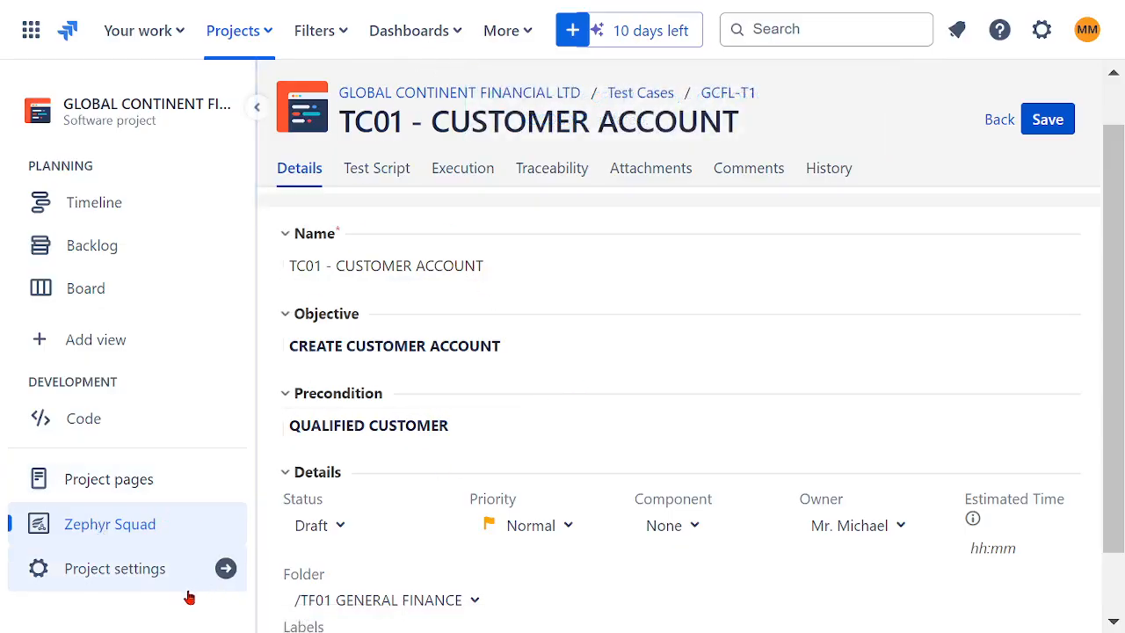
{"action": "left_click", "coordinate": [58, 525]}
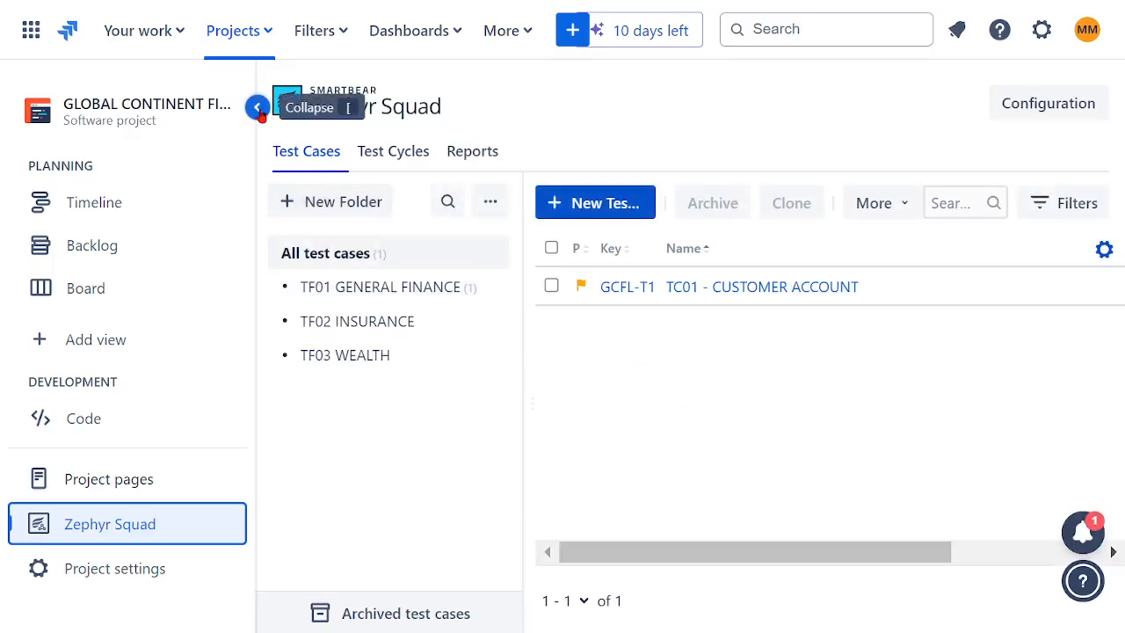
{"action": "left_click", "coordinate": [255, 105]}
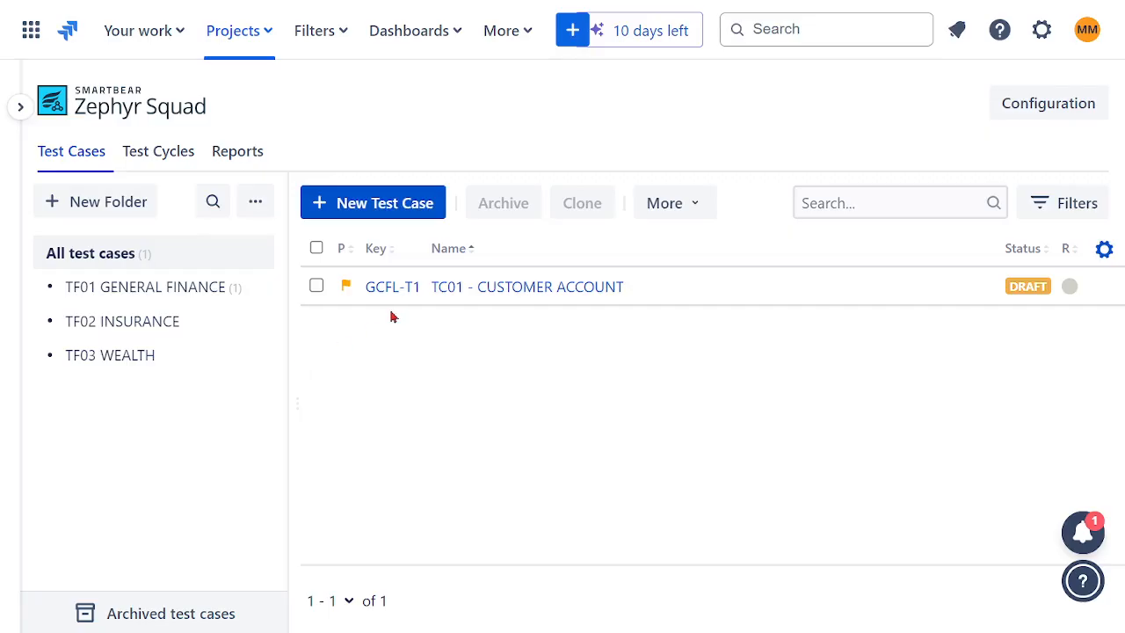
{"action": "left_click", "coordinate": [376, 211]}
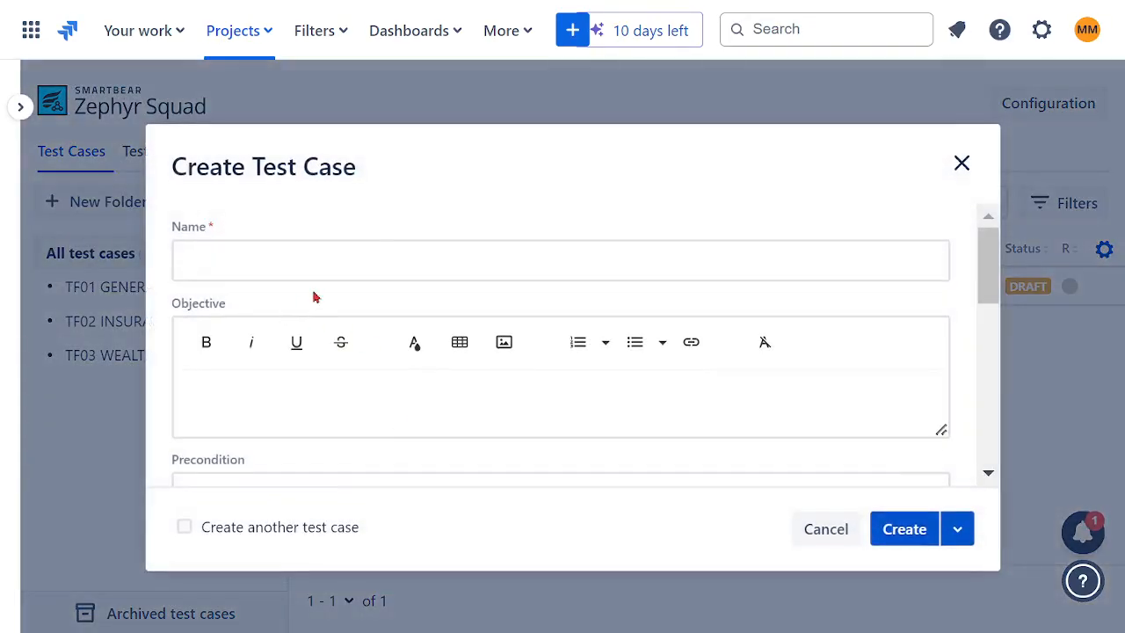
{"action": "left_click", "coordinate": [382, 252]}
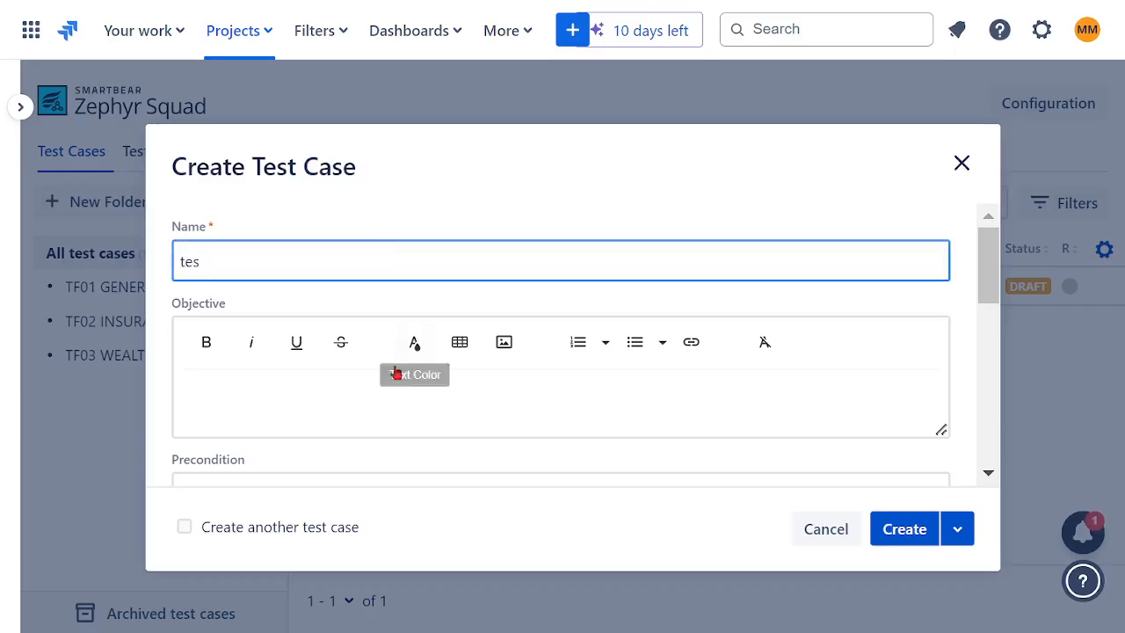
{"action": "left_click", "coordinate": [825, 529]}
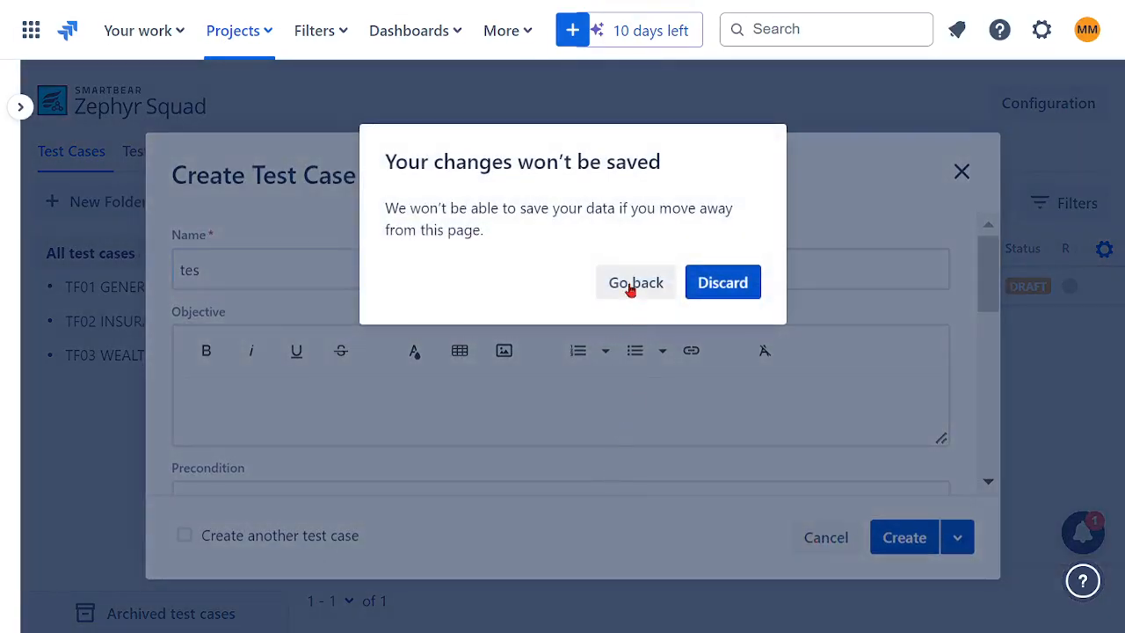
{"action": "left_click", "coordinate": [713, 288]}
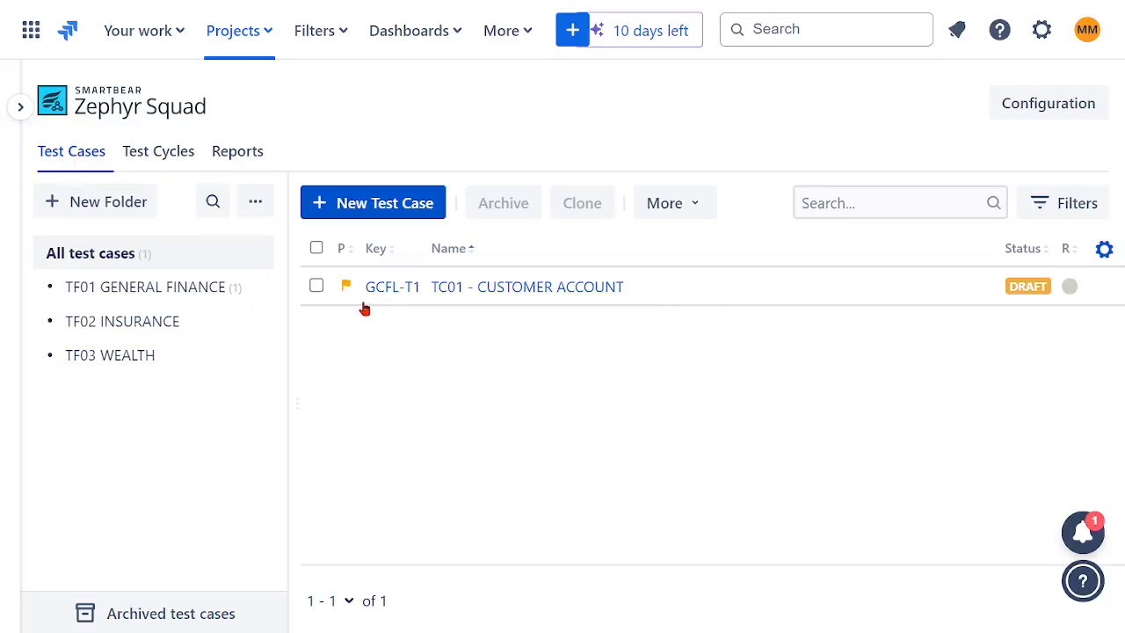
- Start a new test case and name it TC02 CHECKING ACCOUNT
{"action": "left_click", "coordinate": [357, 209]}
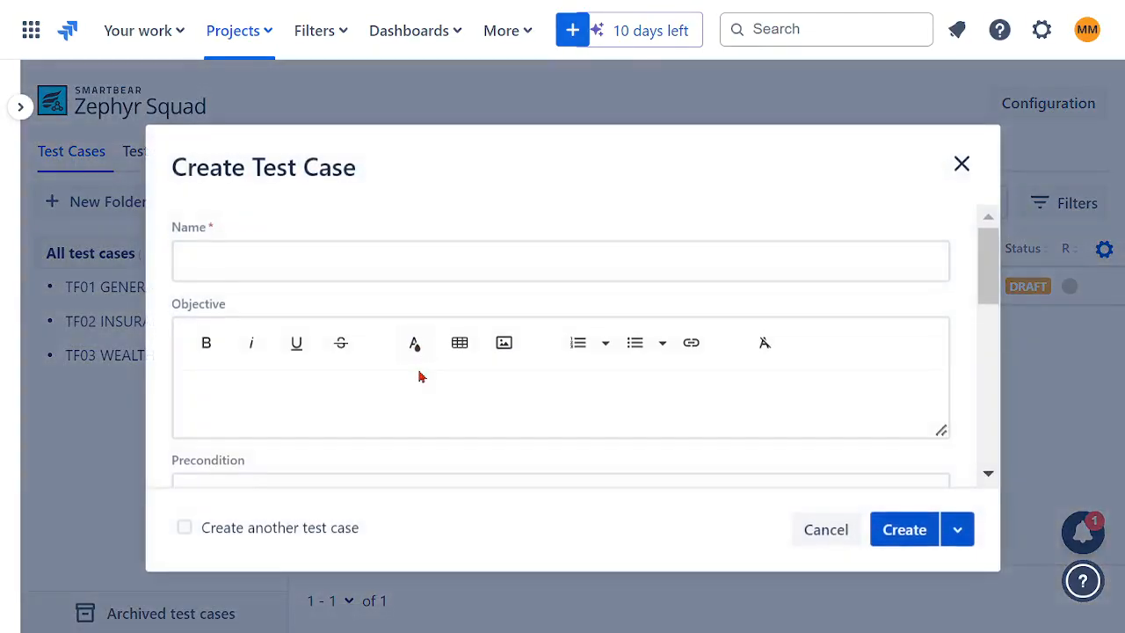
{"action": "left_click", "coordinate": [330, 403]}
{"action": "left_click", "coordinate": [296, 259]}
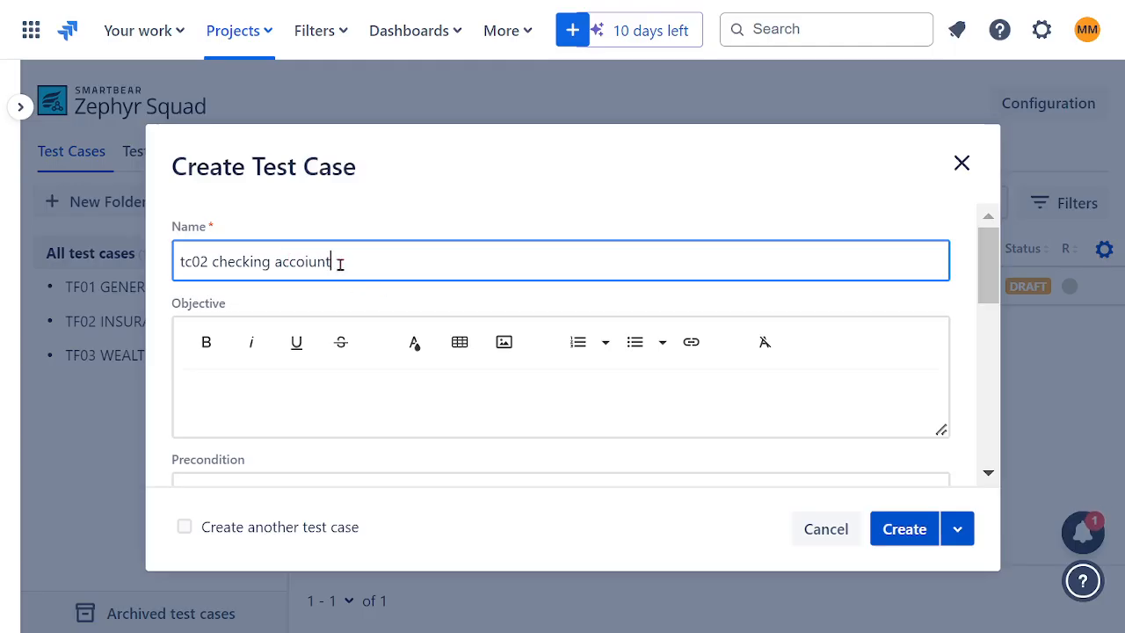
{"action": "left_click_drag", "start_coordinate": [340, 264], "coordinate": [112, 266]}
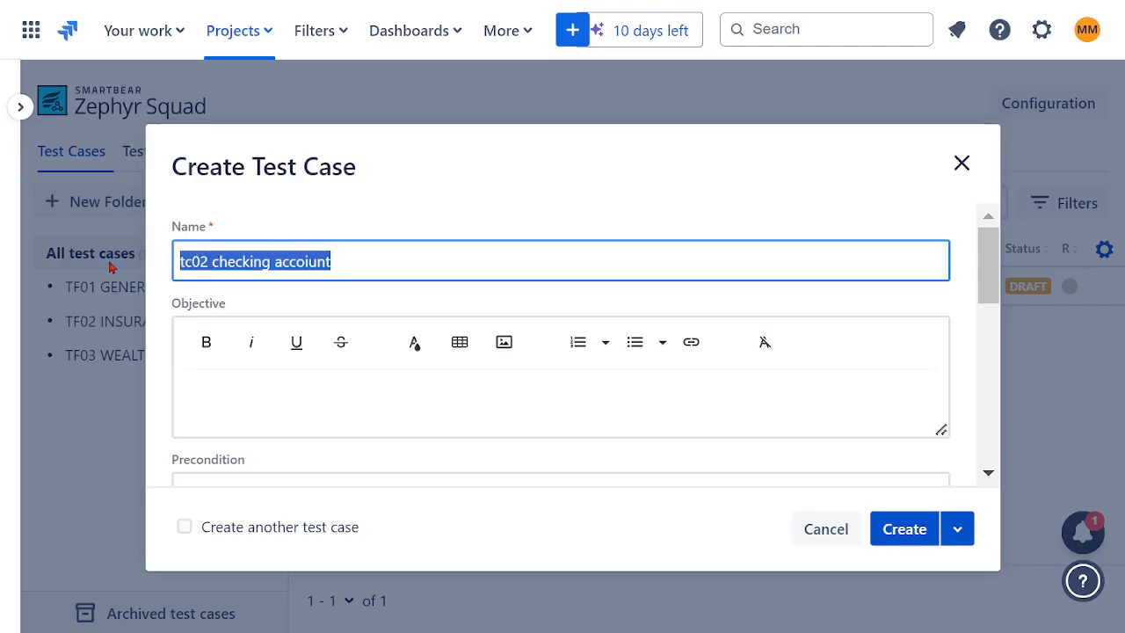
{"action": "type", "text": "TC02 CHECKING ACCOUNT"}
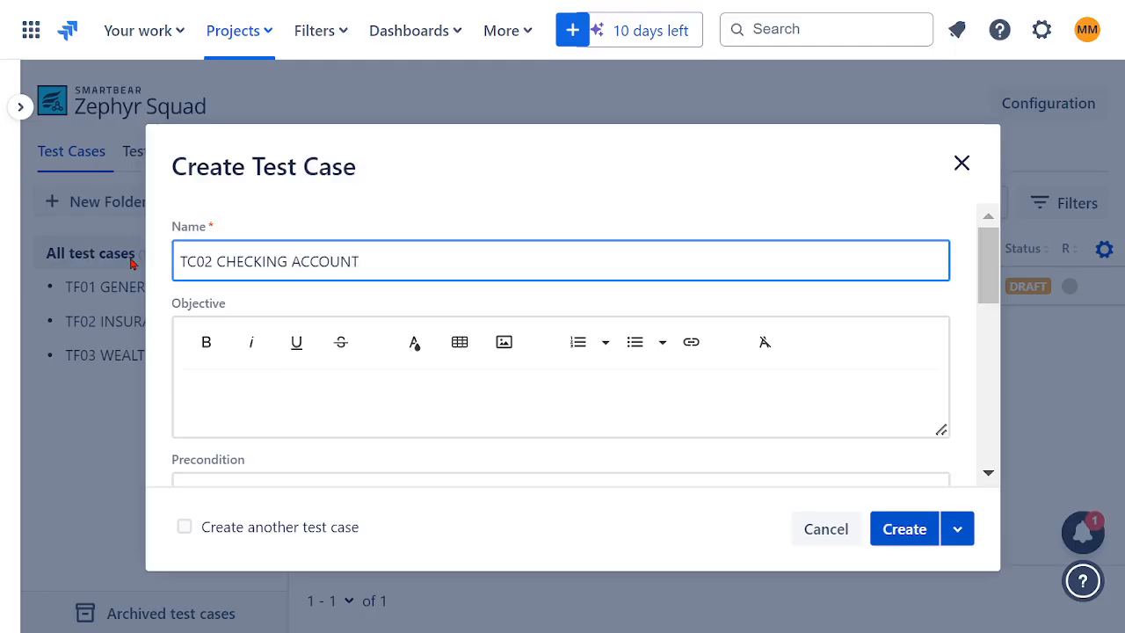
- Copy the name TC02 CHECKING ACCOUNT into the objective and create the test case
{"action": "left_click_drag", "start_coordinate": [369, 263], "coordinate": [127, 257]}
{"action": "key", "text": "ctrl+c"}
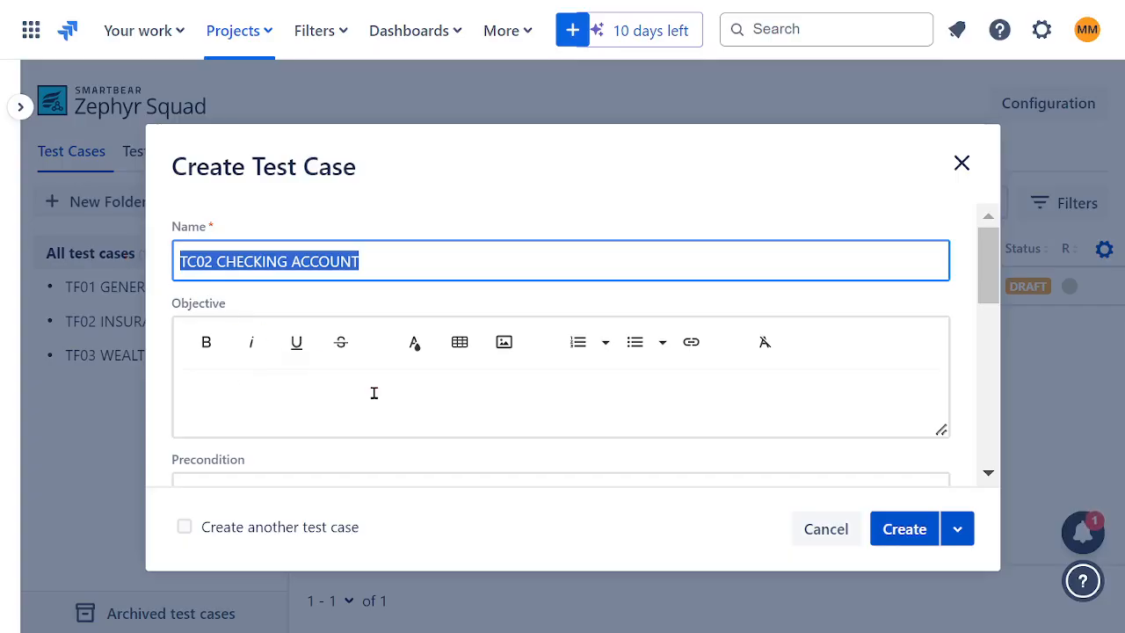
{"action": "left_click", "coordinate": [349, 387]}
{"action": "key", "text": "ctrl+v"}
{"action": "scroll", "coordinate": [556, 339], "scroll_direction": "down", "scroll_amount": 2}
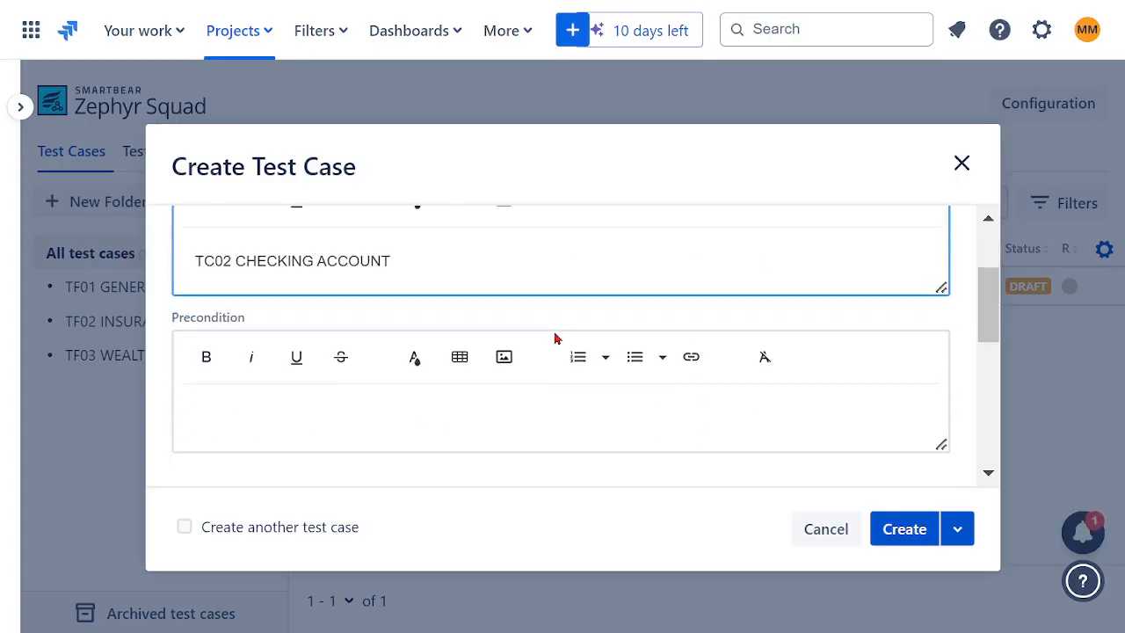
{"action": "left_click", "coordinate": [906, 528]}
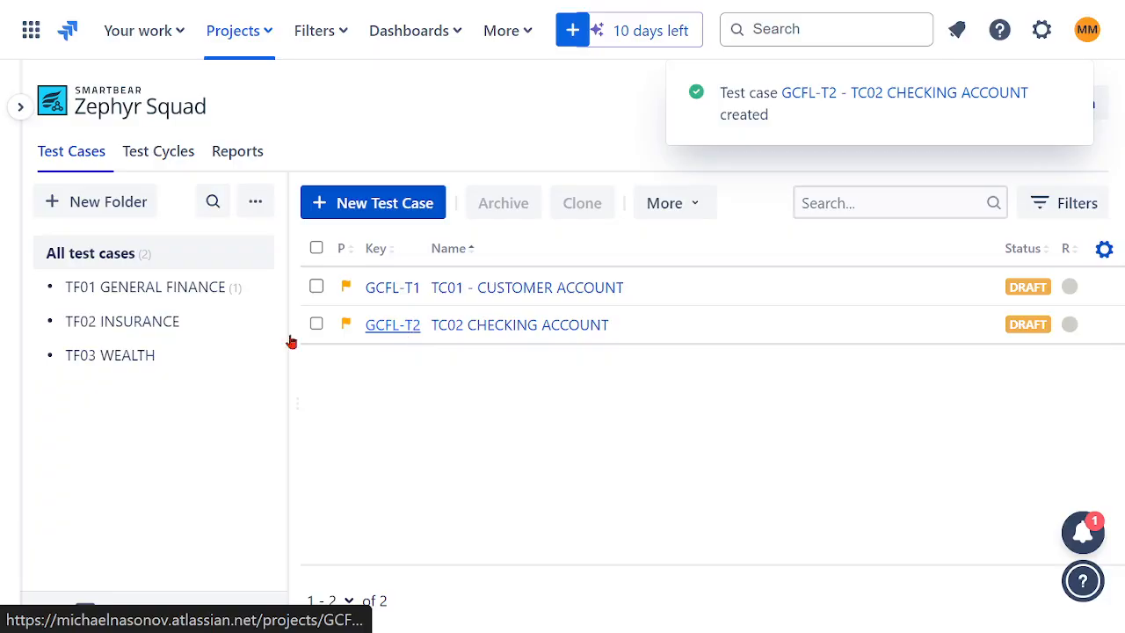
- Start another test case, reusing the copied name but changing it to TC03 INVESTMENT ACCOUNT
{"action": "left_click", "coordinate": [377, 203]}
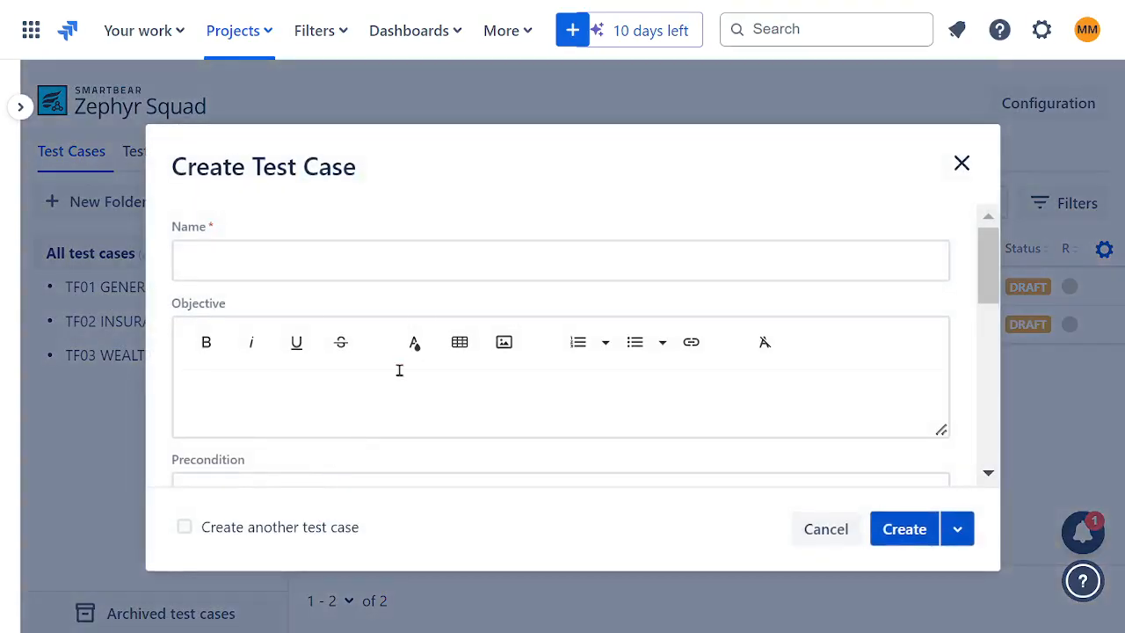
{"action": "left_click", "coordinate": [259, 261]}
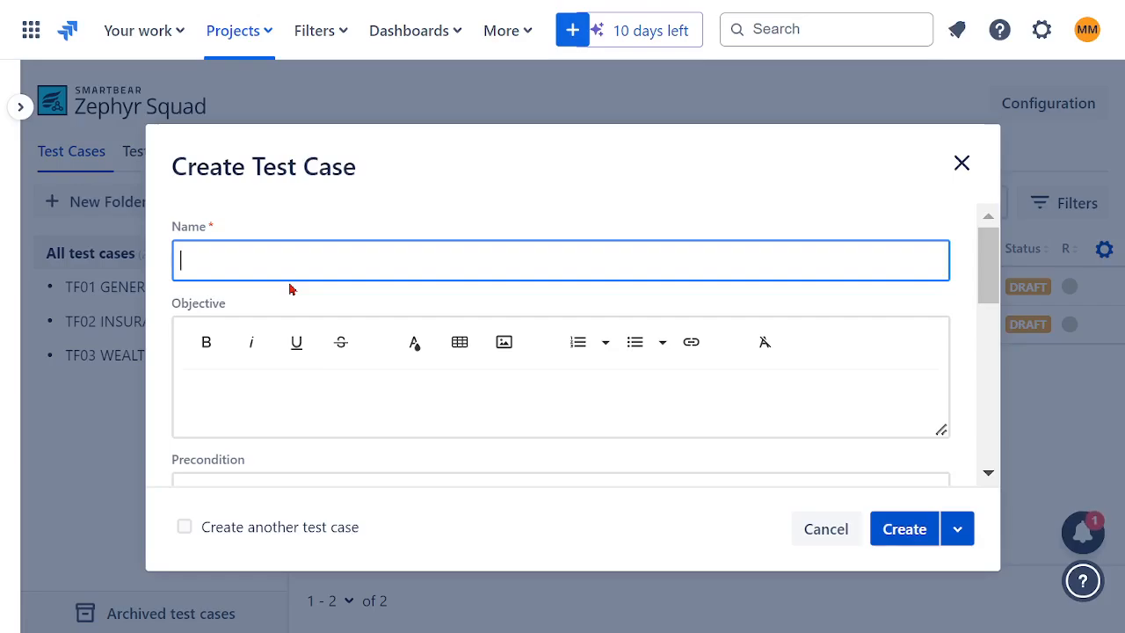
{"action": "key", "text": "ctrl+v"}
{"action": "left_click", "coordinate": [208, 263]}
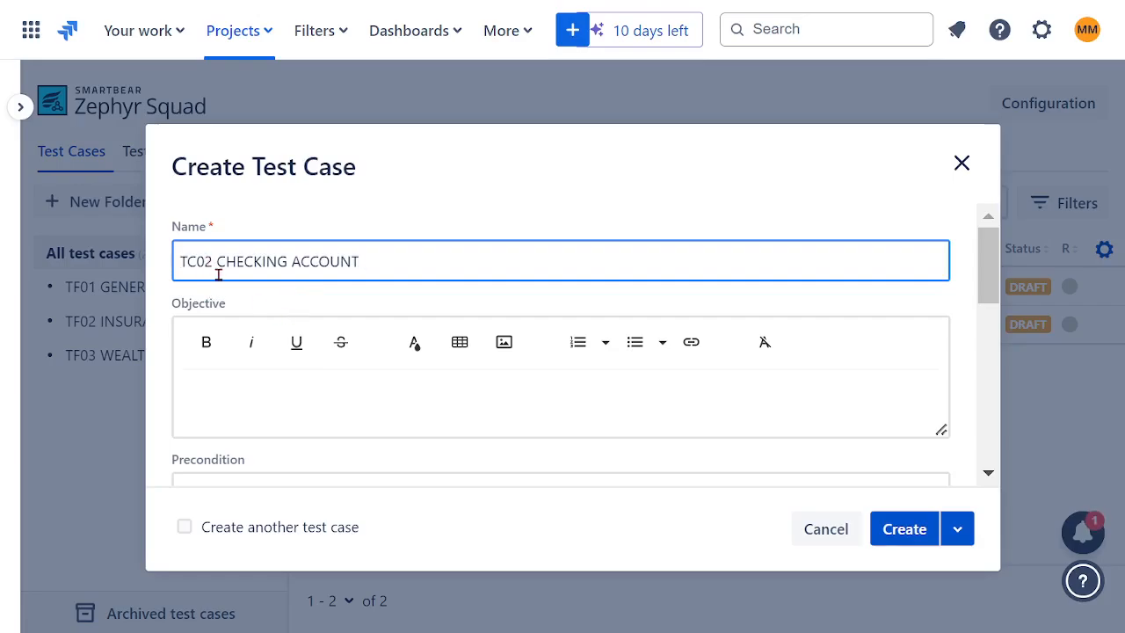
{"action": "key", "text": "Delete"}
{"action": "type", "text": "3"}
{"action": "double_click", "coordinate": [247, 262]}
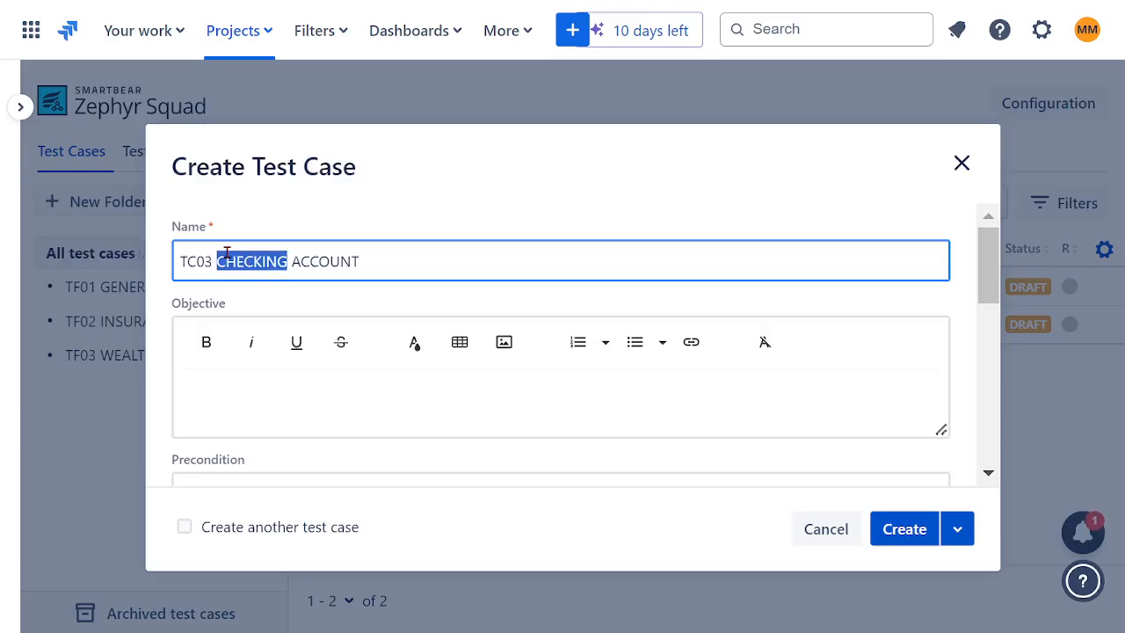
{"action": "type", "text": "INVESTME"}
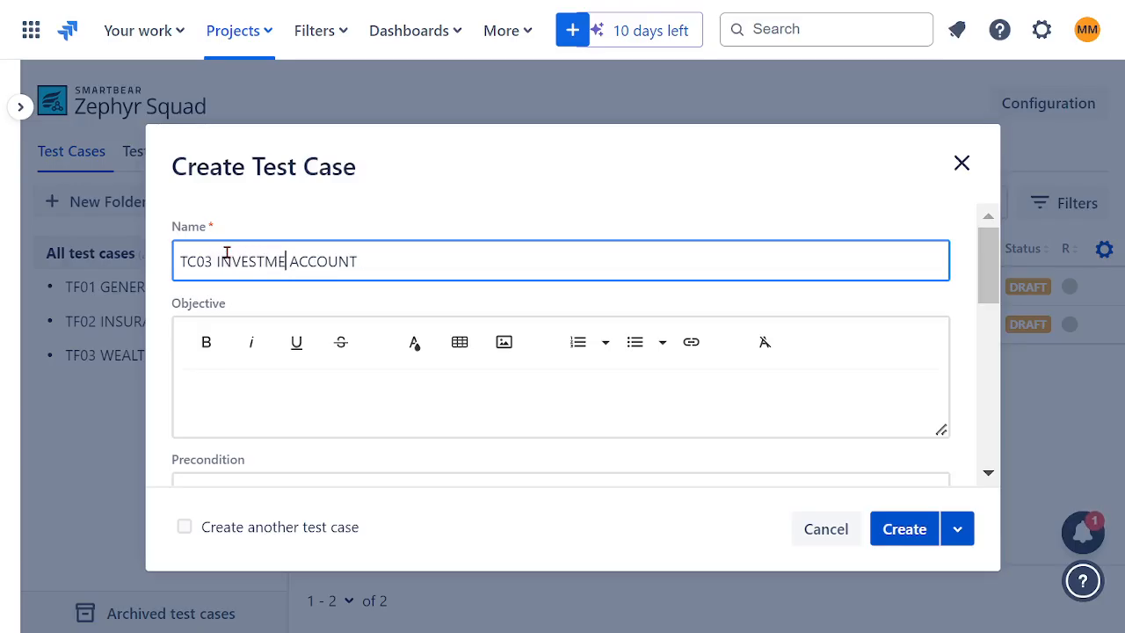
{"action": "type", "text": "NT"}
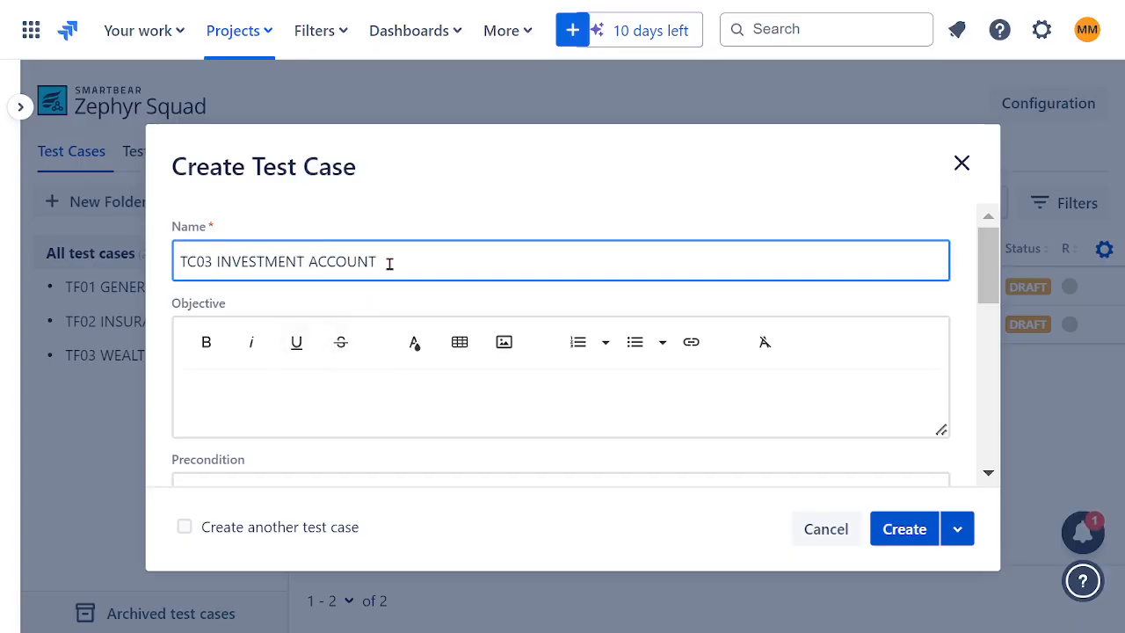
- Copy the name TC03 INVESTMENT ACCOUNT into the objective and create the test case
{"action": "left_click_drag", "start_coordinate": [390, 261], "coordinate": [126, 268]}
{"action": "key", "text": "ctrl+c"}
{"action": "left_click", "coordinate": [320, 393]}
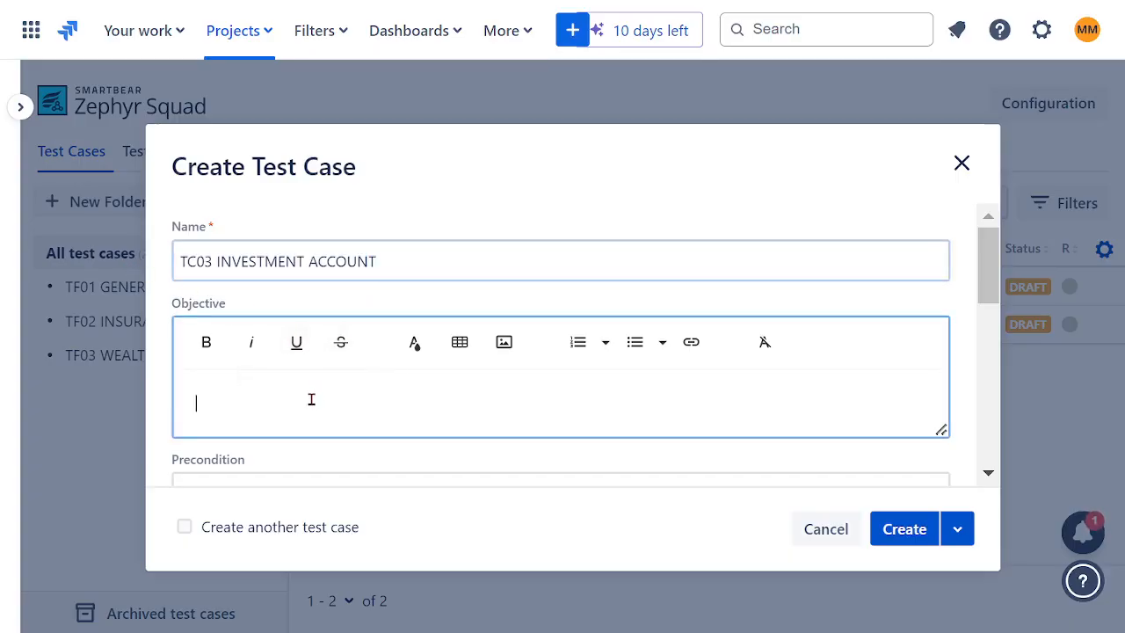
{"action": "key", "text": "ctrl+v"}
{"action": "left_click", "coordinate": [905, 529]}
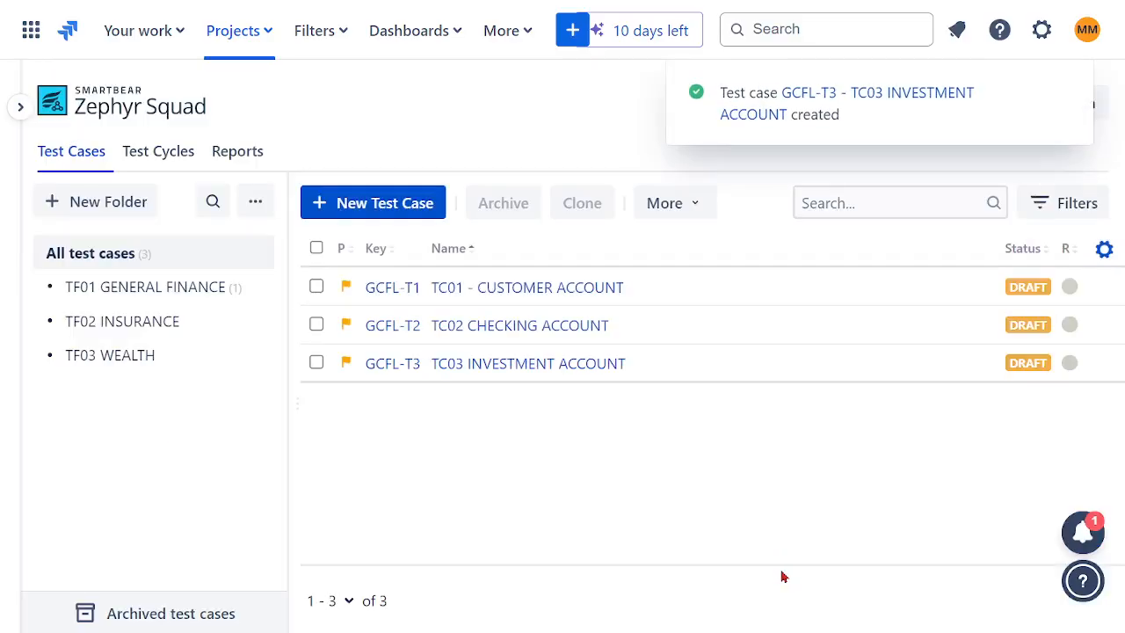
- Check which test cases are in the TF01 GENERAL FINANCE, TF02 INSURANCE and TF03 WEALTH folders
{"action": "left_click", "coordinate": [138, 291]}
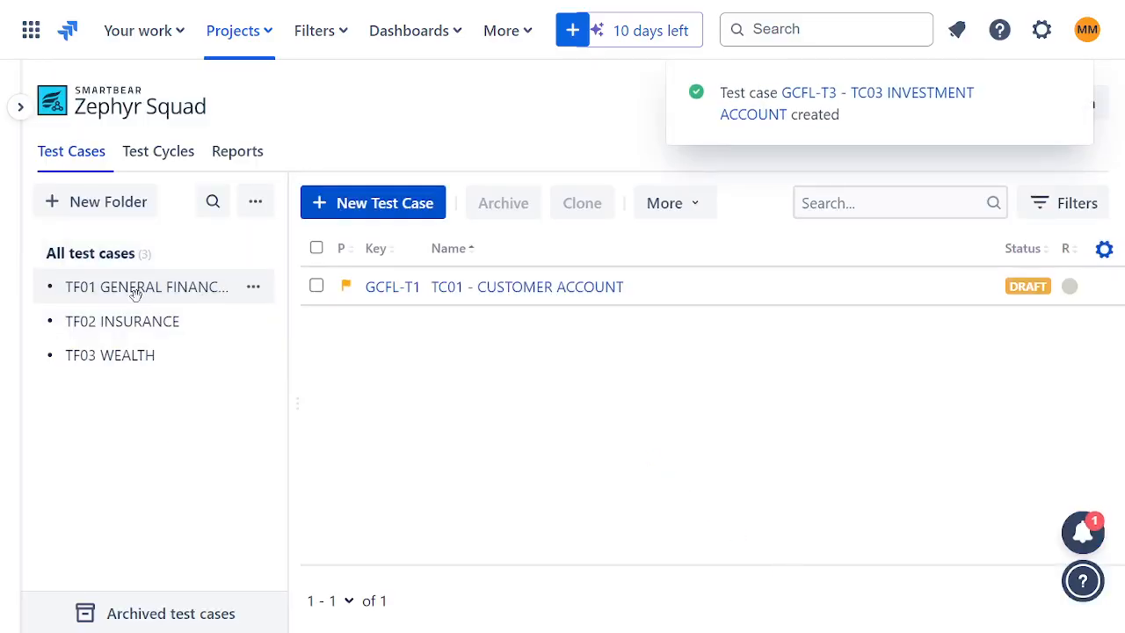
{"action": "left_click", "coordinate": [167, 323]}
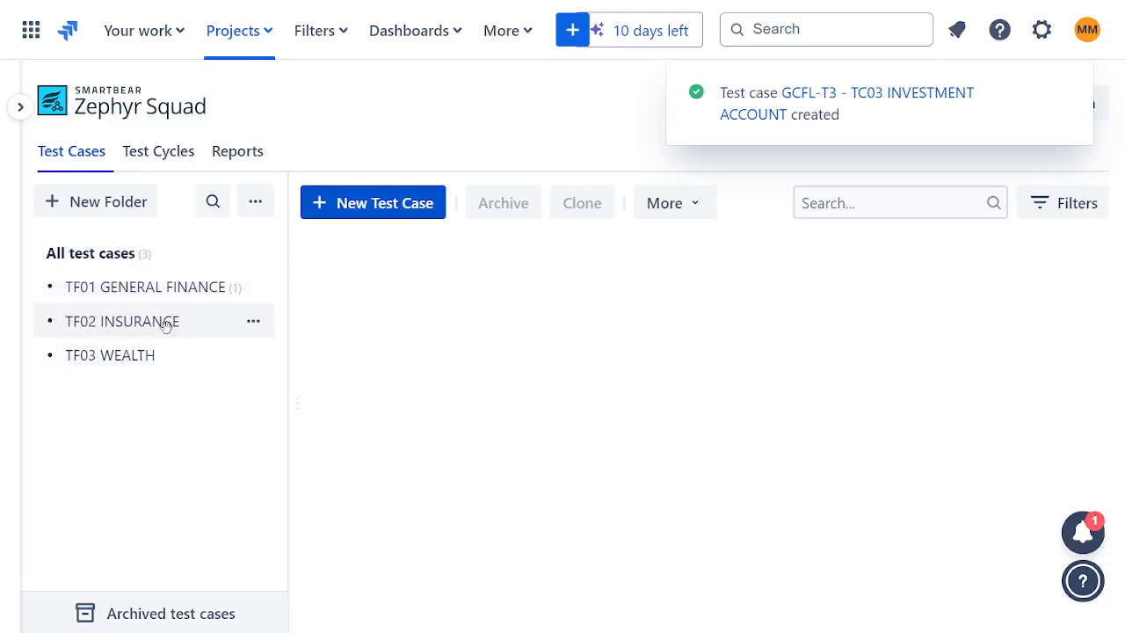
{"action": "left_click", "coordinate": [133, 292]}
{"action": "left_click", "coordinate": [137, 358]}
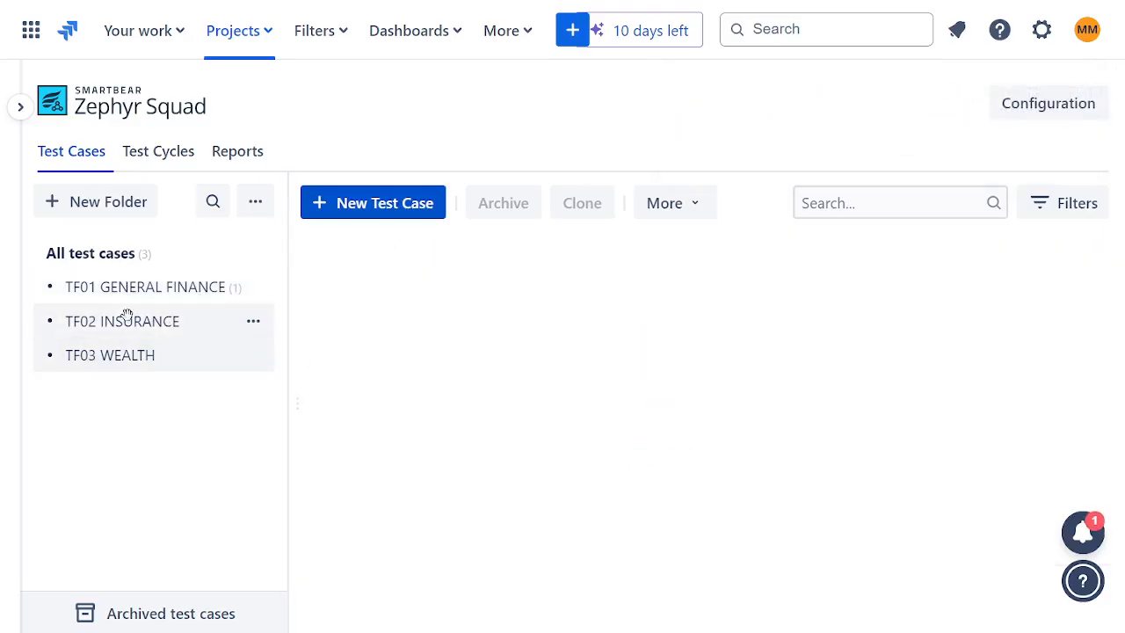
{"action": "left_click", "coordinate": [114, 289]}
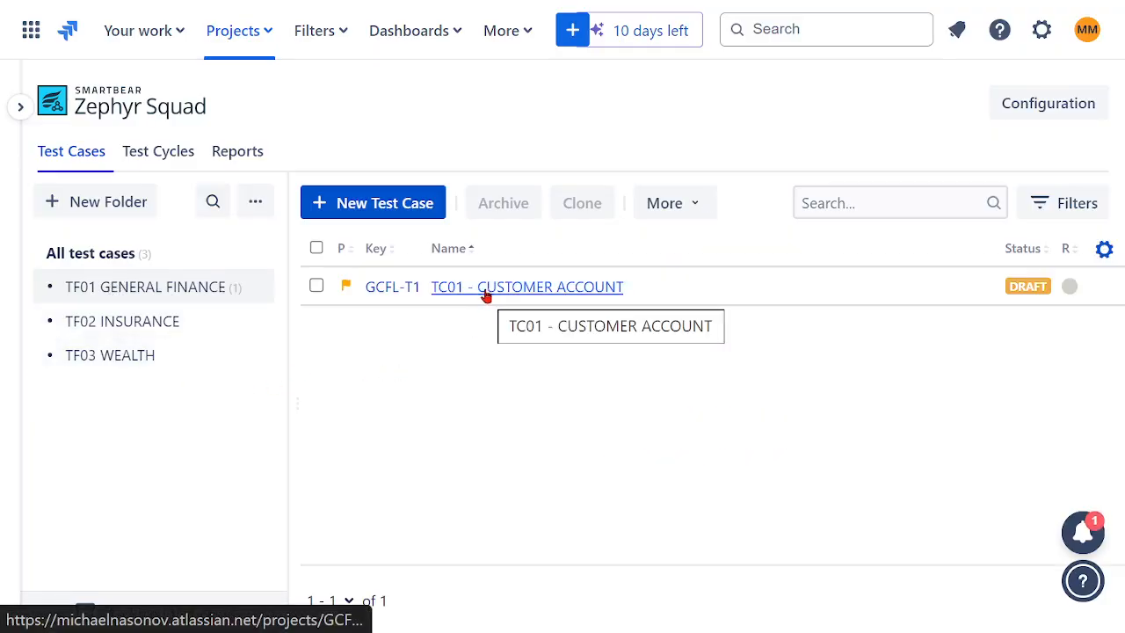
{"action": "left_click", "coordinate": [102, 205]}
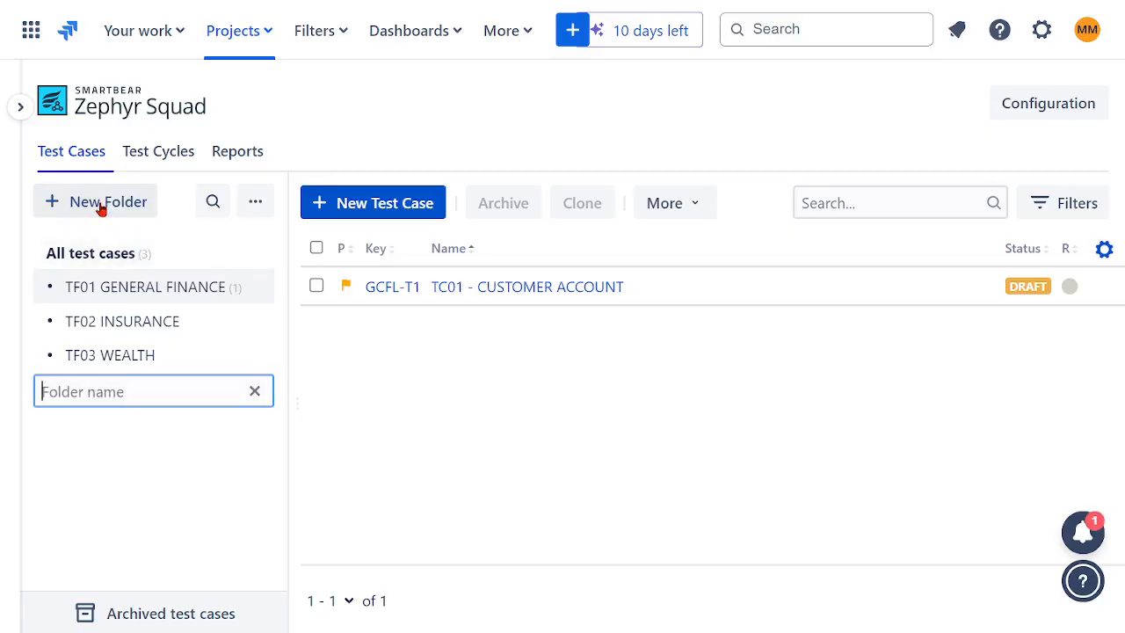
{"action": "left_click", "coordinate": [428, 430]}
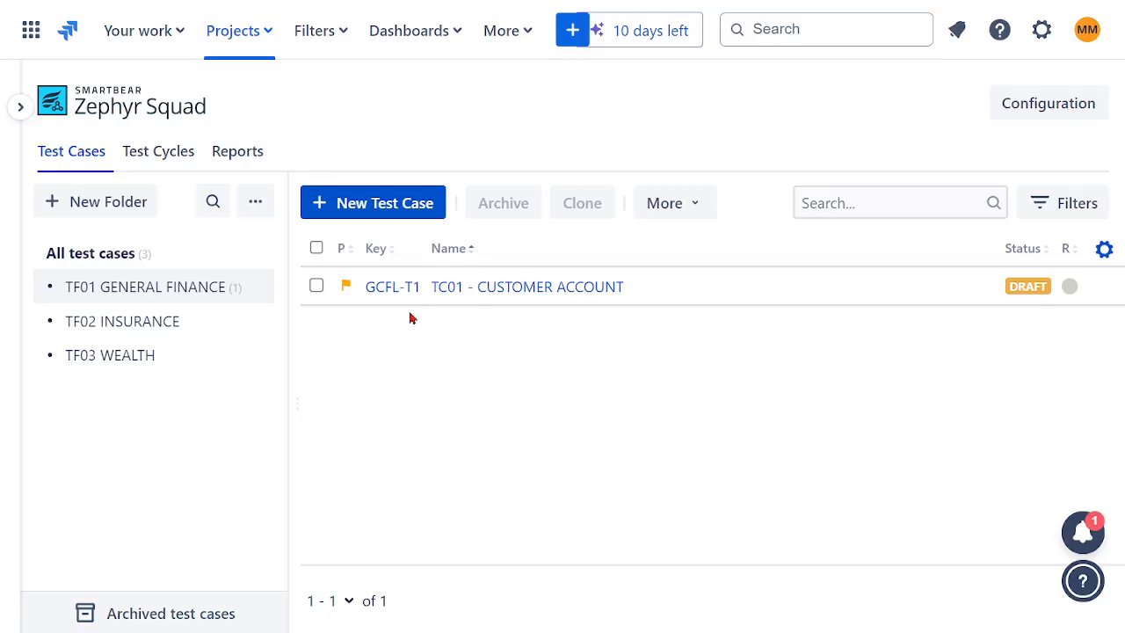
{"action": "left_click", "coordinate": [690, 211]}
{"action": "left_click", "coordinate": [518, 427]}
{"action": "left_click", "coordinate": [254, 293]}
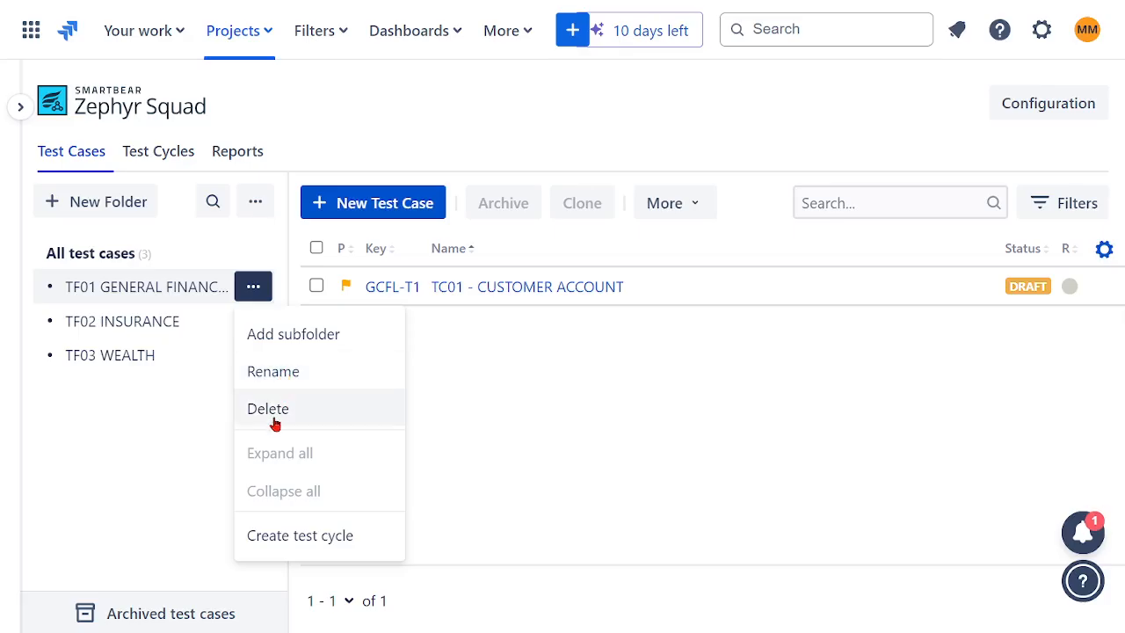
{"action": "left_click", "coordinate": [536, 408]}
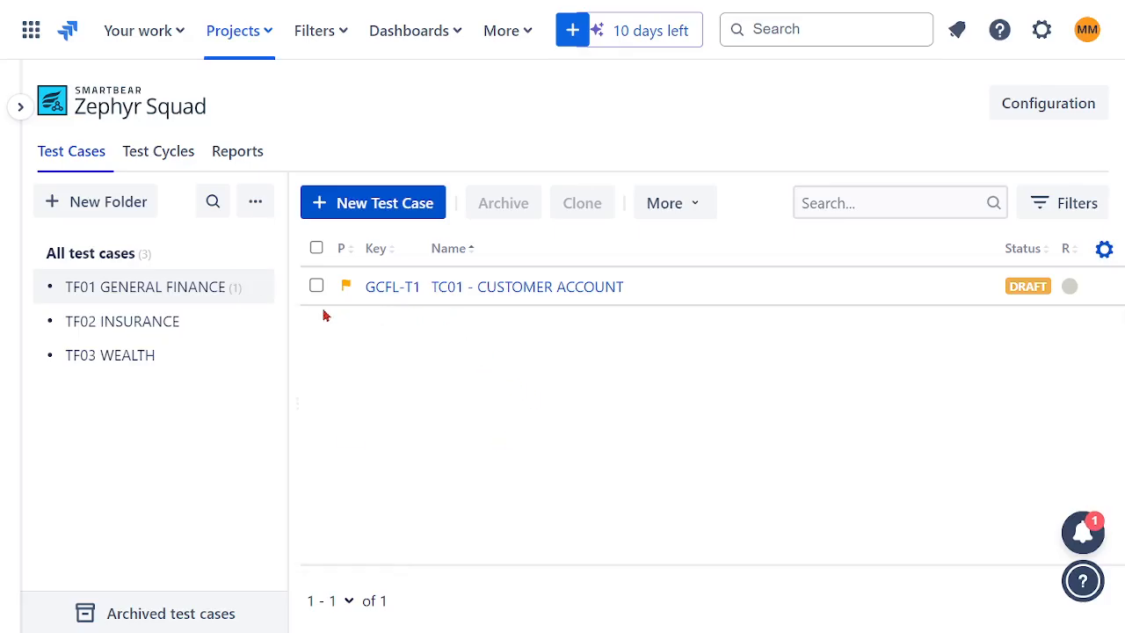
- Reopen the project's Zephyr Squad page to list all test cases, and collapse the project sidebar again
{"action": "left_click", "coordinate": [112, 322]}
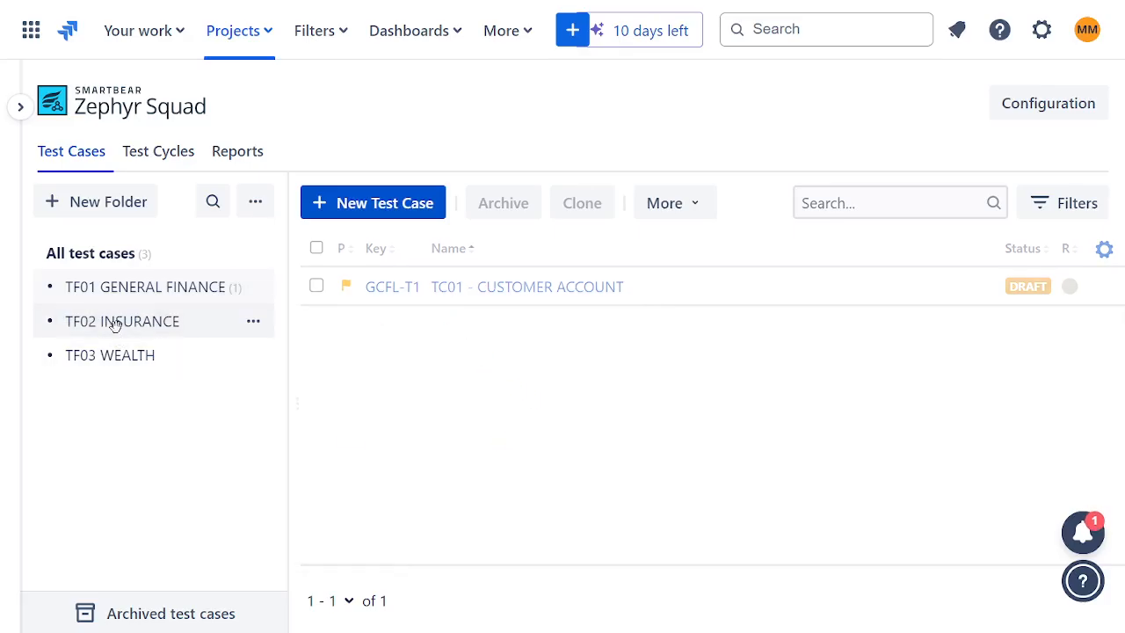
{"action": "left_click", "coordinate": [123, 206]}
{"action": "left_click", "coordinate": [260, 400]}
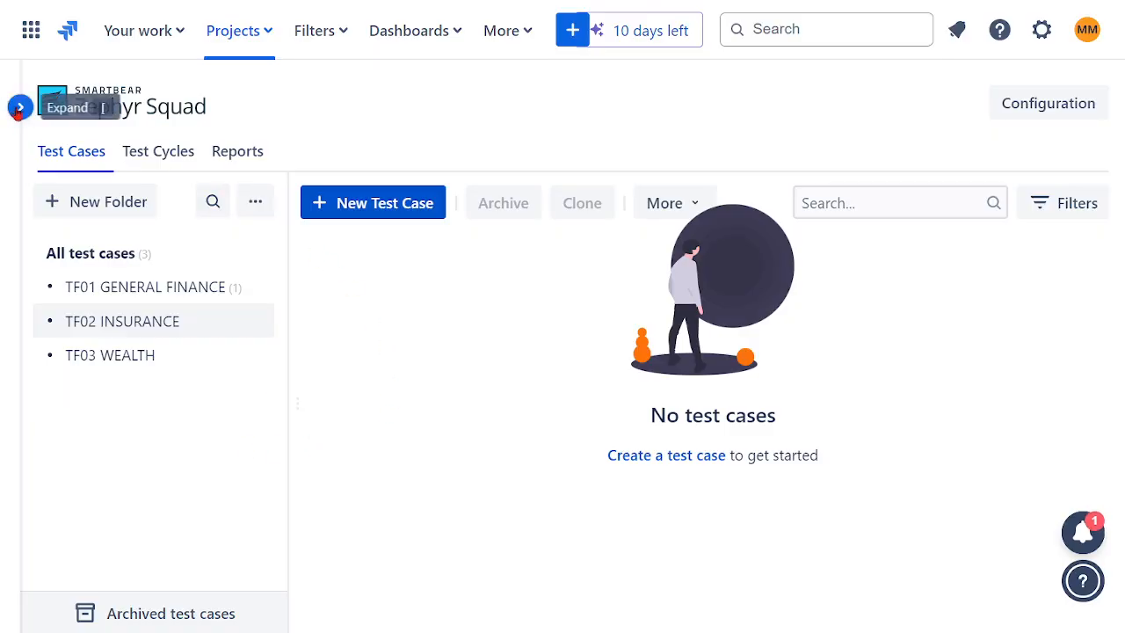
{"action": "left_click", "coordinate": [20, 106]}
{"action": "left_click", "coordinate": [116, 524]}
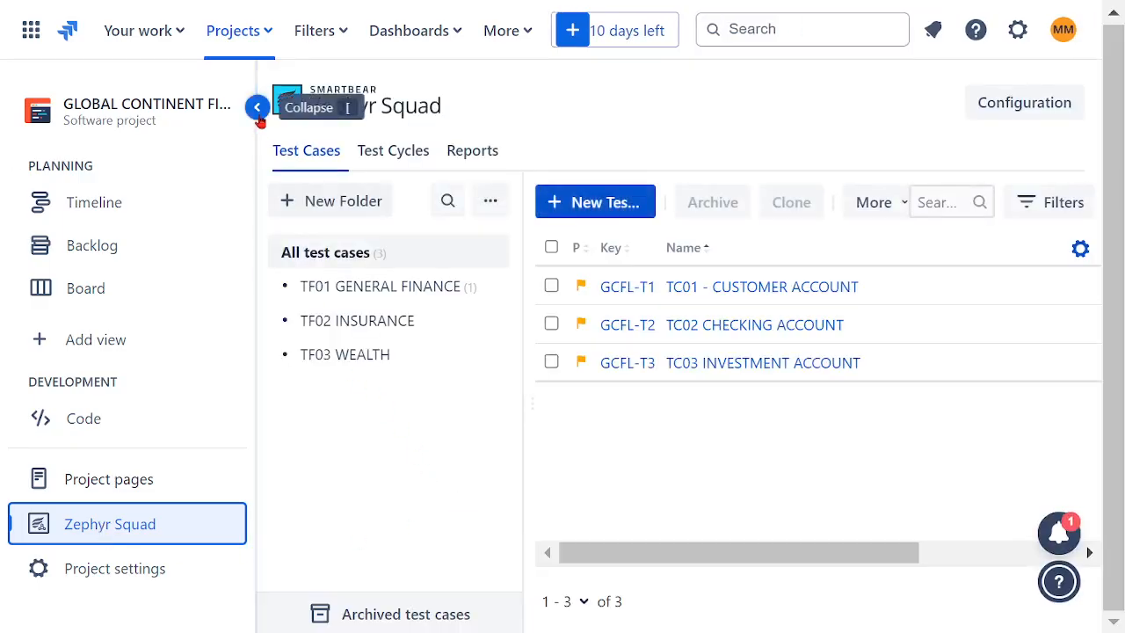
{"action": "left_click", "coordinate": [256, 106]}
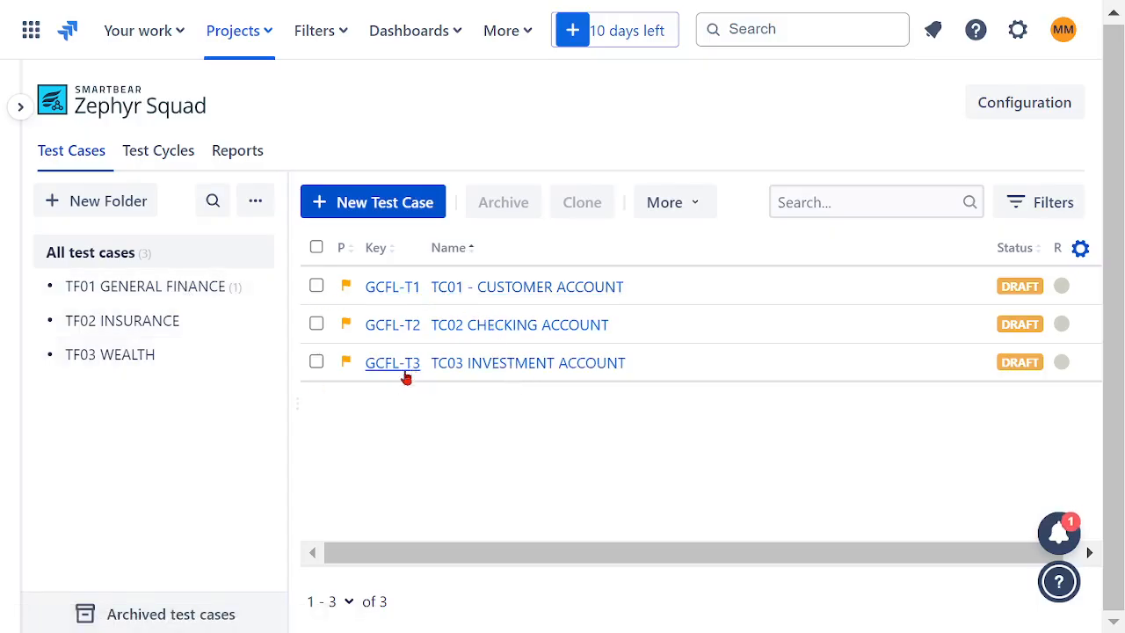
- Move test cases TC01, TC02 and TC03 together into the TF01 GENERAL FINANCE folder and open that folder
{"action": "left_click", "coordinate": [316, 287]}
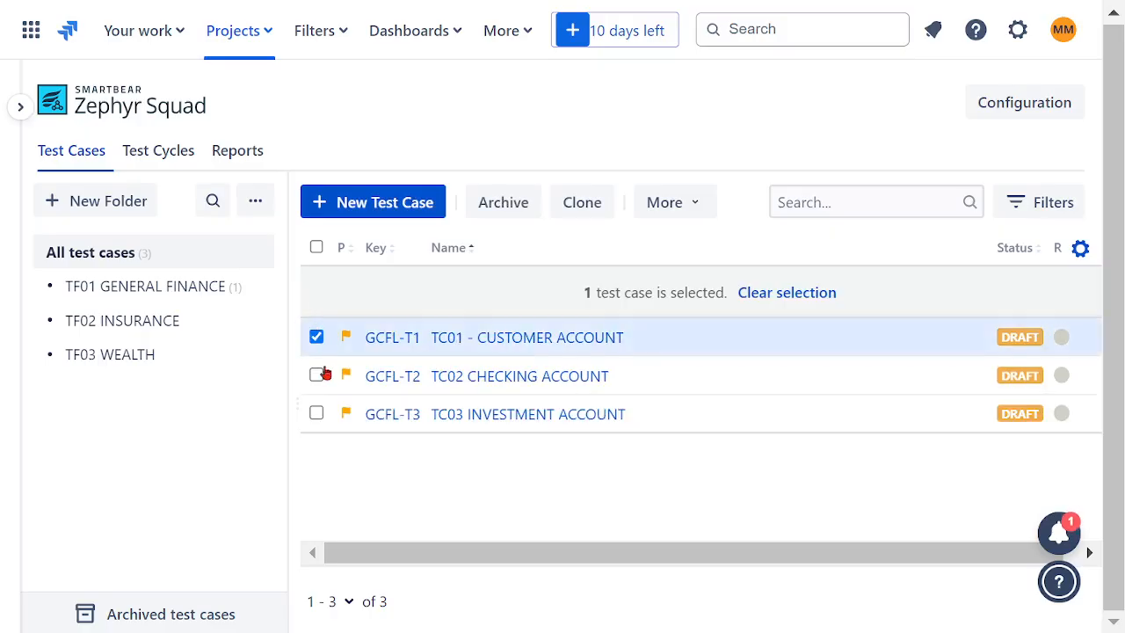
{"action": "left_click", "coordinate": [316, 377]}
{"action": "left_click", "coordinate": [316, 414]}
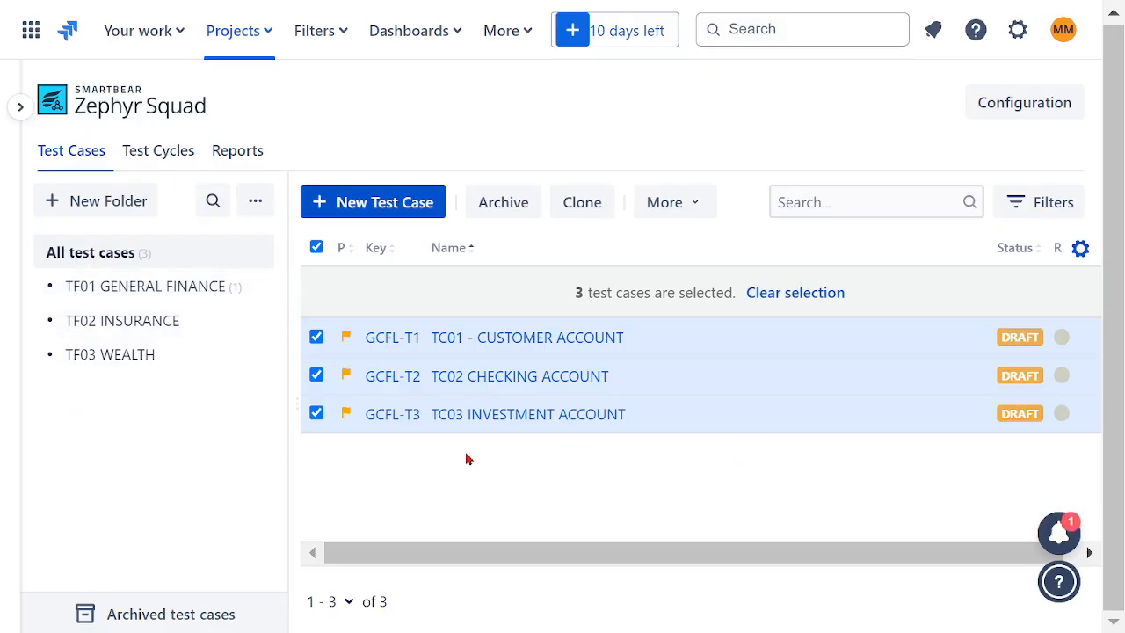
{"action": "key", "text": "Tab"}
{"action": "key", "text": "Tab"}
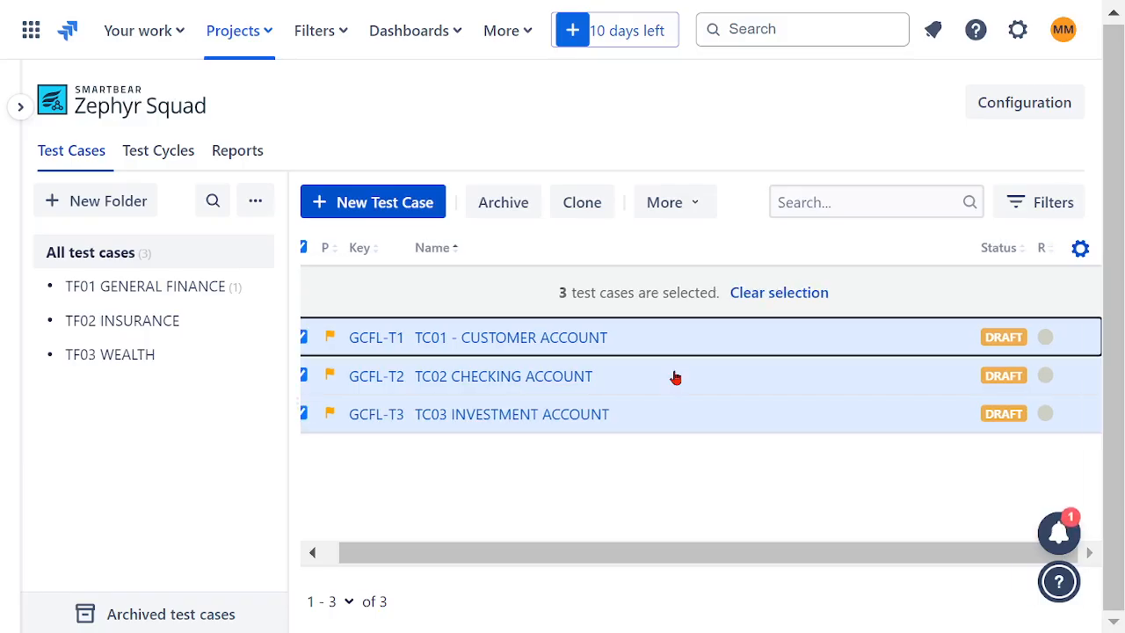
{"action": "left_click_drag", "start_coordinate": [580, 552], "coordinate": [453, 563]}
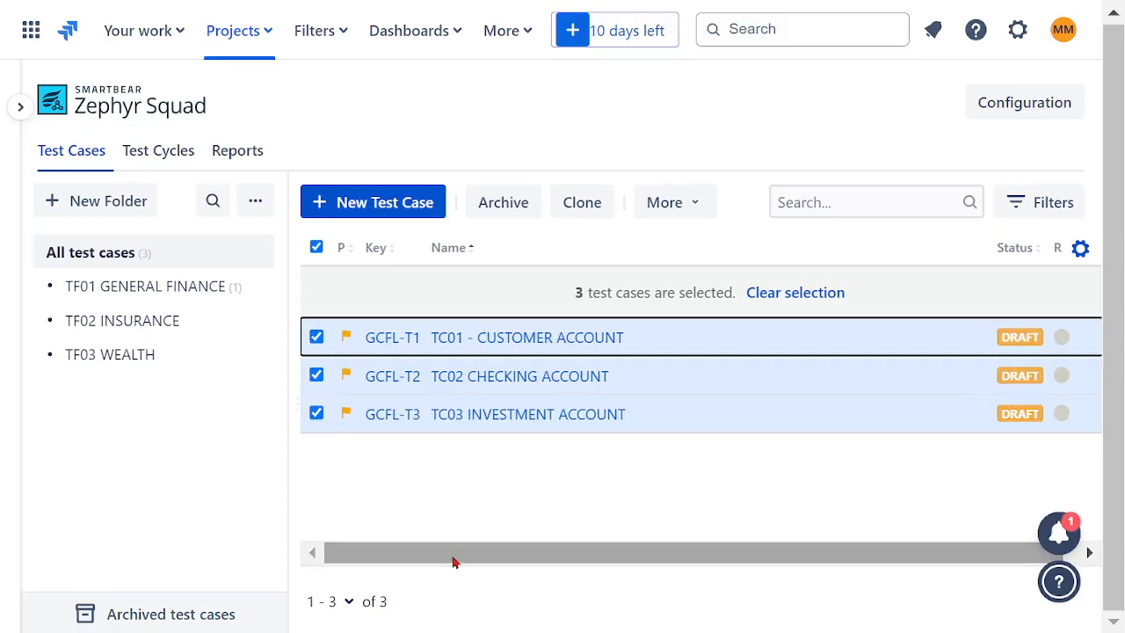
{"action": "left_click_drag", "start_coordinate": [774, 344], "coordinate": [196, 290]}
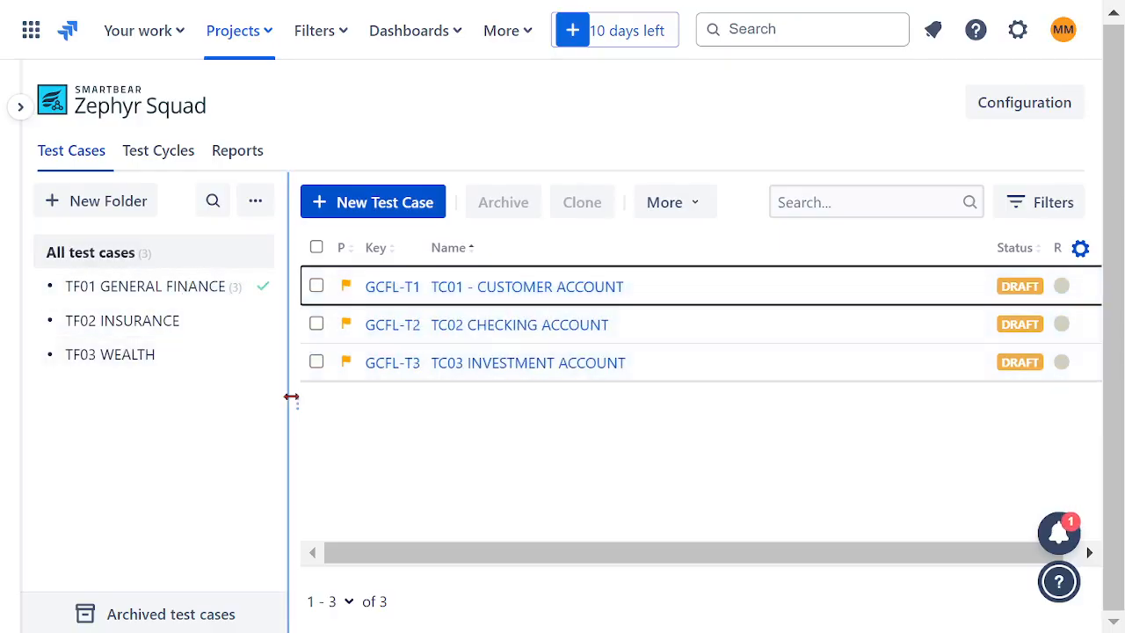
{"action": "left_click", "coordinate": [151, 285]}
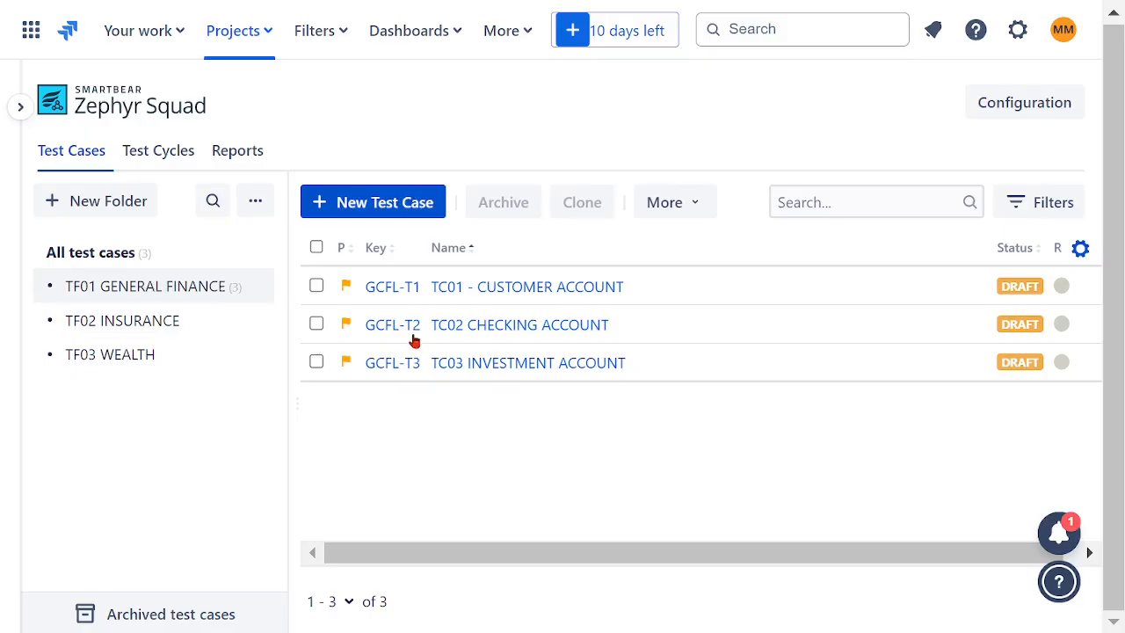
- Start a new test case in the TF02 INSURANCE folder and name it TC04 HOME INSURANCE
{"action": "left_click", "coordinate": [110, 322]}
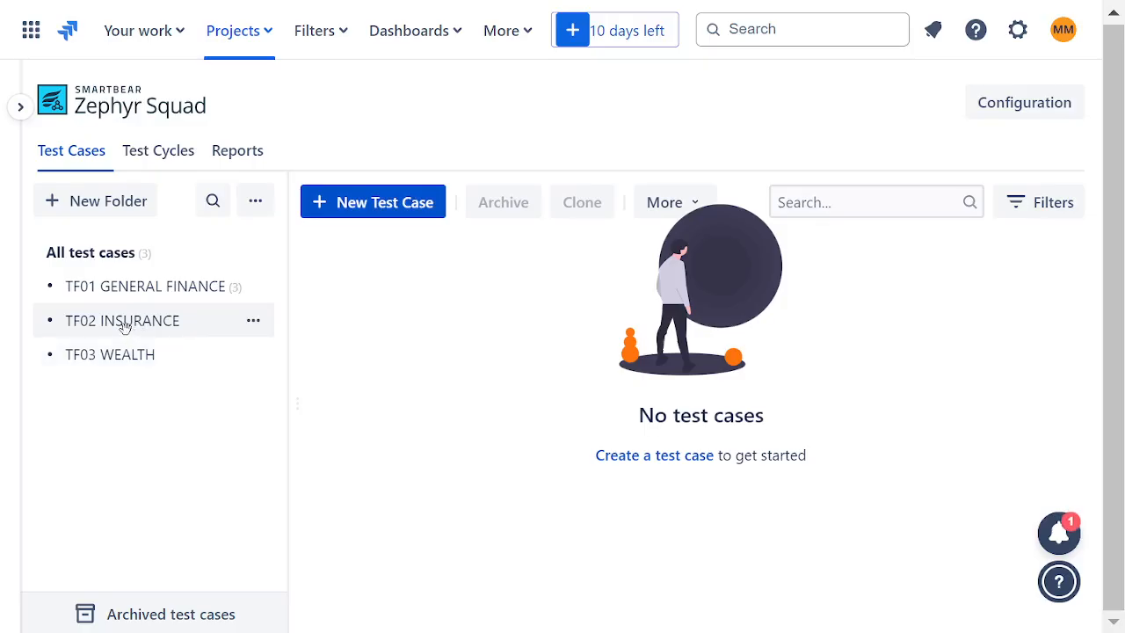
{"action": "left_click", "coordinate": [413, 213]}
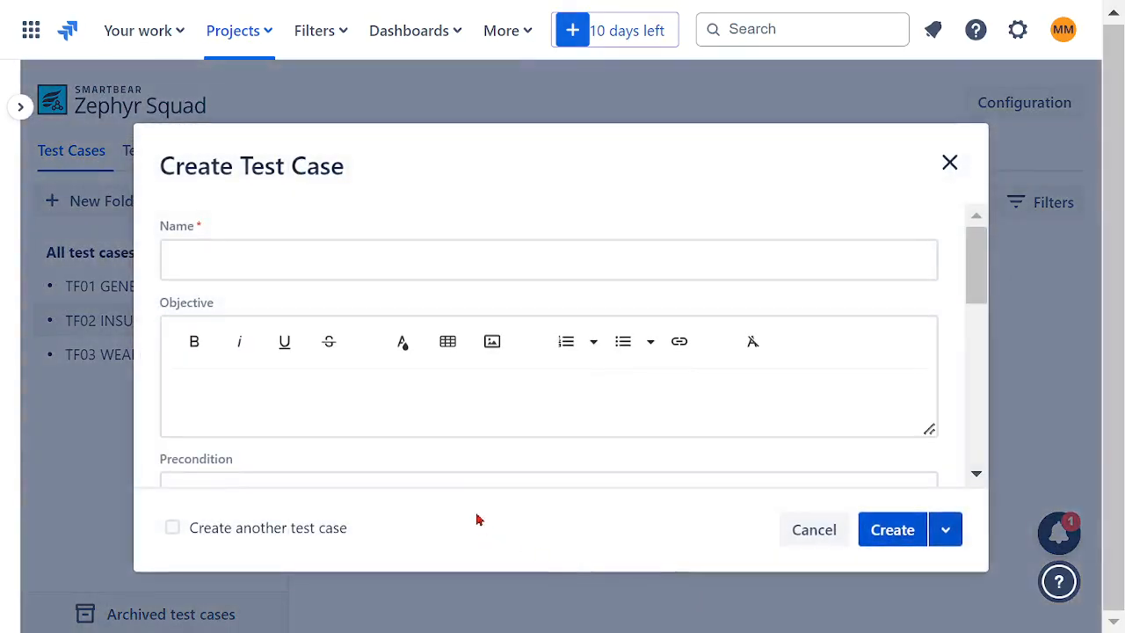
{"action": "left_click", "coordinate": [335, 273]}
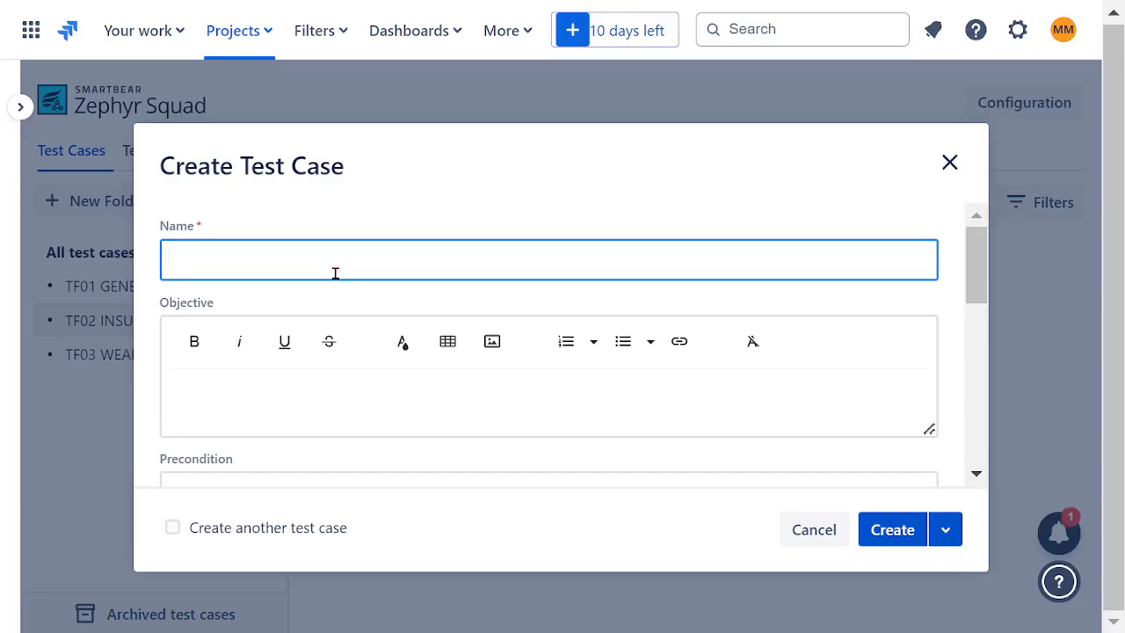
{"action": "type", "text": "TC04 HOM"}
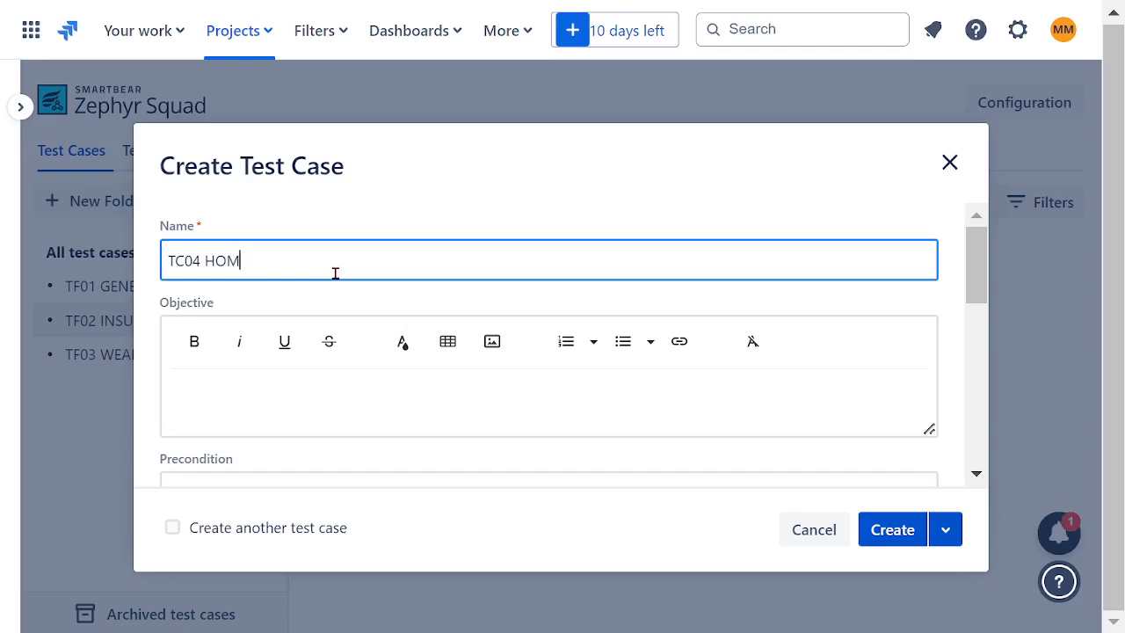
{"action": "type", "text": "E INSURANC"}
- Copy the name TC04 HOME INSURANCE into the objective in bold and create the test case
{"action": "left_click_drag", "start_coordinate": [370, 261], "coordinate": [95, 271]}
{"action": "key", "text": "ctrl+c"}
{"action": "left_click", "coordinate": [351, 400]}
{"action": "key", "text": "ctrl+v"}
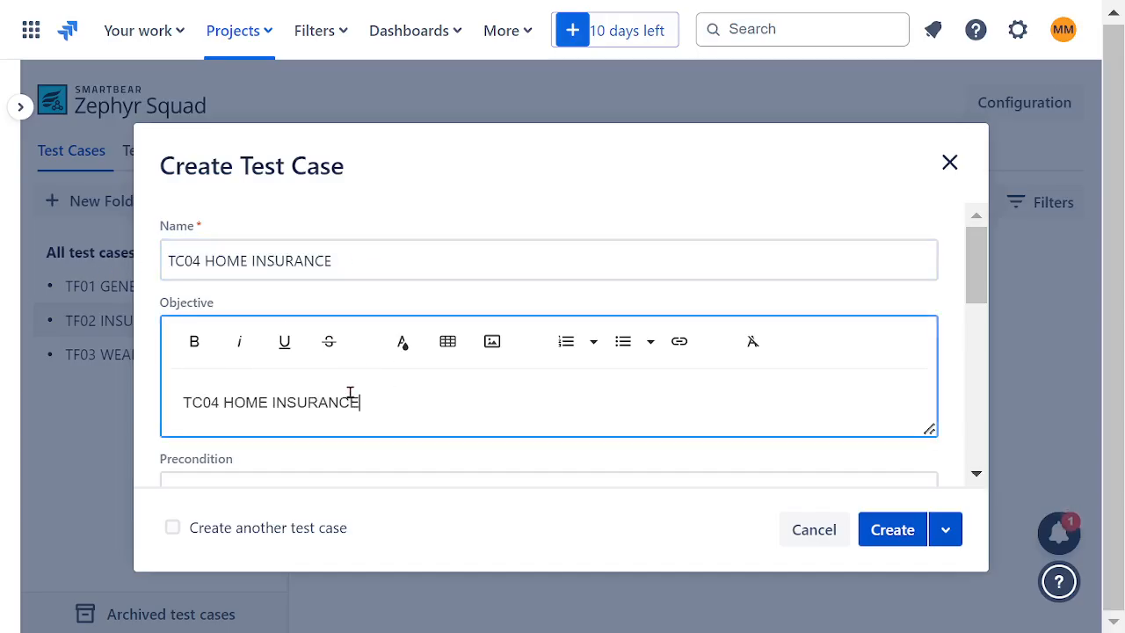
{"action": "left_click_drag", "start_coordinate": [362, 403], "coordinate": [175, 371]}
{"action": "key", "text": "ctrl+c"}
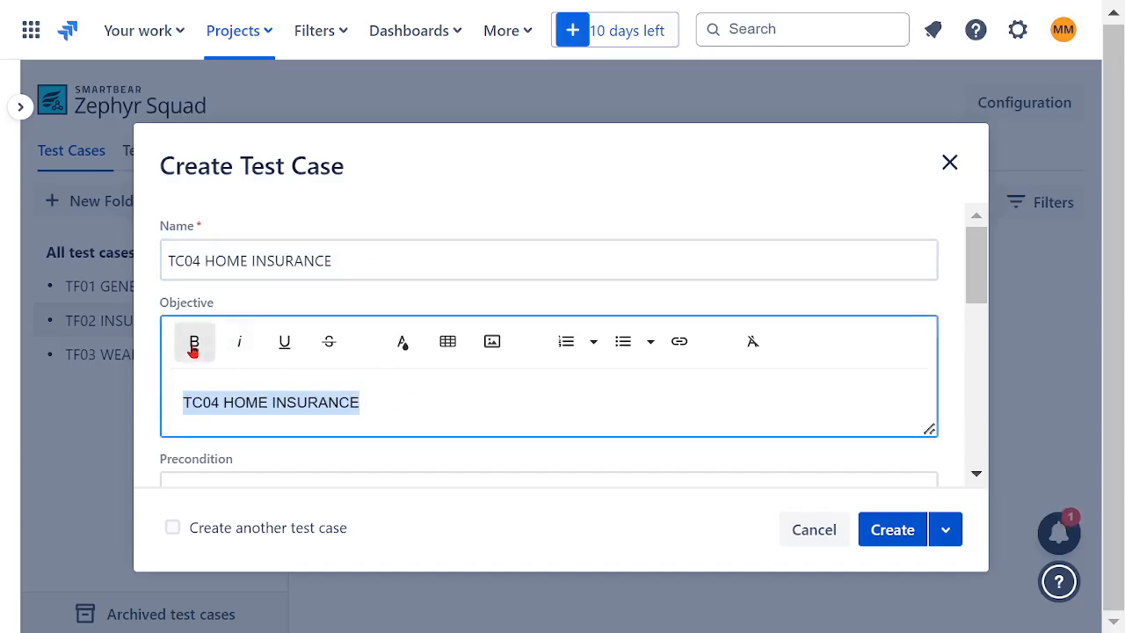
{"action": "left_click", "coordinate": [194, 342]}
{"action": "left_click", "coordinate": [899, 530]}
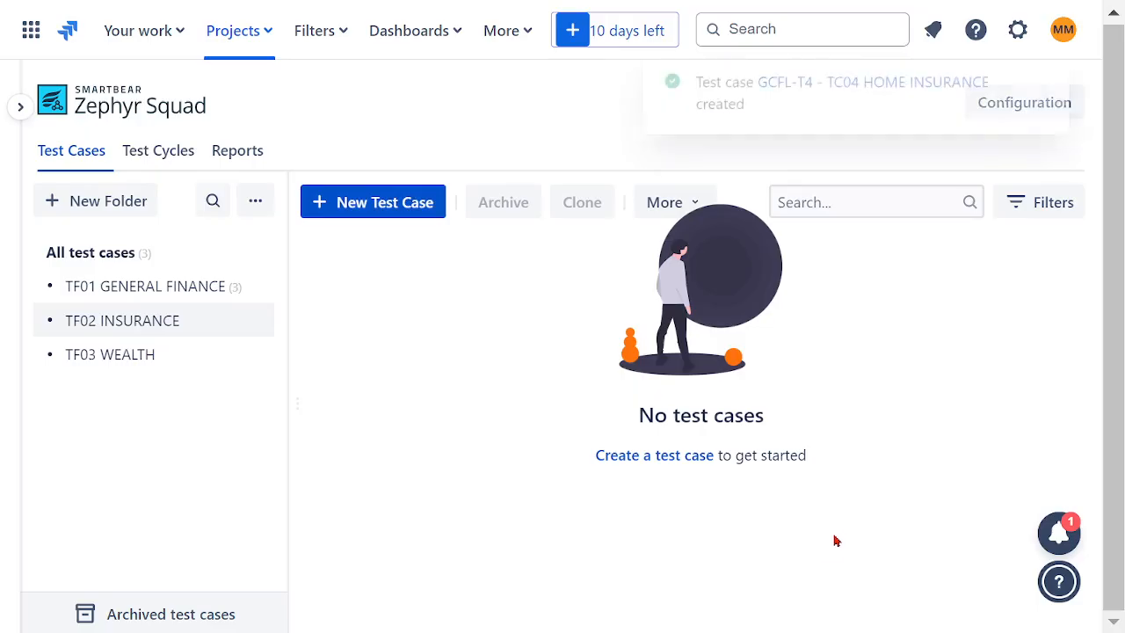
- Start another insurance test case, reusing the copied name but changing it to TC05 AUTO INSURANCE
{"action": "left_click", "coordinate": [378, 204]}
{"action": "left_click", "coordinate": [339, 254]}
{"action": "key", "text": "ctrl+v"}
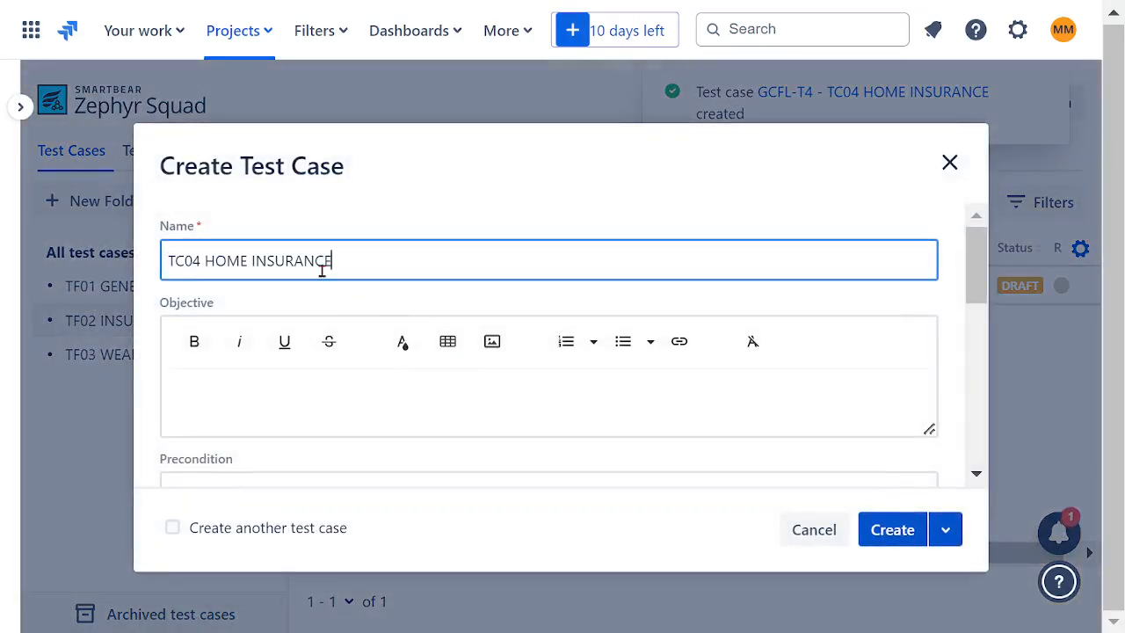
{"action": "left_click_drag", "start_coordinate": [202, 261], "coordinate": [195, 261]}
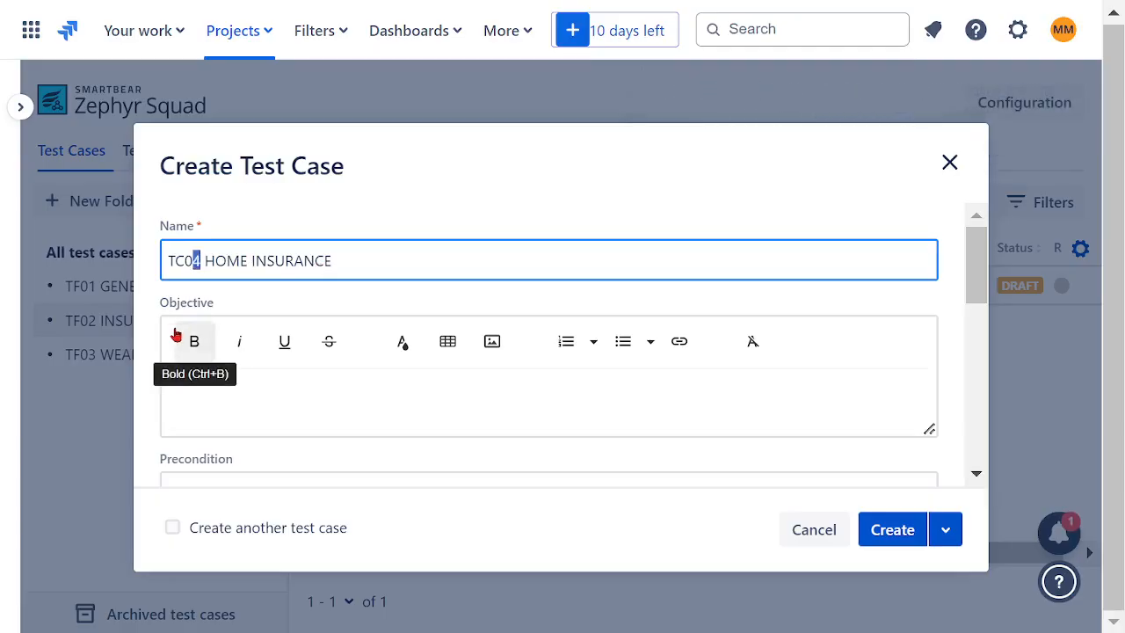
{"action": "double_click", "coordinate": [226, 261]}
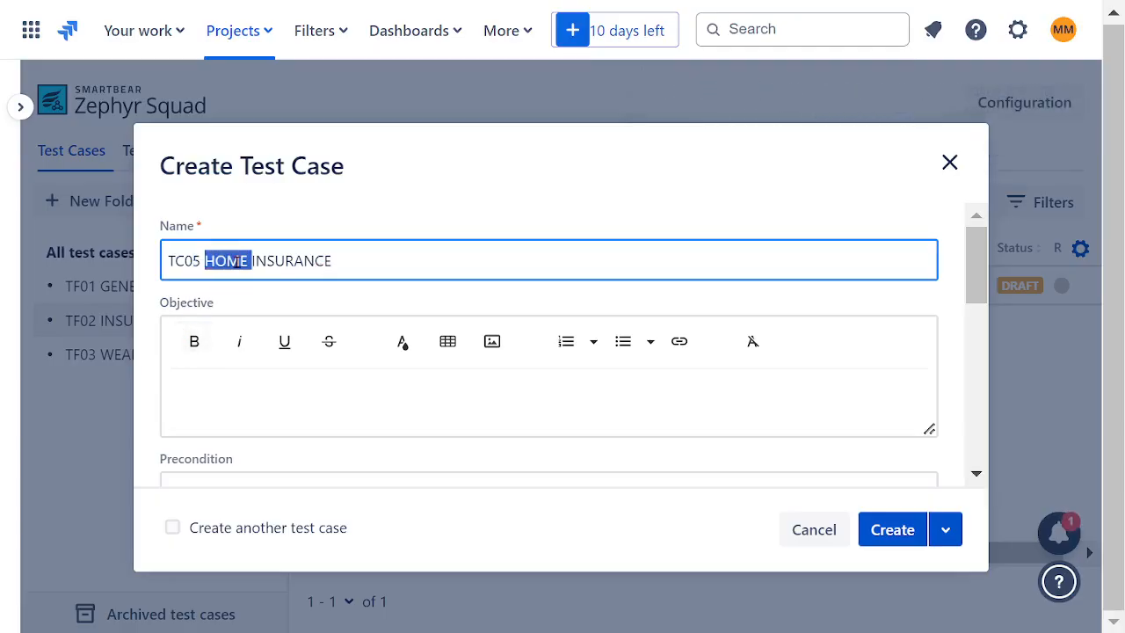
{"action": "type", "text": "AUTO"}
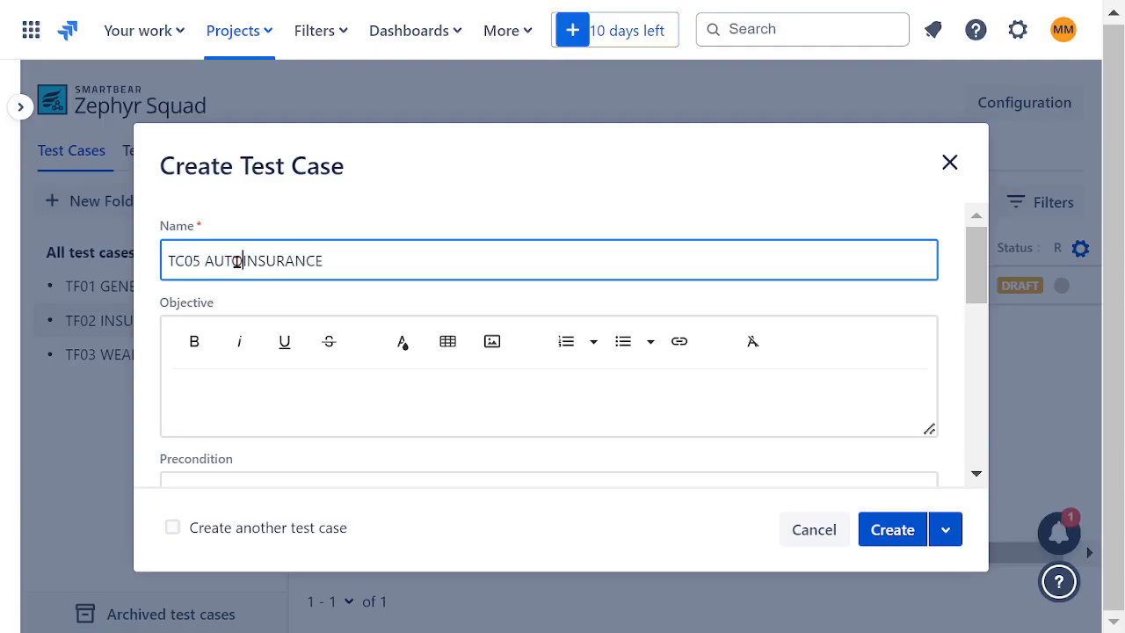
- Copy the name TC05 AUTO INSURANCE into the objective in bold and create the test case
{"action": "left_click_drag", "start_coordinate": [387, 262], "coordinate": [27, 255]}
{"action": "key", "text": "ctrl+c"}
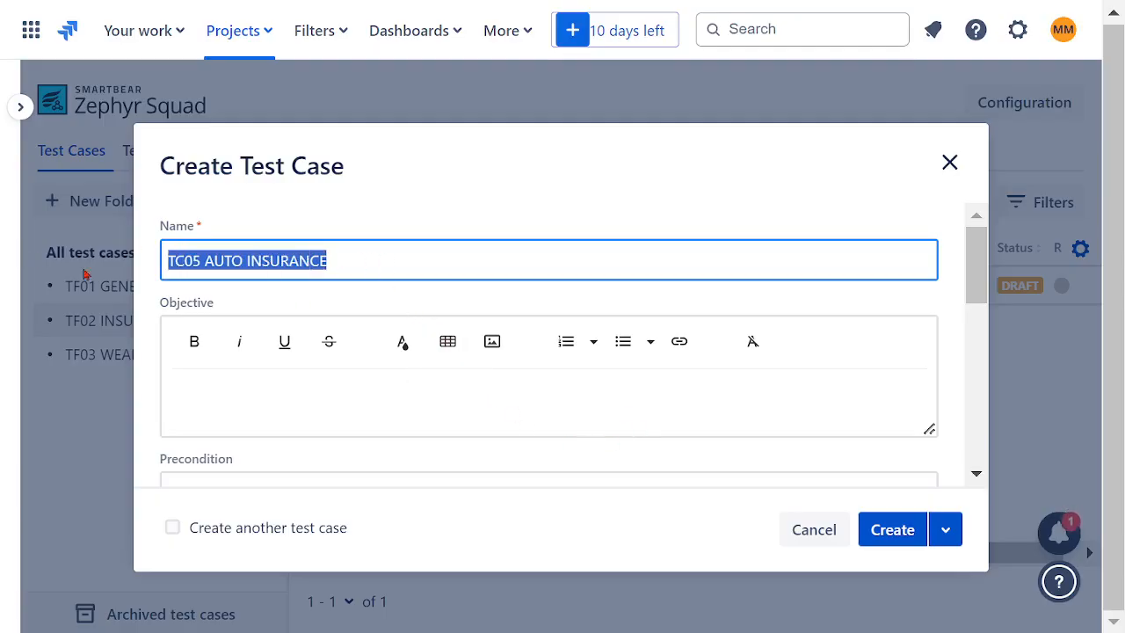
{"action": "left_click", "coordinate": [288, 406]}
{"action": "key", "text": "ctrl+v"}
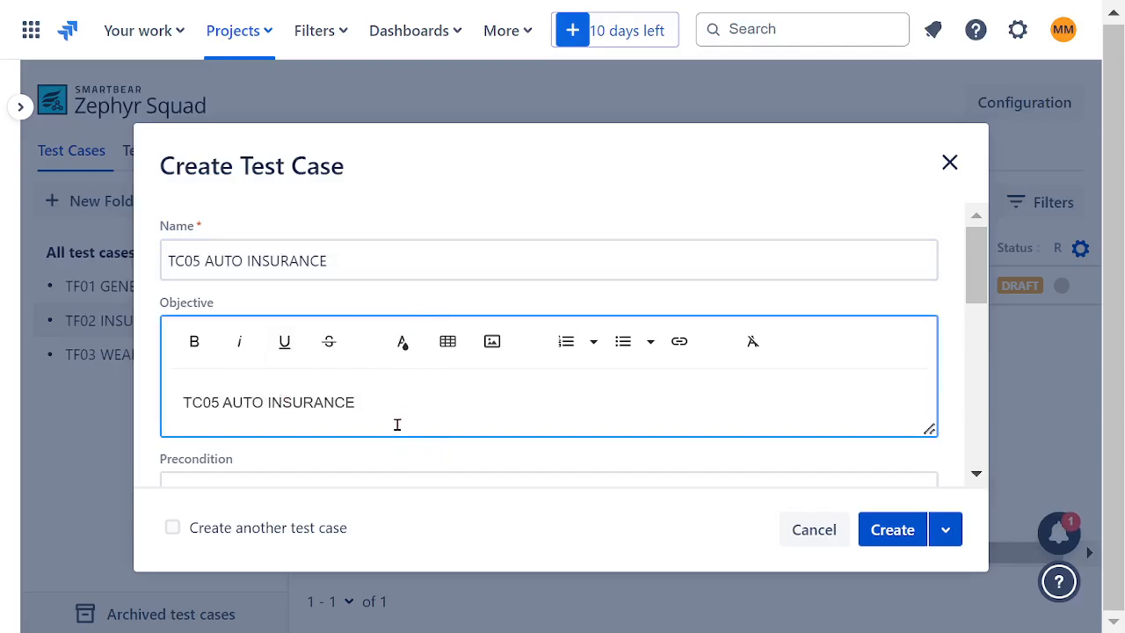
{"action": "left_click_drag", "start_coordinate": [389, 407], "coordinate": [116, 401]}
{"action": "key", "text": "ctrl+c"}
{"action": "left_click", "coordinate": [190, 351]}
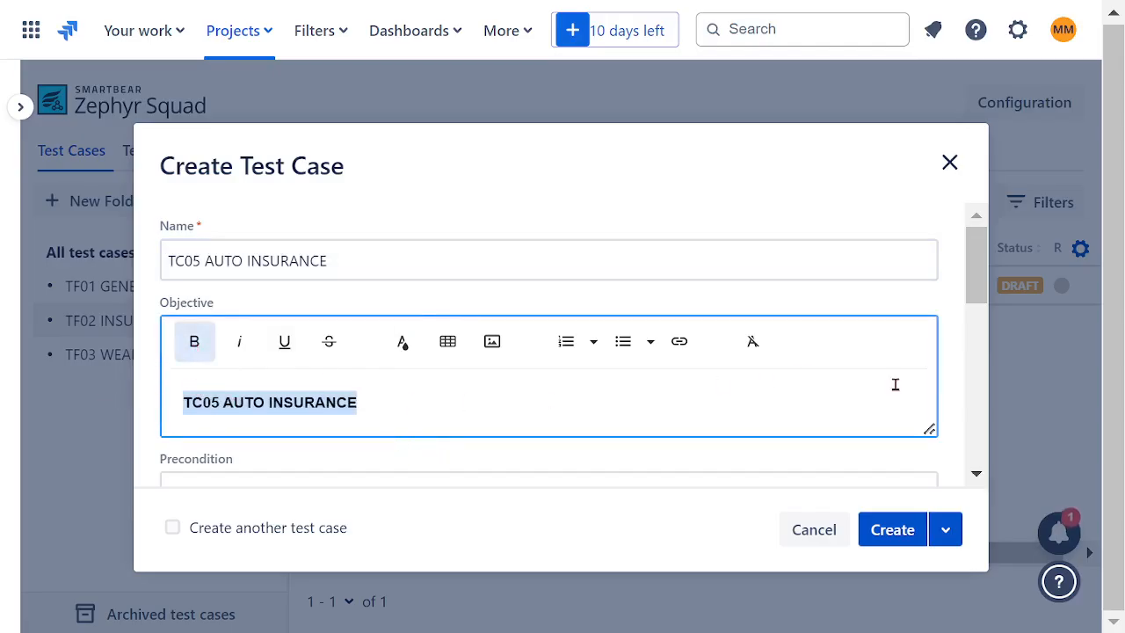
{"action": "left_click", "coordinate": [886, 529]}
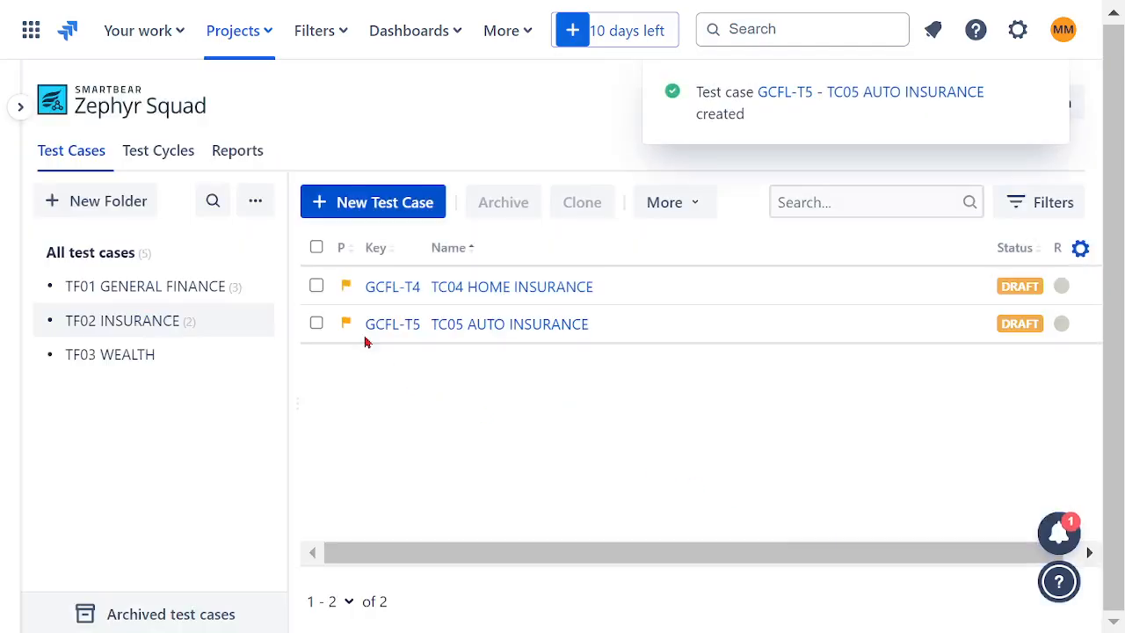
- Start another insurance test case, reusing the copied name but changing it to TC06 HOME & AUTO INSURANCE
{"action": "left_click", "coordinate": [342, 203]}
{"action": "left_click", "coordinate": [243, 259]}
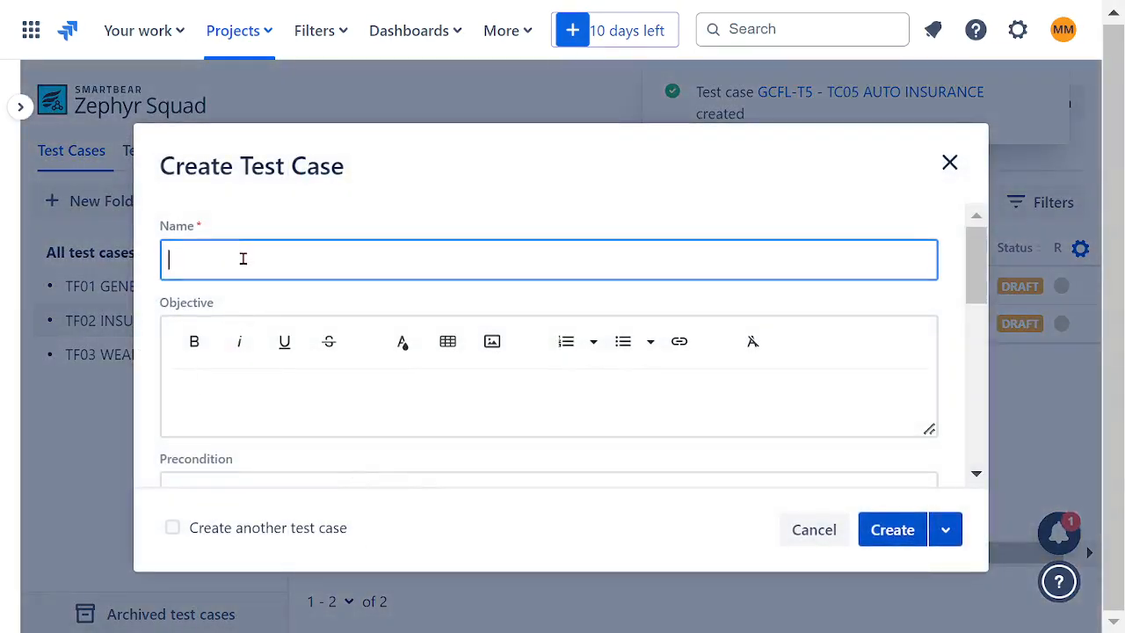
{"action": "key", "text": "ctrl+v"}
{"action": "left_click", "coordinate": [201, 261]}
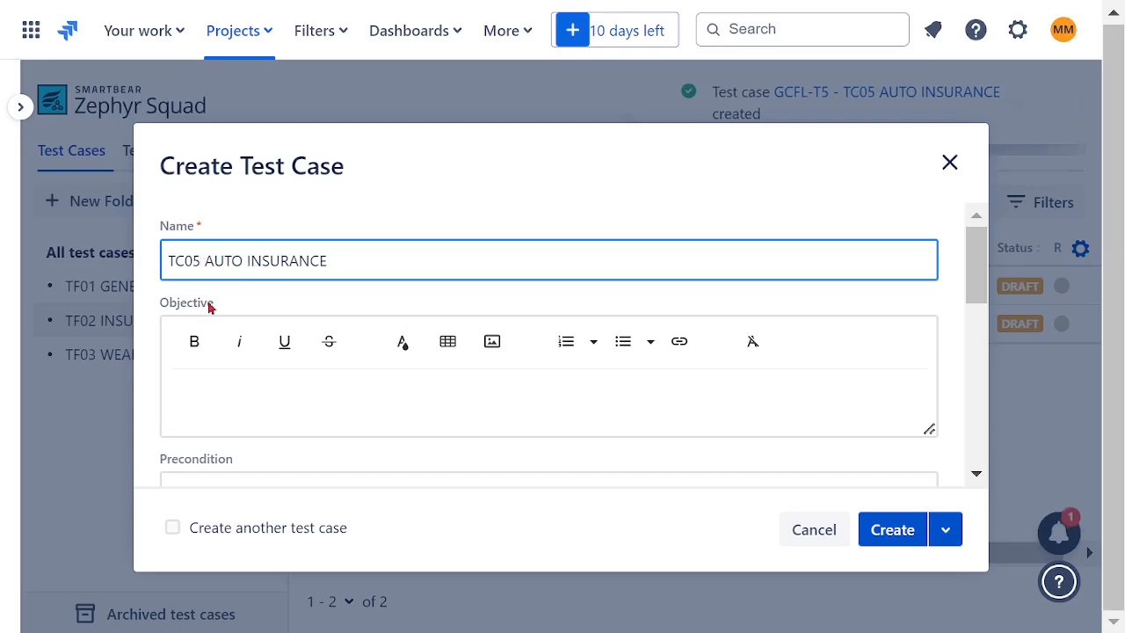
{"action": "key", "text": "BackSpace"}
{"action": "type", "text": "6"}
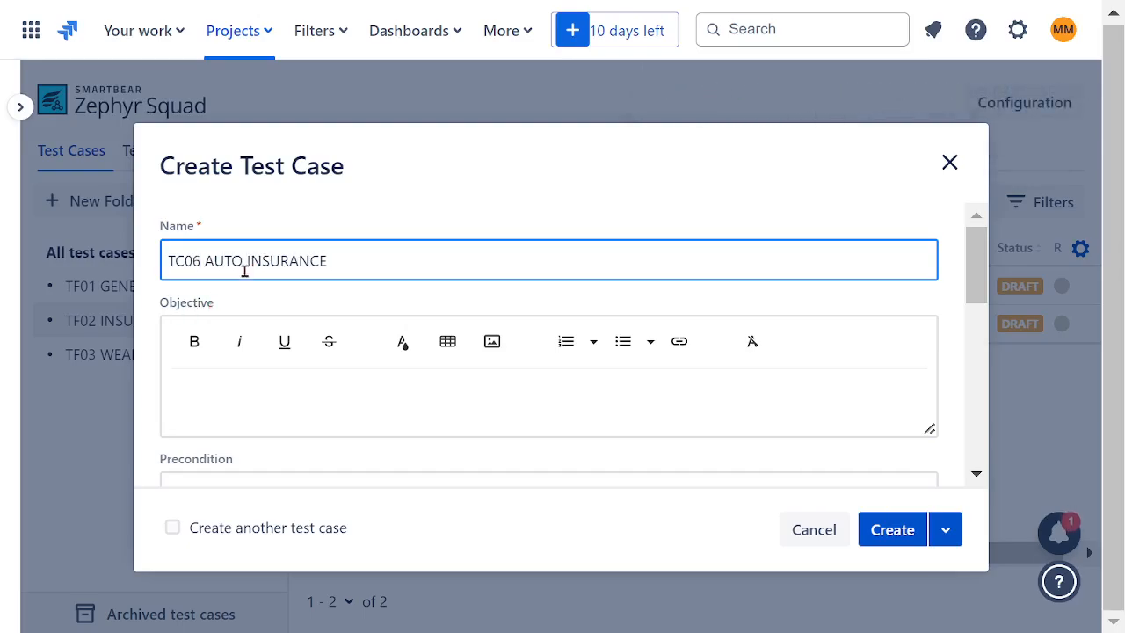
{"action": "double_click", "coordinate": [223, 254]}
{"action": "left_click", "coordinate": [249, 264]}
- Add the word BUNDLE before INSURANCE in the test case name, giving TC06 HOME & AUTO BUNDLE INSURANCE
{"action": "type", "text": "HOME &"}
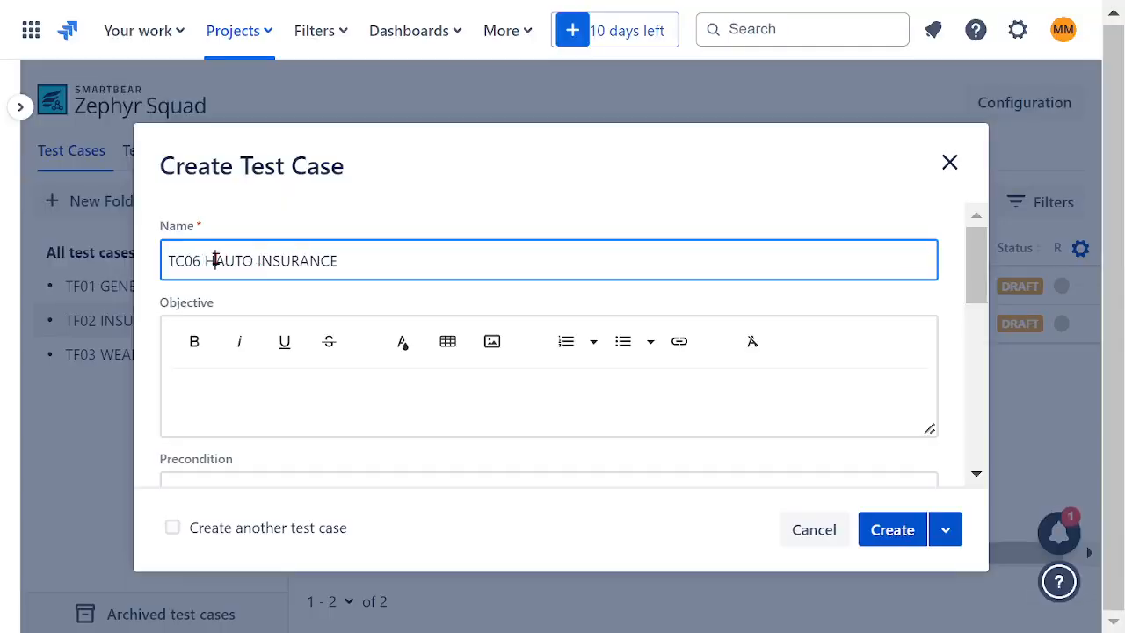
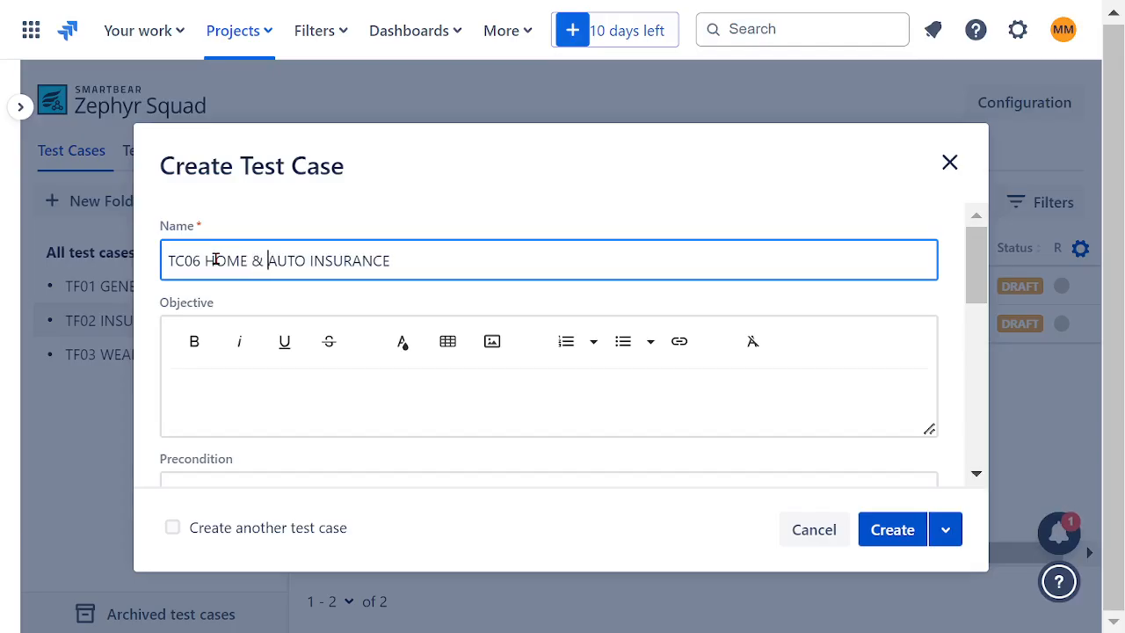
- Add the word BUNDLE before INSURANCE in the test case name, giving TC06 HOME & AUTO BUNDLE INSURANCE
{"action": "left_click", "coordinate": [314, 261]}
{"action": "type", "text": "BUNDL"}
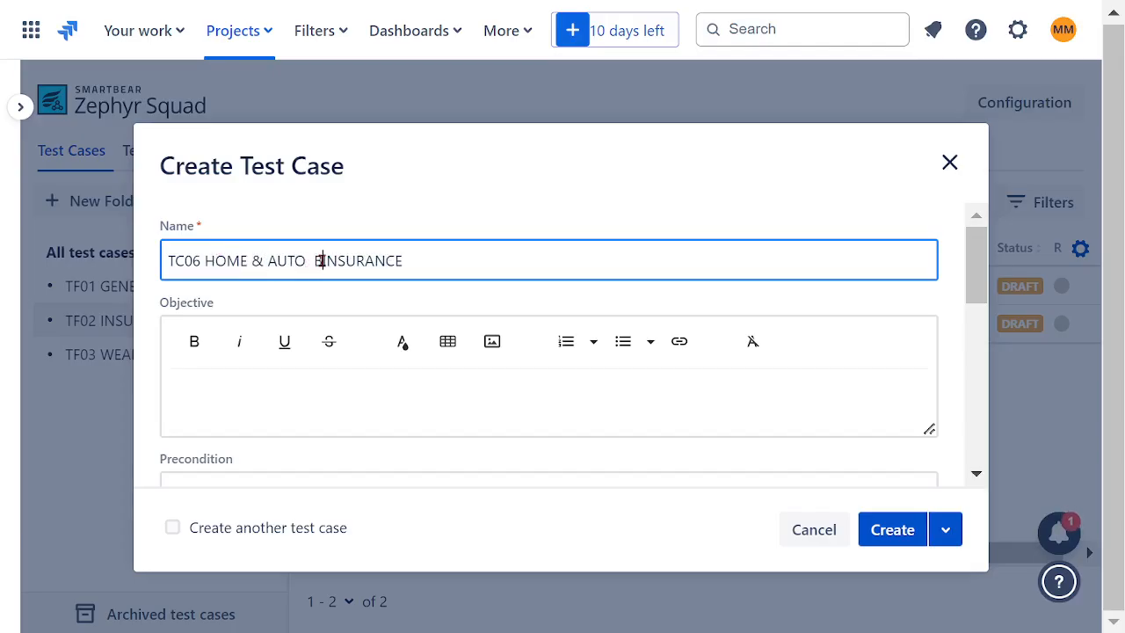
{"action": "type", "text": "E"}
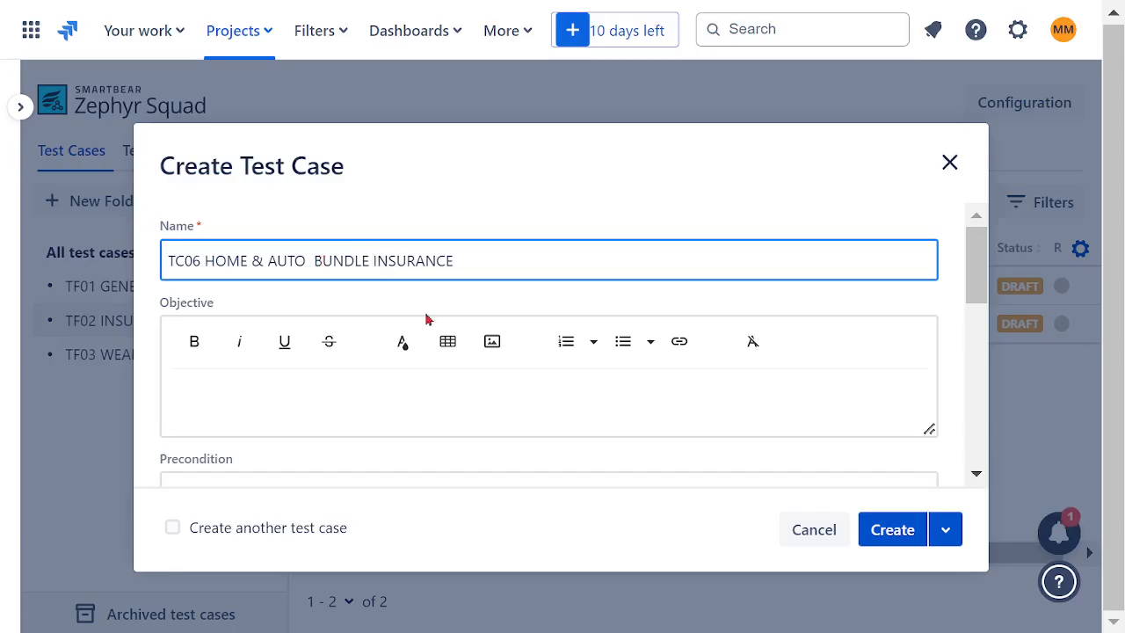
- Copy the name TC06 HOME & AUTO BUNDLE INSURANCE into the objective in bold and create the test case
{"action": "left_click_drag", "start_coordinate": [505, 265], "coordinate": [50, 257]}
{"action": "key", "text": "ctrl+c"}
{"action": "left_click", "coordinate": [326, 407]}
{"action": "key", "text": "ctrl+v"}
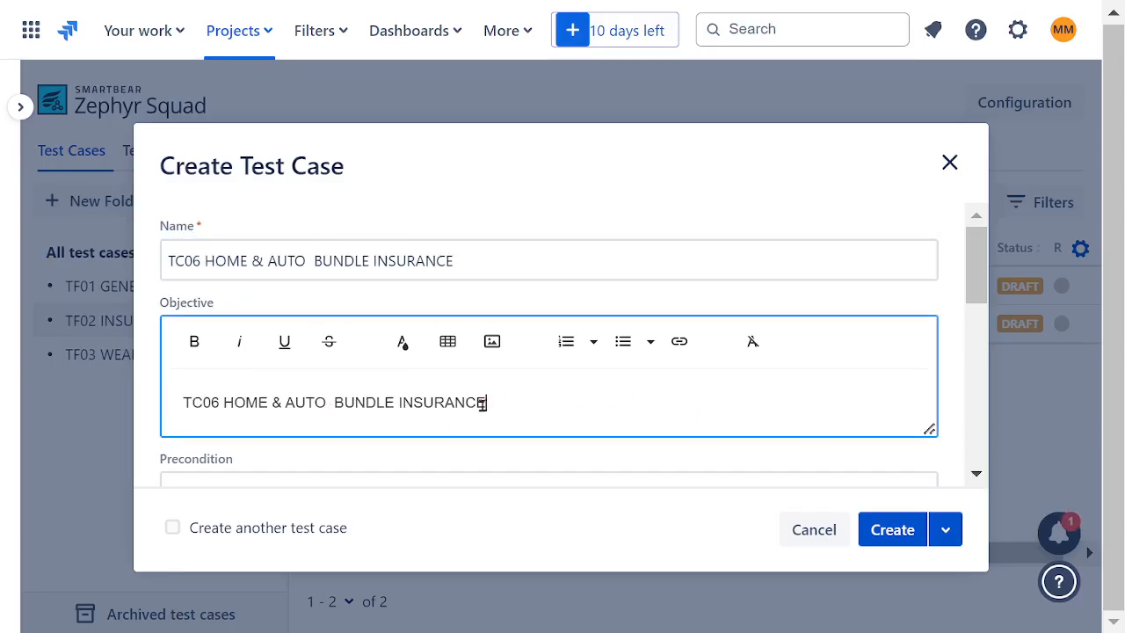
{"action": "left_click_drag", "start_coordinate": [482, 403], "coordinate": [100, 400]}
{"action": "key", "text": "ctrl+c"}
{"action": "left_click", "coordinate": [195, 341]}
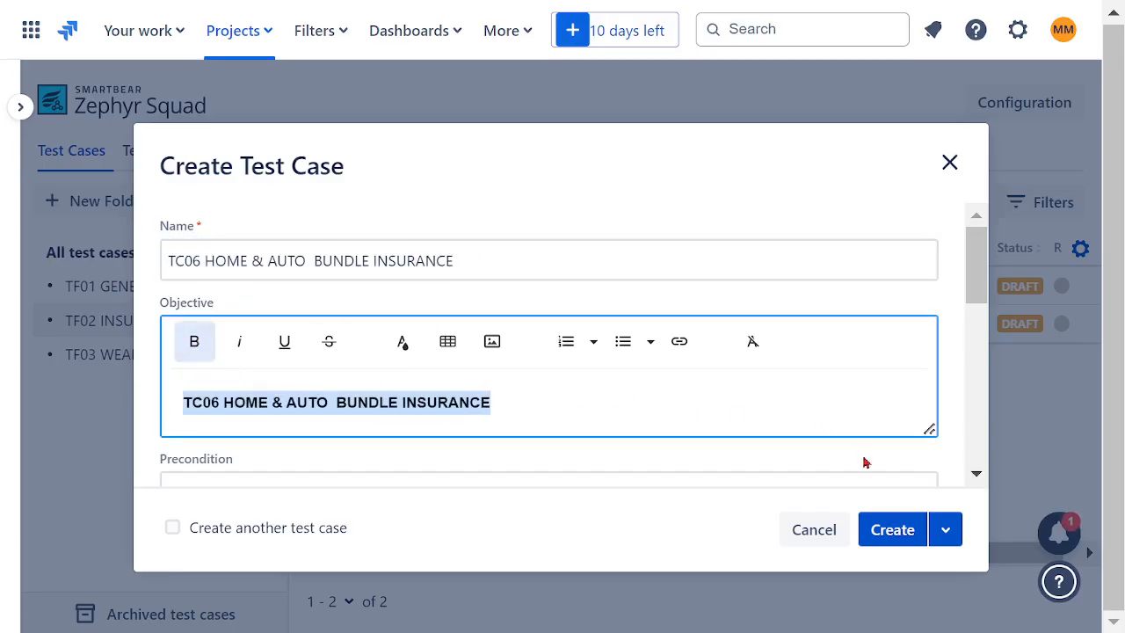
{"action": "left_click", "coordinate": [877, 523]}
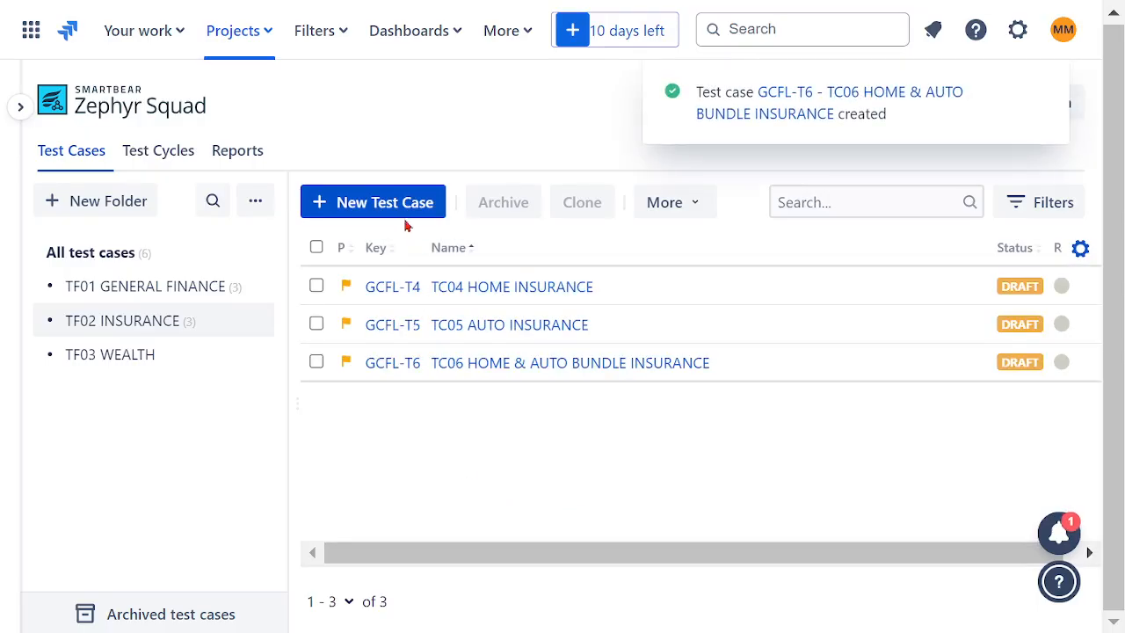
- Start another insurance test case, reusing the copied name but changing it to TC07 FAMILY MEMBERS HEALTH INSURANCE
{"action": "left_click", "coordinate": [364, 206]}
{"action": "left_click", "coordinate": [267, 272]}
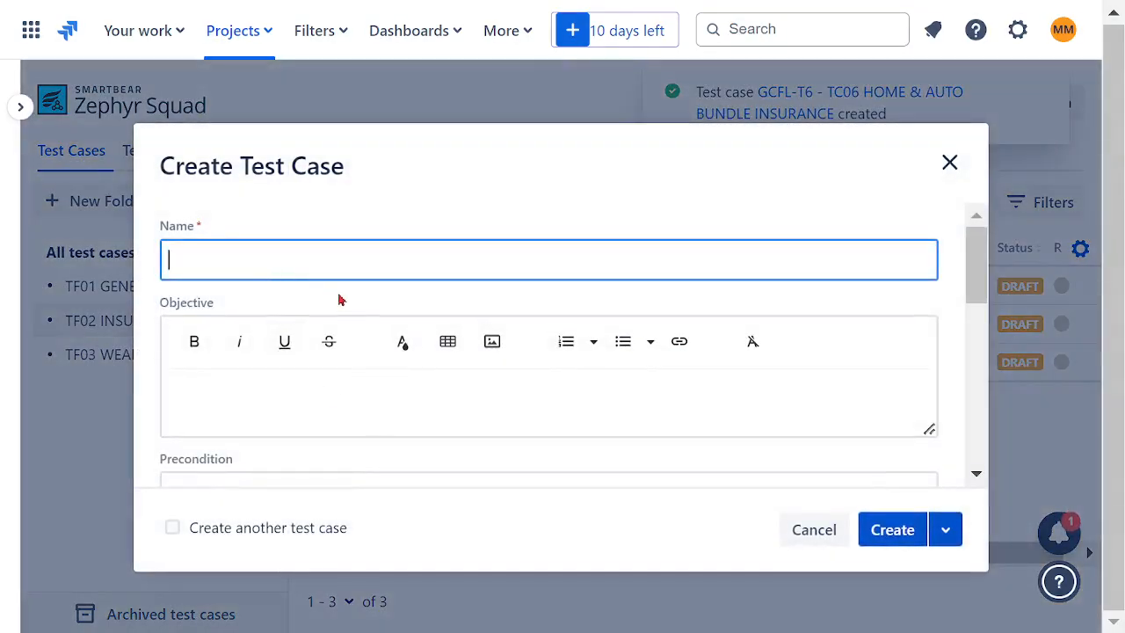
{"action": "key", "text": "ctrl+v"}
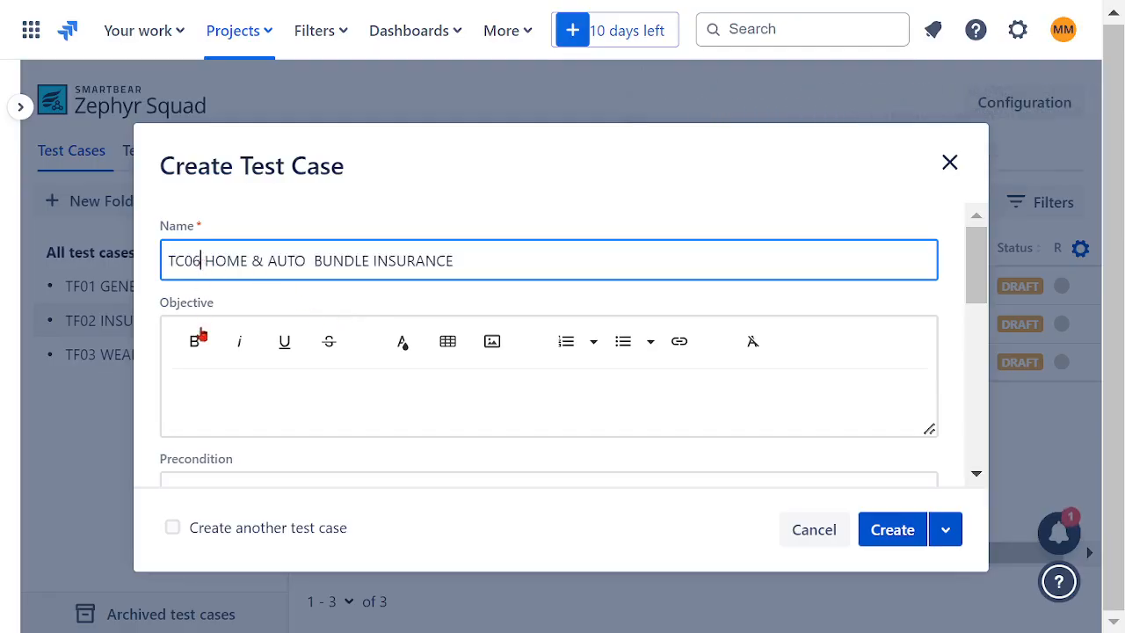
{"action": "key", "text": "BackSpace"}
{"action": "type", "text": "7"}
{"action": "left_click_drag", "start_coordinate": [373, 263], "coordinate": [209, 261]}
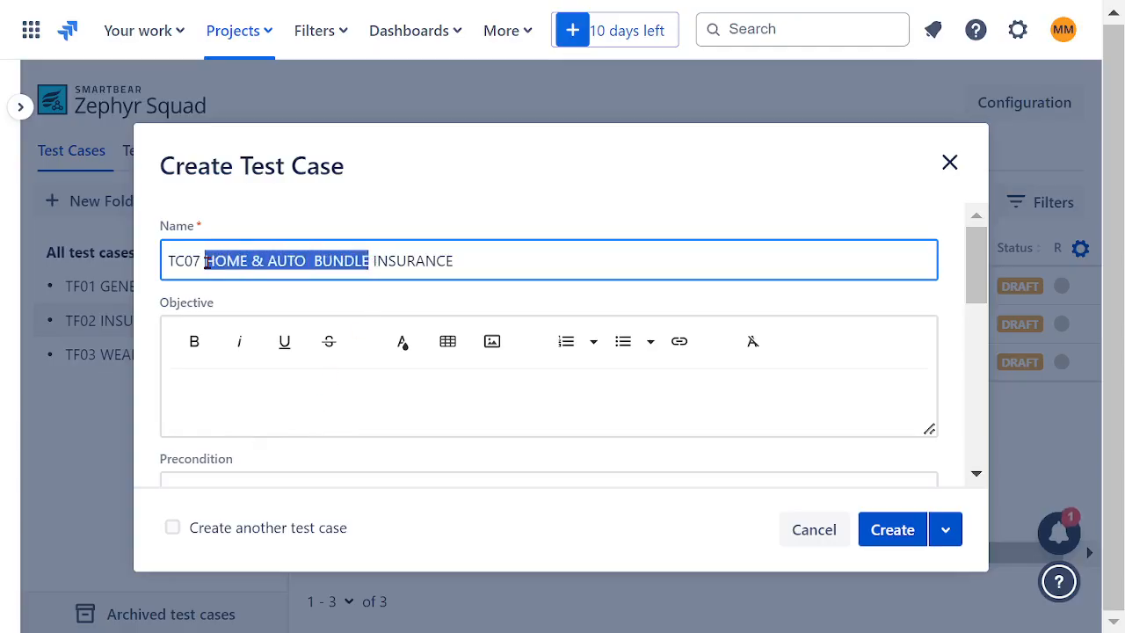
{"action": "type", "text": "L"}
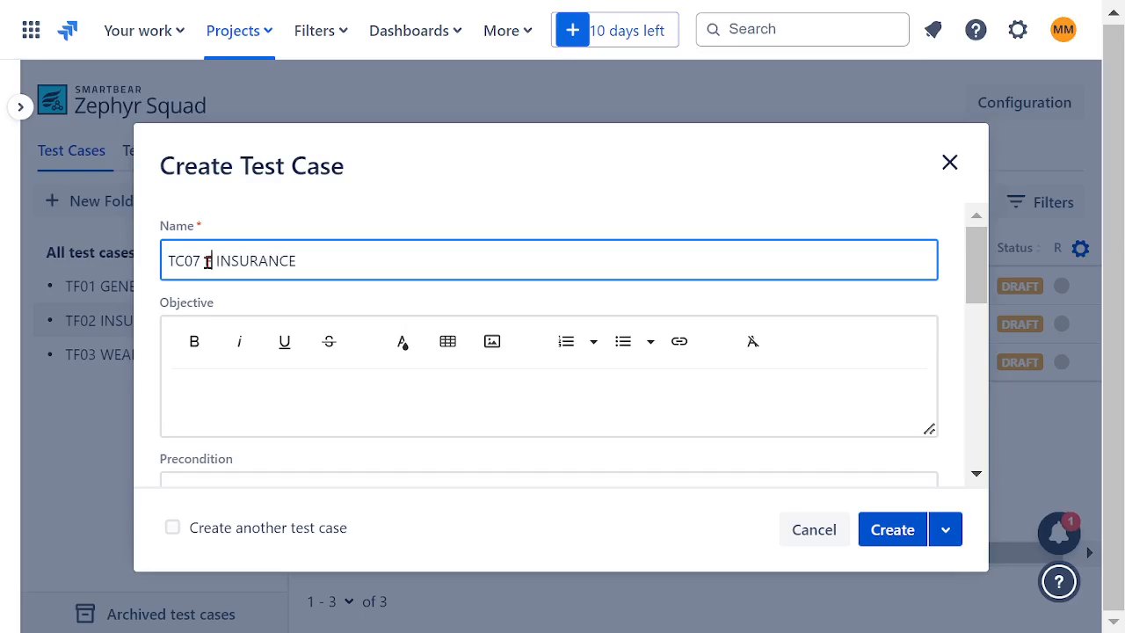
{"action": "type", "text": "AMILY "}
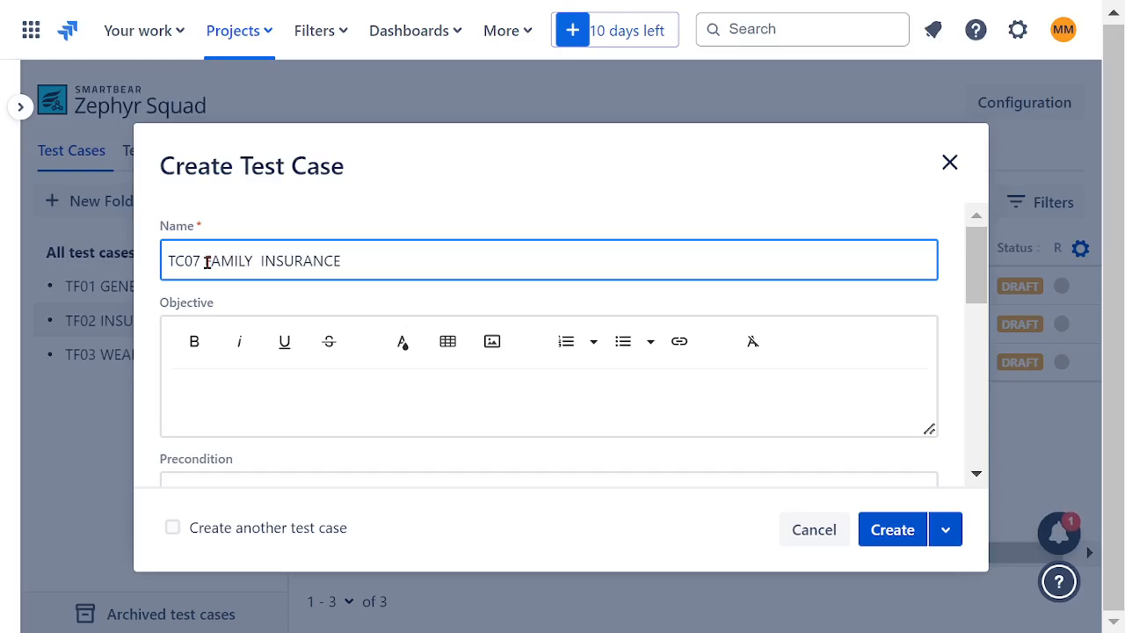
{"action": "type", "text": "MEMBERS"}
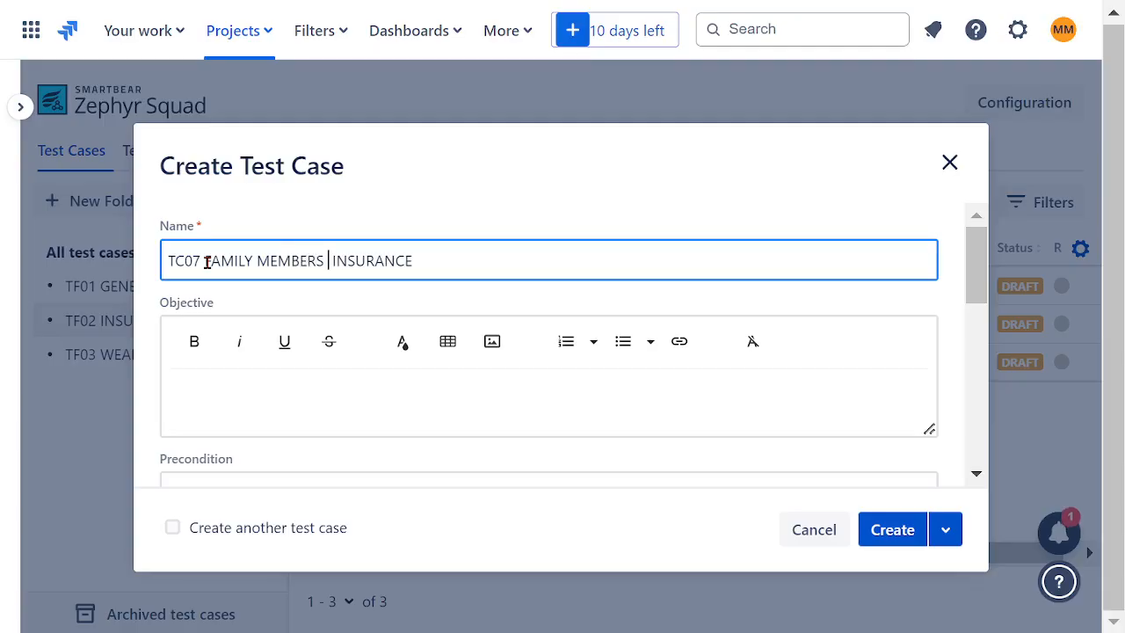
{"action": "type", "text": " HEALTH"}
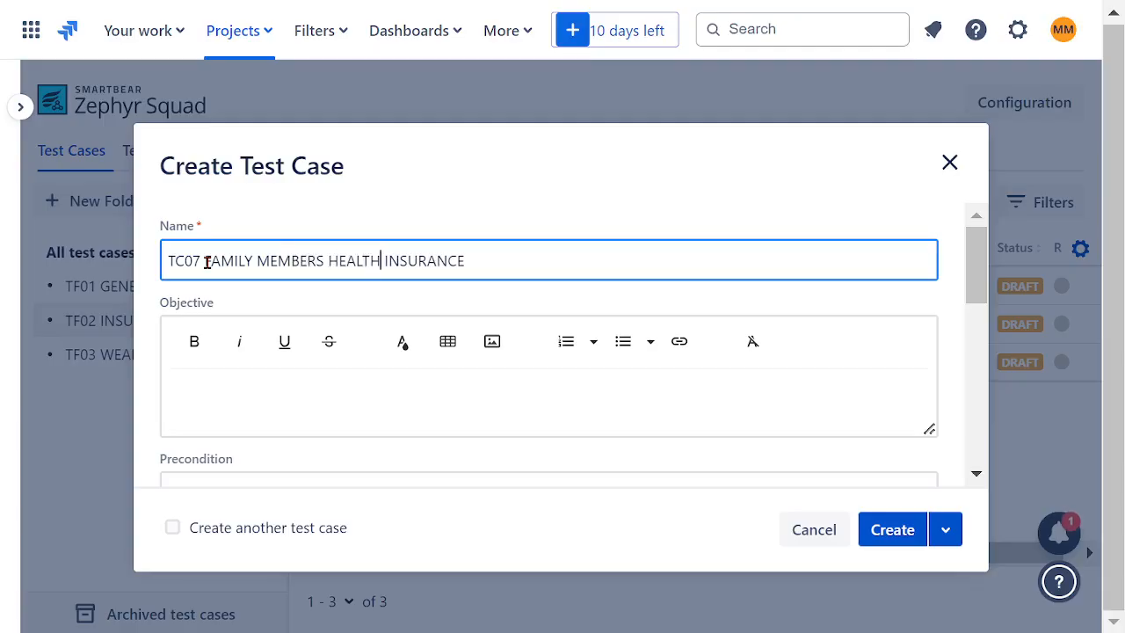
- Copy the name TC07 FAMILY MEMBERS HEALTH INSURANCE into the objective in bold and create the test case
{"action": "mouse_move", "coordinate": [491, 266]}
{"action": "left_mouse_down"}
{"action": "mouse_move", "coordinate": [216, 257]}
{"action": "mouse_move", "coordinate": [151, 269]}
{"action": "left_mouse_up"}
{"action": "key", "text": "ctrl+c"}
{"action": "left_click", "coordinate": [324, 381]}
{"action": "key", "text": "ctrl+v"}
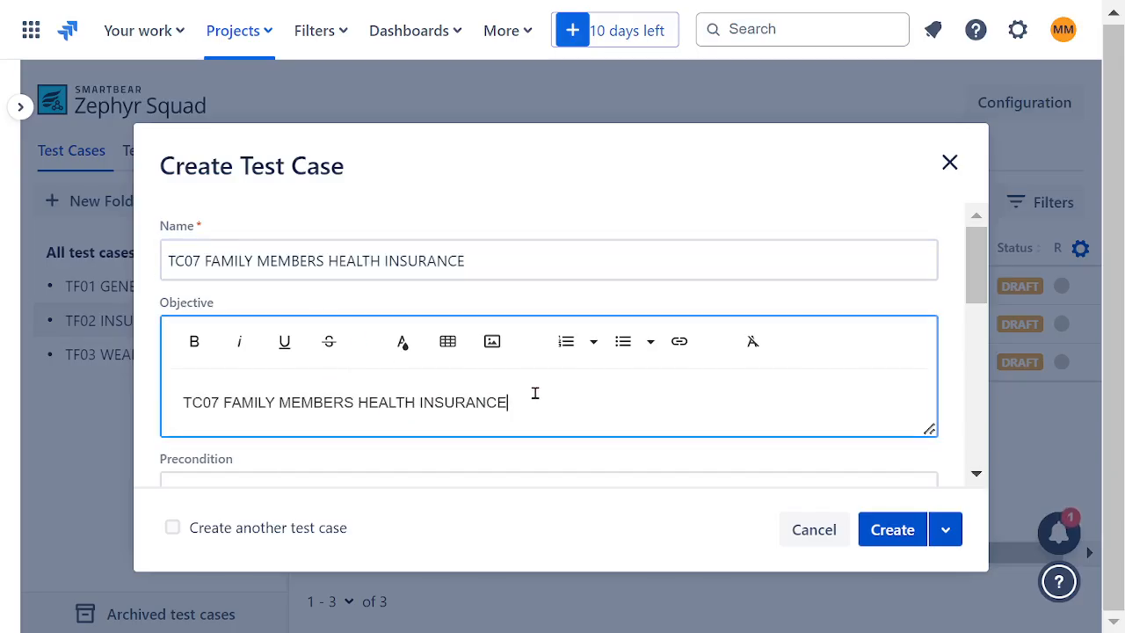
{"action": "left_click_drag", "start_coordinate": [539, 394], "coordinate": [151, 397]}
{"action": "left_click", "coordinate": [194, 341]}
{"action": "left_click", "coordinate": [861, 430]}
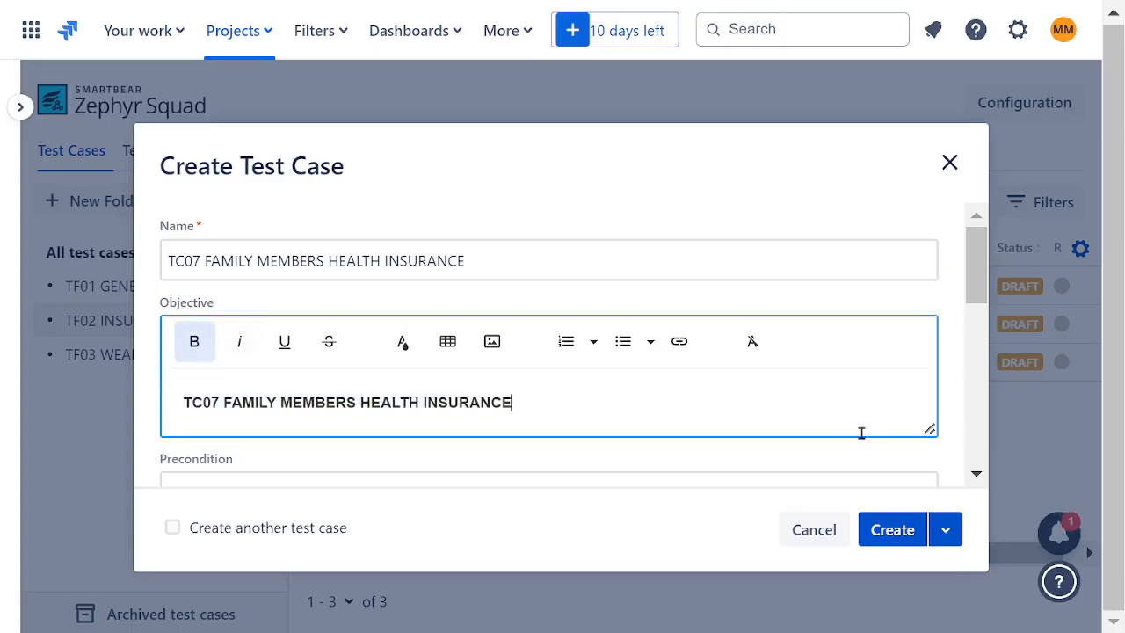
{"action": "left_click", "coordinate": [893, 527]}
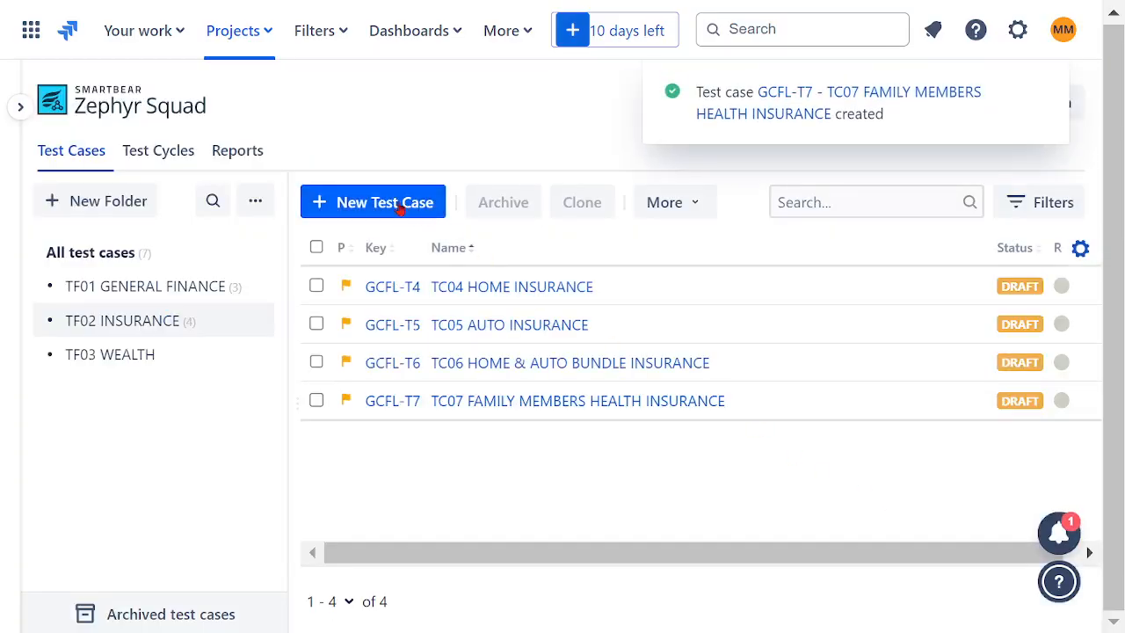
- Start another insurance test case, reusing the copied name but changing it to TC08 FAMILY TRAVEL INSURANCE
{"action": "left_click", "coordinate": [403, 204]}
{"action": "left_click", "coordinate": [243, 269]}
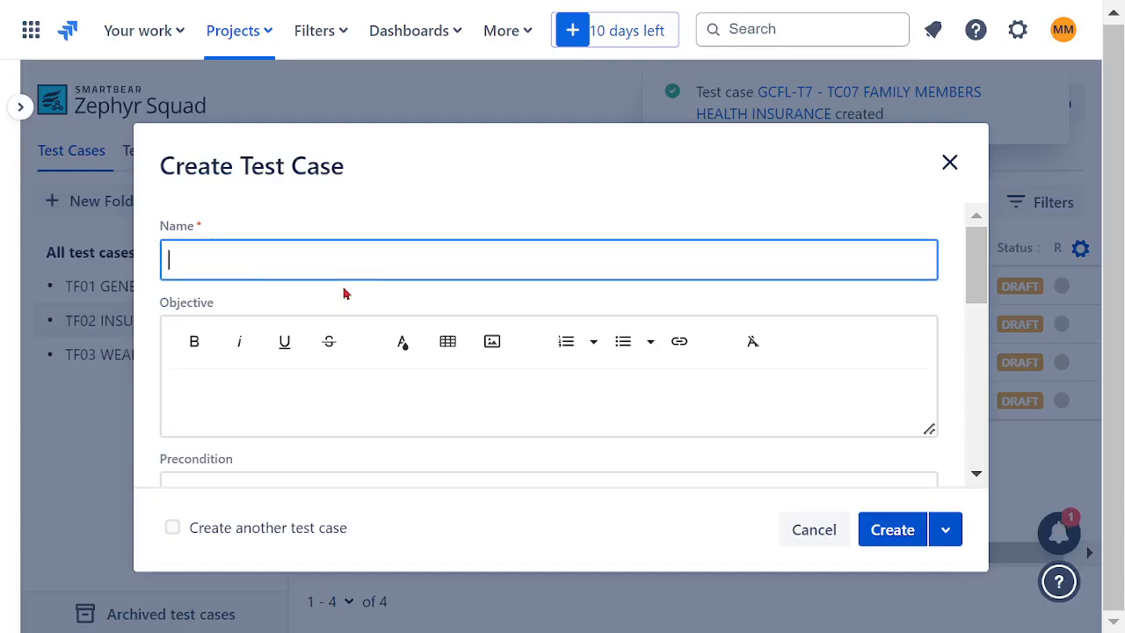
{"action": "key", "text": "ctrl+v"}
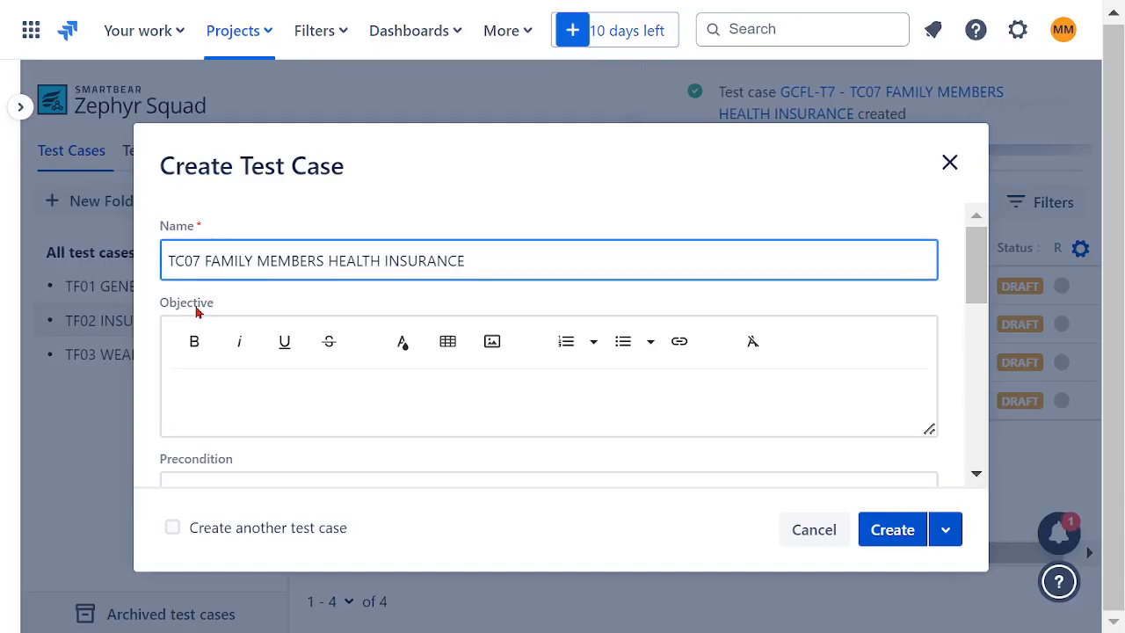
{"action": "key", "text": "BackSpace"}
{"action": "type", "text": "8"}
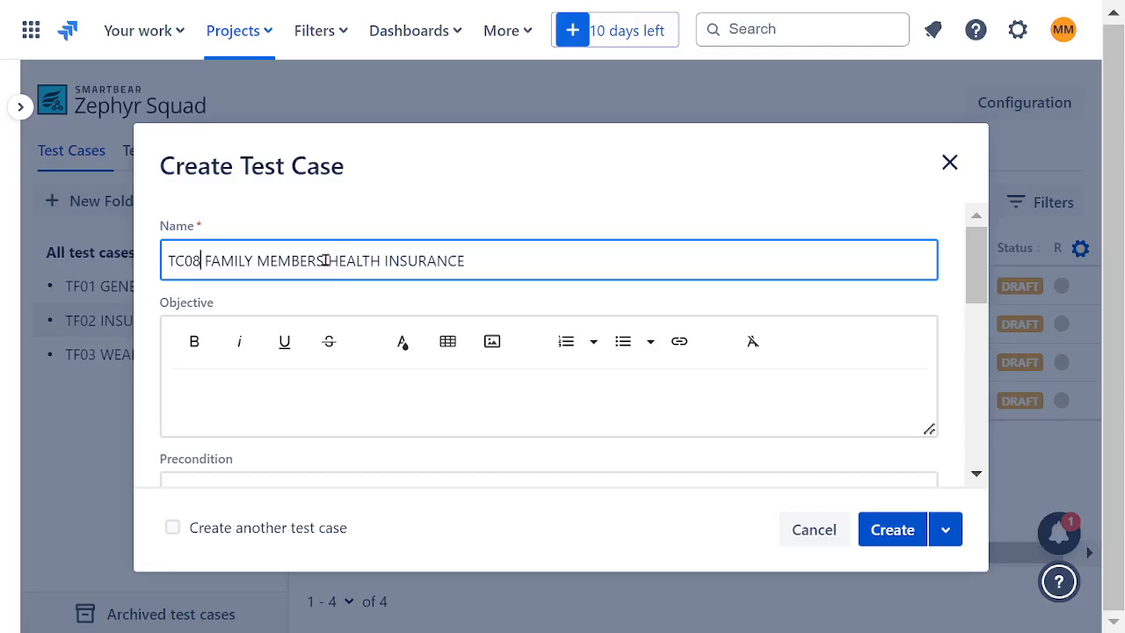
{"action": "left_click_drag", "start_coordinate": [384, 260], "coordinate": [260, 261]}
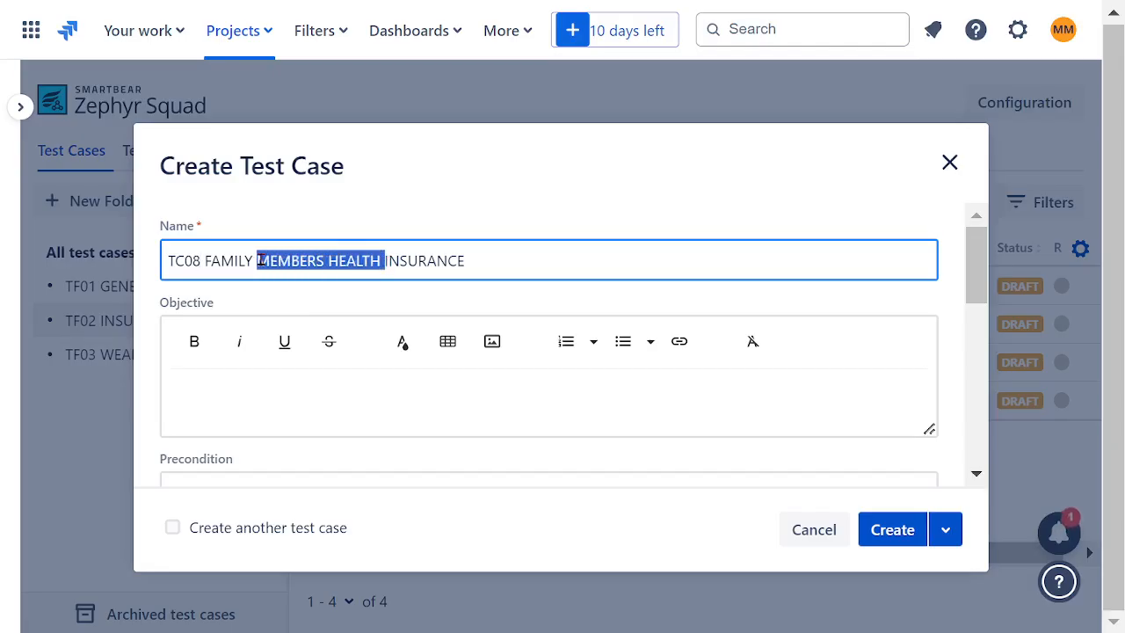
{"action": "type", "text": "TRAVEL"}
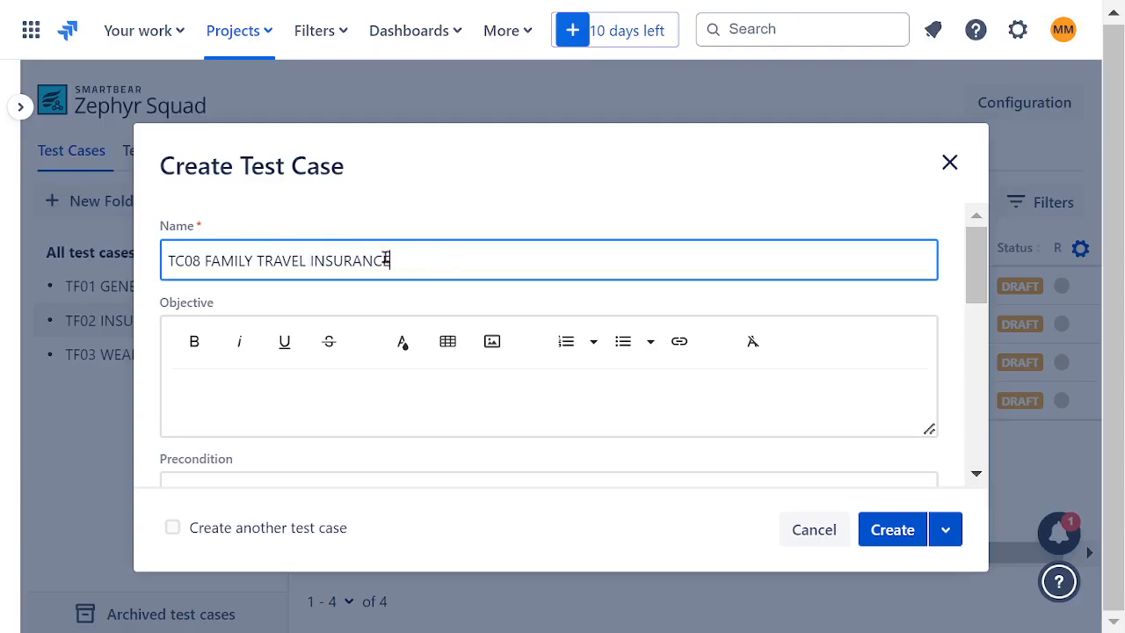
- Copy the name TC08 FAMILY TRAVEL INSURANCE into the objective in bold and create the test case
{"action": "left_click_drag", "start_coordinate": [389, 260], "coordinate": [101, 253]}
{"action": "left_click", "coordinate": [259, 403]}
{"action": "key", "text": "ctrl+v"}
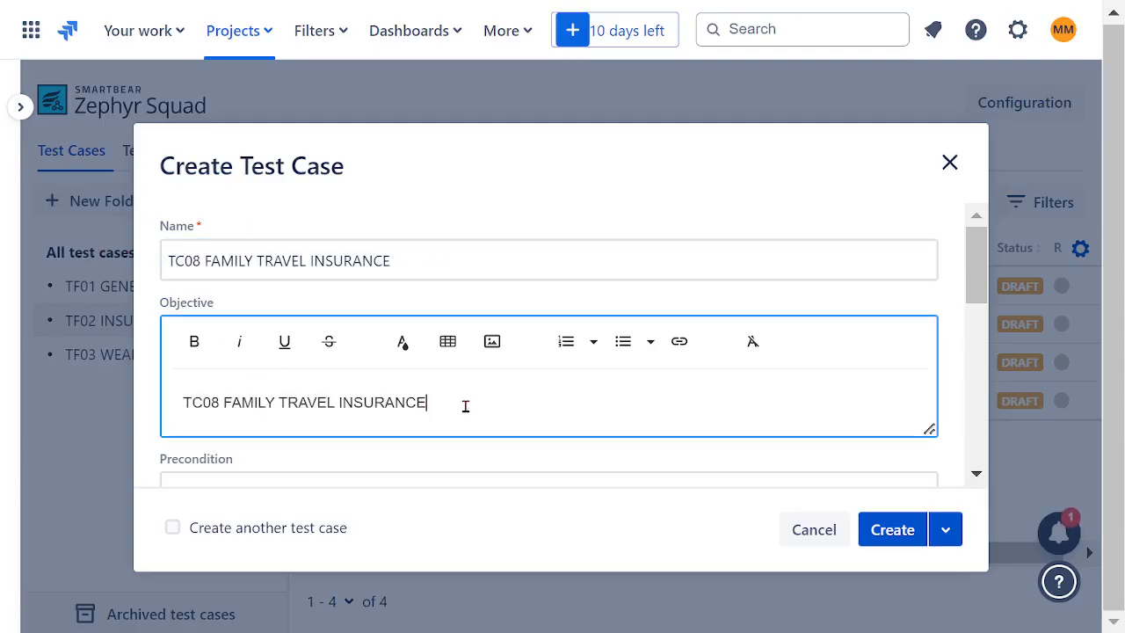
{"action": "left_click_drag", "start_coordinate": [465, 405], "coordinate": [124, 414]}
{"action": "left_click", "coordinate": [192, 342]}
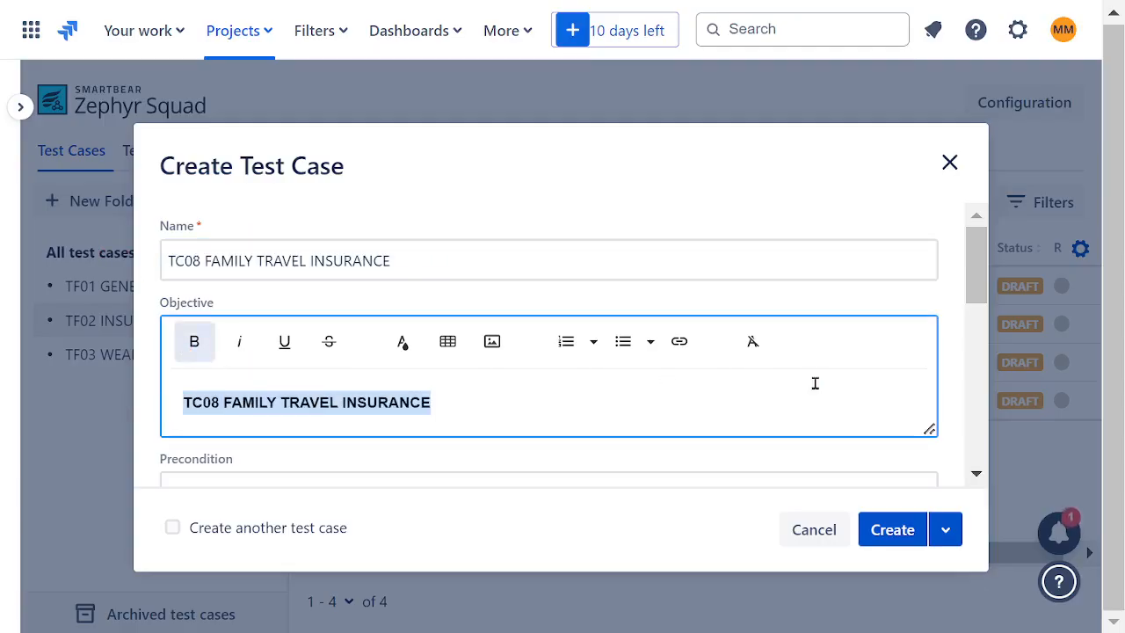
{"action": "left_click", "coordinate": [885, 527]}
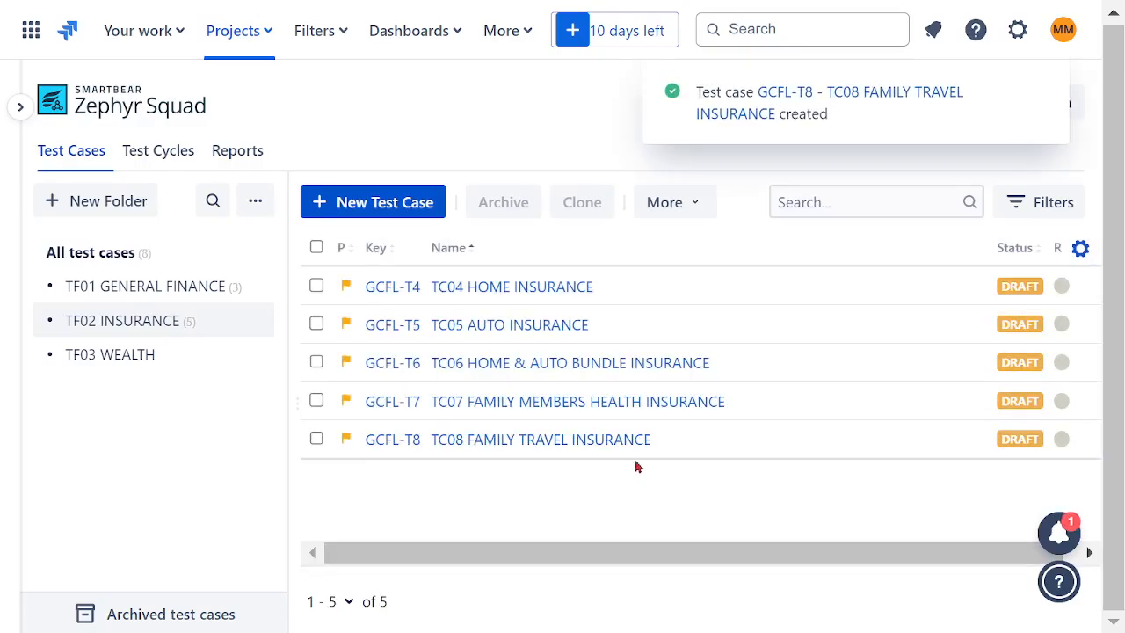
- Review the contents of the TF01 GENERAL FINANCE, TF02 INSURANCE and TF03 WEALTH folders
{"action": "left_click", "coordinate": [187, 288]}
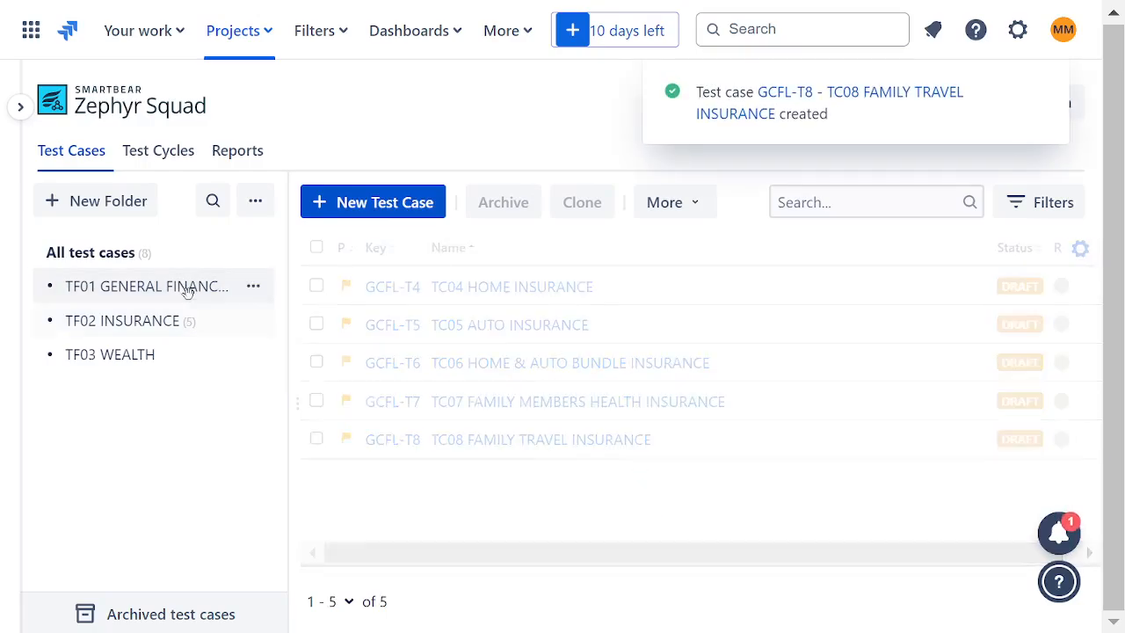
{"action": "left_click", "coordinate": [158, 331]}
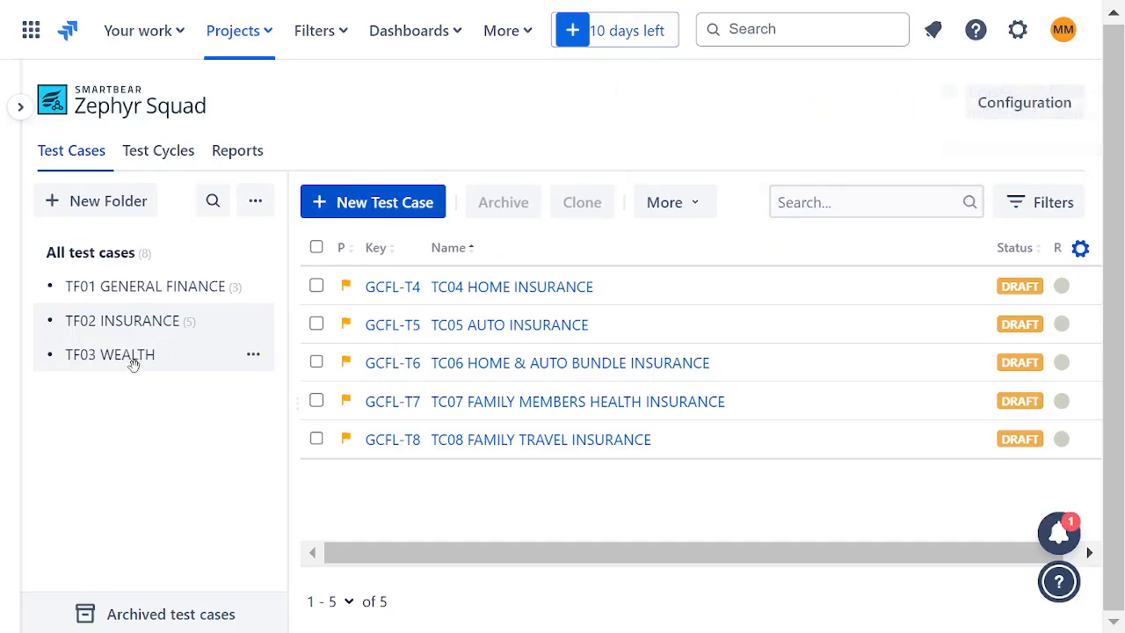
{"action": "left_click", "coordinate": [125, 362]}
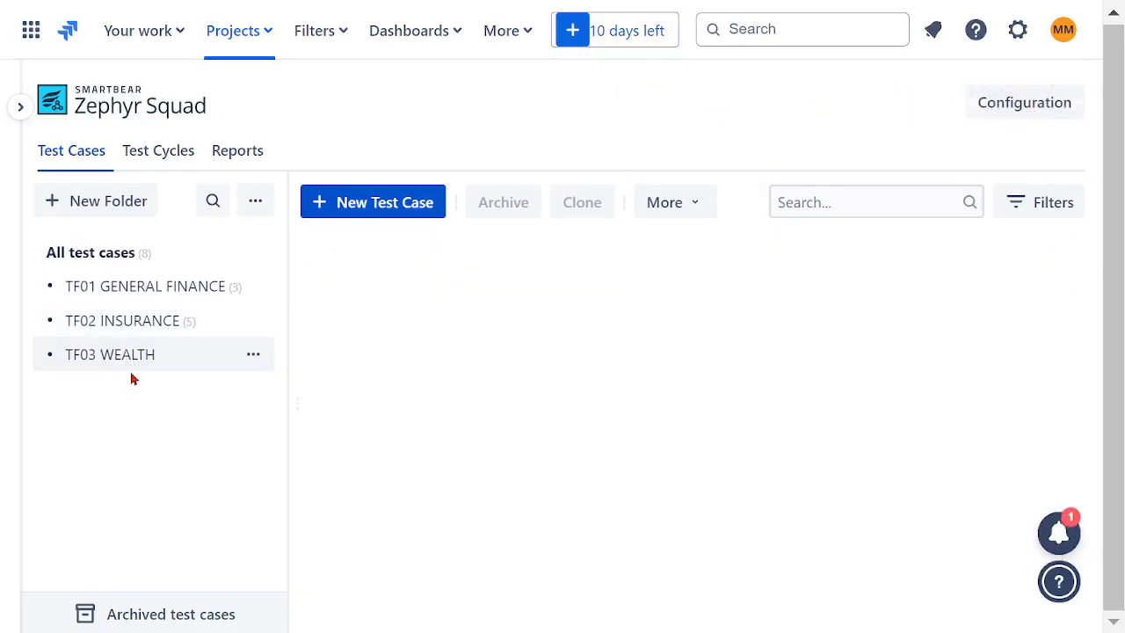
{"action": "left_click", "coordinate": [188, 324]}
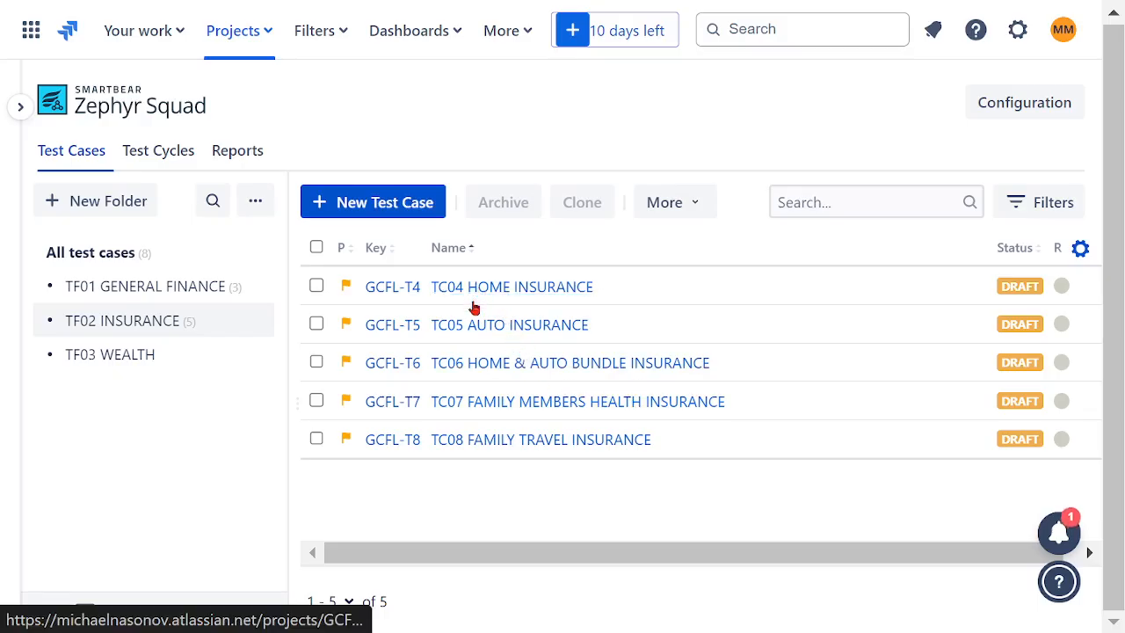
- Start a test case in the TF03 WEALTH folder, reusing the copied name but changing it to TC09 WILL MANAGEMENT
{"action": "left_click", "coordinate": [123, 356]}
{"action": "left_click", "coordinate": [372, 205]}
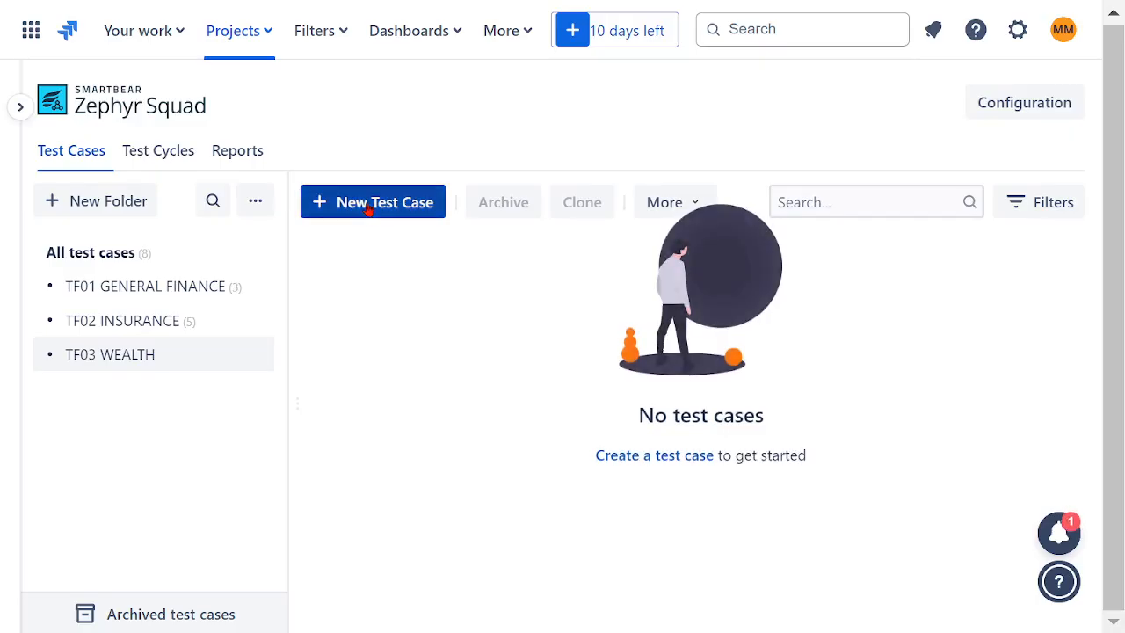
{"action": "left_click", "coordinate": [398, 261]}
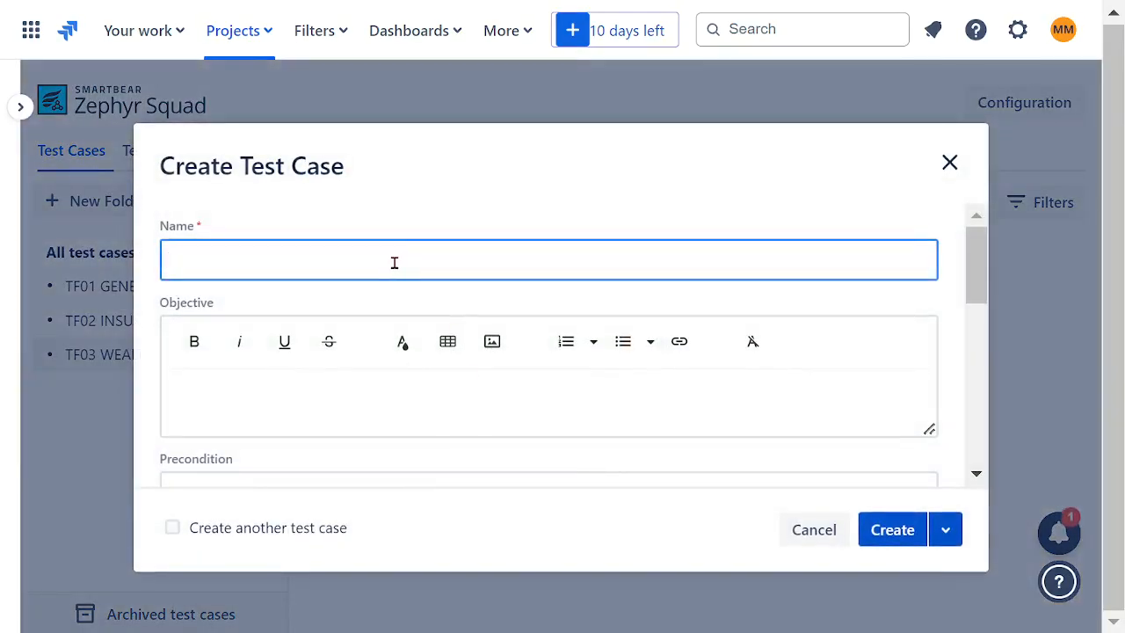
{"action": "key", "text": "ctrl+v"}
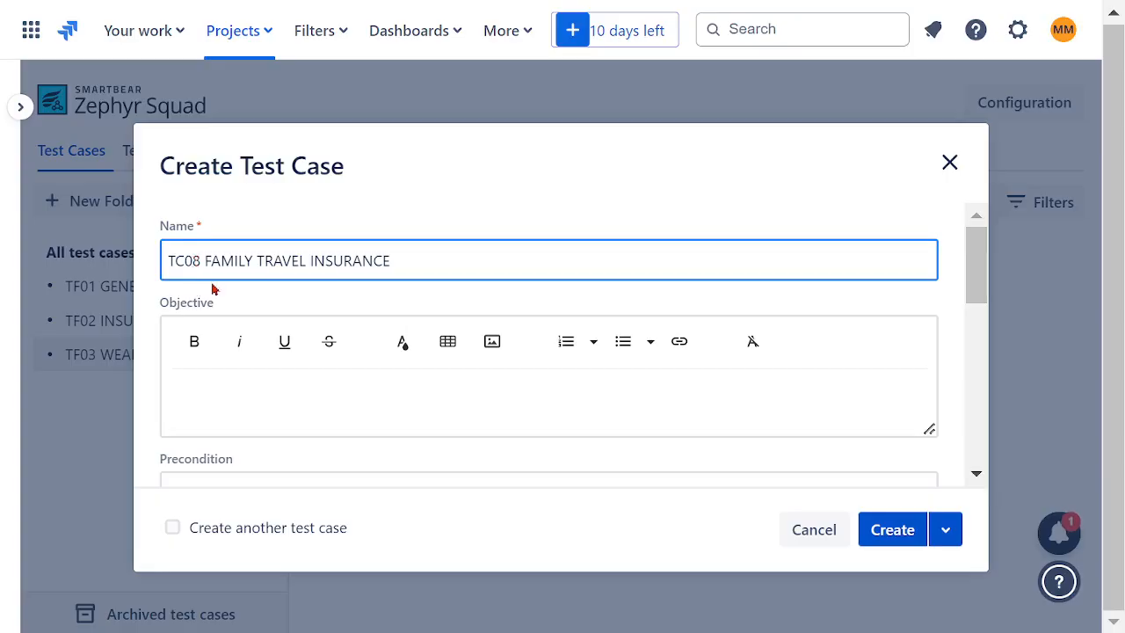
{"action": "key", "text": "BackSpace"}
{"action": "type", "text": "9"}
{"action": "left_click_drag", "start_coordinate": [414, 260], "coordinate": [214, 258]}
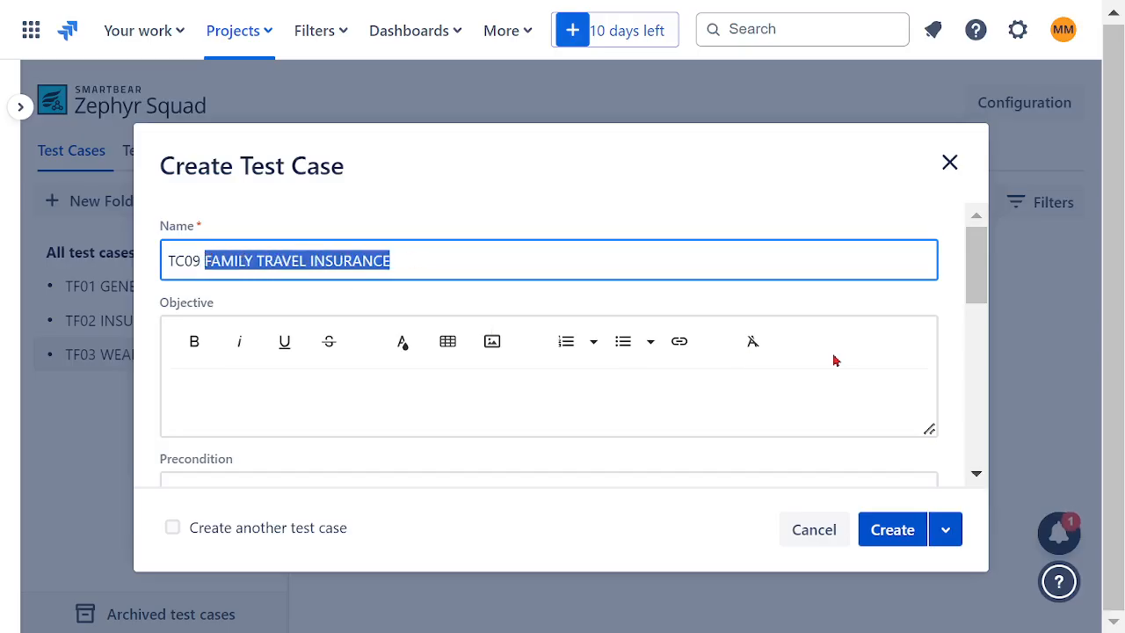
{"action": "type", "text": "WI"}
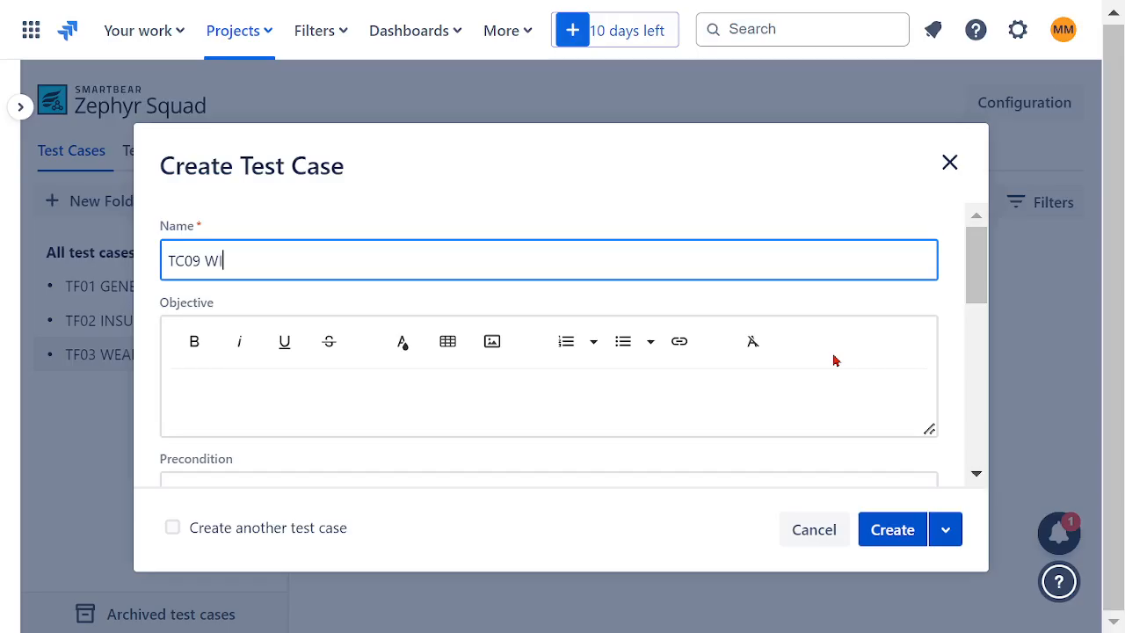
{"action": "type", "text": "LL MANAGEMENT"}
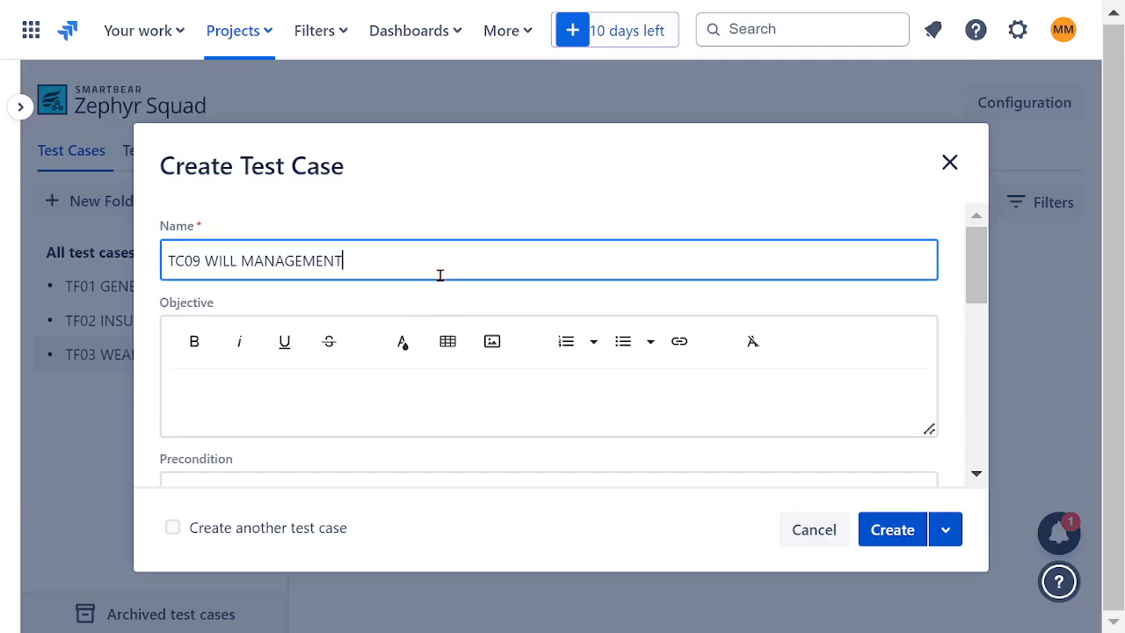
- Copy the name TC09 WILL MANAGEMENT into the objective in bold and create the test case
{"action": "left_click_drag", "start_coordinate": [413, 264], "coordinate": [99, 275]}
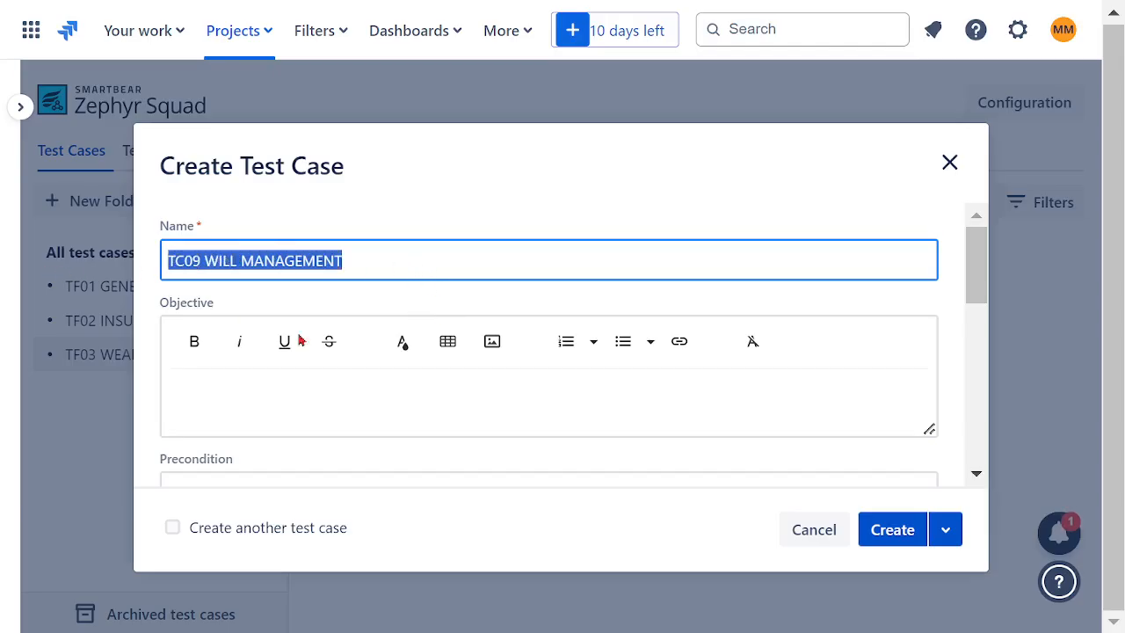
{"action": "left_click", "coordinate": [351, 411]}
{"action": "key", "text": "ctrl+v"}
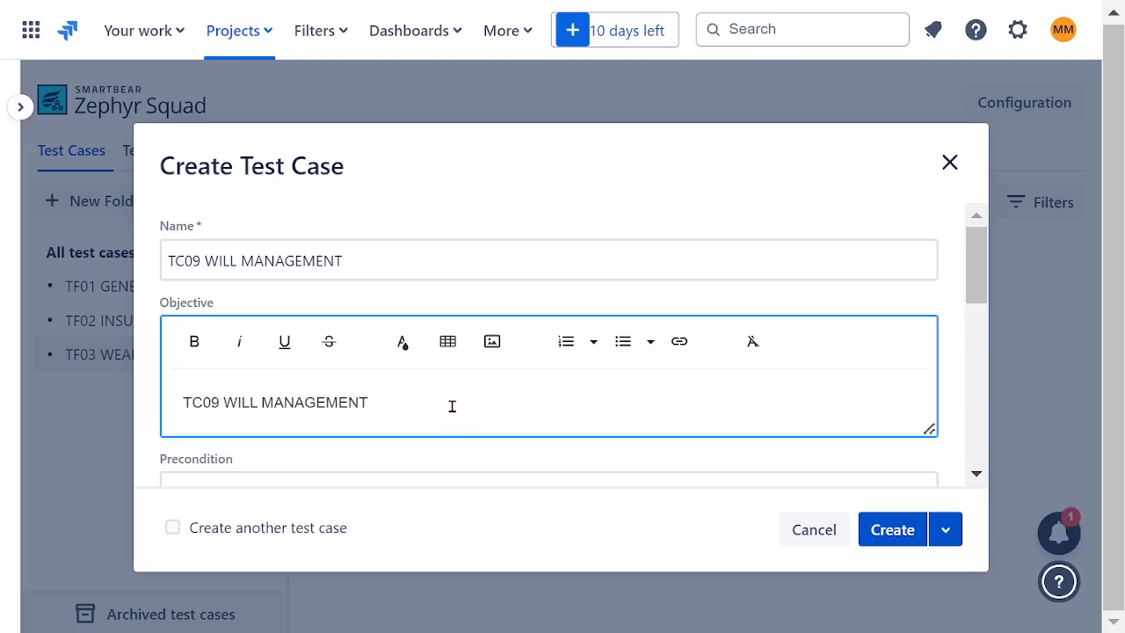
{"action": "left_click_drag", "start_coordinate": [451, 404], "coordinate": [171, 400]}
{"action": "key", "text": "ctrl+c"}
{"action": "left_click", "coordinate": [194, 343]}
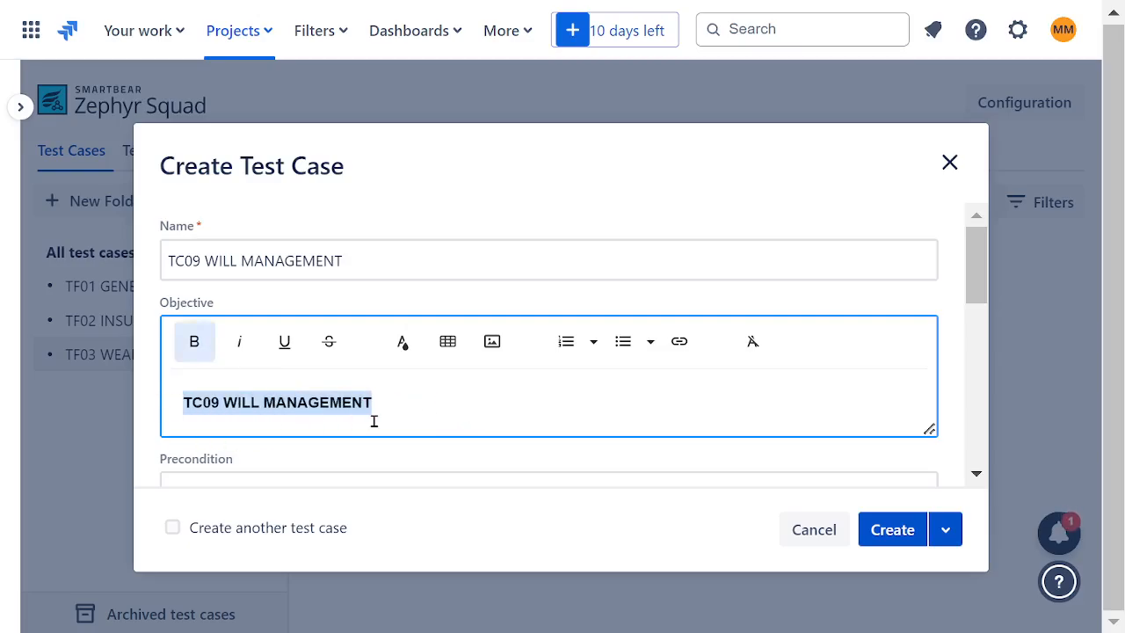
{"action": "left_click", "coordinate": [878, 529]}
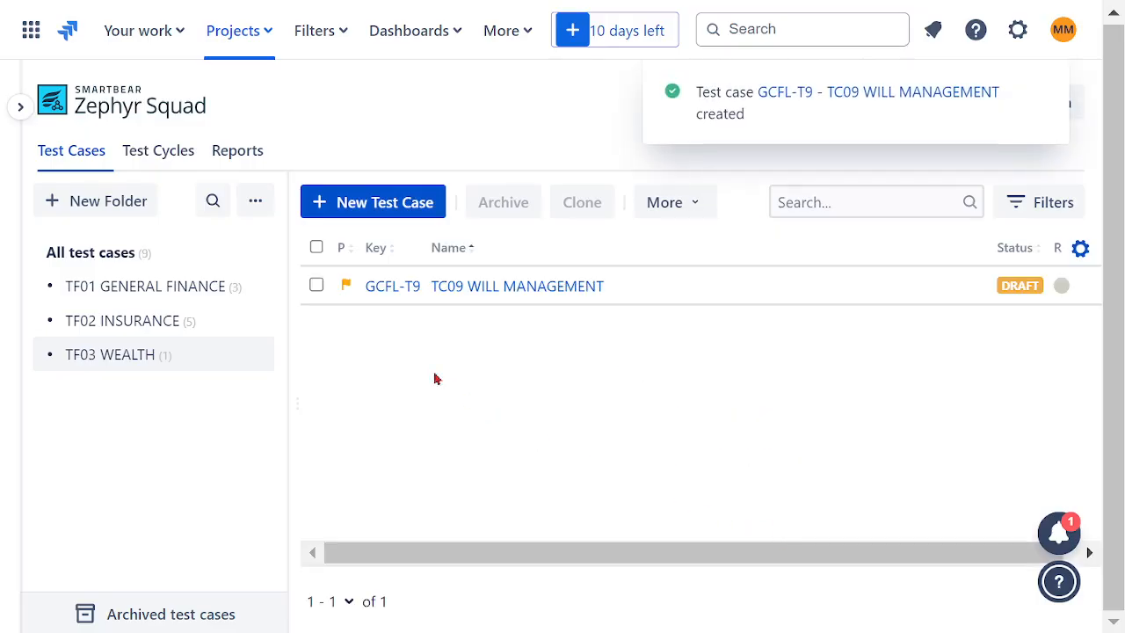
- Start another wealth test case, reusing the copied name but changing it to TC10 INHERITANCE MANAGEMENT
{"action": "left_click", "coordinate": [360, 218]}
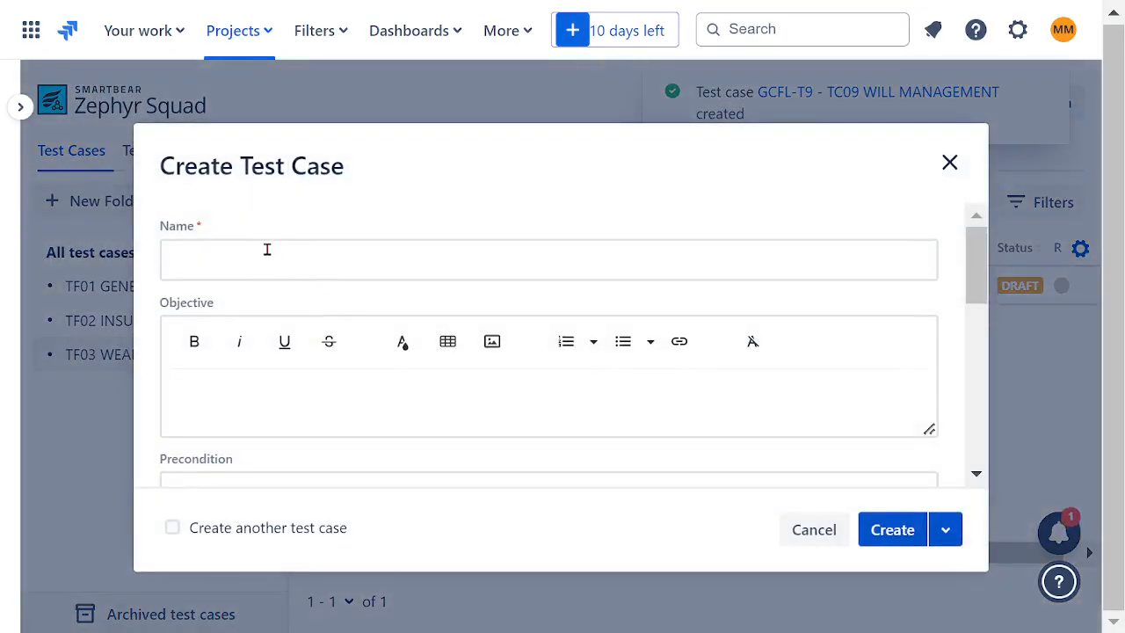
{"action": "key", "text": "ctrl+v"}
{"action": "left_click", "coordinate": [197, 261]}
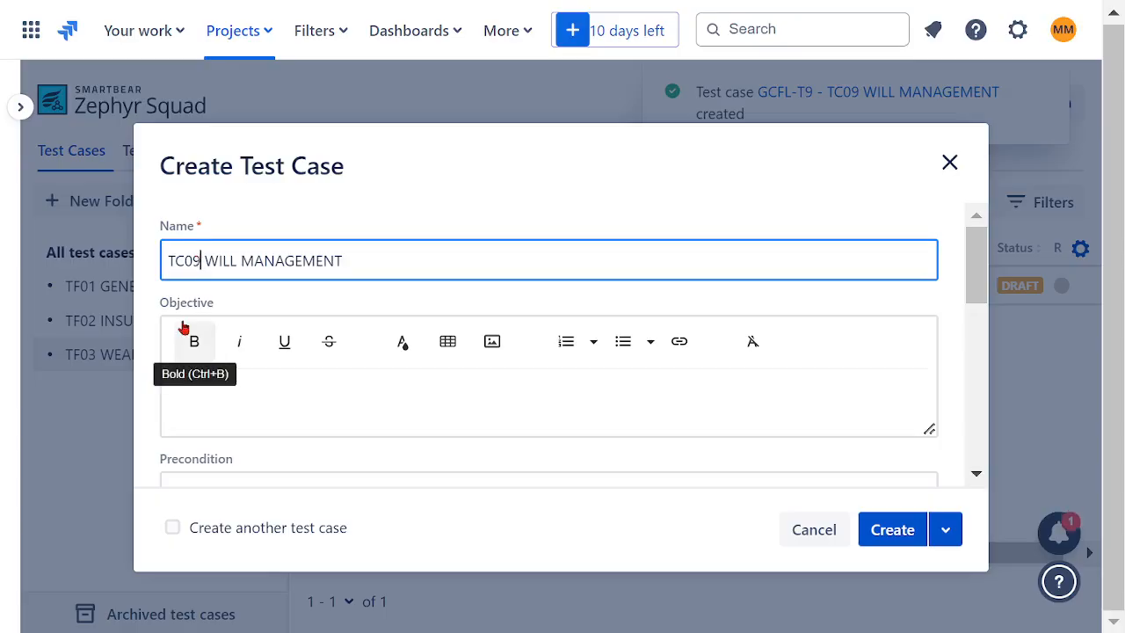
{"action": "key", "text": "BackSpace"}
{"action": "key", "text": "BackSpace"}
{"action": "type", "text": "10"}
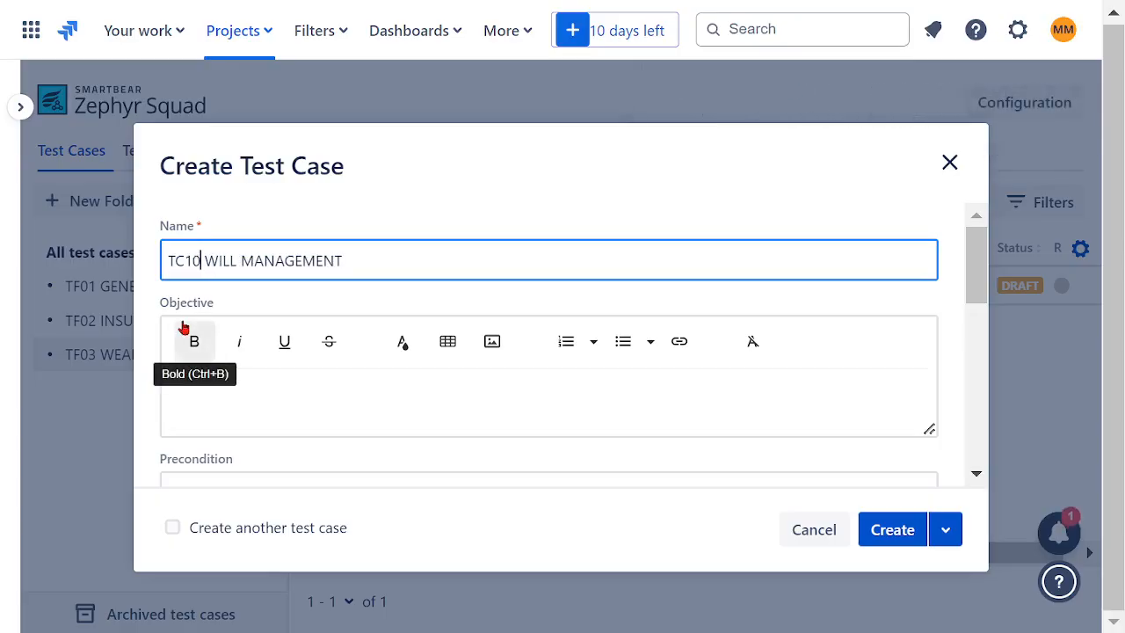
{"action": "double_click", "coordinate": [220, 264]}
{"action": "type", "text": "INHER"}
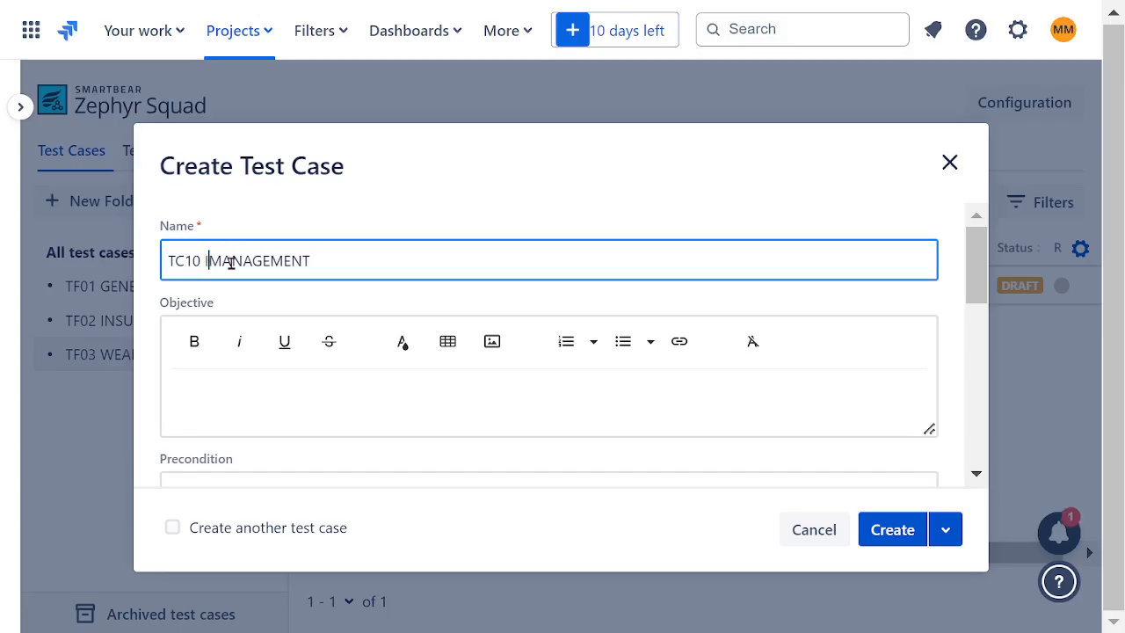
{"action": "type", "text": "ITANCE"}
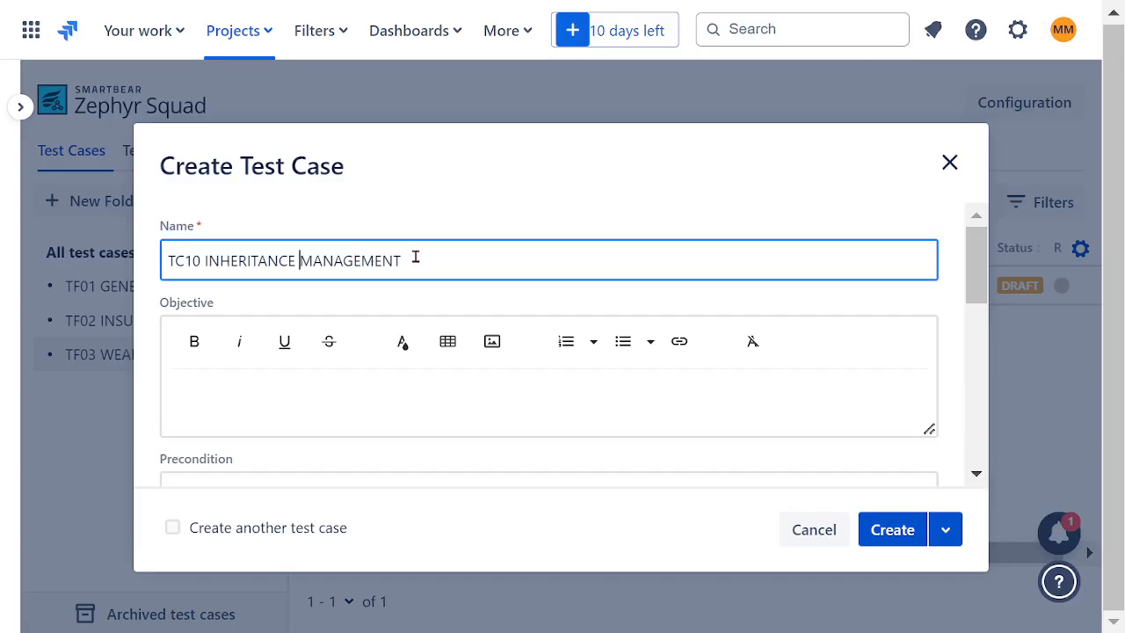
- Copy the name TC10 INHERITANCE MANAGEMENT into the objective in bold and create the test case
{"action": "left_click_drag", "start_coordinate": [439, 259], "coordinate": [69, 273]}
{"action": "key", "text": "ctrl+c"}
{"action": "left_click", "coordinate": [299, 408]}
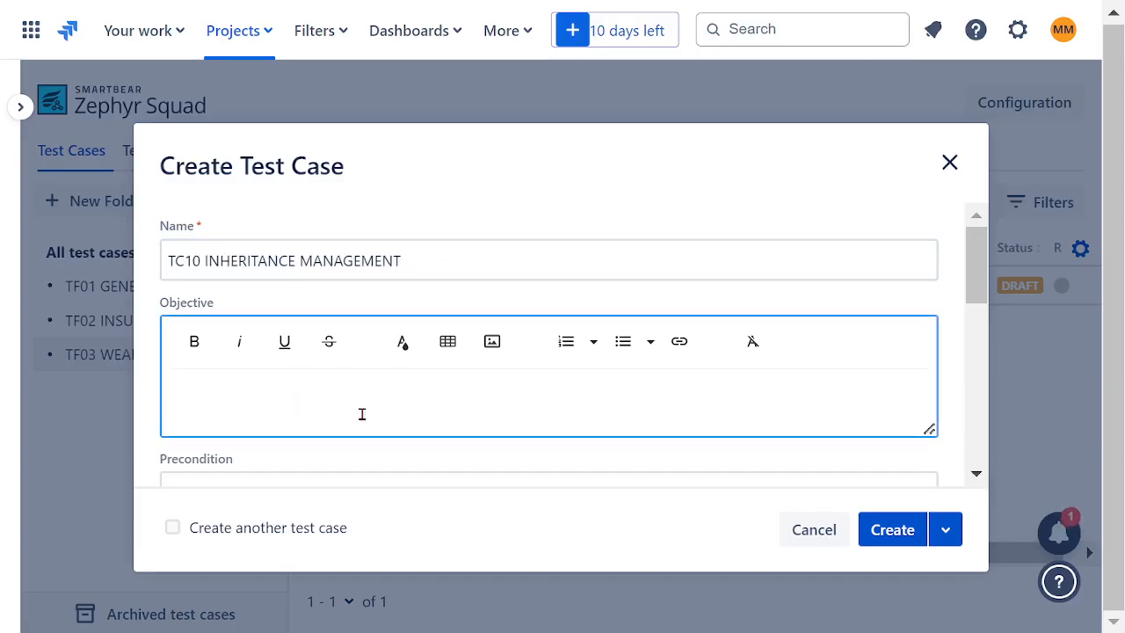
{"action": "key", "text": "ctrl+v"}
{"action": "left_click_drag", "start_coordinate": [469, 401], "coordinate": [131, 406]}
{"action": "left_click", "coordinate": [194, 341]}
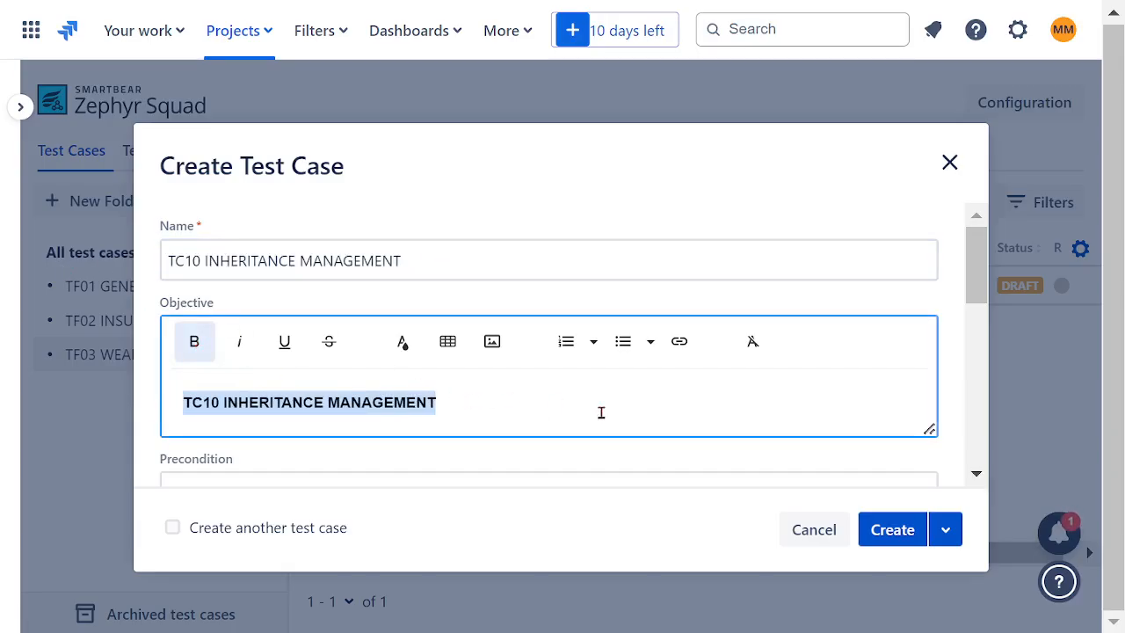
{"action": "left_click", "coordinate": [893, 530]}
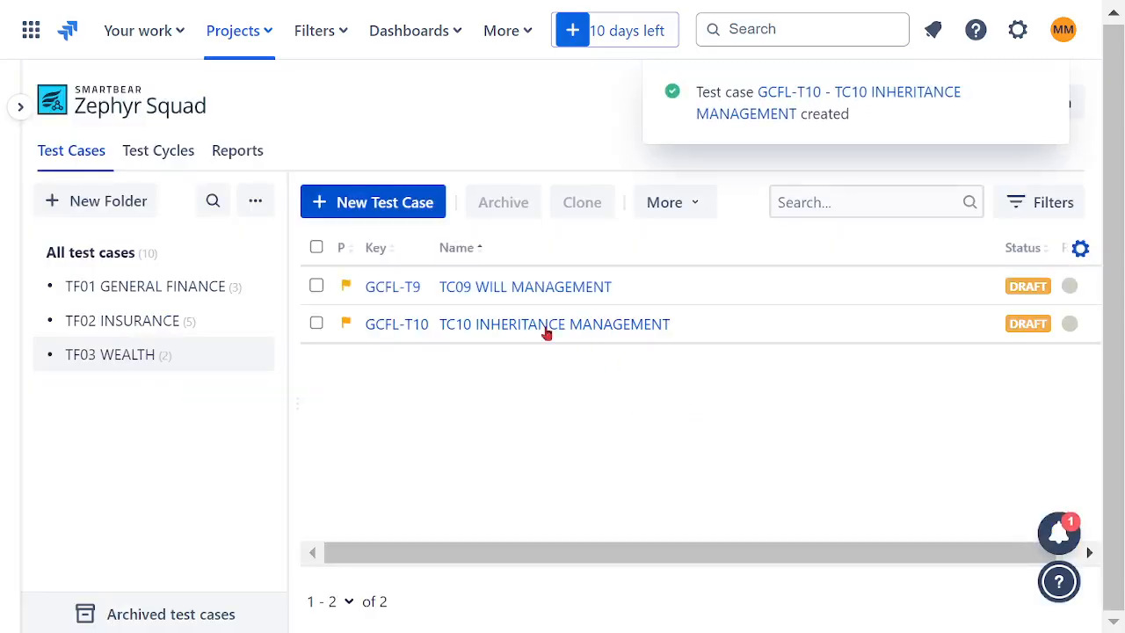
- Start another wealth test case, reusing the copied name but changing it to TC11 REAL ESTATE MANAGEMENT
{"action": "left_click", "coordinate": [369, 203]}
{"action": "left_click", "coordinate": [233, 269]}
{"action": "key", "text": "ctrl+v"}
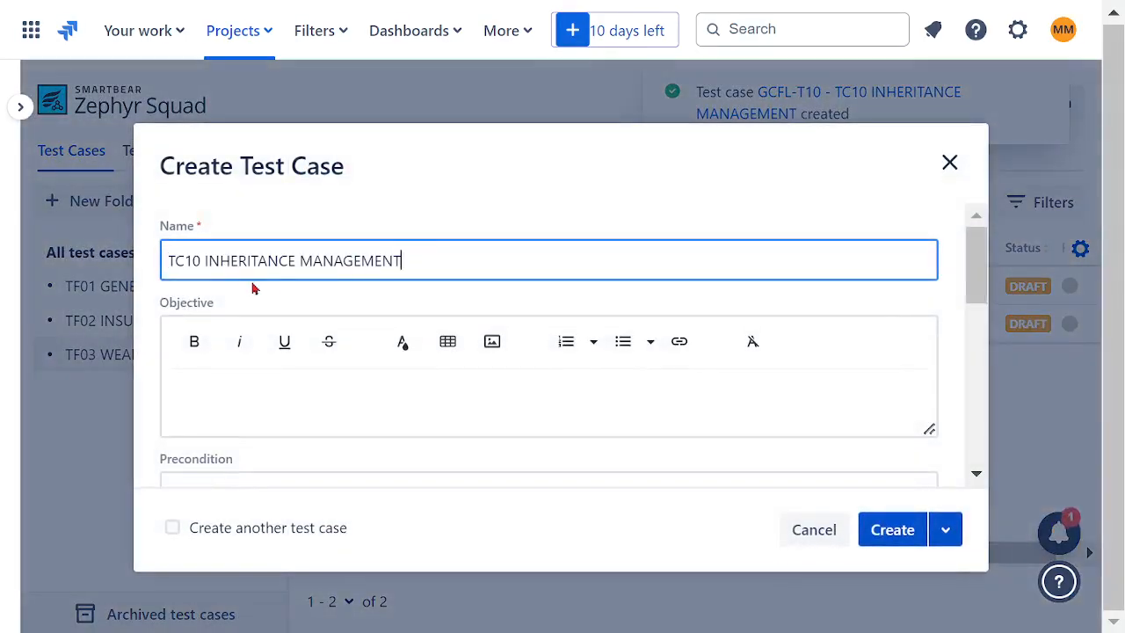
{"action": "key", "text": "BackSpace"}
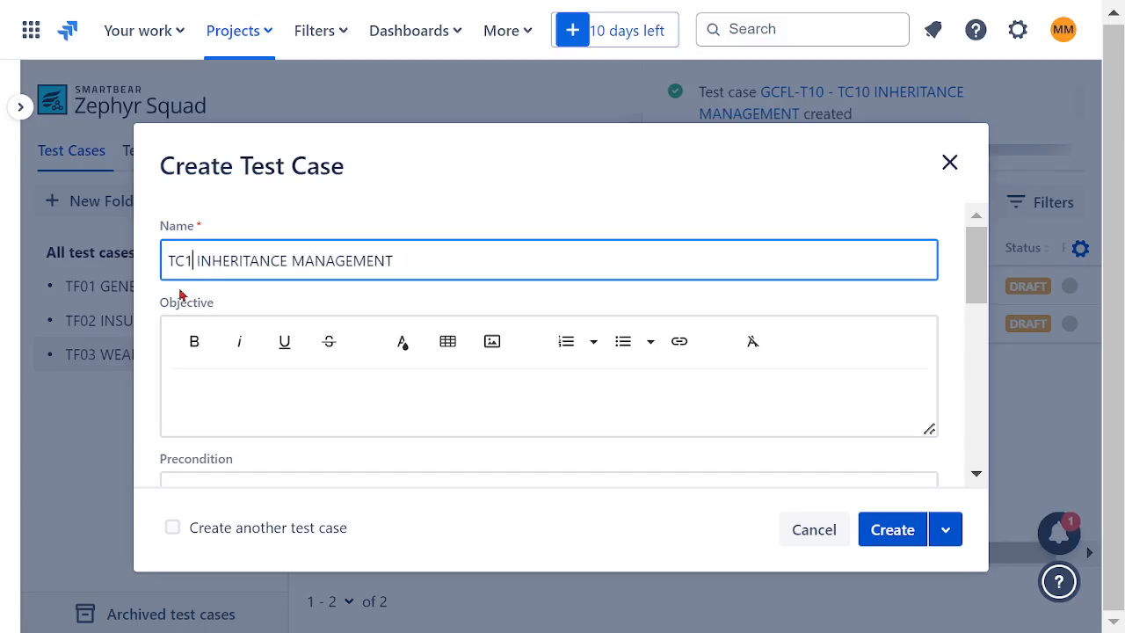
{"action": "type", "text": "1"}
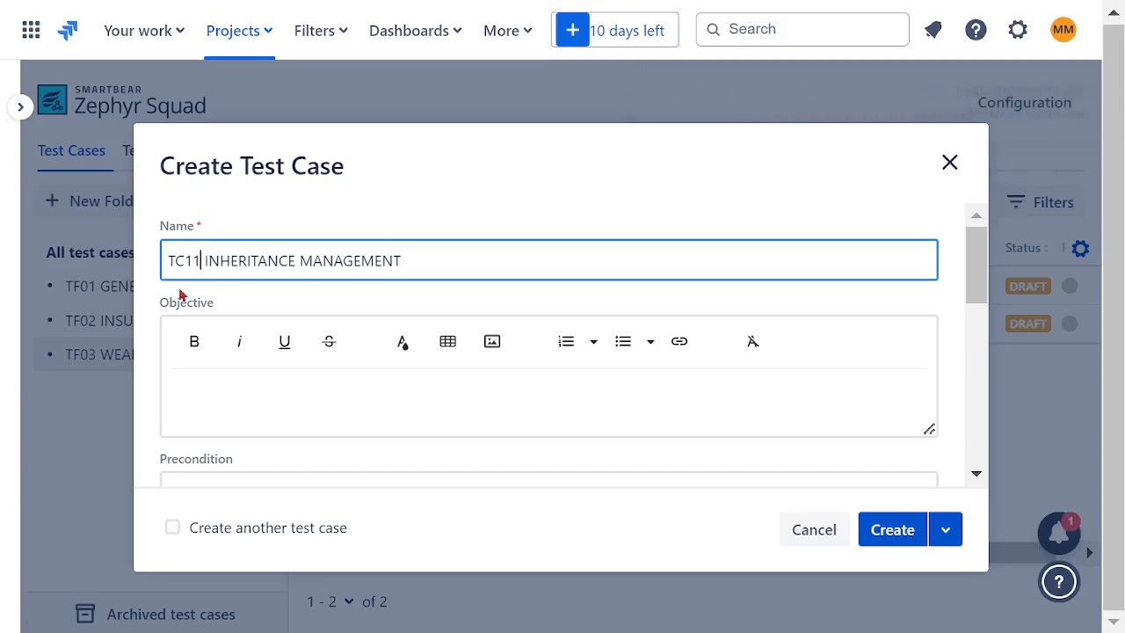
{"action": "double_click", "coordinate": [250, 262]}
{"action": "type", "text": "REAL ESTAT"}
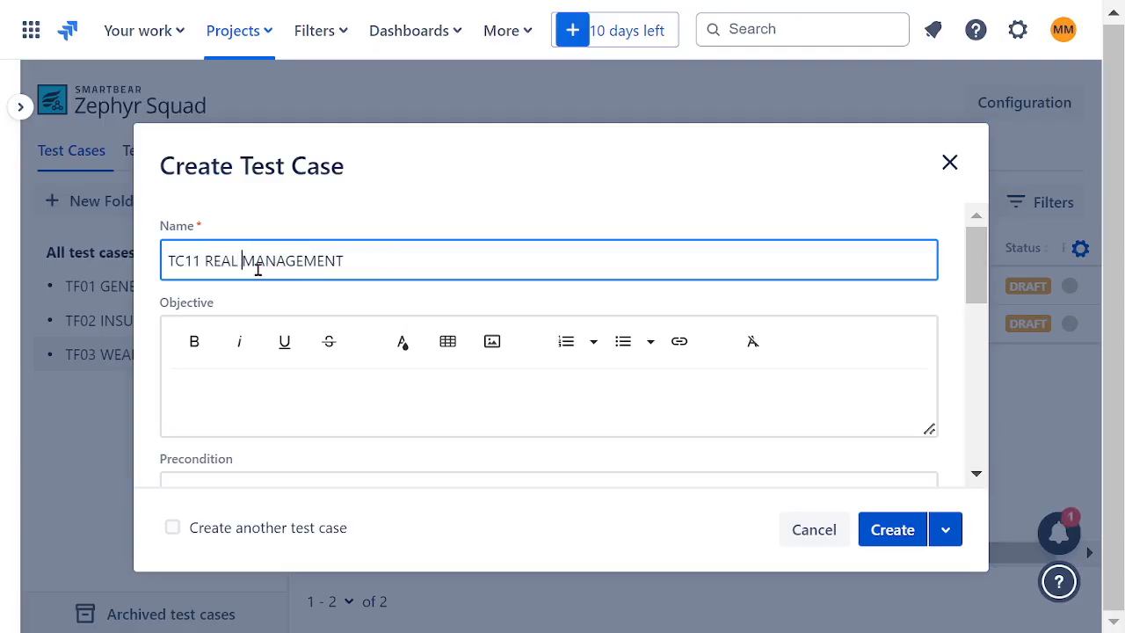
{"action": "type", "text": "E"}
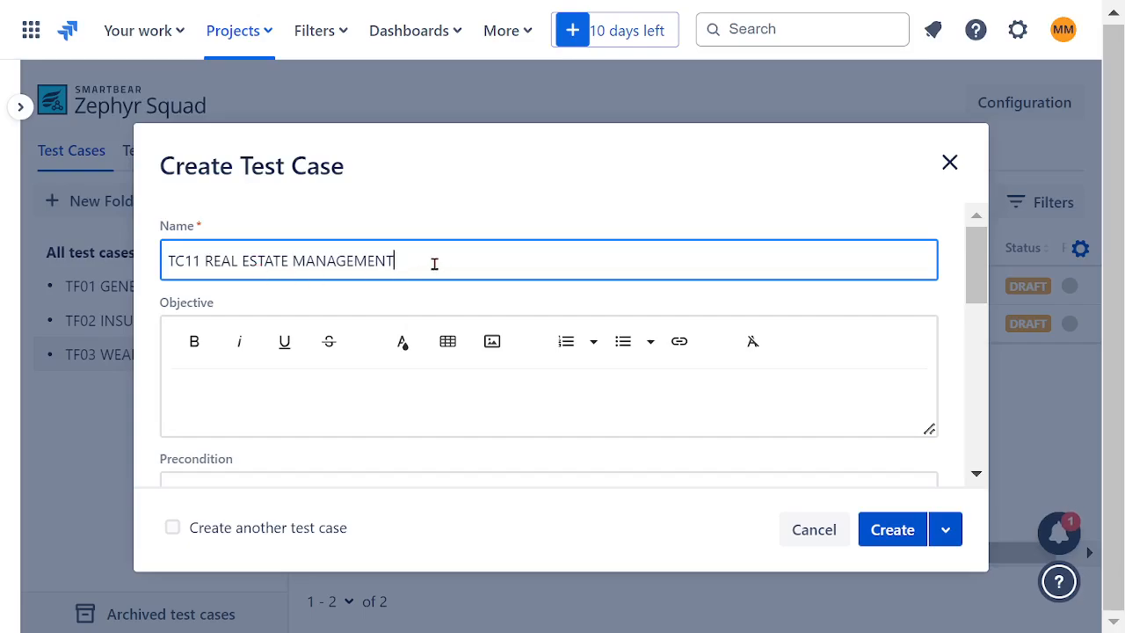
- Copy the name TC11 REAL ESTATE MANAGEMENT into the objective in bold and create the test case
{"action": "left_click_drag", "start_coordinate": [434, 264], "coordinate": [120, 274]}
{"action": "left_click", "coordinate": [266, 397]}
{"action": "key", "text": "ctrl+v"}
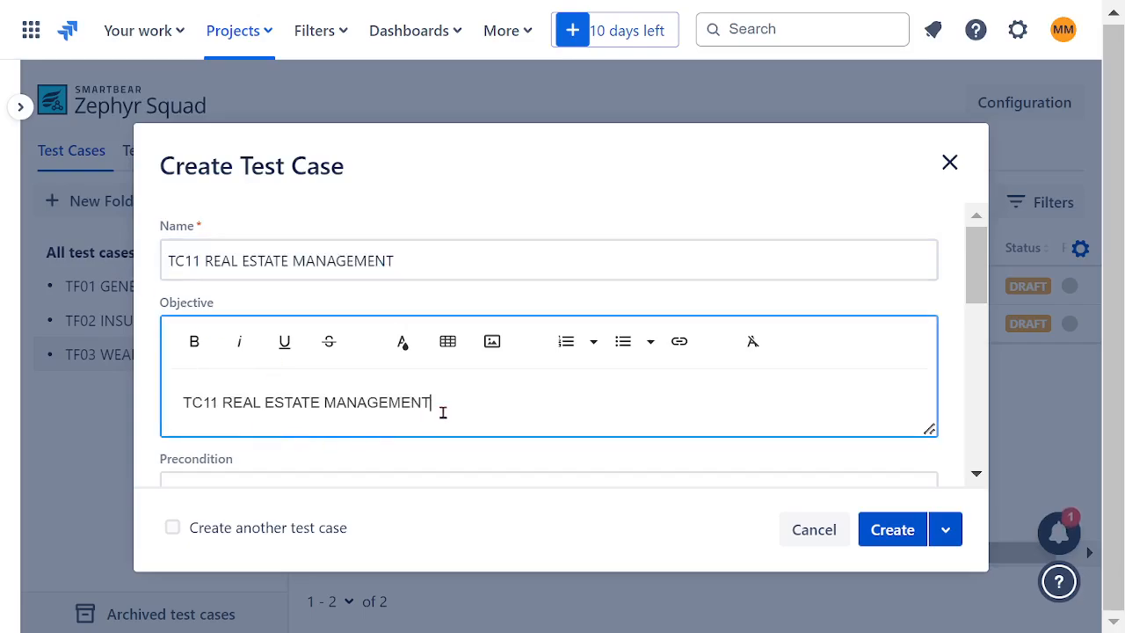
{"action": "left_click_drag", "start_coordinate": [442, 409], "coordinate": [119, 413]}
{"action": "left_click", "coordinate": [192, 357]}
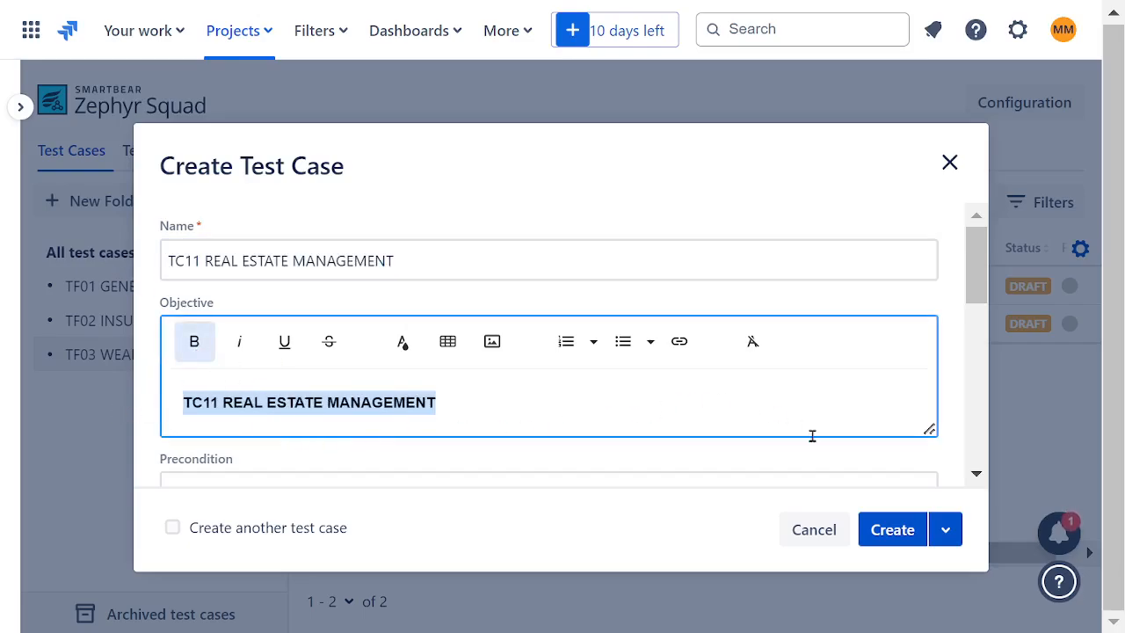
{"action": "left_click", "coordinate": [891, 531]}
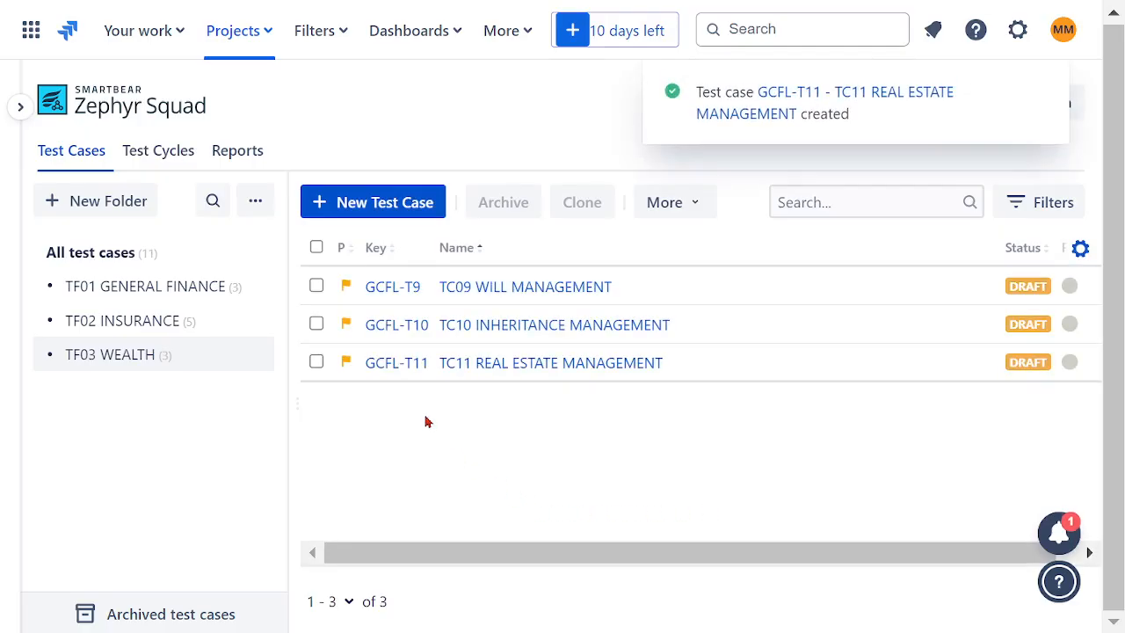
- Start another wealth test case, reusing the copied name but changing it to TC12 HERITAGE TRUST FUNS MANAGEMENT
{"action": "left_click", "coordinate": [360, 215]}
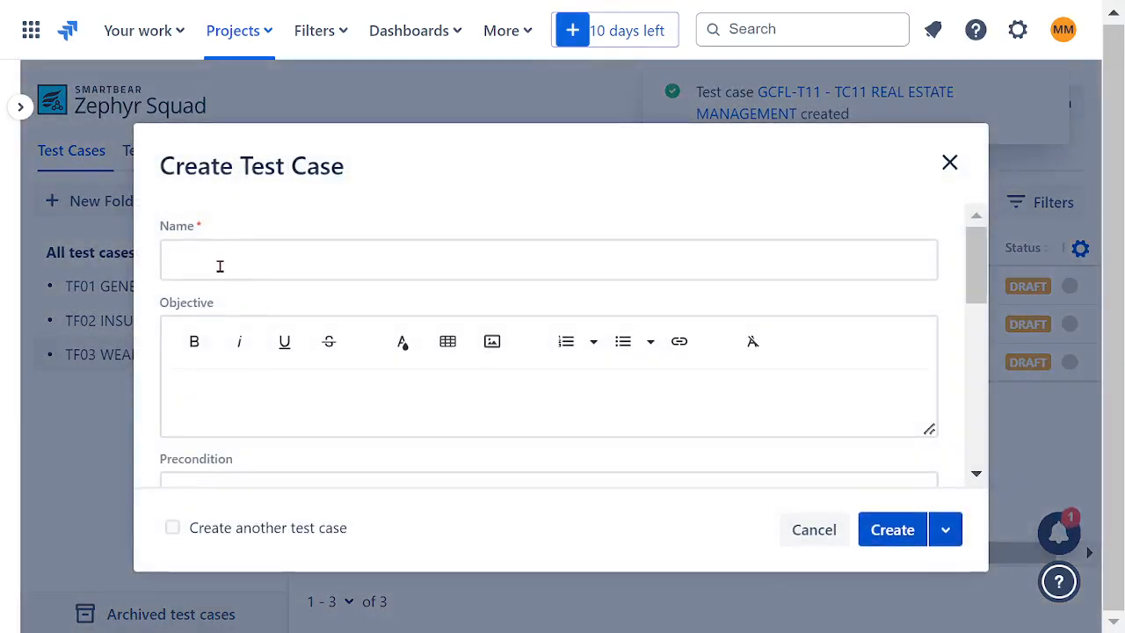
{"action": "left_click", "coordinate": [220, 266]}
{"action": "key", "text": "ctrl+v"}
{"action": "left_click", "coordinate": [200, 264]}
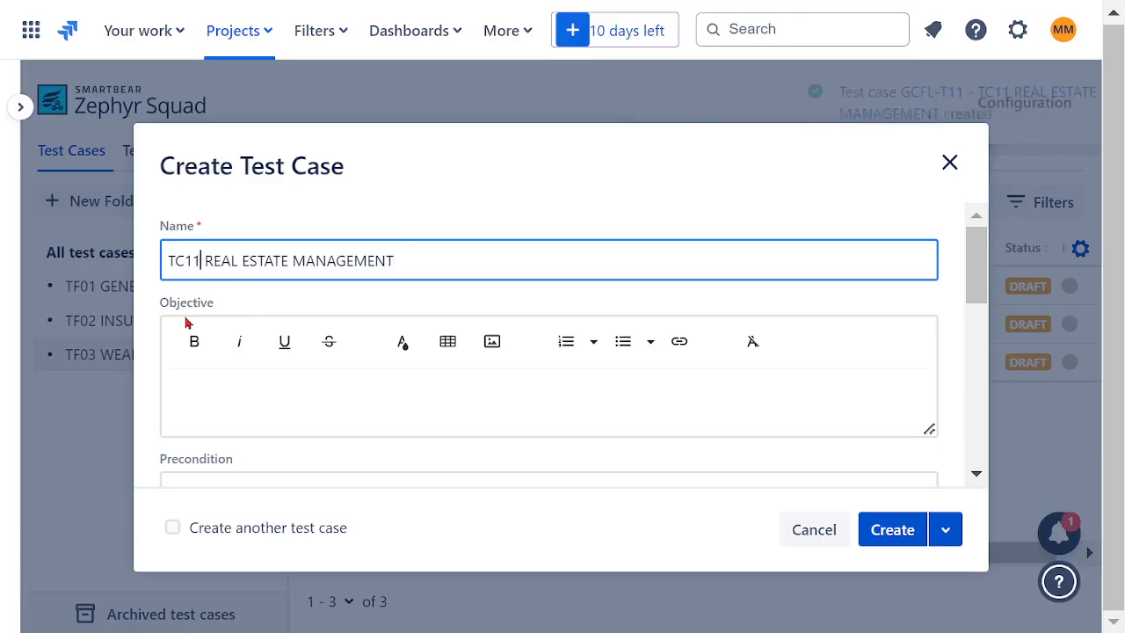
{"action": "key", "text": "BackSpace"}
{"action": "type", "text": "2"}
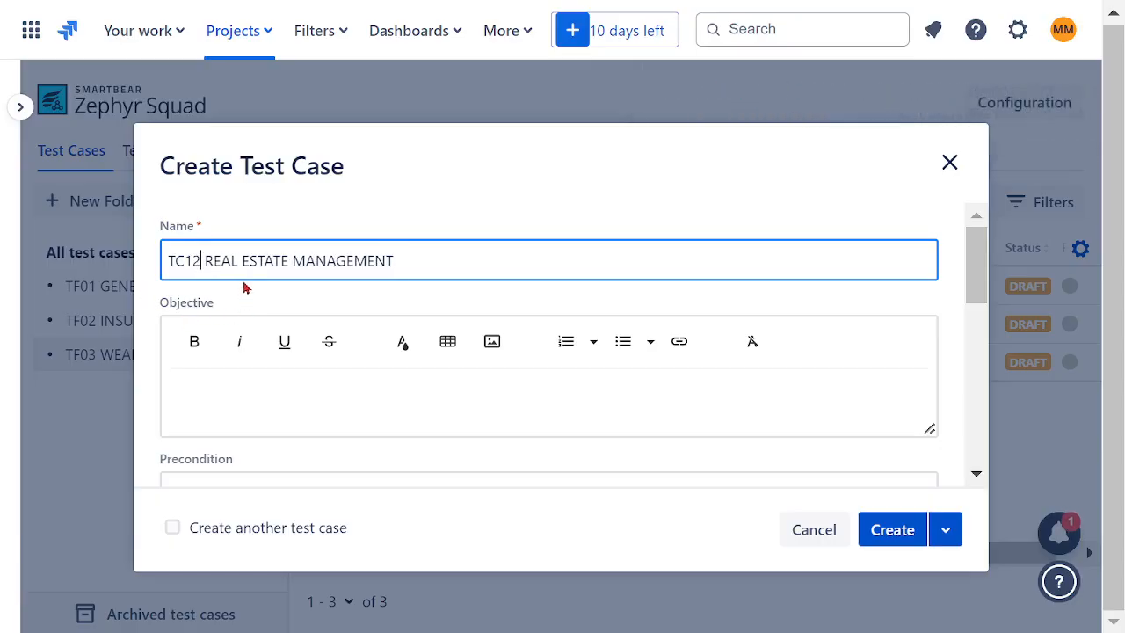
{"action": "left_click_drag", "start_coordinate": [289, 260], "coordinate": [205, 260]}
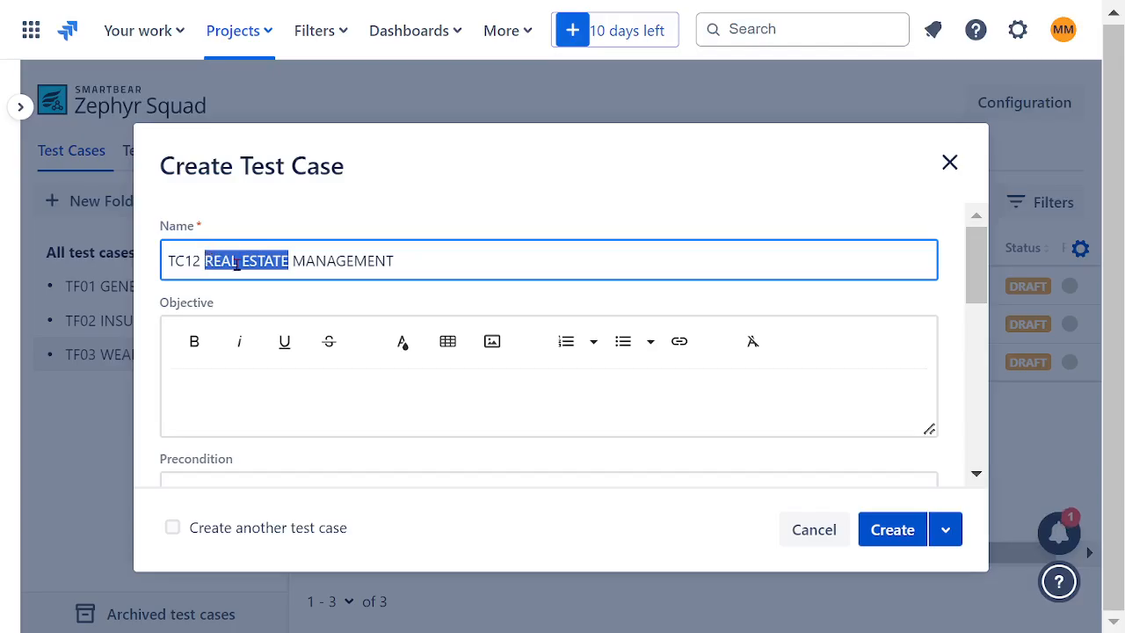
{"action": "type", "text": "HERITAGE"}
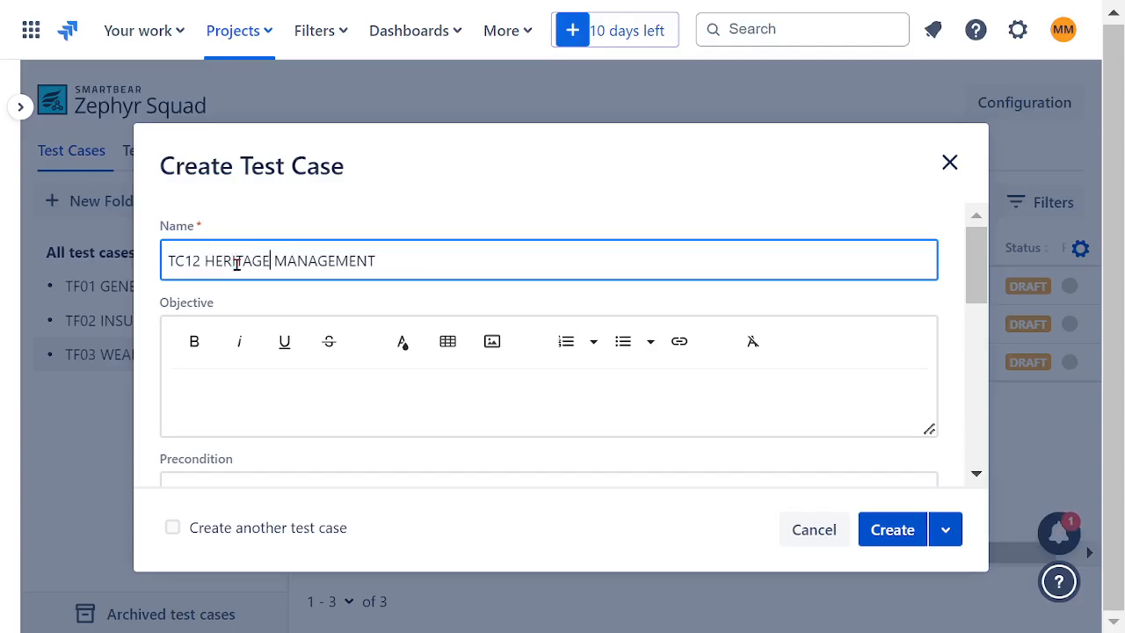
{"action": "type", "text": " FUNS"}
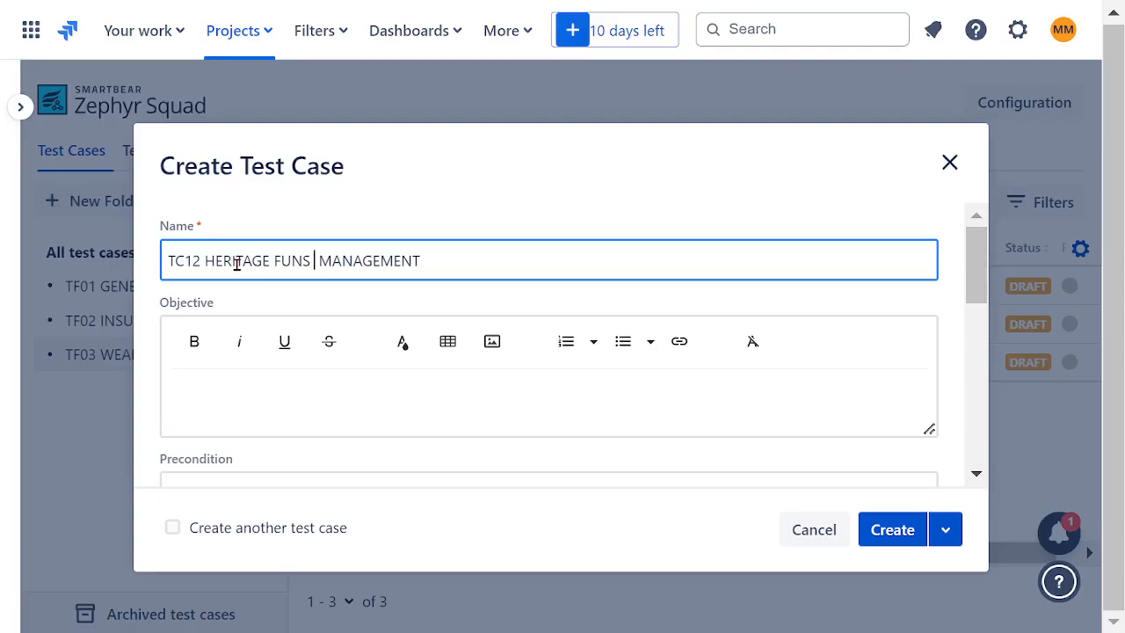
{"action": "left_click", "coordinate": [275, 261]}
{"action": "type", "text": "TRUST"}
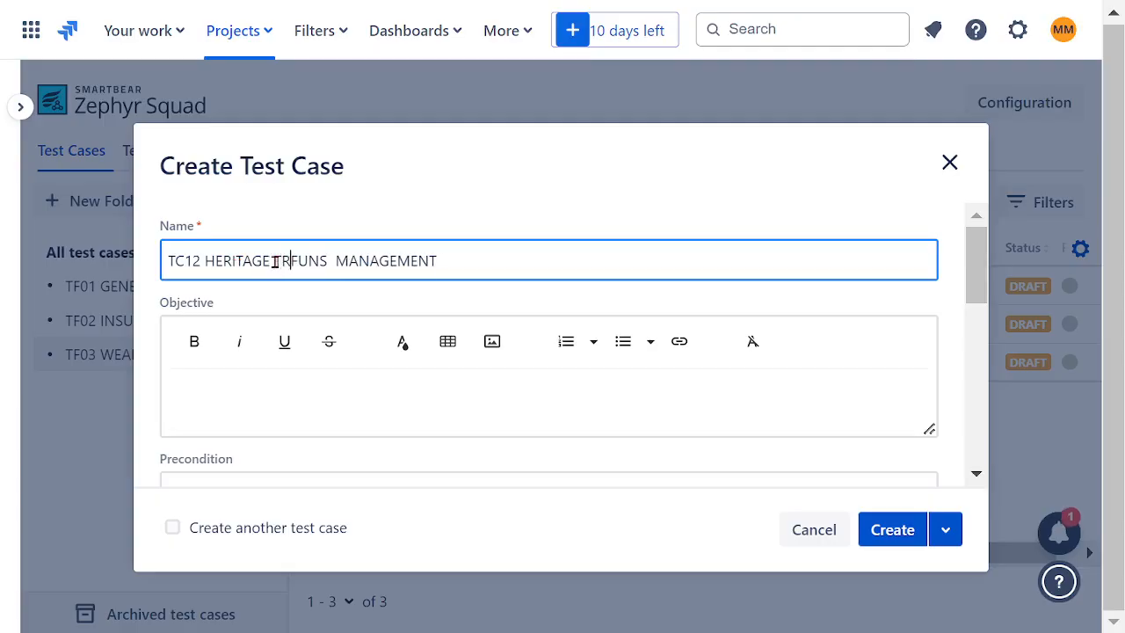
- Copy the name TC12 HERITAGE TRUST FUNS MANAGEMENT into the objective in bold and create the test case
{"action": "left_click_drag", "start_coordinate": [514, 267], "coordinate": [151, 281]}
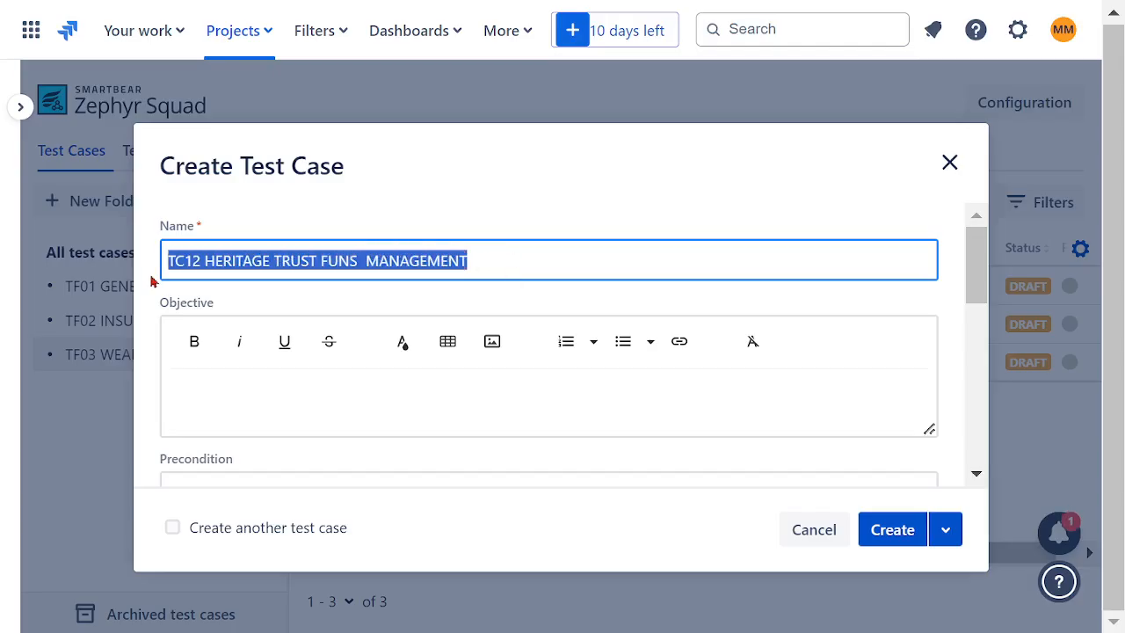
{"action": "left_click", "coordinate": [261, 403]}
{"action": "key", "text": "ctrl+v"}
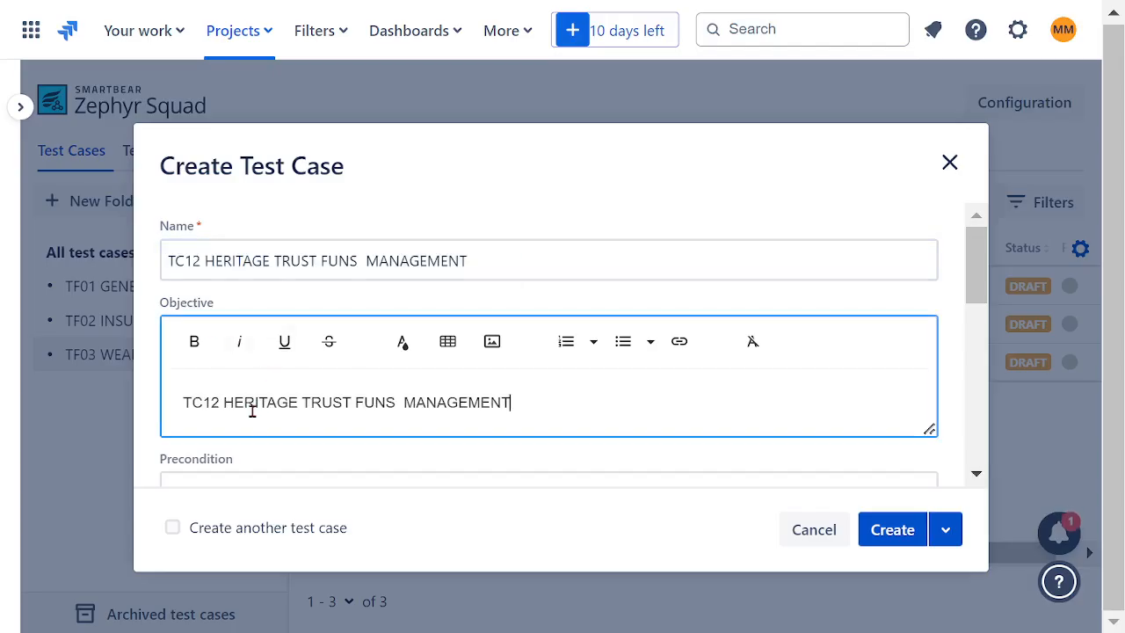
{"action": "left_click_drag", "start_coordinate": [507, 406], "coordinate": [180, 403]}
{"action": "left_click", "coordinate": [193, 343]}
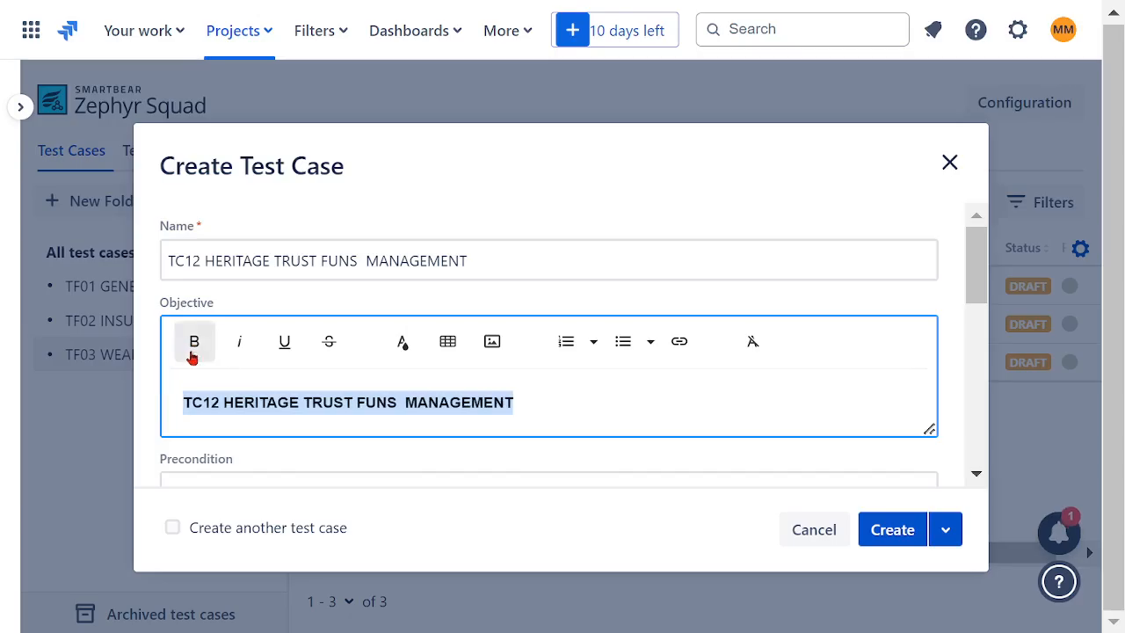
{"action": "left_click", "coordinate": [886, 528]}
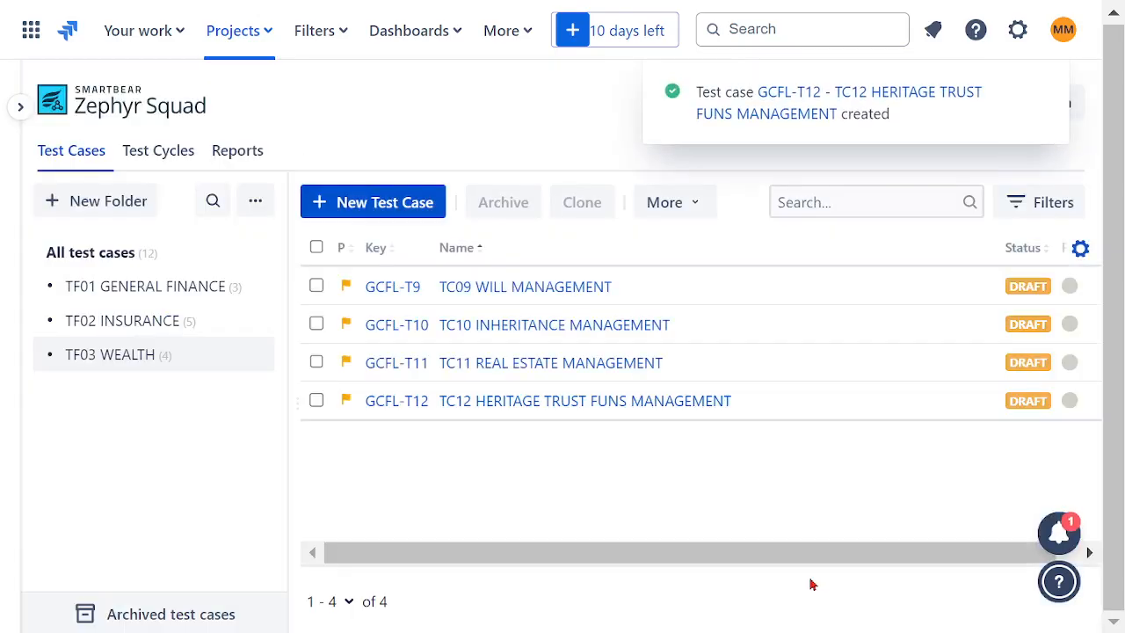
- Review the test cases in the TF01 GENERAL FINANCE, TF02 INSURANCE and TF03 WEALTH folders
{"action": "left_click", "coordinate": [120, 290]}
{"action": "left_click", "coordinate": [142, 323]}
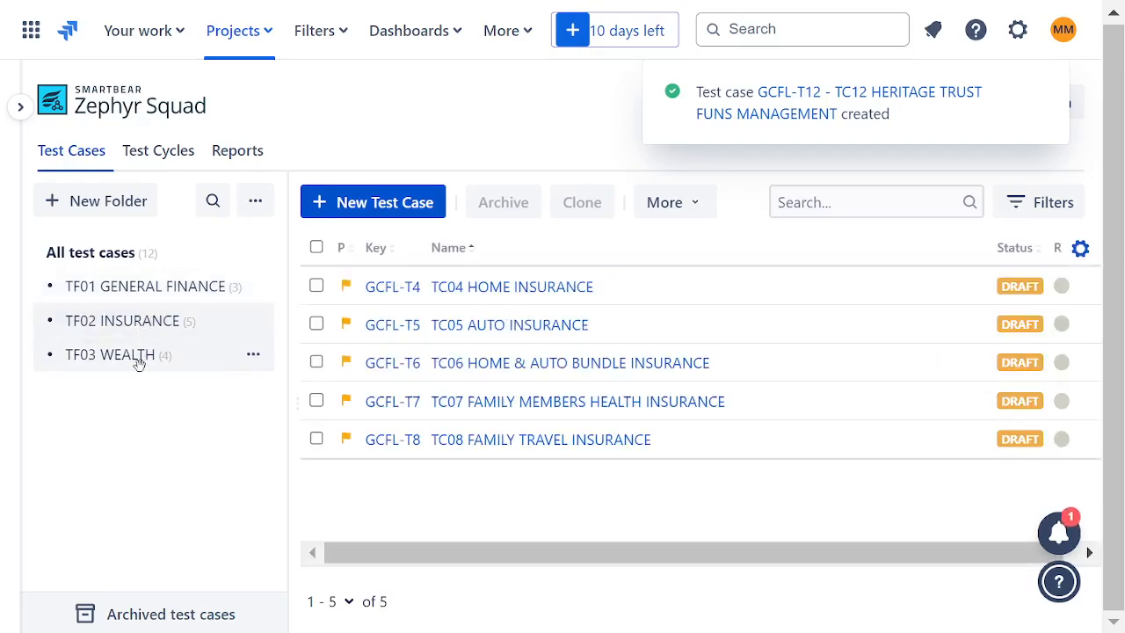
{"action": "left_click", "coordinate": [138, 361]}
{"action": "left_click", "coordinate": [141, 296]}
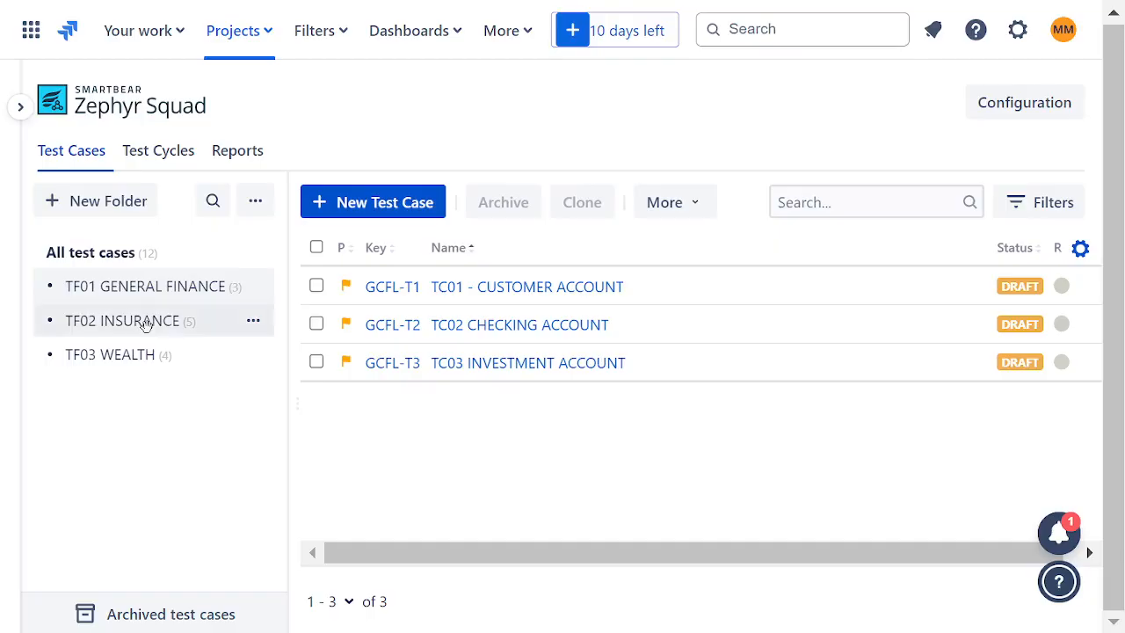
{"action": "left_click", "coordinate": [142, 322]}
{"action": "left_click", "coordinate": [140, 355]}
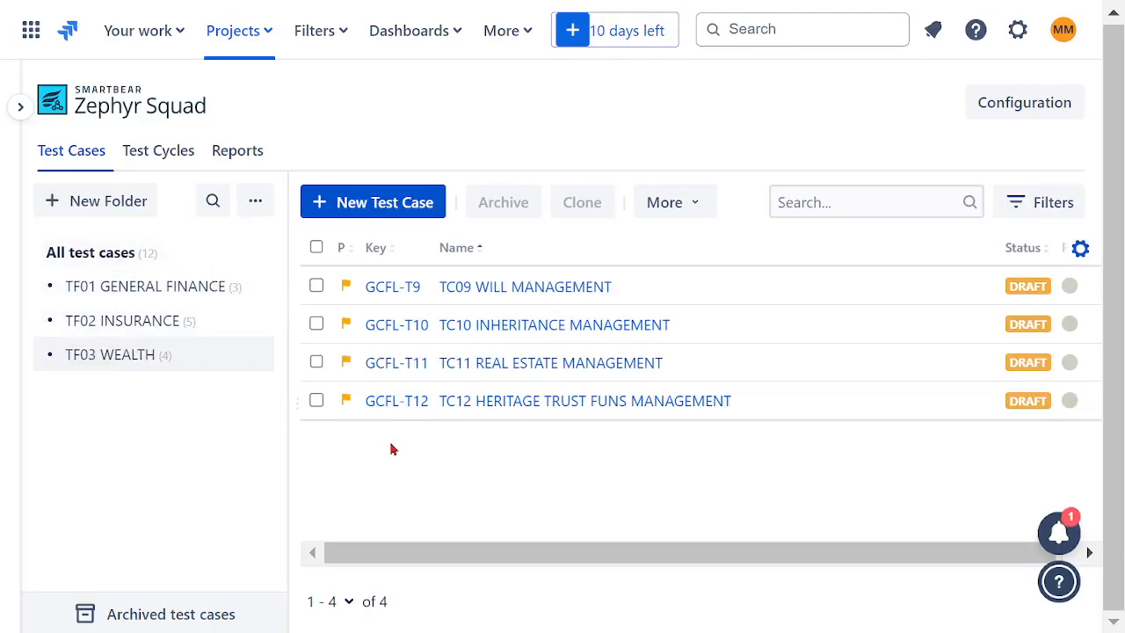
- Start a new test cycle in the project's test cycles and name it BIG PLAN TEST CYCLE
{"action": "left_click", "coordinate": [168, 155]}
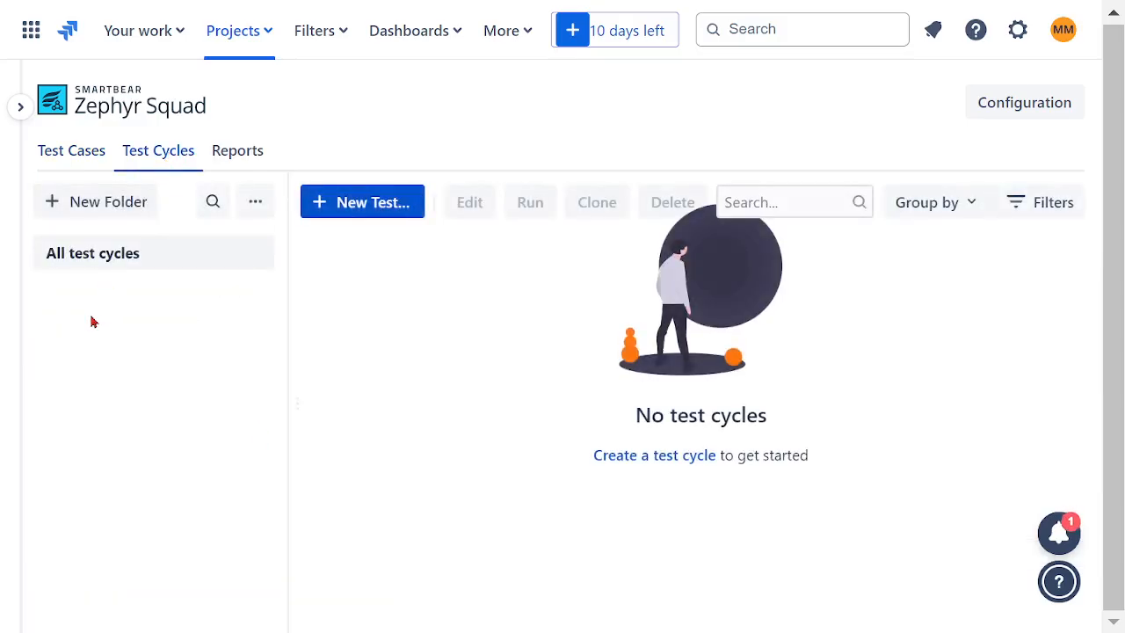
{"action": "left_click", "coordinate": [372, 209]}
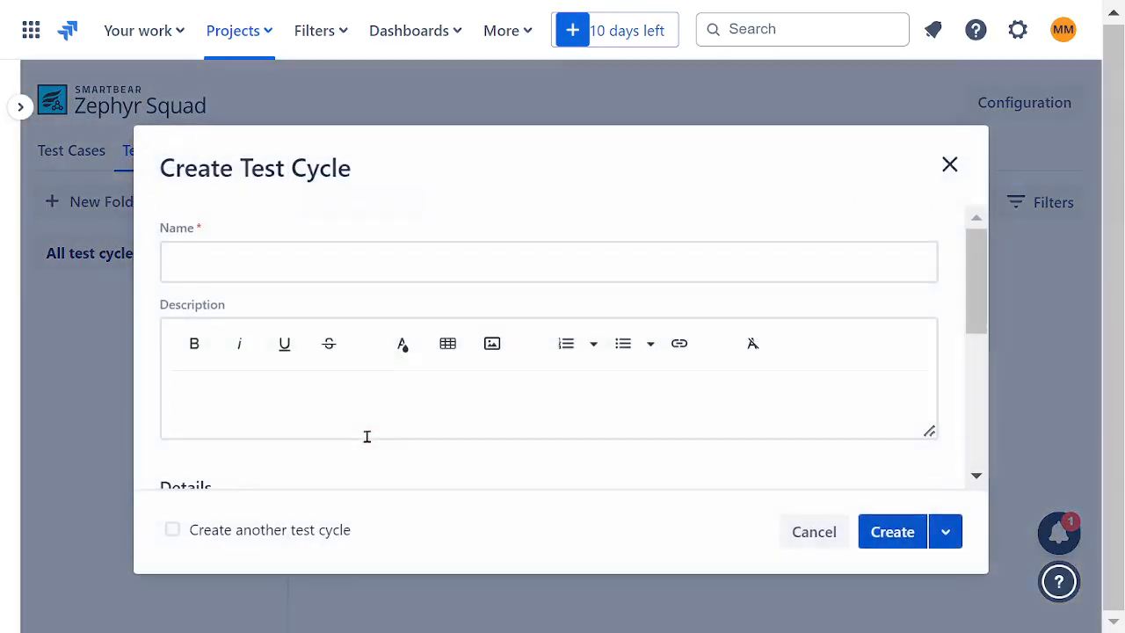
{"action": "left_click", "coordinate": [279, 264]}
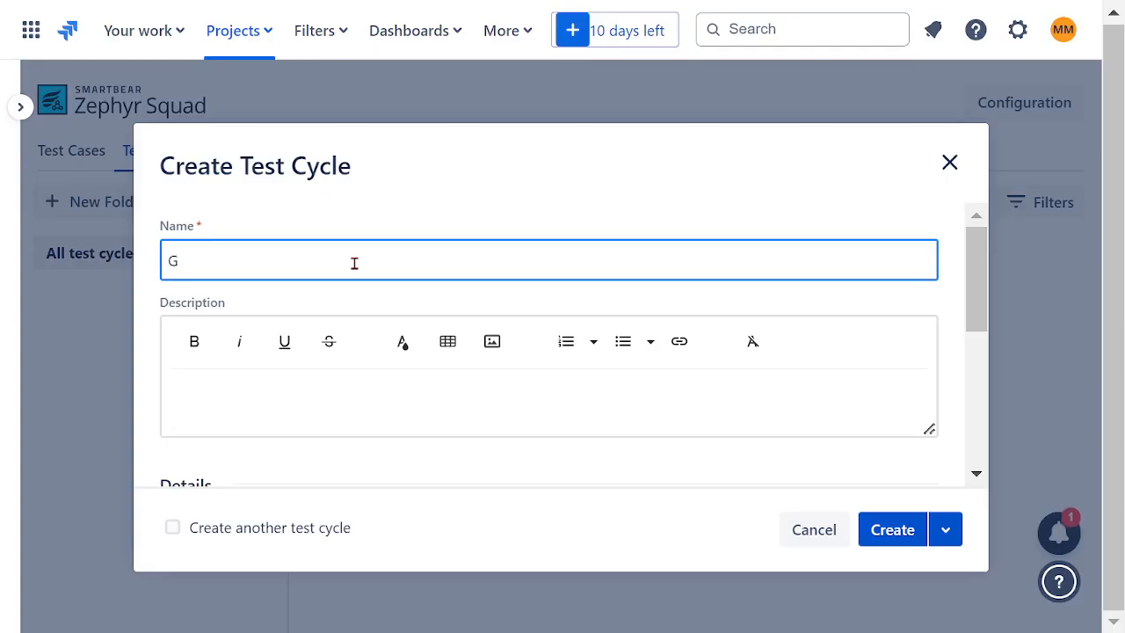
{"action": "key", "text": "BackSpace"}
{"action": "type", "text": "Bl"}
{"action": "type", "text": "G PL"}
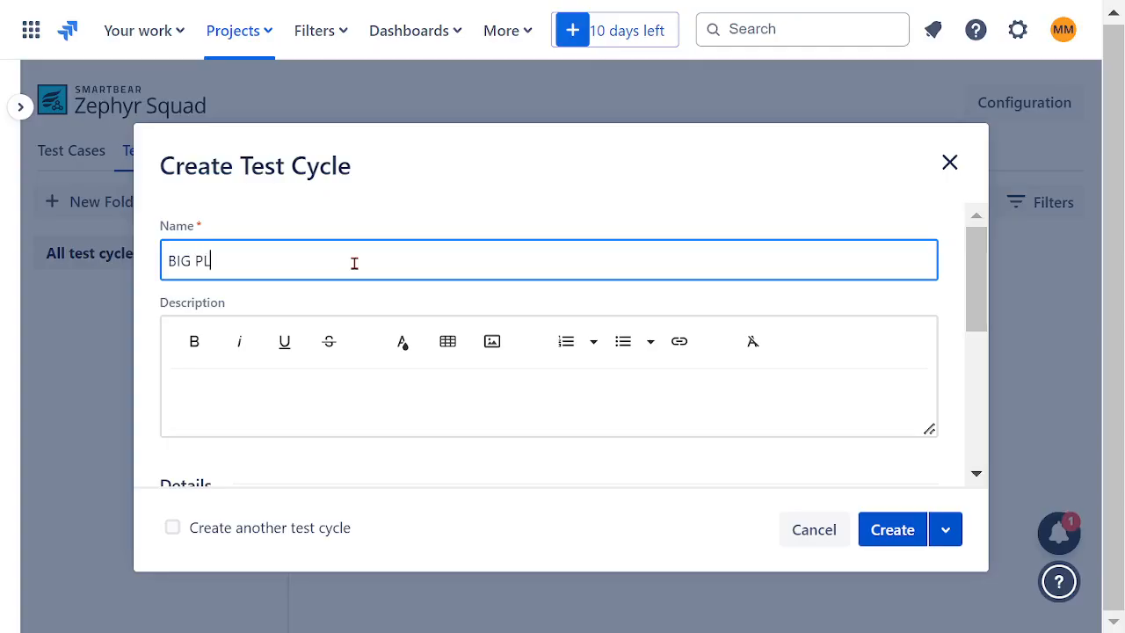
{"action": "type", "text": "AN TEST CYS"}
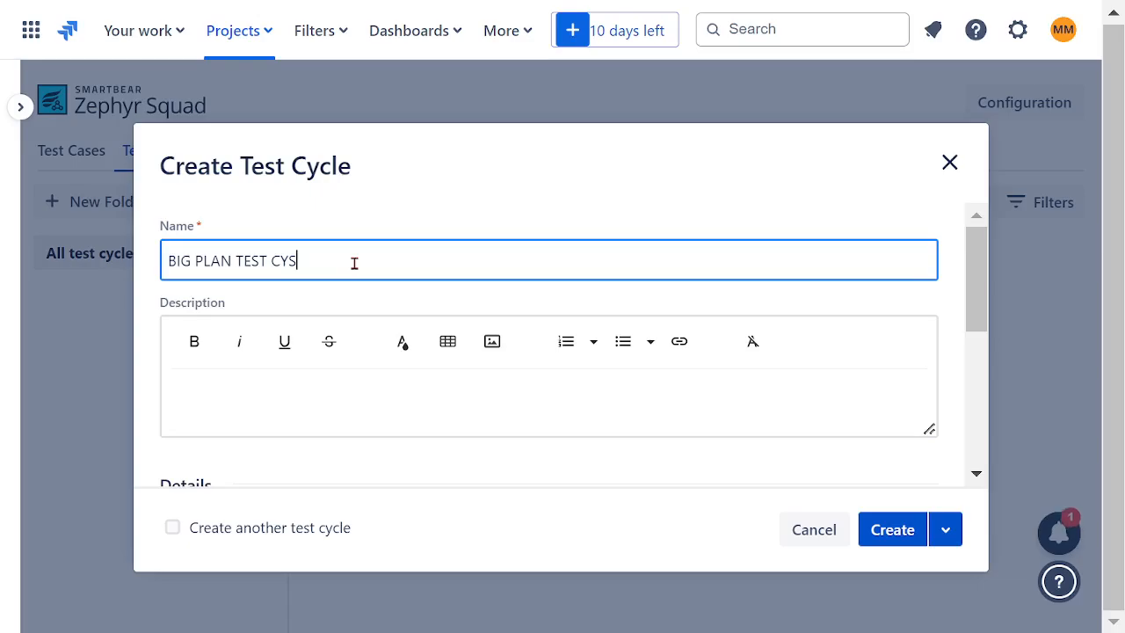
{"action": "key", "text": "BackSpace"}
{"action": "type", "text": "CLE"}
- Copy the name BIG PLAN TEST CYCLE into the test cycle's description and make it bold
{"action": "left_click_drag", "start_coordinate": [339, 273], "coordinate": [167, 261]}
{"action": "key", "text": "ctrl+c"}
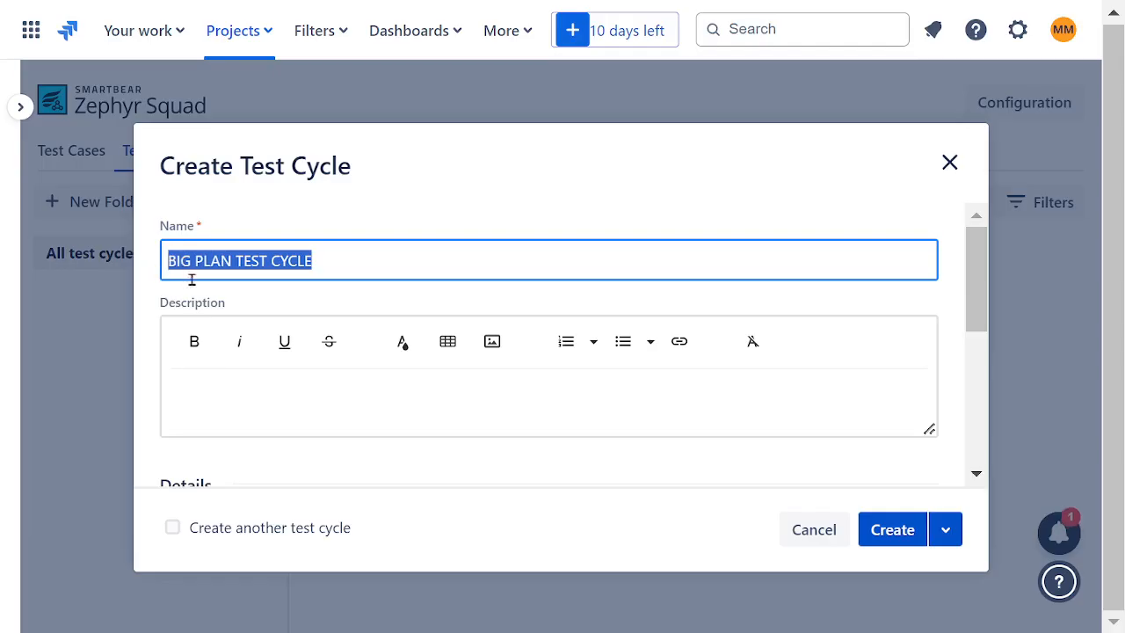
{"action": "left_click", "coordinate": [465, 377]}
{"action": "key", "text": "ctrl+v"}
{"action": "left_click_drag", "start_coordinate": [352, 404], "coordinate": [169, 401]}
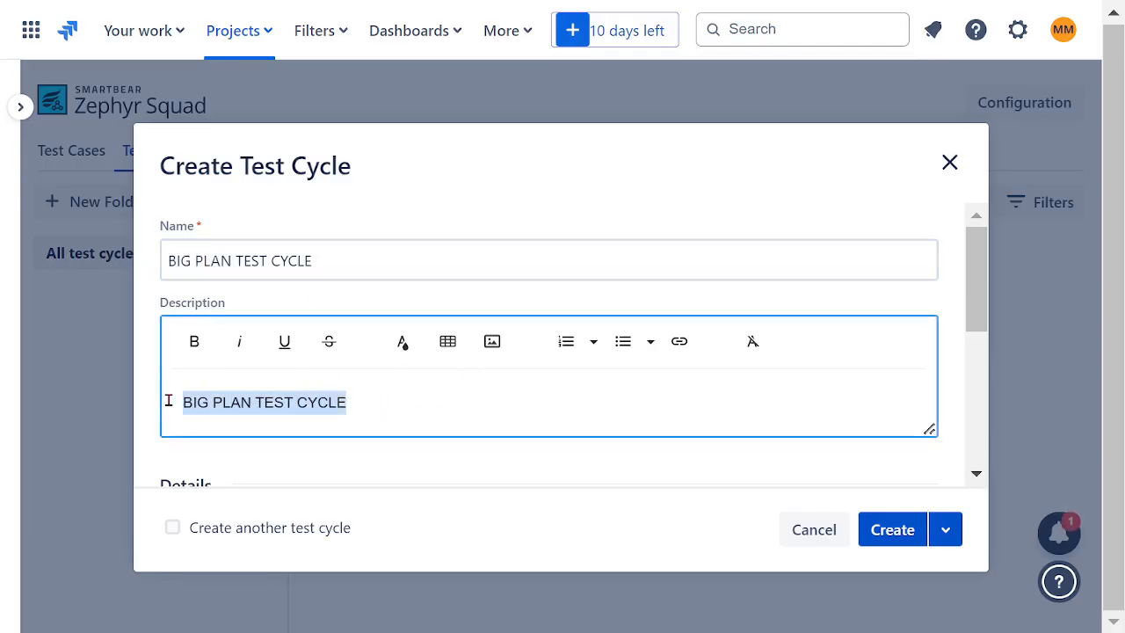
{"action": "left_click", "coordinate": [194, 341]}
{"action": "left_click", "coordinate": [625, 402]}
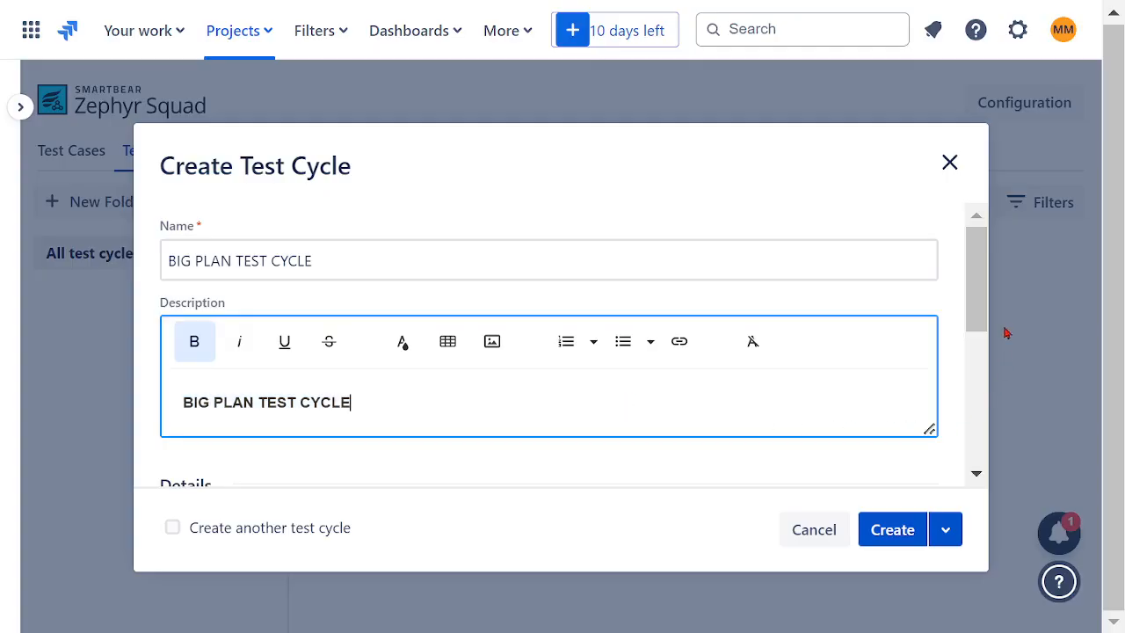
- Check the status and iteration options in the new cycle's details and create the test cycle
{"action": "left_click_drag", "start_coordinate": [984, 312], "coordinate": [997, 395]}
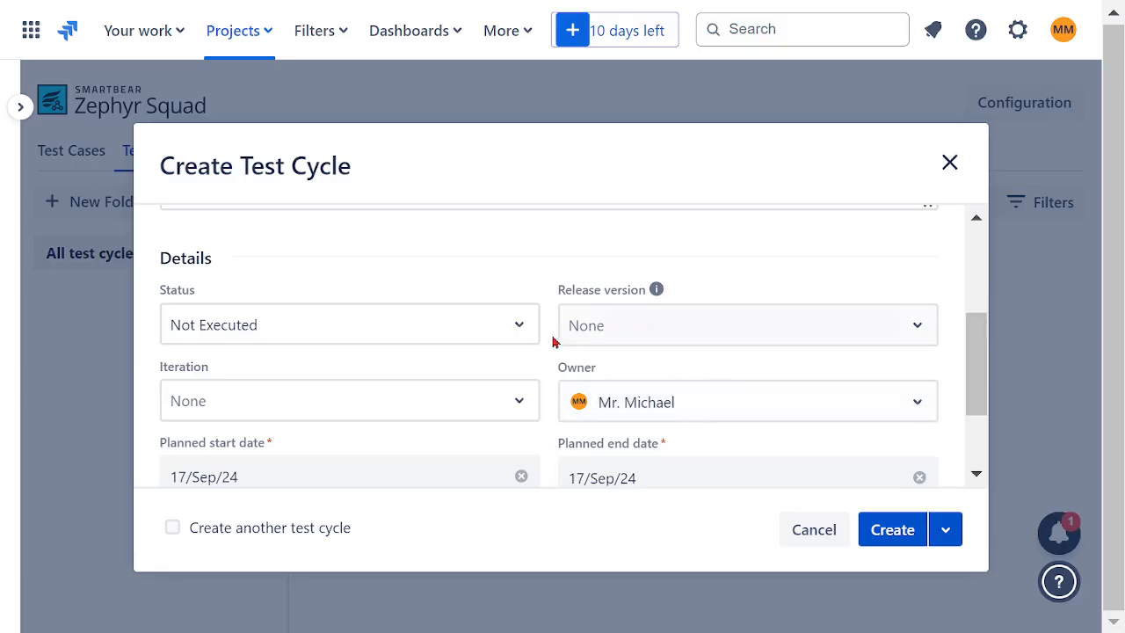
{"action": "left_click", "coordinate": [519, 325]}
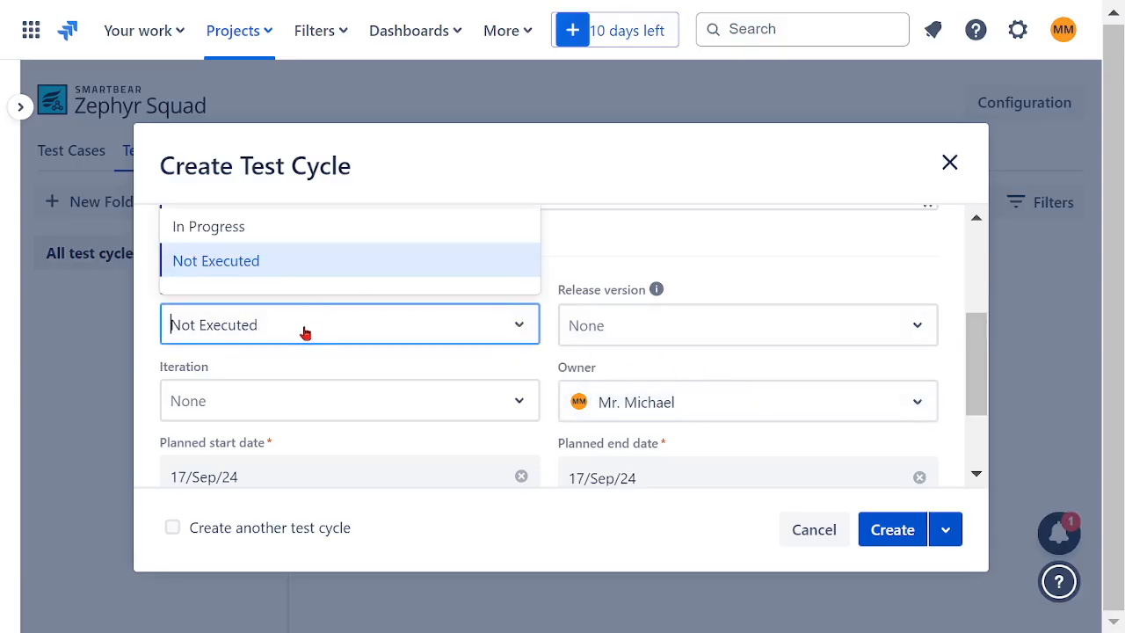
{"action": "left_click", "coordinate": [557, 243]}
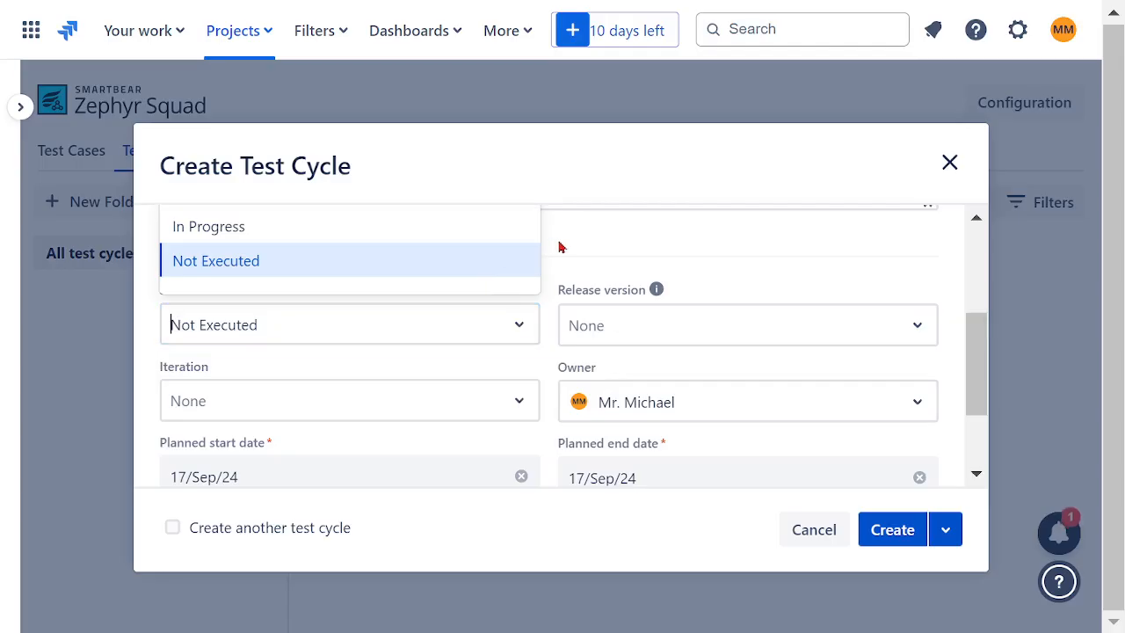
{"action": "scroll", "coordinate": [492, 291], "scroll_direction": "up", "scroll_amount": 2}
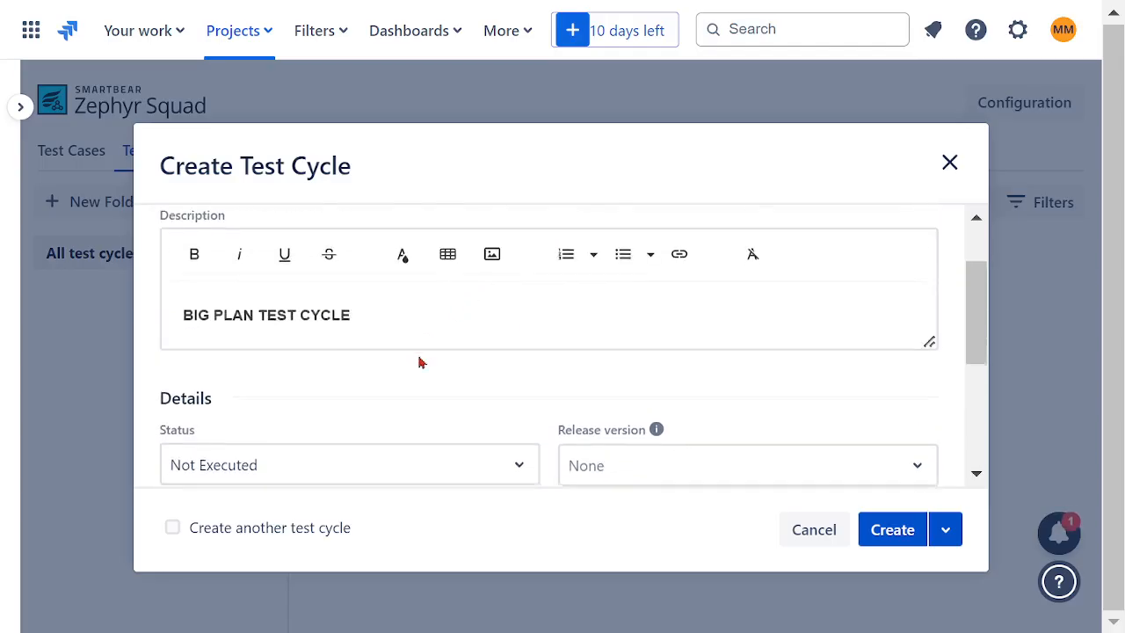
{"action": "scroll", "coordinate": [419, 359], "scroll_direction": "down", "scroll_amount": 2}
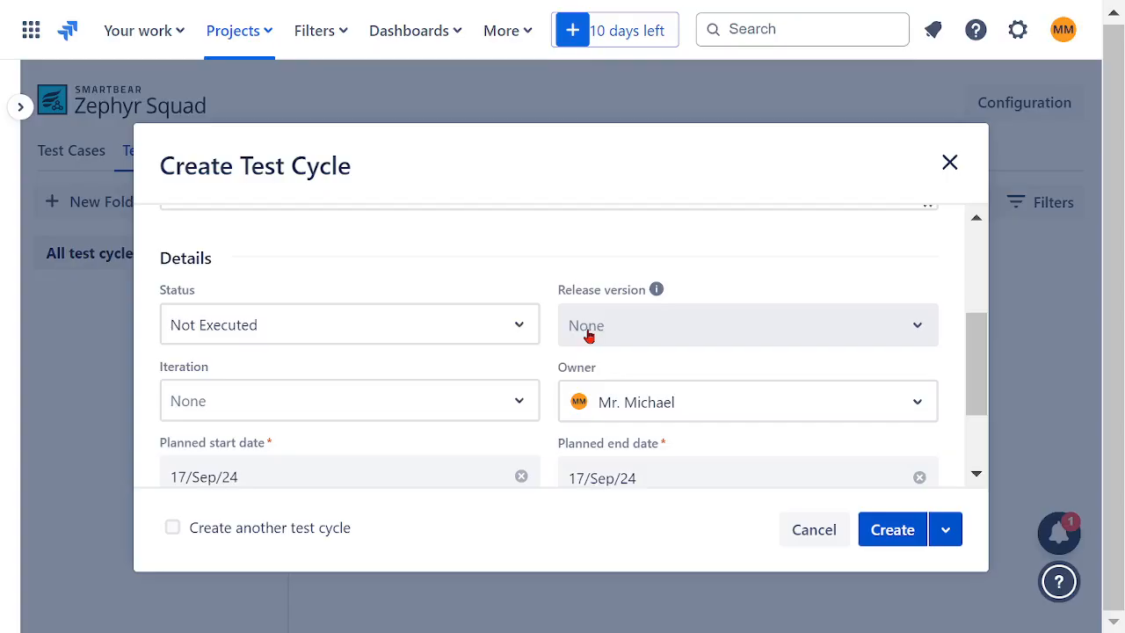
{"action": "scroll", "coordinate": [378, 327], "scroll_direction": "down", "scroll_amount": 2}
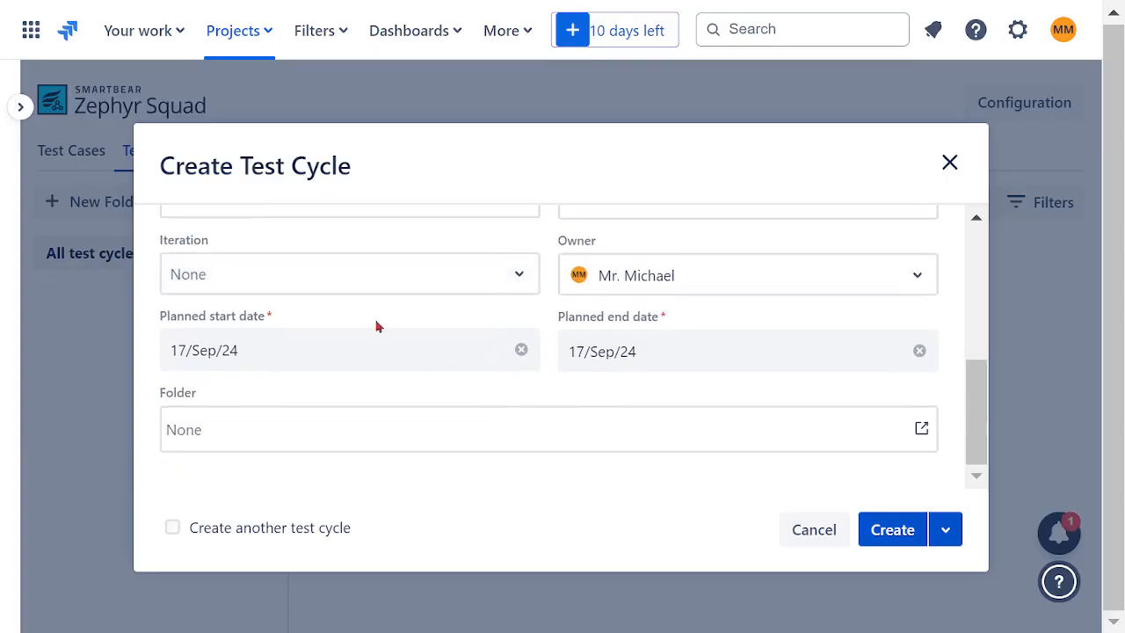
{"action": "left_click", "coordinate": [517, 278]}
{"action": "left_click", "coordinate": [542, 401]}
{"action": "scroll", "coordinate": [480, 385], "scroll_direction": "up", "scroll_amount": 5}
{"action": "scroll", "coordinate": [480, 382], "scroll_direction": "down", "scroll_amount": 3}
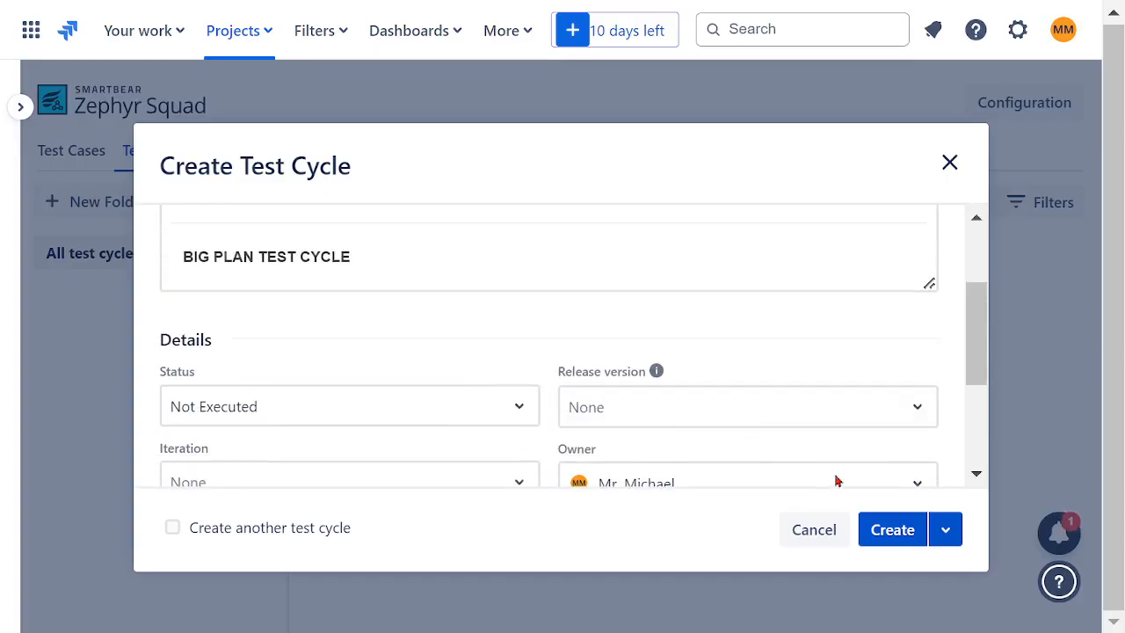
{"action": "left_click", "coordinate": [883, 538]}
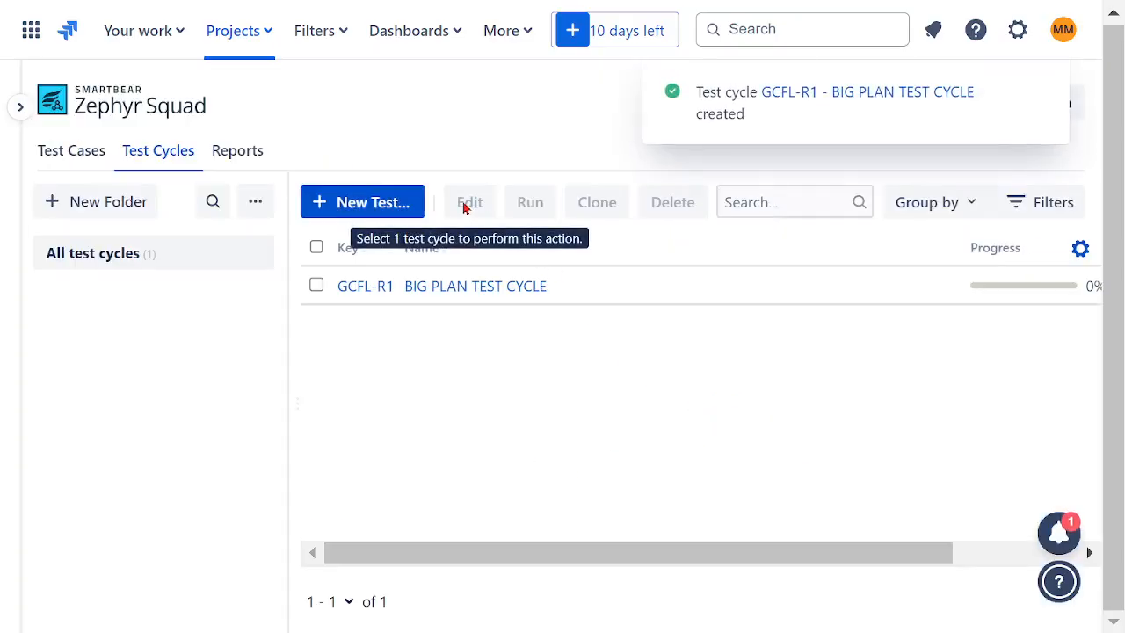
- Open BIG PLAN TEST CYCLE for running and add all test cases from the TF01 GENERAL FINANCE folder
{"action": "left_click", "coordinate": [317, 285]}
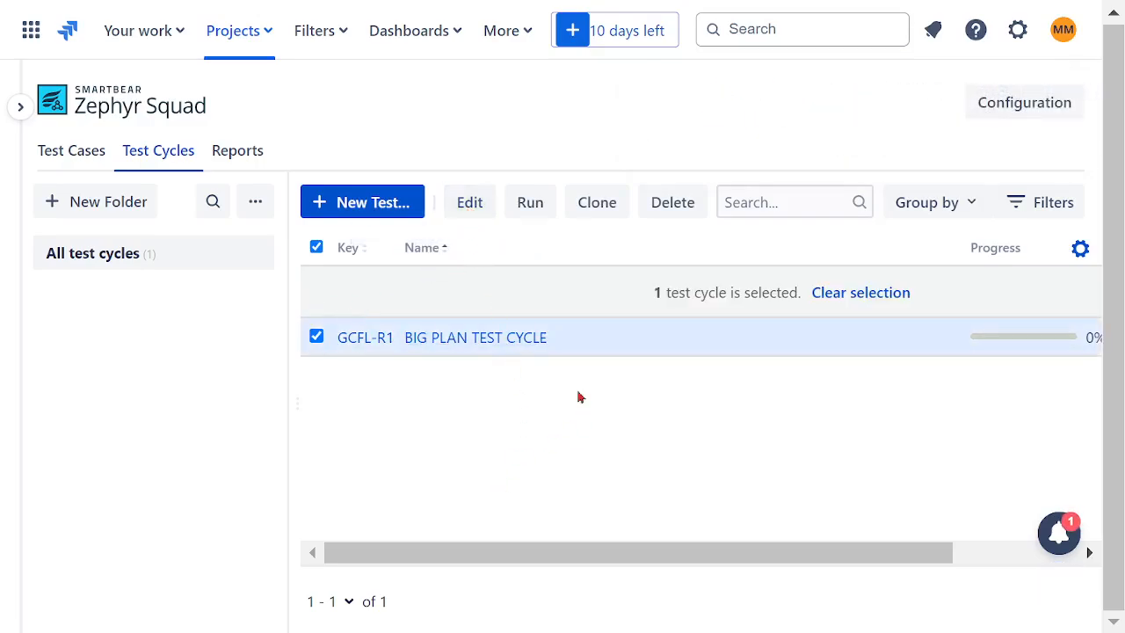
{"action": "left_click", "coordinate": [529, 211]}
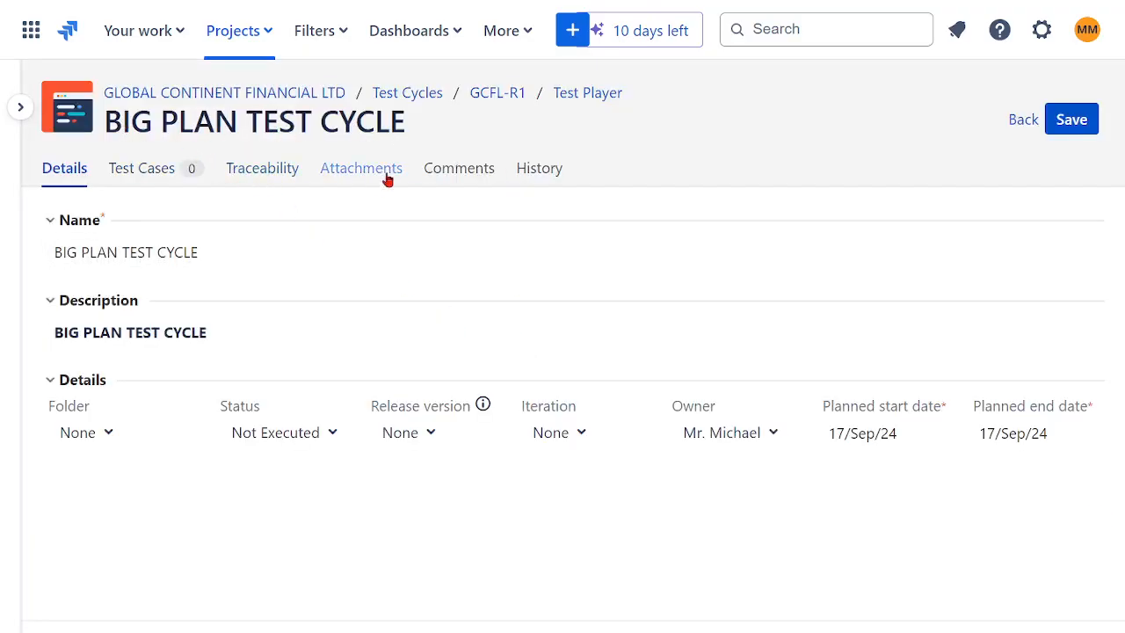
{"action": "left_click", "coordinate": [152, 174]}
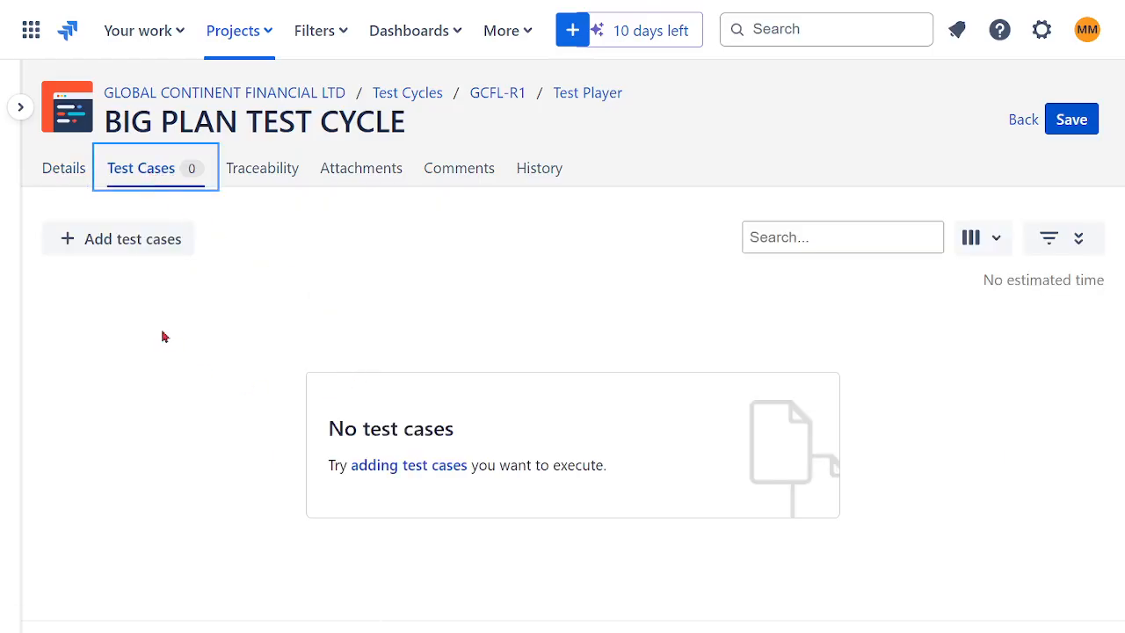
{"action": "left_click", "coordinate": [69, 247]}
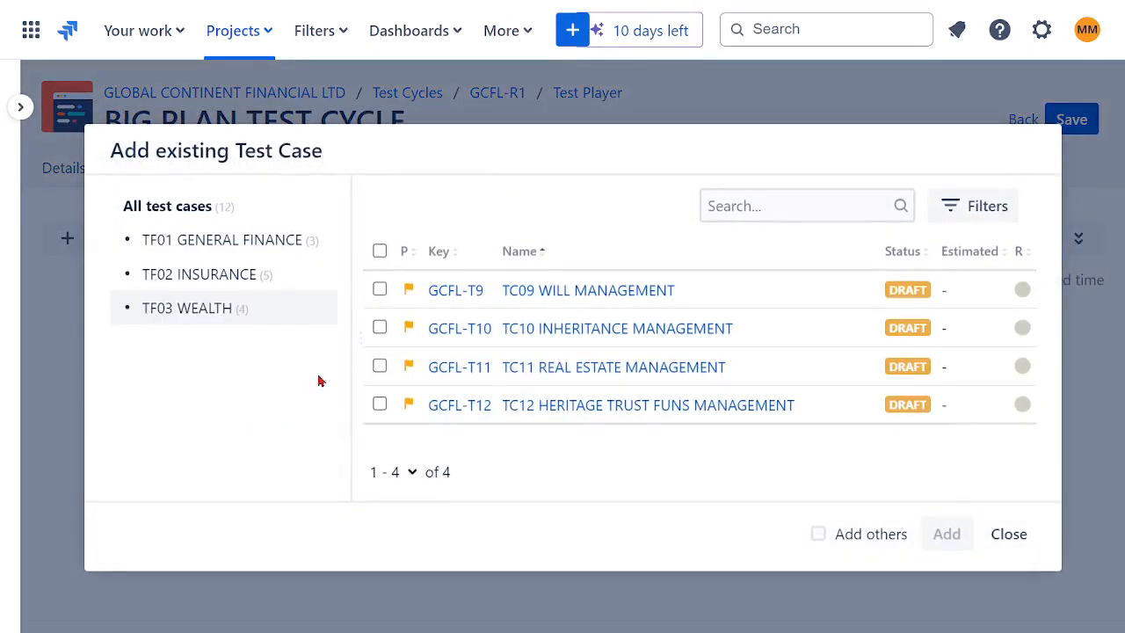
{"action": "left_click", "coordinate": [197, 240]}
{"action": "left_click", "coordinate": [379, 251]}
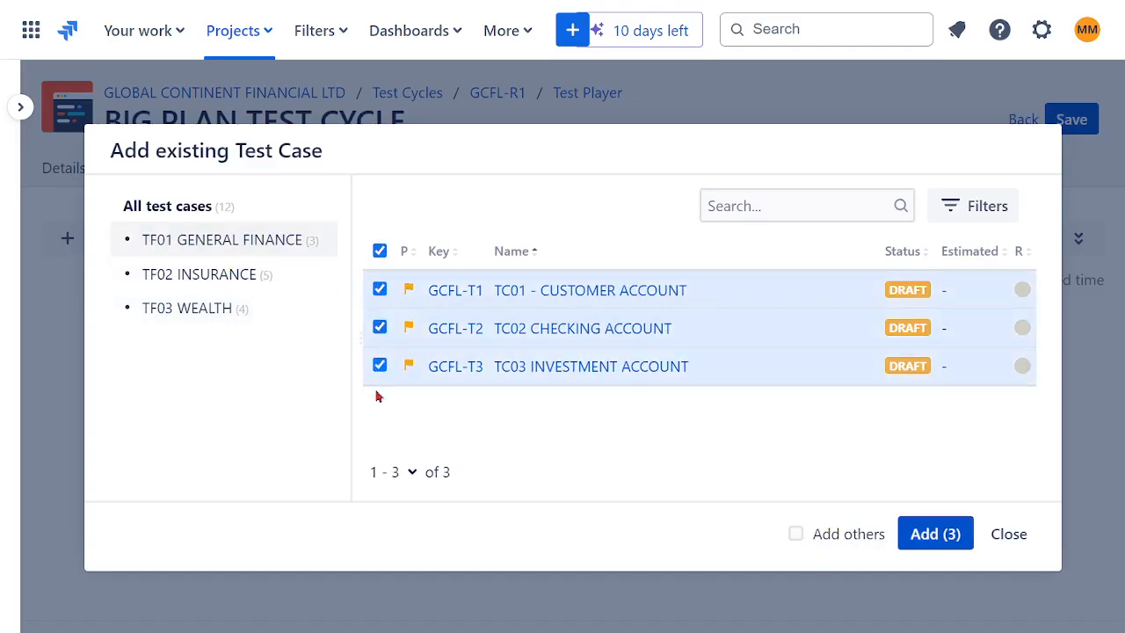
{"action": "left_click", "coordinate": [937, 533]}
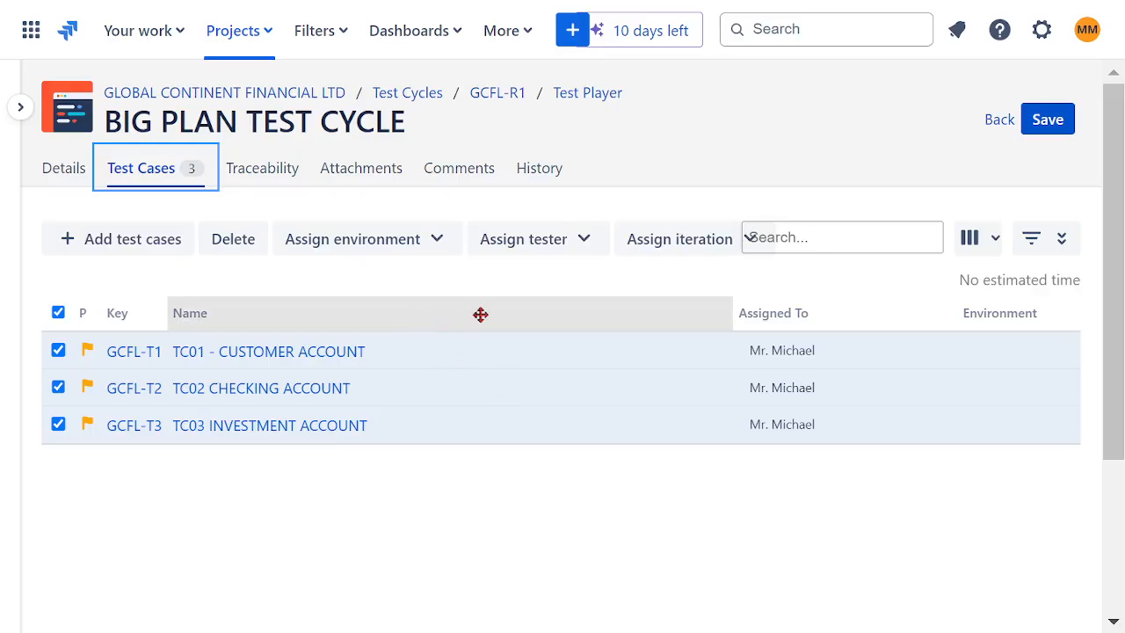
- Examine the tester and environment assignment choices and the column options for the test cases in the cycle
{"action": "left_click", "coordinate": [583, 241]}
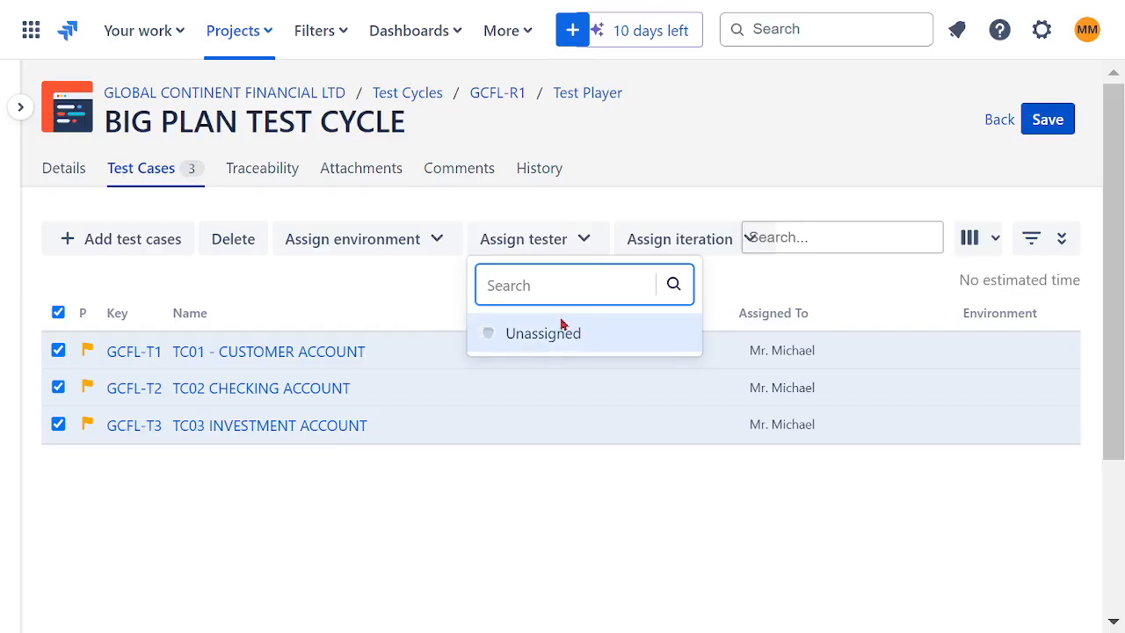
{"action": "left_click", "coordinate": [579, 510]}
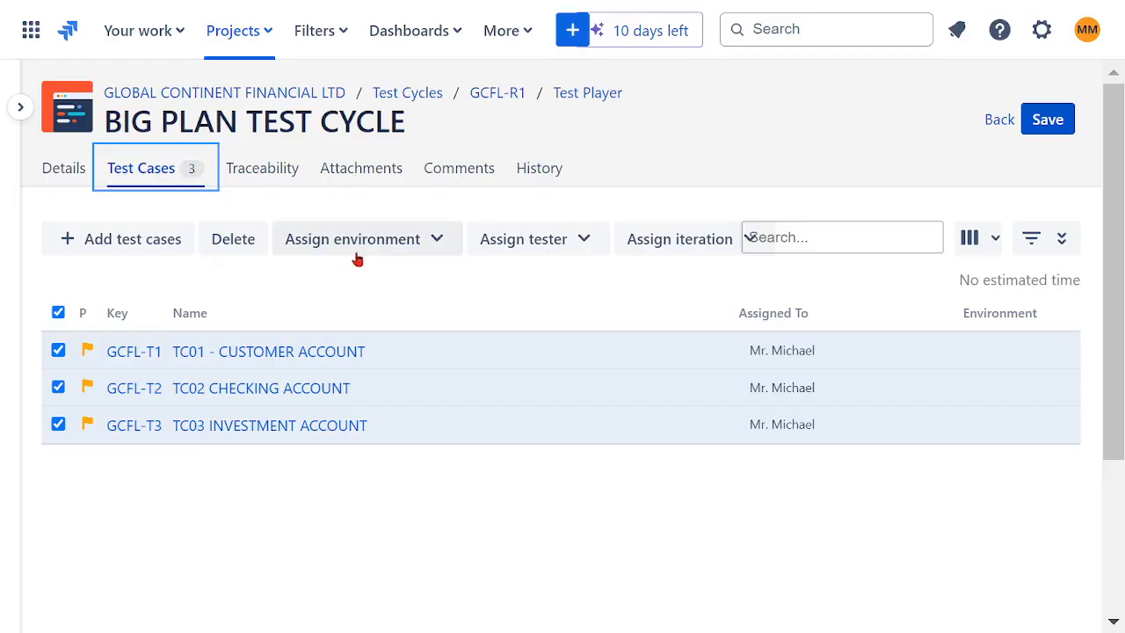
{"action": "left_click", "coordinate": [436, 247]}
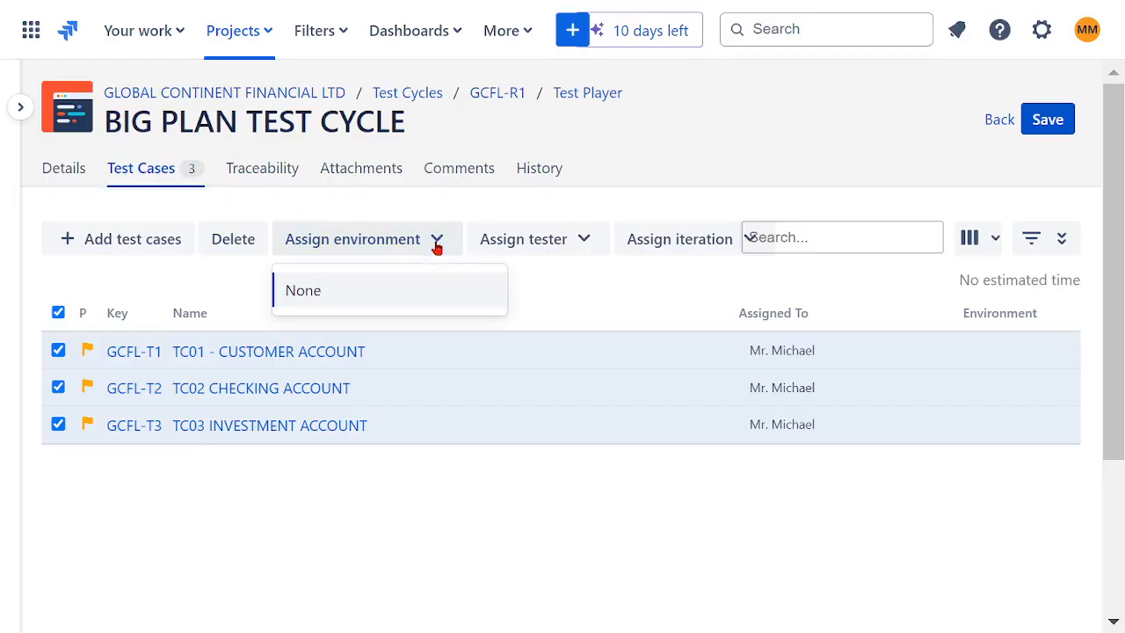
{"action": "left_click", "coordinate": [563, 288]}
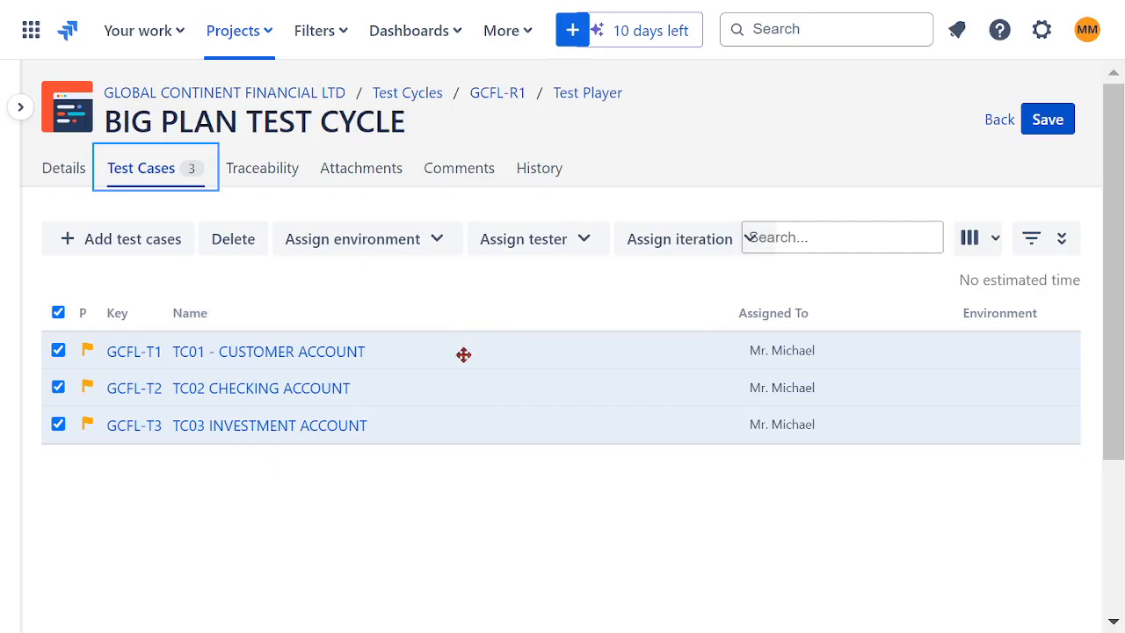
{"action": "left_click", "coordinate": [310, 514]}
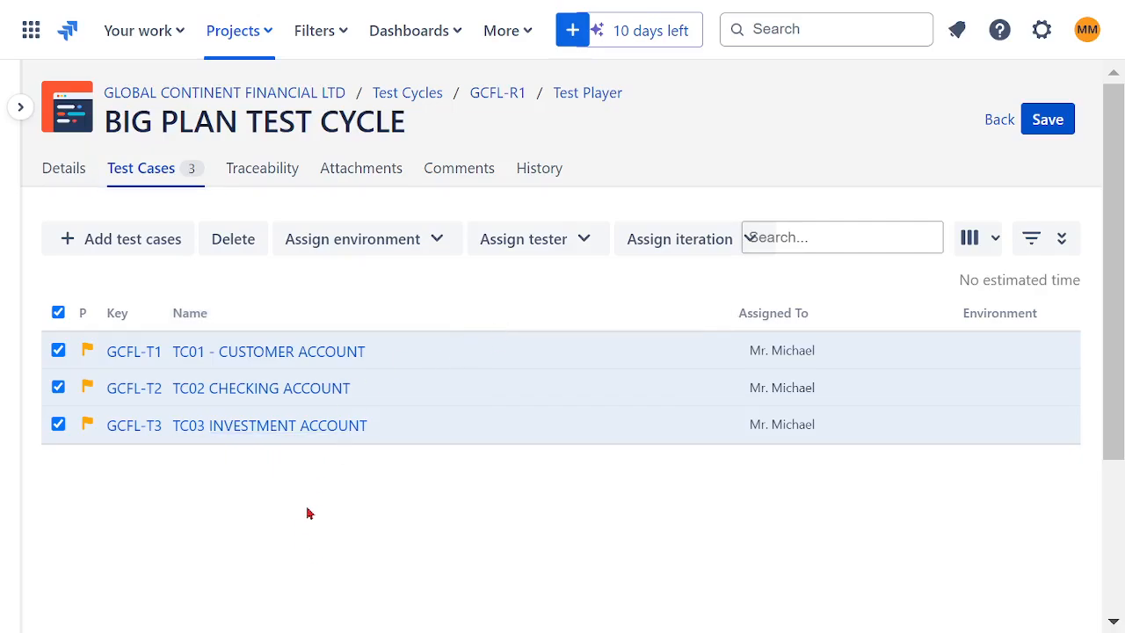
{"action": "left_click", "coordinate": [994, 244]}
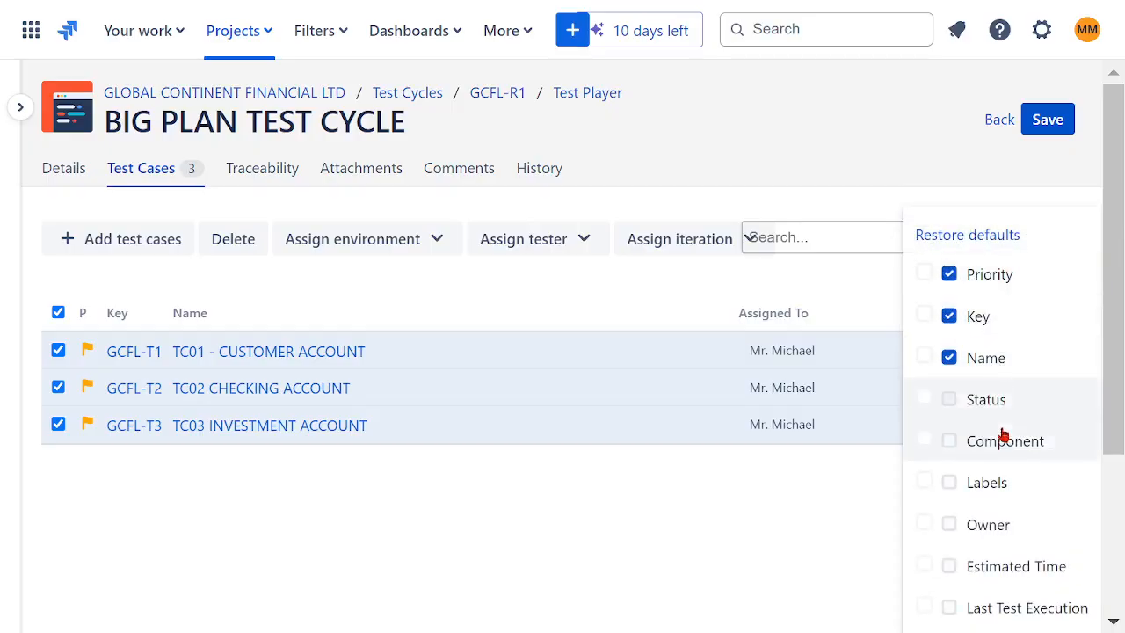
{"action": "left_click", "coordinate": [772, 532]}
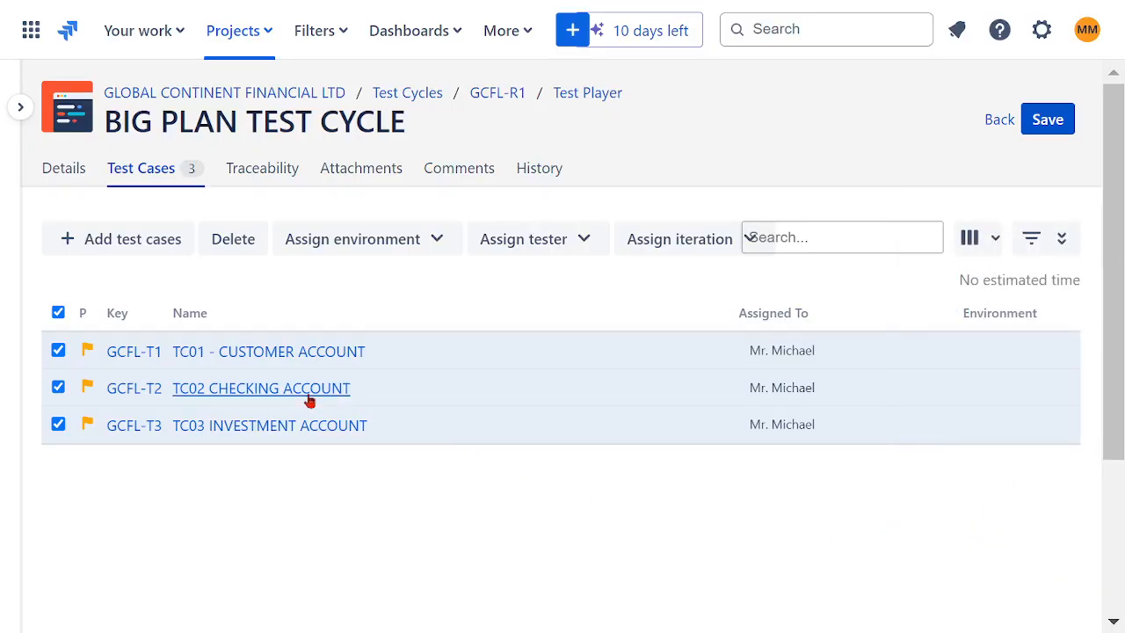
- Go through the cycle's traceability, attachments, comments, history and details, and save BIG PLAN TEST CYCLE
{"action": "left_click", "coordinate": [269, 174]}
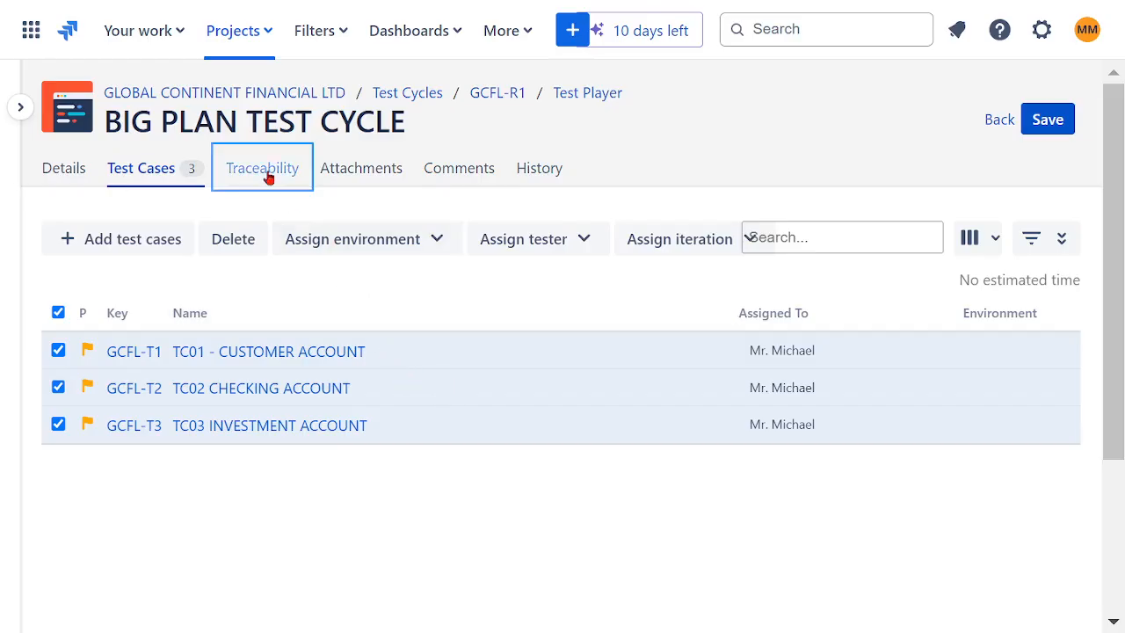
{"action": "left_click", "coordinate": [356, 172]}
{"action": "left_click", "coordinate": [482, 175]}
{"action": "left_click", "coordinate": [533, 173]}
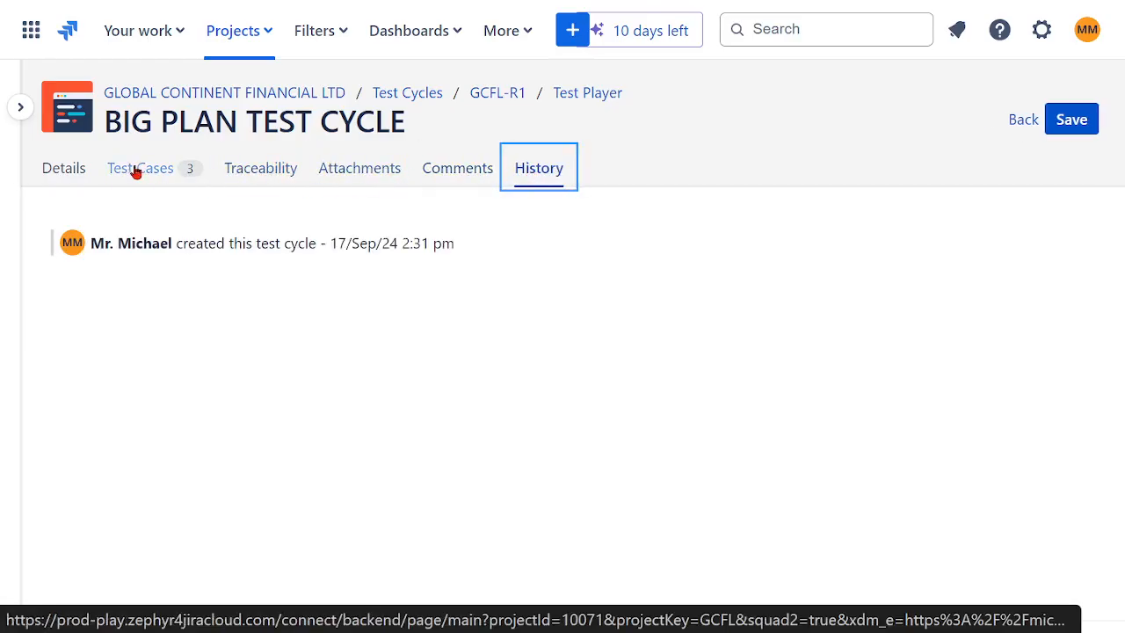
{"action": "left_click", "coordinate": [68, 174]}
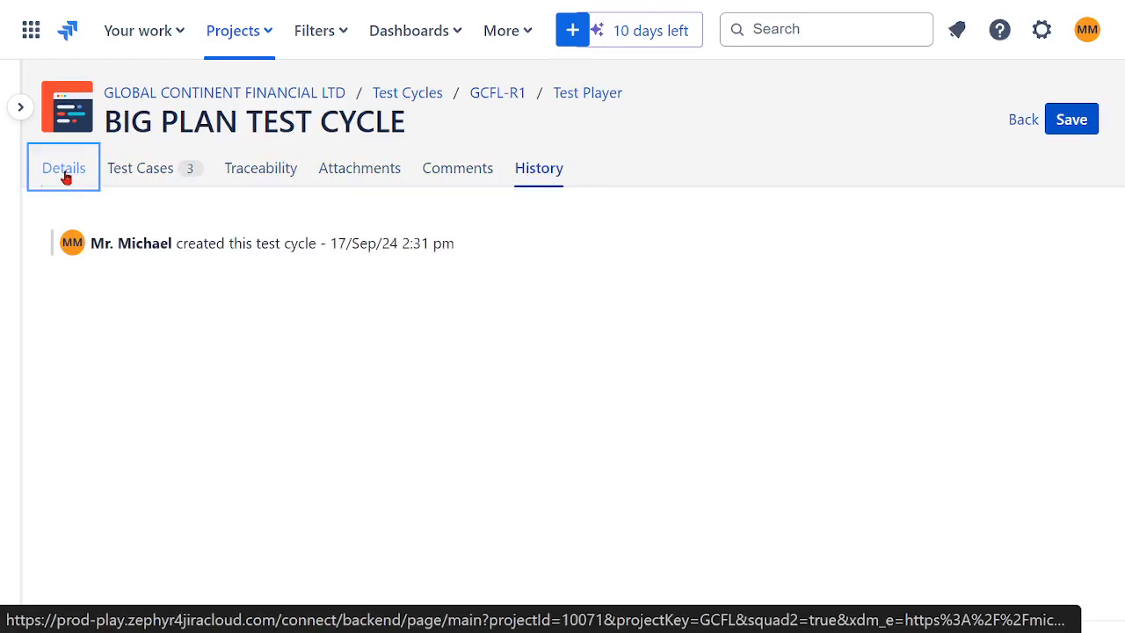
{"action": "left_click", "coordinate": [20, 106]}
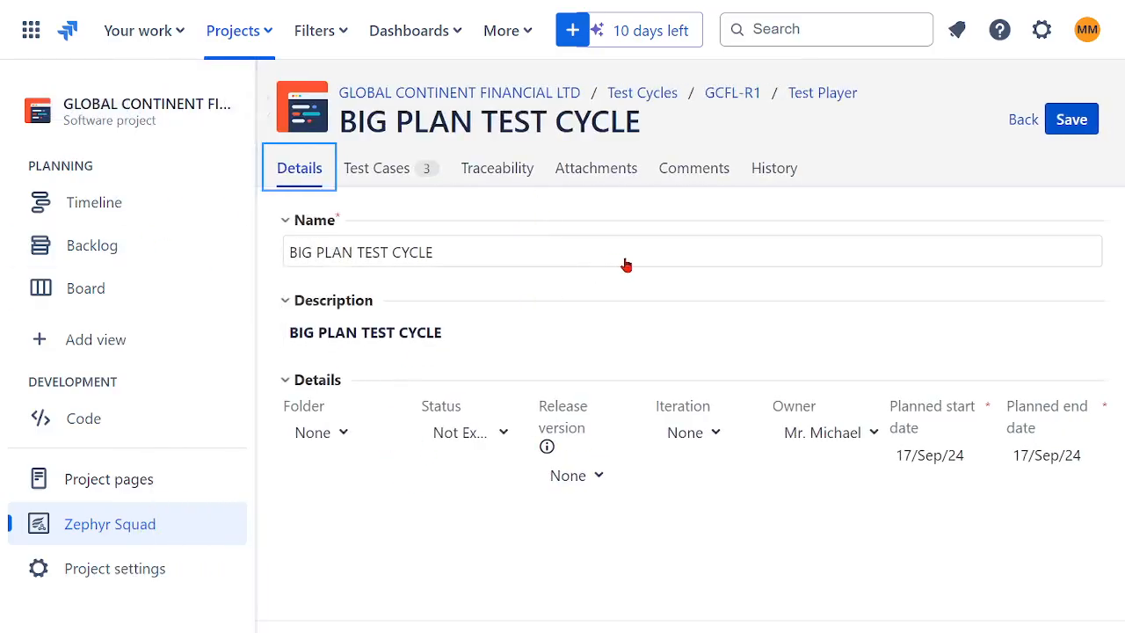
{"action": "left_click", "coordinate": [1071, 119]}
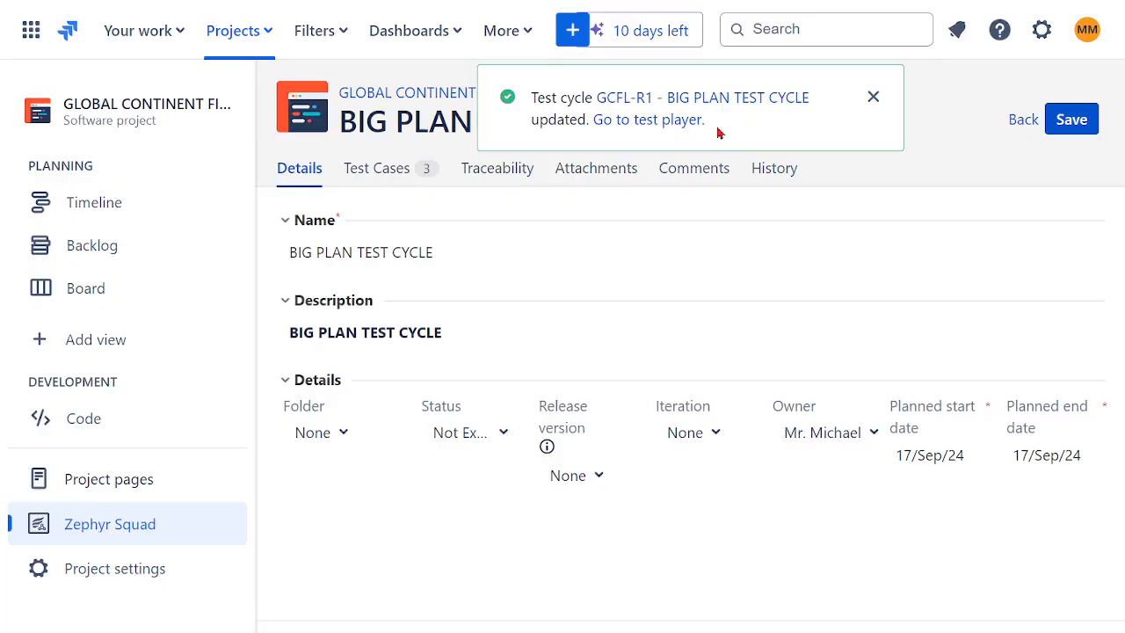
- Open the test player for BIG PLAN TEST CYCLE and collapse the project sidebar
{"action": "left_click", "coordinate": [662, 100]}
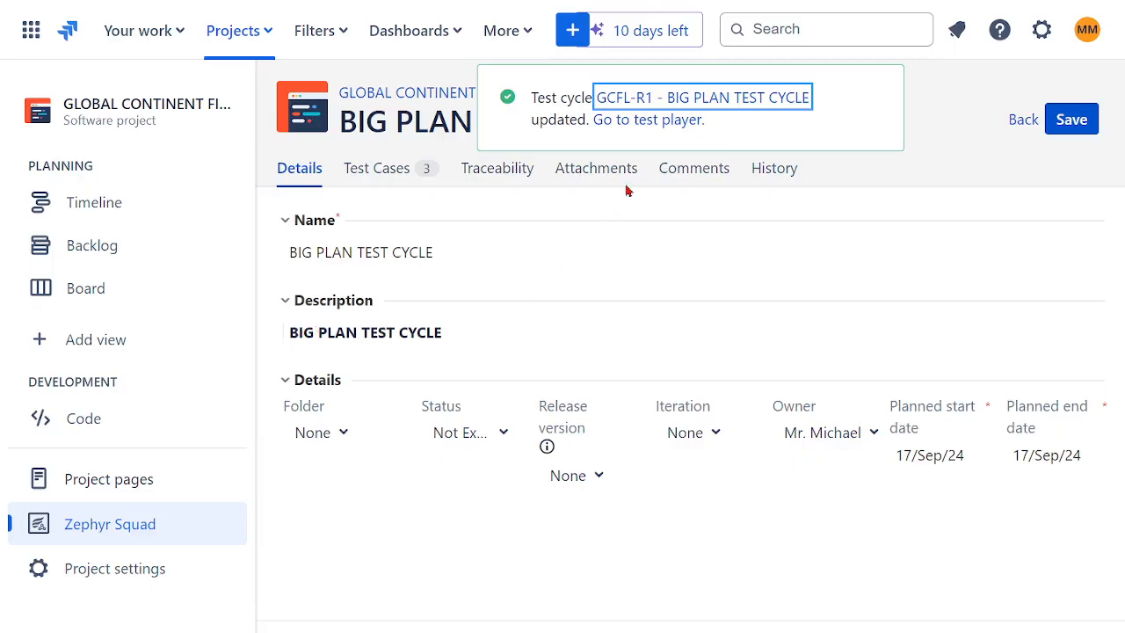
{"action": "left_click", "coordinate": [665, 130]}
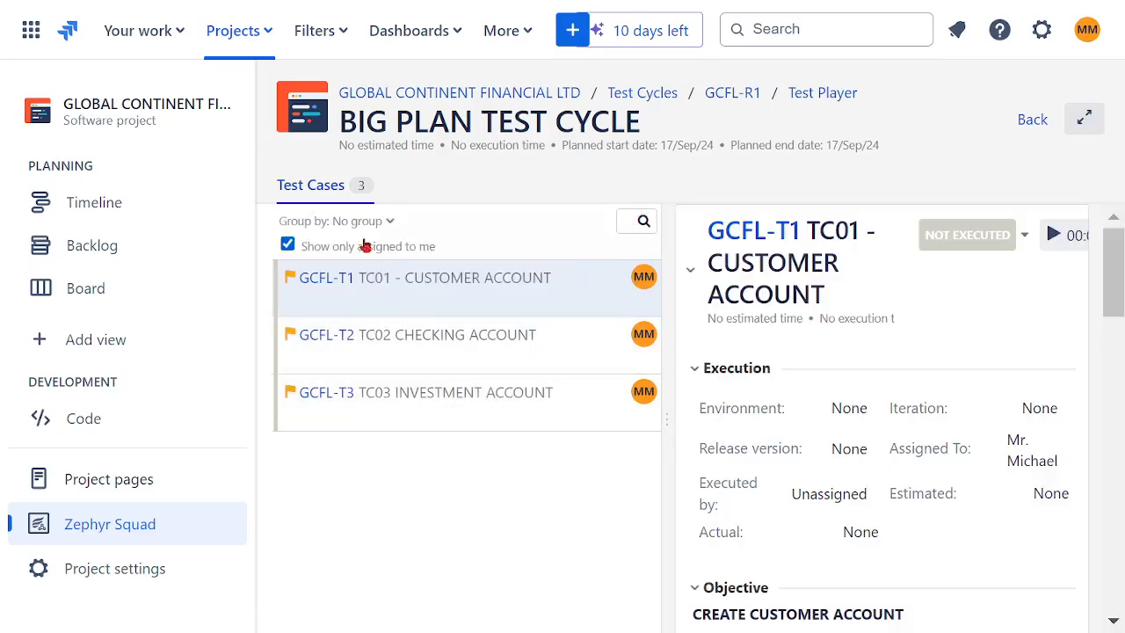
{"action": "left_click", "coordinate": [261, 107]}
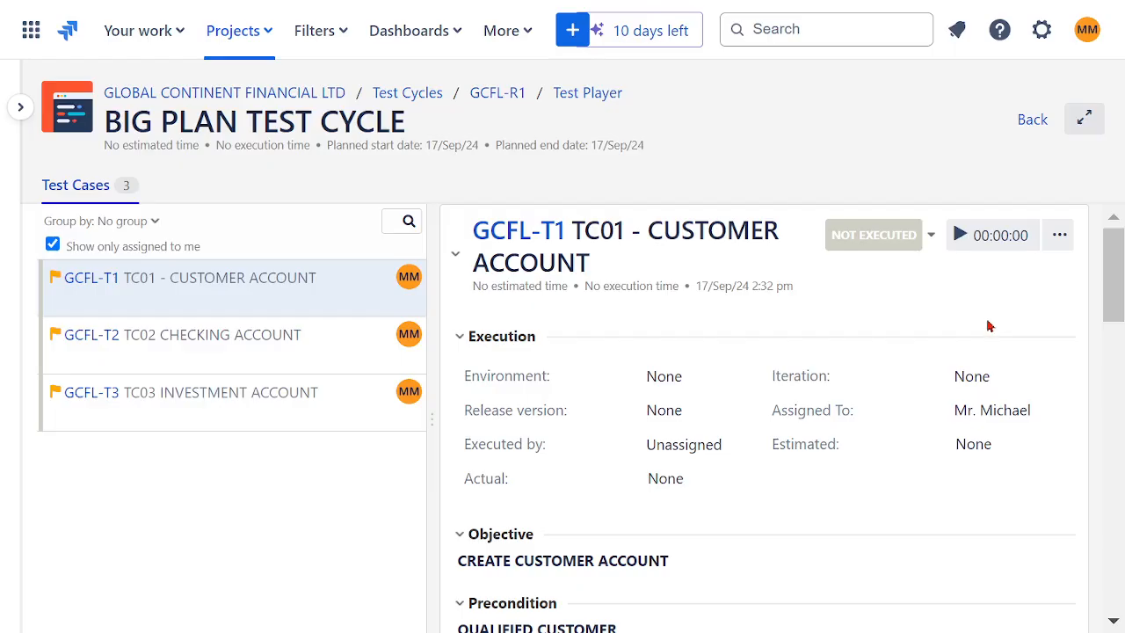
- Step the execution status of TC01 - CUSTOMER ACCOUNT through In Progress, Blocked and Fail, and set it to Pass
{"action": "left_click", "coordinate": [931, 237]}
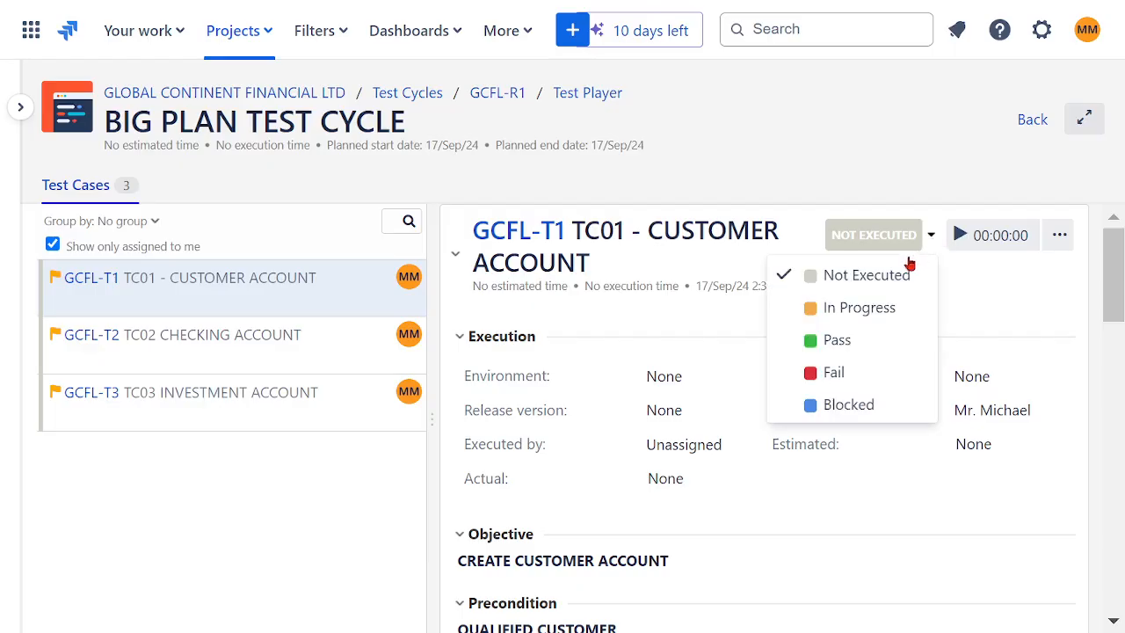
{"action": "left_click", "coordinate": [867, 310]}
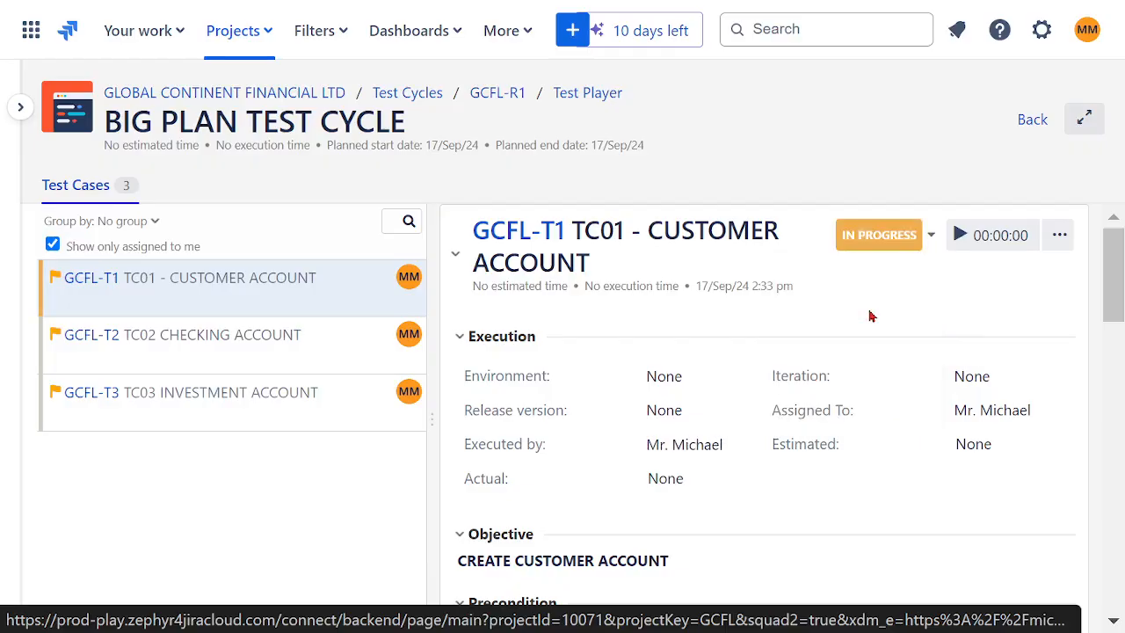
{"action": "left_click", "coordinate": [931, 237]}
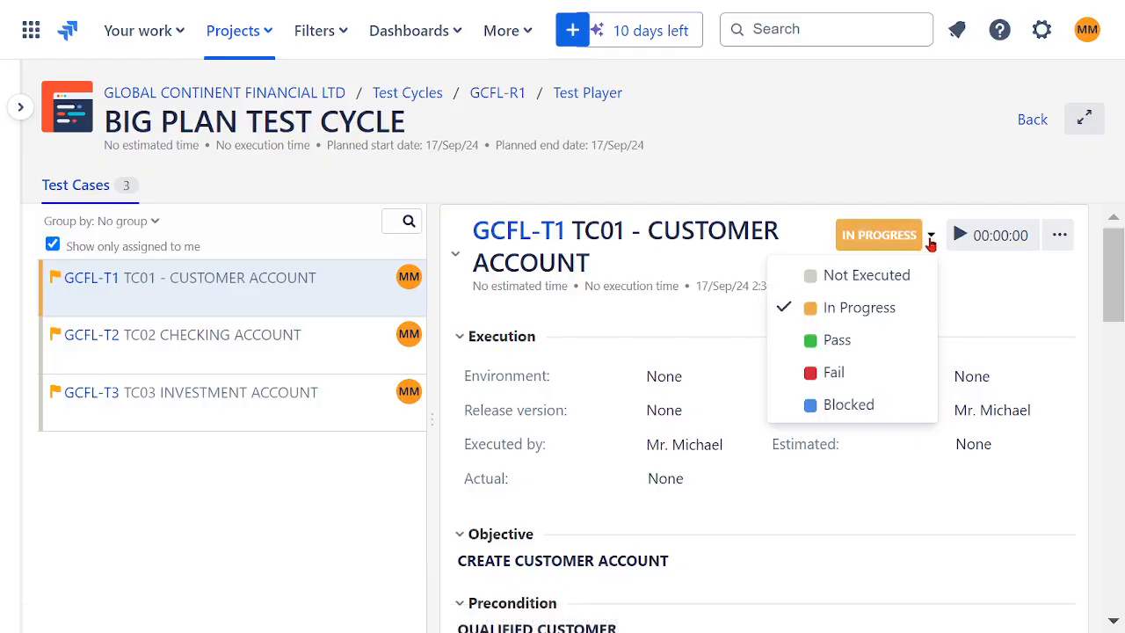
{"action": "left_click", "coordinate": [844, 411]}
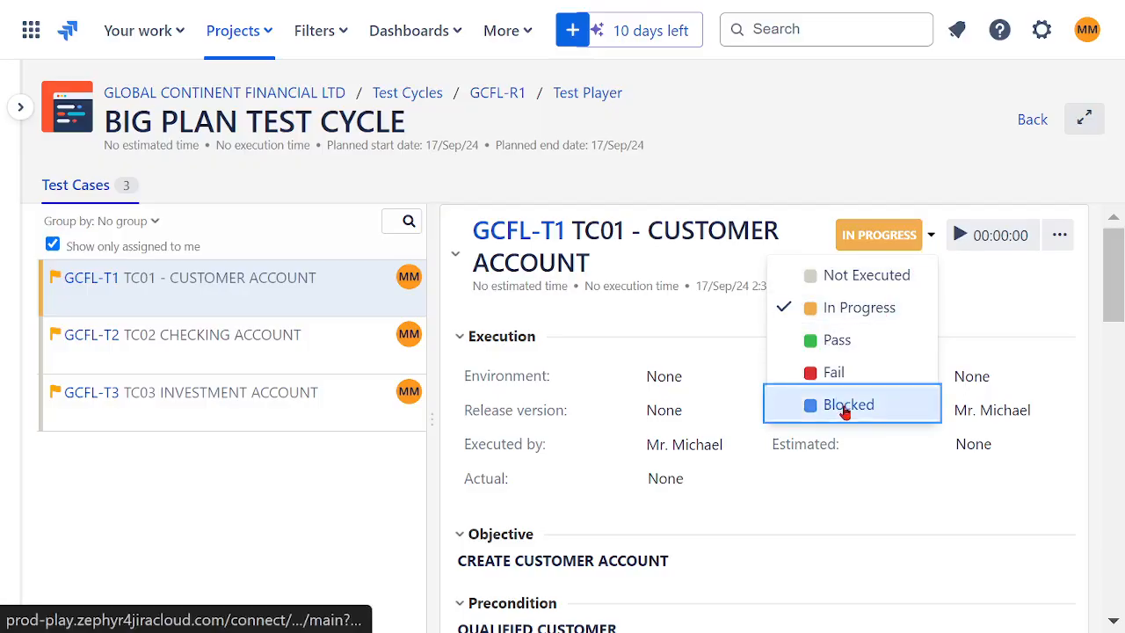
{"action": "left_click", "coordinate": [931, 237]}
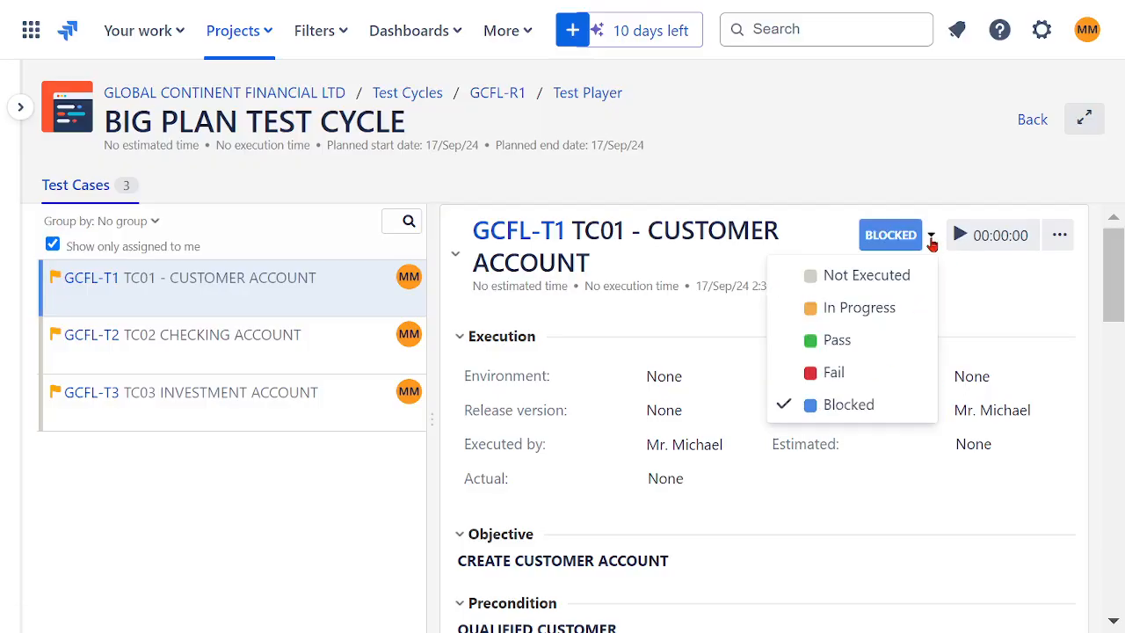
{"action": "left_click", "coordinate": [835, 384]}
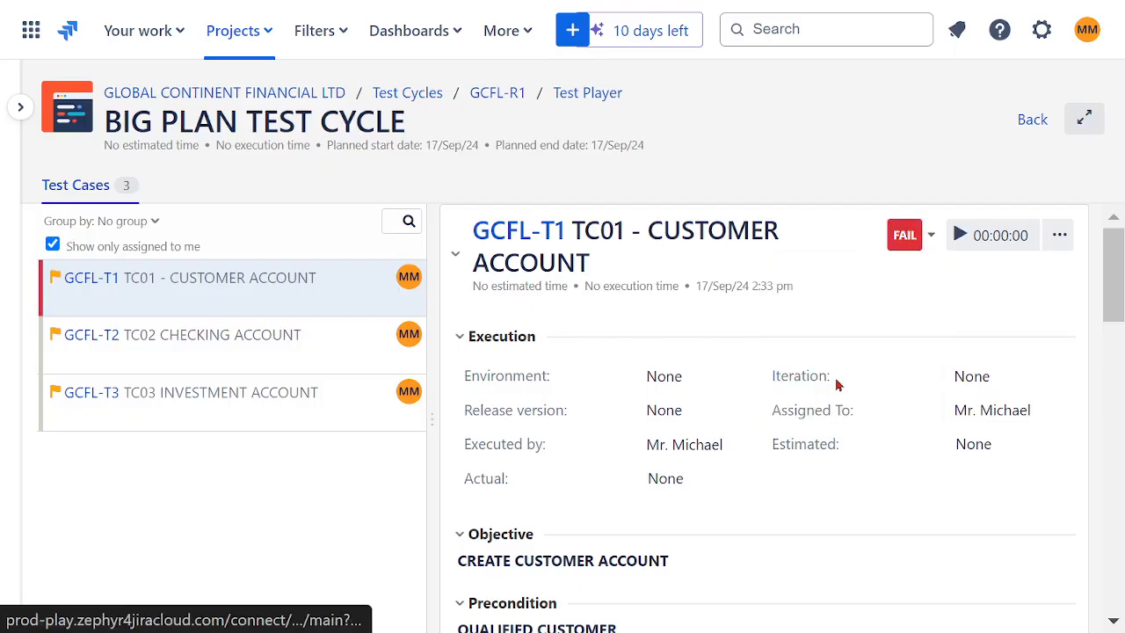
{"action": "left_click", "coordinate": [932, 237]}
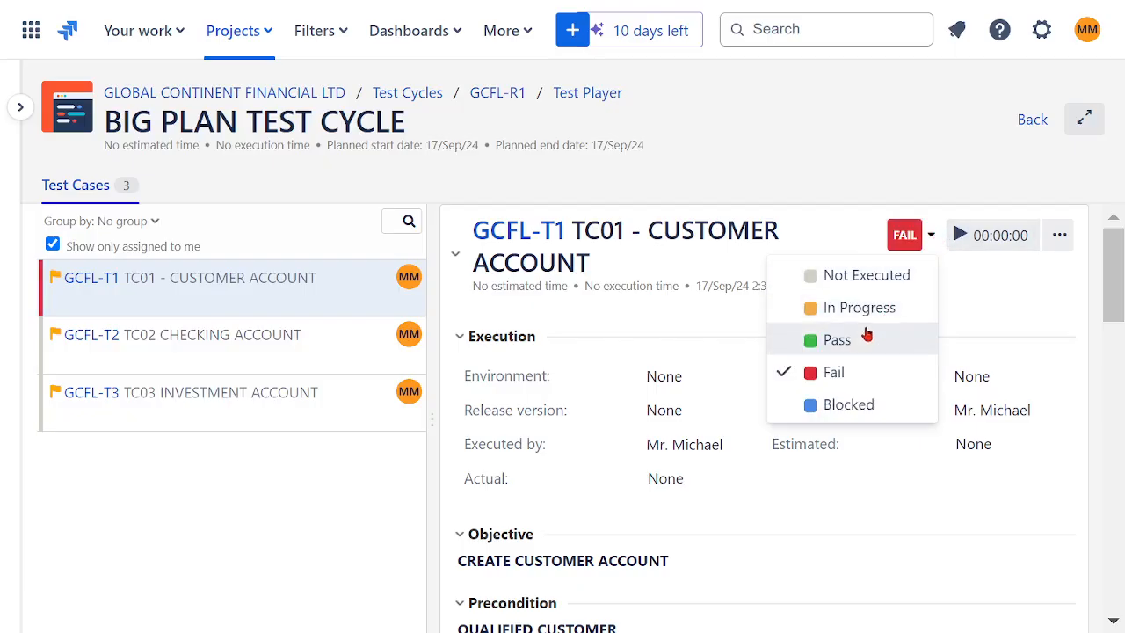
{"action": "left_click", "coordinate": [836, 348]}
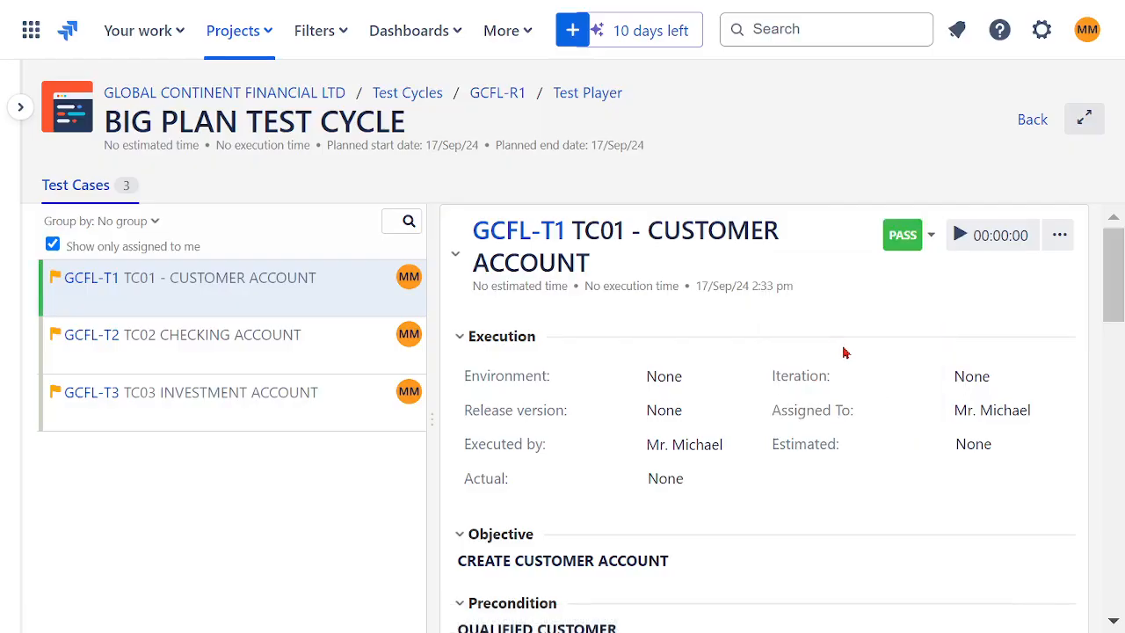
- Set the execution status of TC02 CHECKING ACCOUNT to In Progress and then to Fail
{"action": "left_click", "coordinate": [176, 348]}
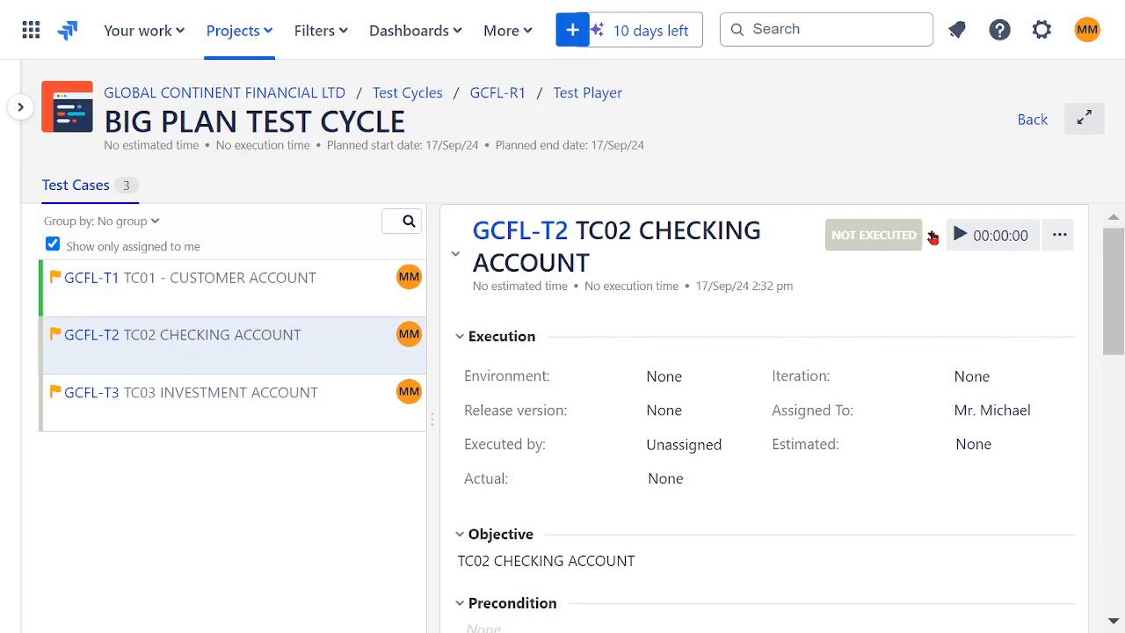
{"action": "left_click", "coordinate": [931, 235]}
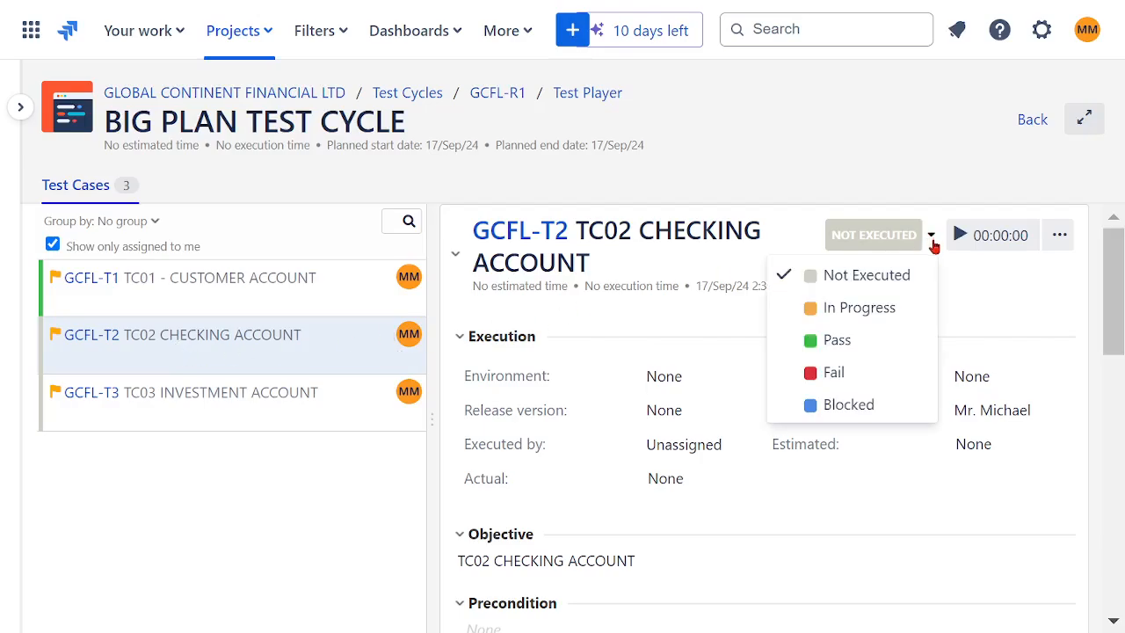
{"action": "left_click", "coordinate": [858, 308]}
{"action": "left_click", "coordinate": [932, 239]}
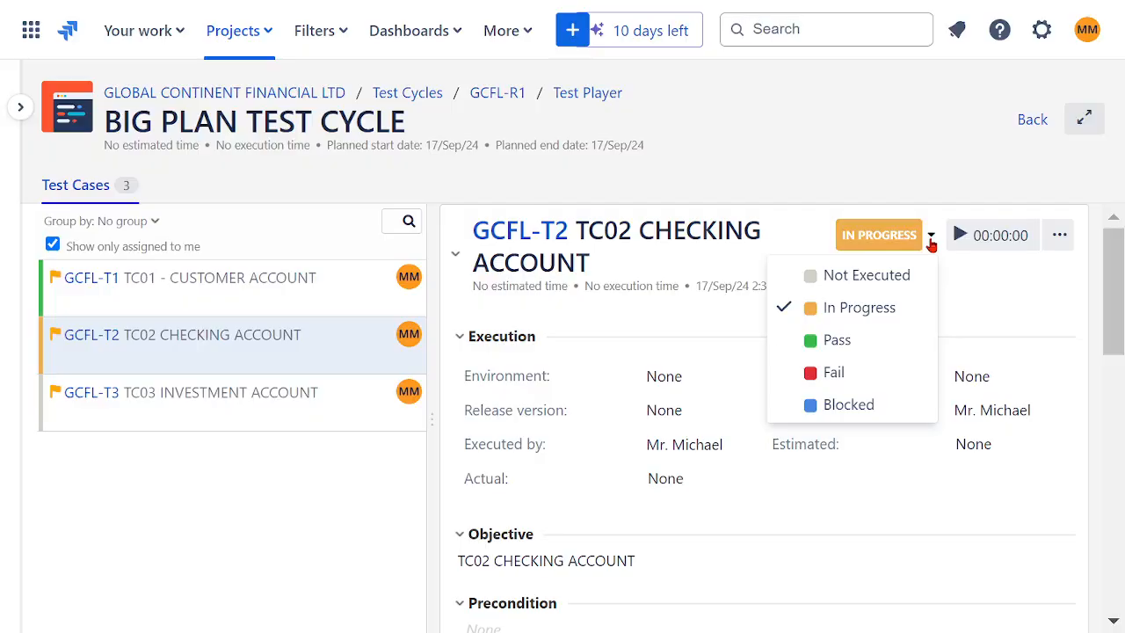
{"action": "left_click", "coordinate": [864, 374]}
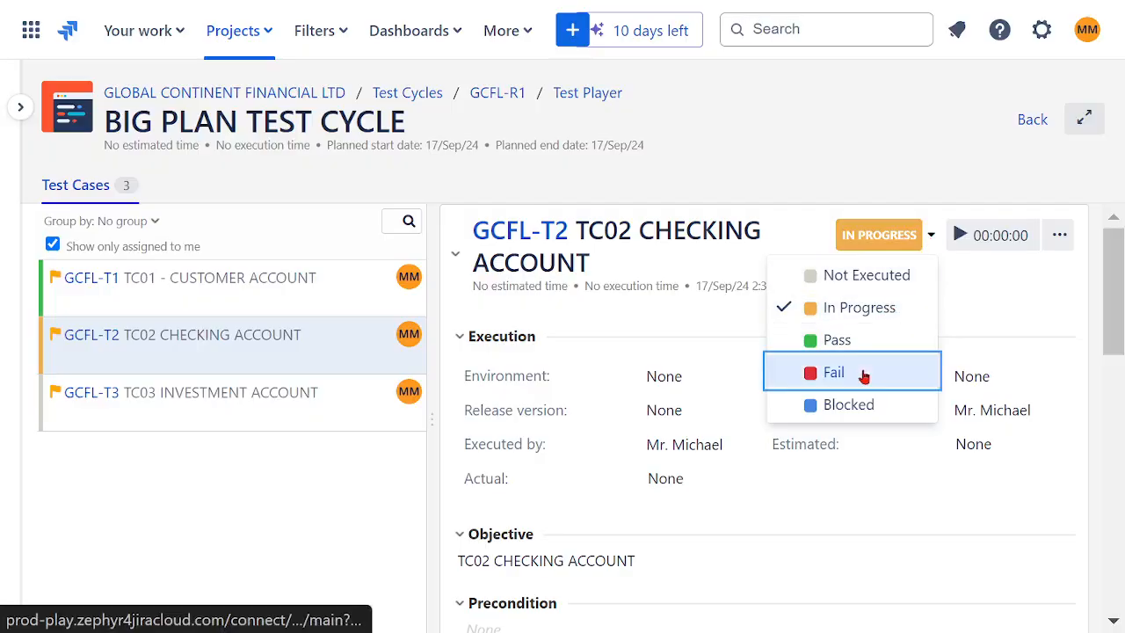
- Start a new issue from the failed TC02 CHECKING ACCOUNT execution and set its issue type to Bug
{"action": "left_click_drag", "start_coordinate": [1121, 269], "coordinate": [1098, 388]}
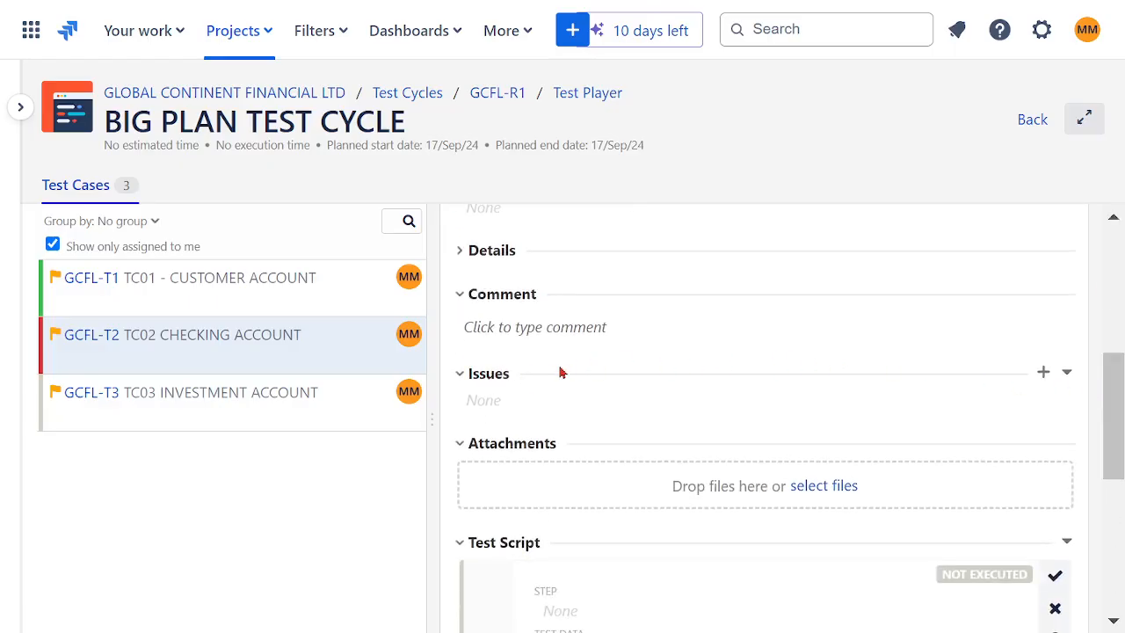
{"action": "left_click", "coordinate": [1044, 374]}
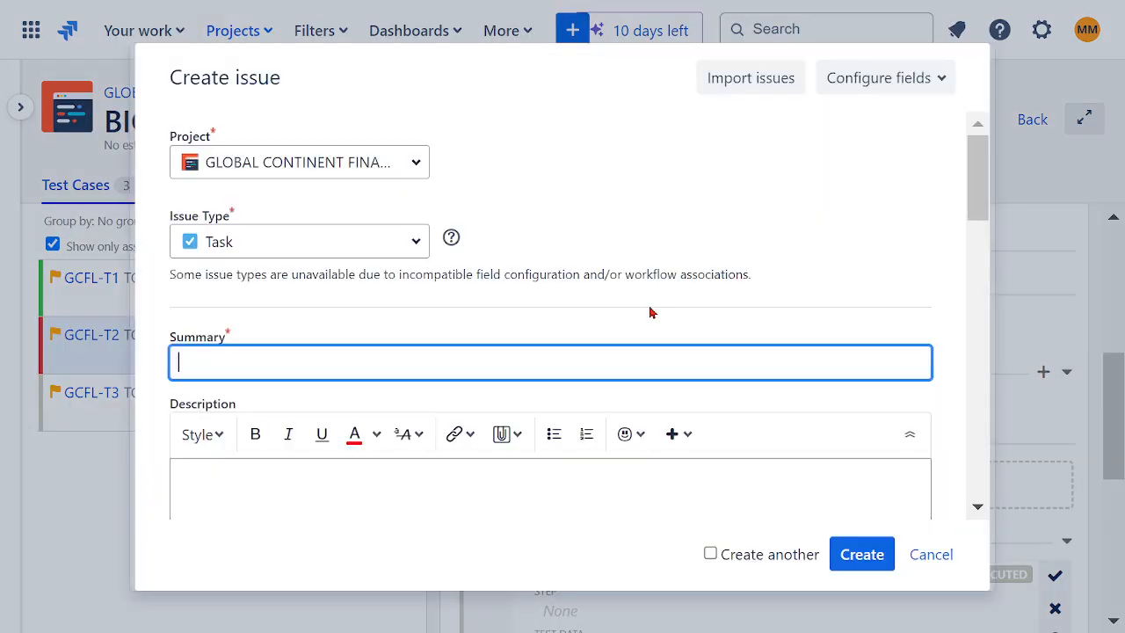
{"action": "left_click", "coordinate": [414, 249]}
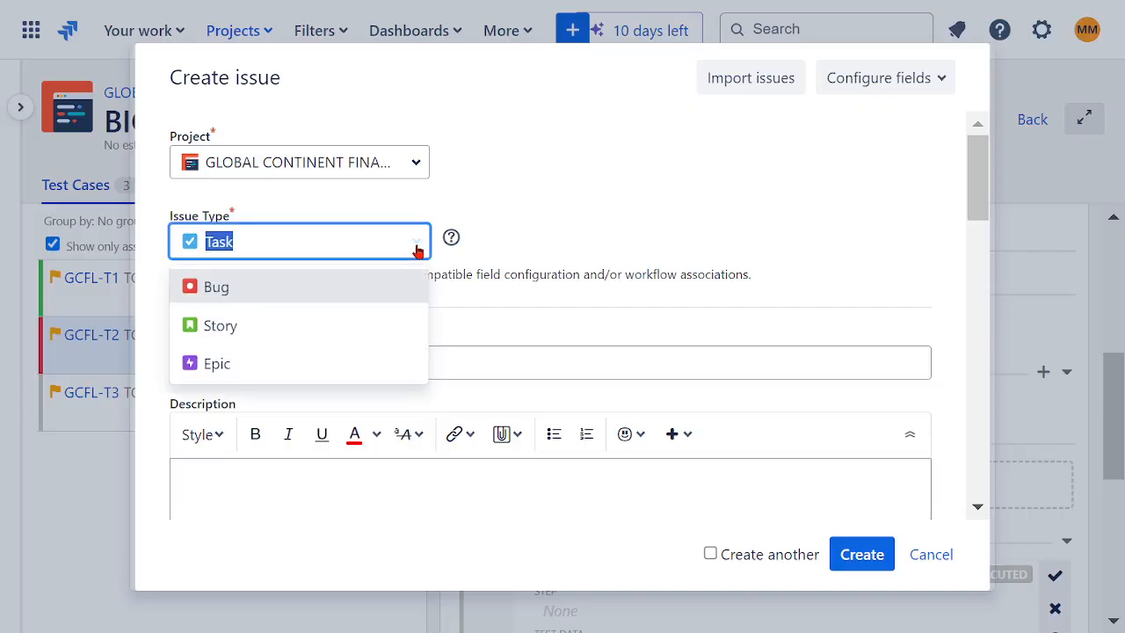
{"action": "left_click", "coordinate": [290, 283]}
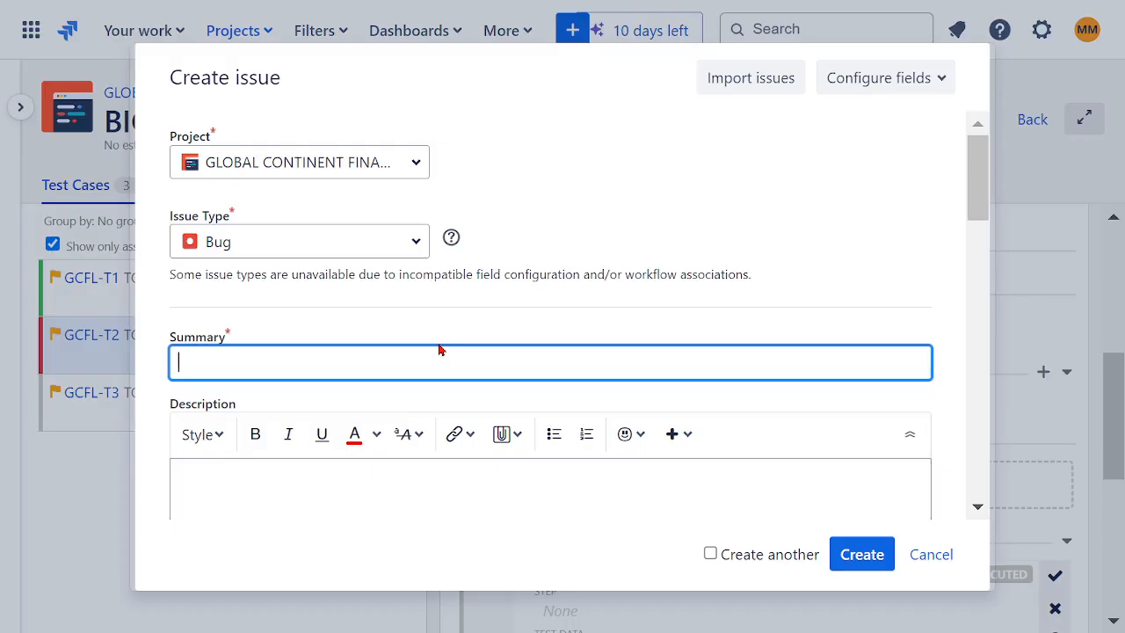
- Enter "CUSTOMER BILLING IS INCCORECT" as the bug's summary
{"action": "type", "text": "CUSTOMER BIL"}
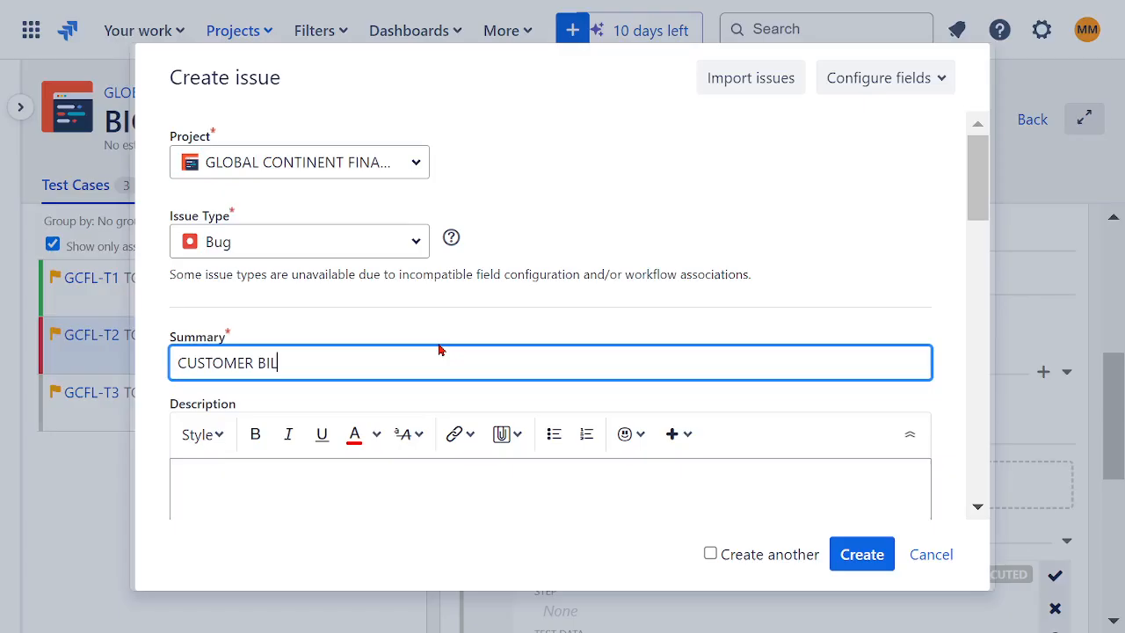
{"action": "type", "text": "LING IS INCCORECT"}
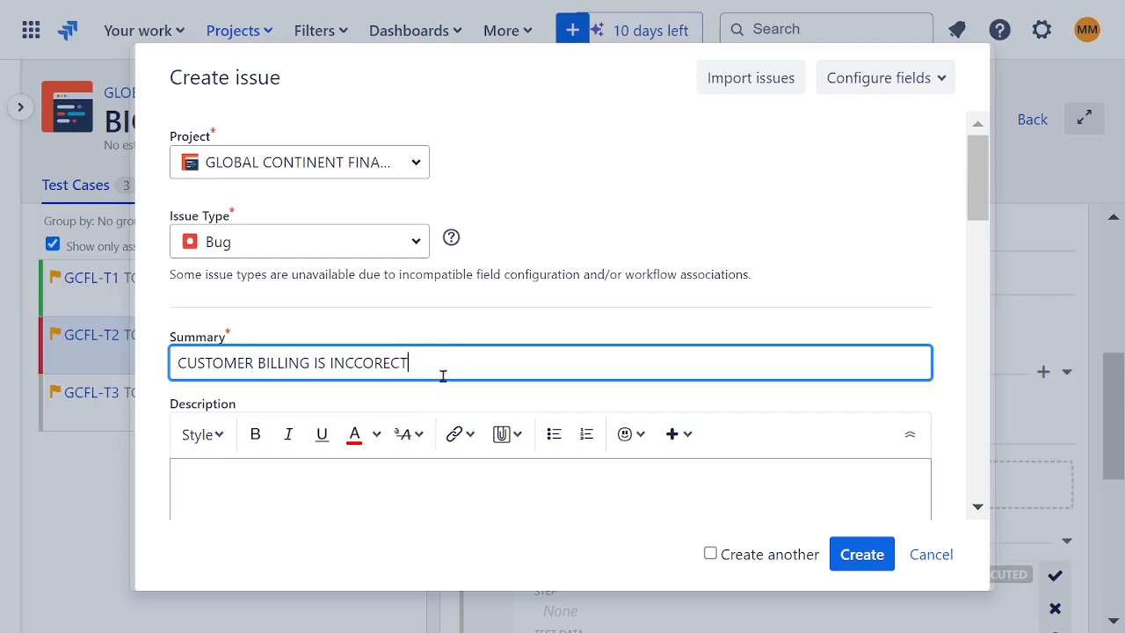
- Replace the wording after CUSTOMER in the bug's summary with "ACCOUNT IS BLOCKED"
{"action": "left_click_drag", "start_coordinate": [450, 367], "coordinate": [257, 363]}
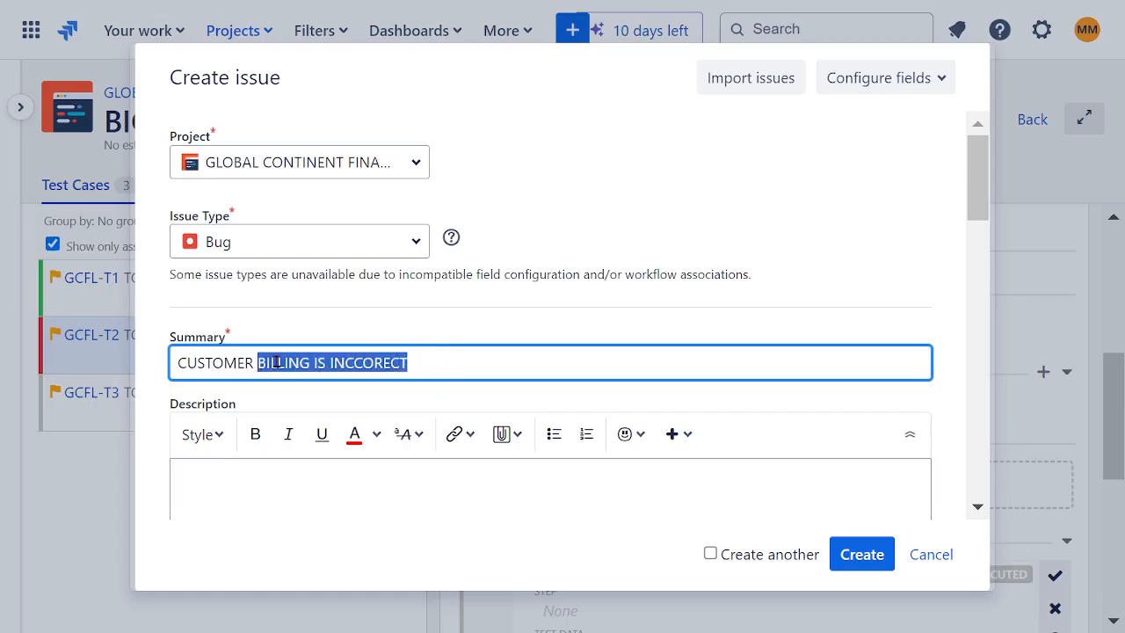
{"action": "key", "text": "BackSpace"}
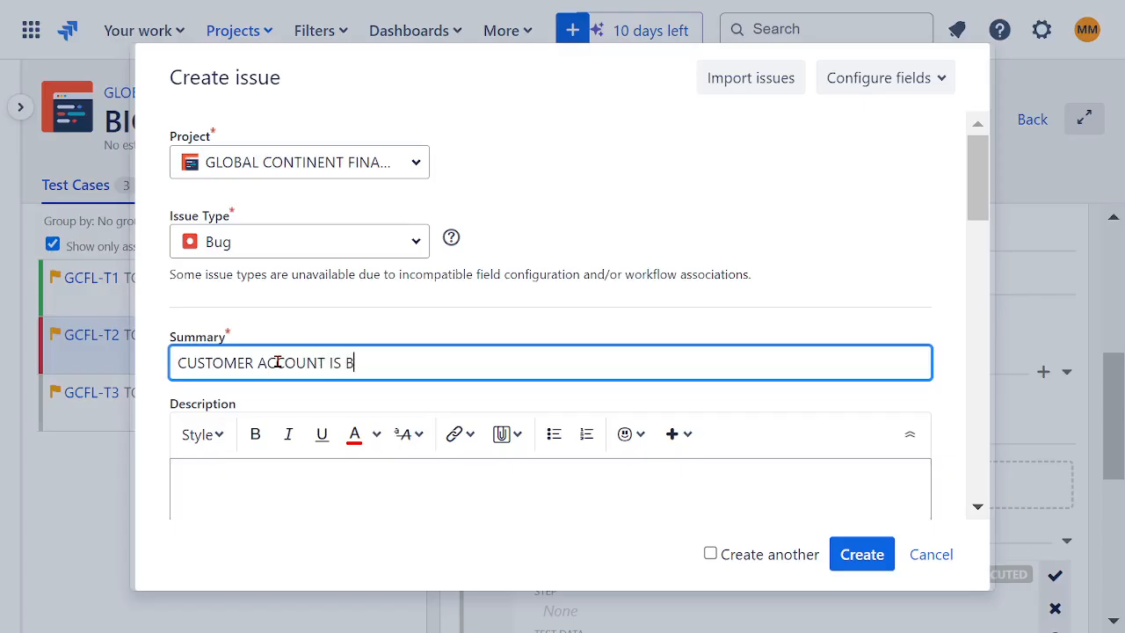
{"action": "type", "text": "ACCOUNT IS BLOCKED"}
- Reword the bug's summary to "CUSTOMER INSURANCE PREMIUMS ARE HIGH"
{"action": "left_click_drag", "start_coordinate": [454, 354], "coordinate": [256, 365]}
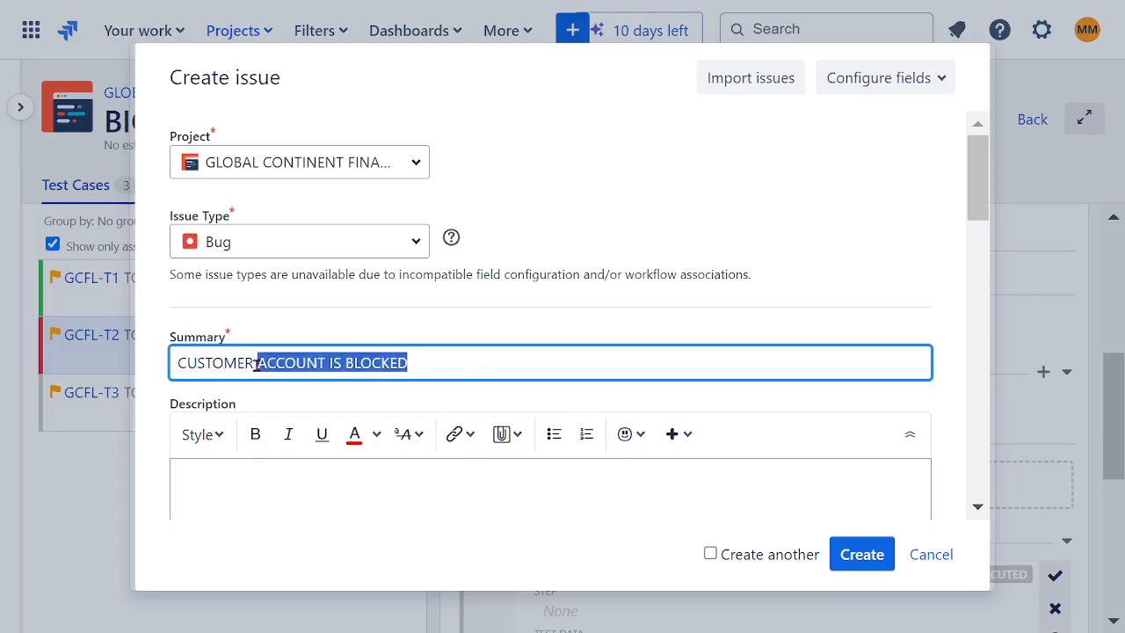
{"action": "key", "text": "BackSpace"}
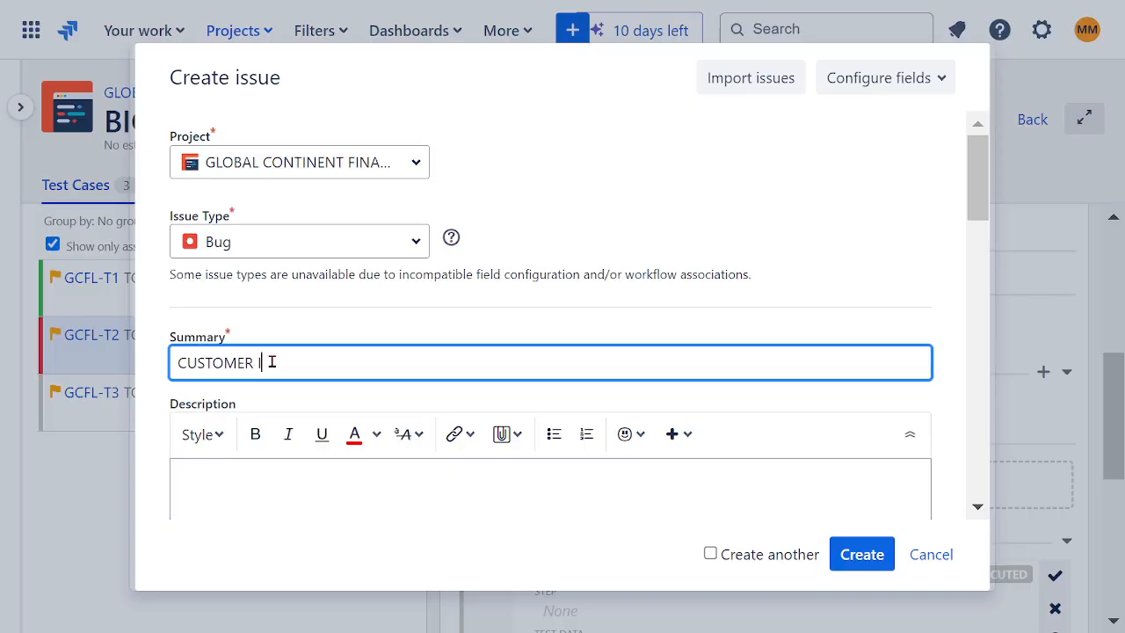
{"action": "type", "text": "INSURANCE PREMIUMS ARE HIGH"}
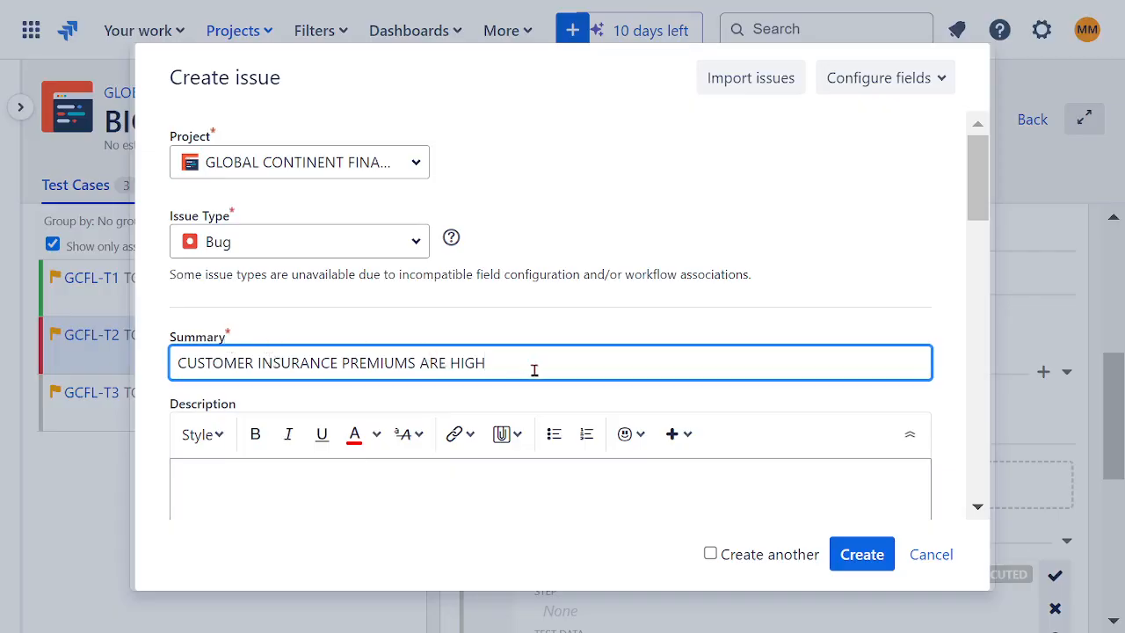
- Change the end of the bug's summary so it reads "CUSTOMER INSURANCE IS NOT BUNDLED"
{"action": "left_click_drag", "start_coordinate": [490, 370], "coordinate": [410, 363]}
{"action": "left_click_drag", "start_coordinate": [422, 364], "coordinate": [336, 364]}
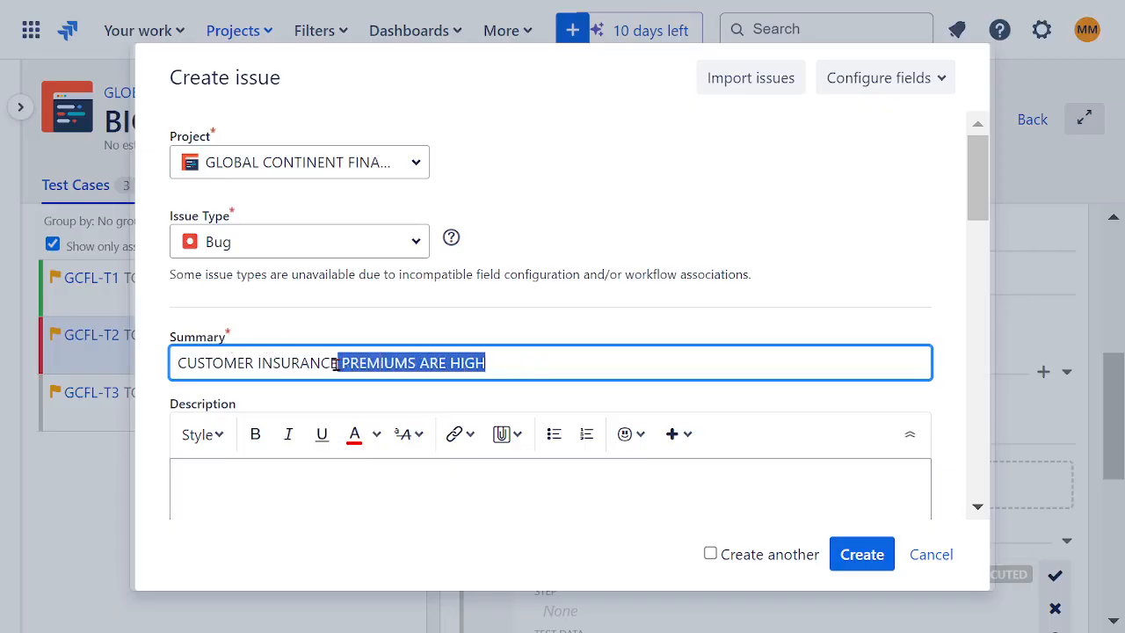
{"action": "key", "text": "BackSpace"}
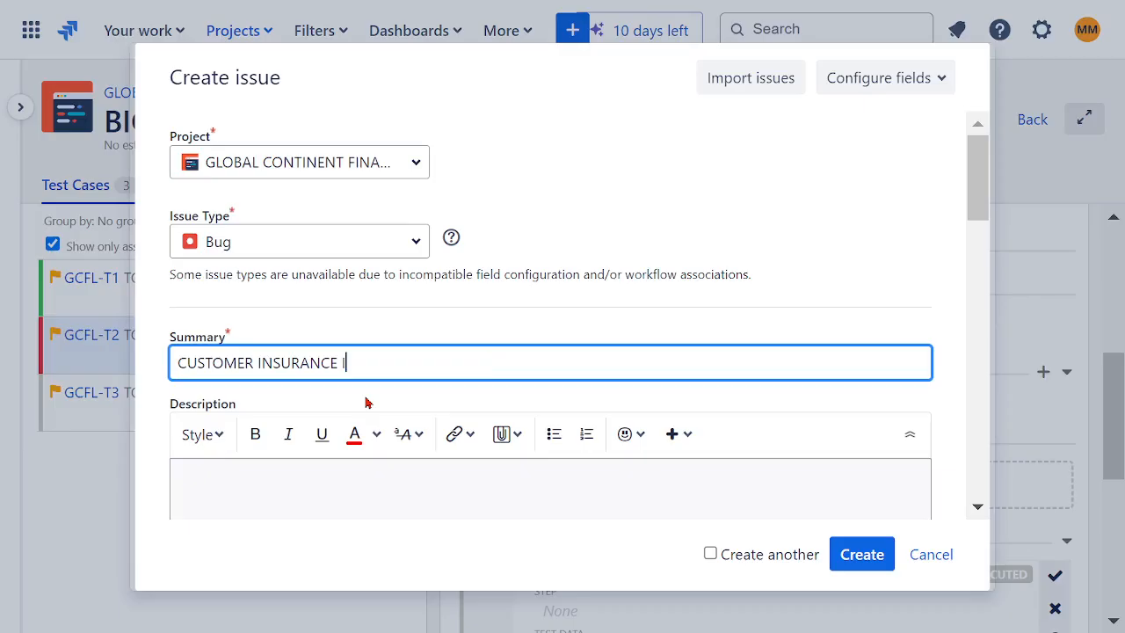
{"action": "type", "text": "IS NOT BUNDLED"}
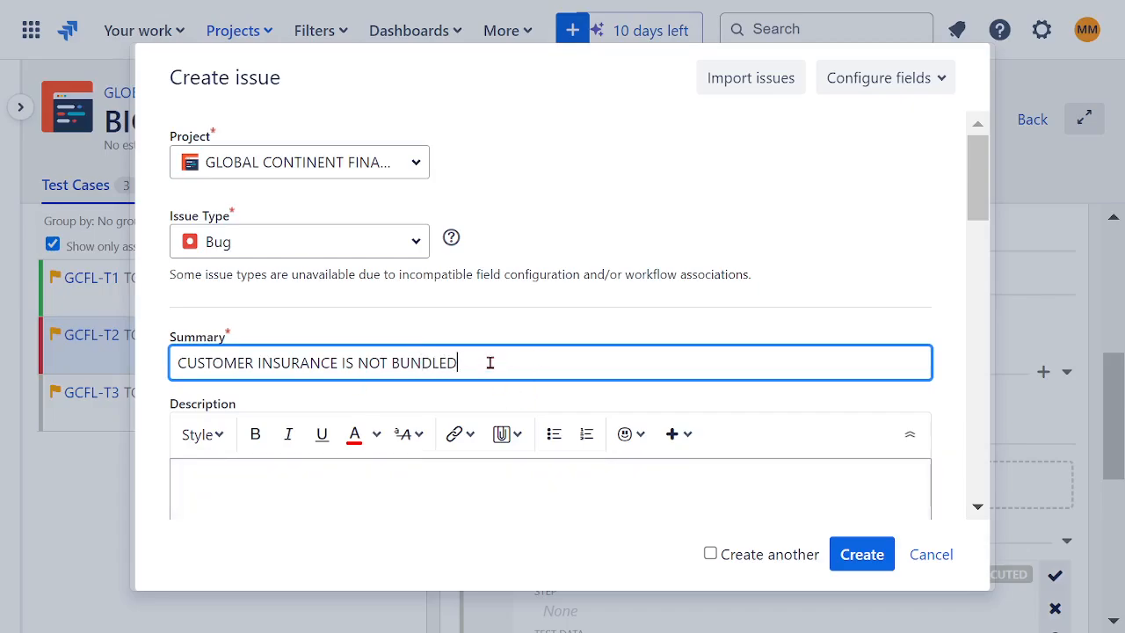
- Rewrite the bug's summary as "CUSTOMER CANNOT OPEN ACCOUNT"
{"action": "left_click_drag", "start_coordinate": [481, 360], "coordinate": [253, 369]}
{"action": "key", "text": "BackSpace"}
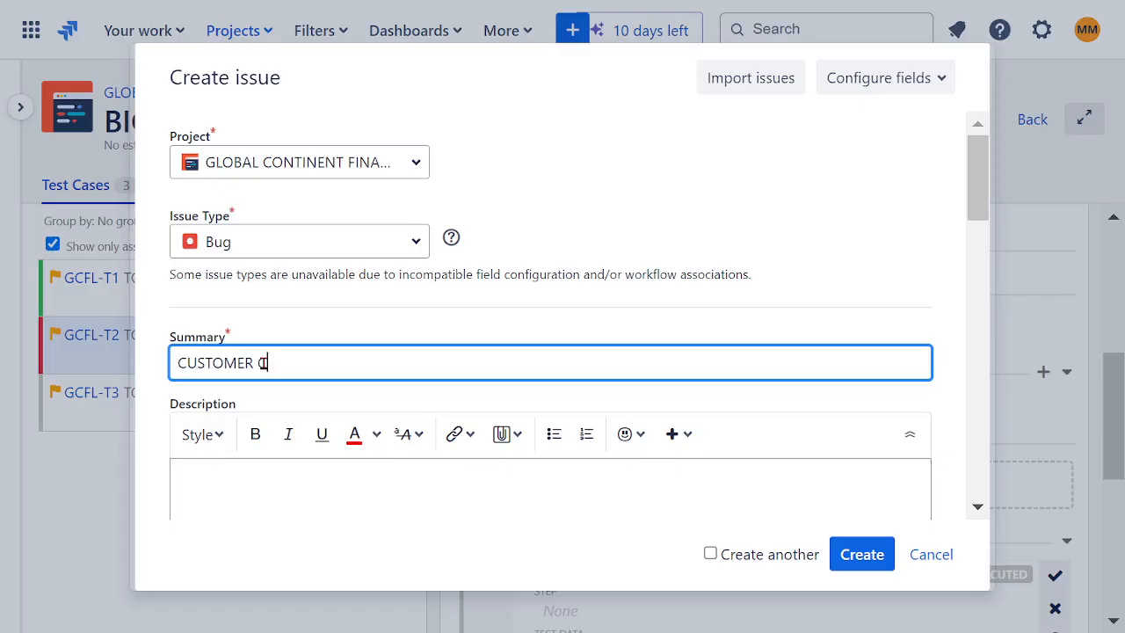
{"action": "type", "text": "CANNOT OPEN"}
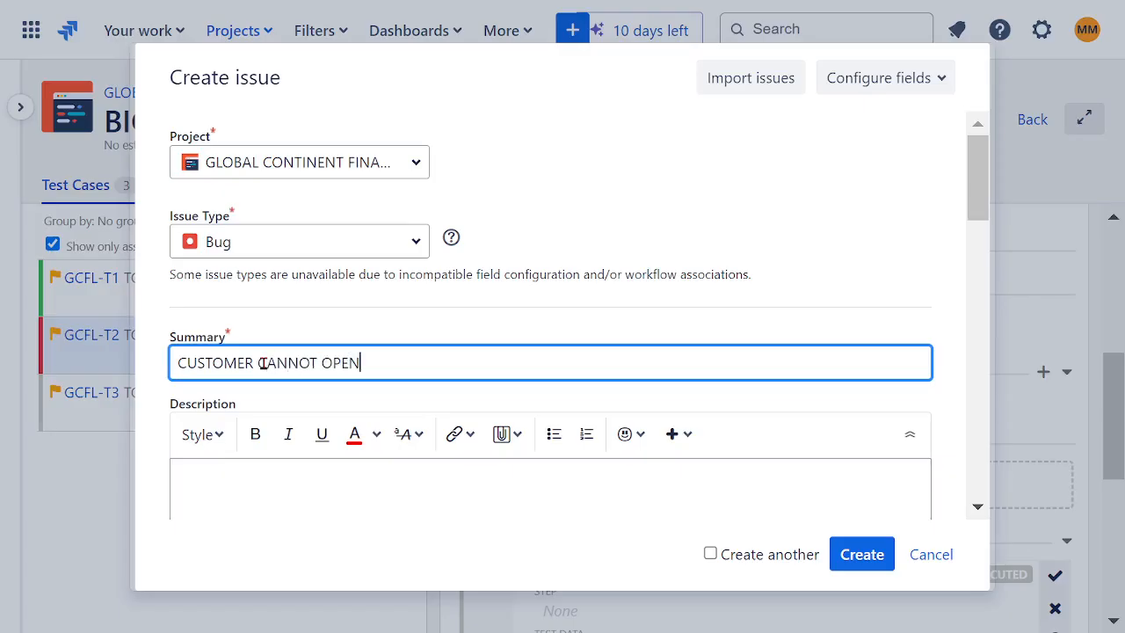
{"action": "type", "text": " ACCOUNT"}
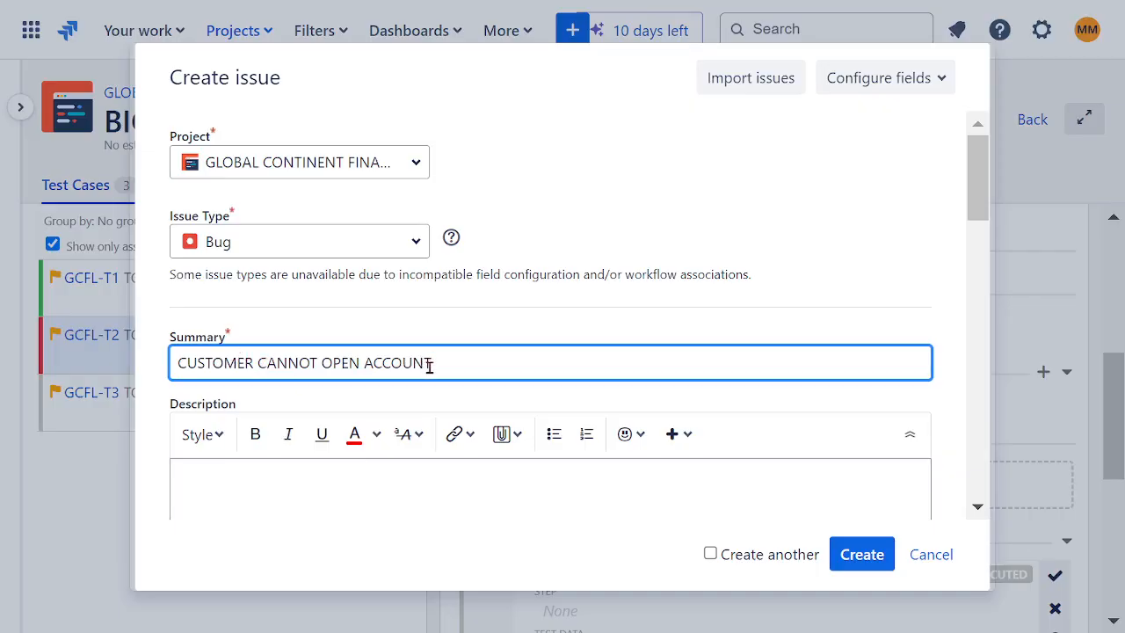
- Fill the bug's description with the lines 1, 2 and 3, and clear the description again
{"action": "left_click_drag", "start_coordinate": [449, 362], "coordinate": [104, 372]}
{"action": "double_click", "coordinate": [565, 237]}
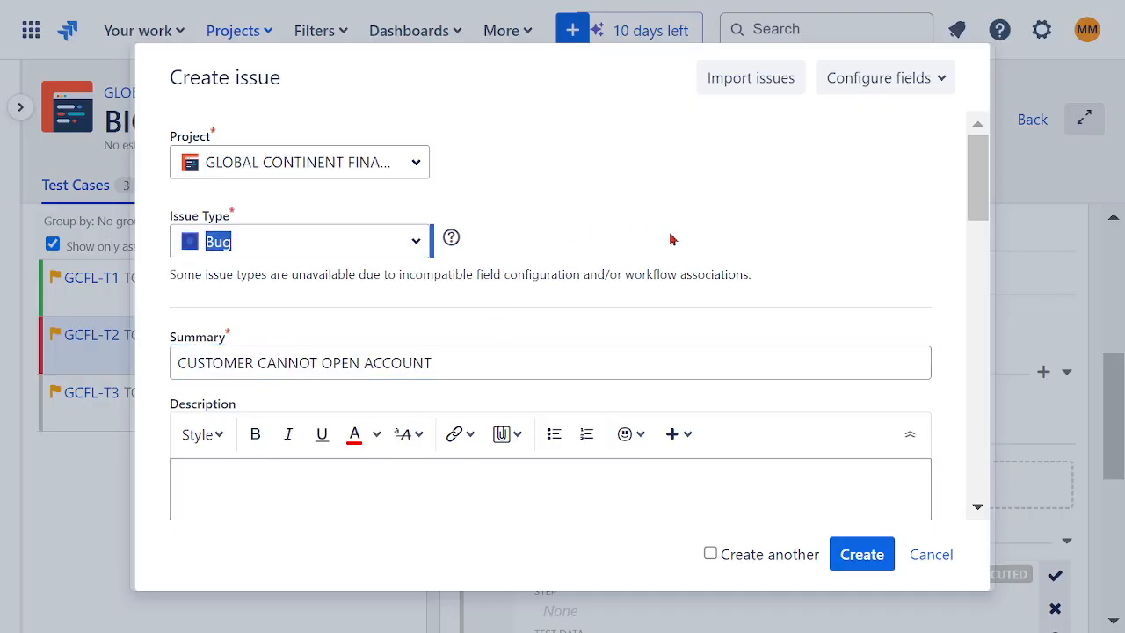
{"action": "scroll", "coordinate": [678, 232], "scroll_direction": "down", "scroll_amount": 2}
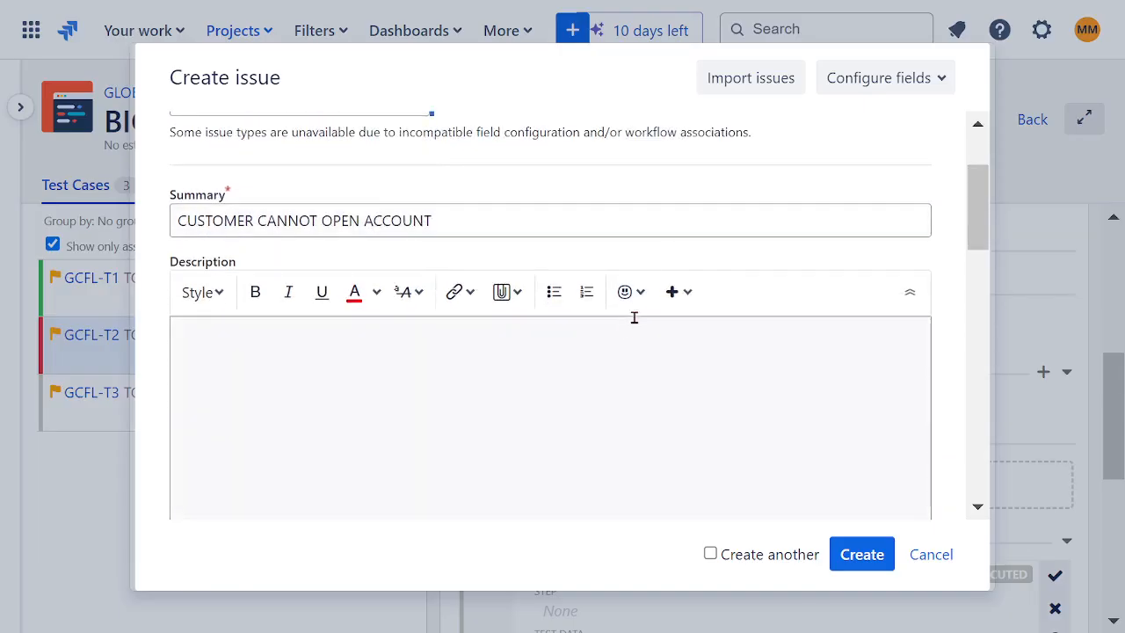
{"action": "scroll", "coordinate": [632, 317], "scroll_direction": "down", "scroll_amount": 4}
{"action": "scroll", "coordinate": [272, 307], "scroll_direction": "up", "scroll_amount": 2}
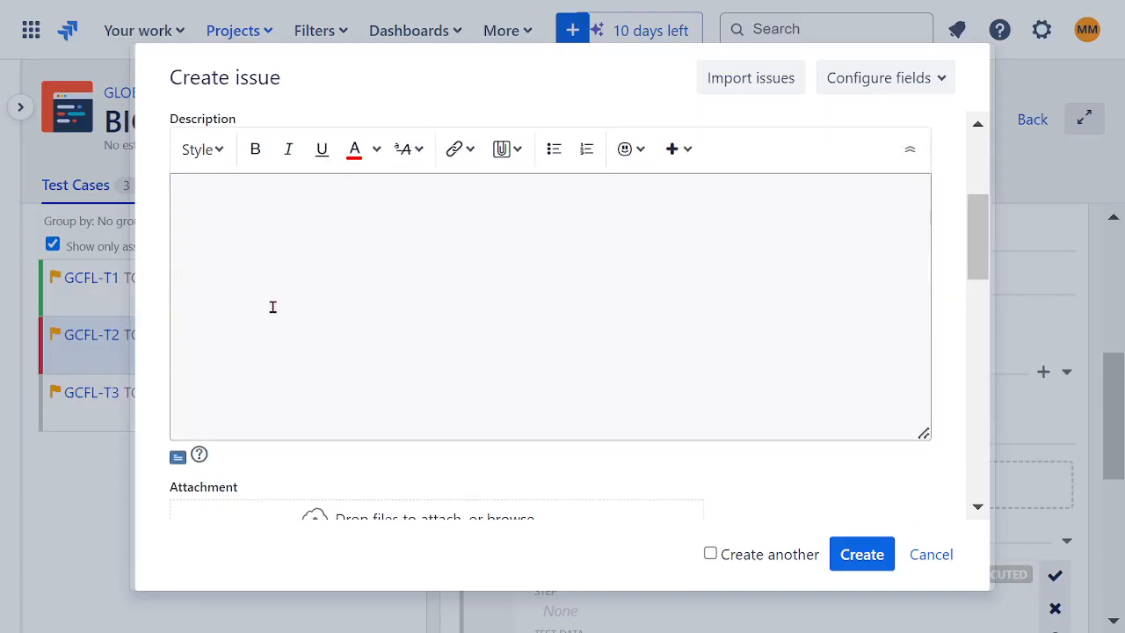
{"action": "left_click", "coordinate": [200, 191]}
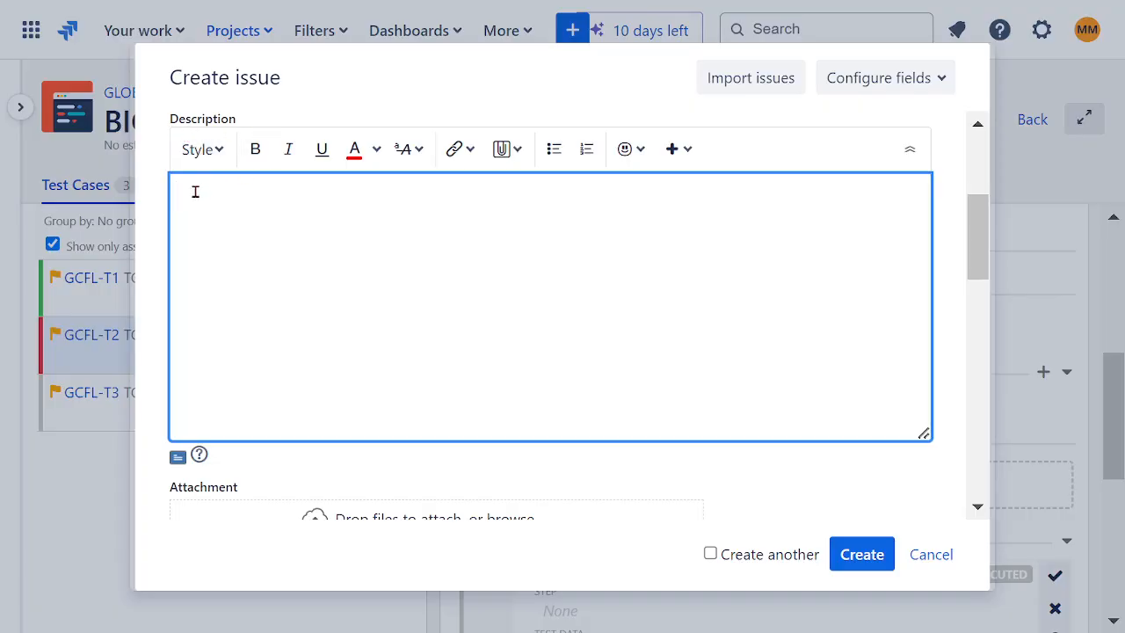
{"action": "type", "text": "1"}
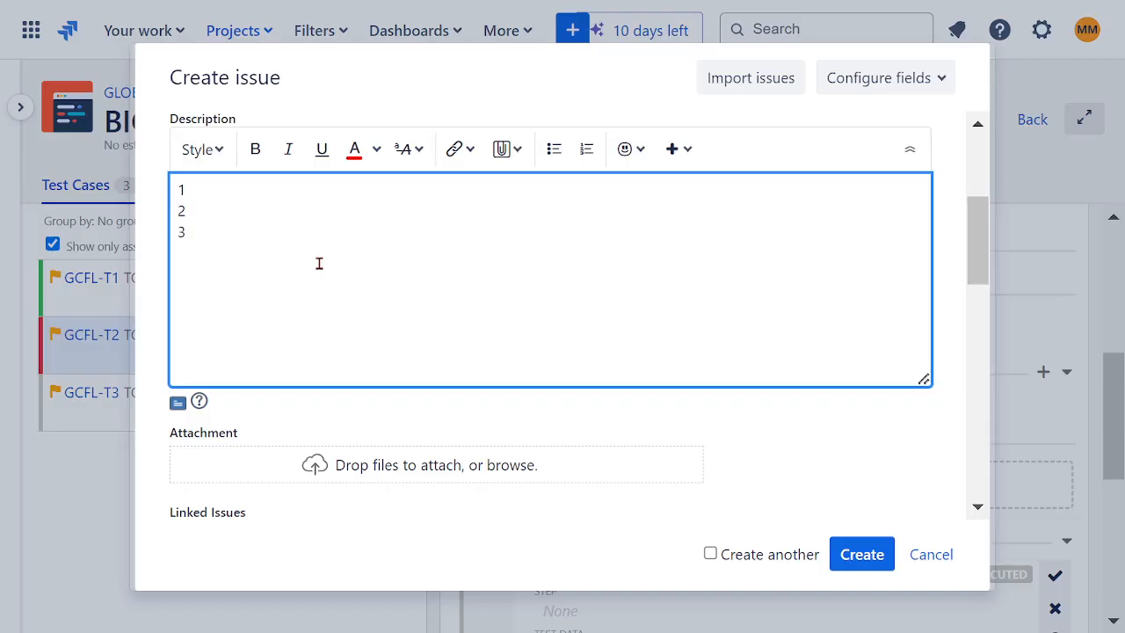
{"action": "left_click_drag", "start_coordinate": [246, 241], "coordinate": [161, 198]}
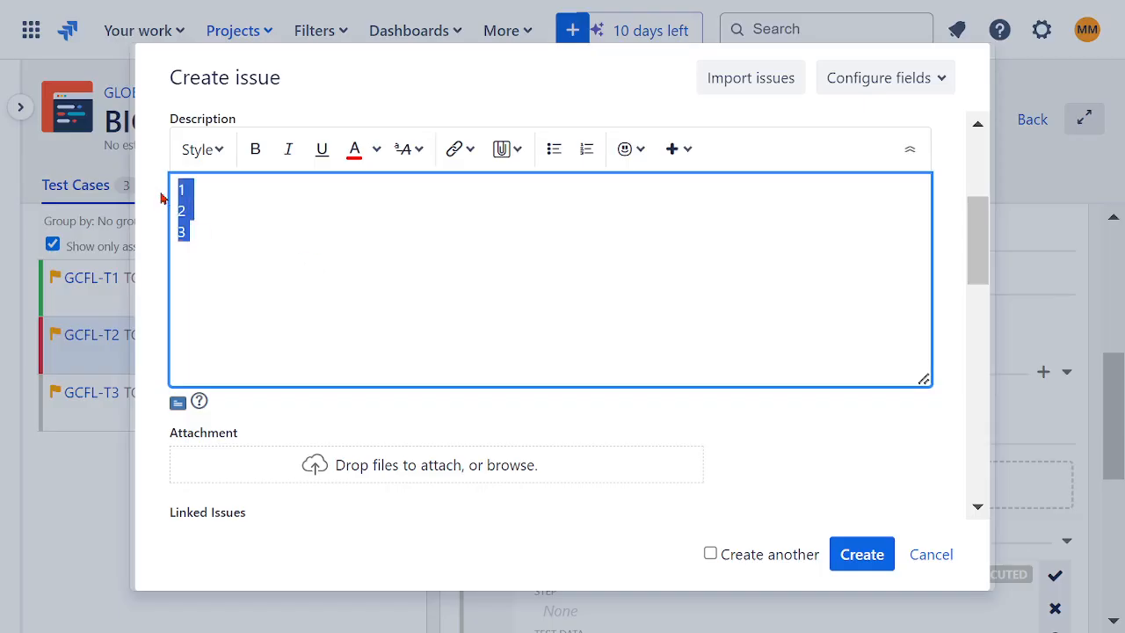
{"action": "key", "text": "BackSpace"}
{"action": "scroll", "coordinate": [648, 332], "scroll_direction": "down", "scroll_amount": 3}
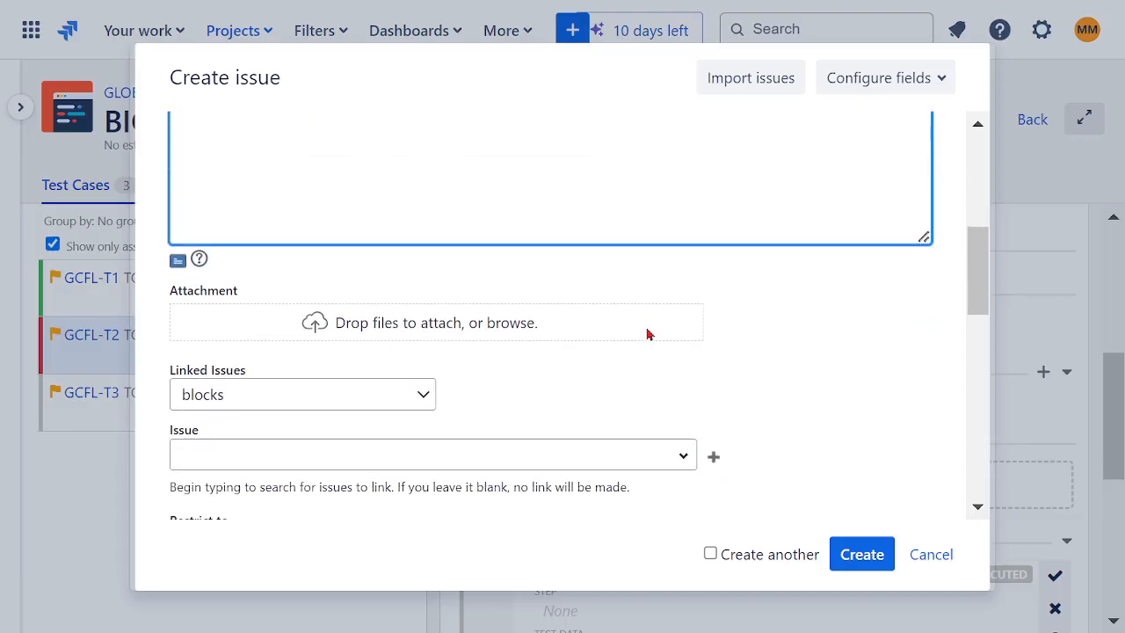
- Examine the bug's available link types, suggested issues to link and roles it can be restricted to
{"action": "left_click", "coordinate": [423, 255]}
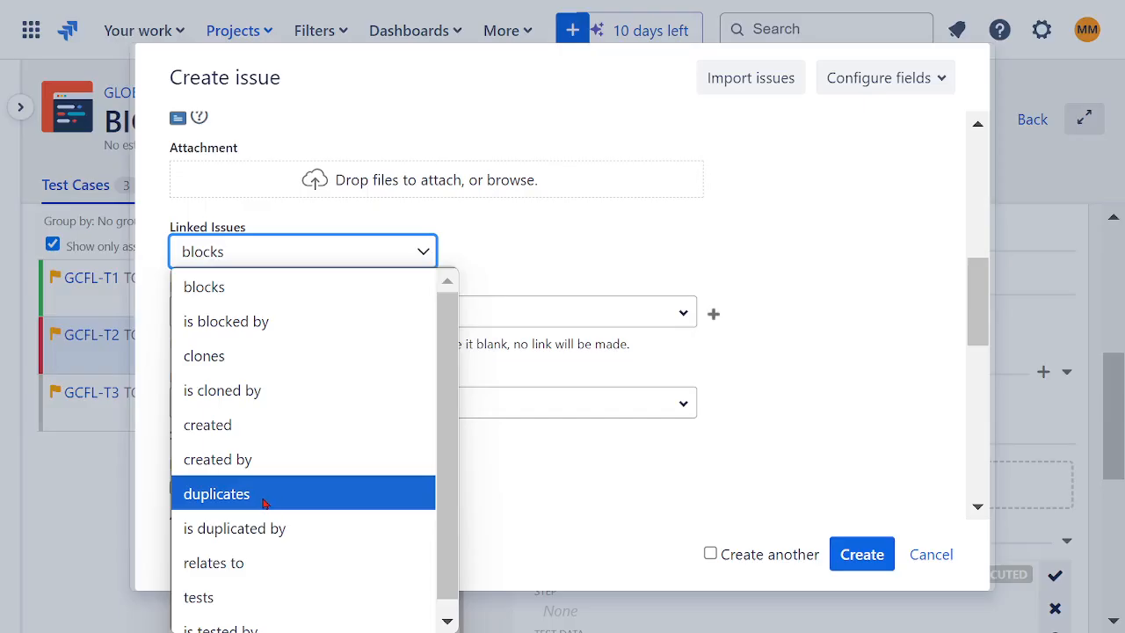
{"action": "scroll", "coordinate": [293, 493], "scroll_direction": "down", "scroll_amount": 1}
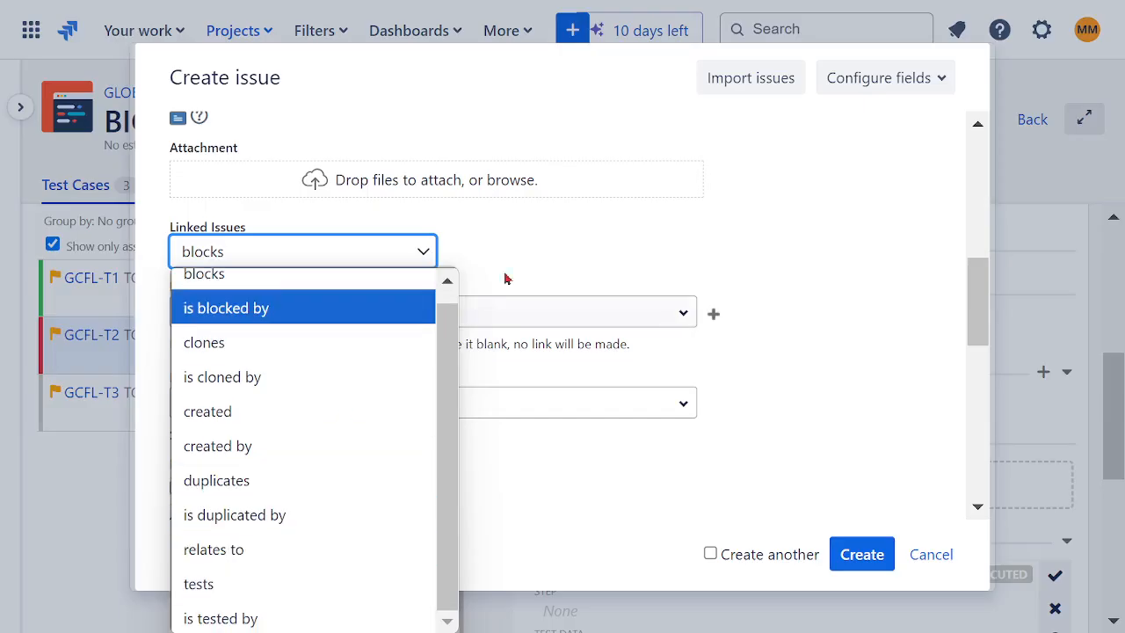
{"action": "left_click", "coordinate": [581, 220]}
{"action": "scroll", "coordinate": [751, 245], "scroll_direction": "down", "scroll_amount": 2}
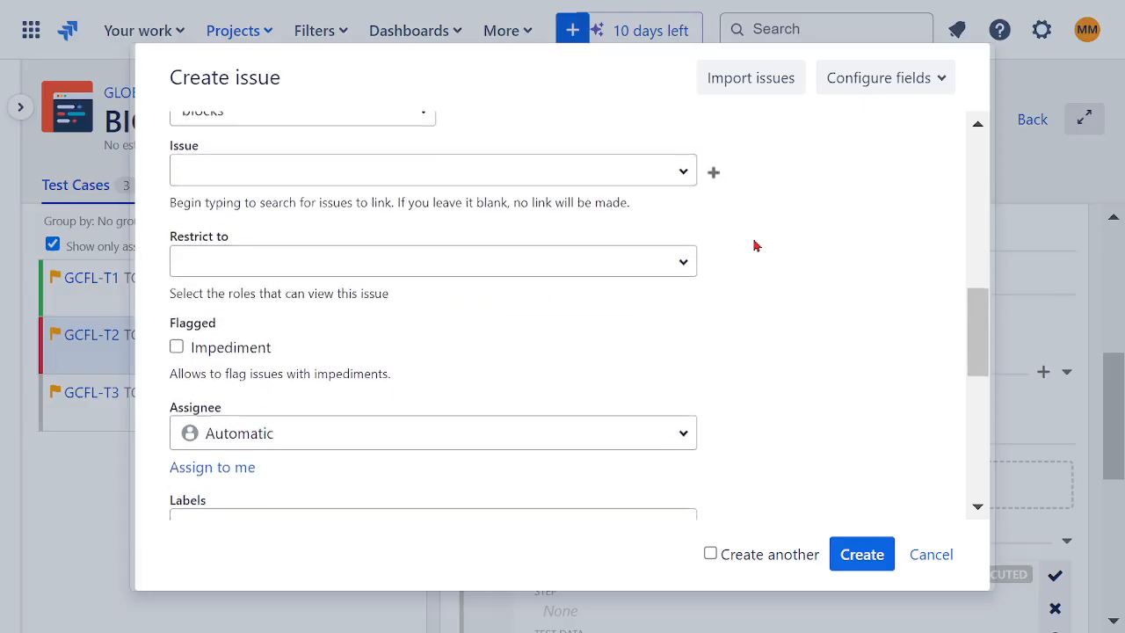
{"action": "left_click", "coordinate": [686, 172]}
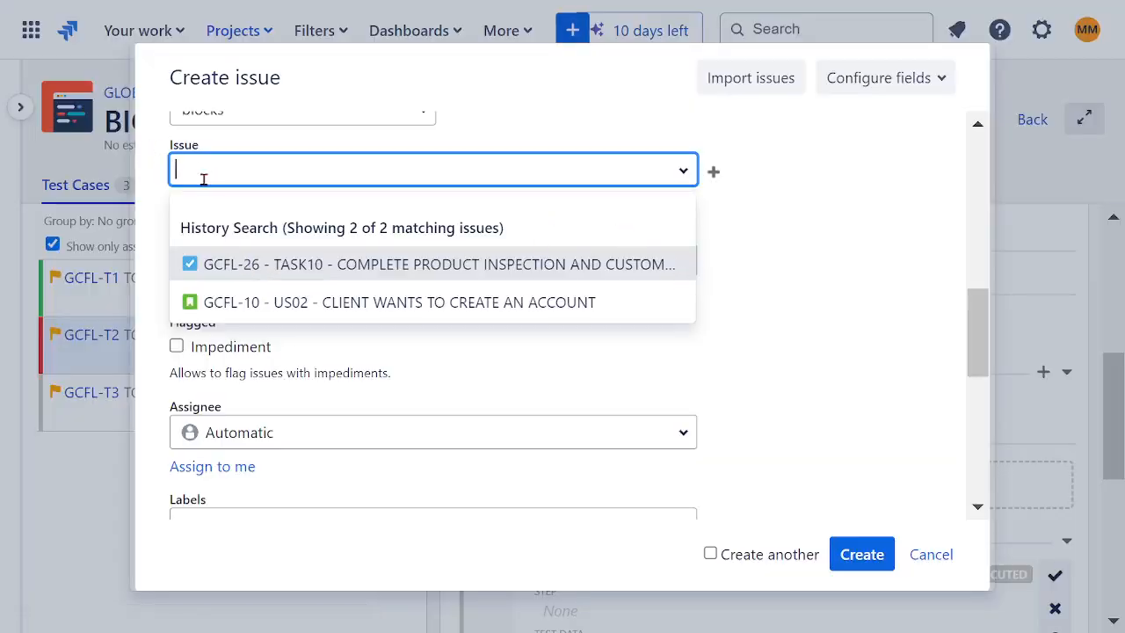
{"action": "left_click", "coordinate": [798, 283]}
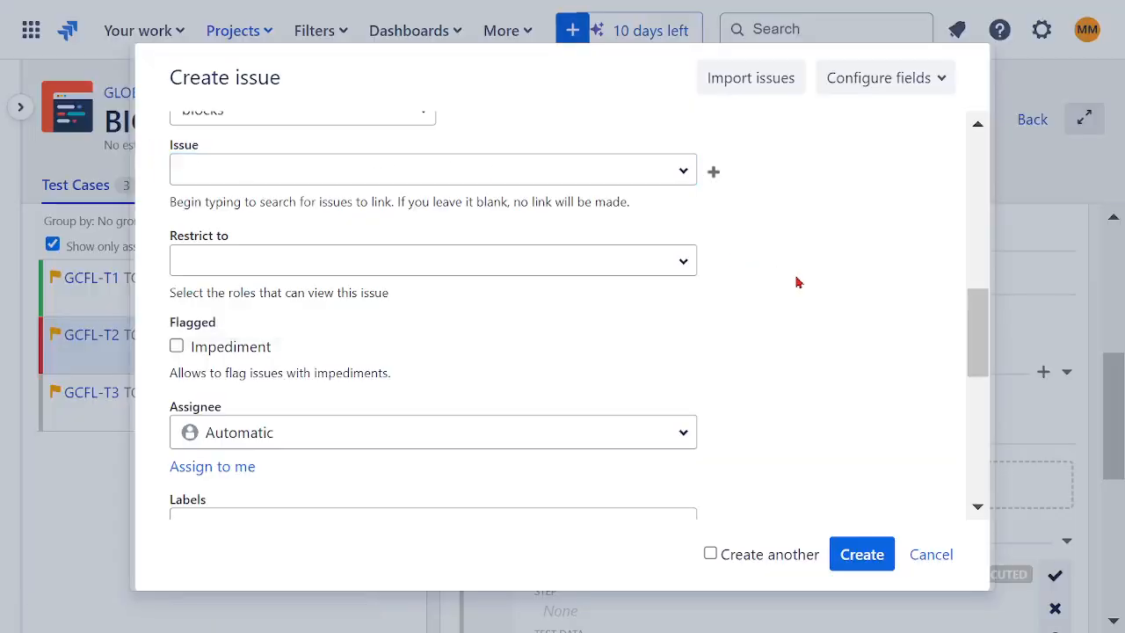
{"action": "left_click", "coordinate": [680, 273]}
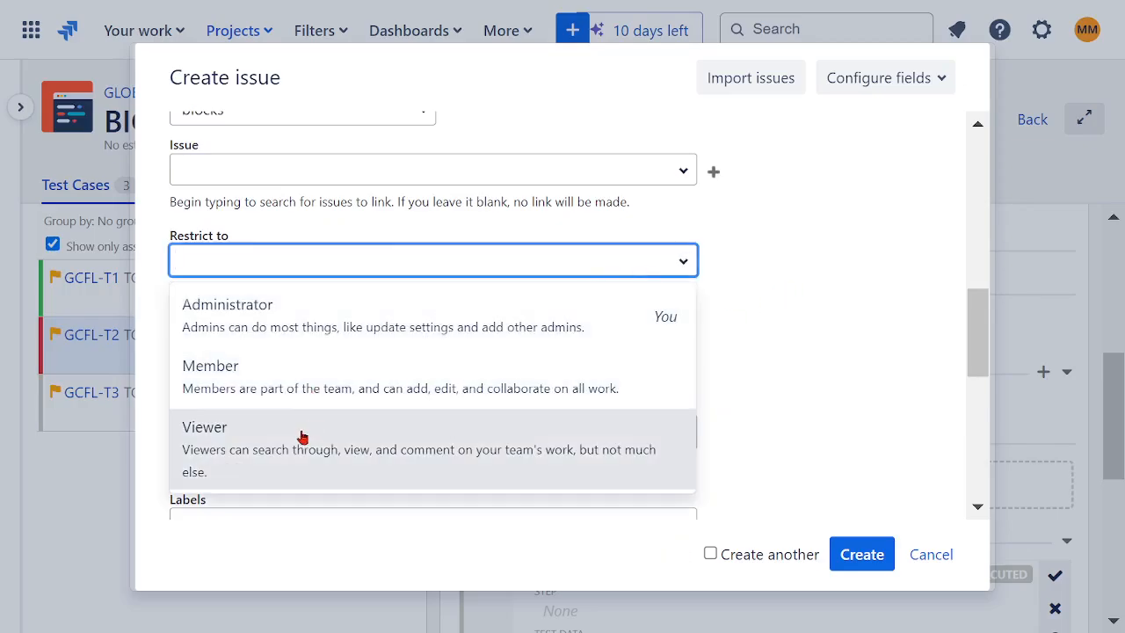
{"action": "left_click", "coordinate": [831, 317]}
- Assign the bug to the suggested project user
{"action": "scroll", "coordinate": [818, 304], "scroll_direction": "down", "scroll_amount": 2}
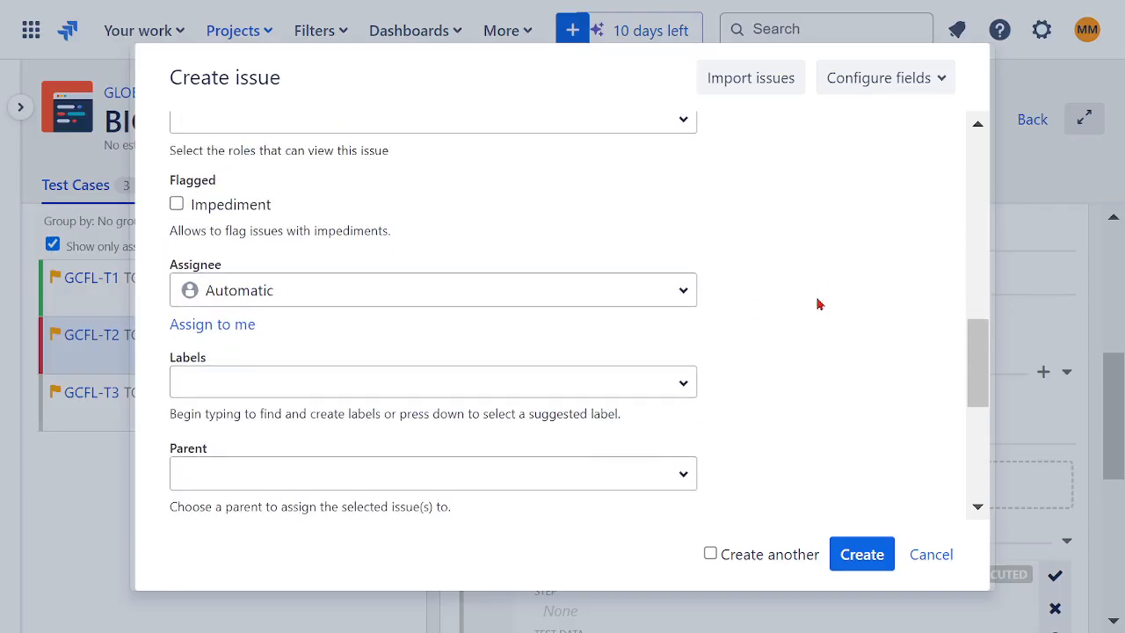
{"action": "left_click", "coordinate": [675, 305]}
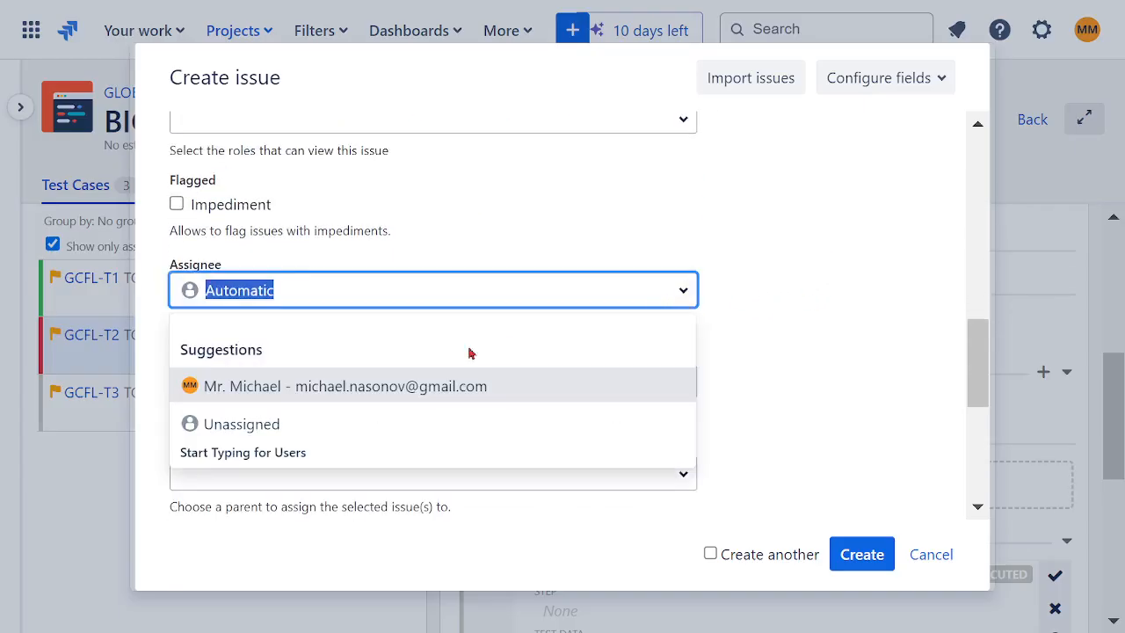
{"action": "left_click", "coordinate": [368, 386]}
{"action": "scroll", "coordinate": [803, 343], "scroll_direction": "down", "scroll_amount": 2}
{"action": "scroll", "coordinate": [802, 343], "scroll_direction": "down", "scroll_amount": 3}
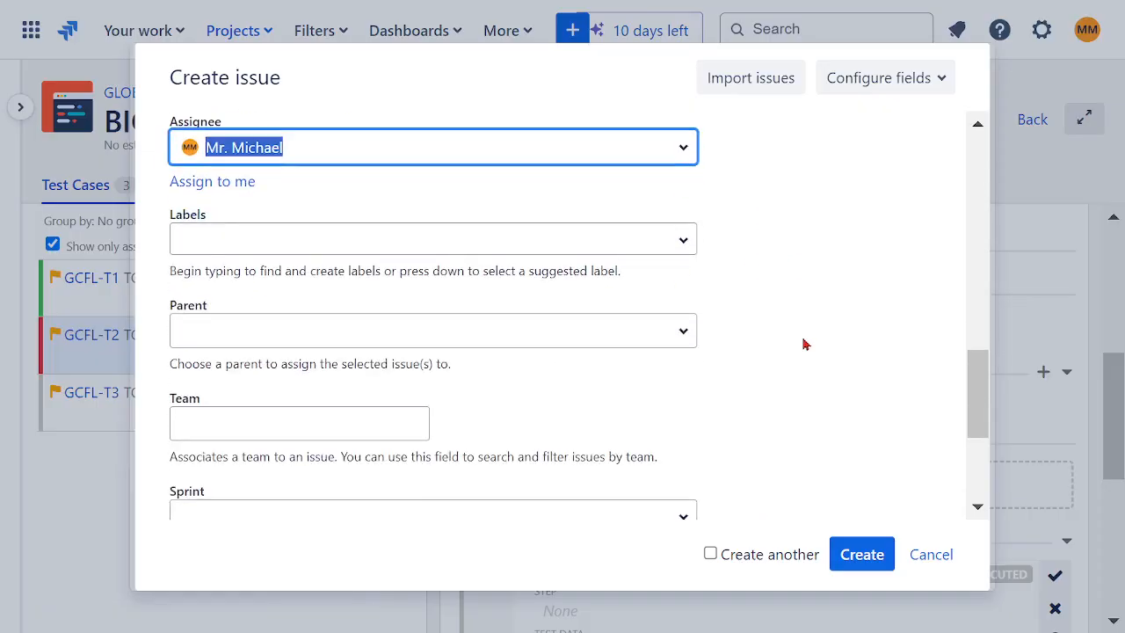
- Check the parent and sprint choices offered for the bug, and discard the new issue without creating it
{"action": "left_click", "coordinate": [690, 201]}
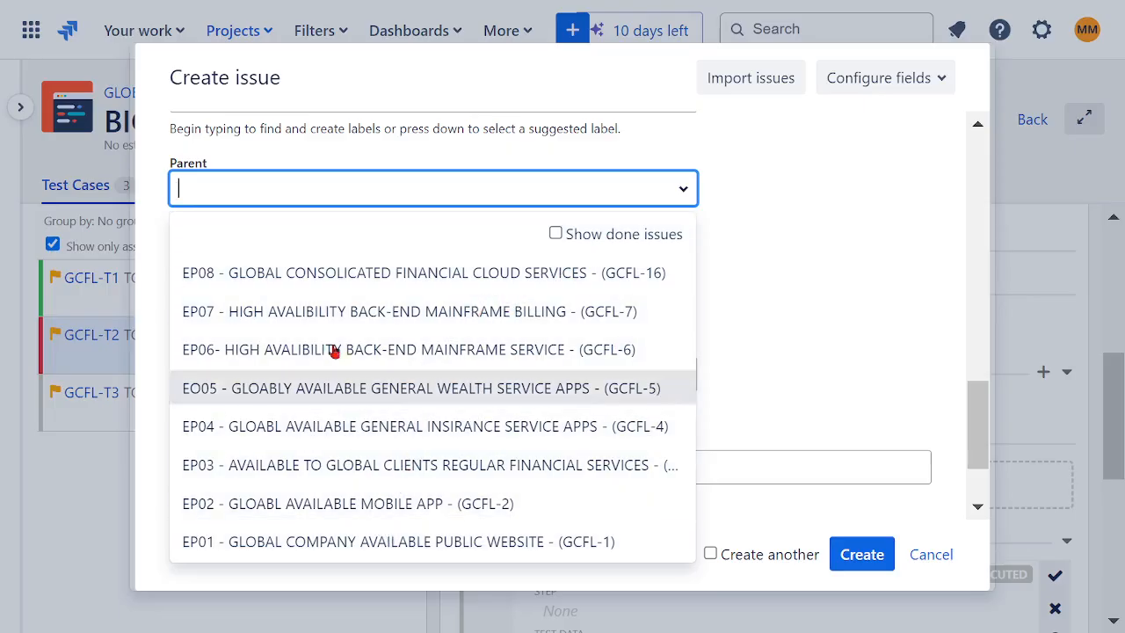
{"action": "left_click", "coordinate": [797, 276]}
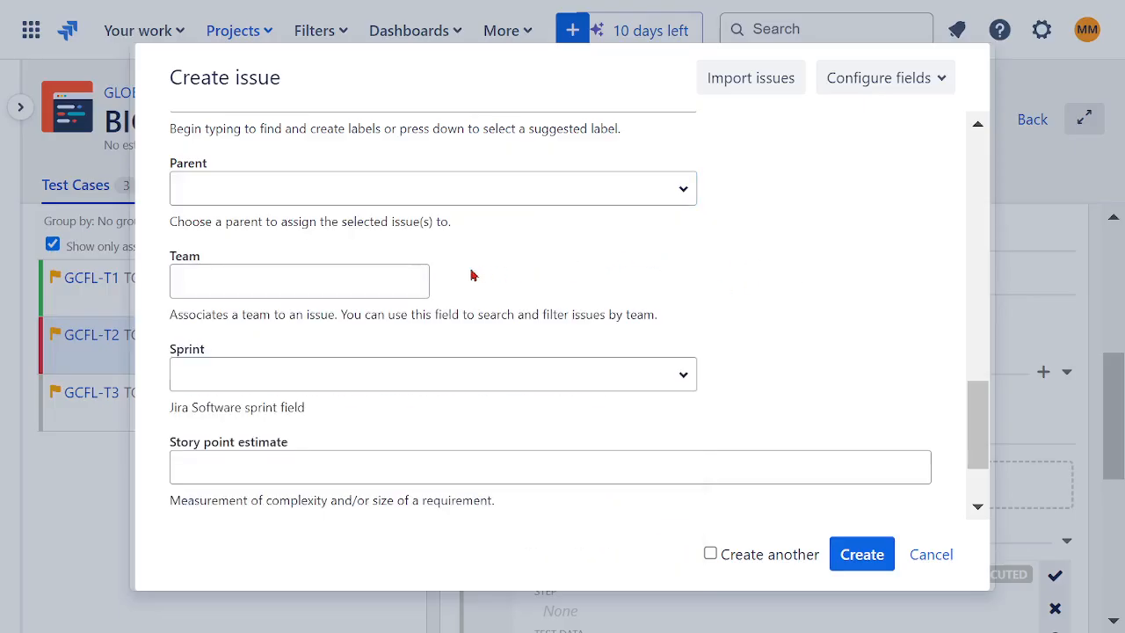
{"action": "left_click", "coordinate": [386, 276]}
{"action": "left_click", "coordinate": [655, 272]}
{"action": "scroll", "coordinate": [802, 271], "scroll_direction": "down", "scroll_amount": 2}
{"action": "left_click", "coordinate": [683, 259]}
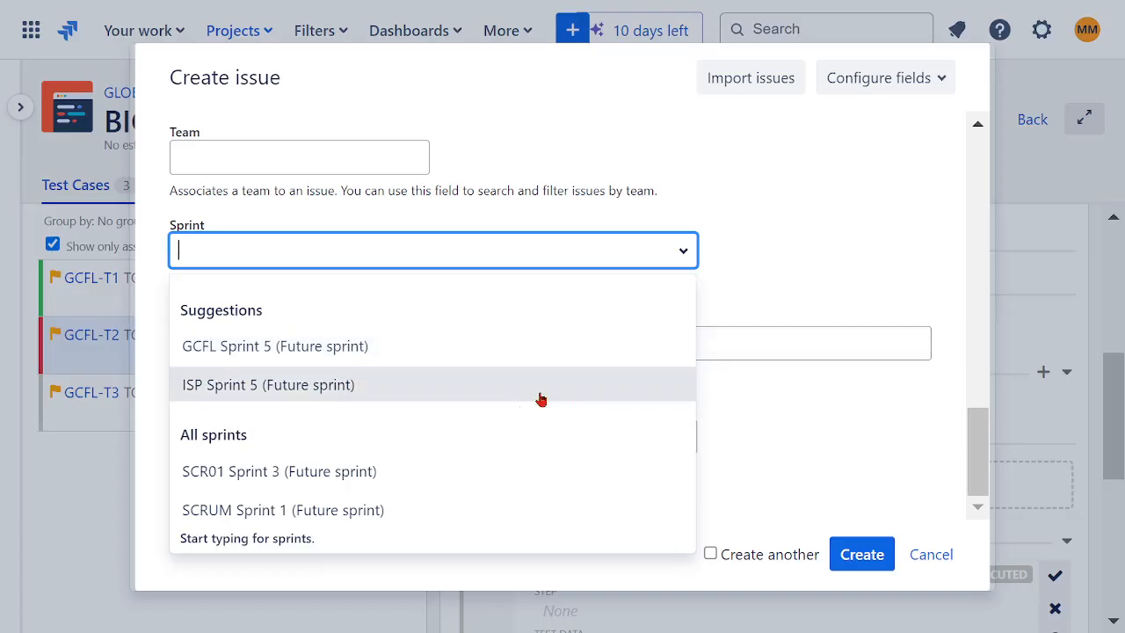
{"action": "key", "text": "Tab"}
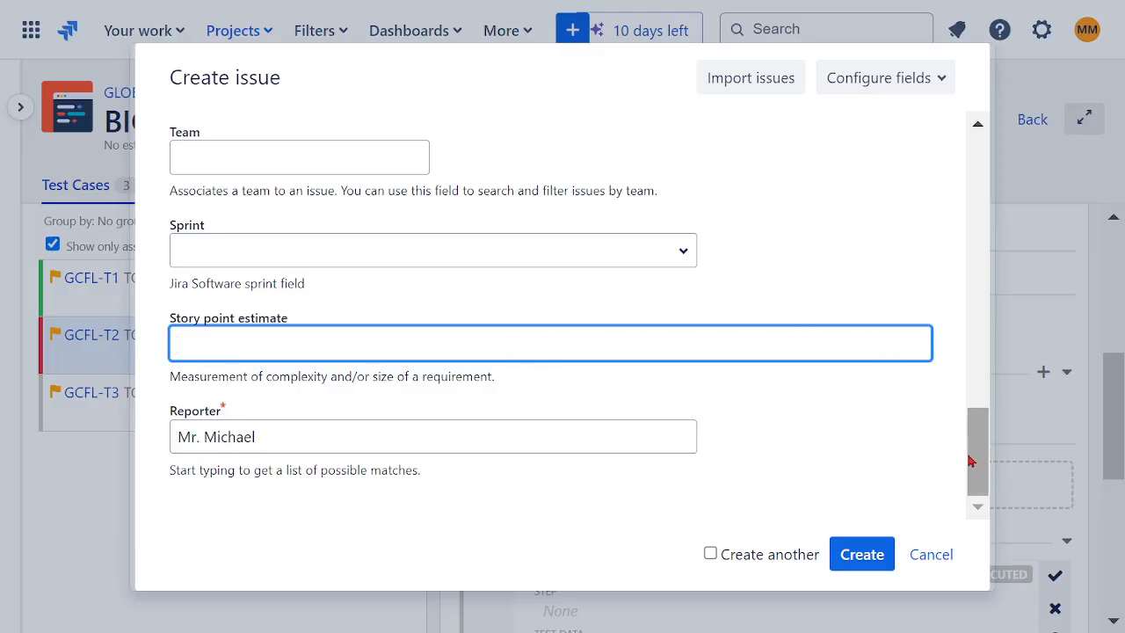
{"action": "left_click", "coordinate": [942, 559]}
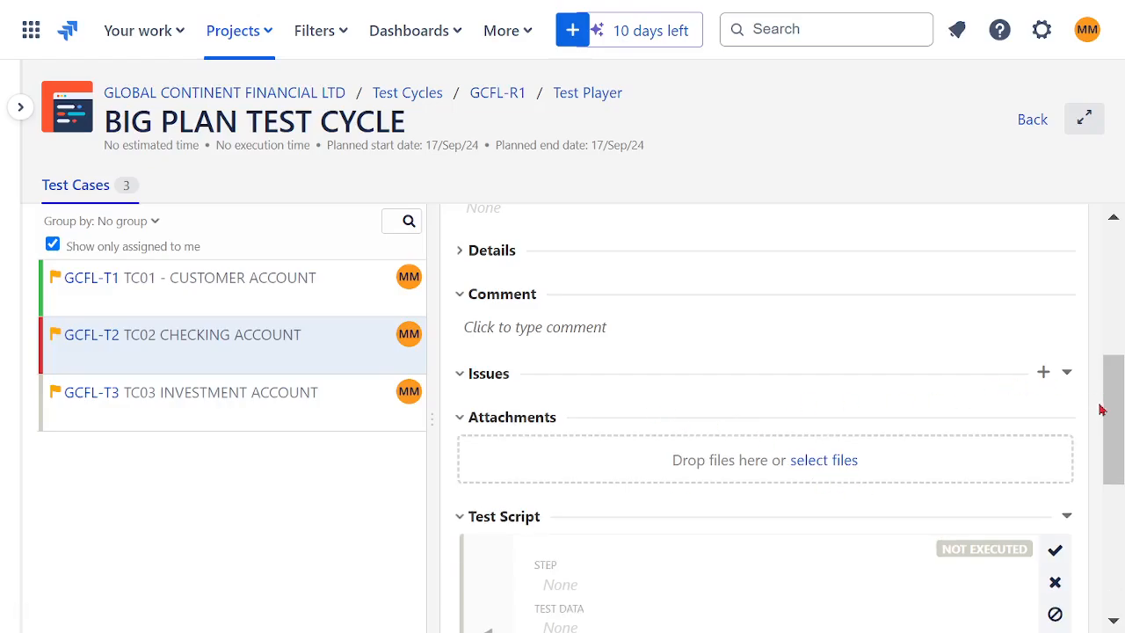
- Set the execution status of TC02 CHECKING ACCOUNT to Pass
{"action": "left_click_drag", "start_coordinate": [1104, 410], "coordinate": [1112, 254]}
{"action": "left_click", "coordinate": [930, 239]}
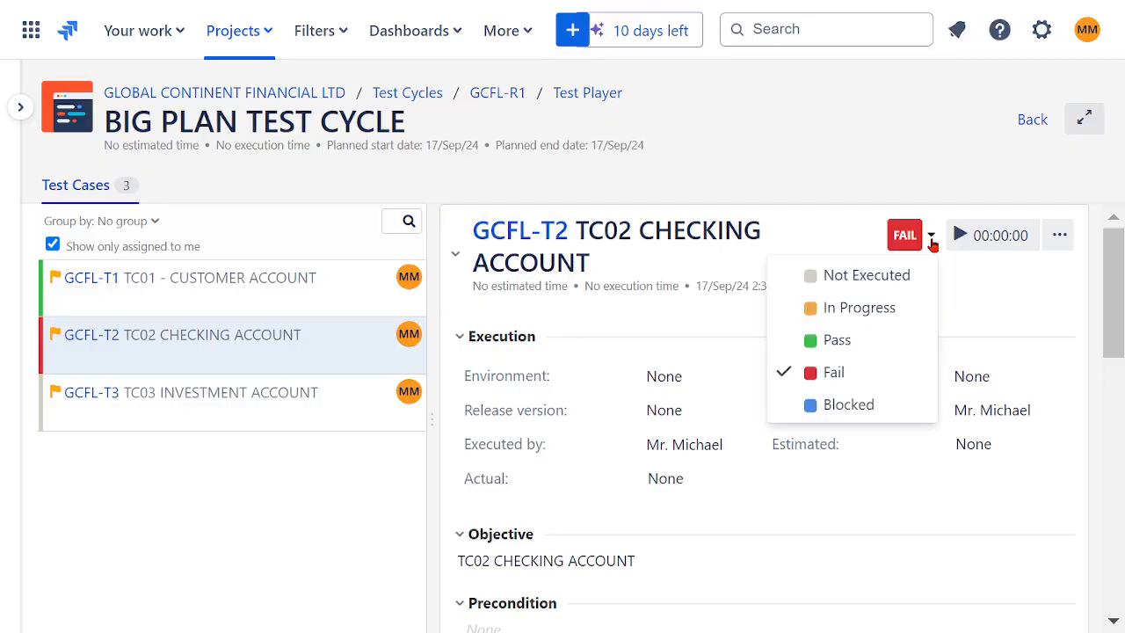
{"action": "left_click", "coordinate": [840, 349]}
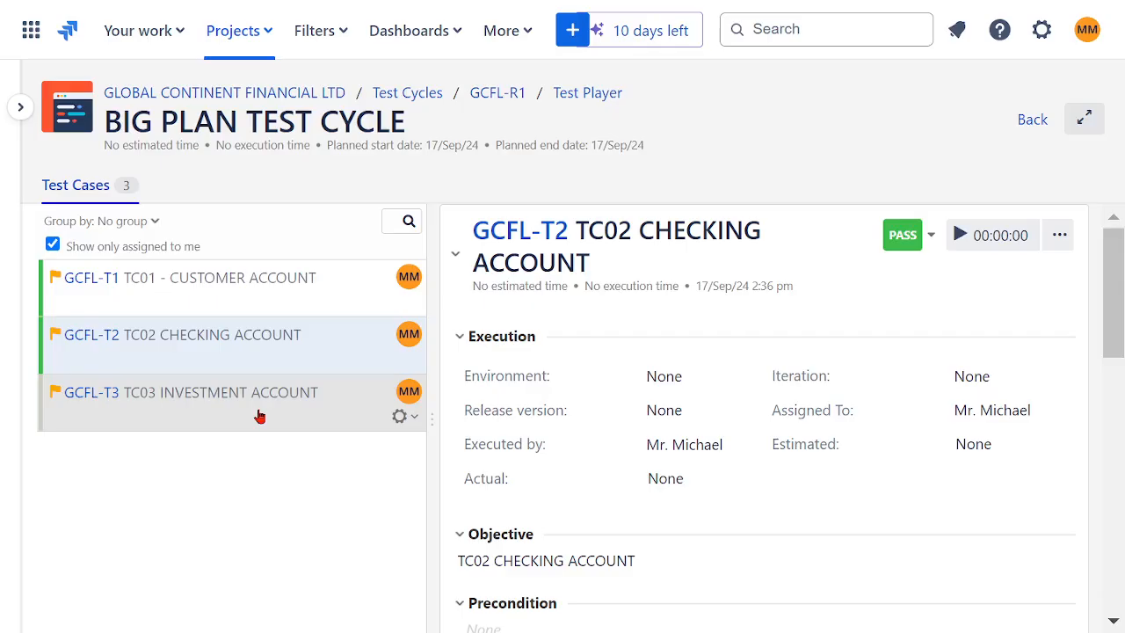
- Take TC03 INVESTMENT ACCOUNT's execution status through In Progress and Blocked to Pass
{"action": "left_click", "coordinate": [221, 403]}
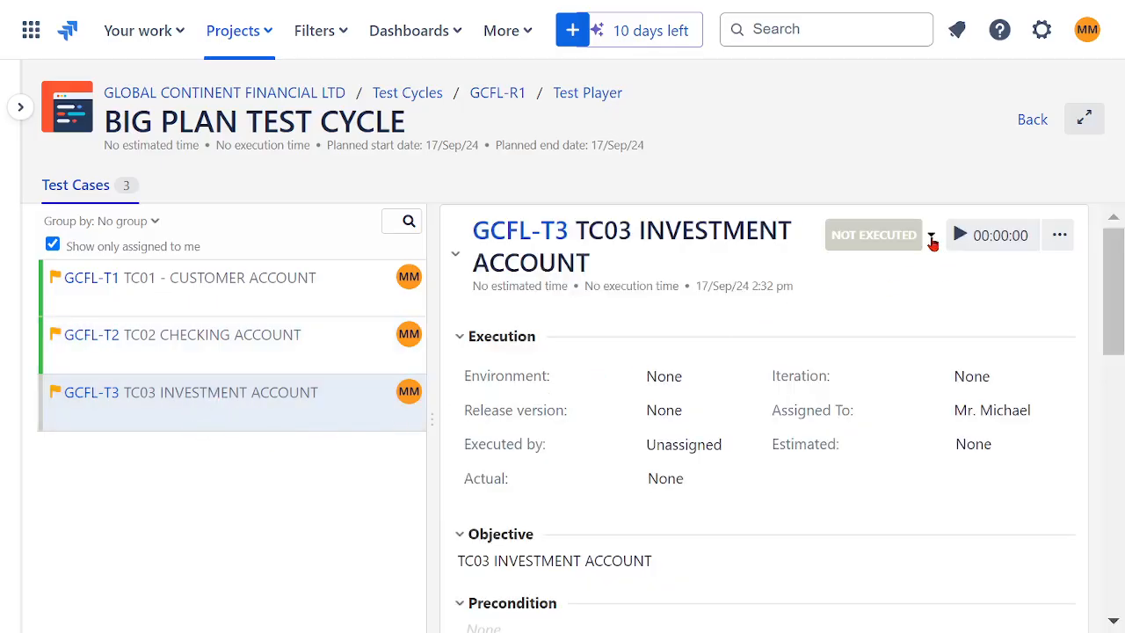
{"action": "left_click", "coordinate": [931, 239]}
{"action": "left_click", "coordinate": [885, 304]}
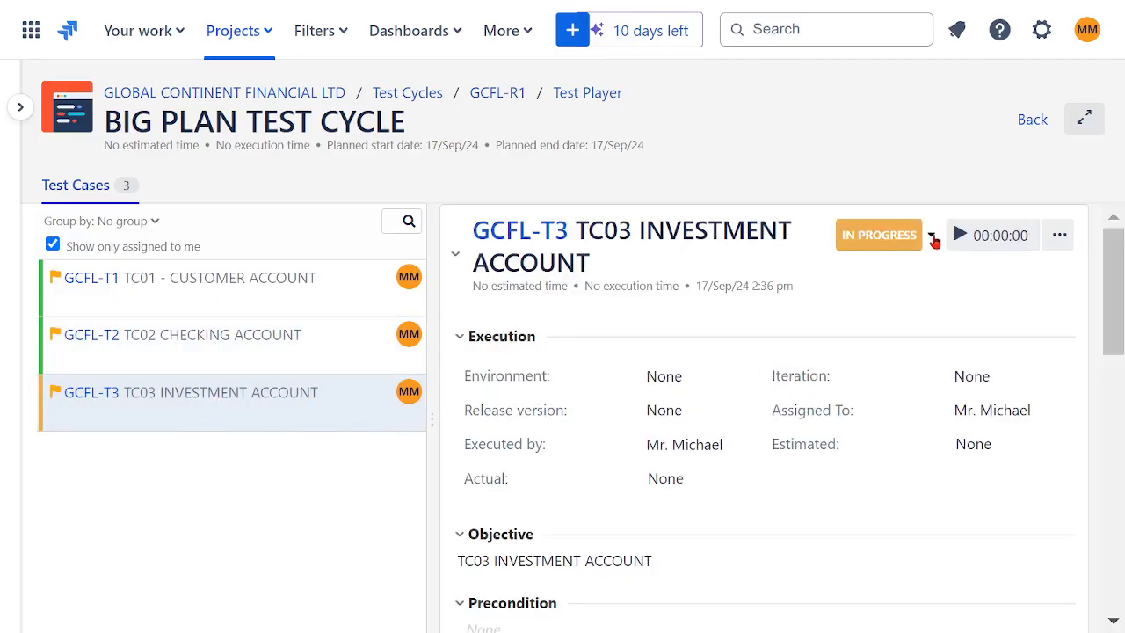
{"action": "left_click", "coordinate": [932, 240]}
{"action": "left_click", "coordinate": [844, 406]}
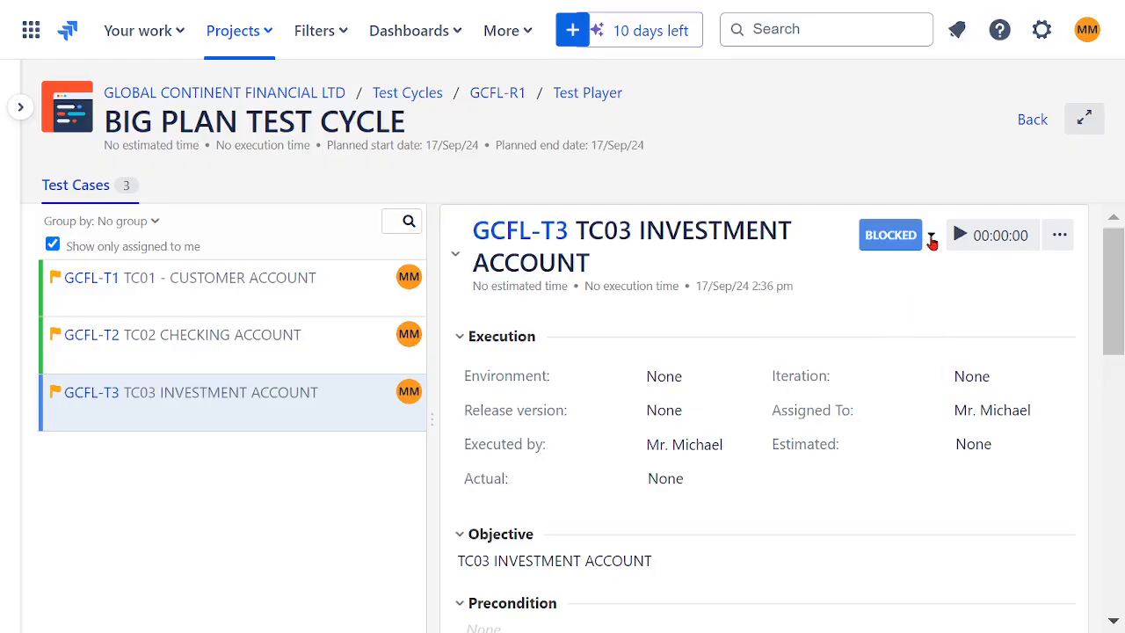
{"action": "left_click", "coordinate": [930, 238]}
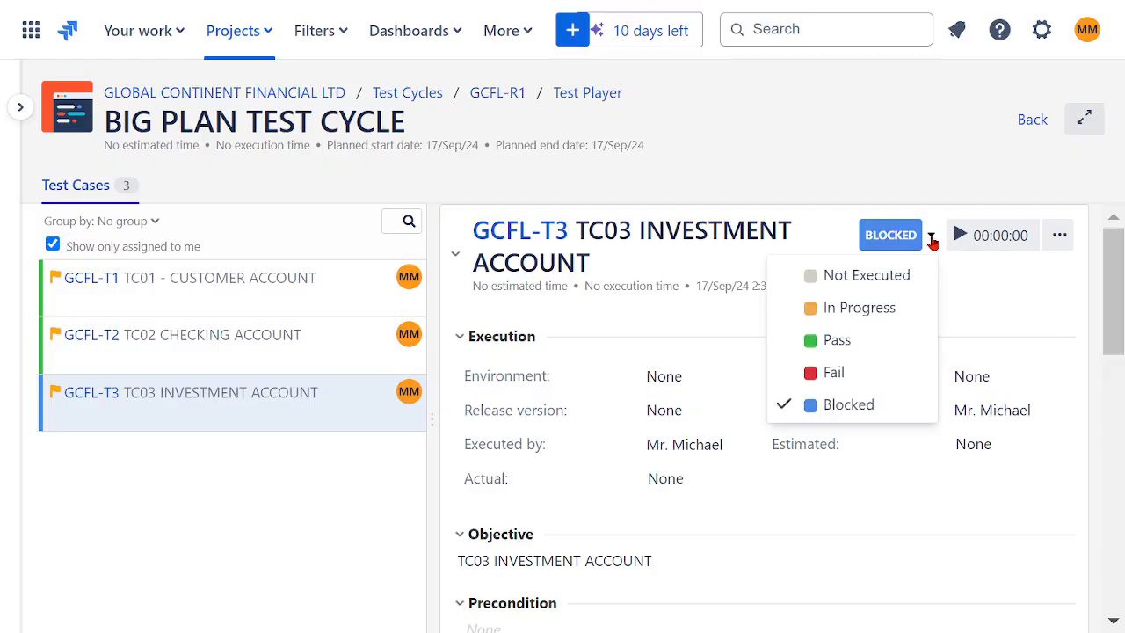
{"action": "left_click", "coordinate": [857, 341]}
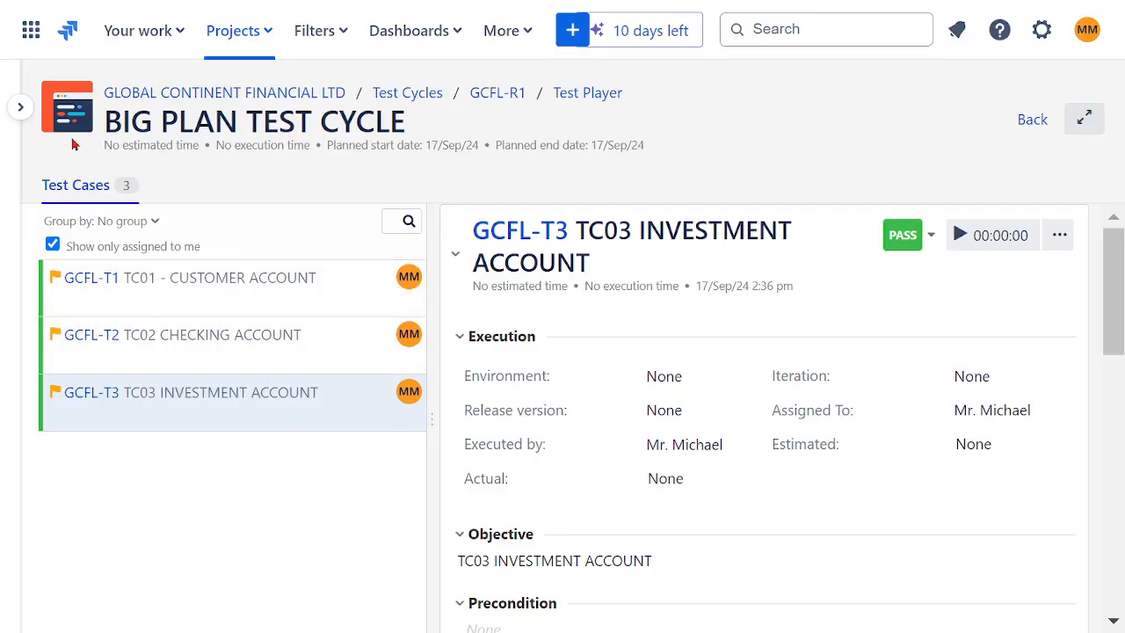
- Return to the Zephyr Squad test case list and give it more room to display the status and result columns
{"action": "left_click", "coordinate": [20, 106]}
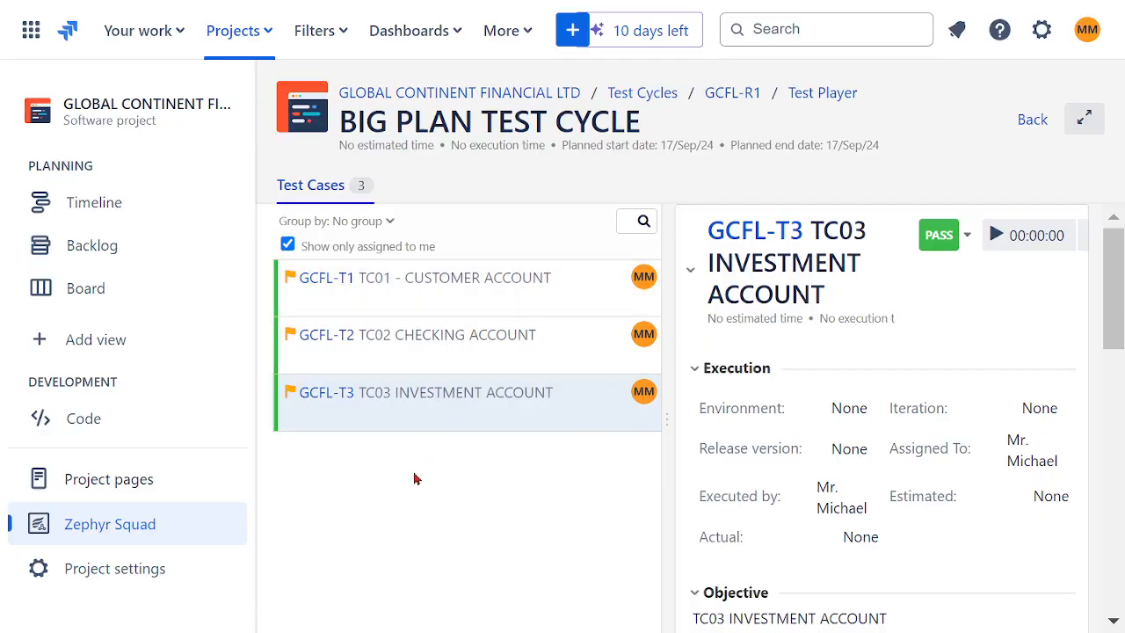
{"action": "left_click", "coordinate": [131, 525]}
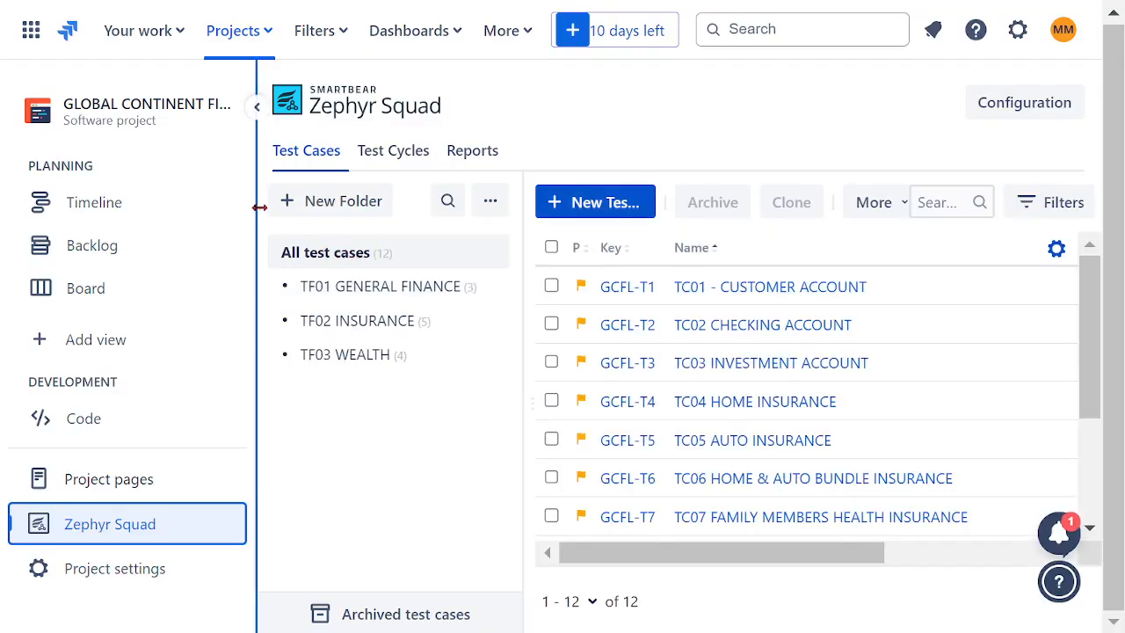
{"action": "left_click", "coordinate": [256, 108]}
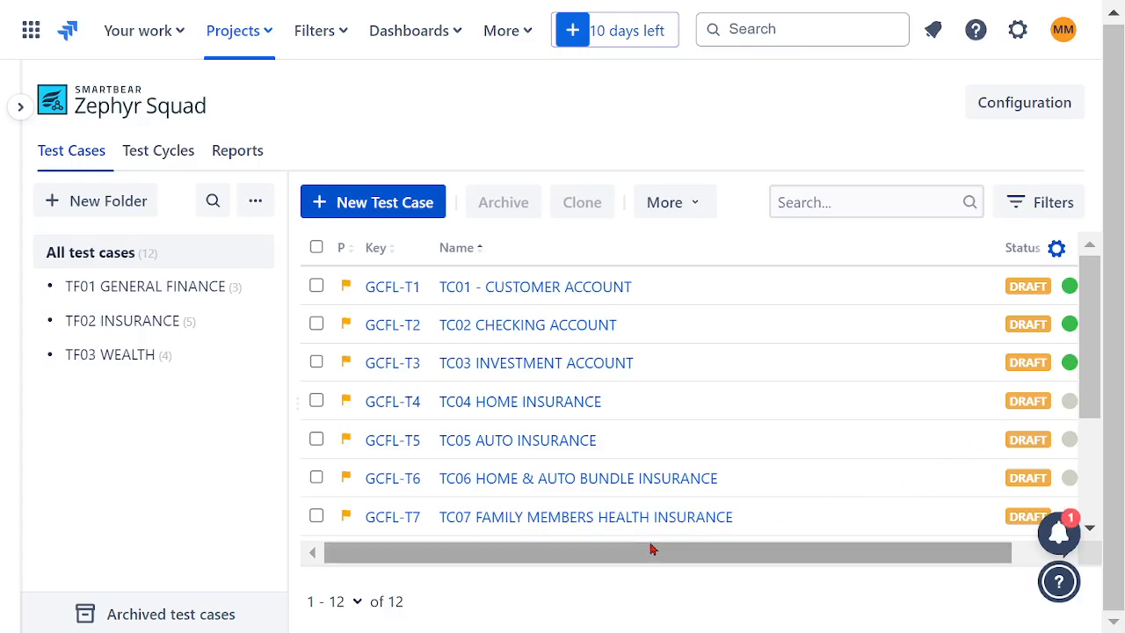
{"action": "left_click_drag", "start_coordinate": [655, 552], "coordinate": [796, 553]}
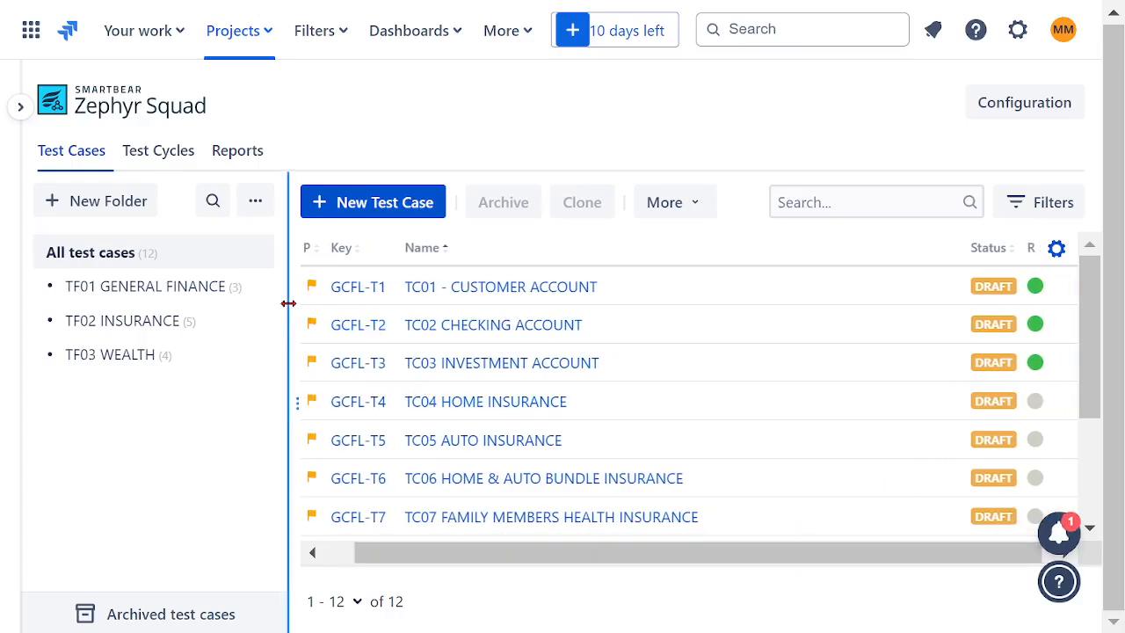
{"action": "left_click_drag", "start_coordinate": [289, 299], "coordinate": [263, 302]}
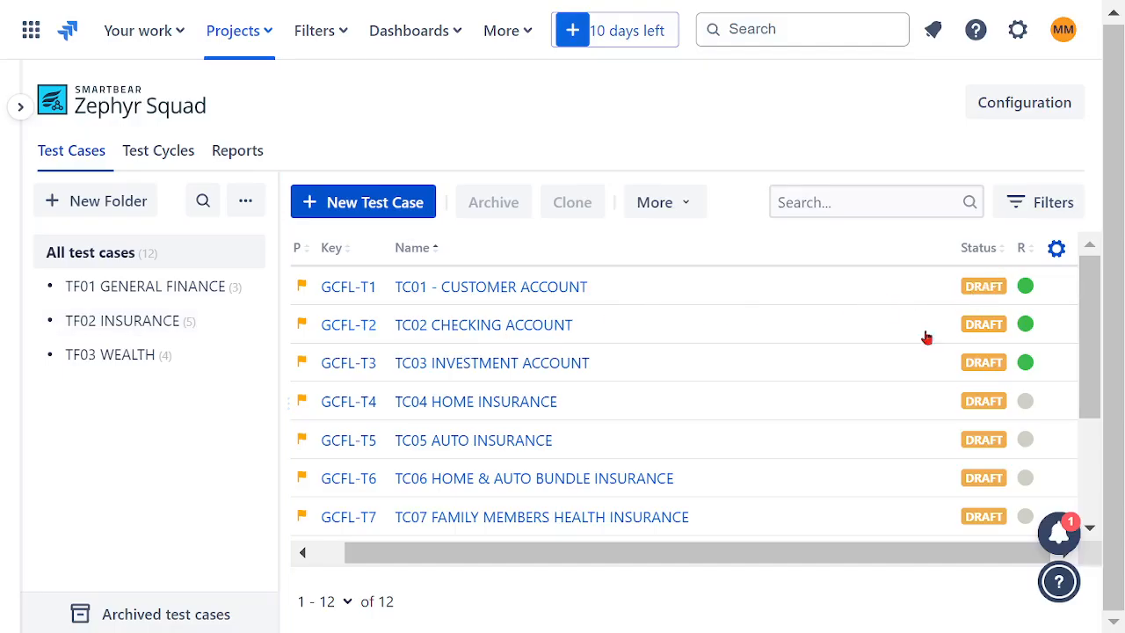
- View the test cases in the TF02 INSURANCE folder and open the list of test cycles
{"action": "left_click", "coordinate": [131, 321]}
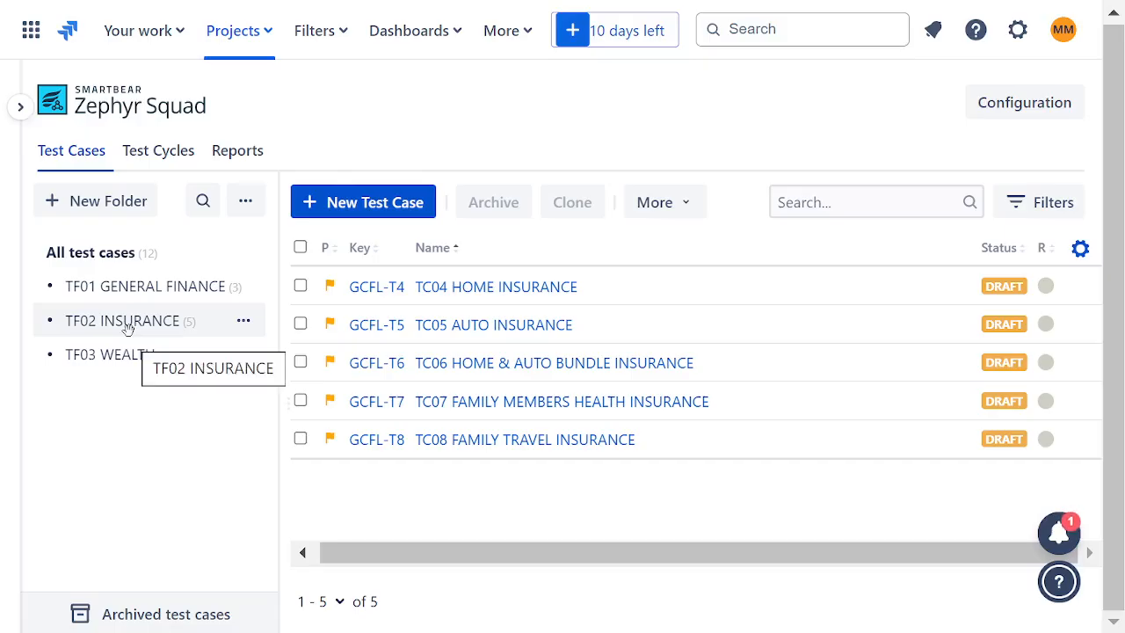
{"action": "left_click", "coordinate": [157, 153]}
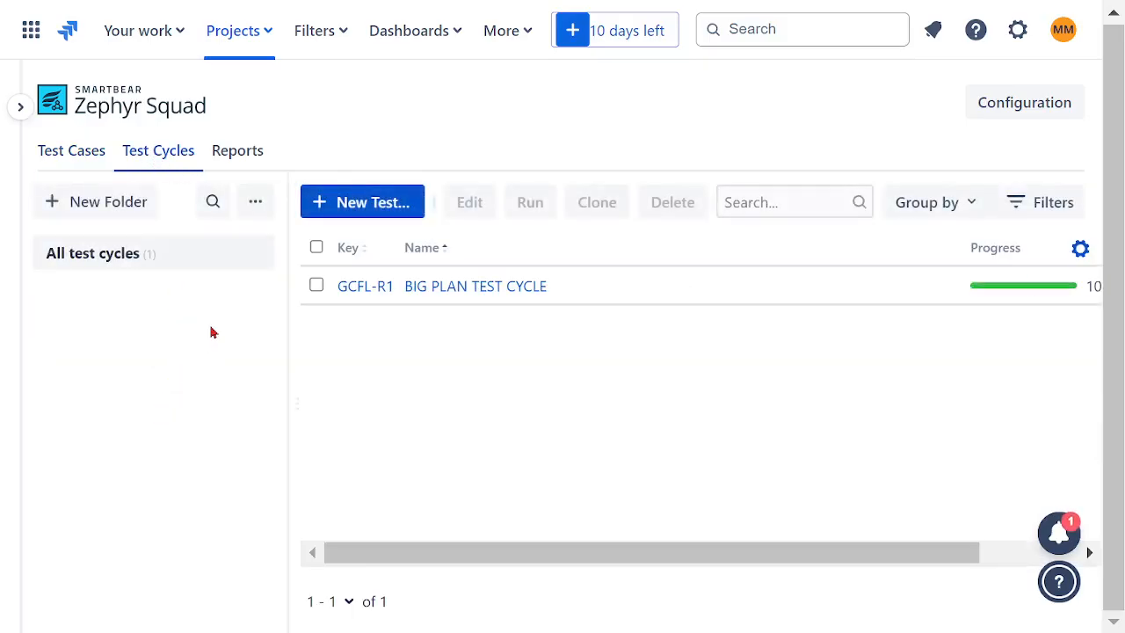
- Create a test cycle named SPECIFIC TEST CYCLE, leaving its status, release version, iteration, dates and folder at their defaults
{"action": "left_click", "coordinate": [367, 204]}
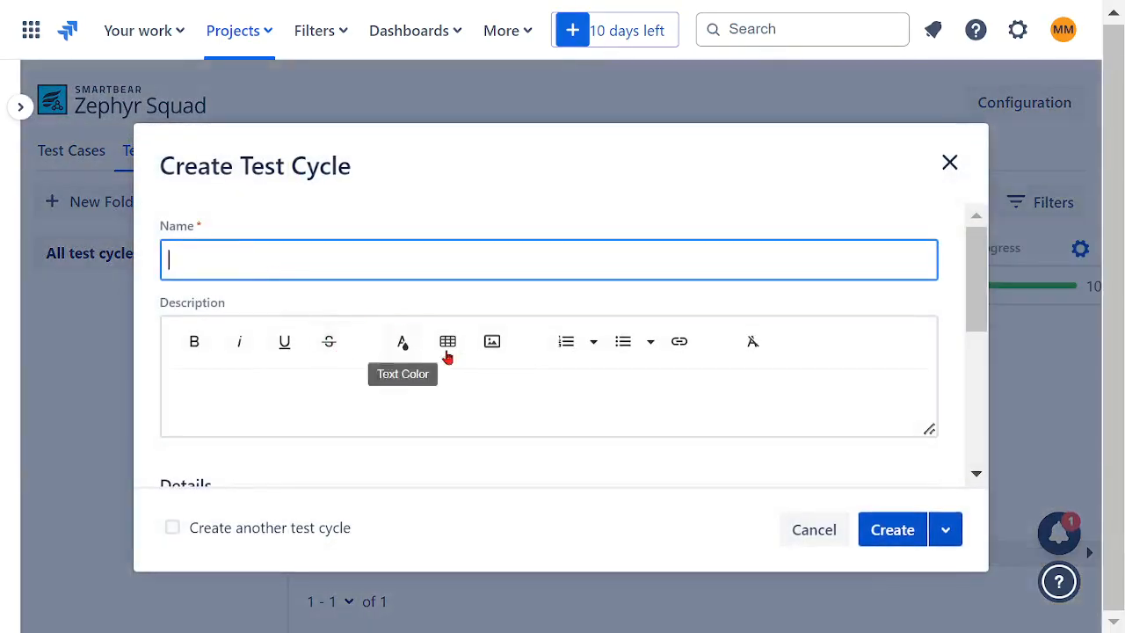
{"action": "type", "text": "SPE"}
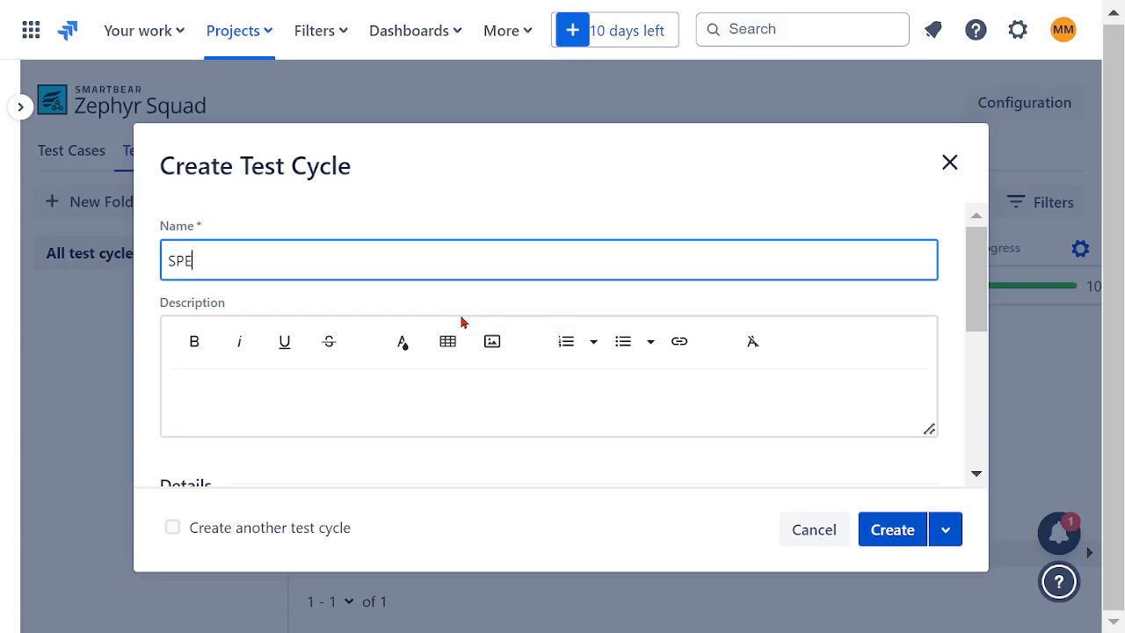
{"action": "type", "text": "CIFIC TEST CYCLE"}
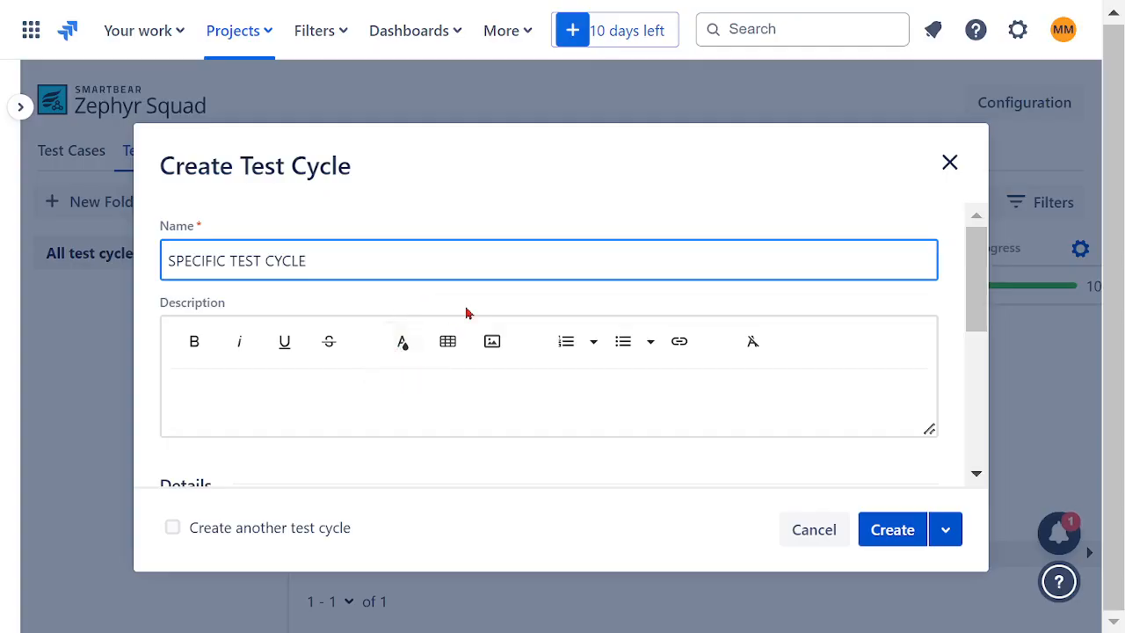
{"action": "scroll", "coordinate": [395, 369], "scroll_direction": "down", "scroll_amount": 3}
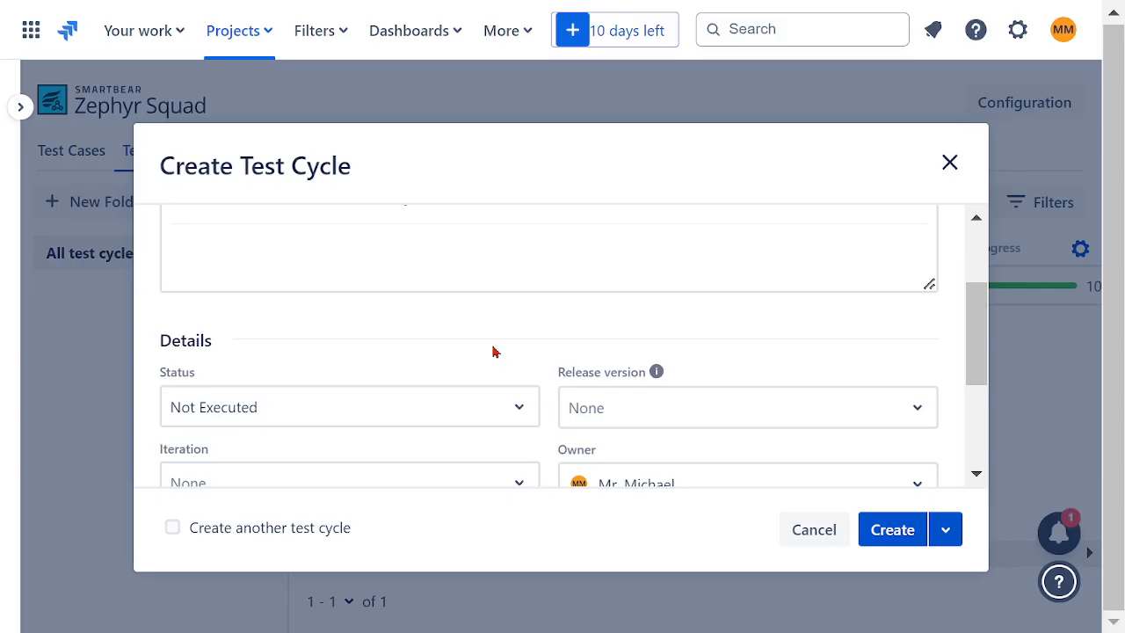
{"action": "scroll", "coordinate": [496, 349], "scroll_direction": "down", "scroll_amount": 2}
{"action": "left_click", "coordinate": [521, 269]}
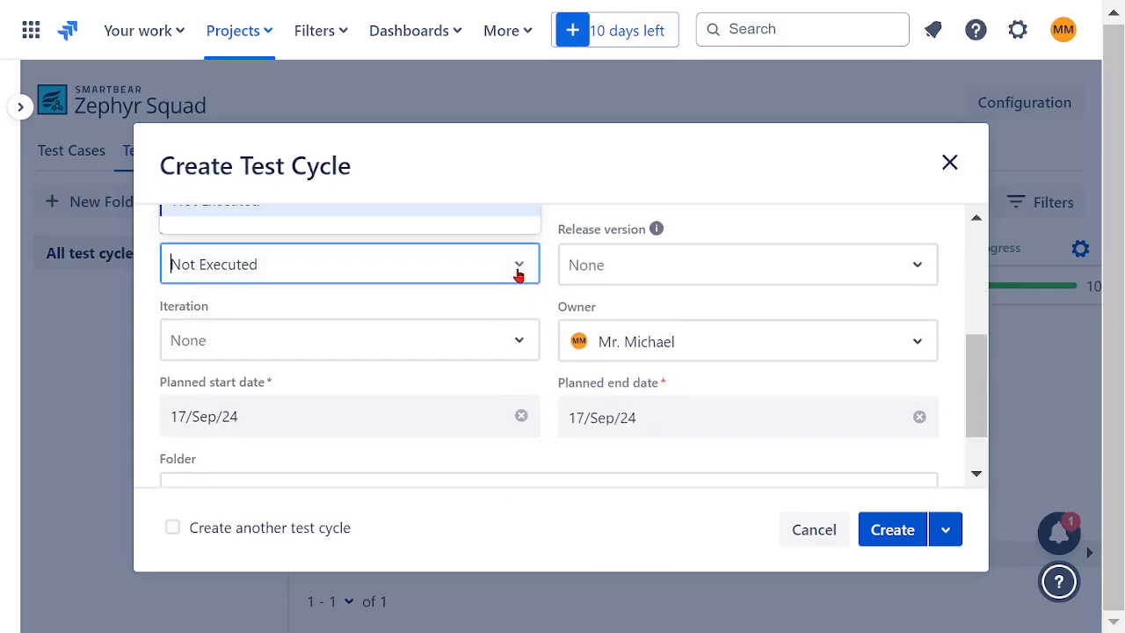
{"action": "left_click", "coordinate": [530, 294]}
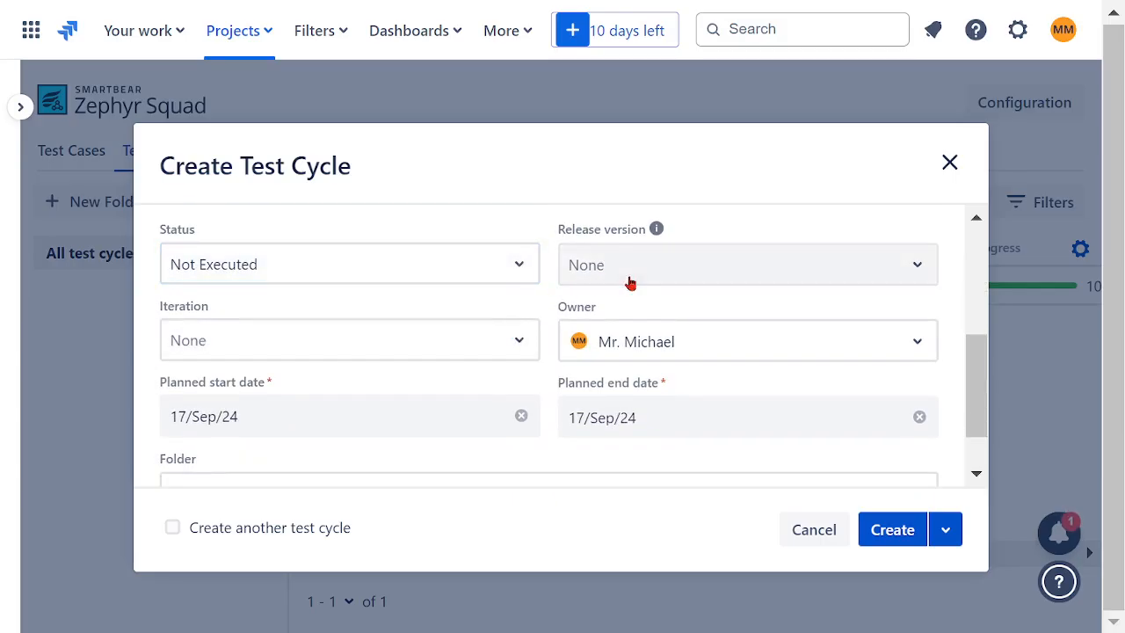
{"action": "left_click", "coordinate": [897, 276]}
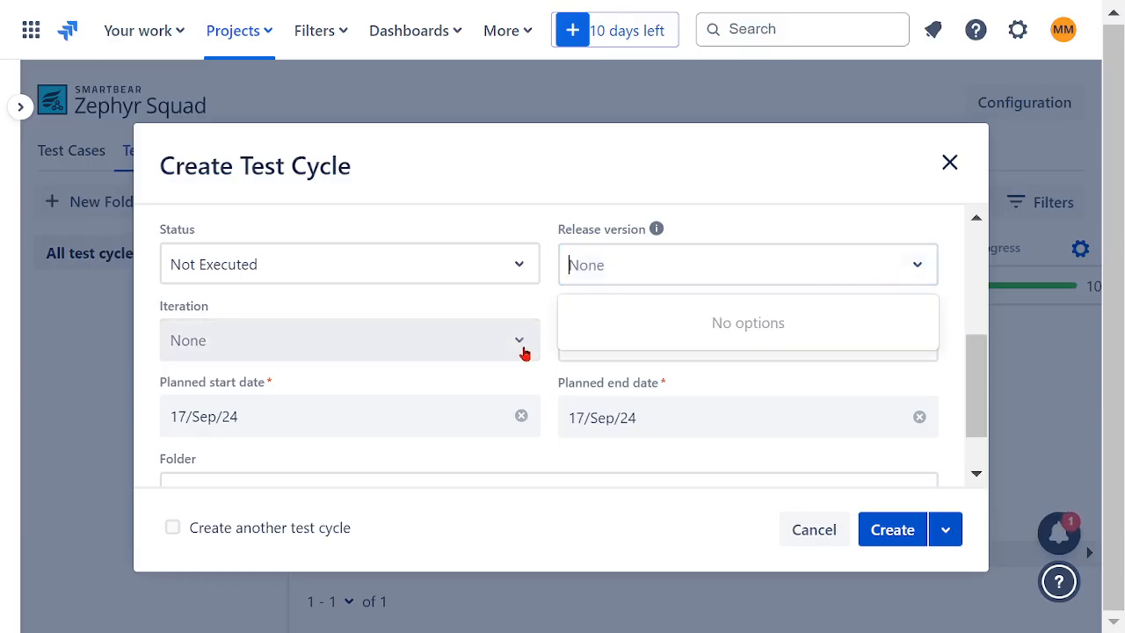
{"action": "scroll", "coordinate": [542, 343], "scroll_direction": "down", "scroll_amount": 1}
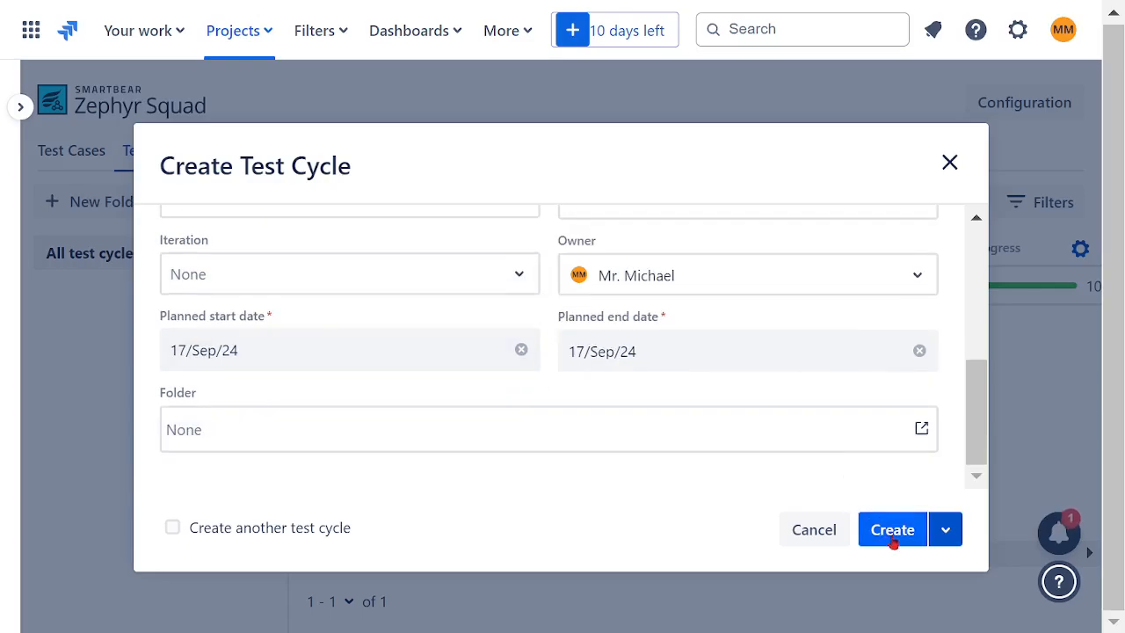
{"action": "left_click", "coordinate": [891, 531]}
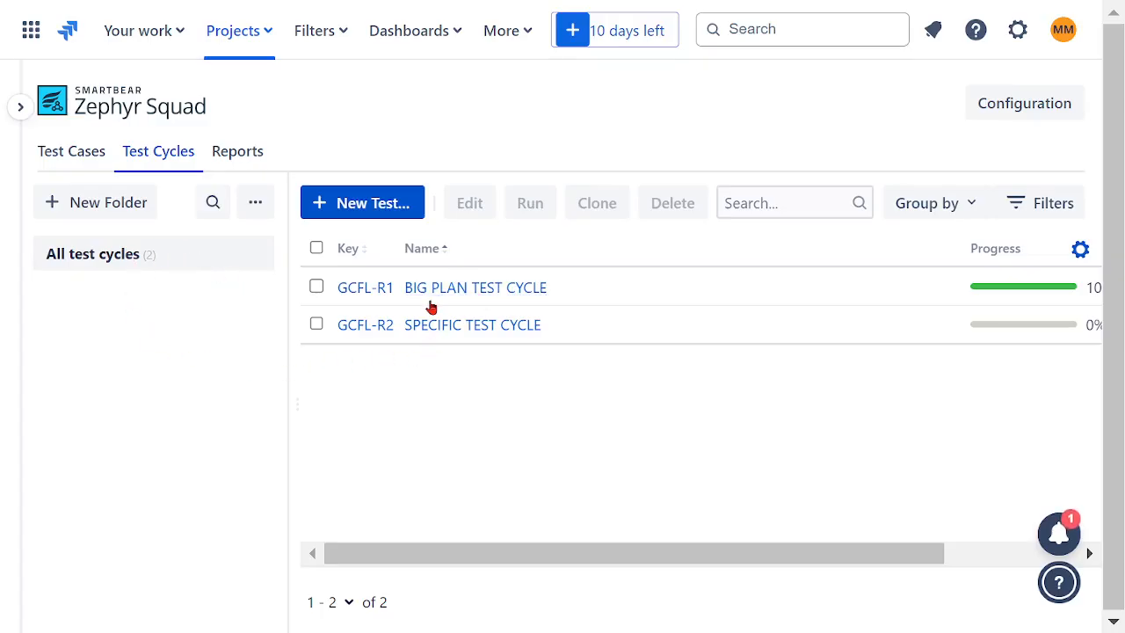
- Open SPECIFIC TEST CYCLE in the test player and stop limiting its test cases to those assigned to the current tester
{"action": "left_click_drag", "start_coordinate": [540, 560], "coordinate": [450, 557]}
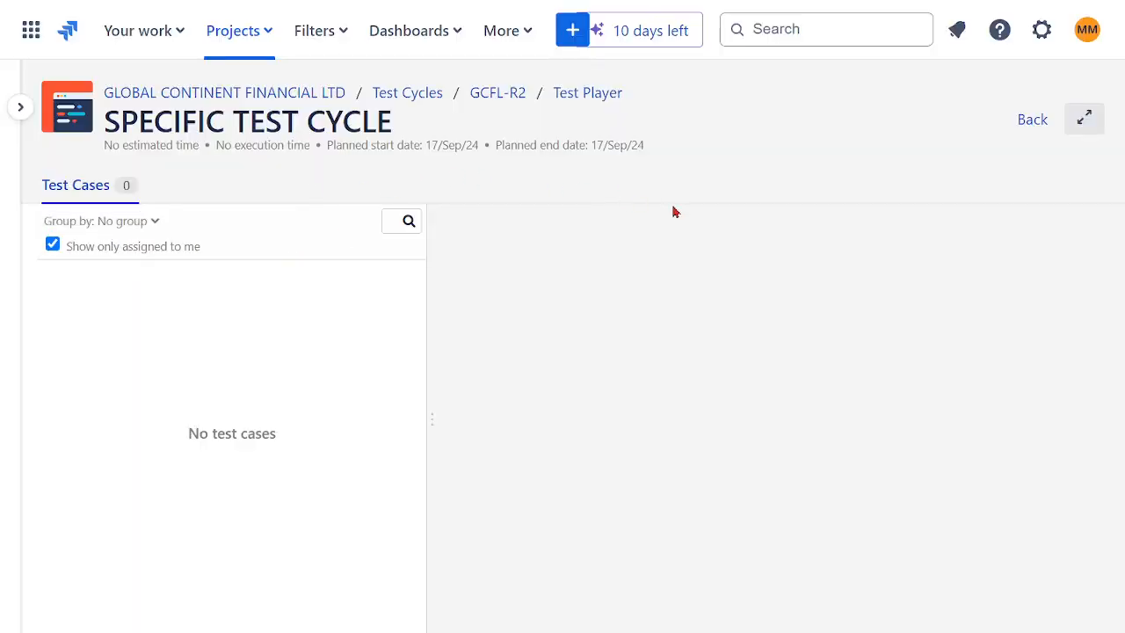
{"action": "left_click", "coordinate": [81, 195]}
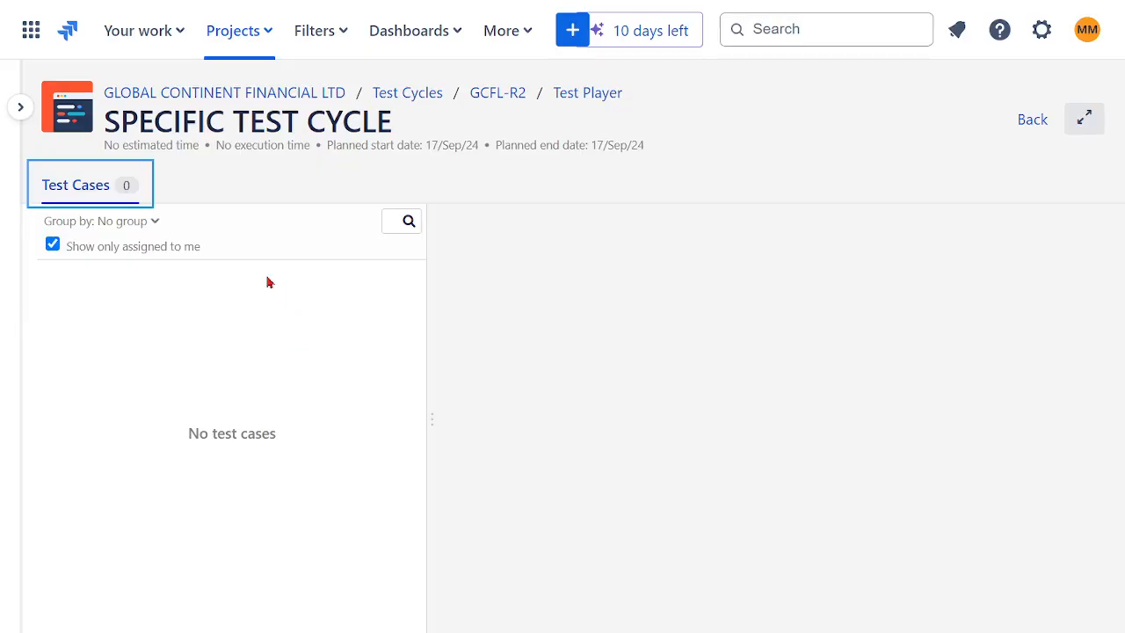
{"action": "left_click", "coordinate": [113, 253]}
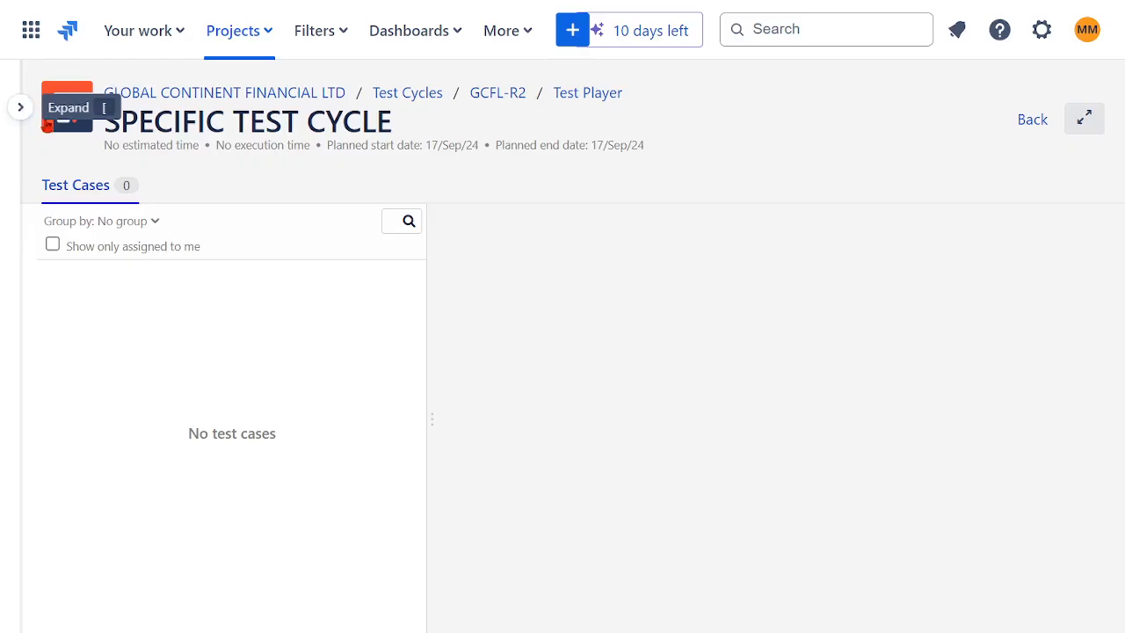
- Return to the Zephyr Squad test cases and view the contents of the TF02 INSURANCE folder with the project sidebar collapsed
{"action": "left_click", "coordinate": [19, 110]}
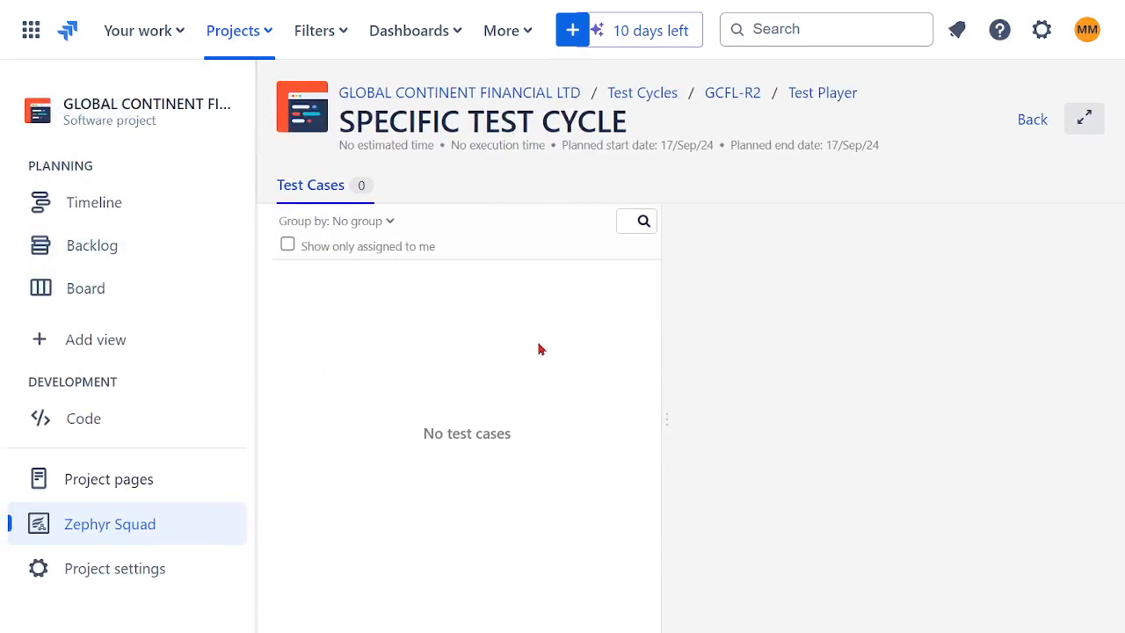
{"action": "left_click", "coordinate": [112, 526]}
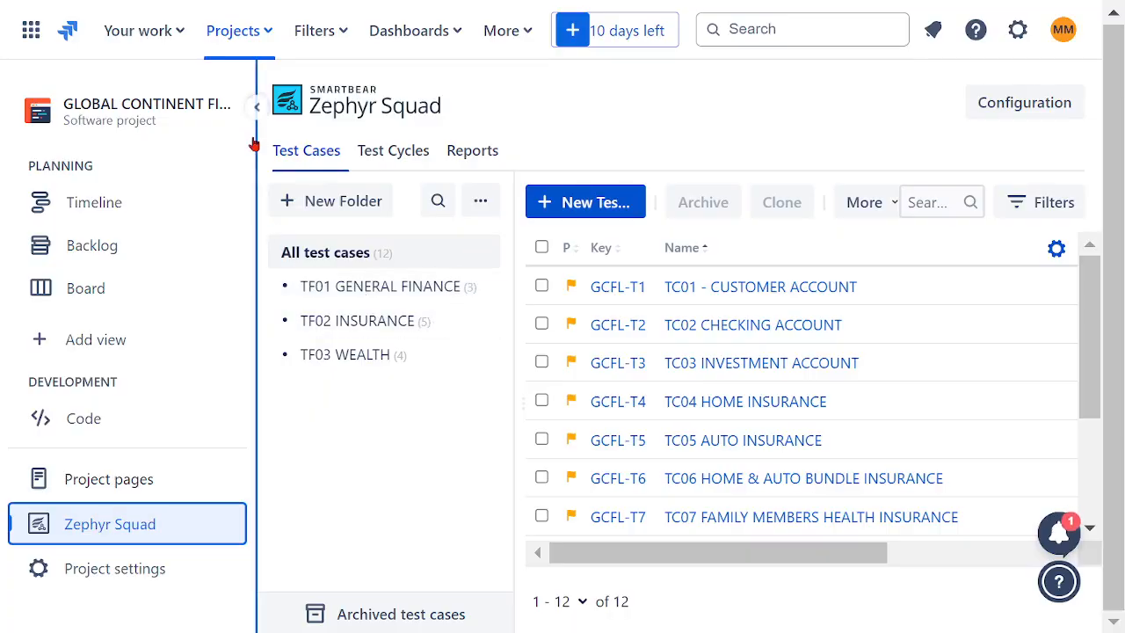
{"action": "left_click", "coordinate": [254, 106]}
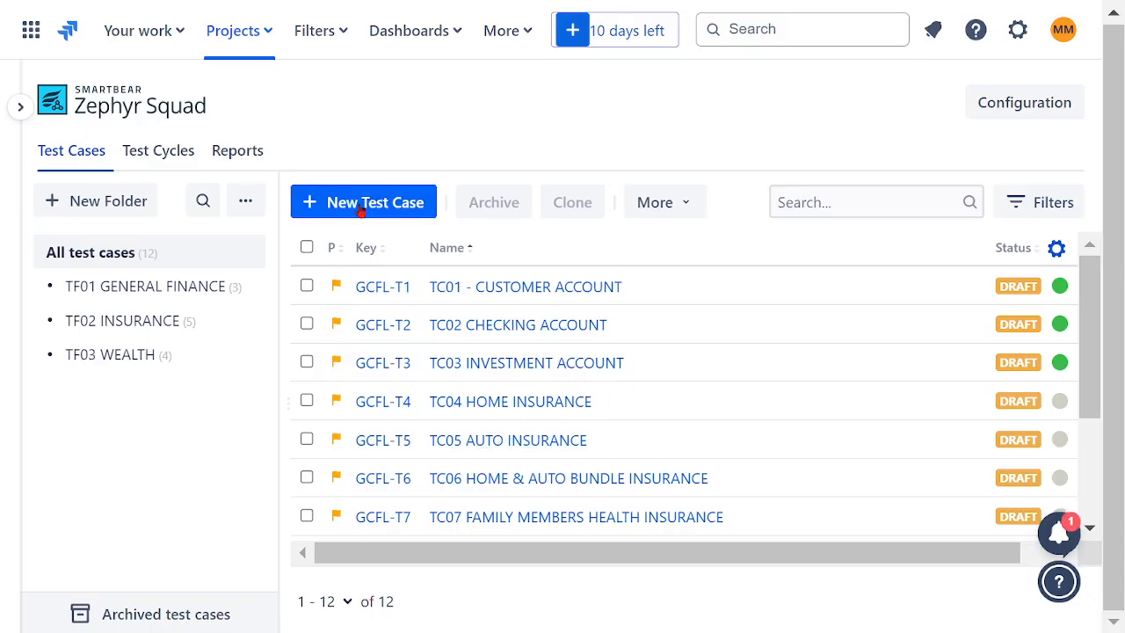
{"action": "left_click", "coordinate": [117, 323]}
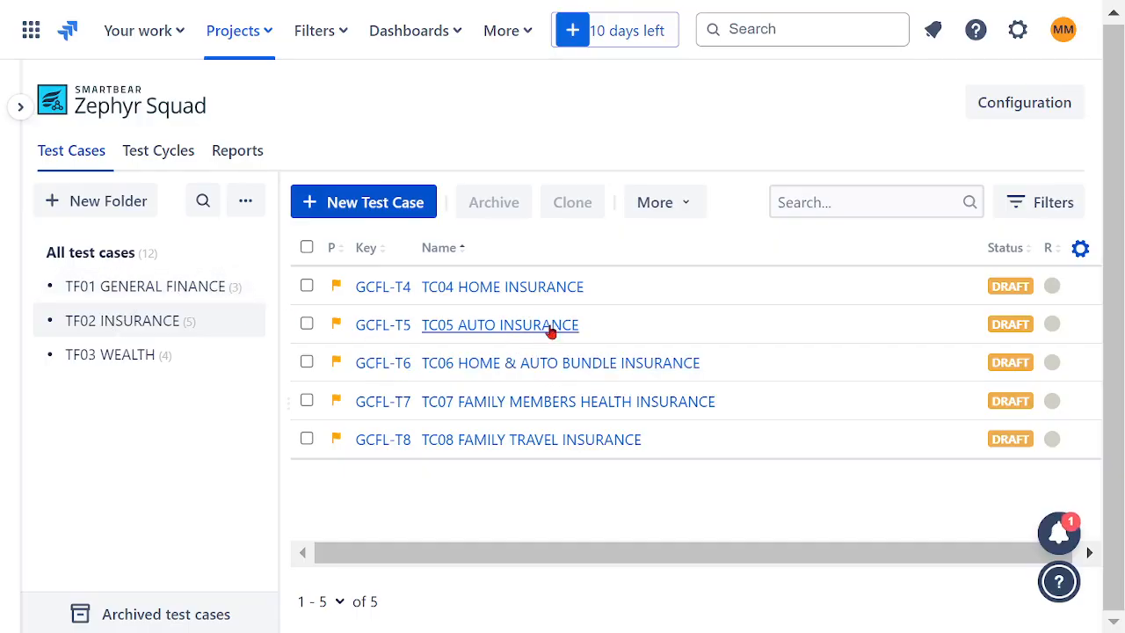
- Check SPECIFIC TEST CYCLE in the test player and on its details page, returning to the test cycle list
{"action": "left_click", "coordinate": [150, 161]}
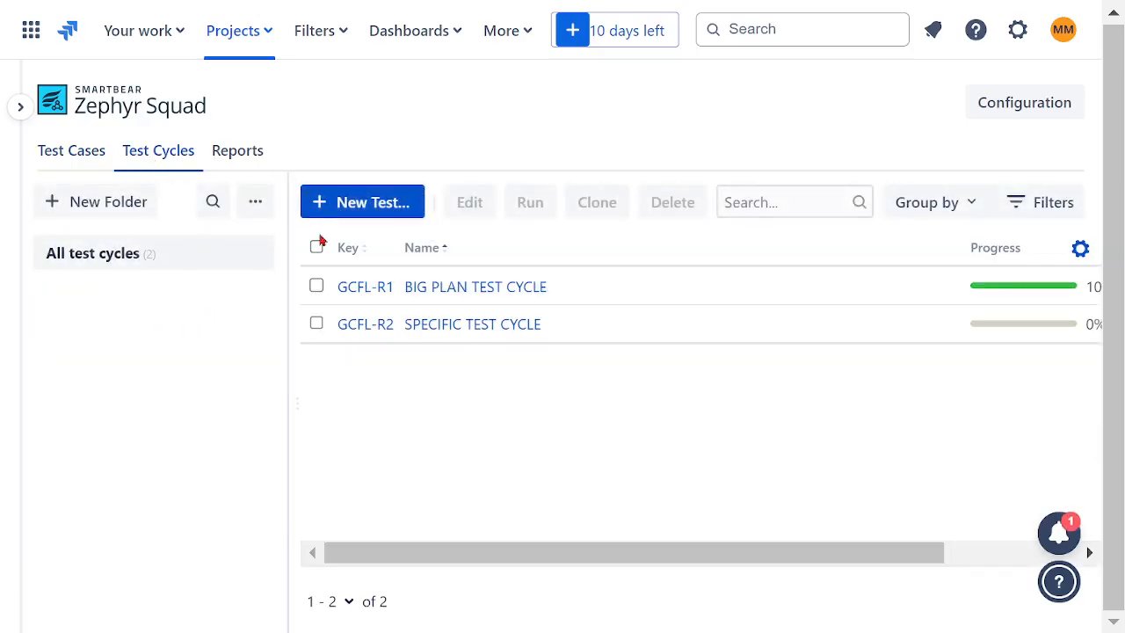
{"action": "left_click", "coordinate": [372, 329]}
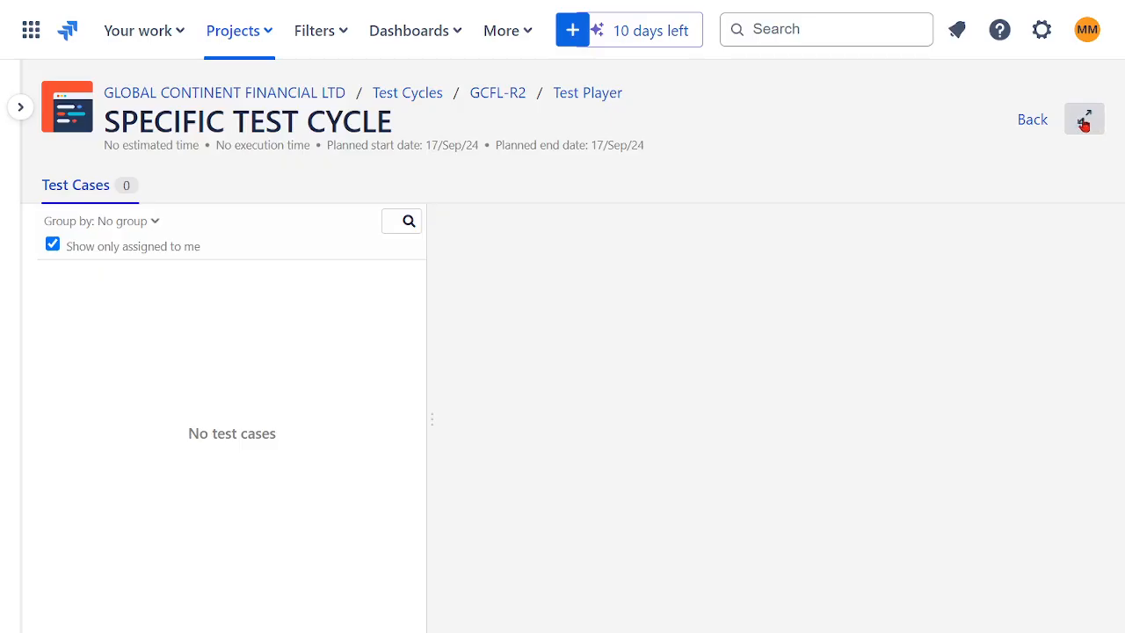
{"action": "left_click", "coordinate": [1030, 124]}
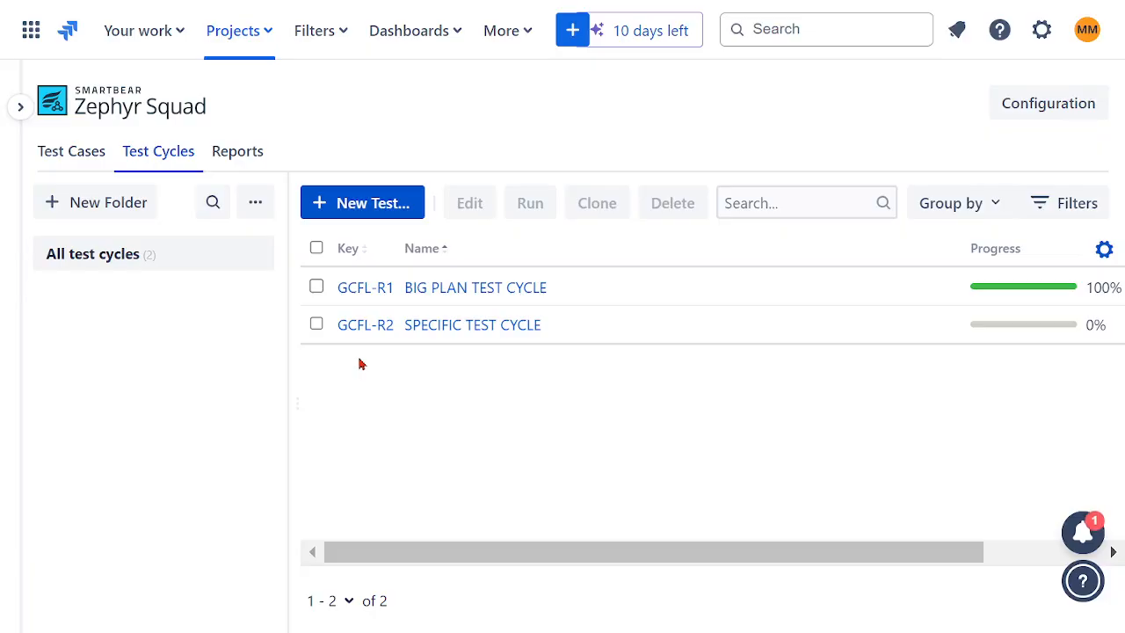
{"action": "left_click", "coordinate": [430, 325]}
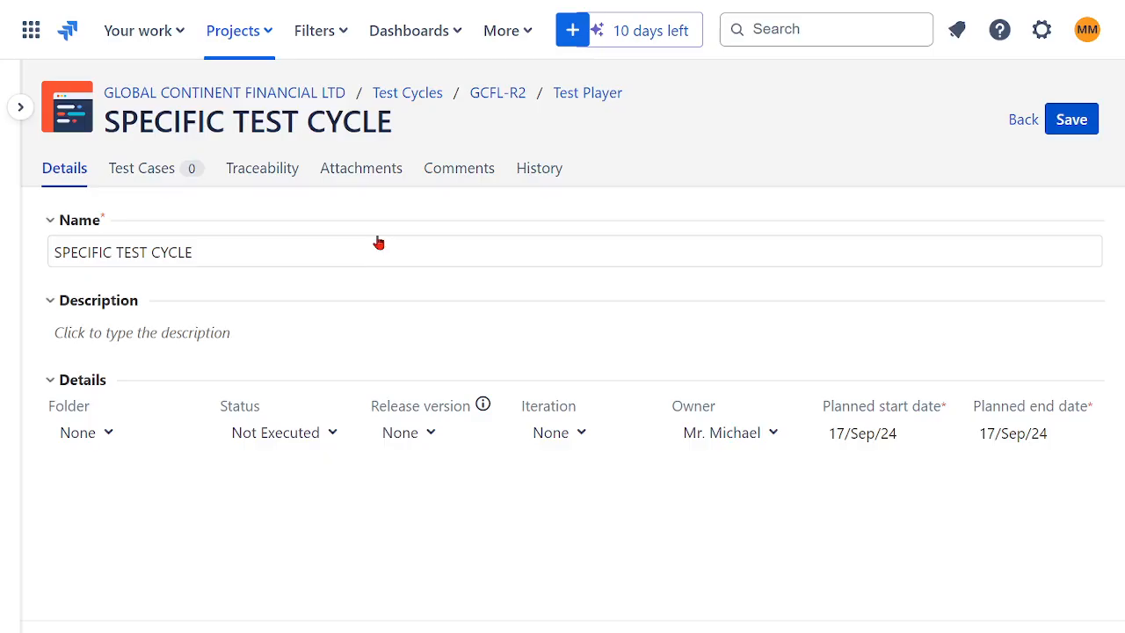
{"action": "left_click", "coordinate": [1019, 121]}
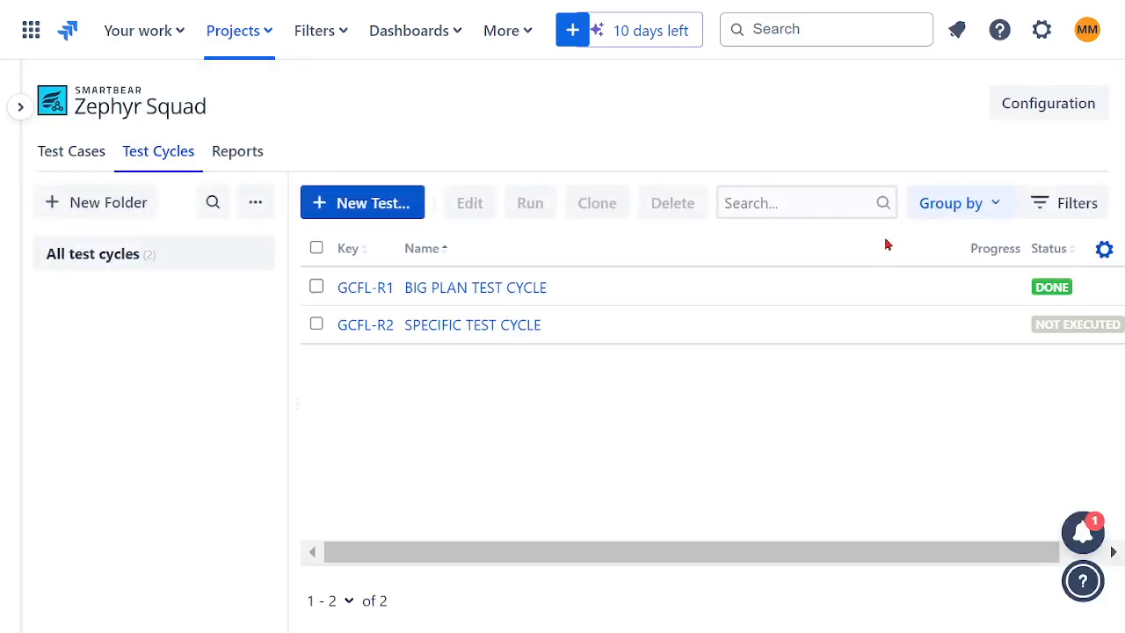
- Add all five test cases from the TF02 INSURANCE folder to SPECIFIC TEST CYCLE and save the cycle
{"action": "left_click", "coordinate": [317, 324]}
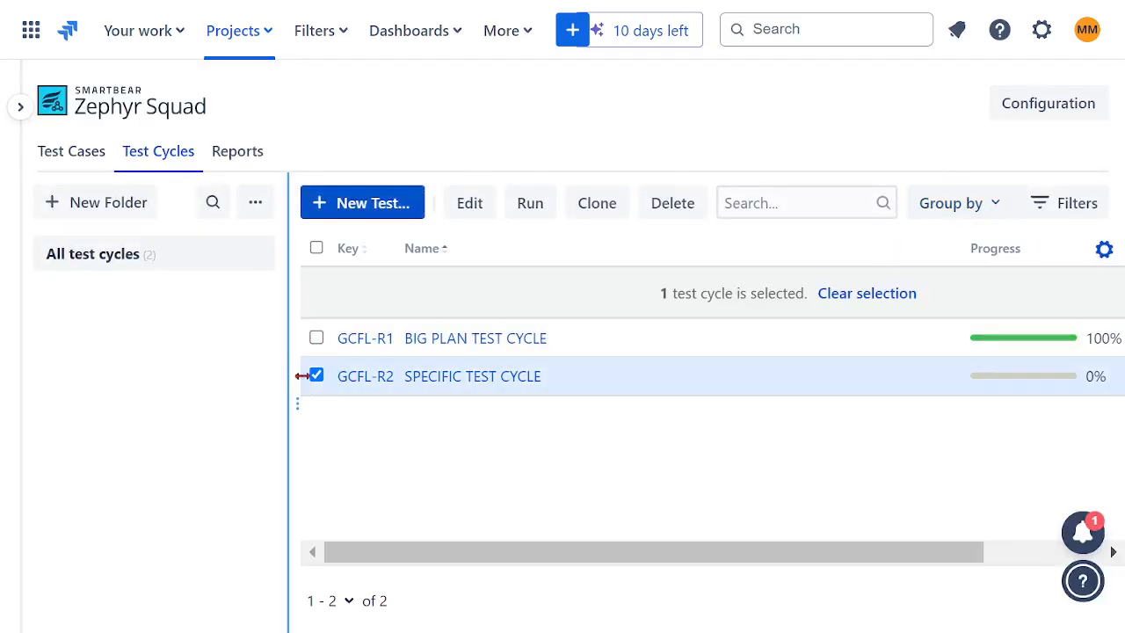
{"action": "left_click", "coordinate": [470, 203]}
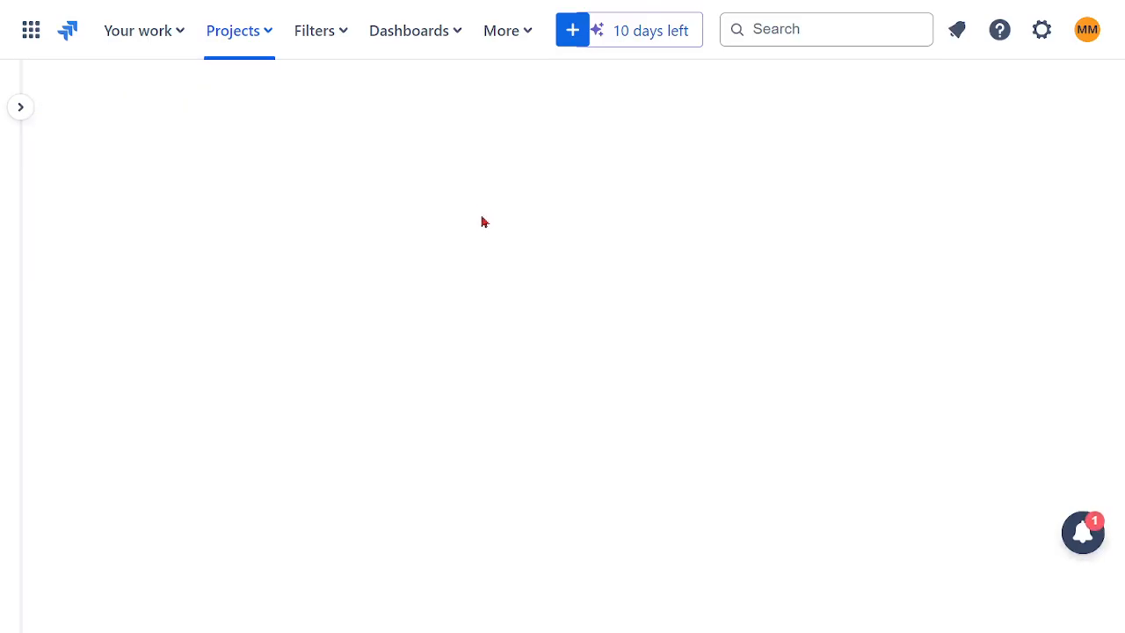
{"action": "left_click", "coordinate": [151, 173]}
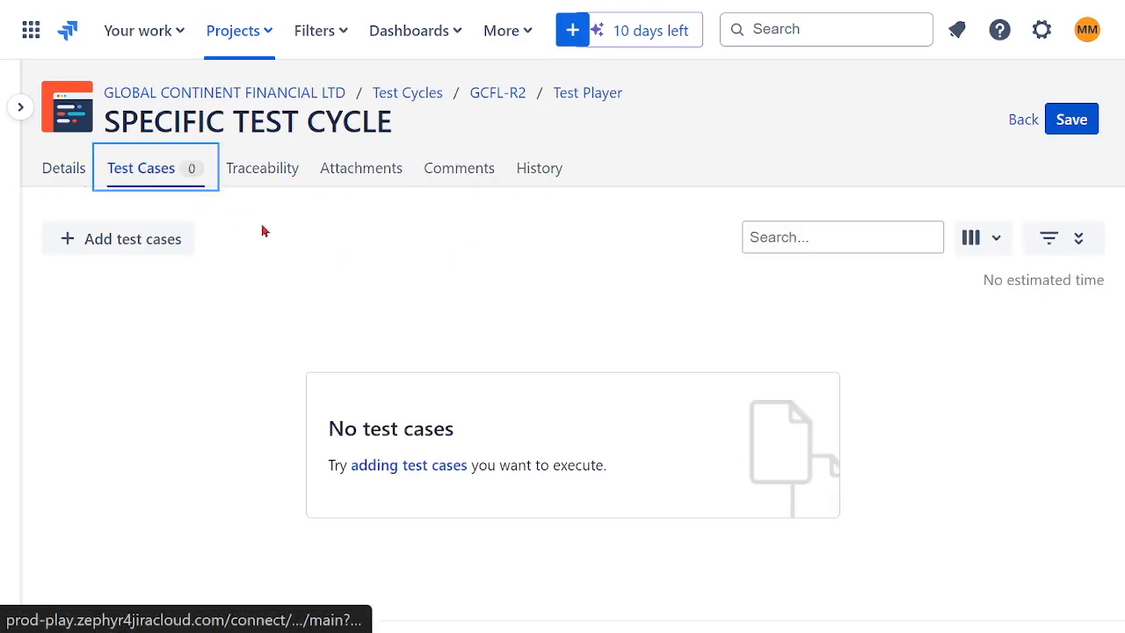
{"action": "left_click", "coordinate": [138, 251]}
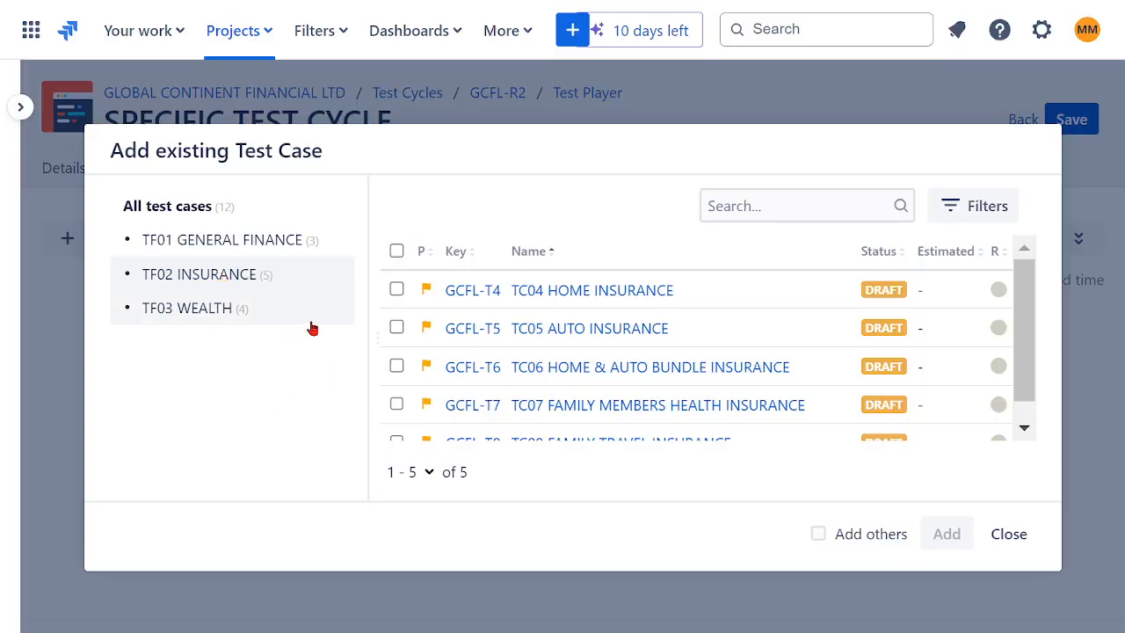
{"action": "left_click", "coordinate": [396, 250]}
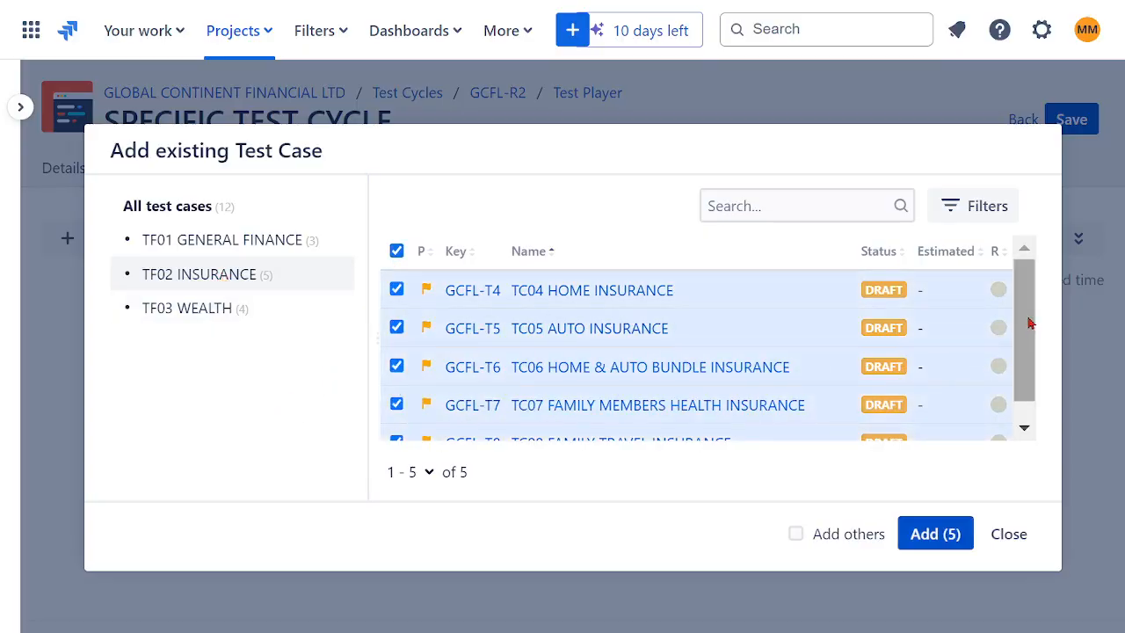
{"action": "scroll", "coordinate": [1027, 387], "scroll_direction": "down", "scroll_amount": 1}
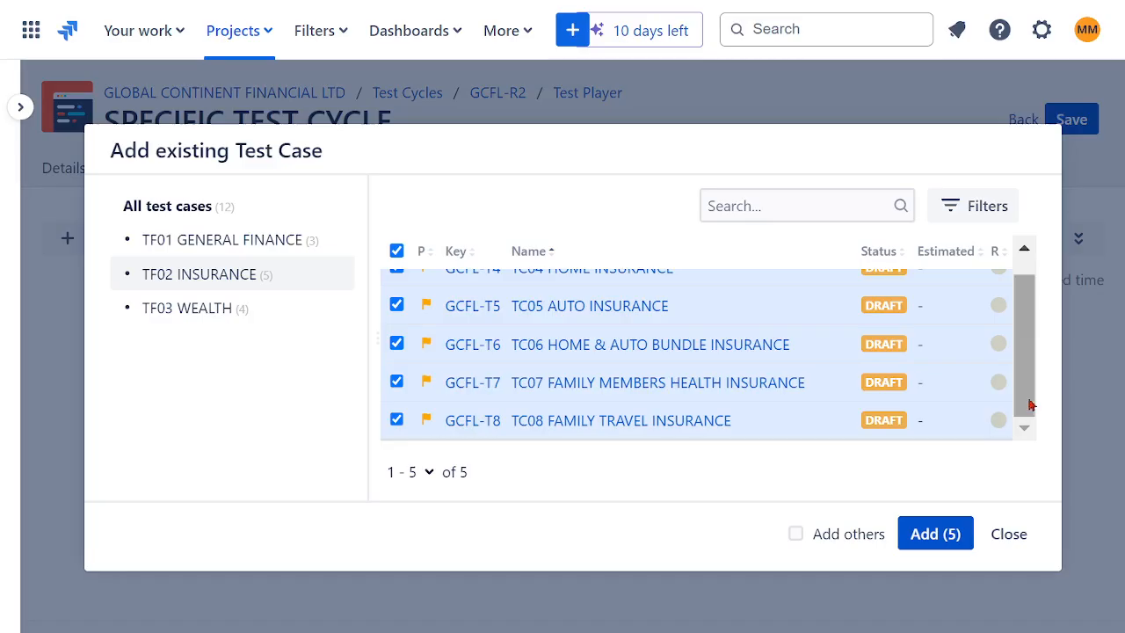
{"action": "left_click", "coordinate": [923, 539]}
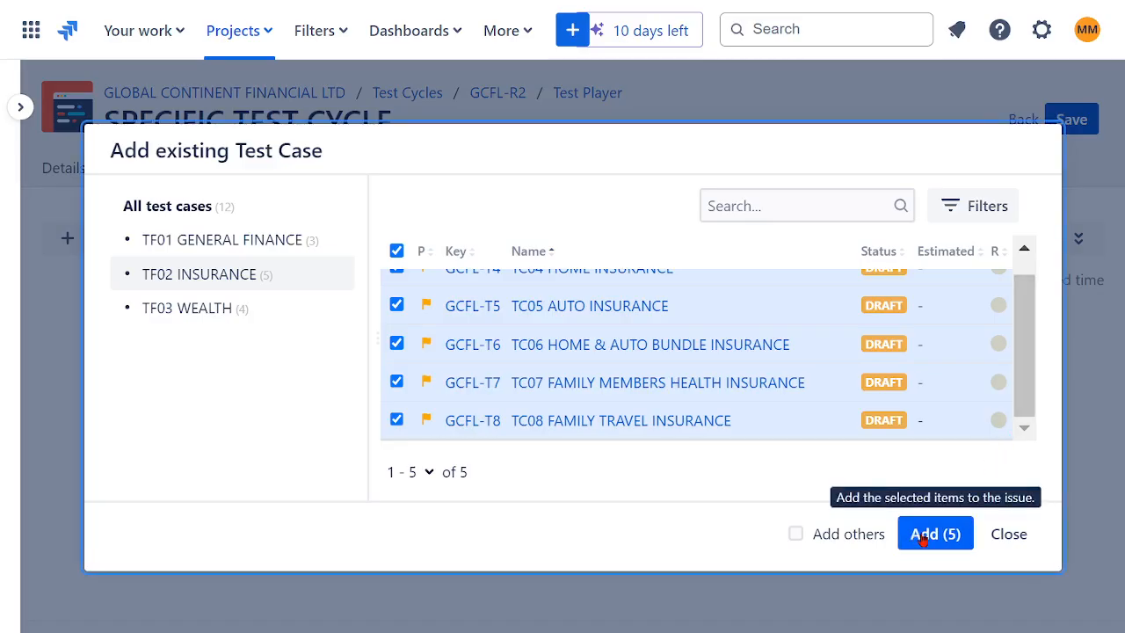
{"action": "left_click", "coordinate": [923, 539]}
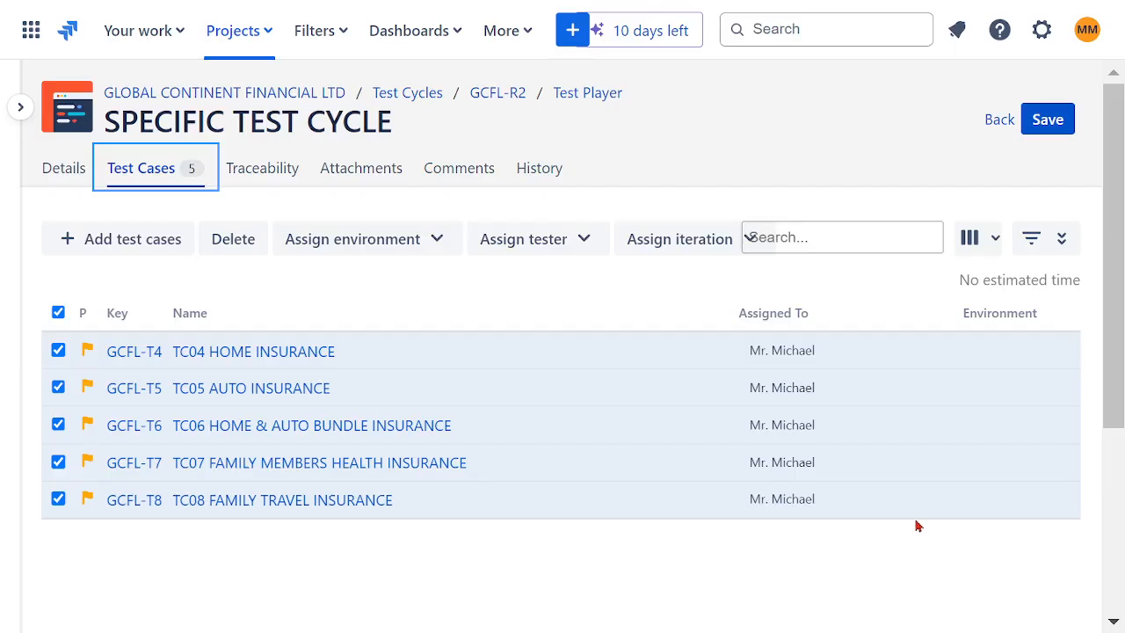
{"action": "mouse_move", "coordinate": [911, 515]}
{"action": "left_click", "coordinate": [58, 313]}
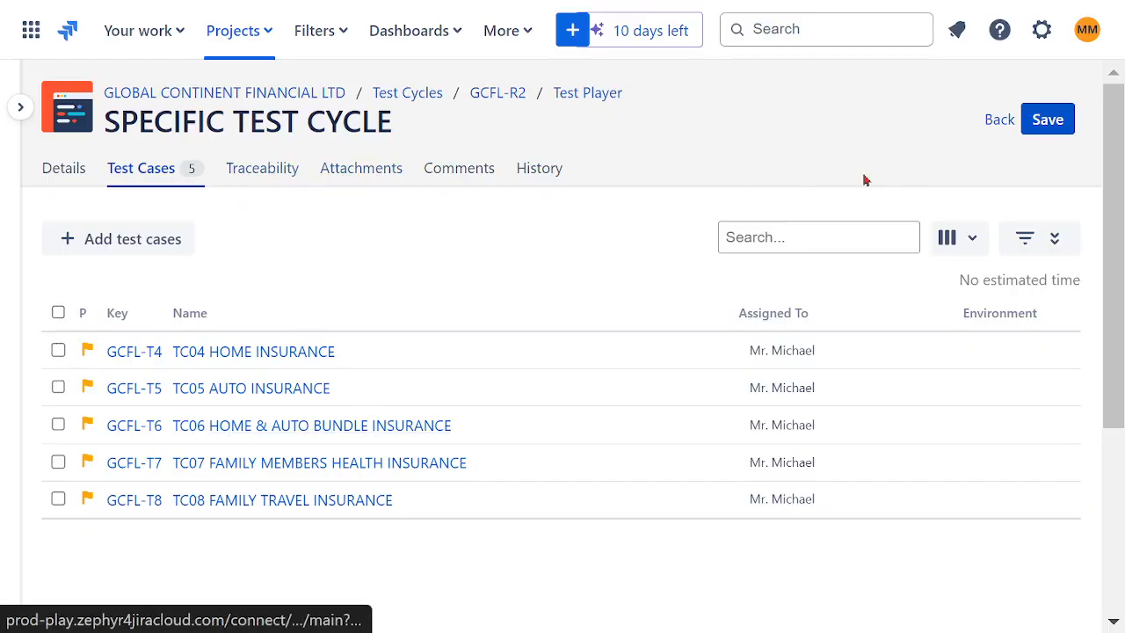
{"action": "left_click", "coordinate": [1046, 123]}
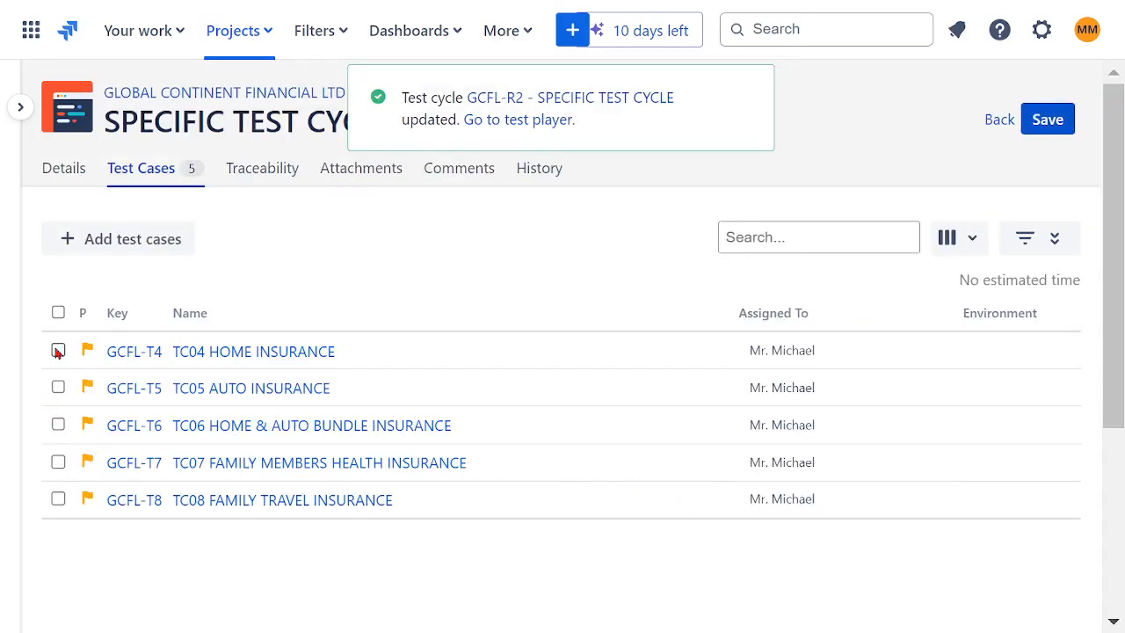
- Select TC04 HOME INSURANCE in the cycle and look through the available column options without changing them
{"action": "left_click", "coordinate": [58, 351]}
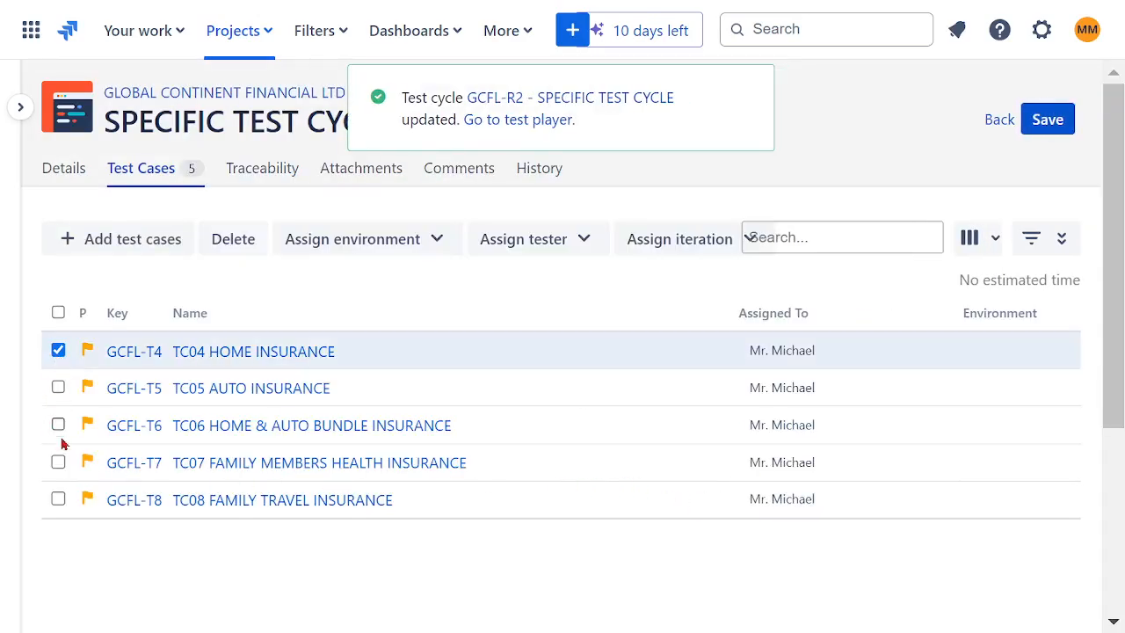
{"action": "left_click", "coordinate": [995, 242]}
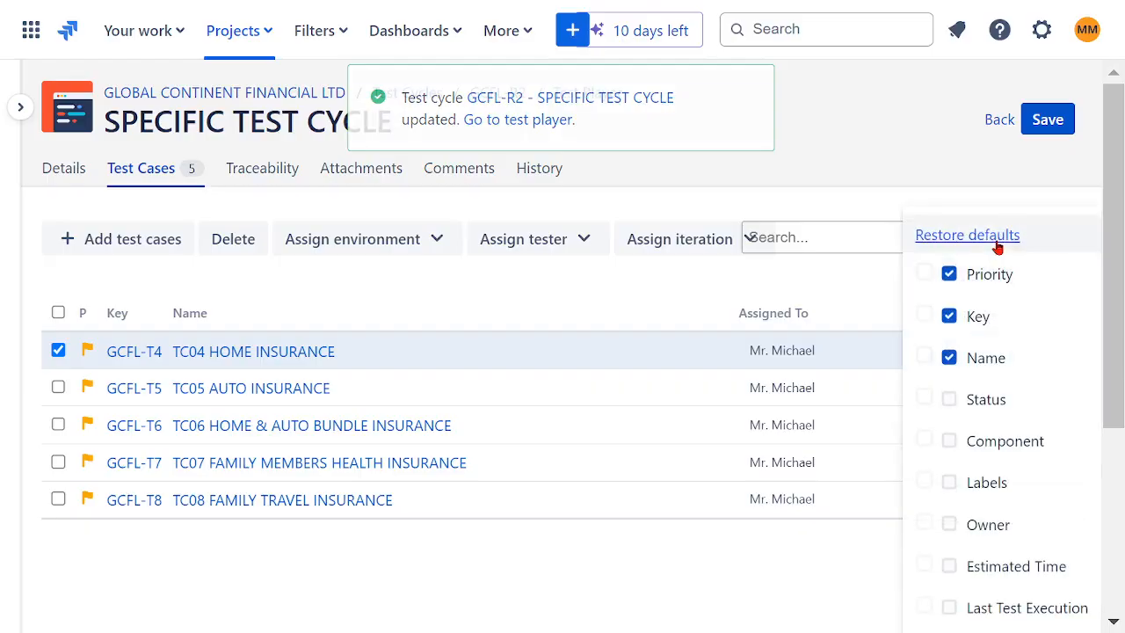
{"action": "left_click", "coordinate": [910, 160]}
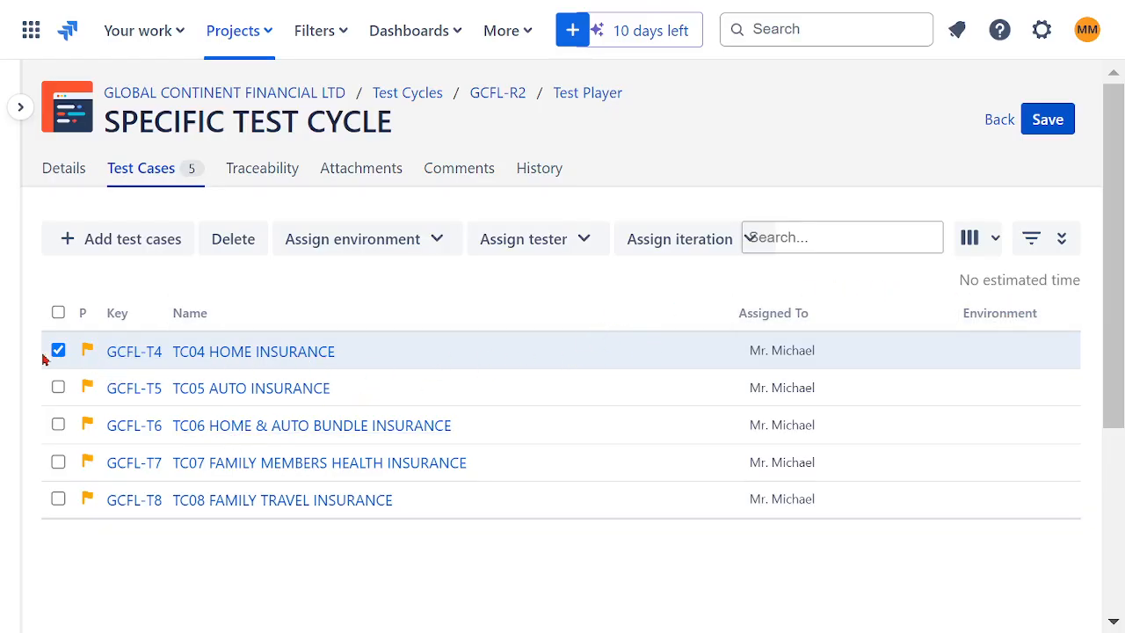
- View the details of TC04 HOME INSURANCE, return to SPECIFIC TEST CYCLE and save it
{"action": "left_click", "coordinate": [138, 360]}
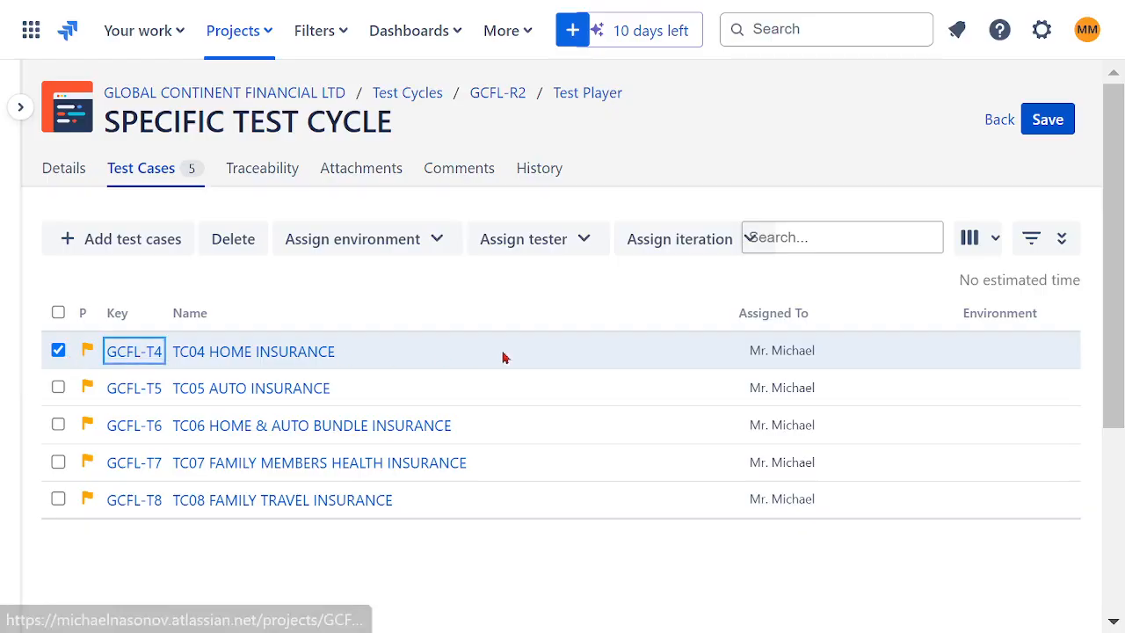
{"action": "scroll", "coordinate": [664, 374], "scroll_direction": "down", "scroll_amount": 1}
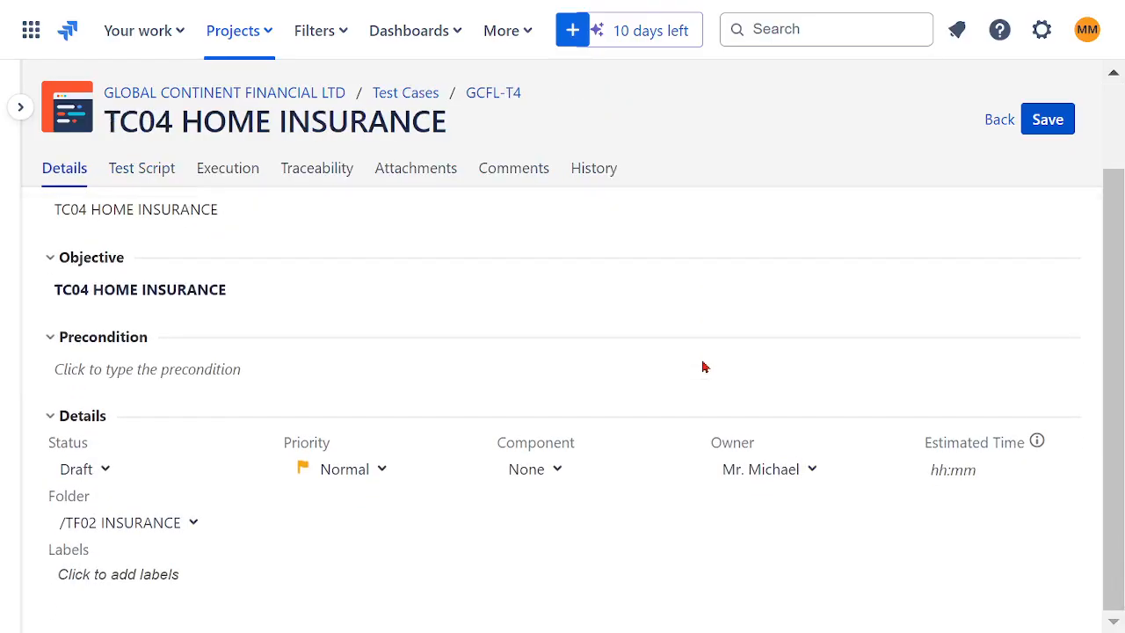
{"action": "left_click", "coordinate": [1000, 121]}
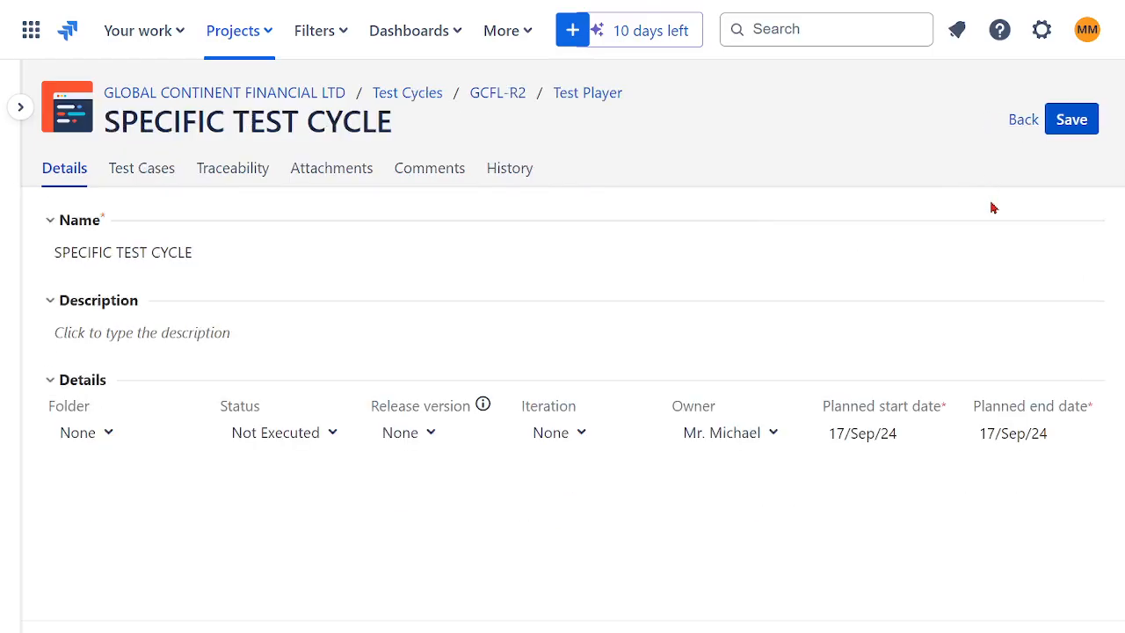
{"action": "left_click", "coordinate": [1064, 130]}
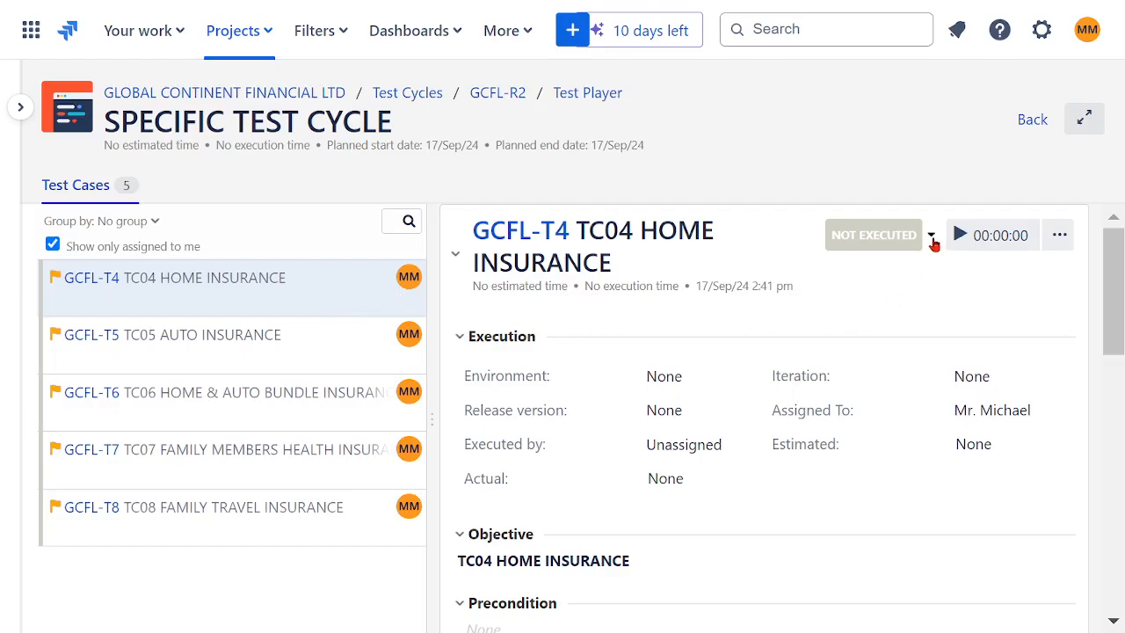
- Set the execution status of TC04 HOME INSURANCE, TC05 AUTO INSURANCE and TC06 HOME & AUTO BUNDLE INSURANCE to In Progress in the test player
{"action": "left_click", "coordinate": [931, 235]}
{"action": "left_click", "coordinate": [873, 313]}
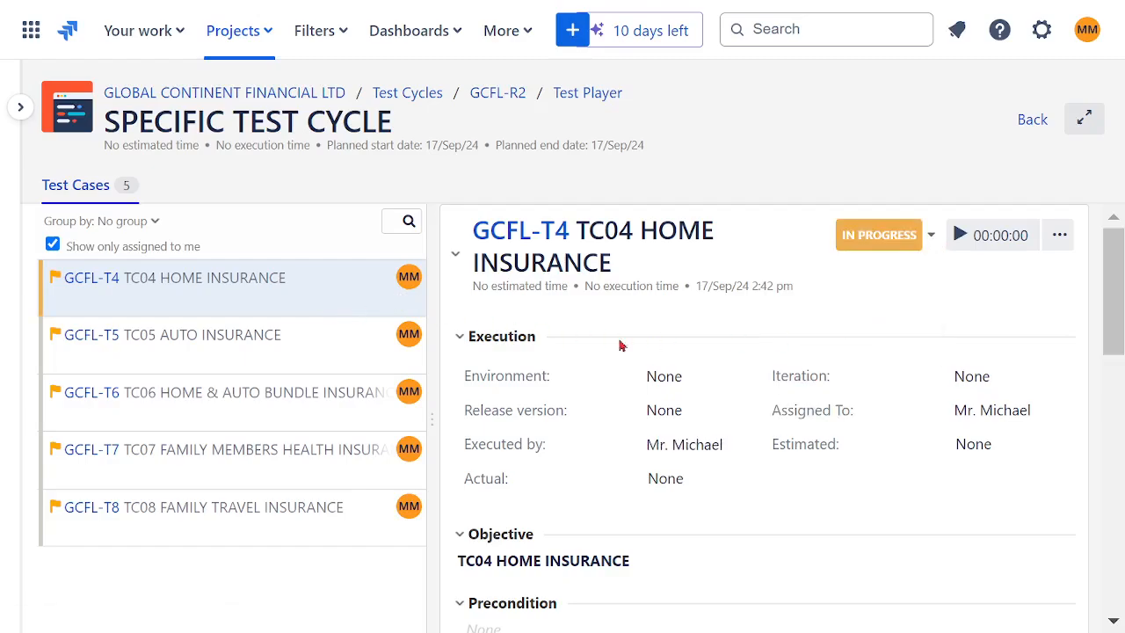
{"action": "left_click", "coordinate": [296, 346]}
{"action": "left_click", "coordinate": [932, 237]}
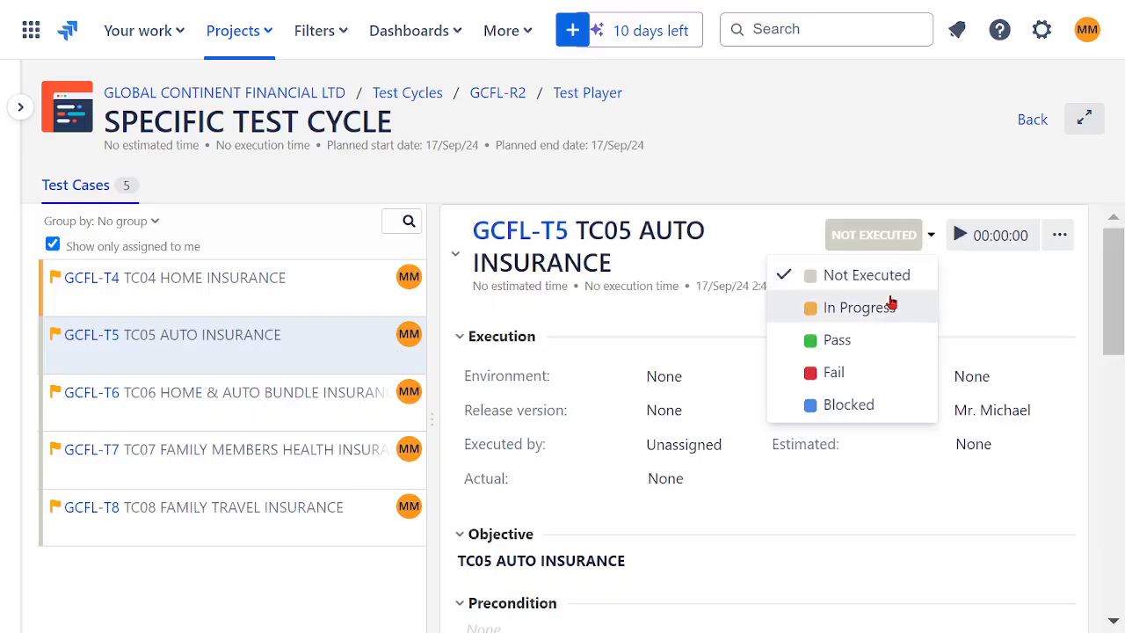
{"action": "left_click", "coordinate": [870, 312]}
{"action": "left_click_drag", "start_coordinate": [290, 403], "coordinate": [716, 330]}
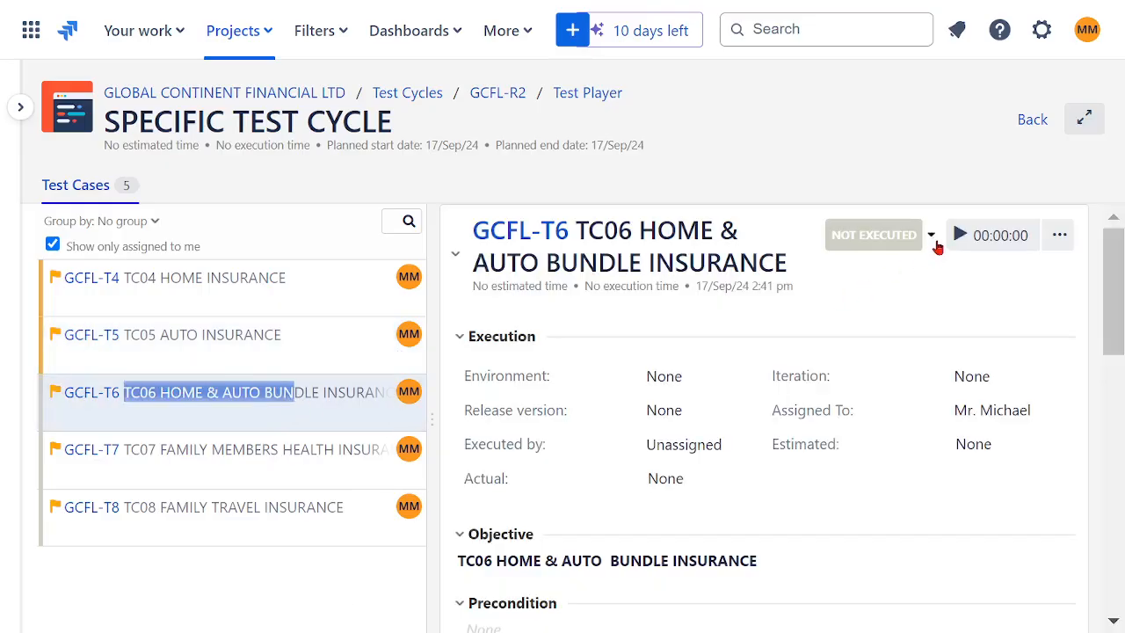
{"action": "left_click", "coordinate": [932, 238]}
{"action": "left_click", "coordinate": [869, 308]}
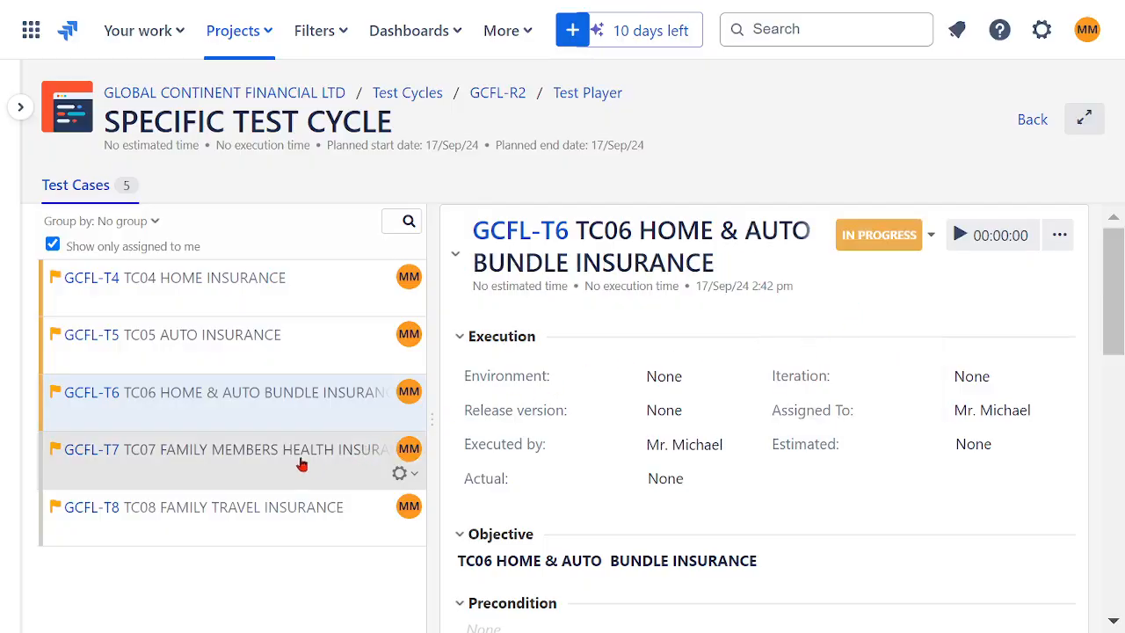
- Set the execution status of TC07 FAMILY MEMBERS HEALTH INSURANCE and TC08 FAMILY TRAVEL INSURANCE to In Progress
{"action": "left_click", "coordinate": [301, 462]}
{"action": "left_click", "coordinate": [932, 237]}
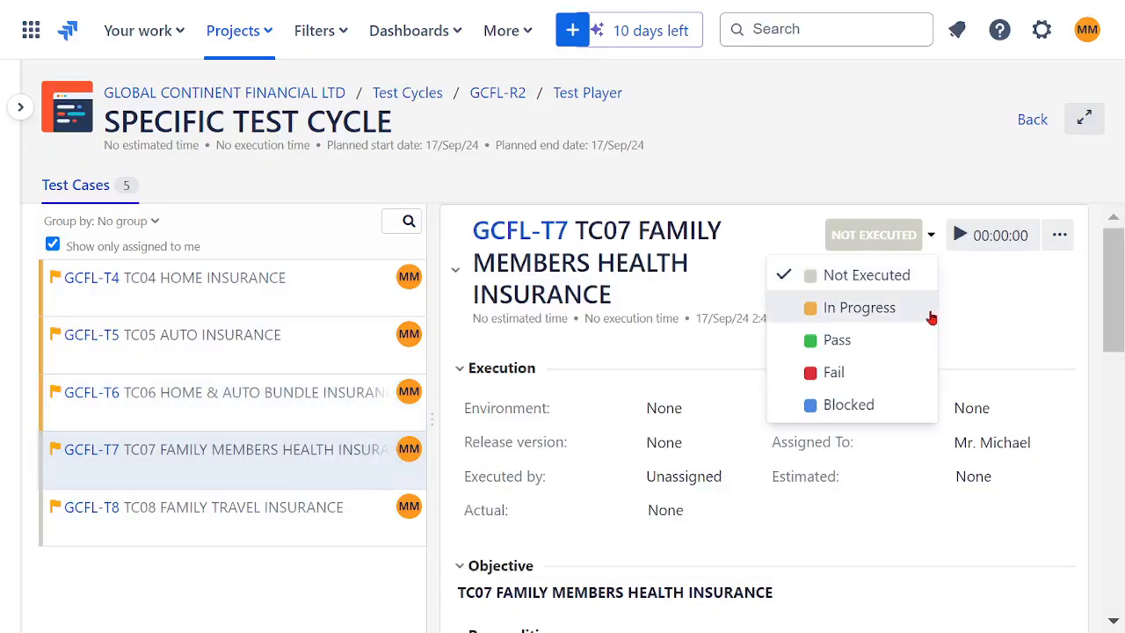
{"action": "left_click", "coordinate": [872, 310]}
{"action": "left_click", "coordinate": [346, 522]}
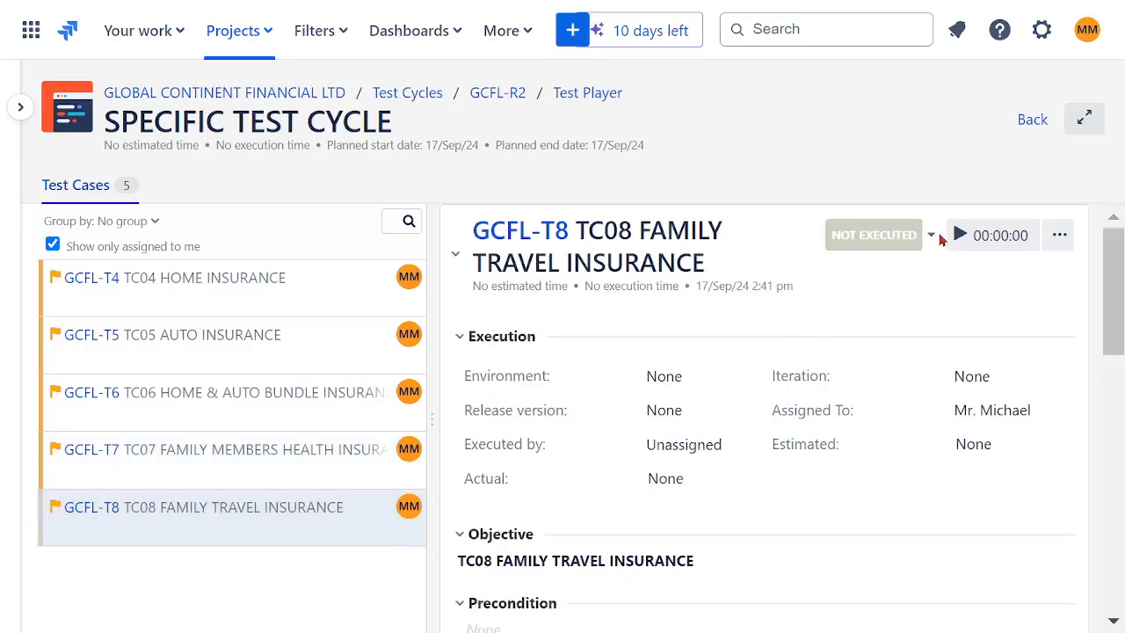
{"action": "left_click", "coordinate": [932, 237]}
{"action": "left_click", "coordinate": [870, 309]}
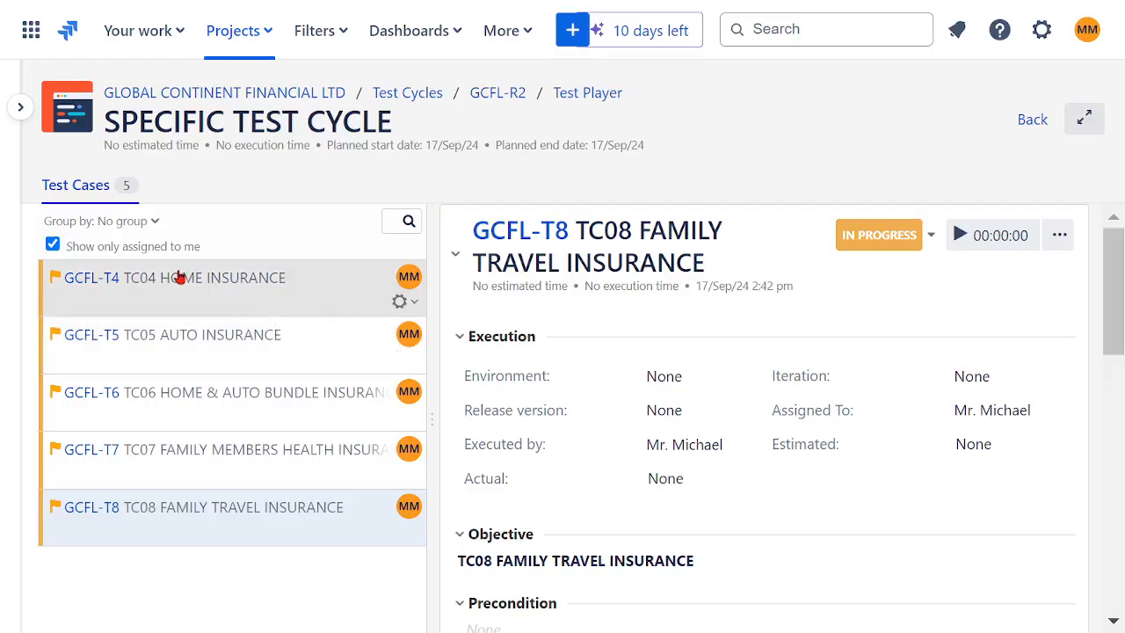
- Mark TC04 HOME INSURANCE as Pass and TC06 HOME & AUTO BUNDLE INSURANCE as Fail
{"action": "left_click", "coordinate": [179, 278]}
{"action": "left_click", "coordinate": [932, 238]}
{"action": "left_click", "coordinate": [866, 340]}
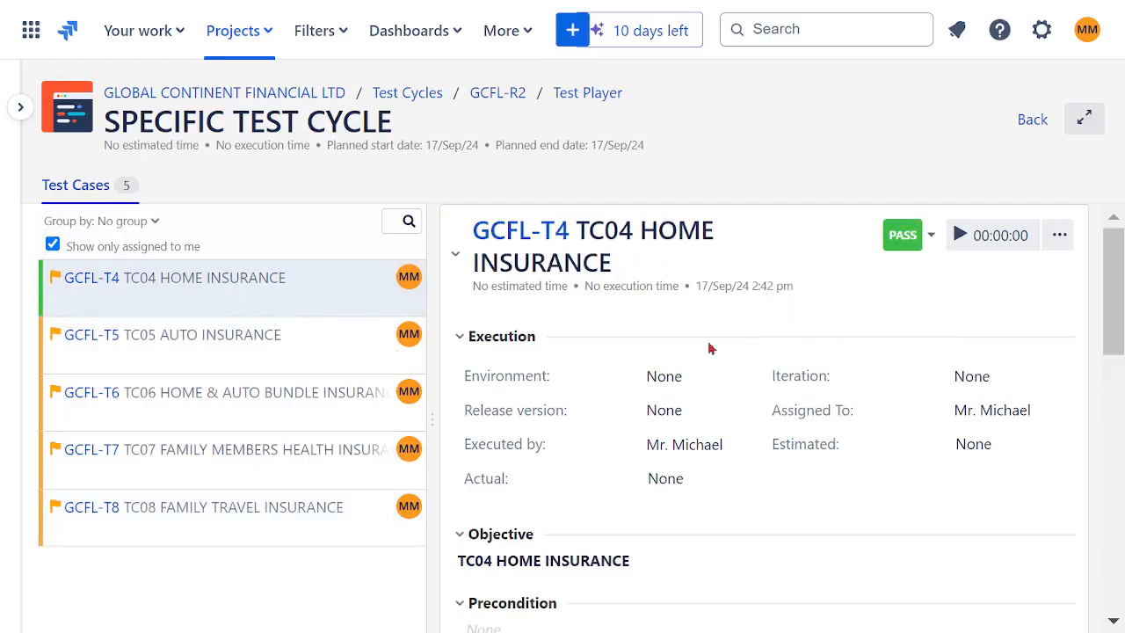
{"action": "left_click", "coordinate": [290, 345]}
{"action": "left_click", "coordinate": [932, 249]}
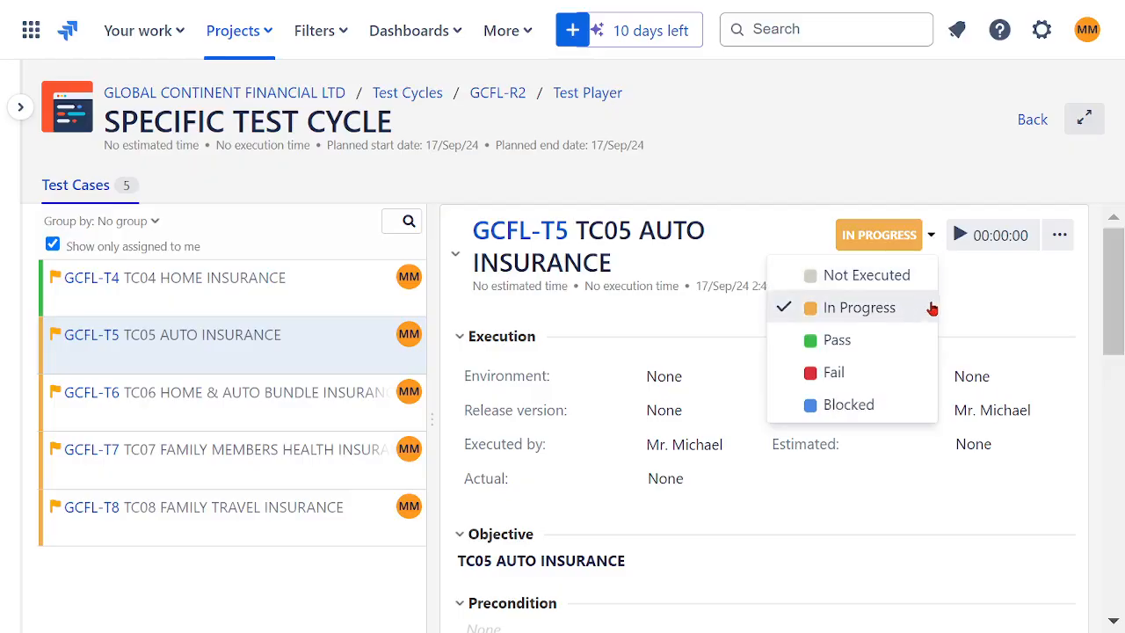
{"action": "left_click", "coordinate": [278, 398]}
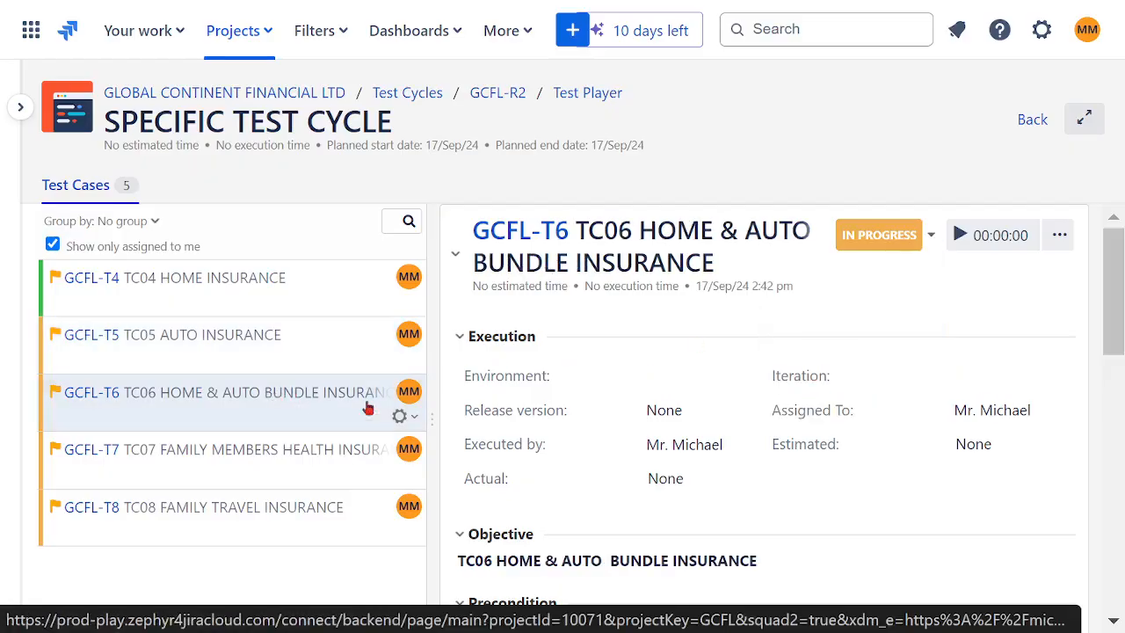
{"action": "left_click", "coordinate": [930, 238]}
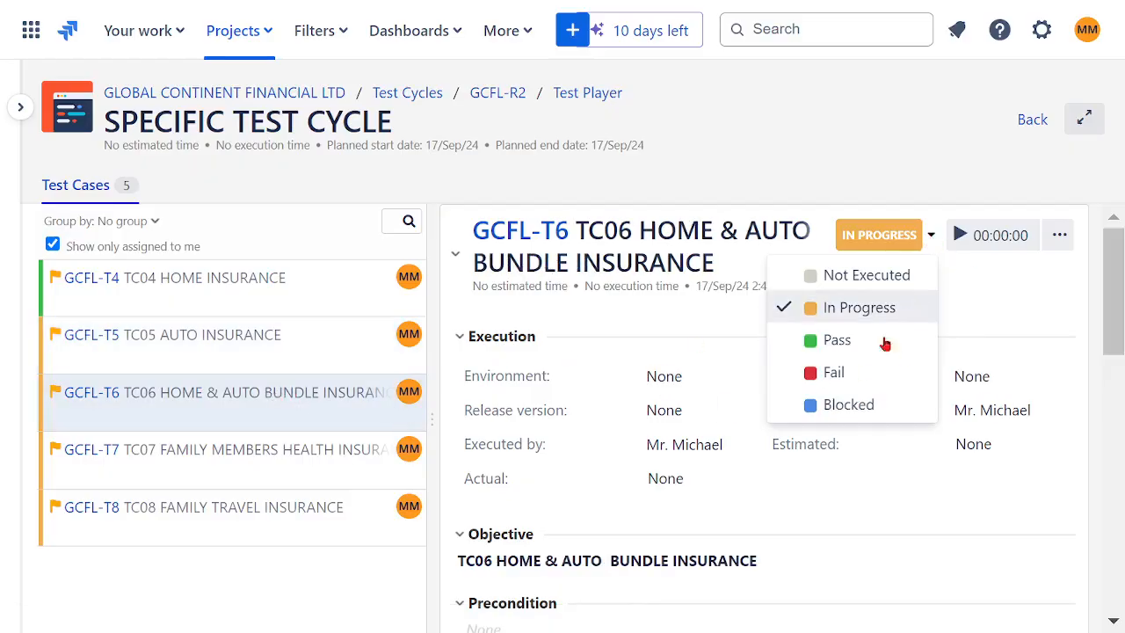
{"action": "left_click", "coordinate": [841, 378]}
- Set TC07 FAMILY MEMBERS HEALTH INSURANCE to Blocked and TC08 FAMILY TRAVEL INSURANCE to Not Executed
{"action": "left_click_drag", "start_coordinate": [309, 467], "coordinate": [317, 472]}
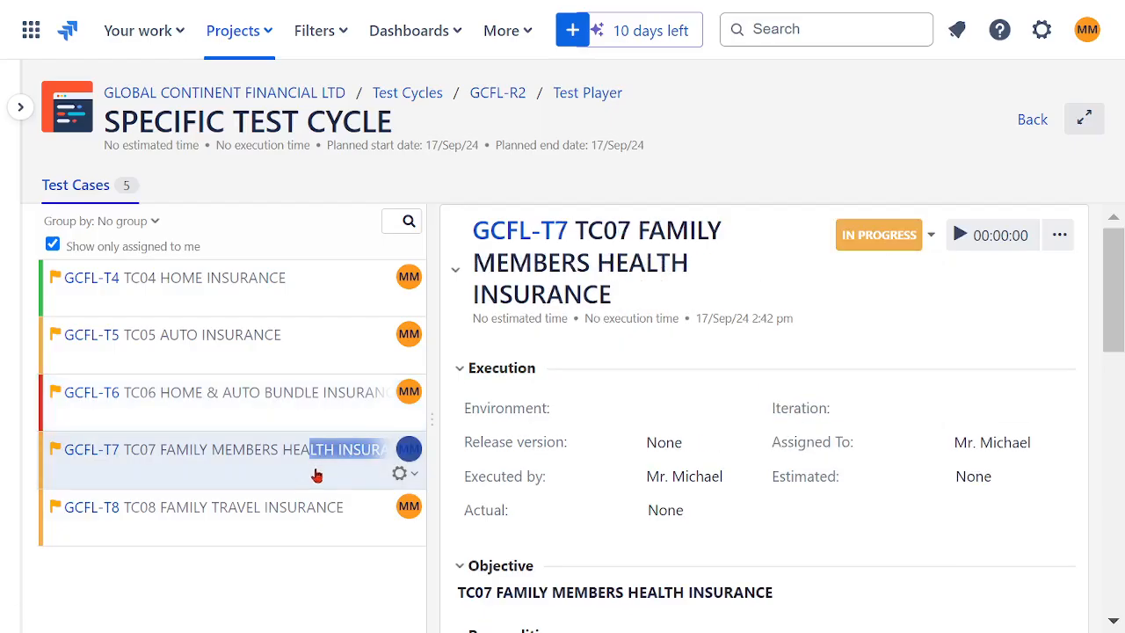
{"action": "left_click", "coordinate": [930, 237]}
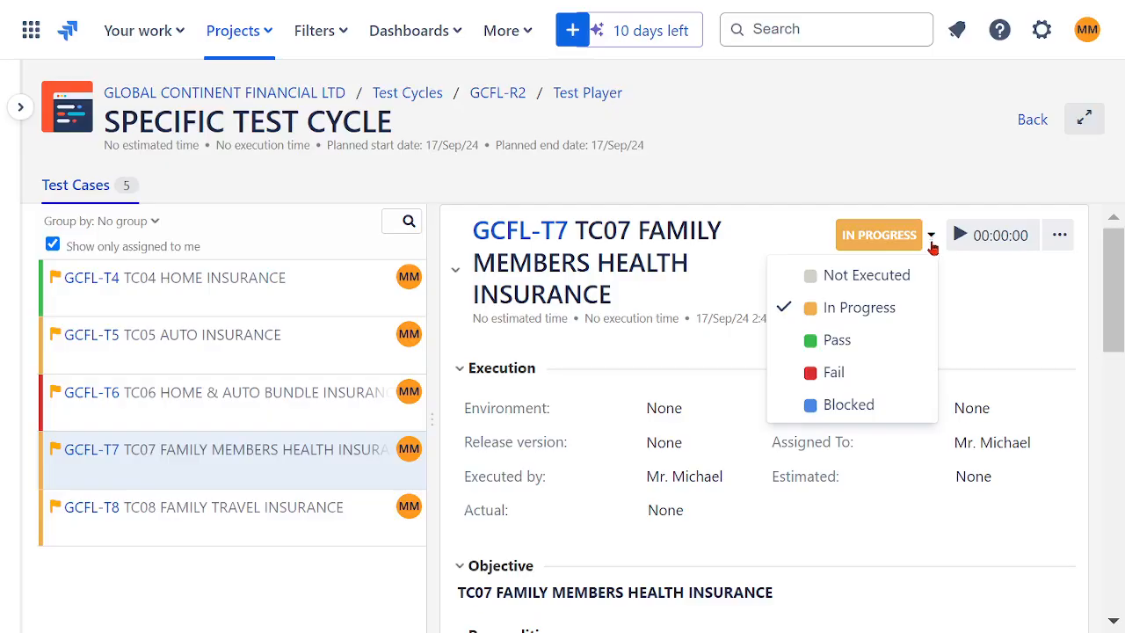
{"action": "left_click", "coordinate": [838, 406]}
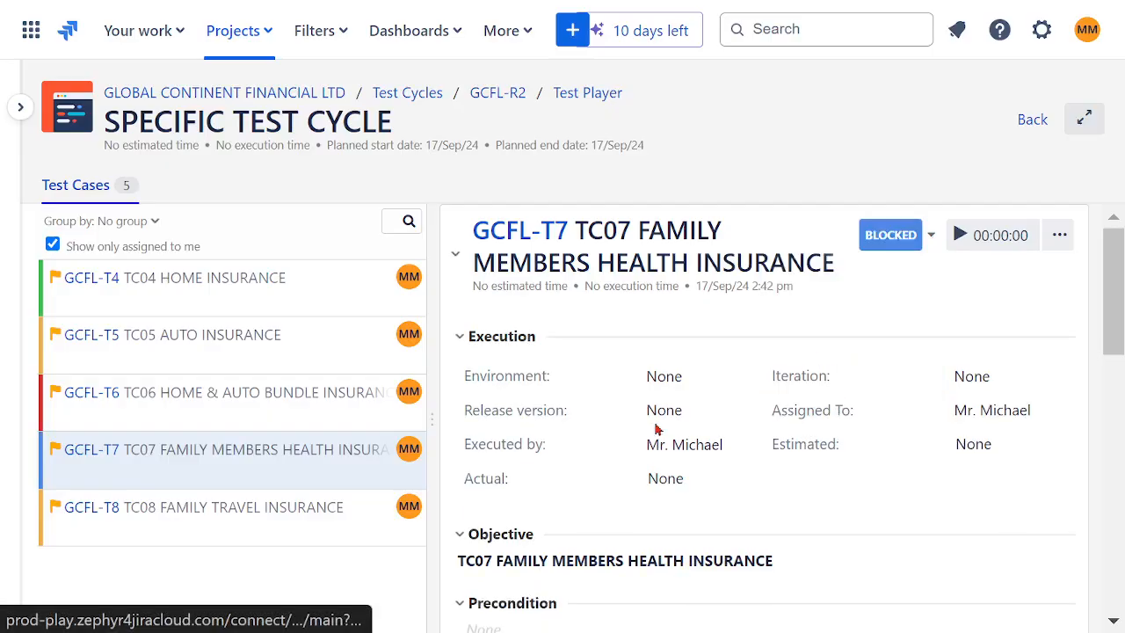
{"action": "left_click", "coordinate": [344, 517]}
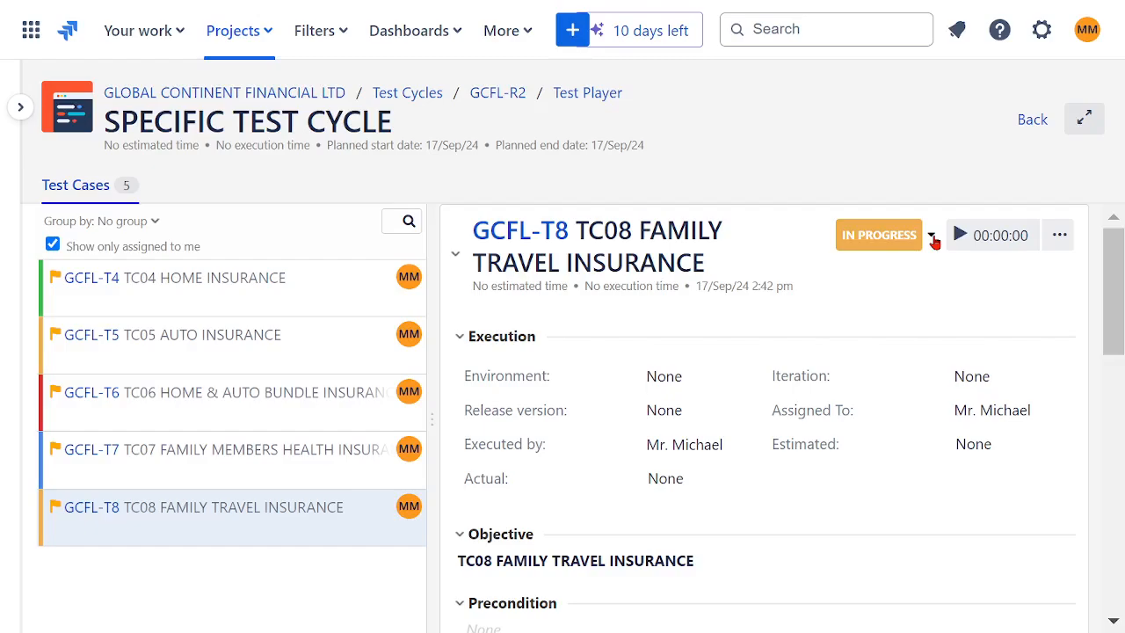
{"action": "left_click", "coordinate": [931, 237]}
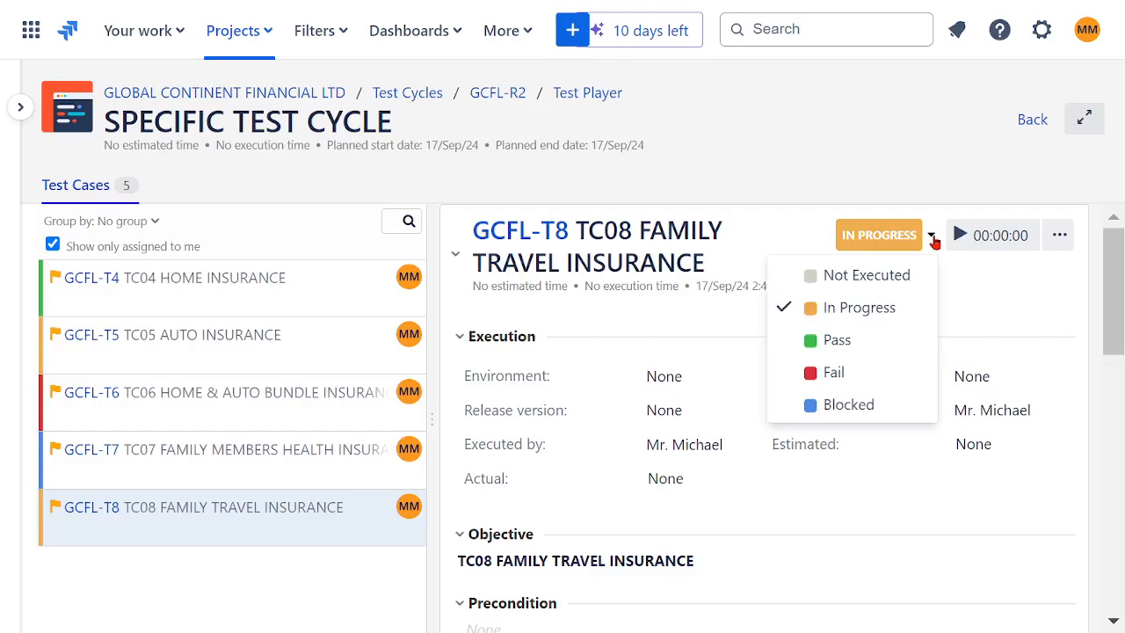
{"action": "left_click", "coordinate": [873, 282]}
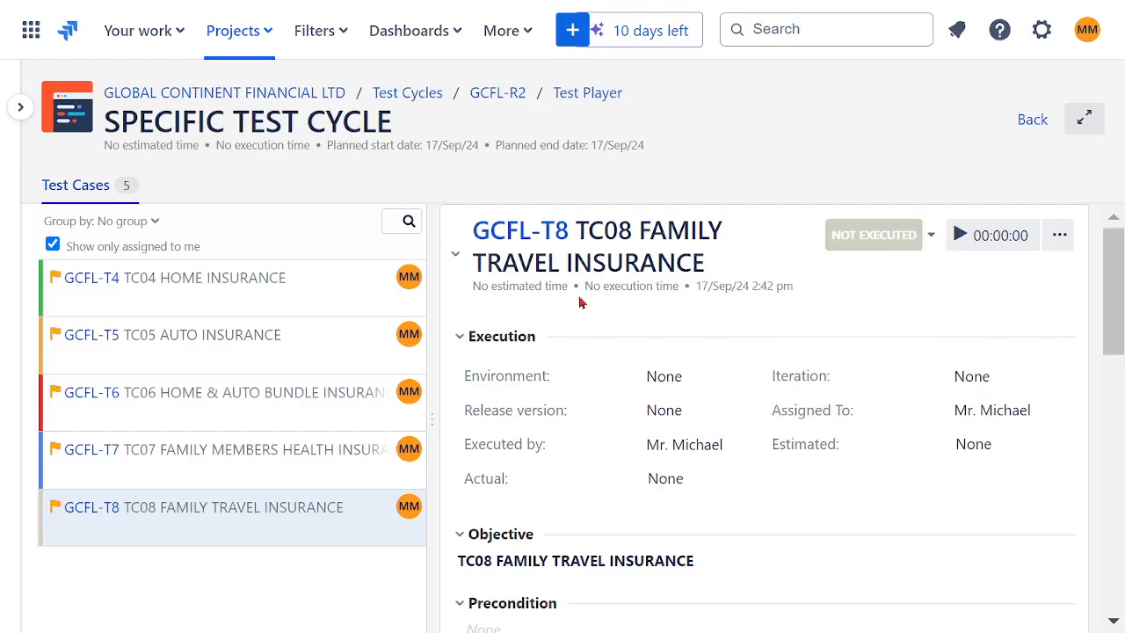
- Review the statuses of the first three test cases and mark TC05 AUTO INSURANCE as Pass
{"action": "left_click", "coordinate": [290, 295]}
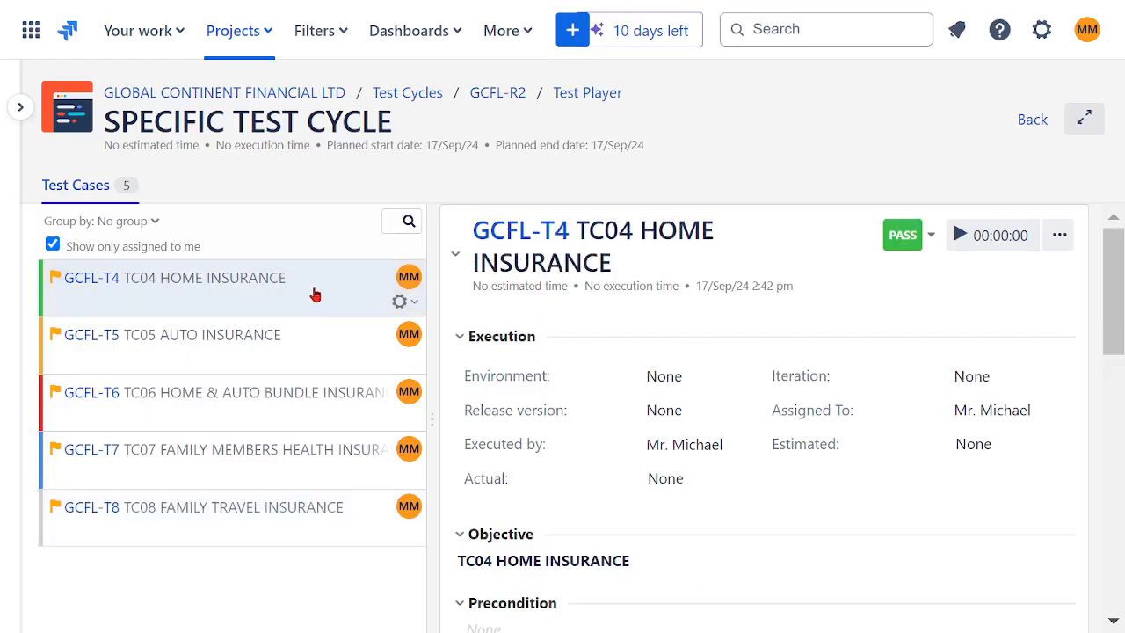
{"action": "left_click", "coordinate": [262, 361]}
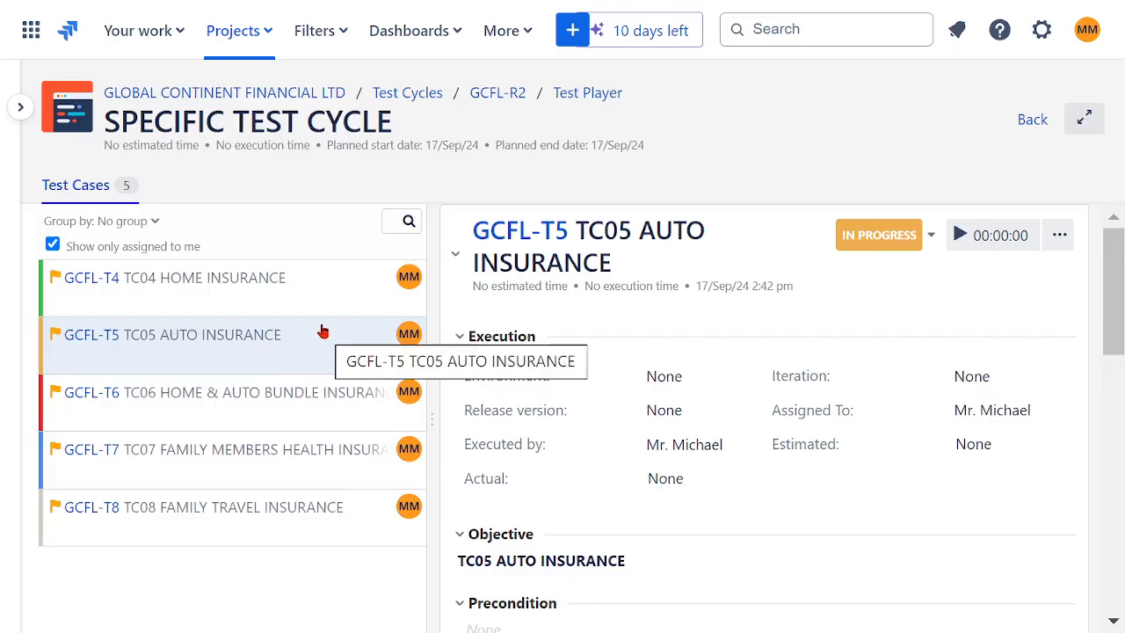
{"action": "left_click", "coordinate": [265, 408]}
{"action": "left_click", "coordinate": [275, 335]}
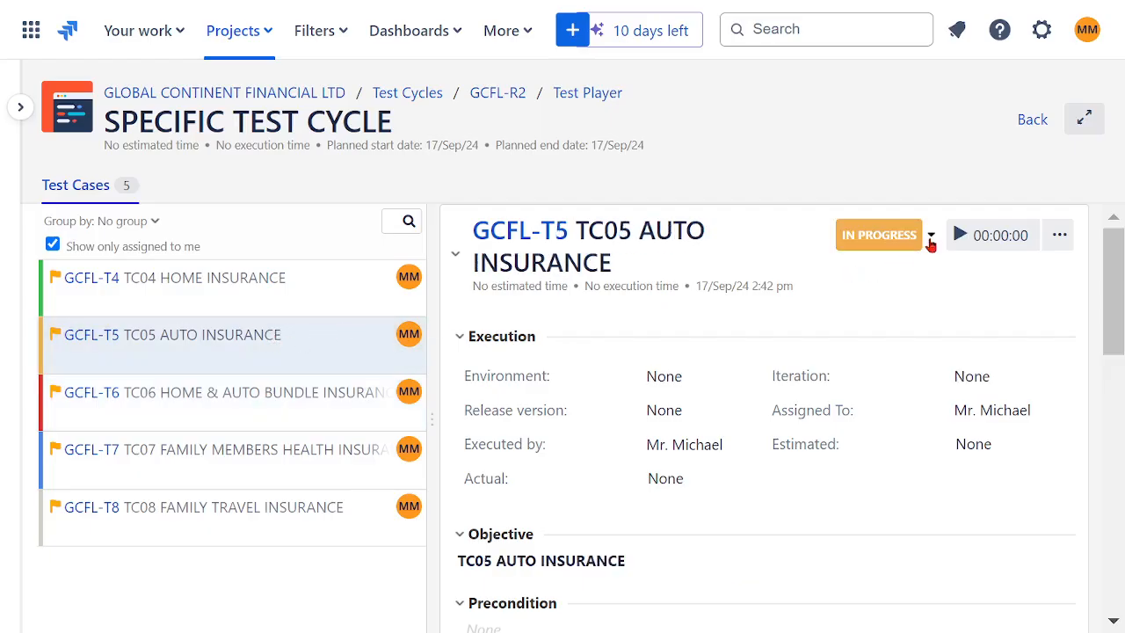
{"action": "left_click", "coordinate": [930, 238]}
{"action": "left_click", "coordinate": [867, 339]}
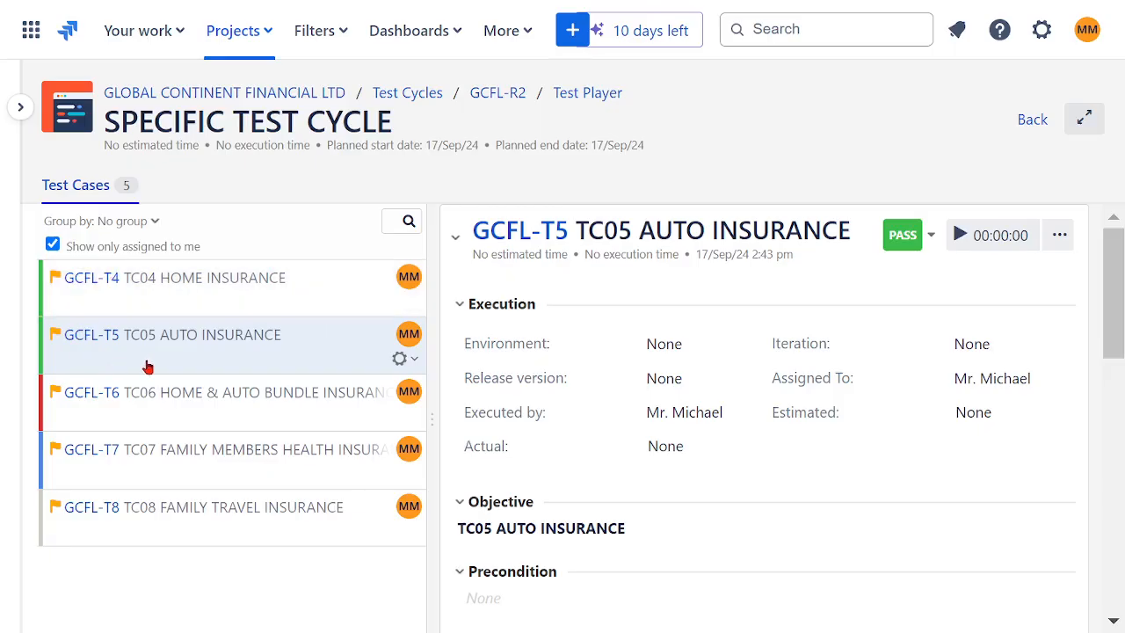
- Move TC06 HOME & AUTO BUNDLE INSURANCE to In Progress for a retest and mark it as Pass
{"action": "left_click", "coordinate": [211, 280]}
{"action": "left_click", "coordinate": [211, 345]}
{"action": "left_click", "coordinate": [250, 412]}
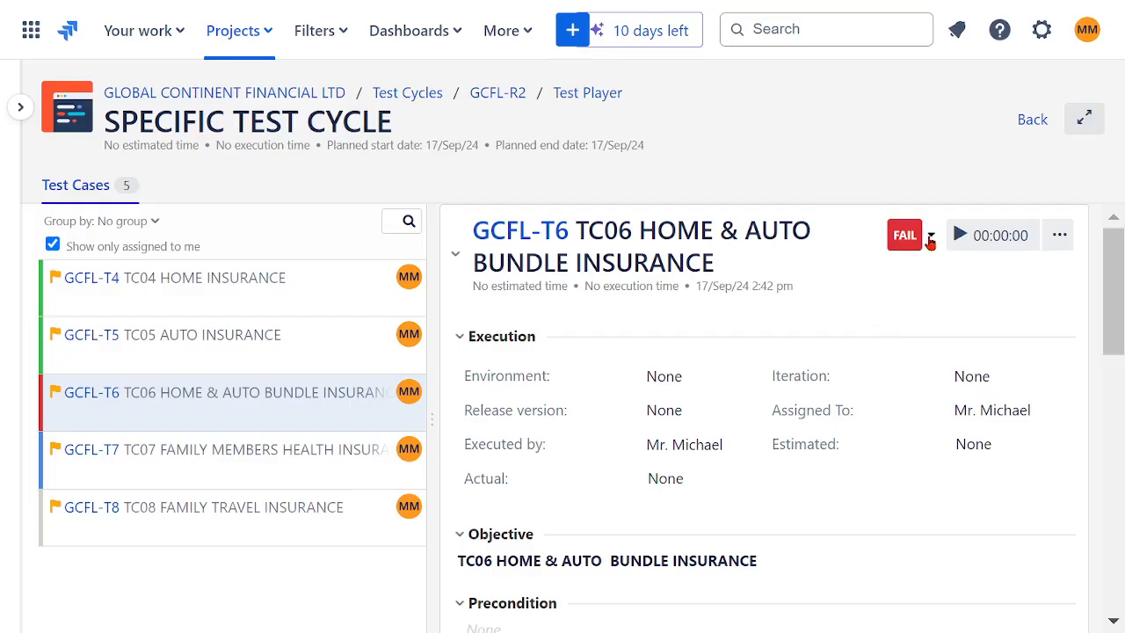
{"action": "left_click", "coordinate": [930, 238]}
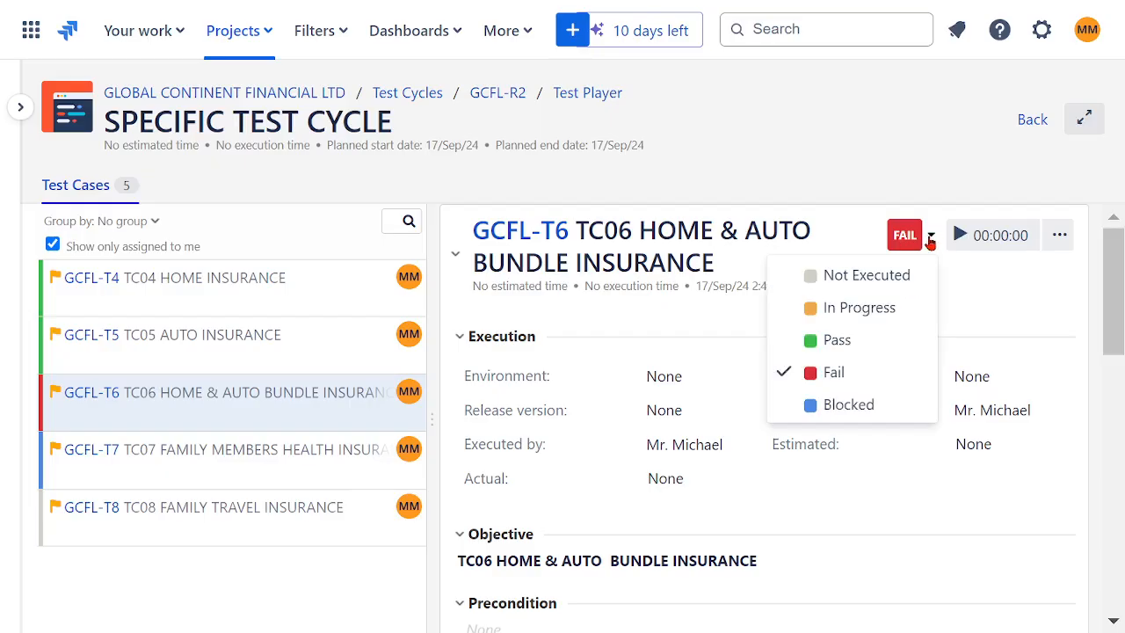
{"action": "left_click", "coordinate": [876, 309]}
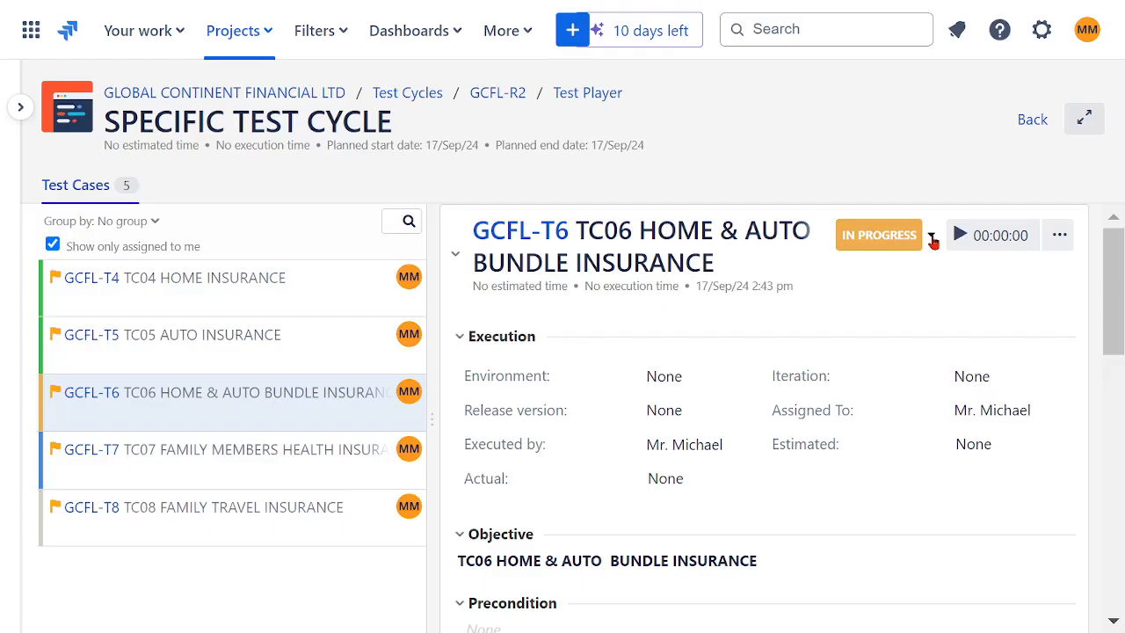
{"action": "left_click", "coordinate": [932, 238]}
{"action": "left_click", "coordinate": [873, 340]}
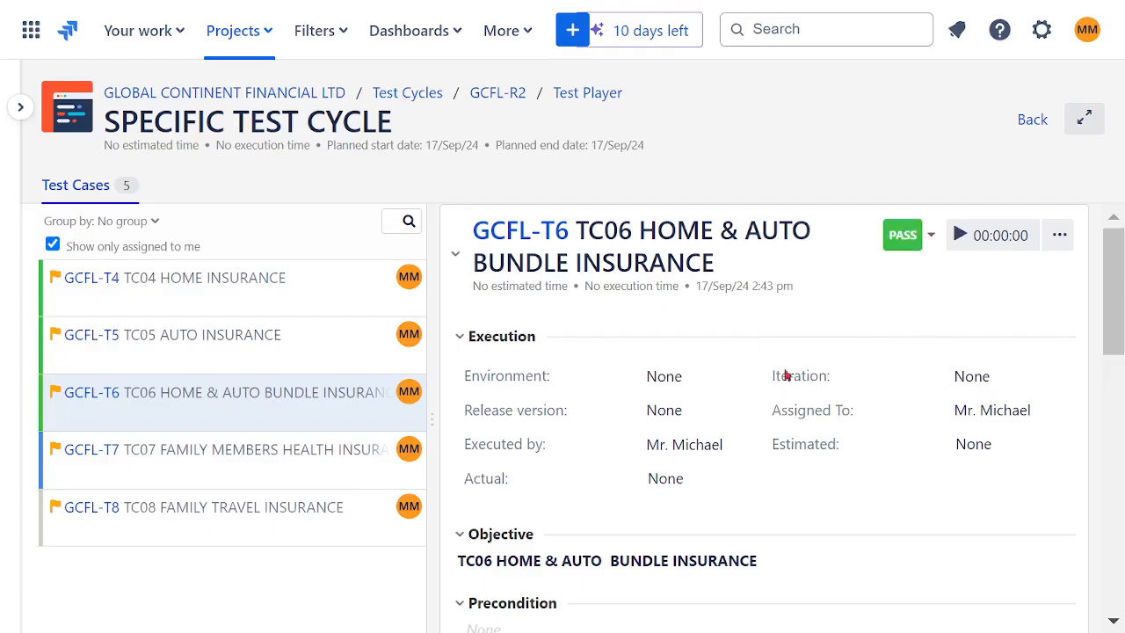
- Change TC07 FAMILY MEMBERS HEALTH INSURANCE to Not Executed, move it to In Progress and mark it as Pass
{"action": "left_click", "coordinate": [266, 456]}
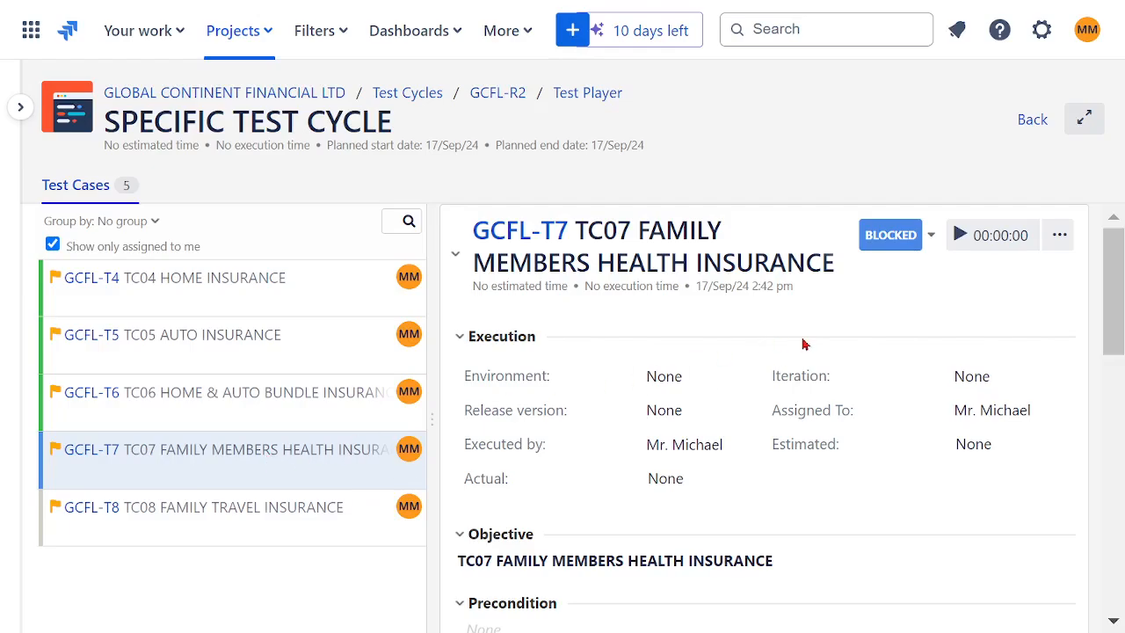
{"action": "left_click", "coordinate": [931, 237]}
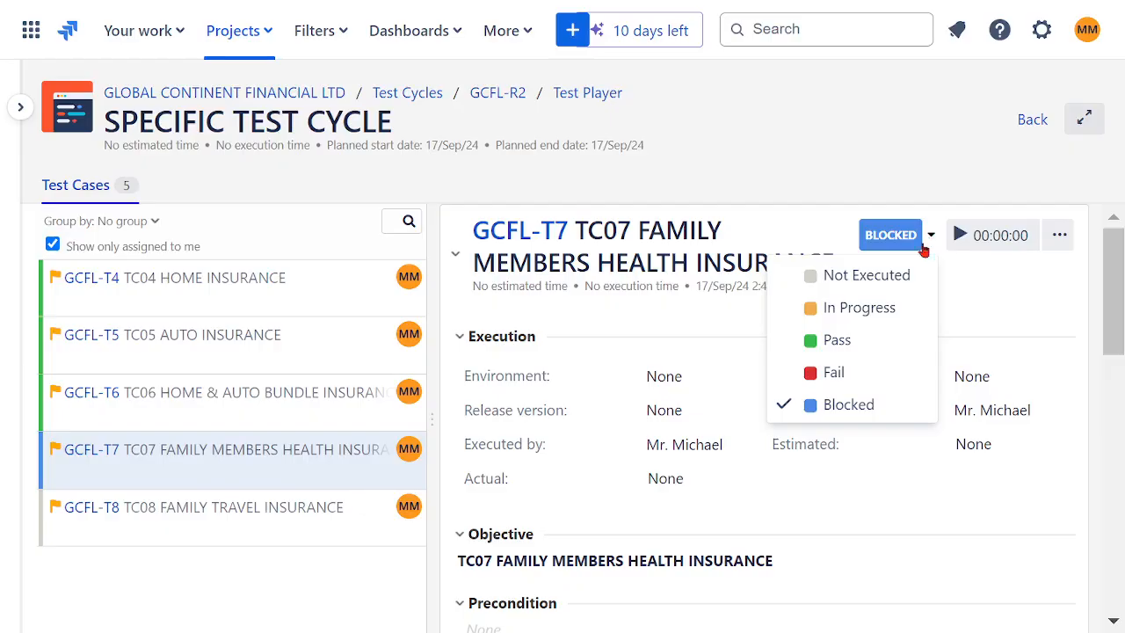
{"action": "left_click", "coordinate": [870, 278]}
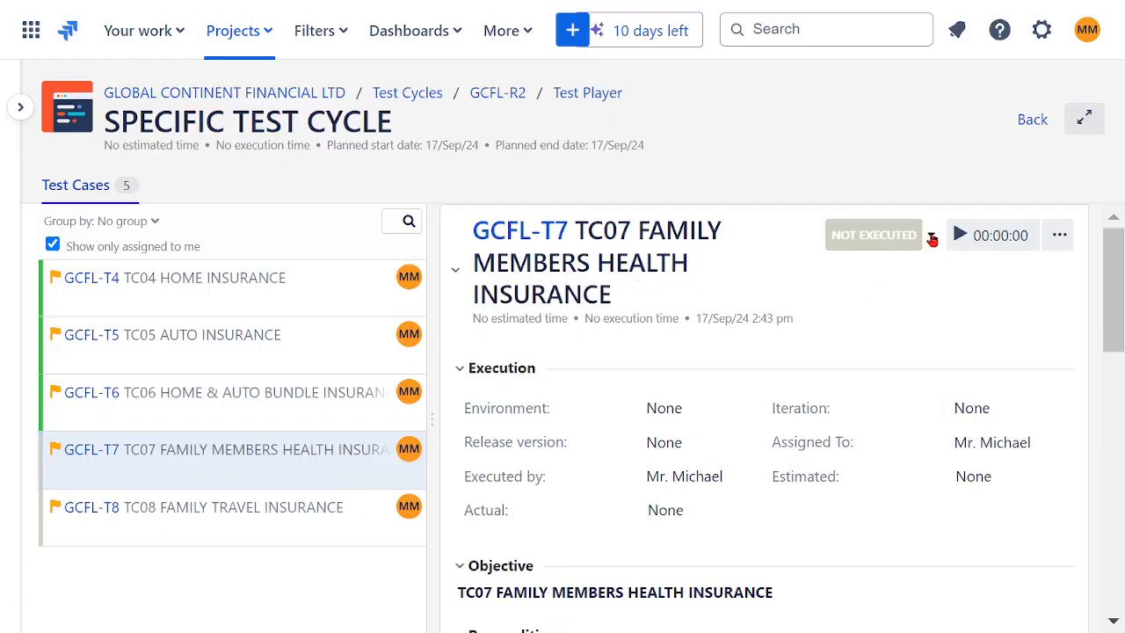
{"action": "left_click", "coordinate": [932, 239]}
{"action": "left_click", "coordinate": [869, 305]}
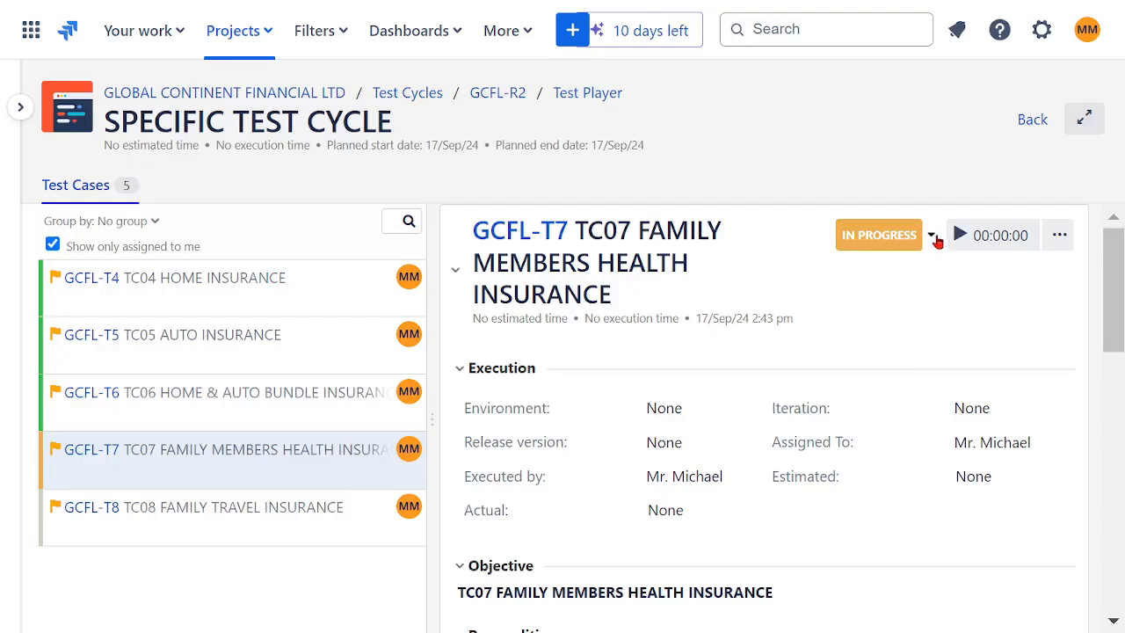
{"action": "left_click", "coordinate": [935, 240]}
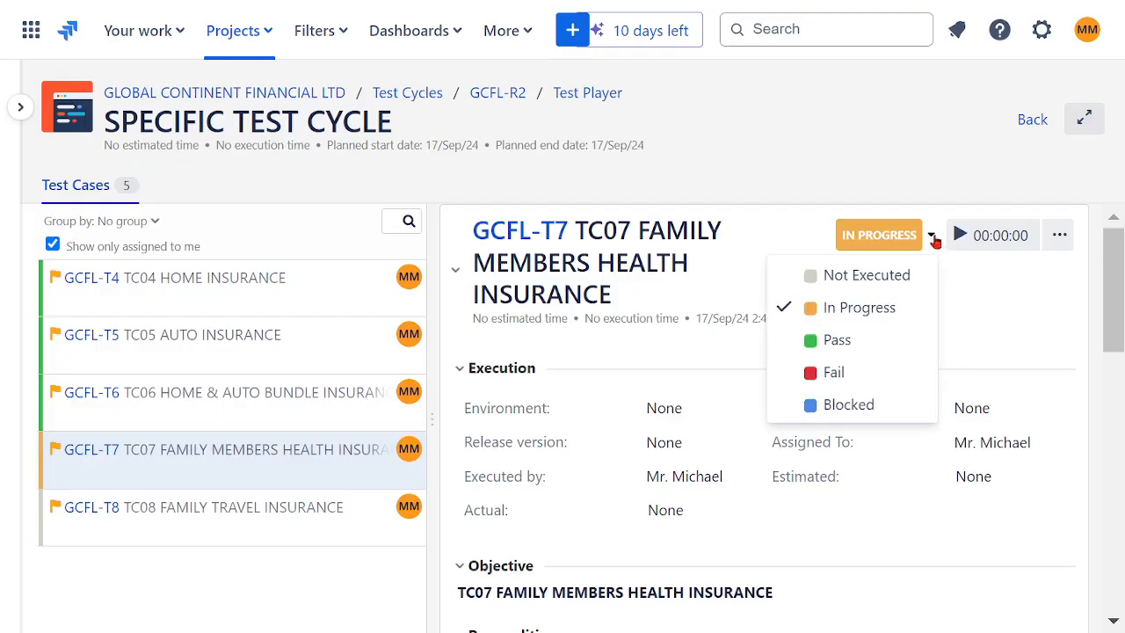
{"action": "left_click", "coordinate": [859, 349]}
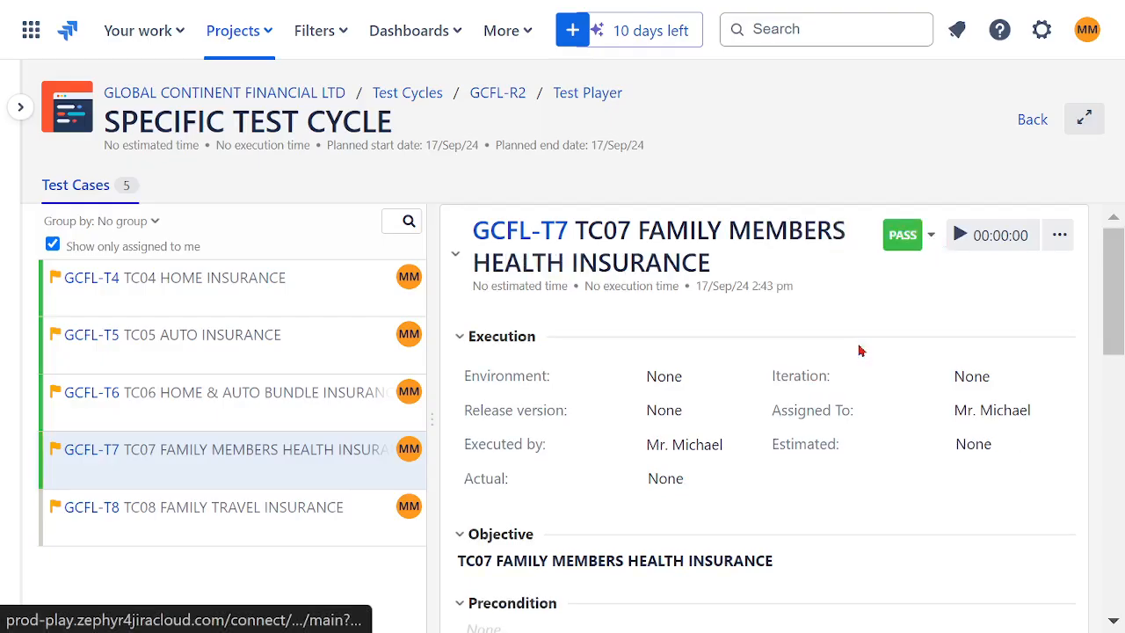
- Check the other test cases, open TC08 FAMILY TRAVEL INSURANCE, move it to In Progress and mark it as Blocked
{"action": "left_click", "coordinate": [279, 297]}
{"action": "left_click", "coordinate": [285, 345]}
{"action": "left_click", "coordinate": [289, 459]}
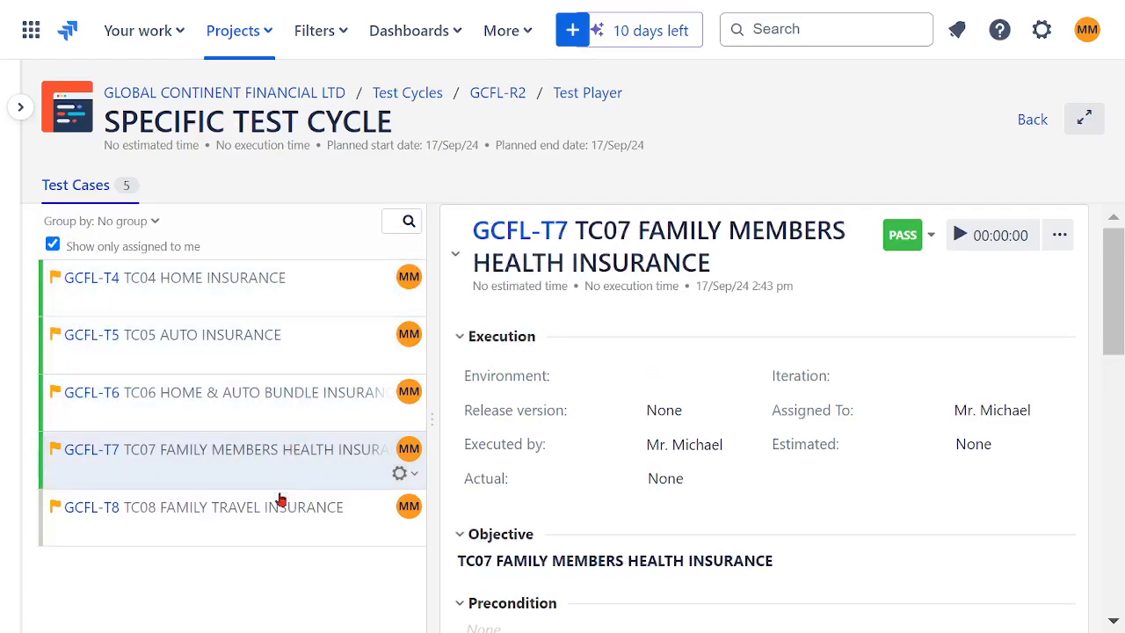
{"action": "left_click", "coordinate": [282, 518]}
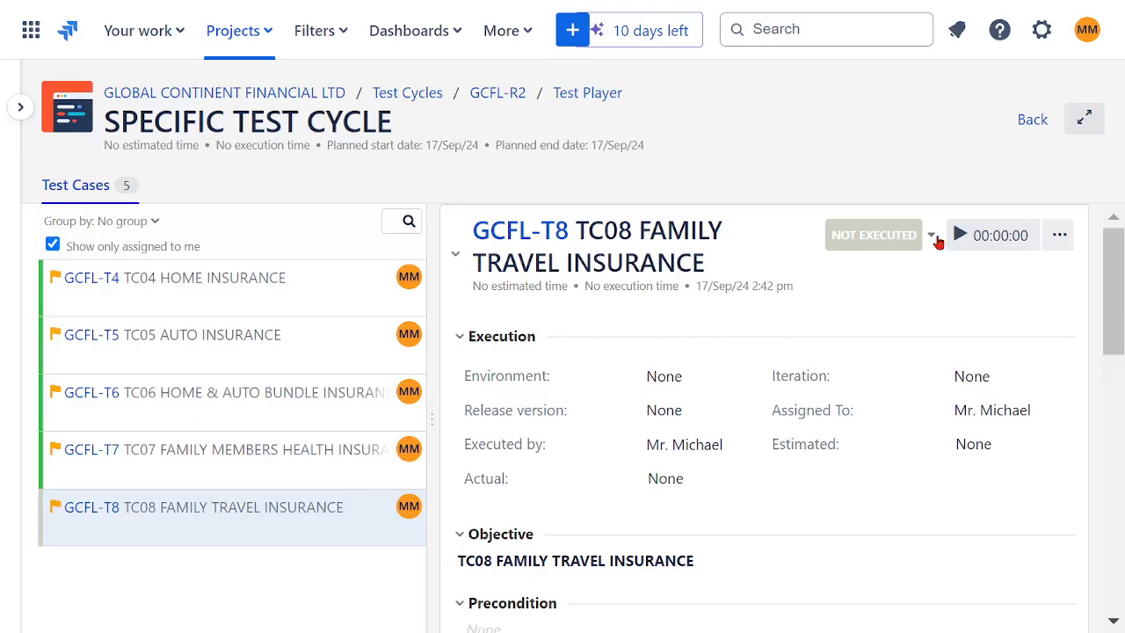
{"action": "left_click", "coordinate": [932, 238]}
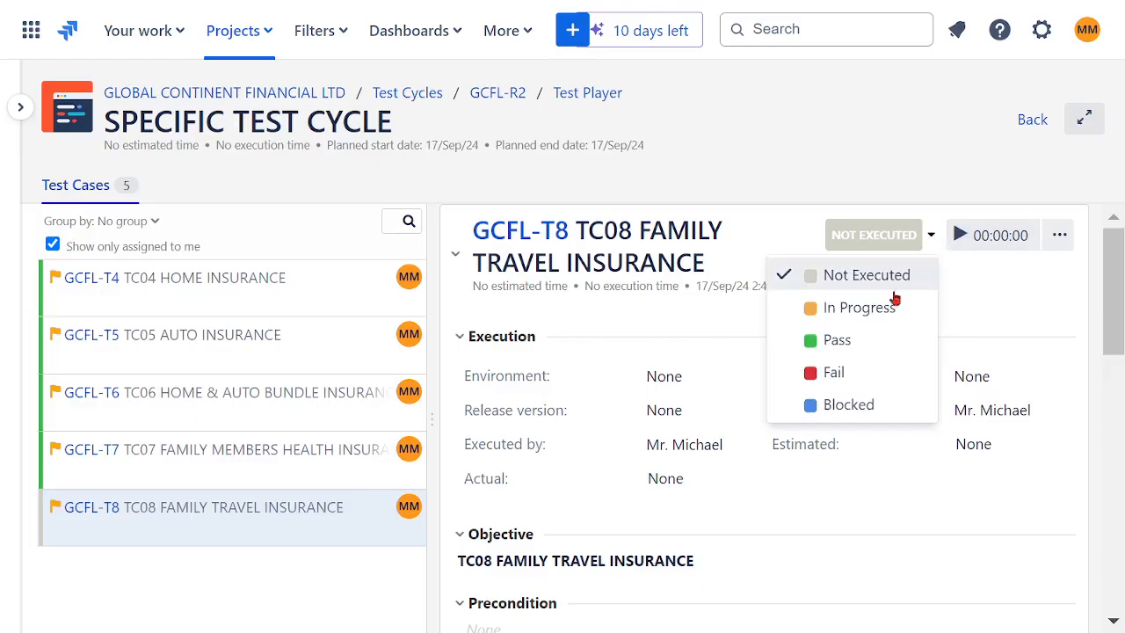
{"action": "left_click", "coordinate": [868, 309]}
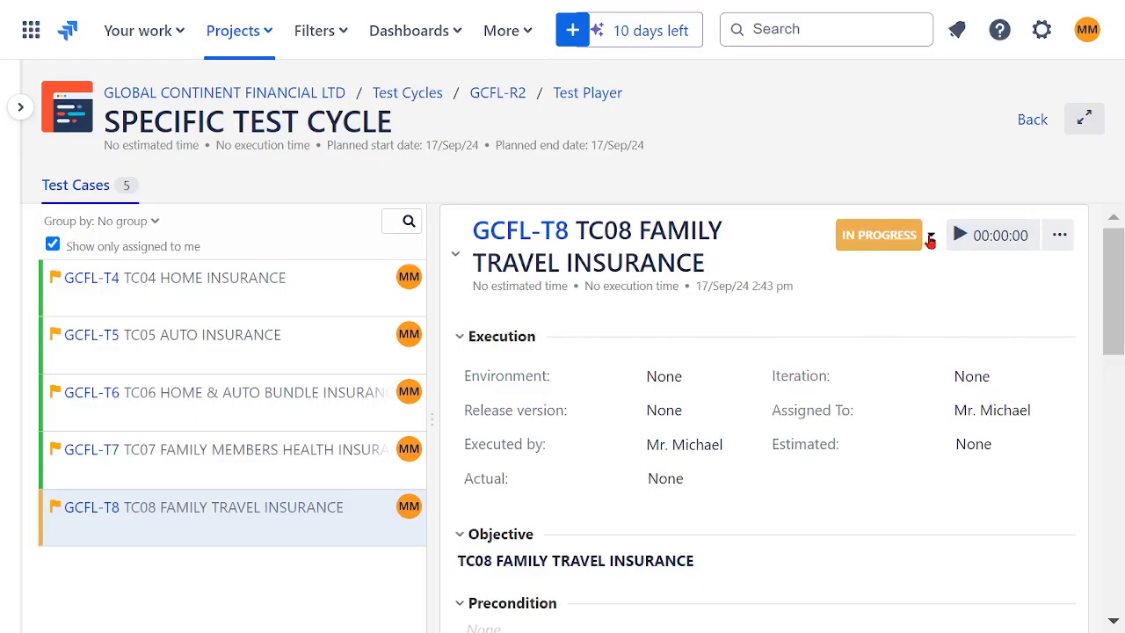
{"action": "left_click", "coordinate": [934, 242]}
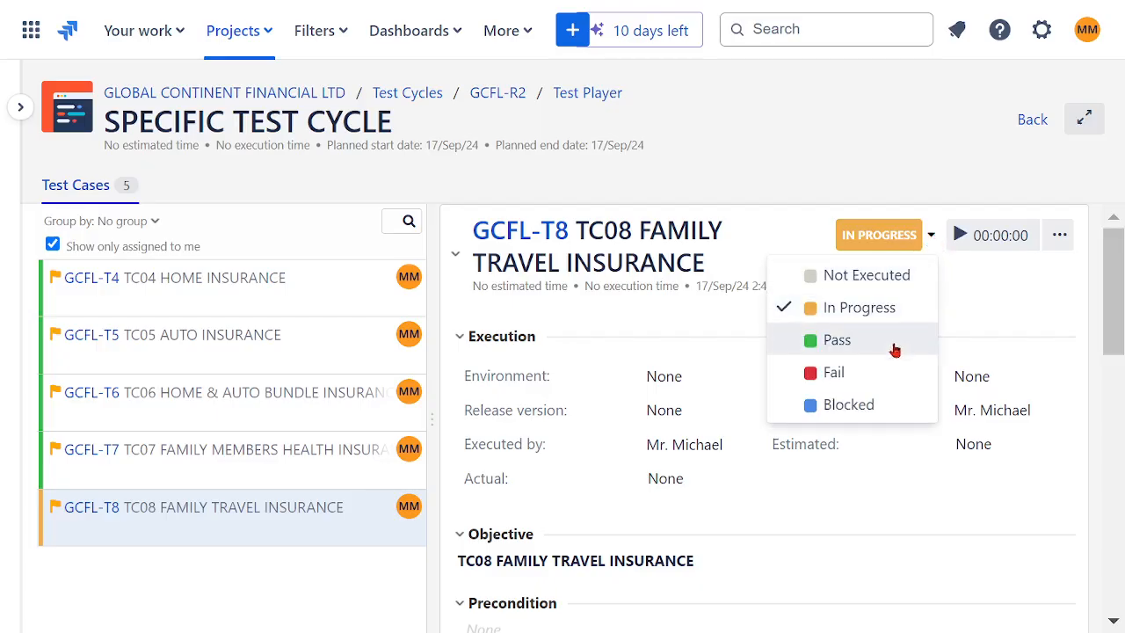
{"action": "left_click", "coordinate": [857, 403]}
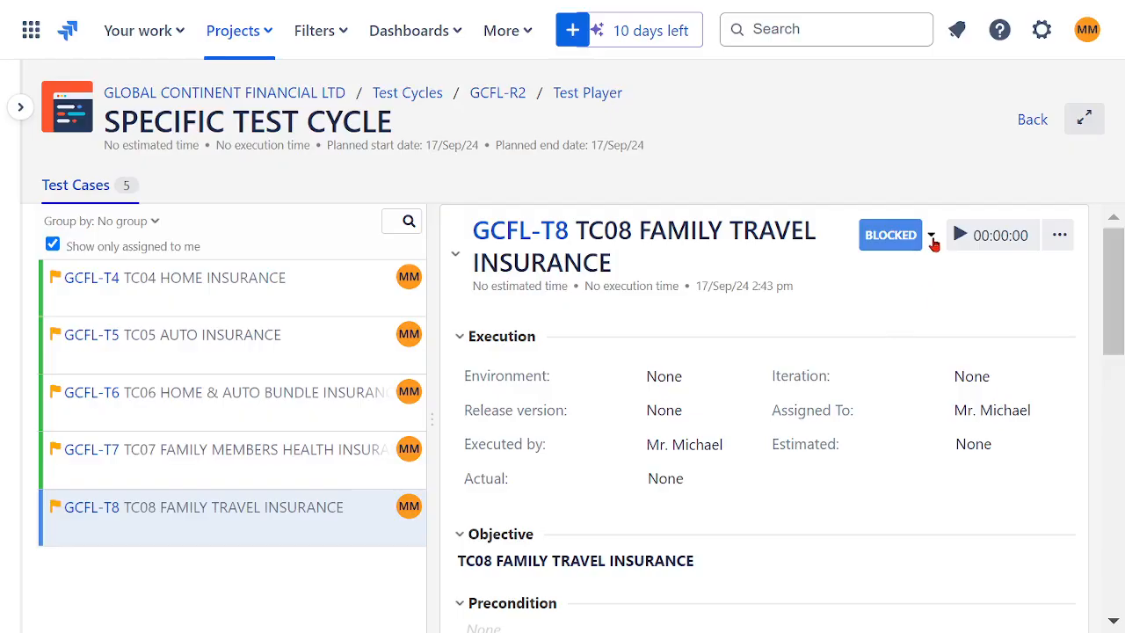
- Reset TC08 FAMILY TRAVEL INSURANCE to Not Executed, move it to In Progress and mark it as Fail
{"action": "left_click", "coordinate": [934, 244]}
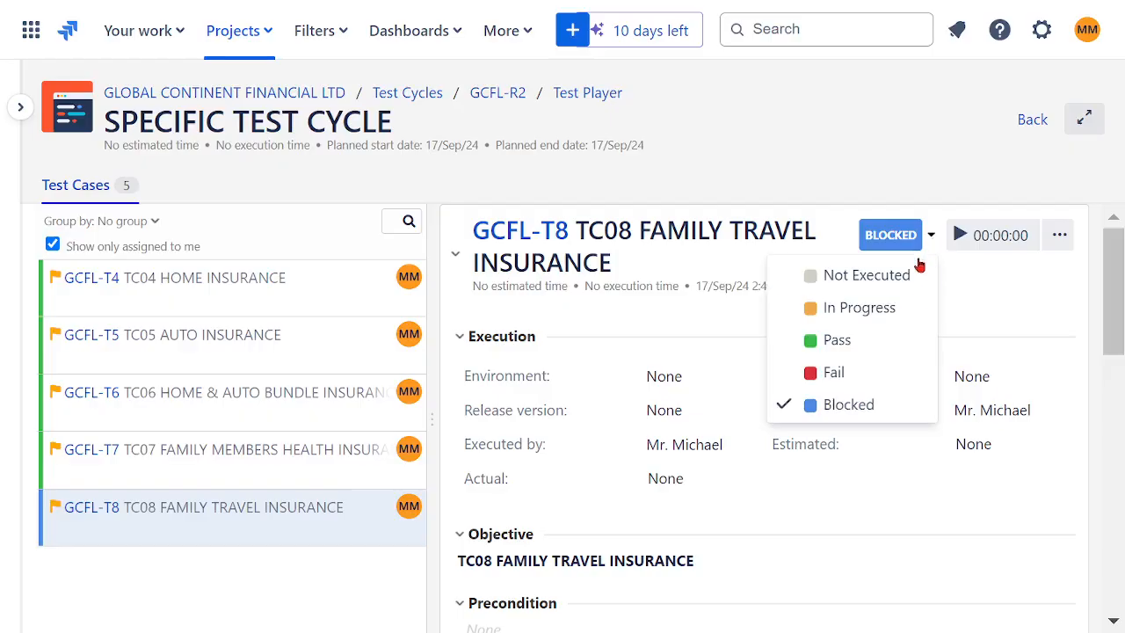
{"action": "left_click", "coordinate": [894, 276]}
{"action": "left_click", "coordinate": [930, 241]}
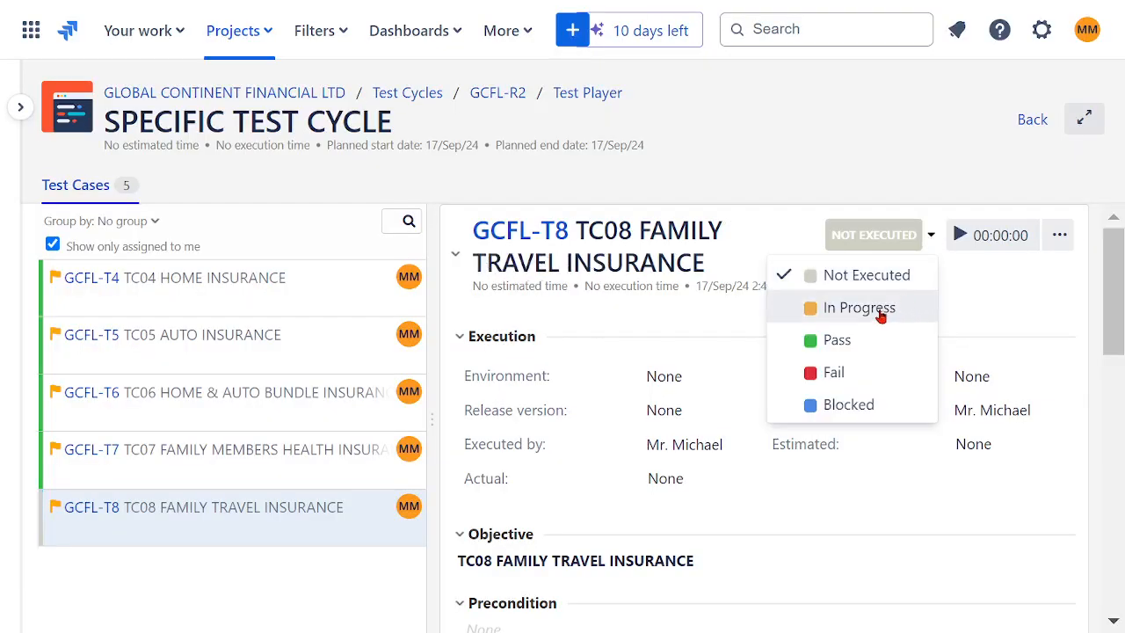
{"action": "left_click", "coordinate": [882, 312]}
{"action": "left_click", "coordinate": [930, 241]}
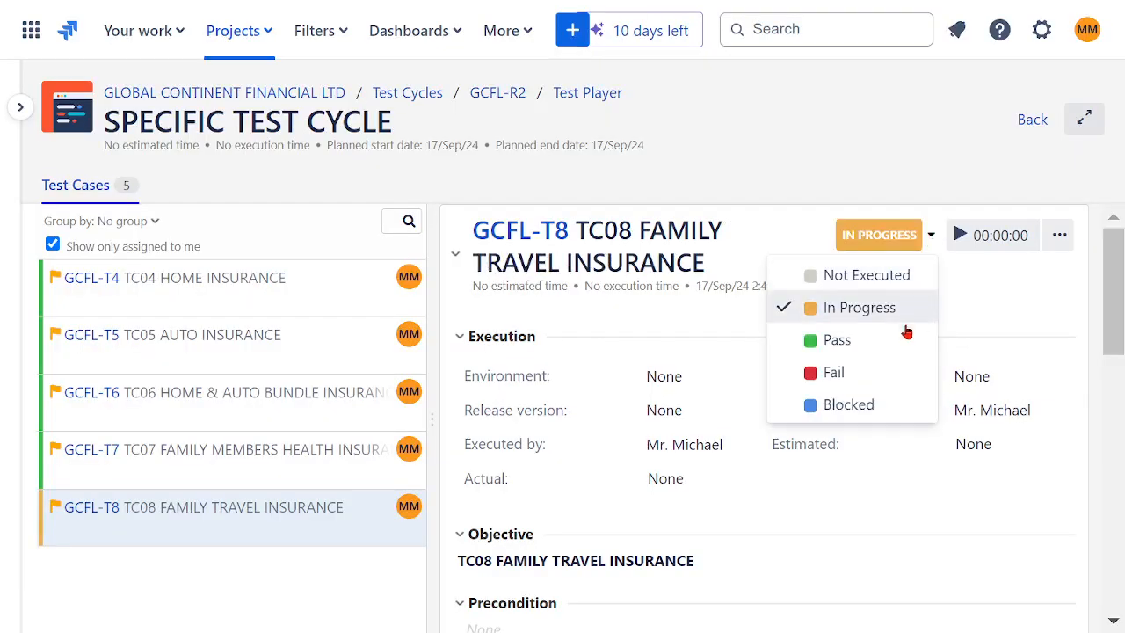
{"action": "left_click", "coordinate": [851, 377]}
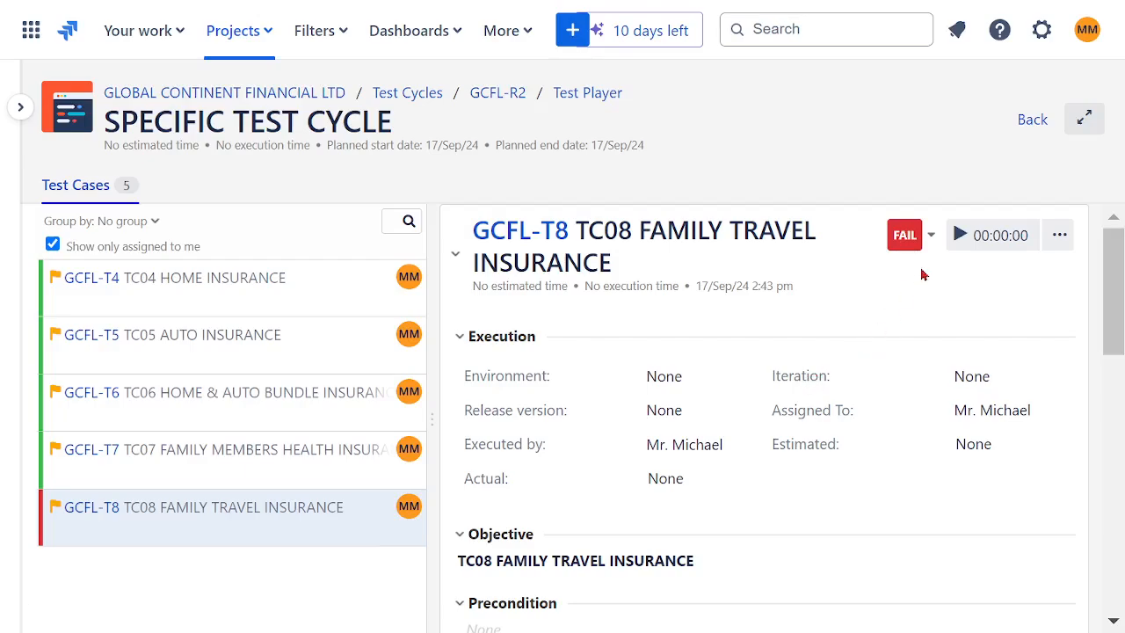
- Move TC08 FAMILY TRAVEL INSURANCE back to In Progress for a retest and mark it as Pass
{"action": "left_click", "coordinate": [932, 241]}
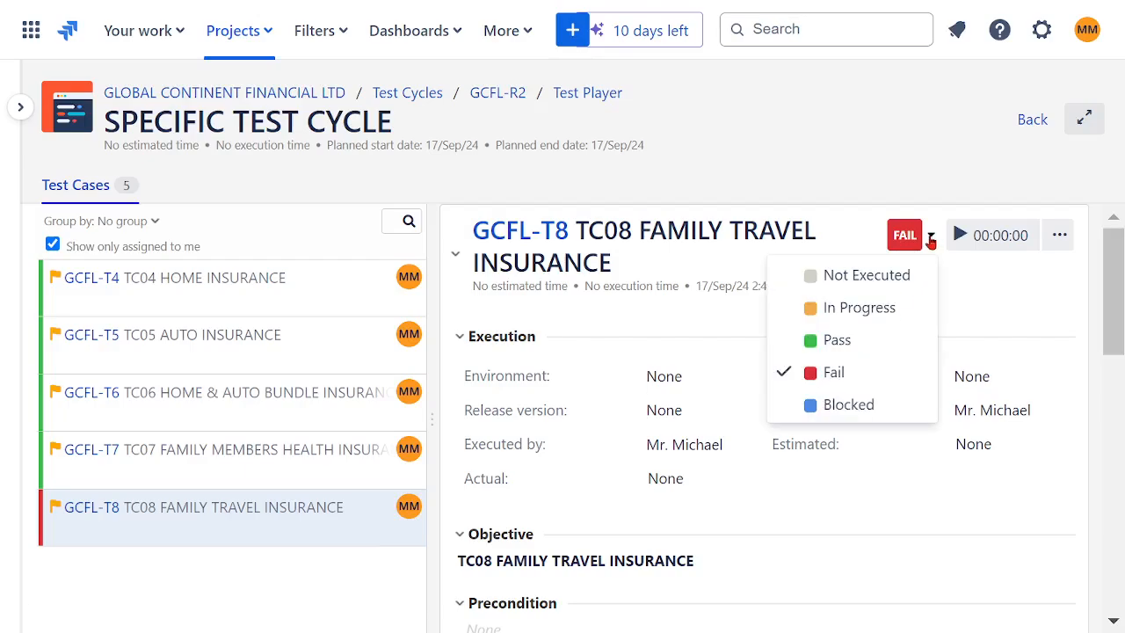
{"action": "left_click", "coordinate": [870, 313]}
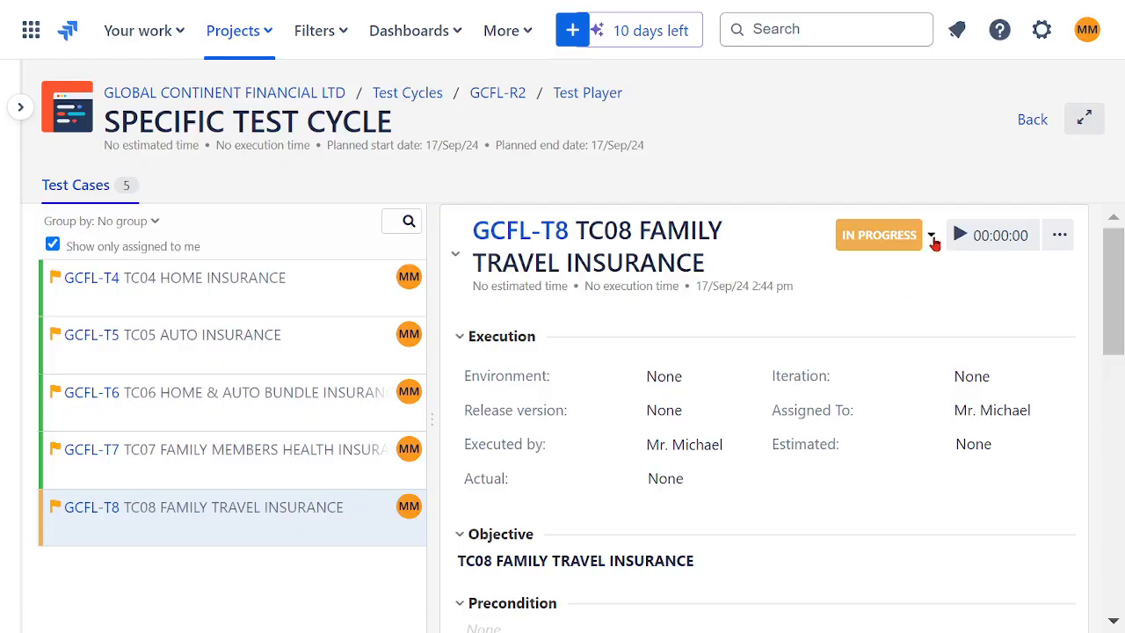
{"action": "left_click", "coordinate": [934, 243]}
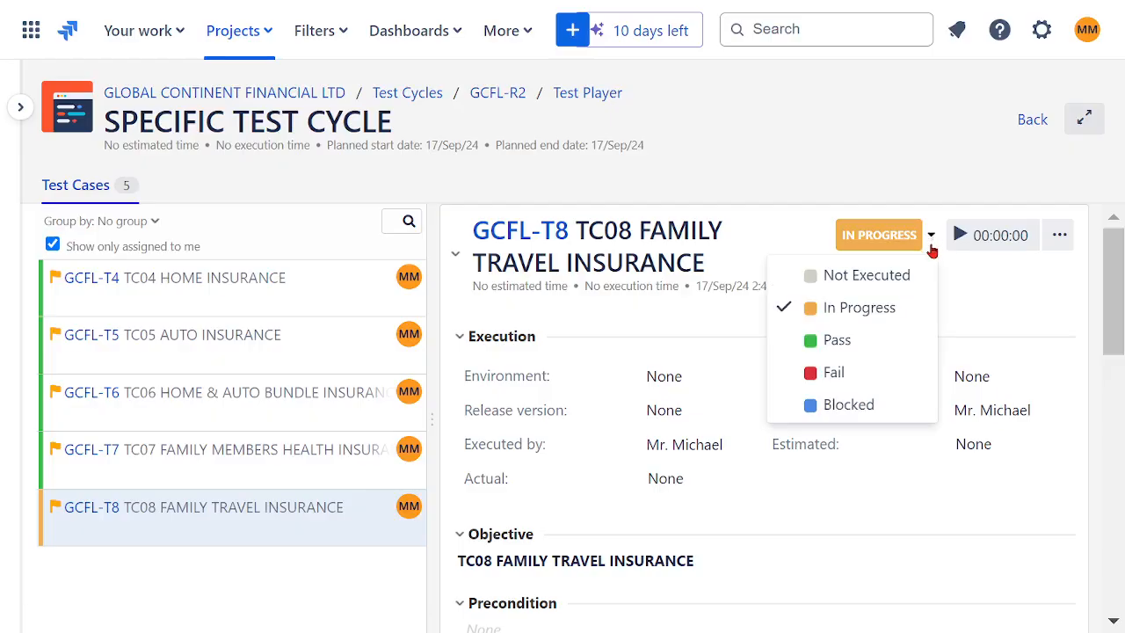
{"action": "left_click", "coordinate": [850, 341]}
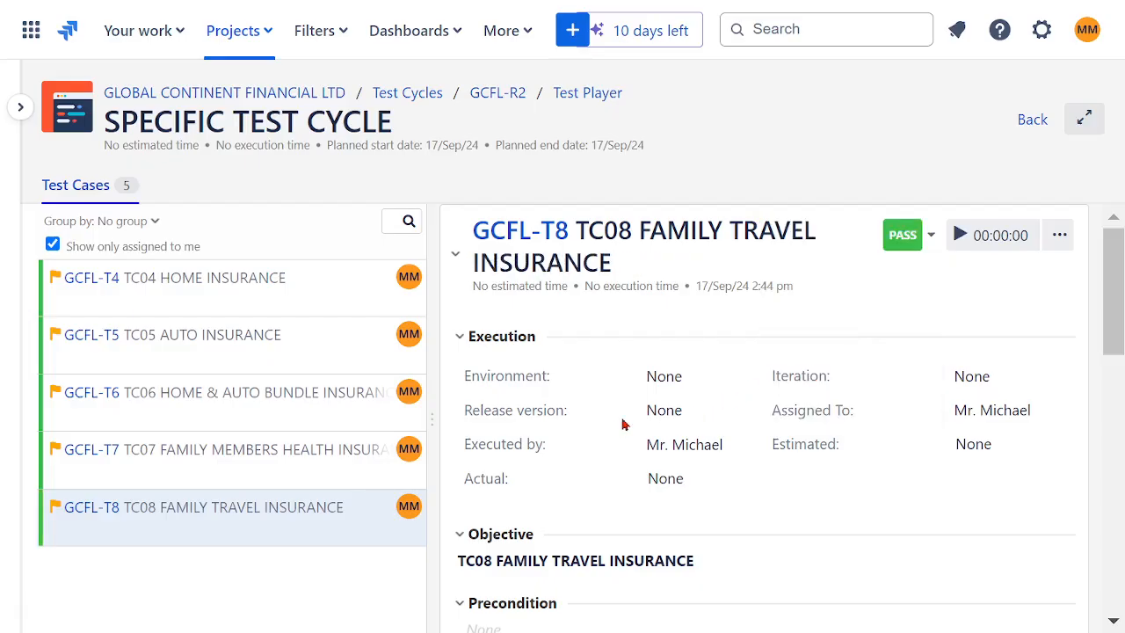
- Review the statuses of the executed insurance test cases and return to the list of test cycles
{"action": "left_click", "coordinate": [276, 289]}
{"action": "left_click", "coordinate": [267, 349]}
{"action": "left_click", "coordinate": [268, 411]}
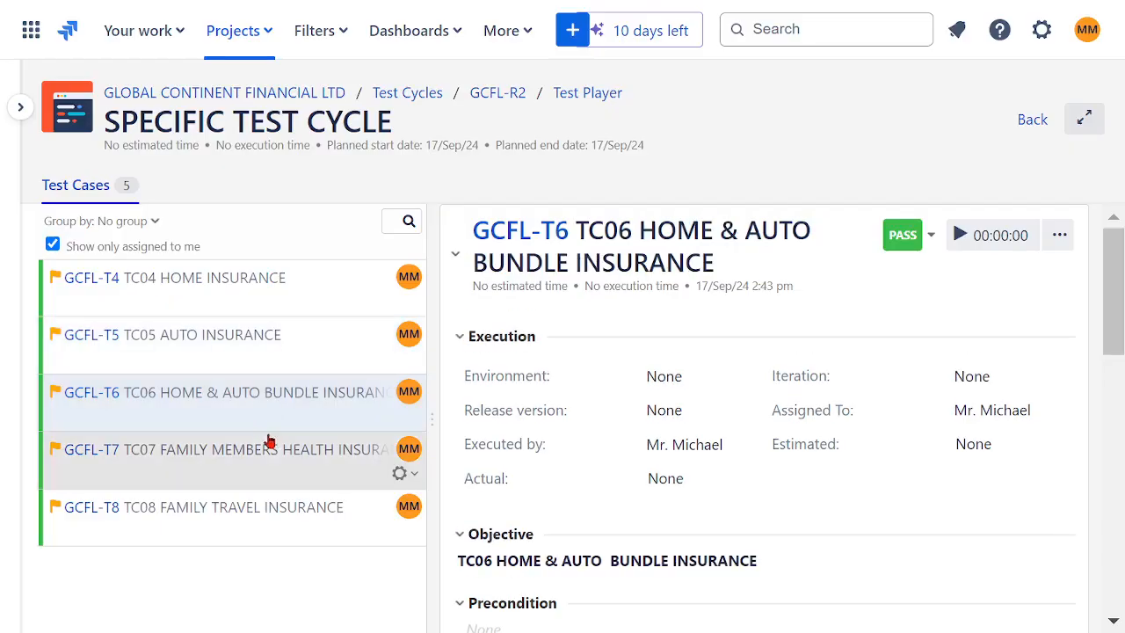
{"action": "left_click", "coordinate": [271, 509]}
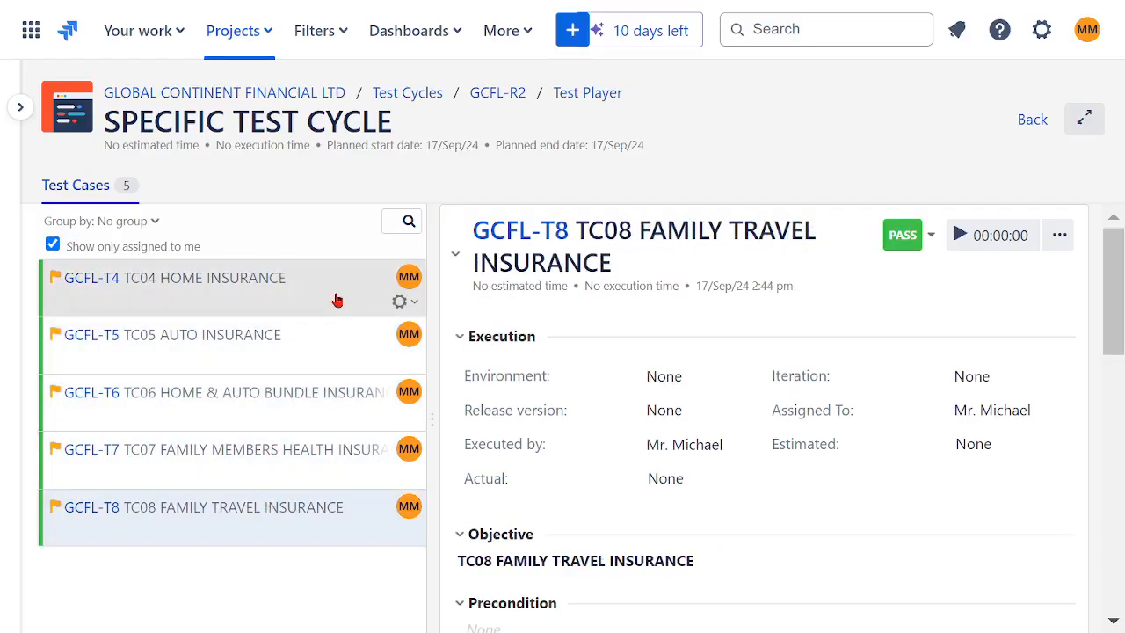
{"action": "left_click", "coordinate": [1030, 123]}
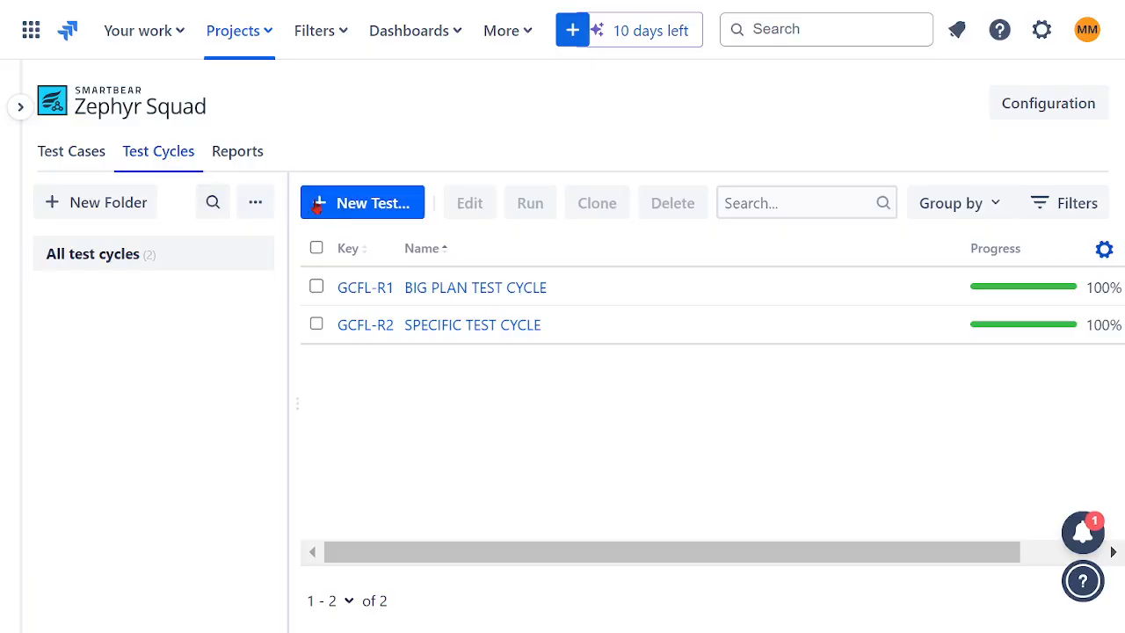
- Create a new test cycle named FINAL TEST CYCLE with the description FINAL TEST CYCLE
{"action": "left_click", "coordinate": [367, 204]}
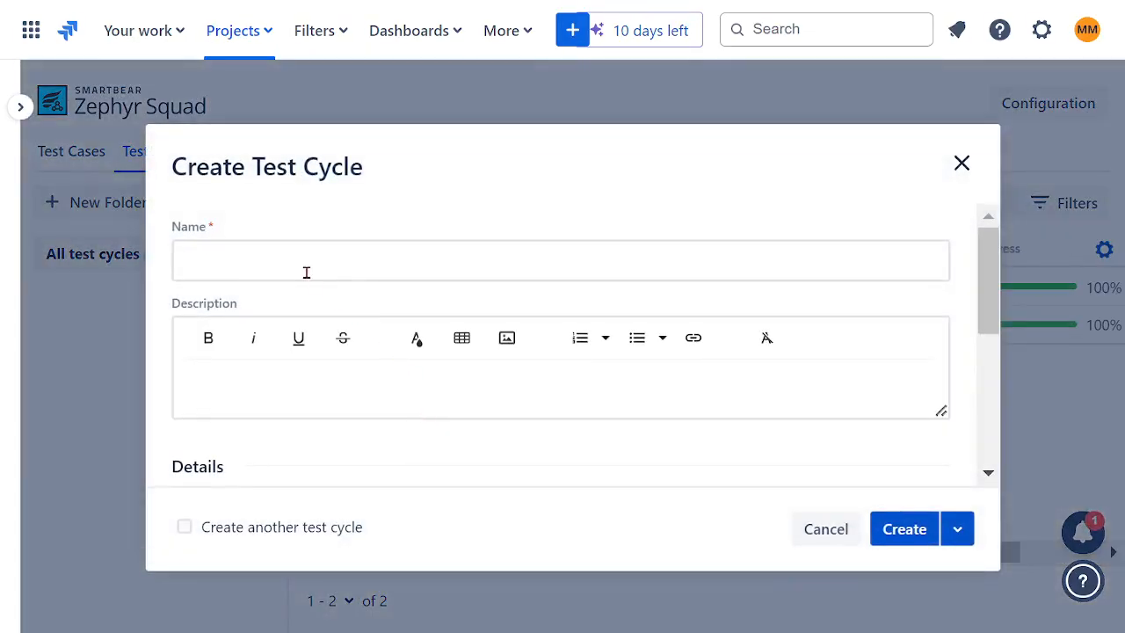
{"action": "left_click", "coordinate": [308, 269]}
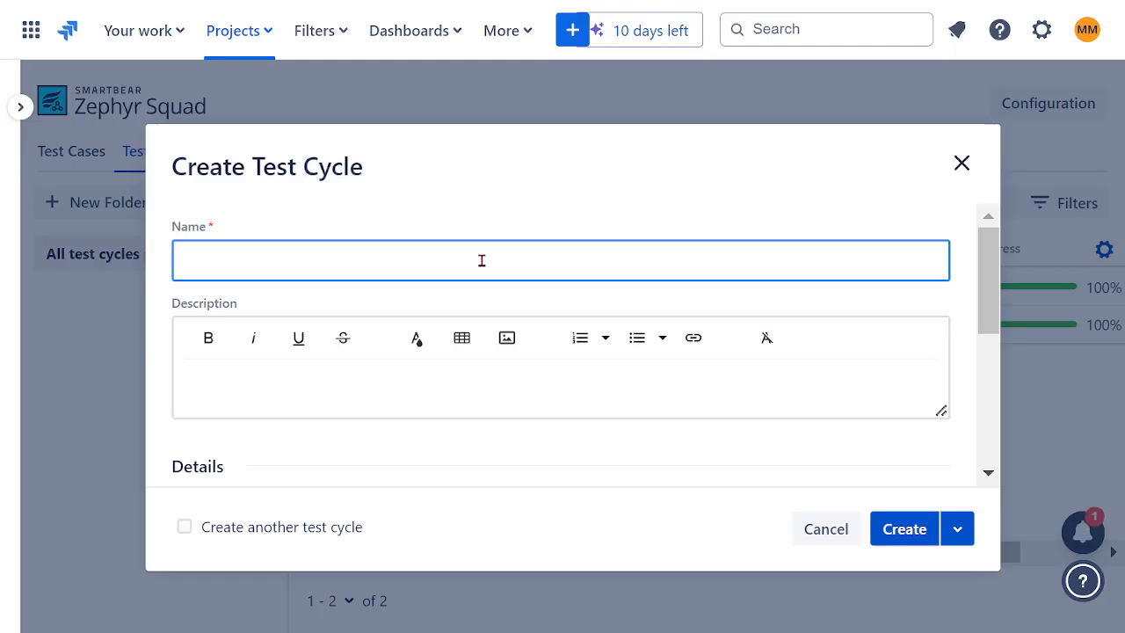
{"action": "type", "text": "FINAL TE"}
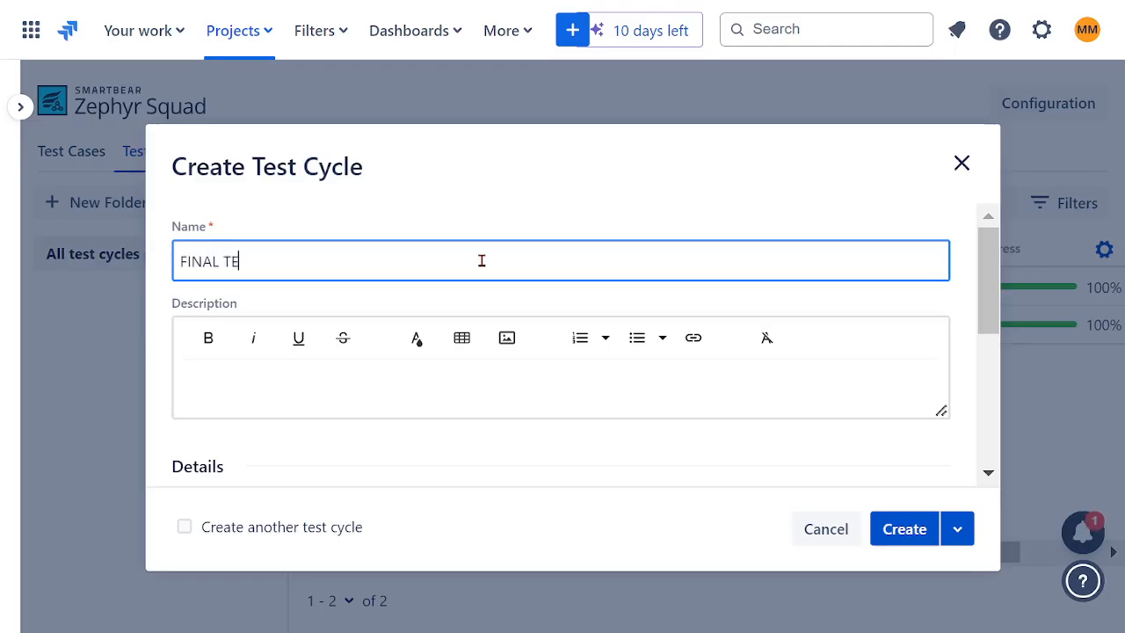
{"action": "type", "text": "ST CYCLE"}
{"action": "left_click_drag", "start_coordinate": [359, 252], "coordinate": [111, 276]}
{"action": "key", "text": "ctrl+c"}
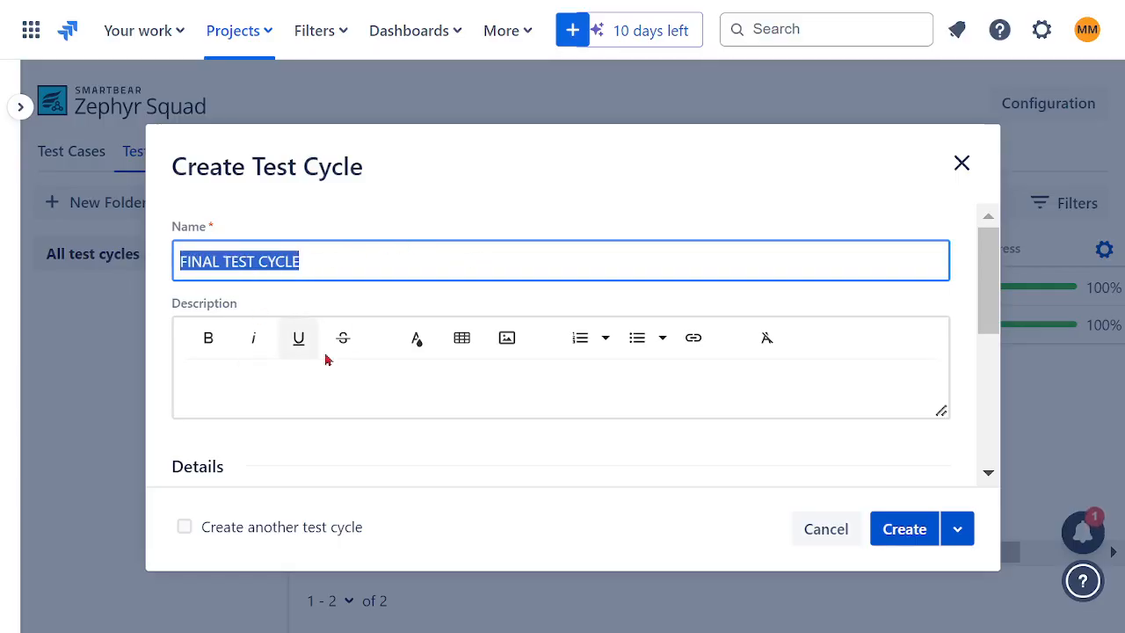
{"action": "left_click", "coordinate": [316, 384]}
{"action": "key", "text": "ctrl+v"}
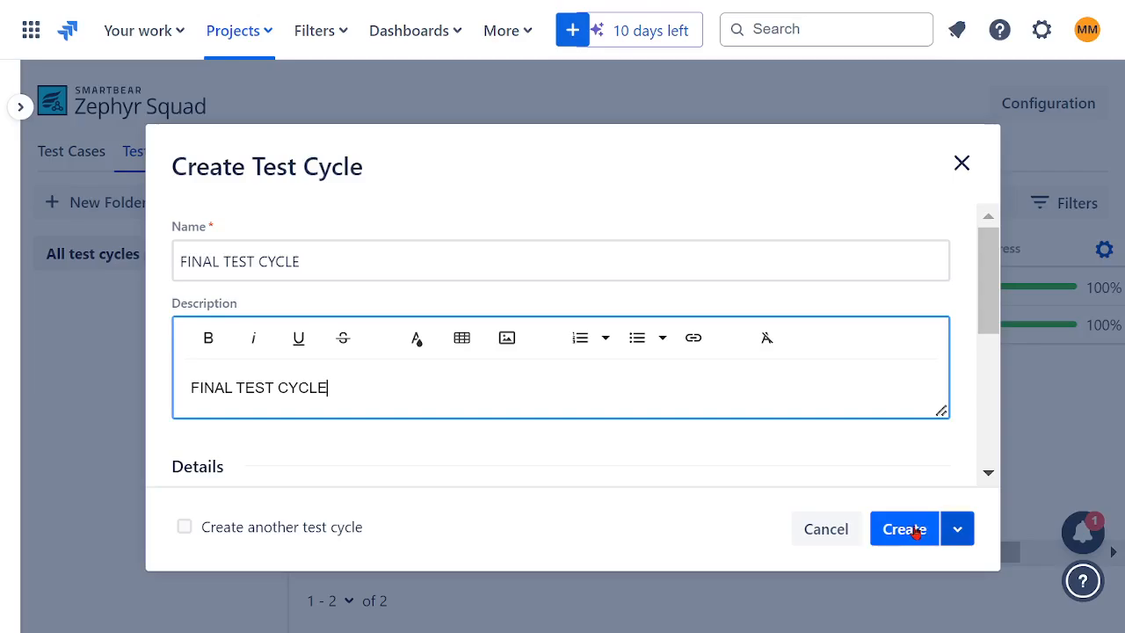
{"action": "left_click", "coordinate": [916, 534]}
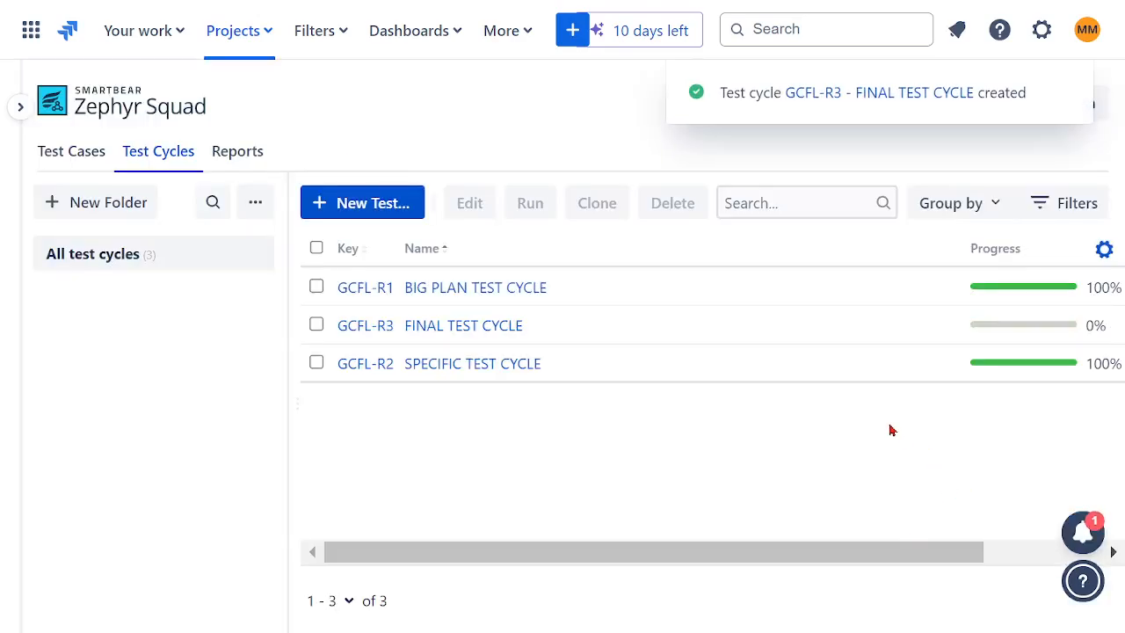
- Open SPECIFIC TEST CYCLE for editing, look through its assigned test cases and return to the test cycle list
{"action": "left_click", "coordinate": [317, 364]}
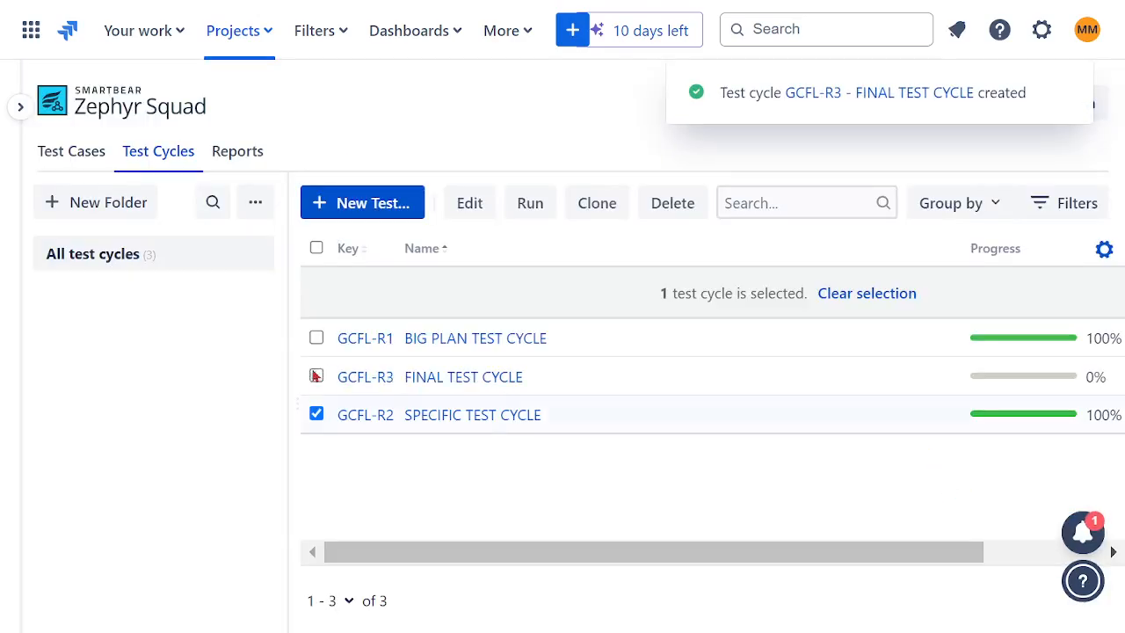
{"action": "left_click", "coordinate": [470, 205]}
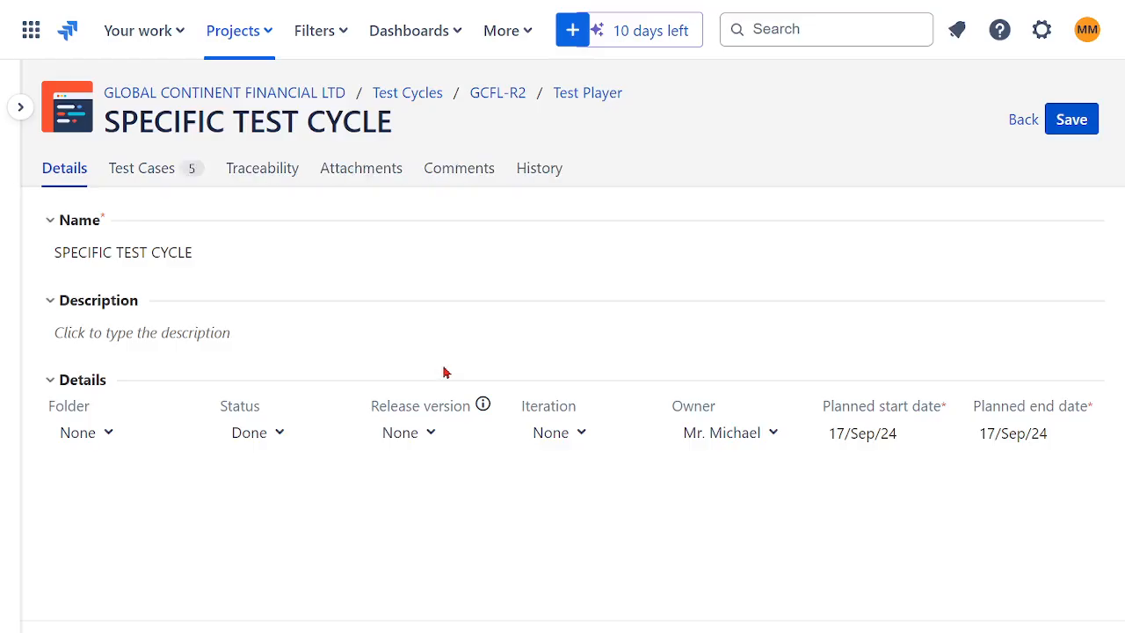
{"action": "left_click", "coordinate": [141, 168]}
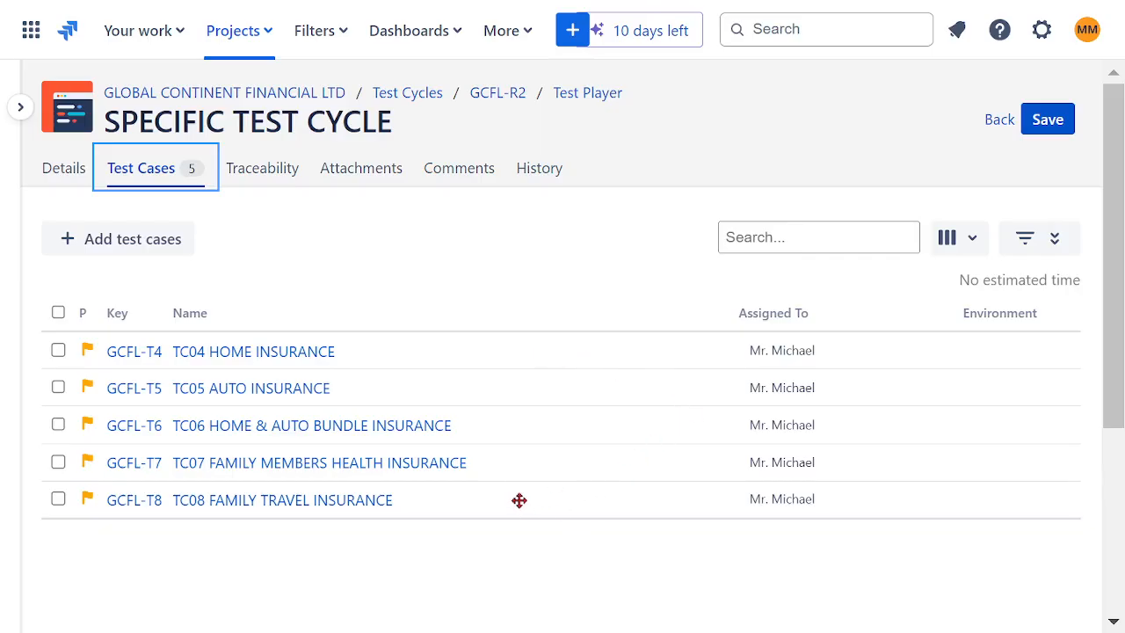
{"action": "scroll", "coordinate": [519, 483], "scroll_direction": "down", "scroll_amount": 1}
{"action": "scroll", "coordinate": [516, 489], "scroll_direction": "up", "scroll_amount": 1}
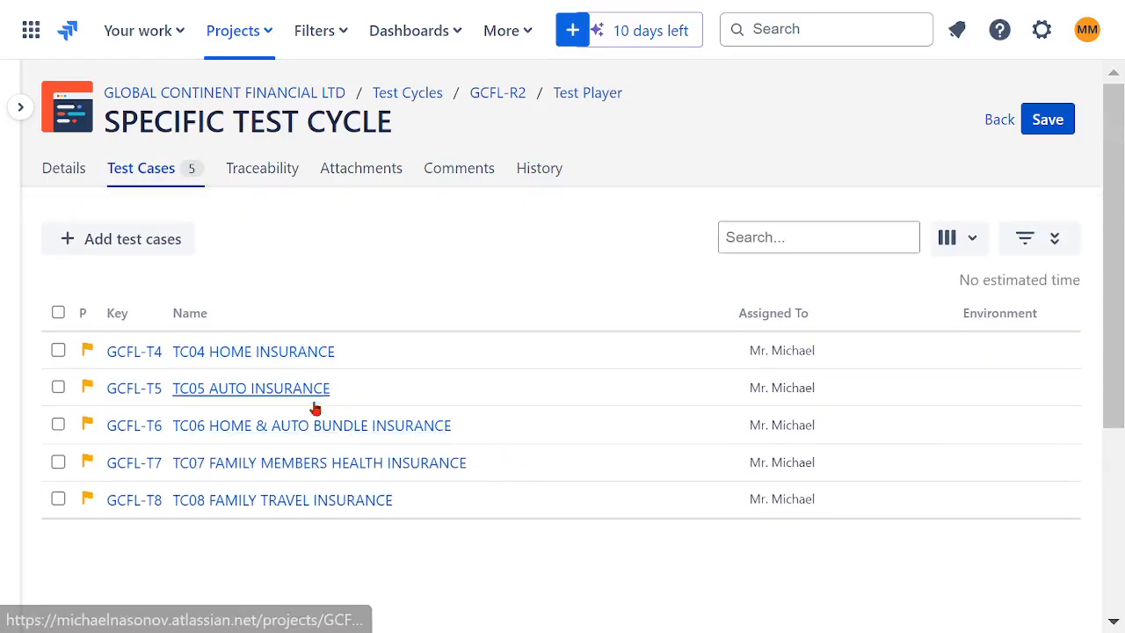
{"action": "scroll", "coordinate": [331, 437], "scroll_direction": "down", "scroll_amount": 3}
{"action": "scroll", "coordinate": [332, 437], "scroll_direction": "up", "scroll_amount": 3}
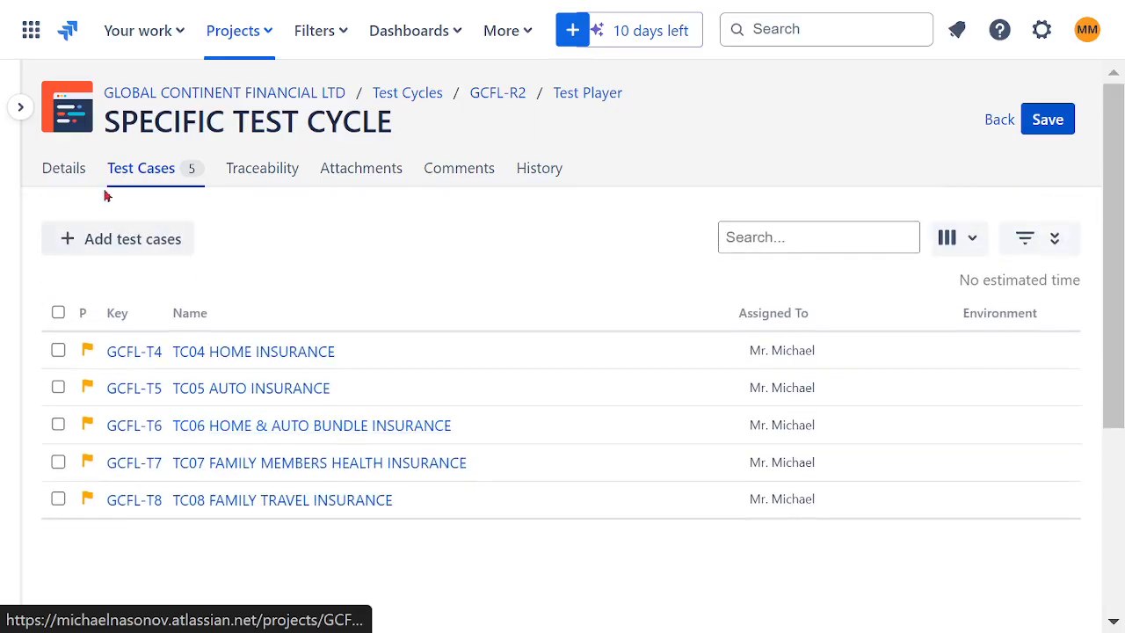
{"action": "left_click", "coordinate": [998, 121]}
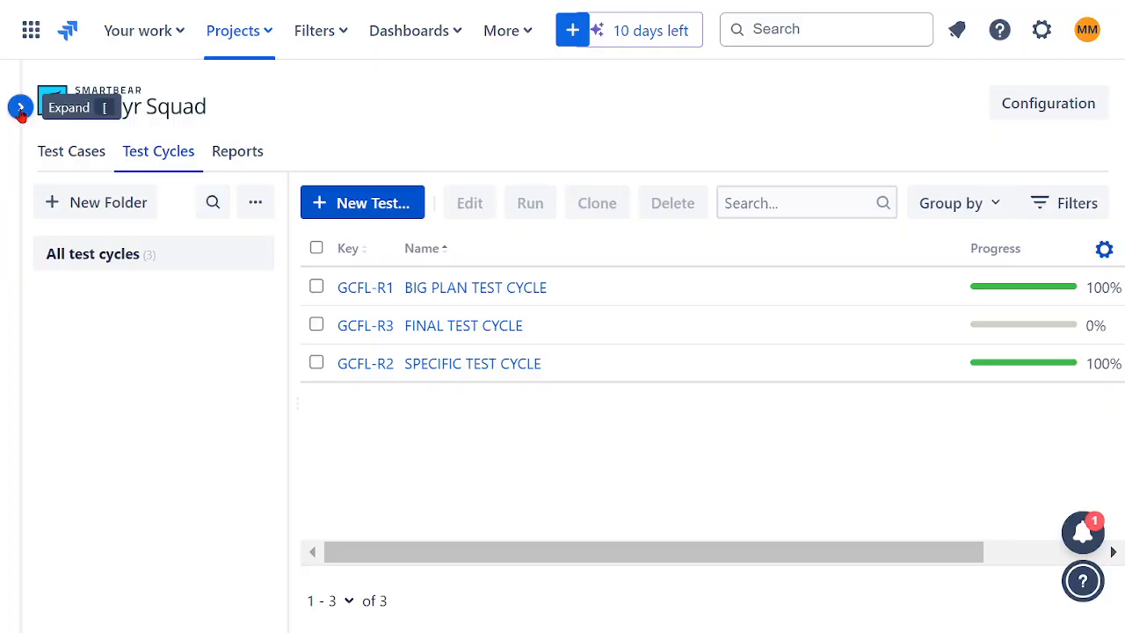
- Show the test cases in the TF03 WEALTH folder and select all of them
{"action": "left_click", "coordinate": [63, 158]}
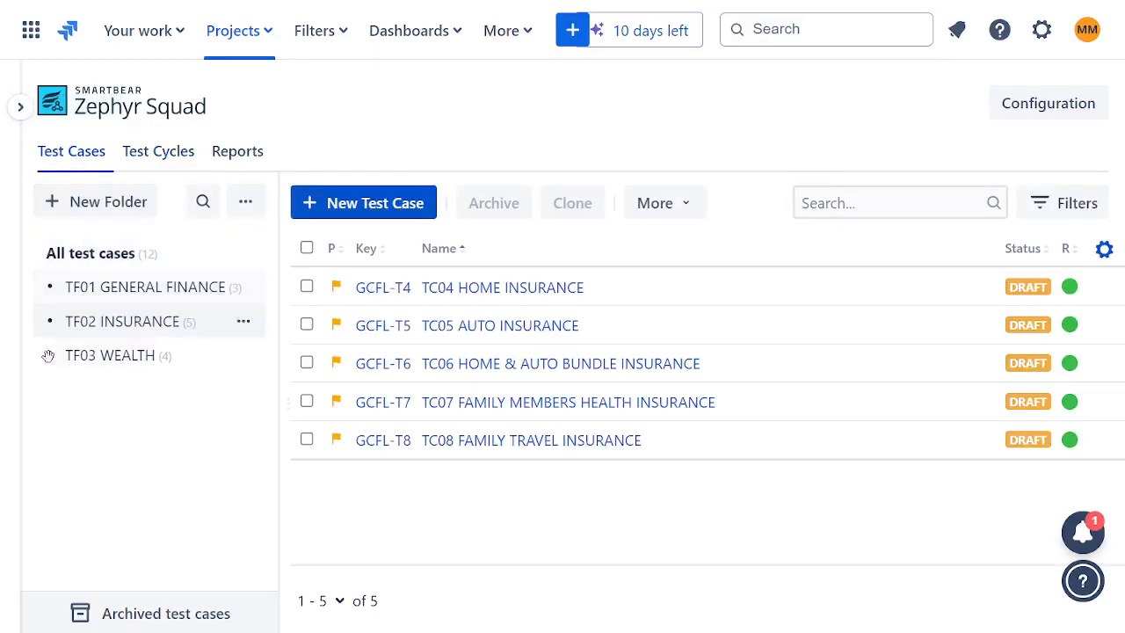
{"action": "left_click", "coordinate": [106, 356]}
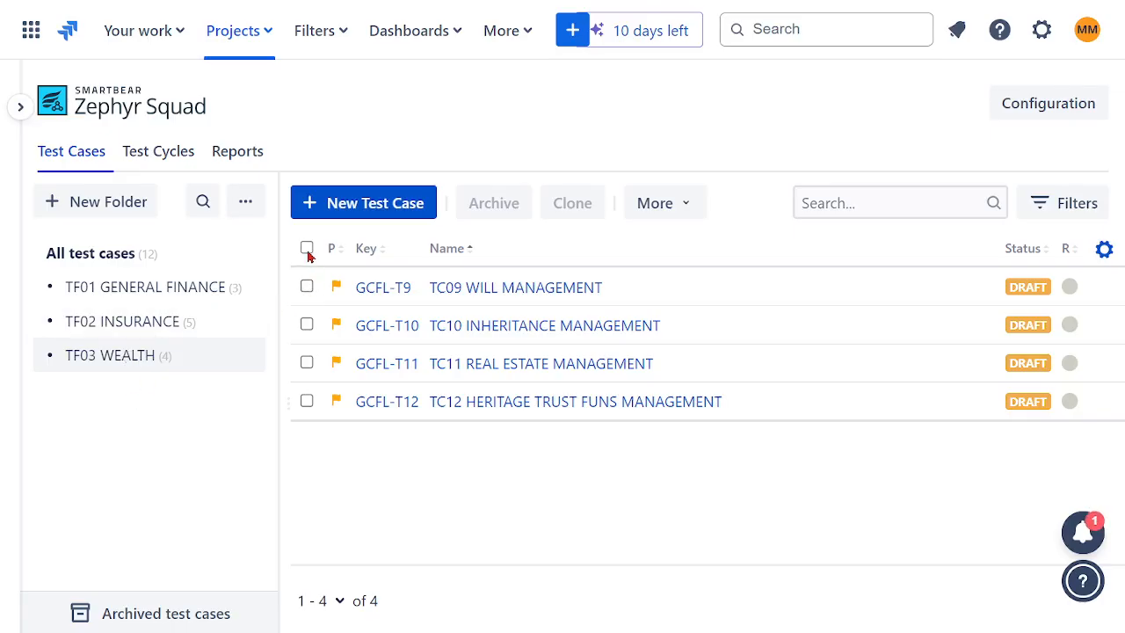
{"action": "left_click", "coordinate": [306, 248]}
- Open SPECIFIC TEST CYCLE for editing and examine the assignment, environment and iteration columns of its test cases
{"action": "left_click", "coordinate": [163, 152]}
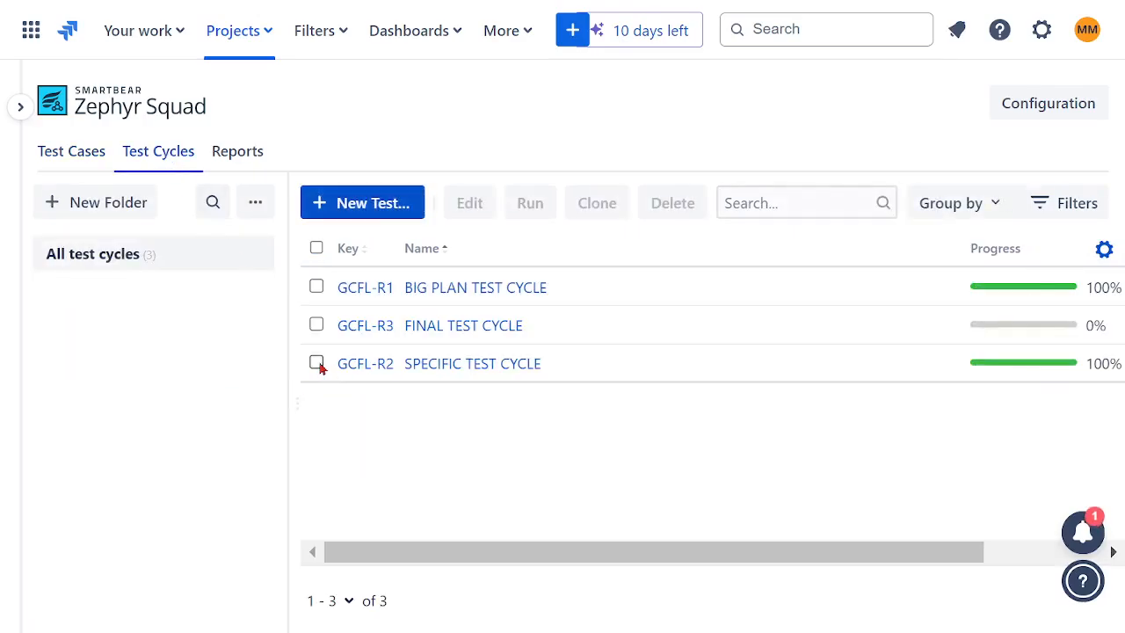
{"action": "left_click", "coordinate": [317, 363]}
{"action": "left_click", "coordinate": [471, 203]}
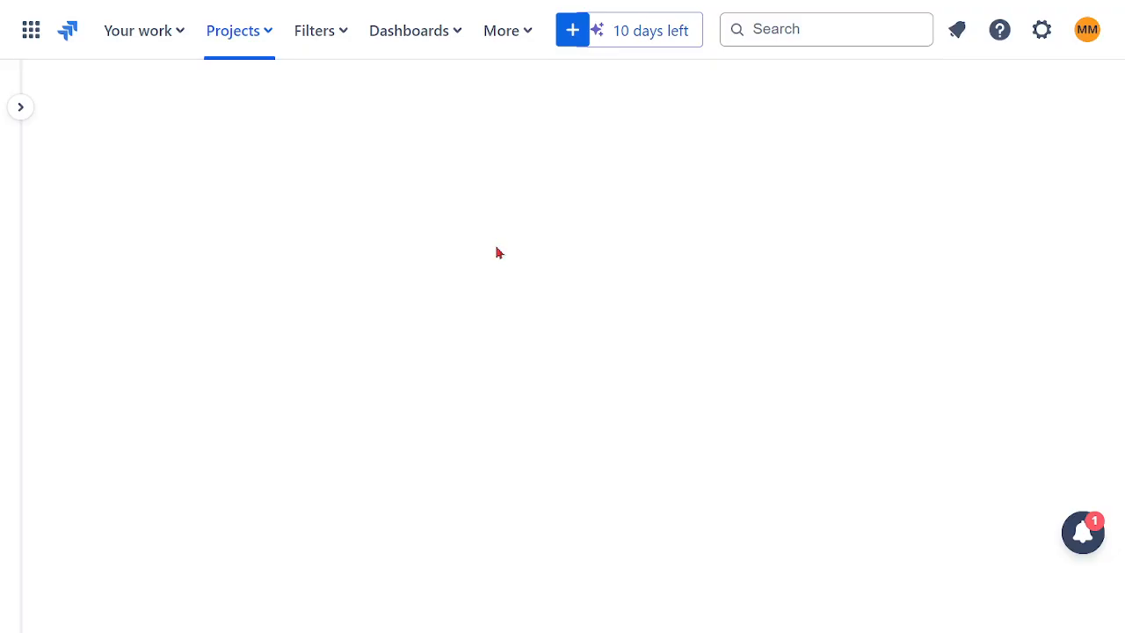
{"action": "left_click", "coordinate": [159, 176]}
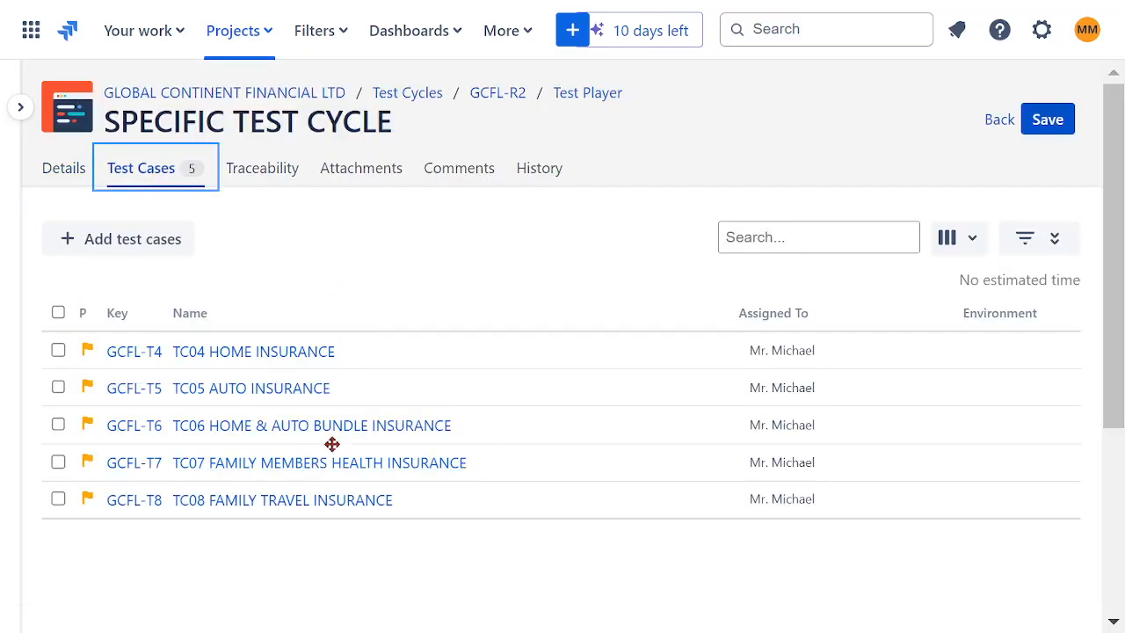
{"action": "scroll", "coordinate": [338, 447], "scroll_direction": "down", "scroll_amount": 3}
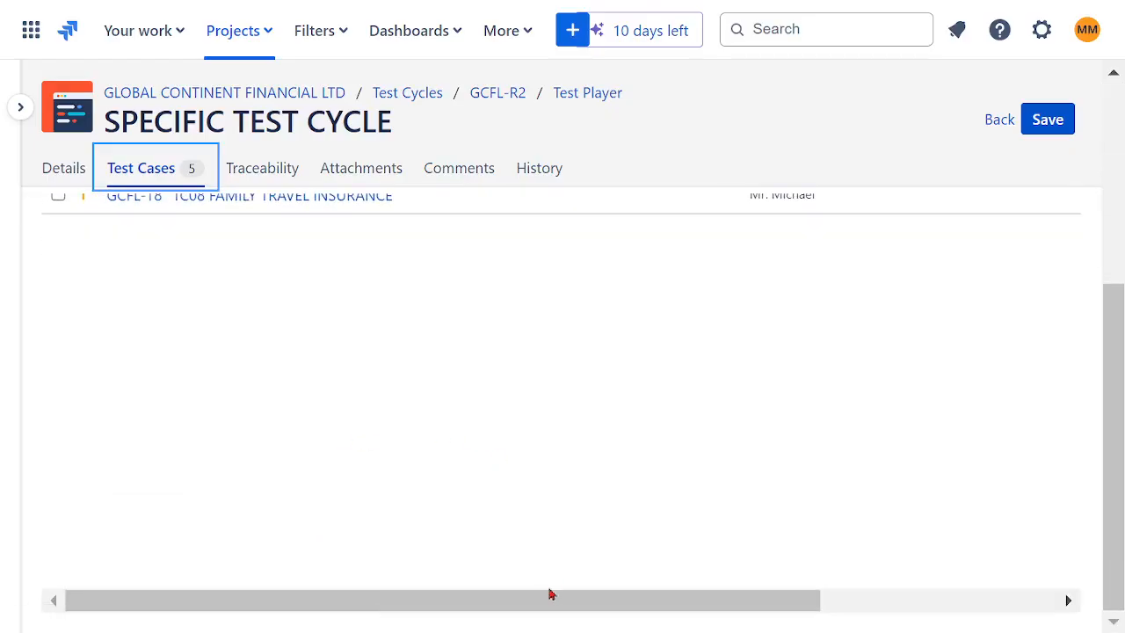
{"action": "left_click_drag", "start_coordinate": [550, 593], "coordinate": [967, 592]}
{"action": "left_click_drag", "start_coordinate": [1109, 539], "coordinate": [1123, 365]}
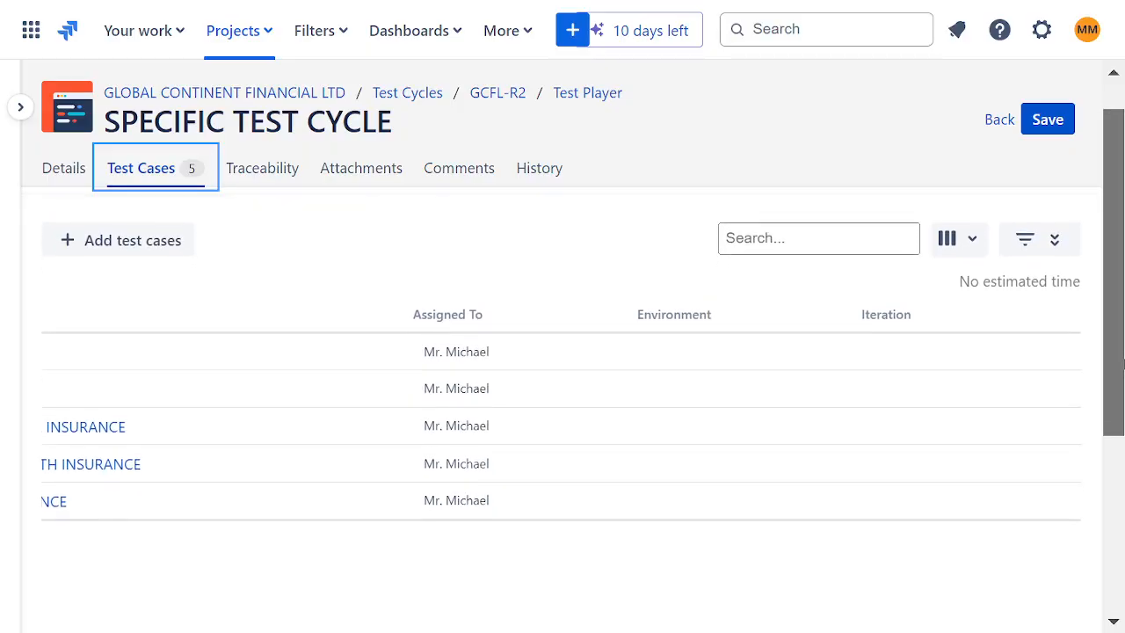
- Check which columns can be shown for the cycle's test cases and look through the assigned insurance tests again
{"action": "left_click", "coordinate": [855, 244]}
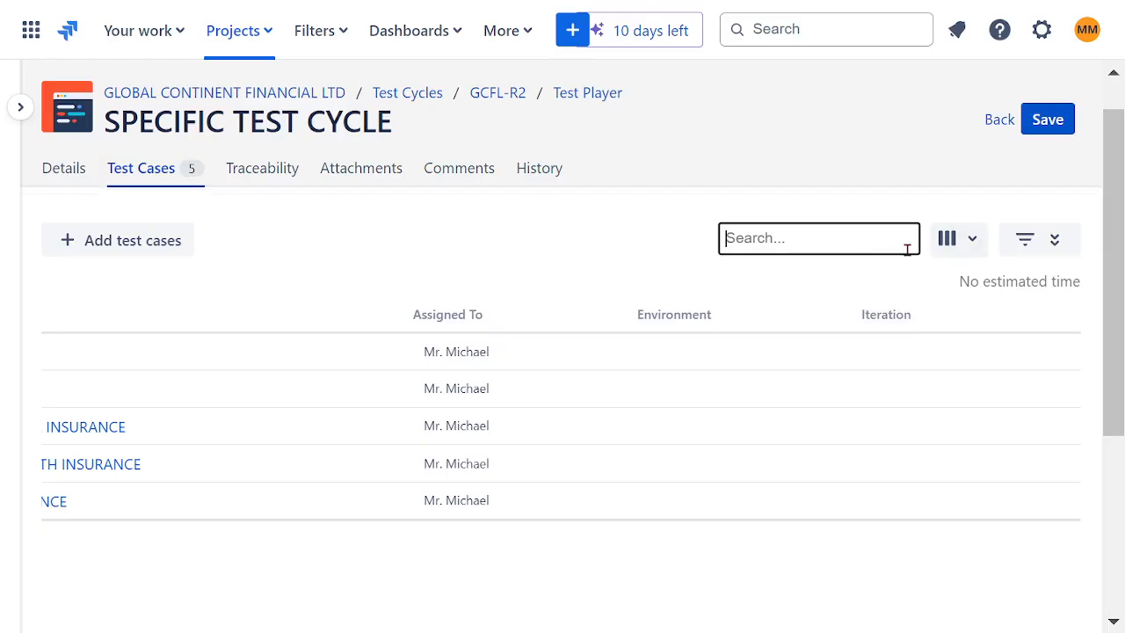
{"action": "left_click", "coordinate": [972, 243]}
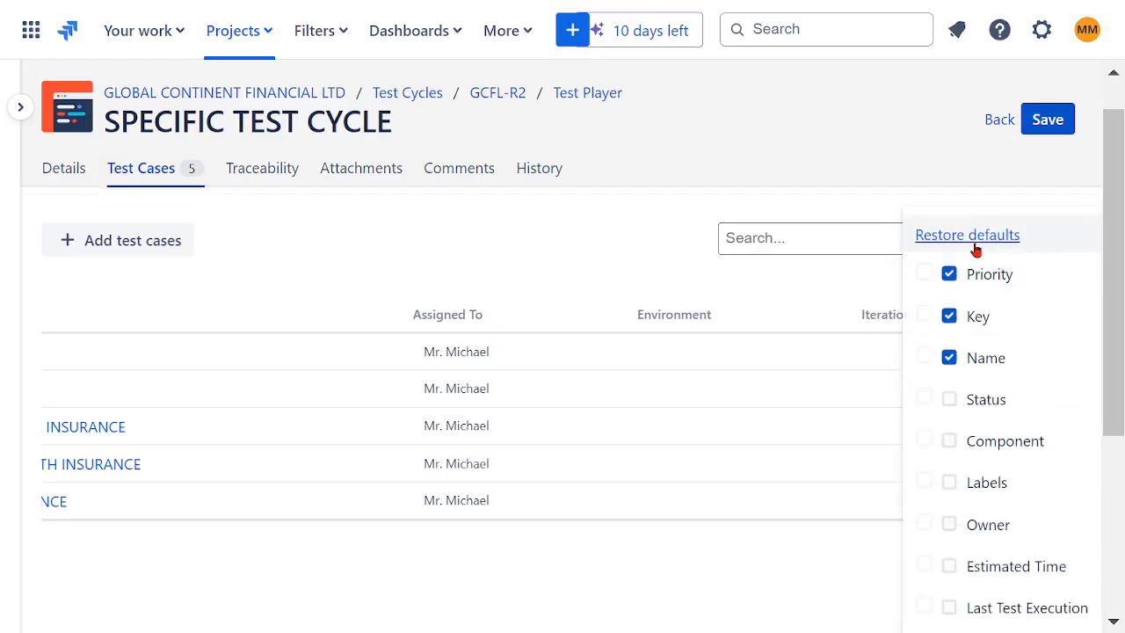
{"action": "left_click", "coordinate": [598, 248]}
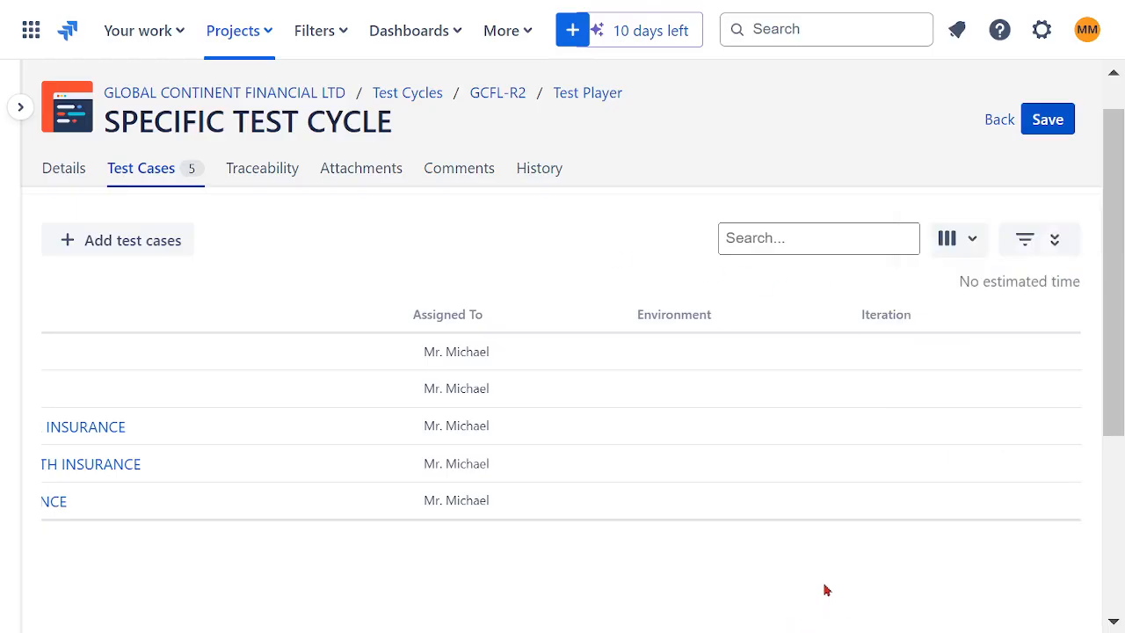
{"action": "scroll", "coordinate": [827, 590], "scroll_direction": "down", "scroll_amount": 3}
{"action": "left_click_drag", "start_coordinate": [824, 598], "coordinate": [272, 542]}
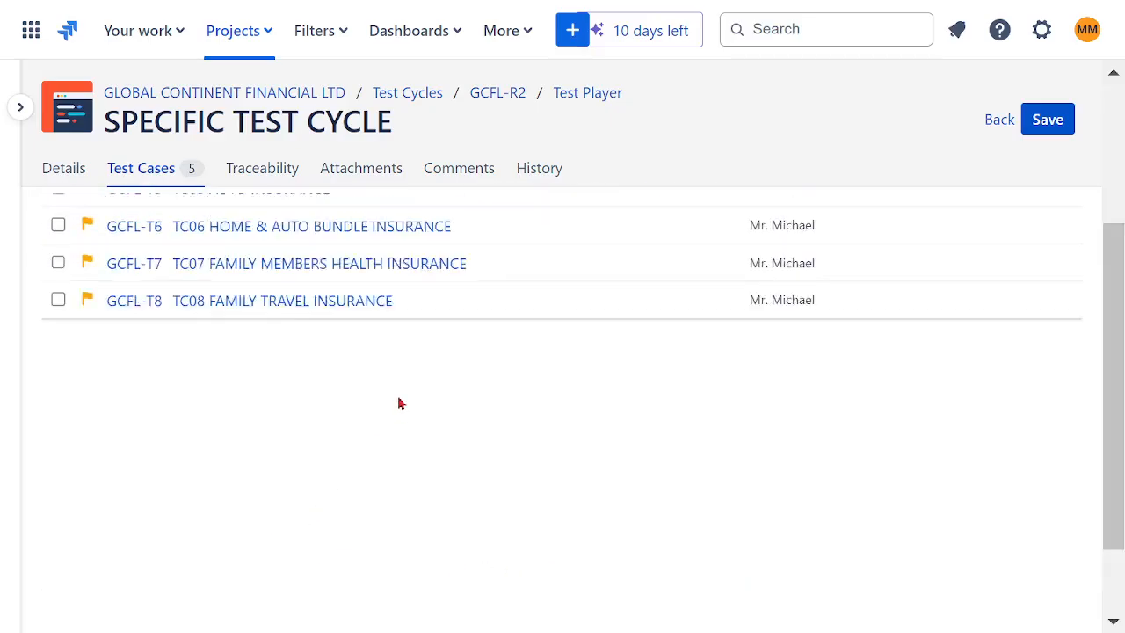
{"action": "scroll", "coordinate": [400, 400], "scroll_direction": "up", "scroll_amount": 3}
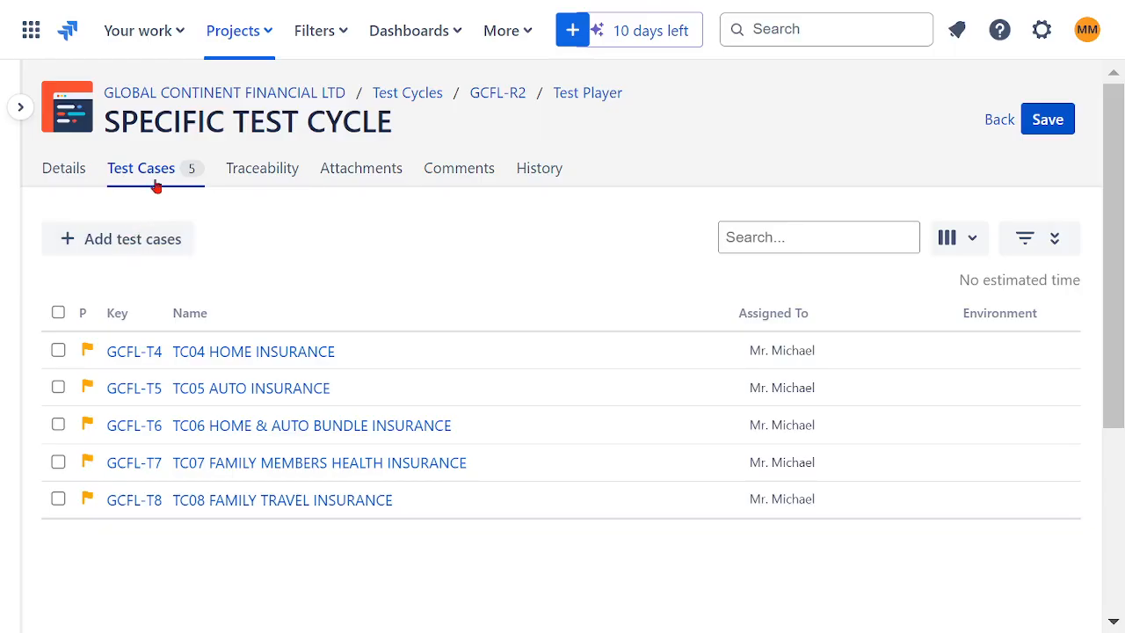
- Review the details and test cases of SPECIFIC TEST CYCLE and return to the test cycle list
{"action": "left_click", "coordinate": [54, 178]}
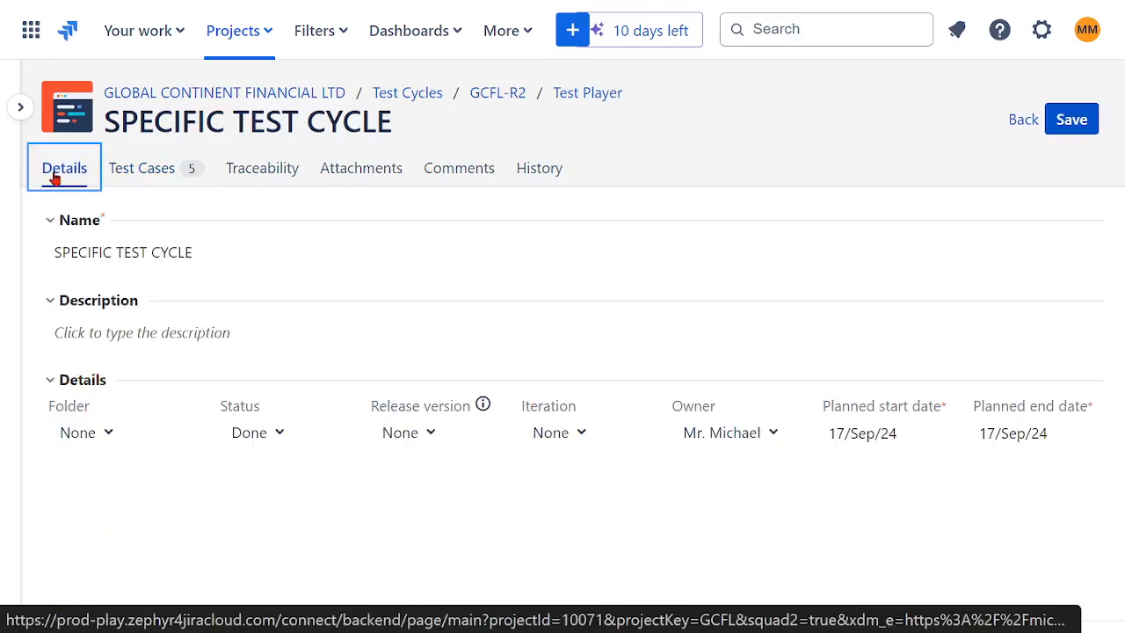
{"action": "left_click", "coordinate": [151, 177]}
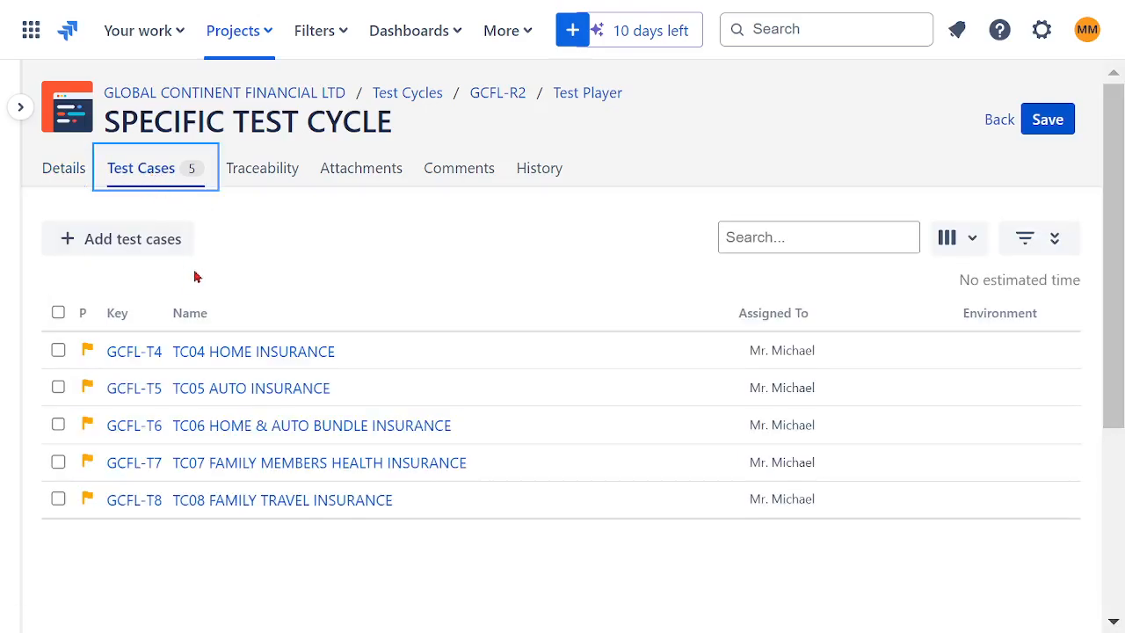
{"action": "left_click", "coordinate": [1000, 123]}
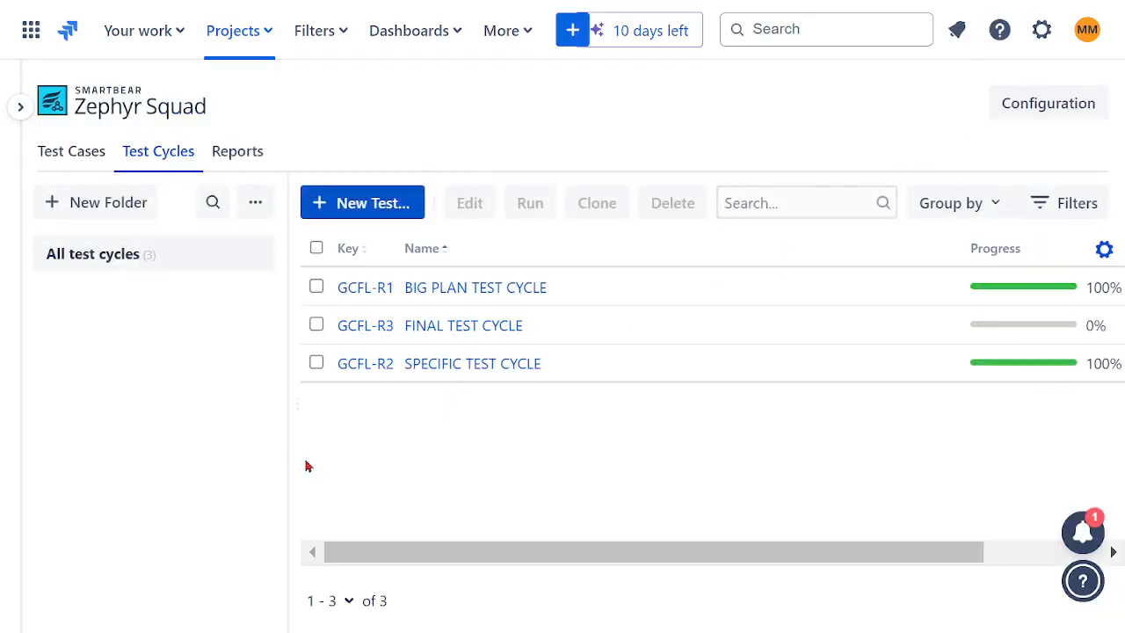
- Return to the test cases and select all those in the TF03 WEALTH folder
{"action": "left_click", "coordinate": [70, 159]}
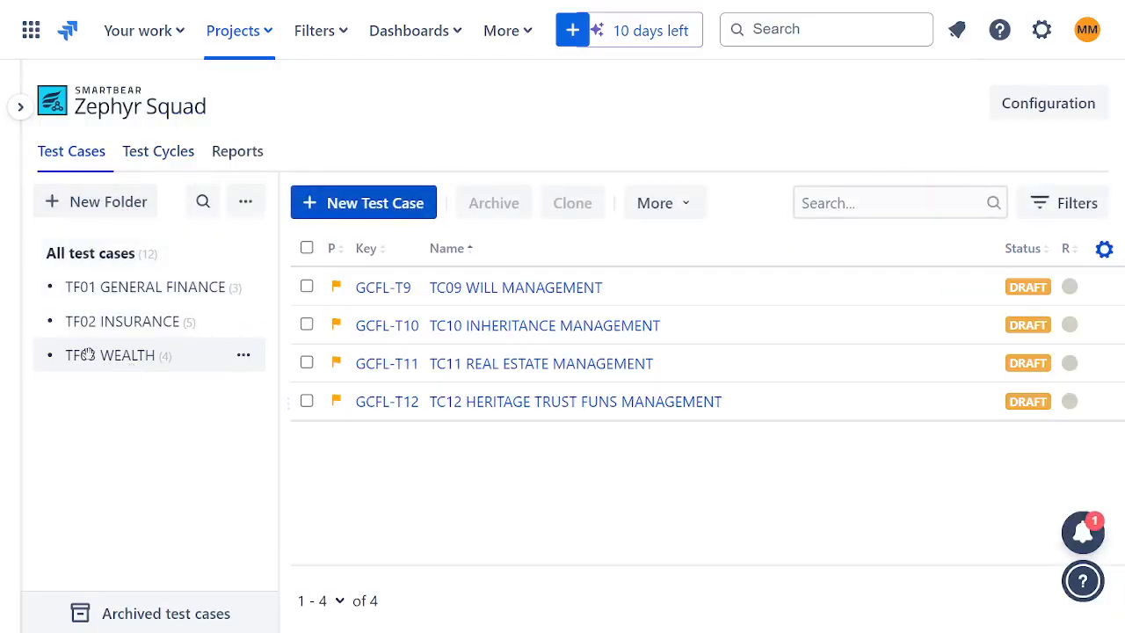
{"action": "left_click", "coordinate": [306, 248]}
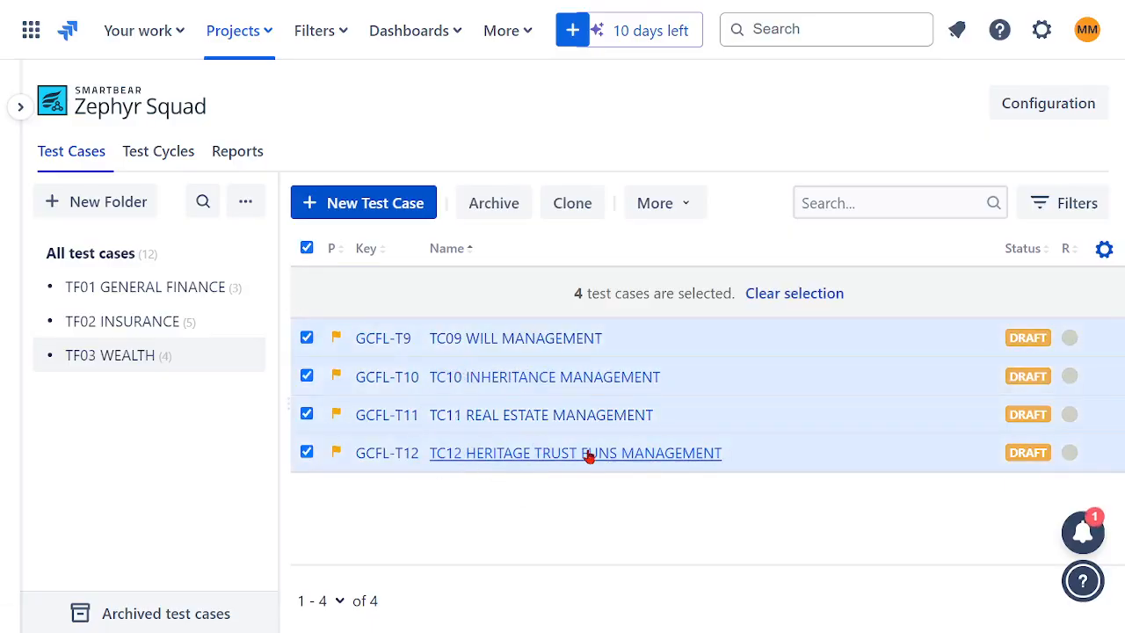
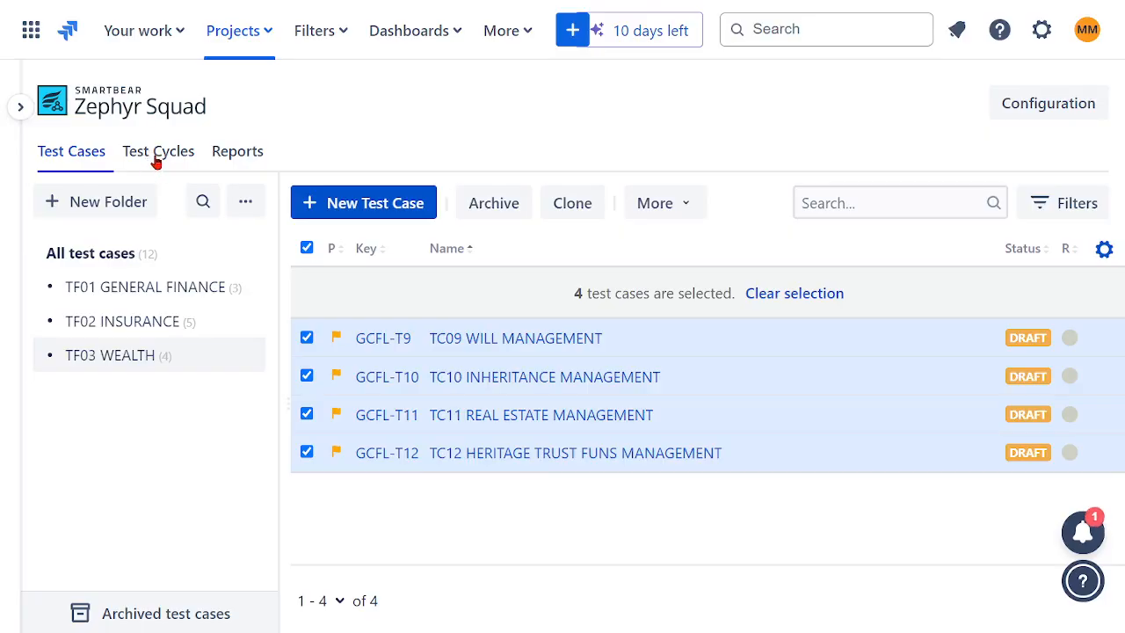
- Return to the test cycles and open the test case list of FINAL TEST CYCLE for editing
{"action": "left_click", "coordinate": [155, 160]}
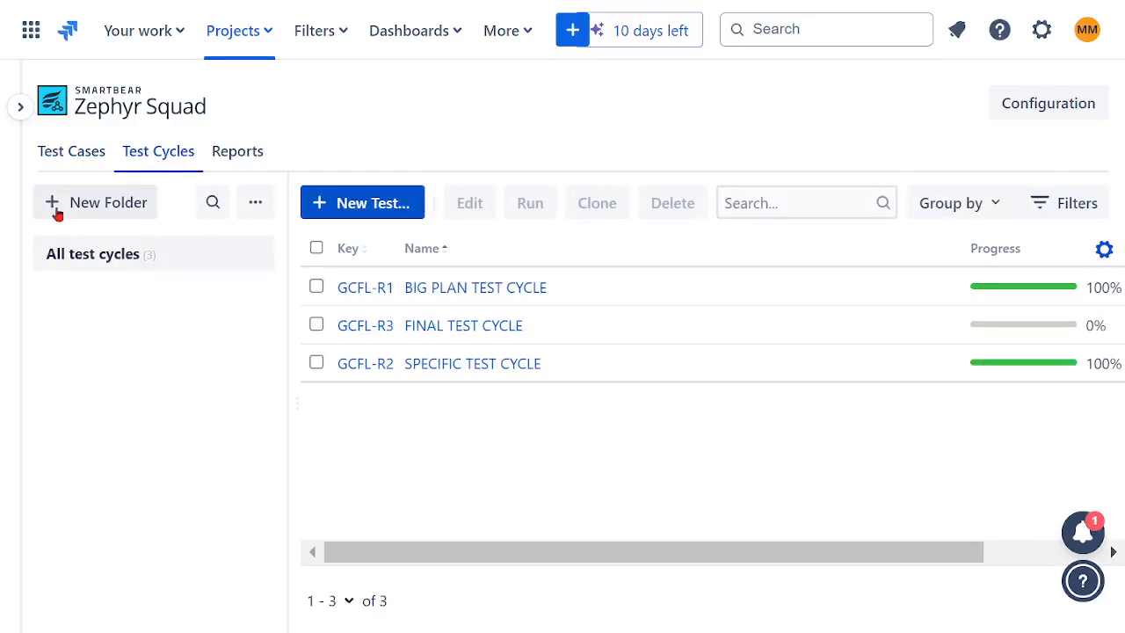
{"action": "left_click", "coordinate": [254, 207]}
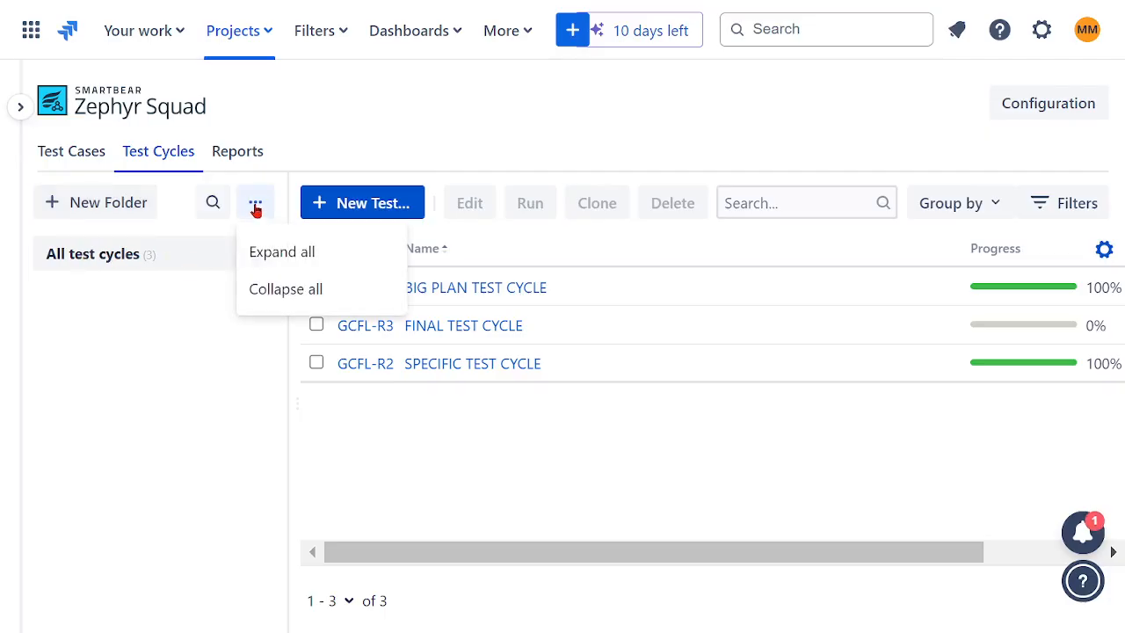
{"action": "left_click", "coordinate": [332, 387]}
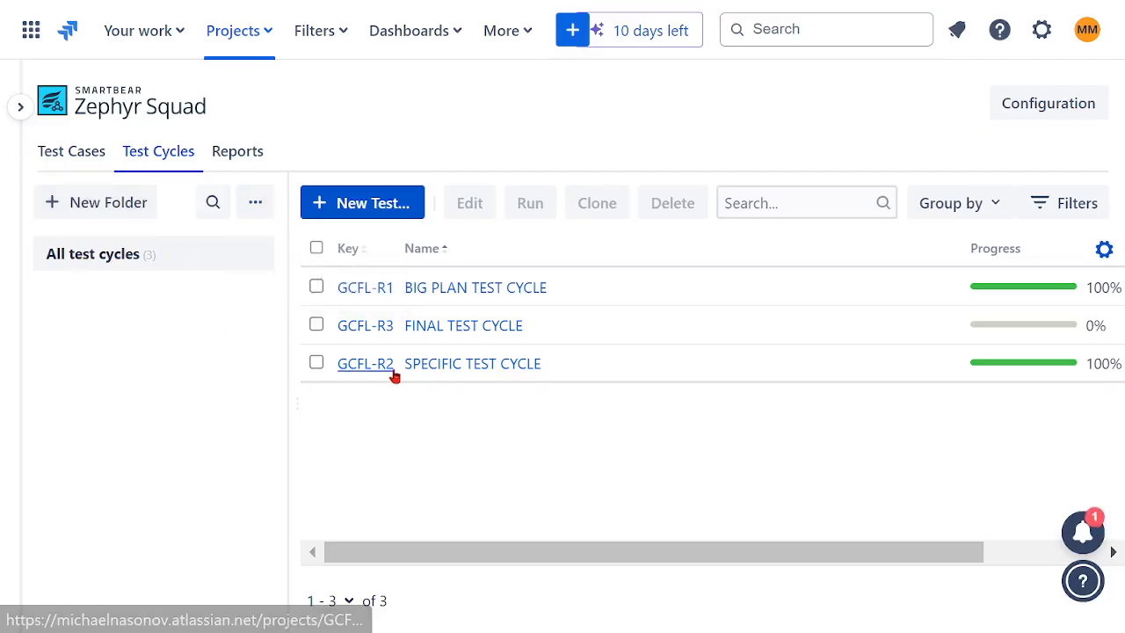
{"action": "left_click", "coordinate": [427, 368]}
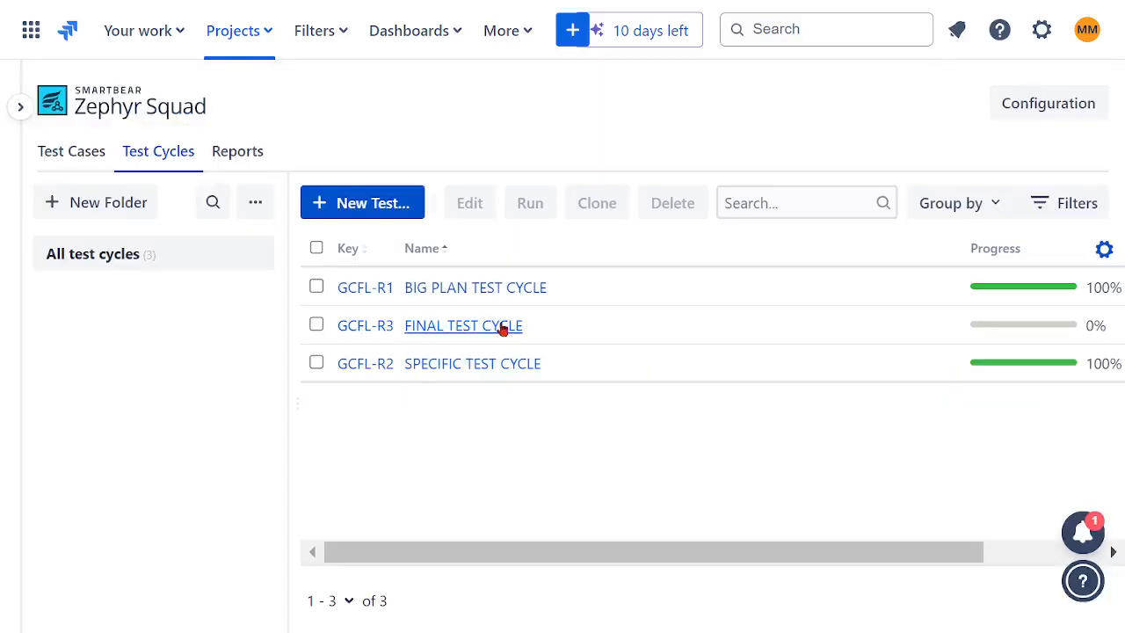
{"action": "left_click", "coordinate": [316, 325]}
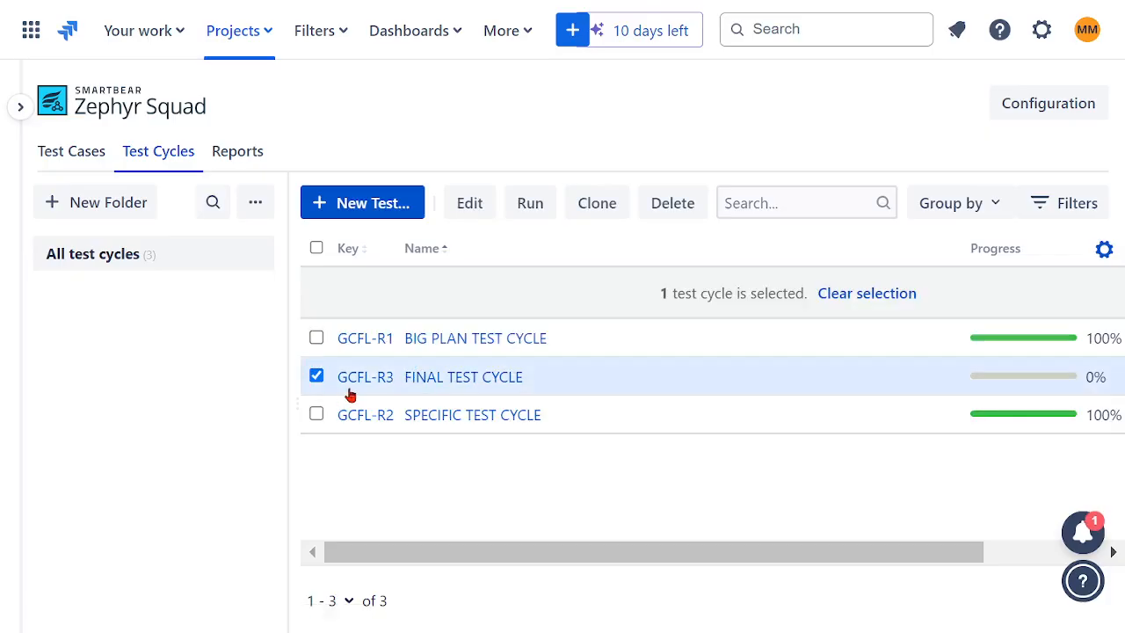
{"action": "left_click", "coordinate": [466, 204]}
{"action": "left_click", "coordinate": [139, 172]}
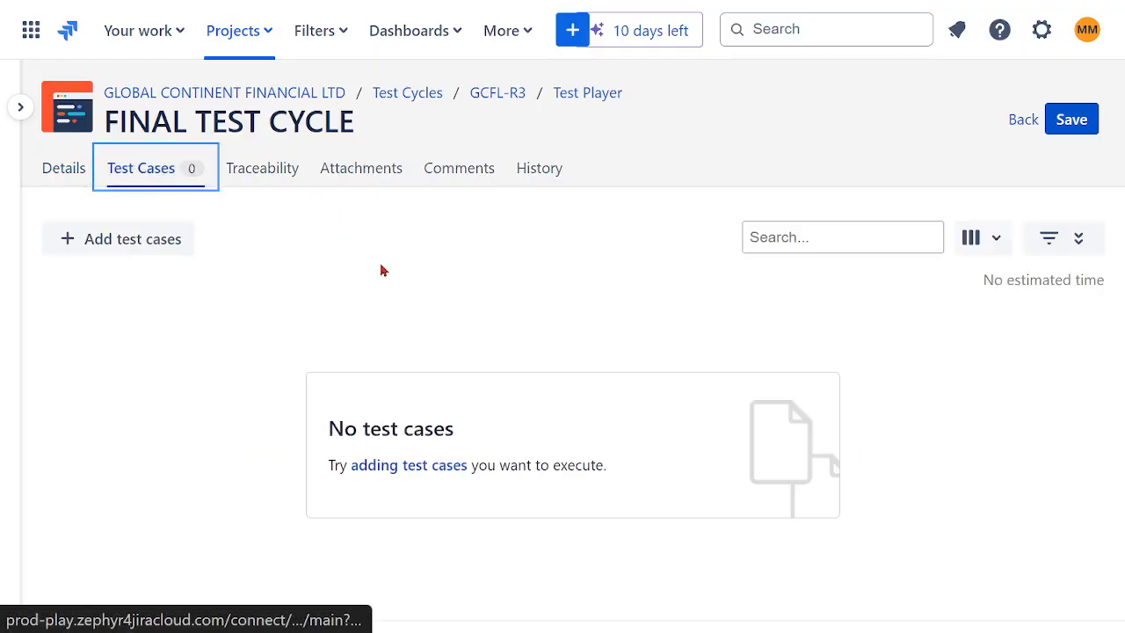
- Add all four existing test cases from the TF03 WEALTH folder to FINAL TEST CYCLE
{"action": "left_click", "coordinate": [160, 257]}
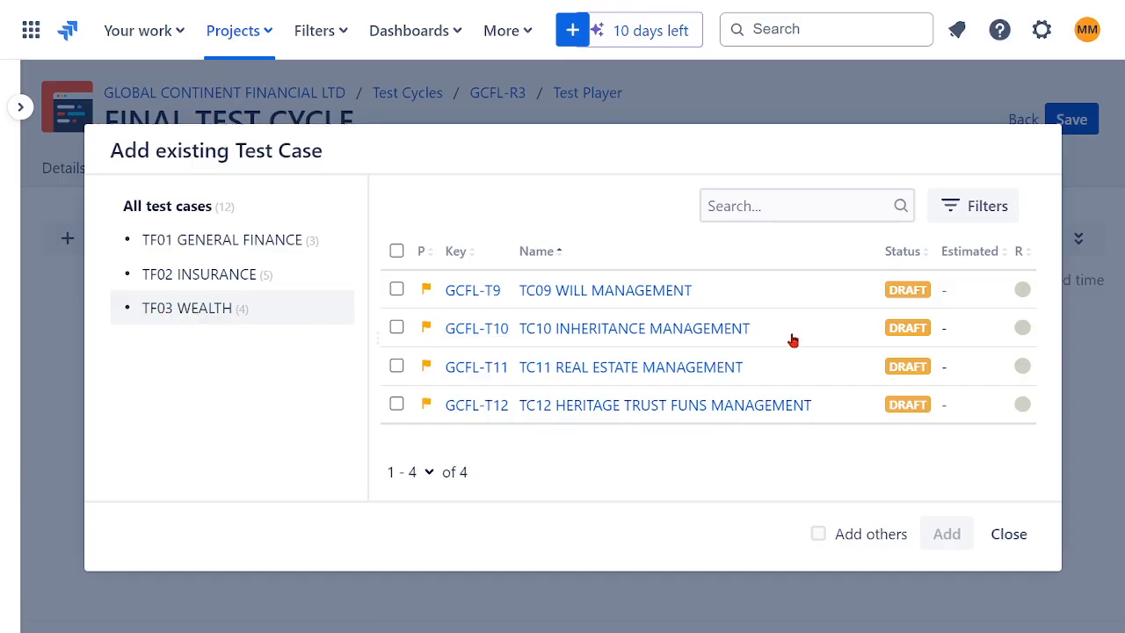
{"action": "left_click", "coordinate": [396, 251]}
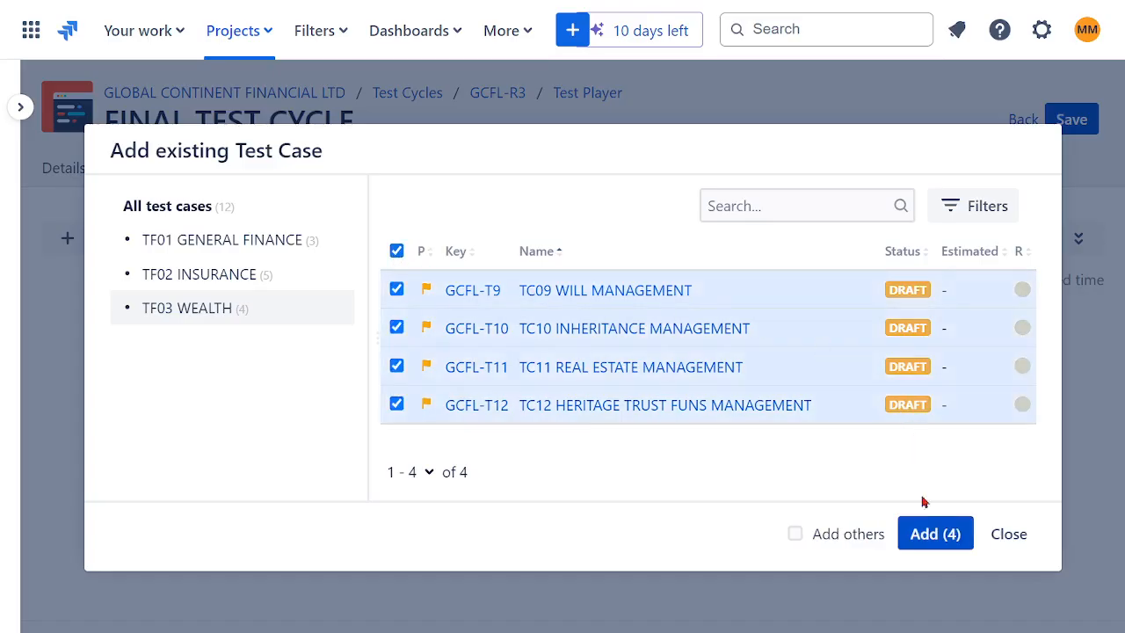
{"action": "left_click", "coordinate": [923, 532]}
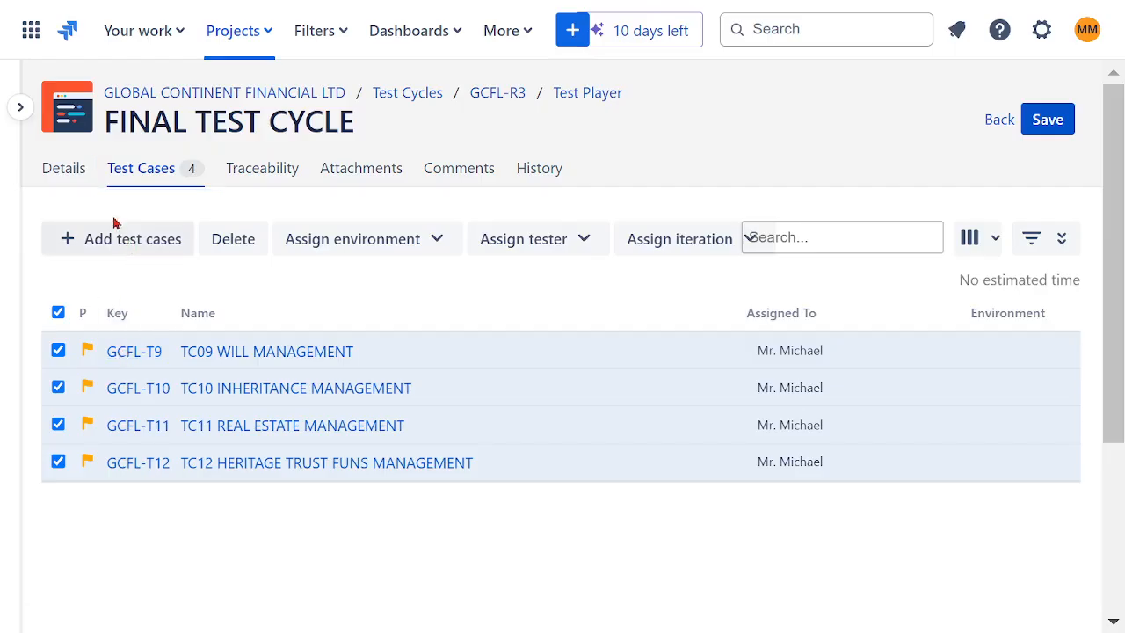
- Check the details and traceability of FINAL TEST CYCLE and save the cycle with its added test cases
{"action": "left_click", "coordinate": [64, 172]}
{"action": "left_click", "coordinate": [145, 177]}
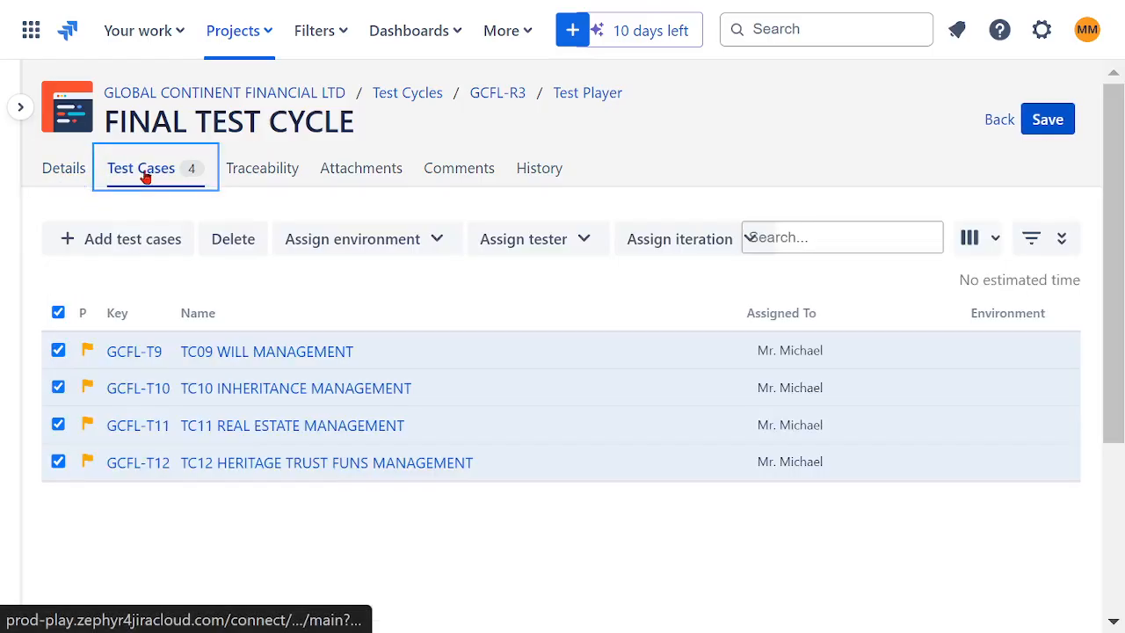
{"action": "left_click", "coordinate": [245, 176]}
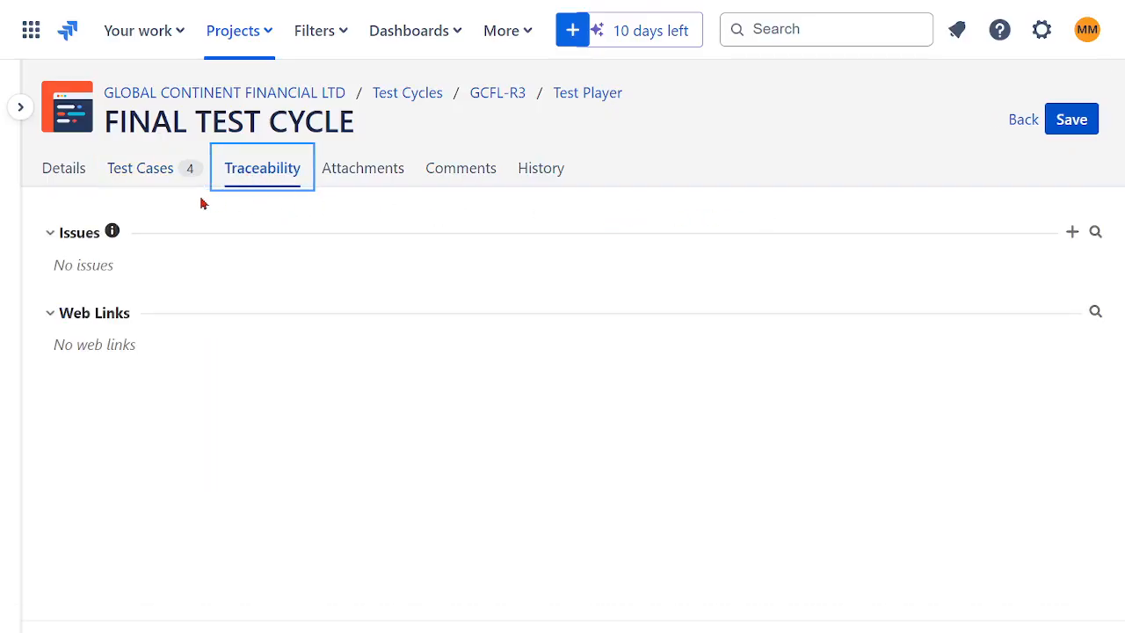
{"action": "left_click", "coordinate": [139, 170]}
{"action": "left_click", "coordinate": [1050, 121]}
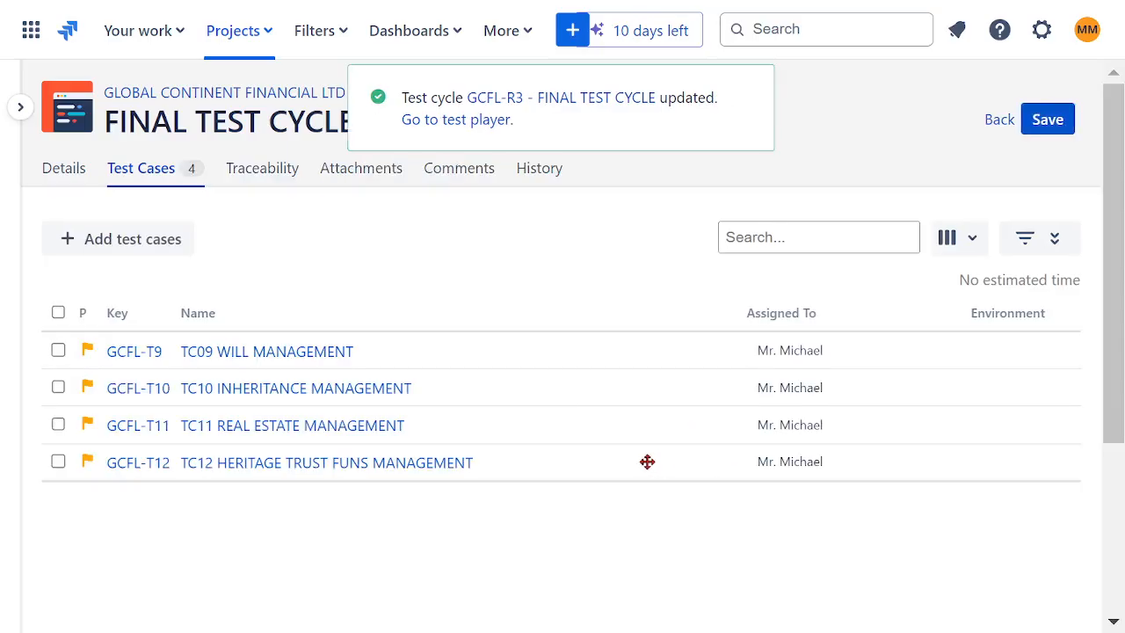
- Open the test player for FINAL TEST CYCLE and set TC09 WILL MANAGEMENT to In Progress
{"action": "left_click", "coordinate": [58, 313]}
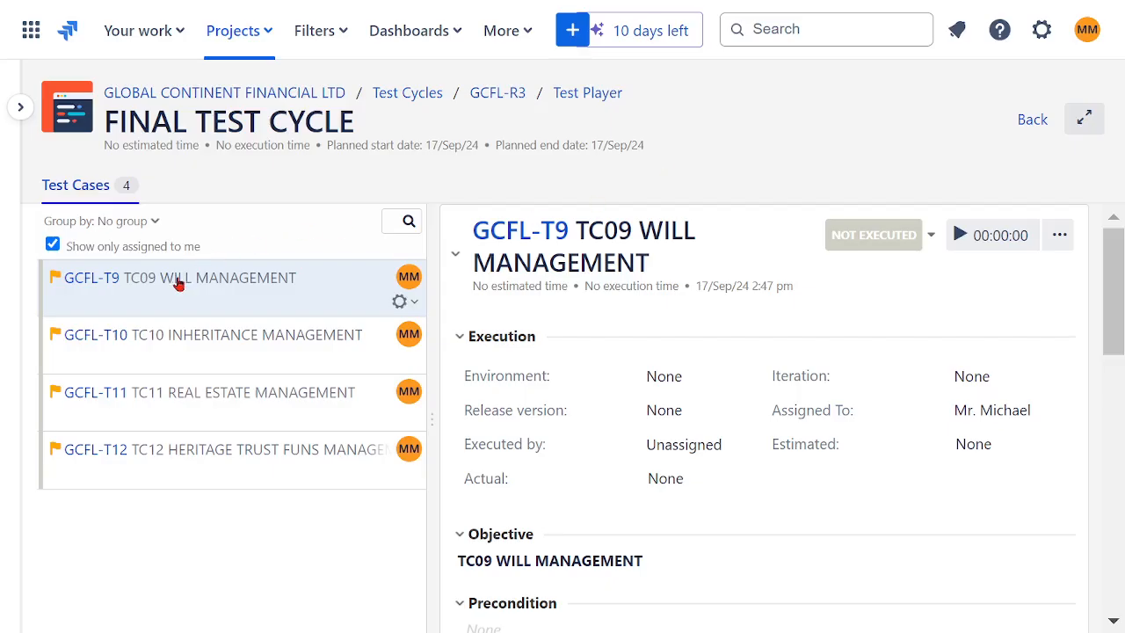
{"action": "left_click", "coordinate": [929, 239]}
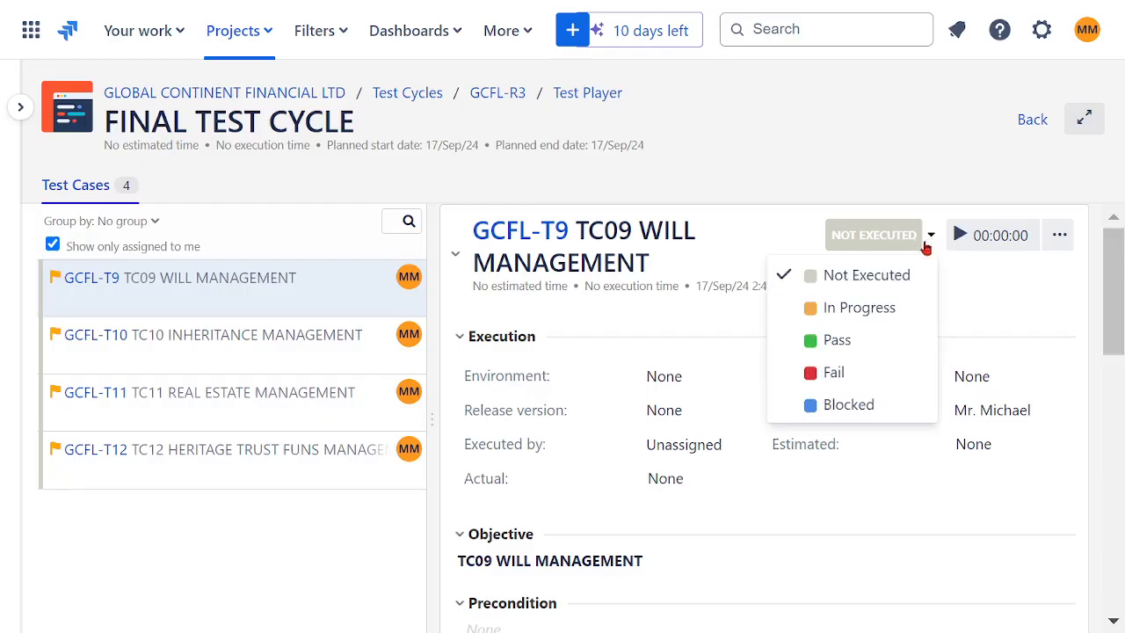
{"action": "left_click", "coordinate": [845, 308]}
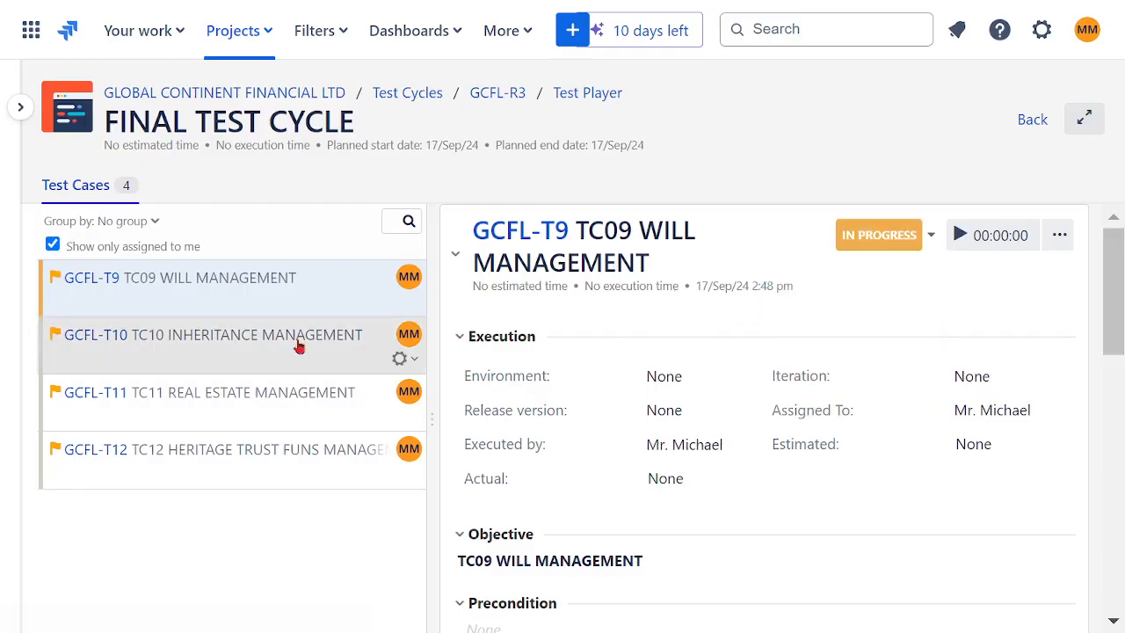
- Set TC10 INHERITANCE MANAGEMENT and TC11 REAL ESTATE MANAGEMENT to In Progress and try the same status for TC12 HERITAGE TRUST FUNS MANAGEMENT
{"action": "left_click", "coordinate": [217, 338]}
{"action": "left_click", "coordinate": [932, 243]}
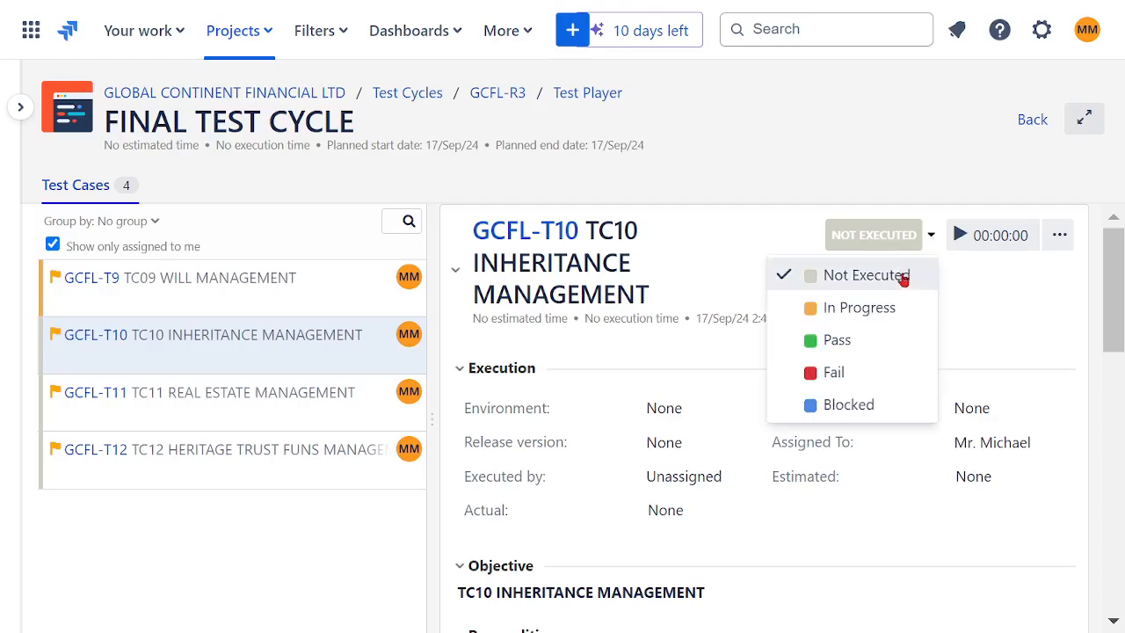
{"action": "left_click", "coordinate": [879, 307]}
{"action": "left_click", "coordinate": [278, 393]}
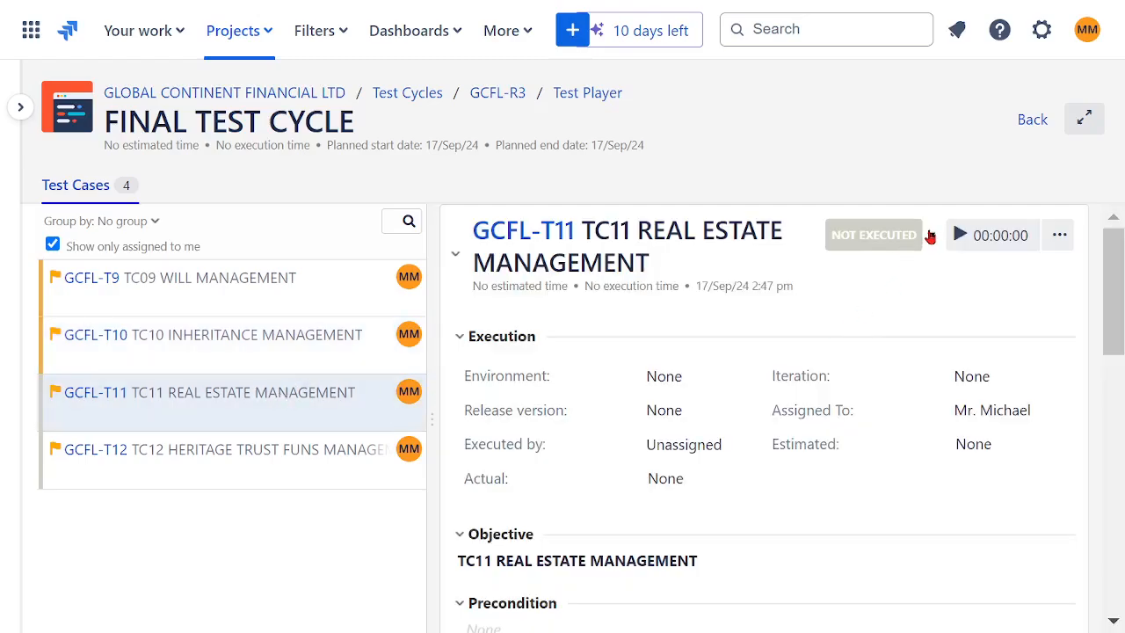
{"action": "left_click", "coordinate": [930, 235]}
{"action": "left_click", "coordinate": [850, 304]}
{"action": "left_click", "coordinate": [299, 468]}
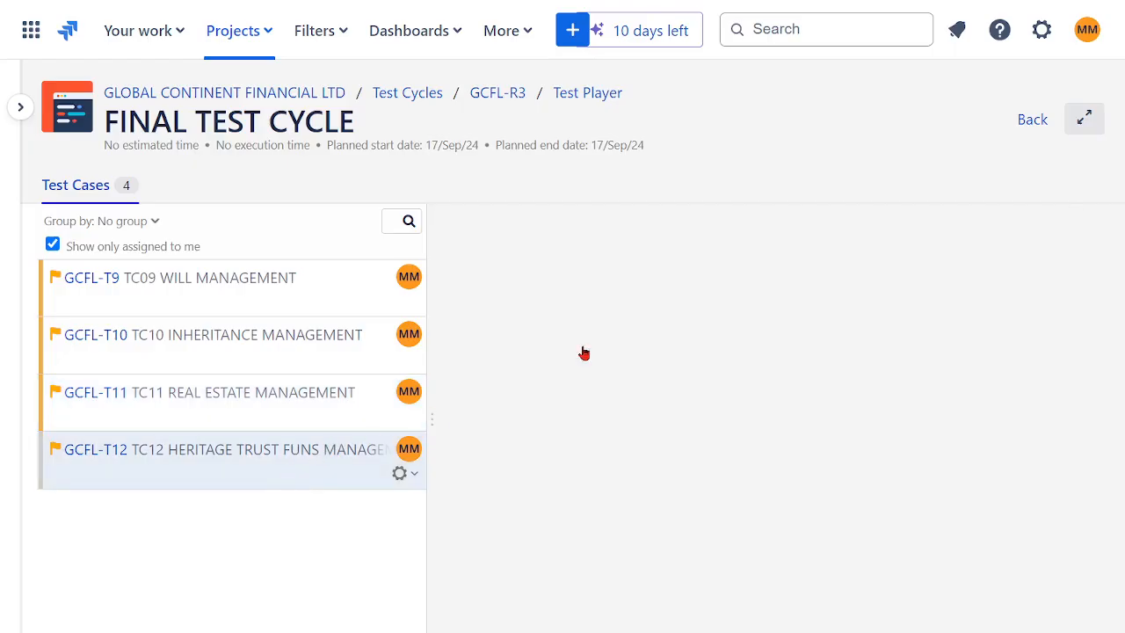
{"action": "left_click", "coordinate": [930, 236]}
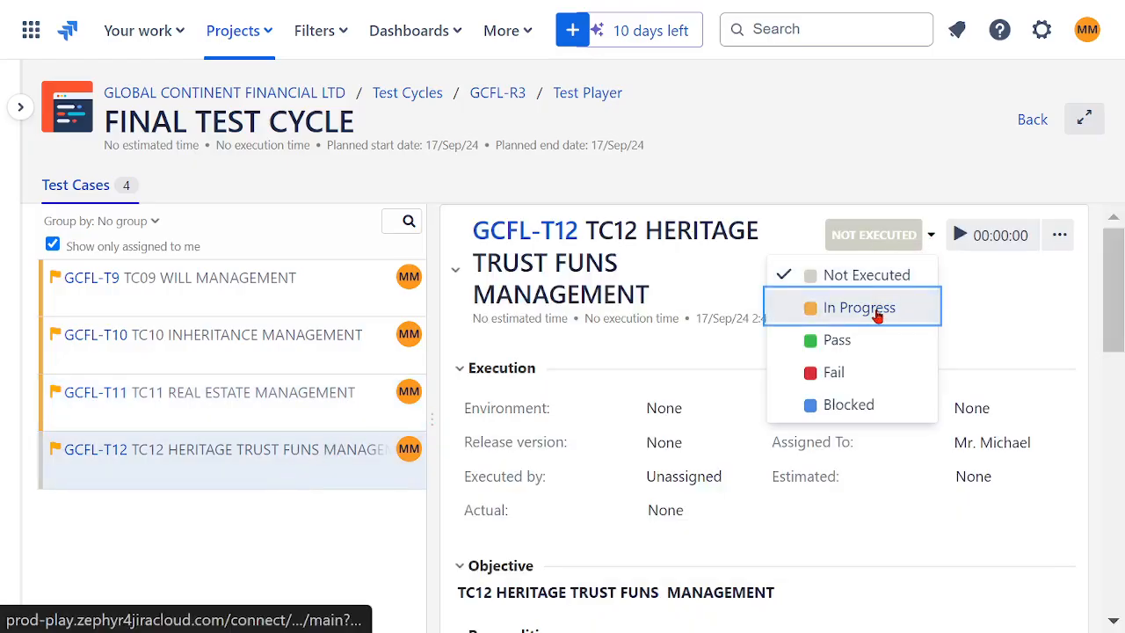
- Set the execution status of TC09 WILL MANAGEMENT to Pass
{"action": "left_click", "coordinate": [272, 281]}
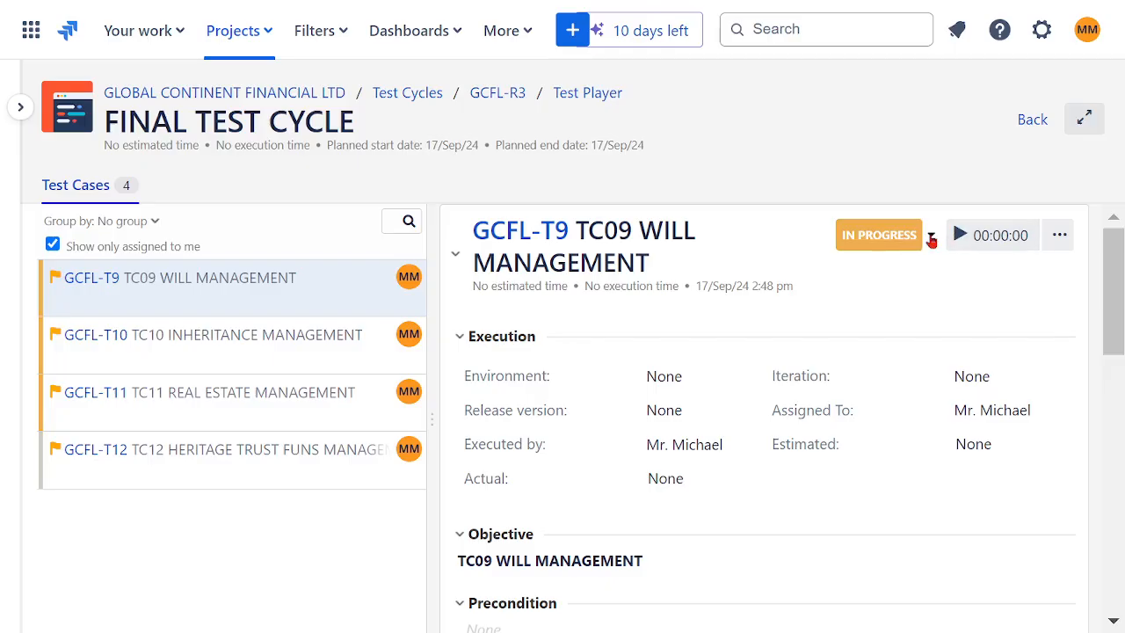
{"action": "left_click", "coordinate": [930, 235]}
{"action": "left_click", "coordinate": [800, 339]}
- Try to mark TC10 INHERITANCE MANAGEMENT as Blocked, and set TC11 REAL ESTATE MANAGEMENT to Fail
{"action": "left_click", "coordinate": [261, 345]}
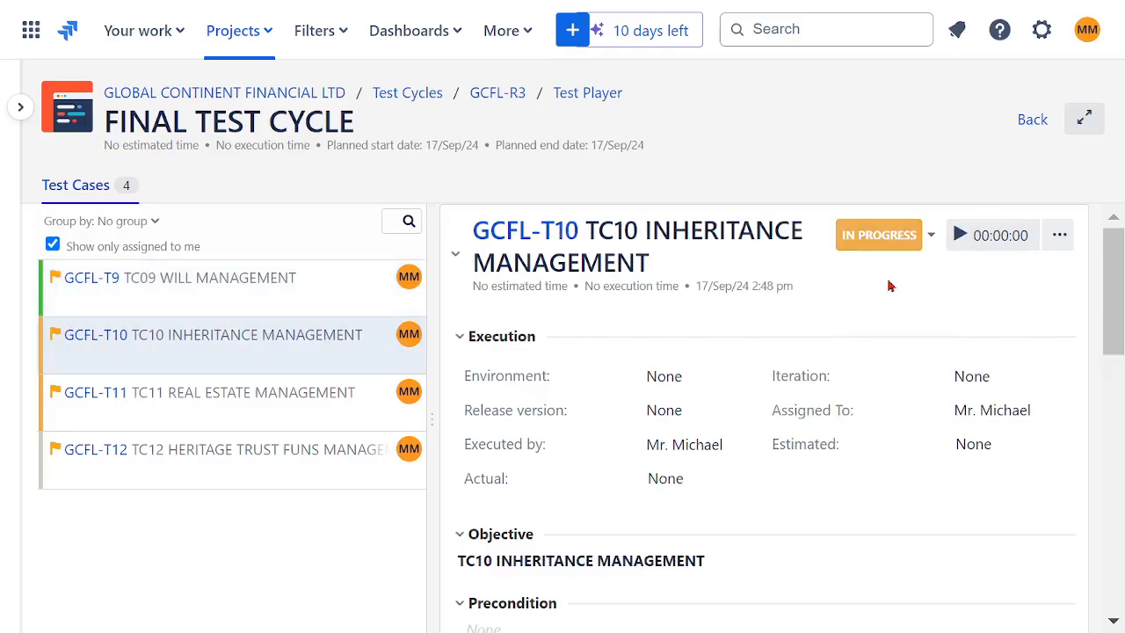
{"action": "left_click", "coordinate": [931, 237]}
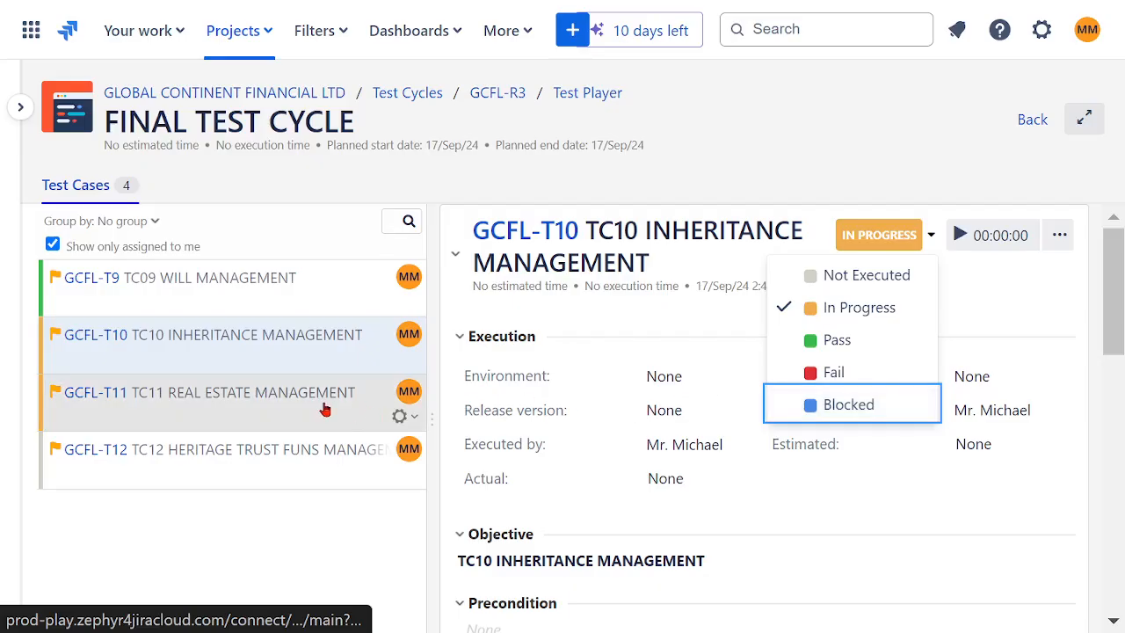
{"action": "left_click", "coordinate": [323, 406]}
{"action": "left_click", "coordinate": [931, 235]}
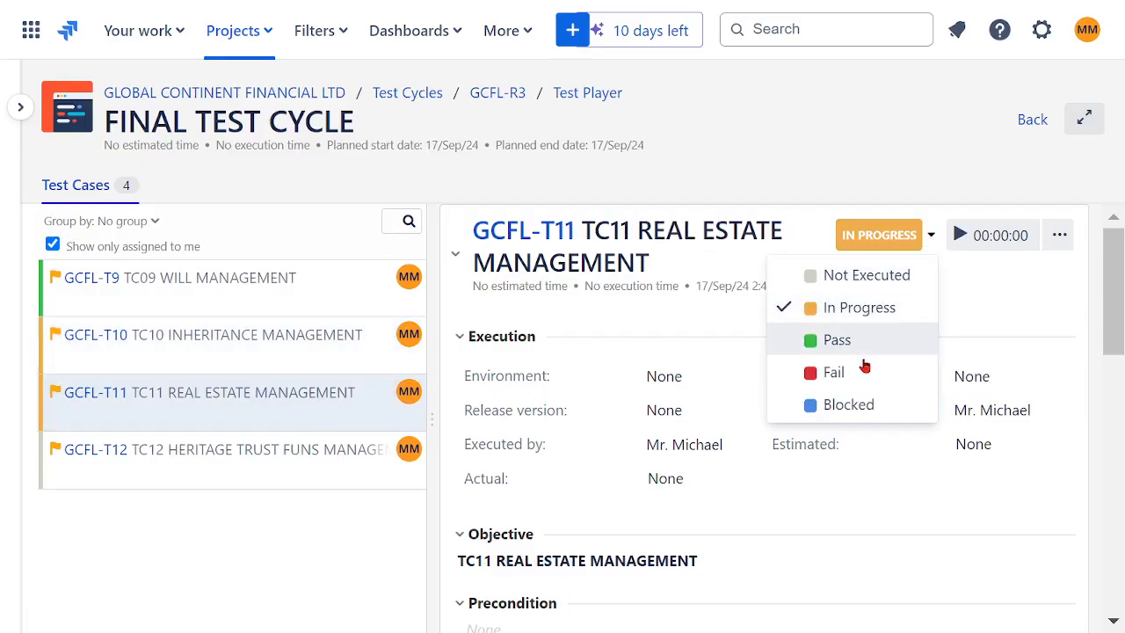
{"action": "left_click", "coordinate": [833, 373]}
- Choose Not Executed as the status of TC12 HERITAGE TRUST FUNS MANAGEMENT
{"action": "left_click", "coordinate": [407, 469]}
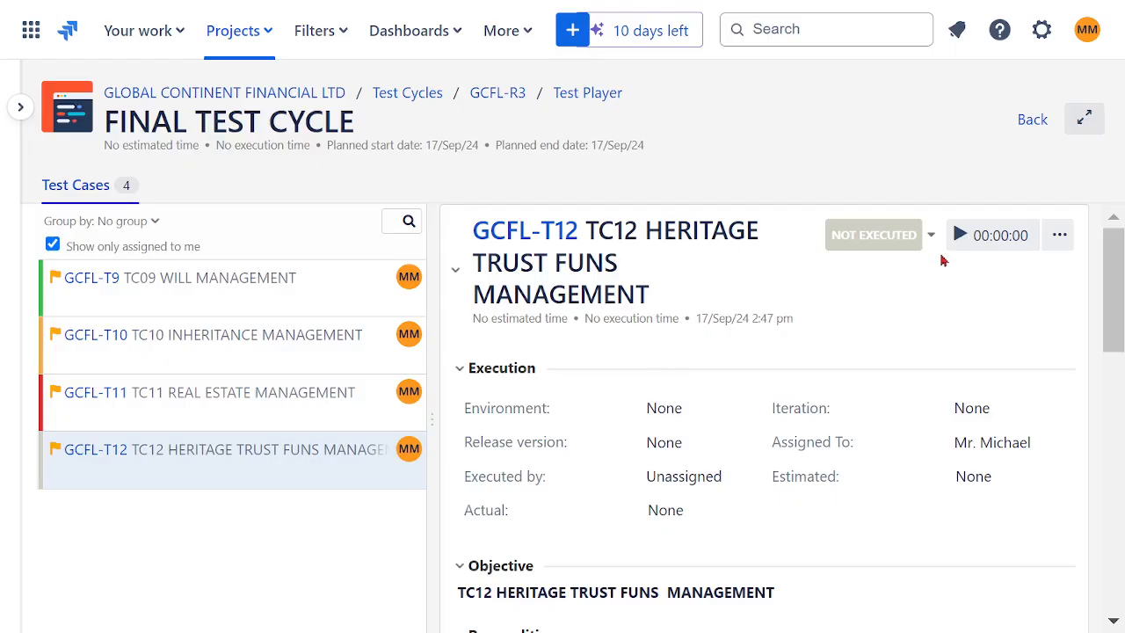
{"action": "left_click", "coordinate": [930, 237]}
{"action": "left_click", "coordinate": [872, 274]}
- Review TC09 WILL MANAGEMENT and set TC10 INHERITANCE MANAGEMENT to Blocked
{"action": "left_click", "coordinate": [245, 348]}
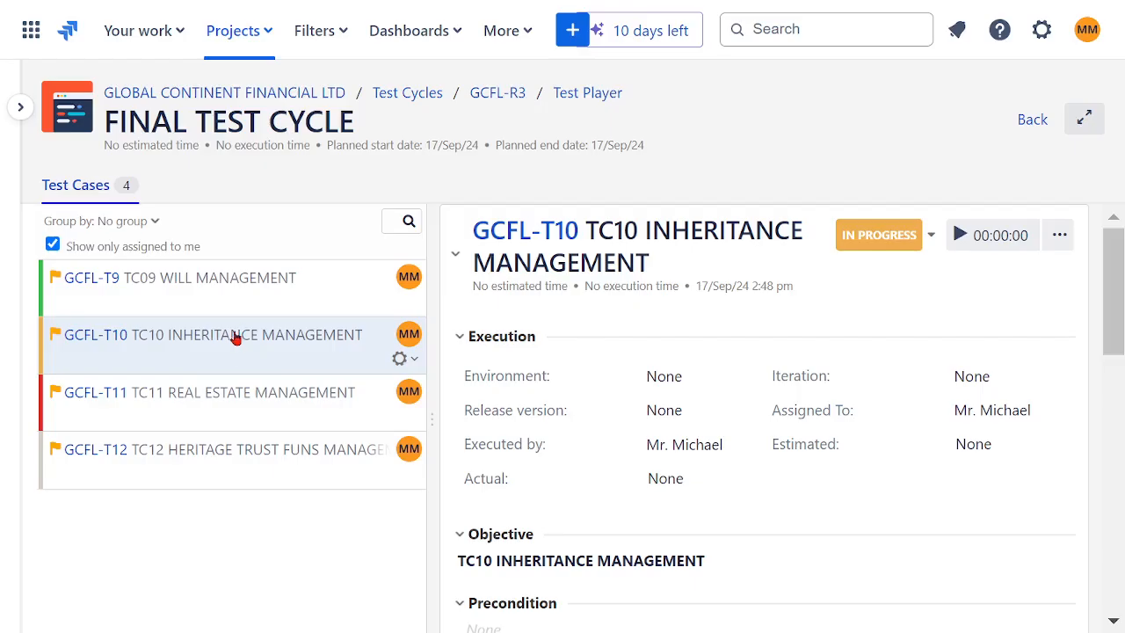
{"action": "left_click", "coordinate": [238, 293]}
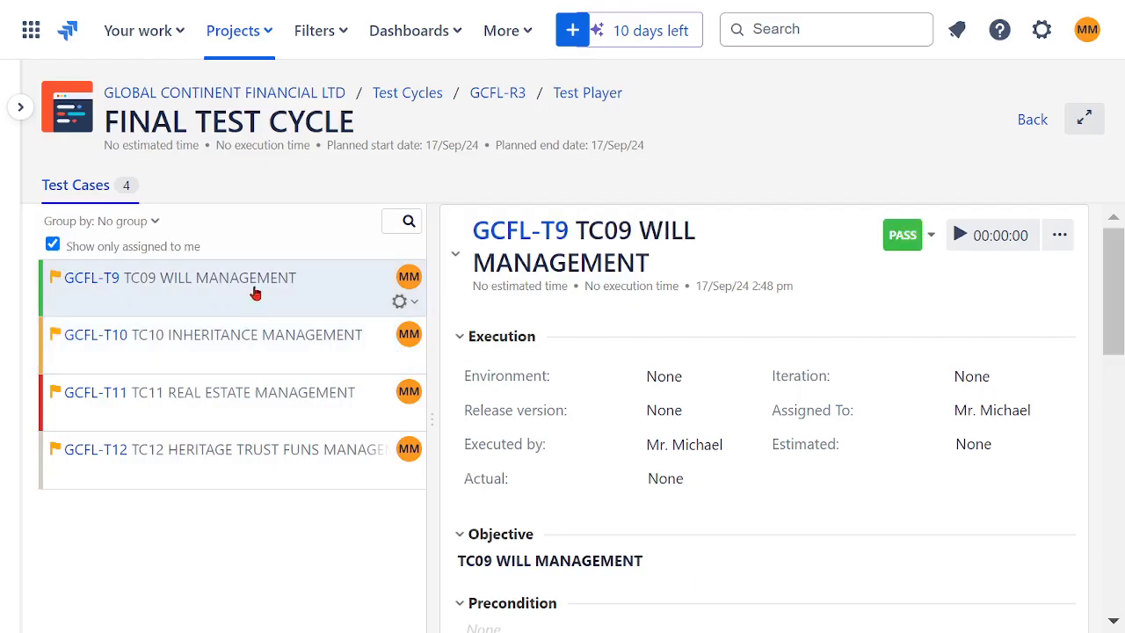
{"action": "left_click", "coordinate": [250, 341]}
{"action": "left_click", "coordinate": [932, 237]}
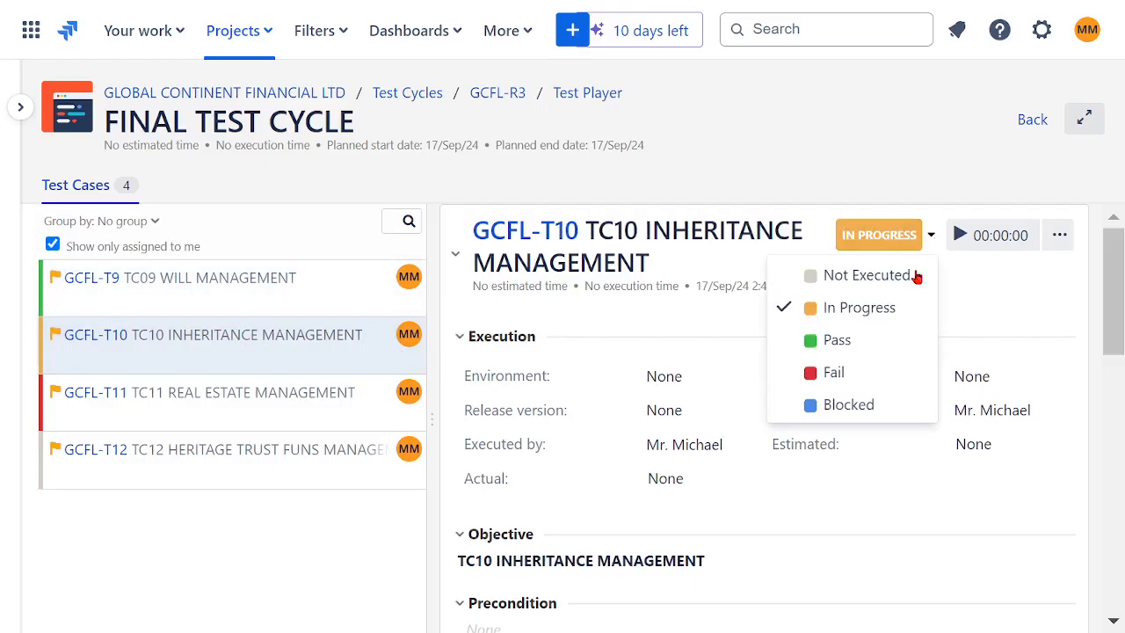
{"action": "left_click", "coordinate": [796, 405]}
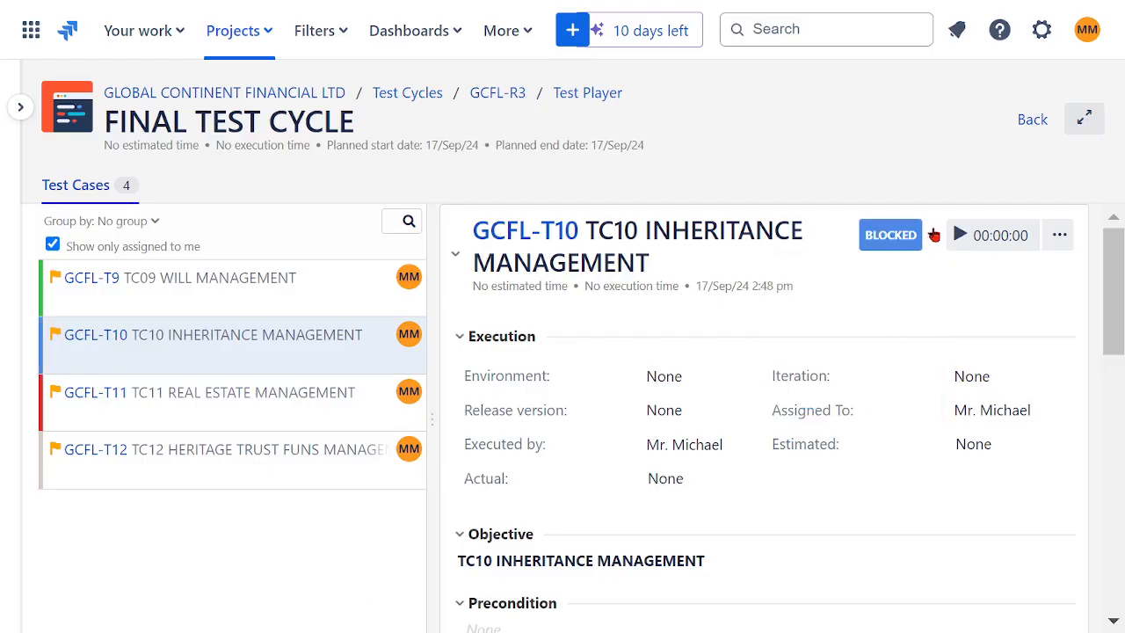
- Move TC10 INHERITANCE MANAGEMENT from Blocked through In Progress to Pass
{"action": "left_click", "coordinate": [933, 236]}
{"action": "left_click", "coordinate": [886, 309]}
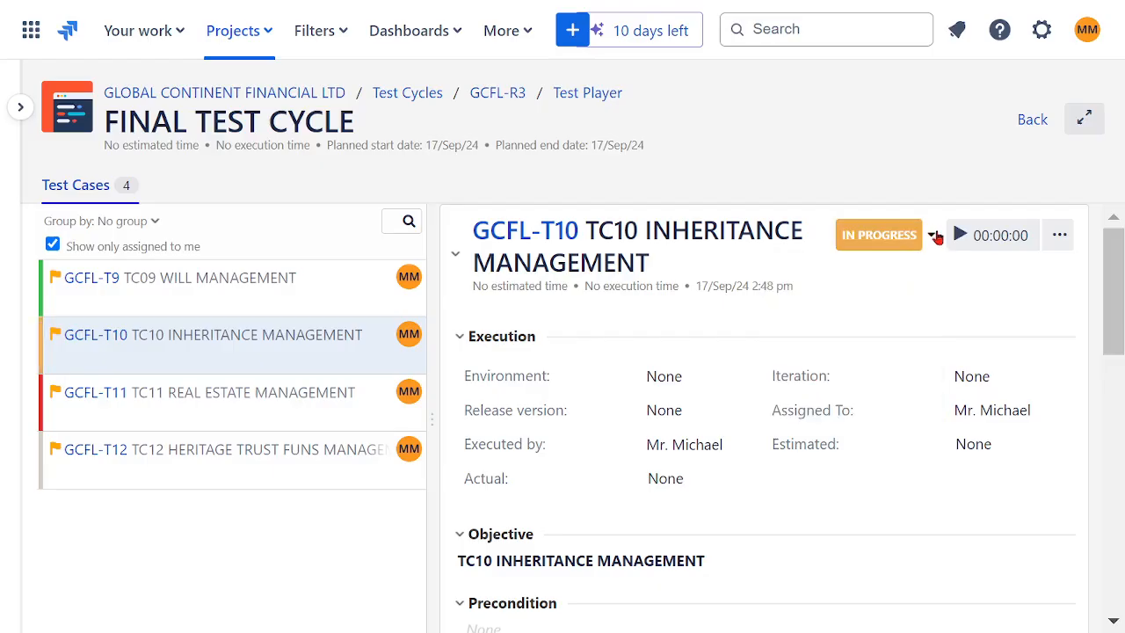
{"action": "left_click", "coordinate": [934, 236]}
{"action": "left_click", "coordinate": [813, 336]}
- Move the failed TC11 REAL ESTATE MANAGEMENT through In Progress to Pass
{"action": "left_click_drag", "start_coordinate": [131, 393], "coordinate": [296, 403]}
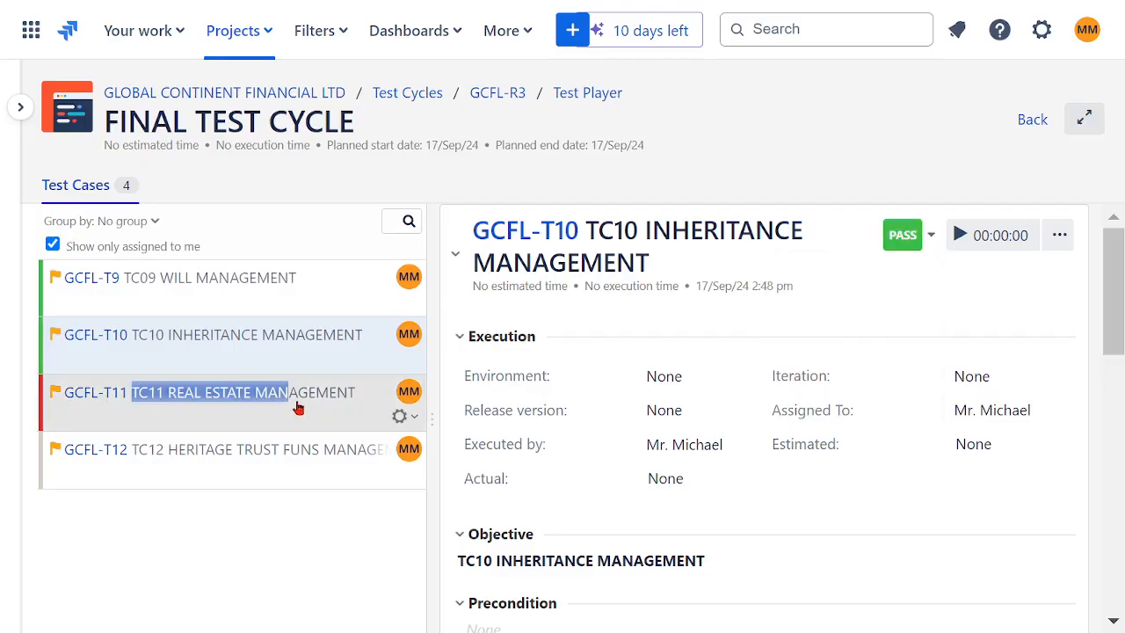
{"action": "left_click", "coordinate": [933, 238]}
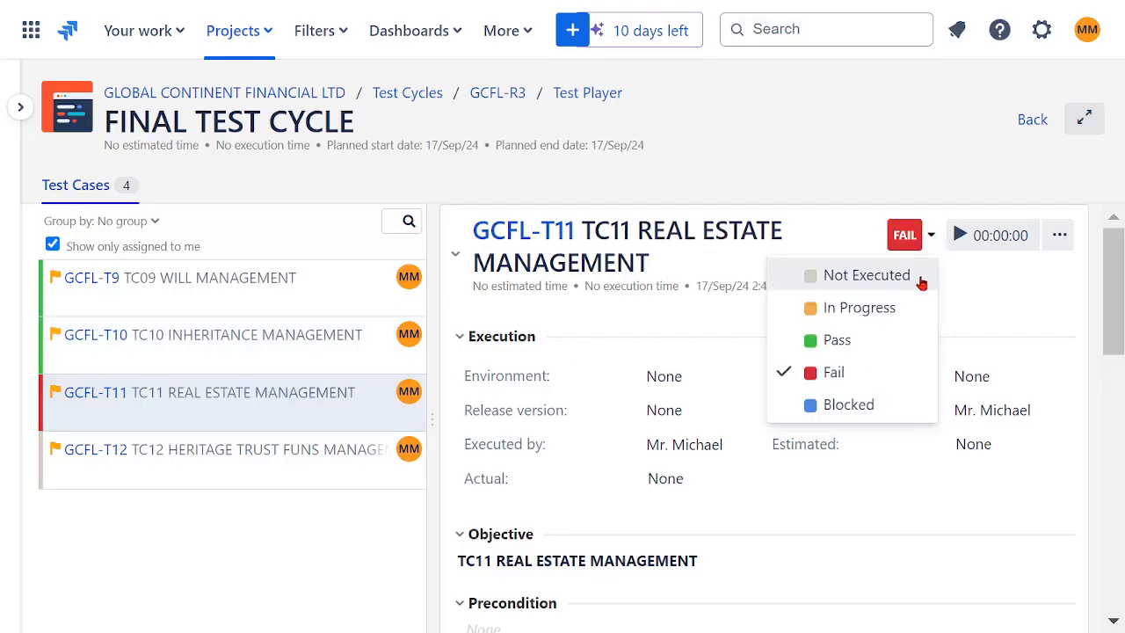
{"action": "left_click", "coordinate": [860, 309]}
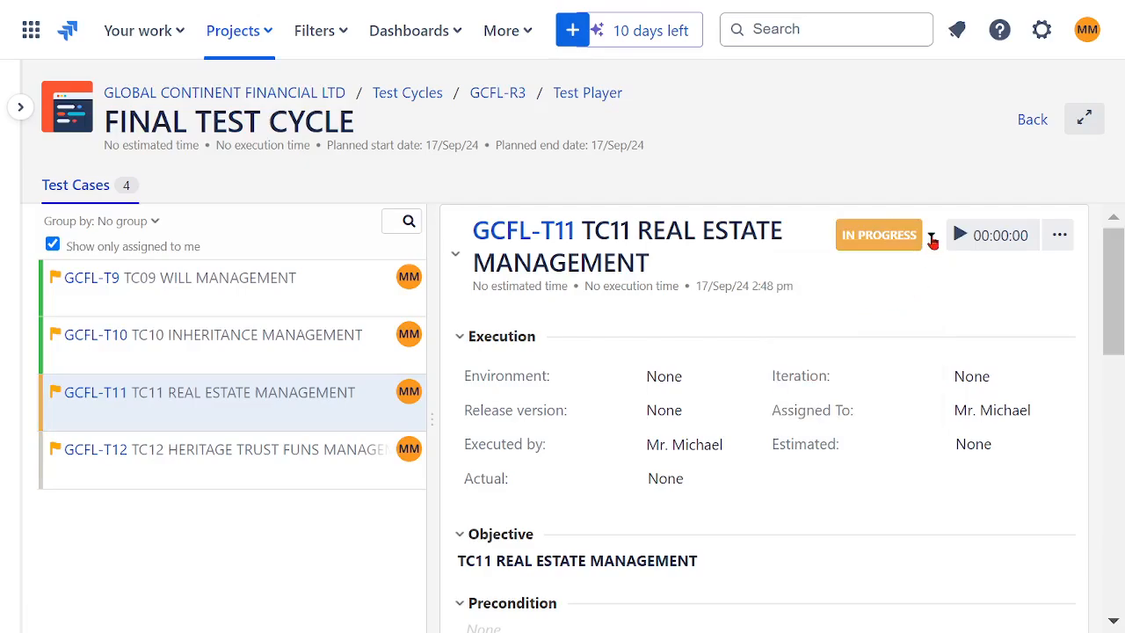
{"action": "left_click", "coordinate": [932, 238]}
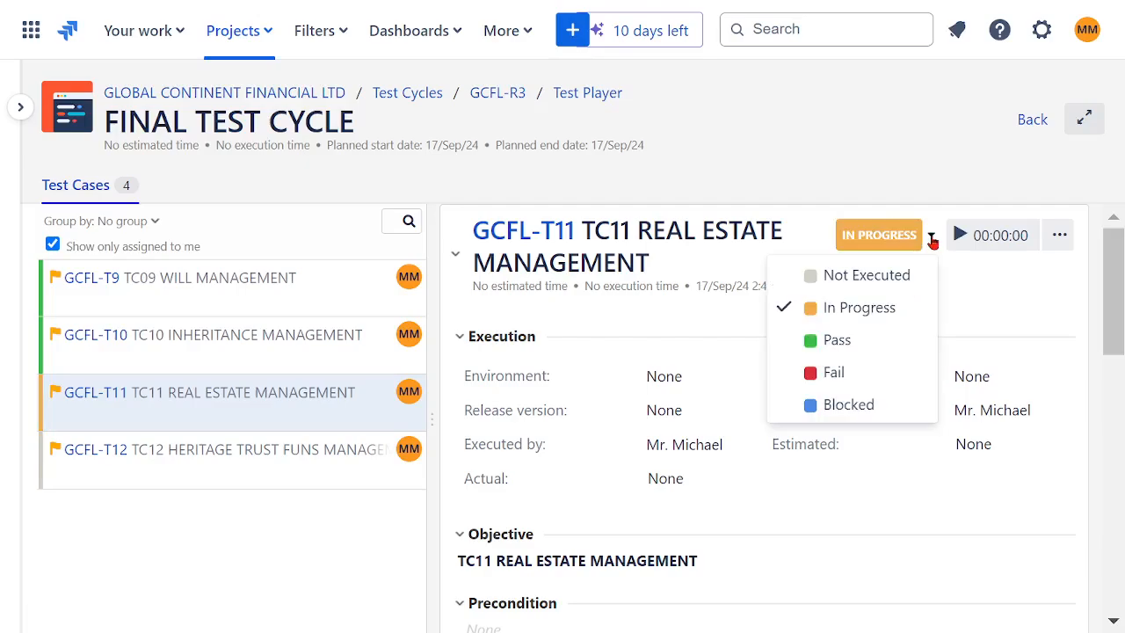
{"action": "left_click", "coordinate": [854, 339]}
- Set the execution status of TC12 HERITAGE TRUST FUNS MANAGEMENT to In Progress
{"action": "left_click", "coordinate": [256, 462]}
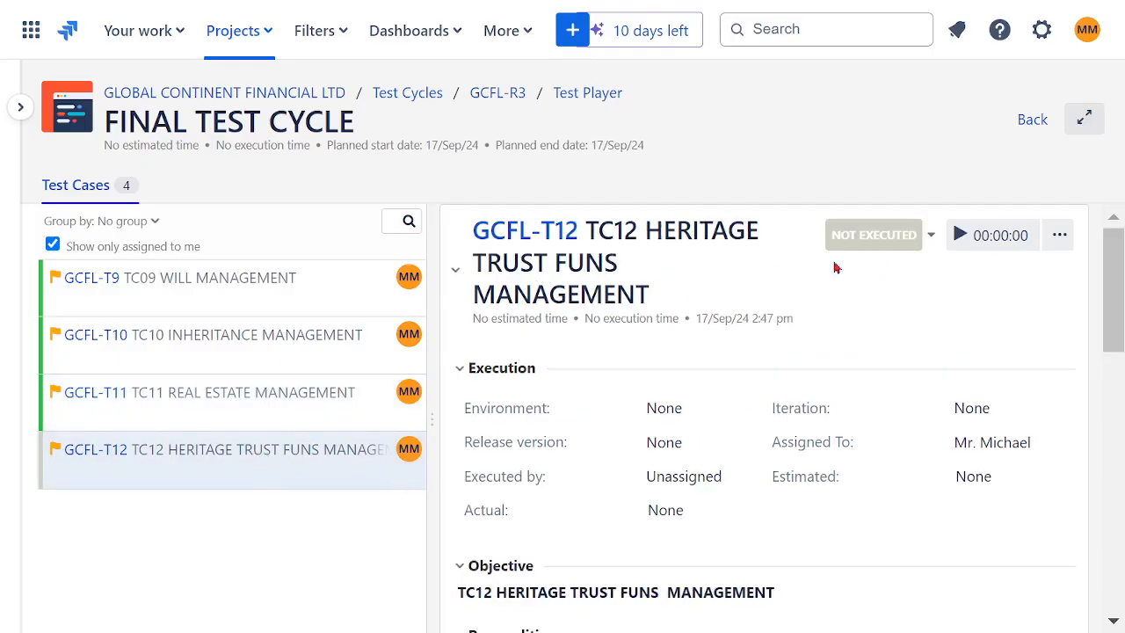
{"action": "left_click", "coordinate": [932, 237]}
{"action": "left_click", "coordinate": [857, 307]}
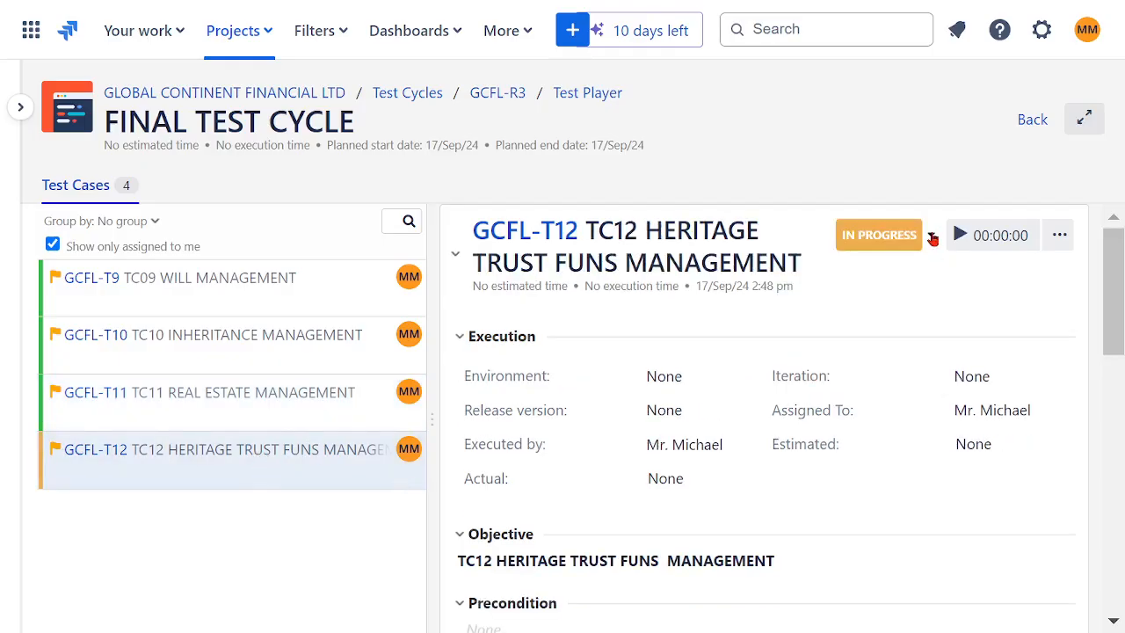
- Set the execution status of TC12 HERITAGE TRUST FUNS MANAGEMENT to Pass
{"action": "left_click", "coordinate": [931, 237]}
{"action": "left_click", "coordinate": [835, 340]}
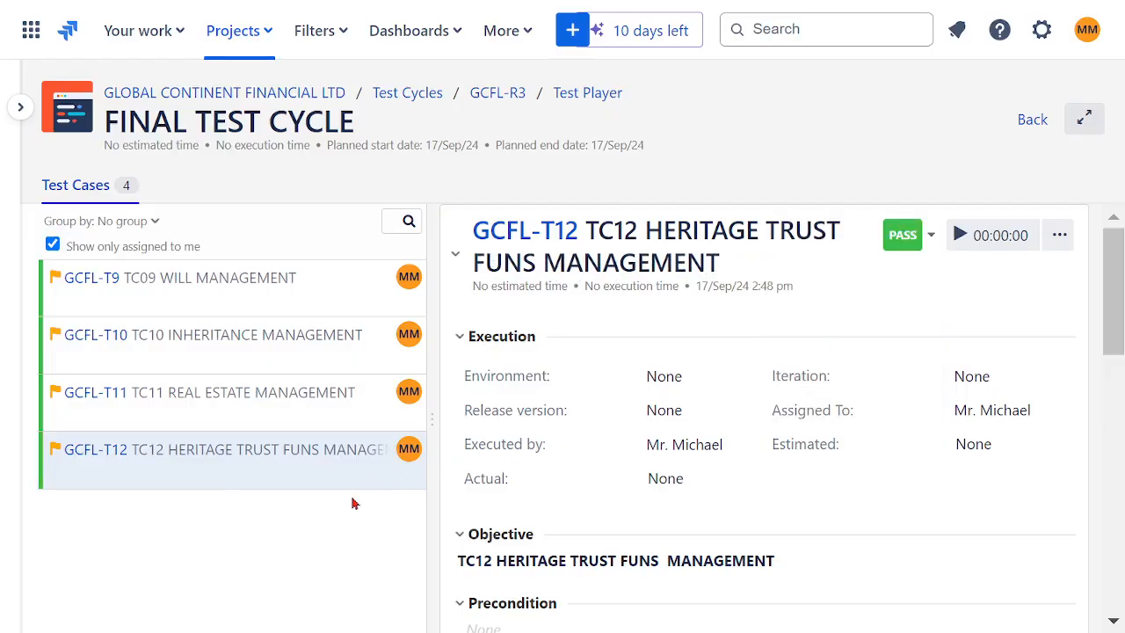
- Review the executed test cases TC09 to TC12 in FINAL TEST CYCLE and return to the list of test cycles
{"action": "left_click", "coordinate": [253, 314]}
{"action": "left_click", "coordinate": [270, 344]}
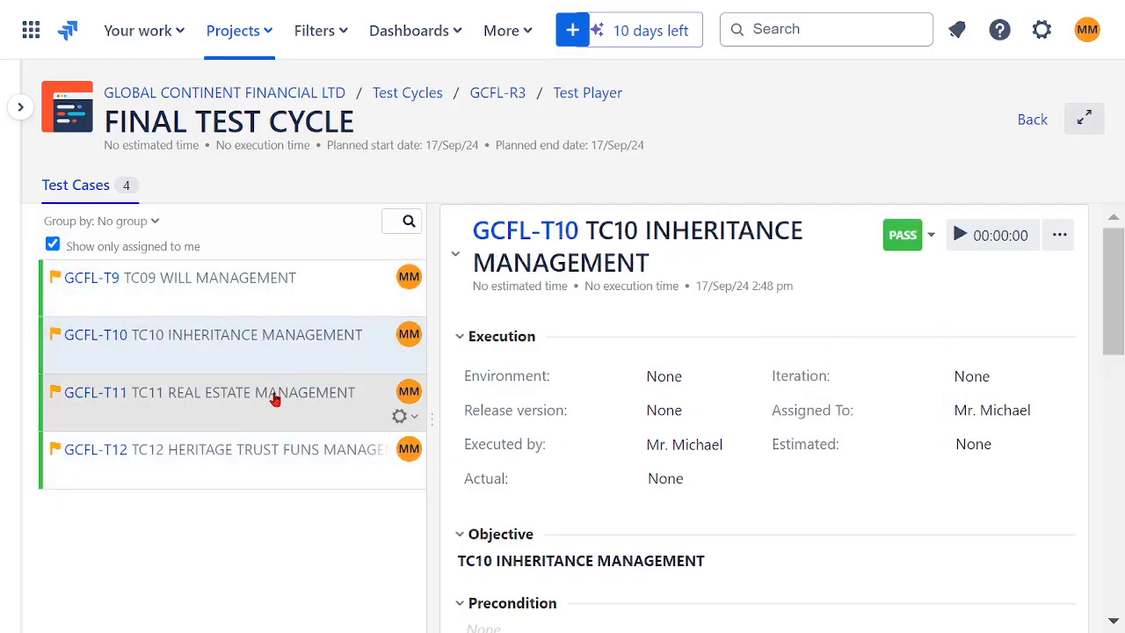
{"action": "left_click", "coordinate": [276, 395]}
{"action": "left_click", "coordinate": [272, 445]}
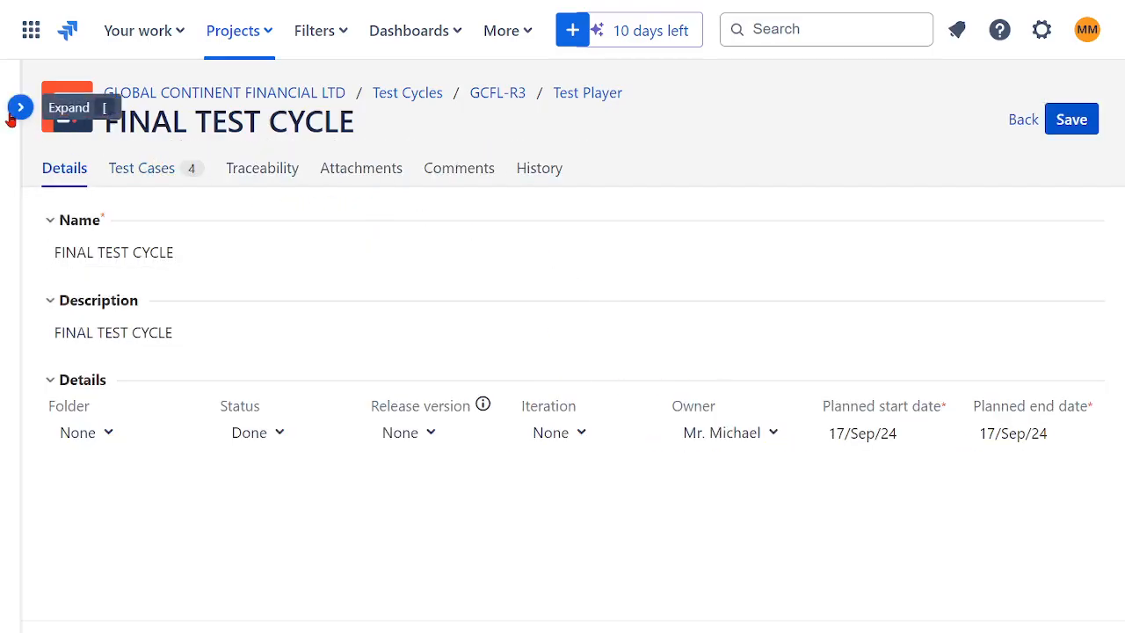
{"action": "left_click", "coordinate": [1022, 119]}
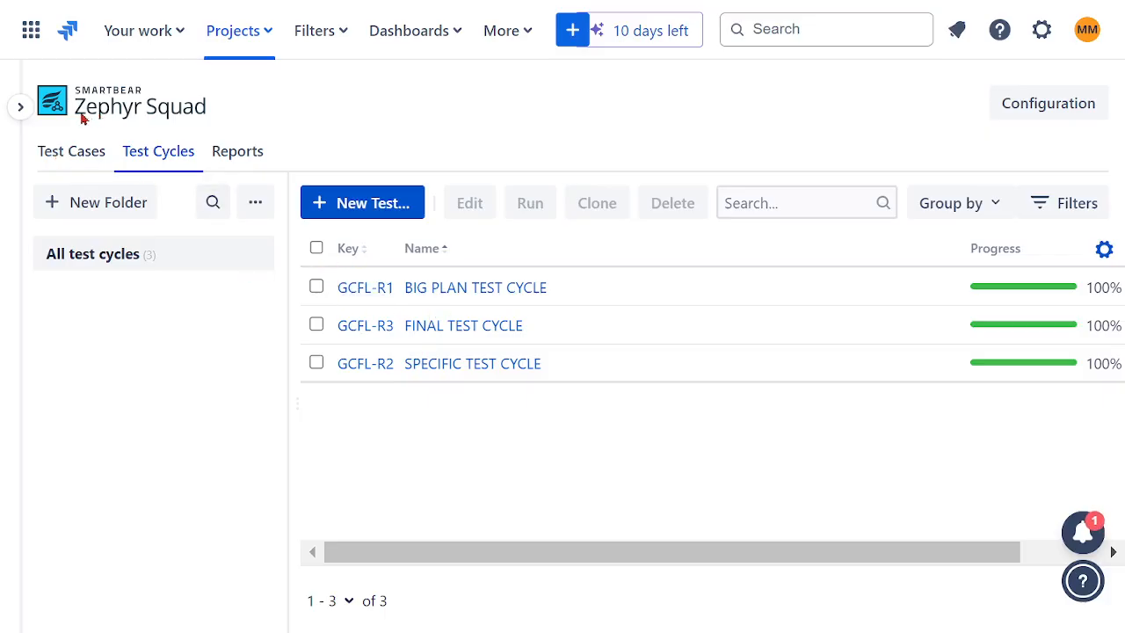
- Review the test cases in the TF01 GENERAL FINANCE, TF02 INSURANCE and TF03 WEALTH folders
{"action": "left_click", "coordinate": [78, 154]}
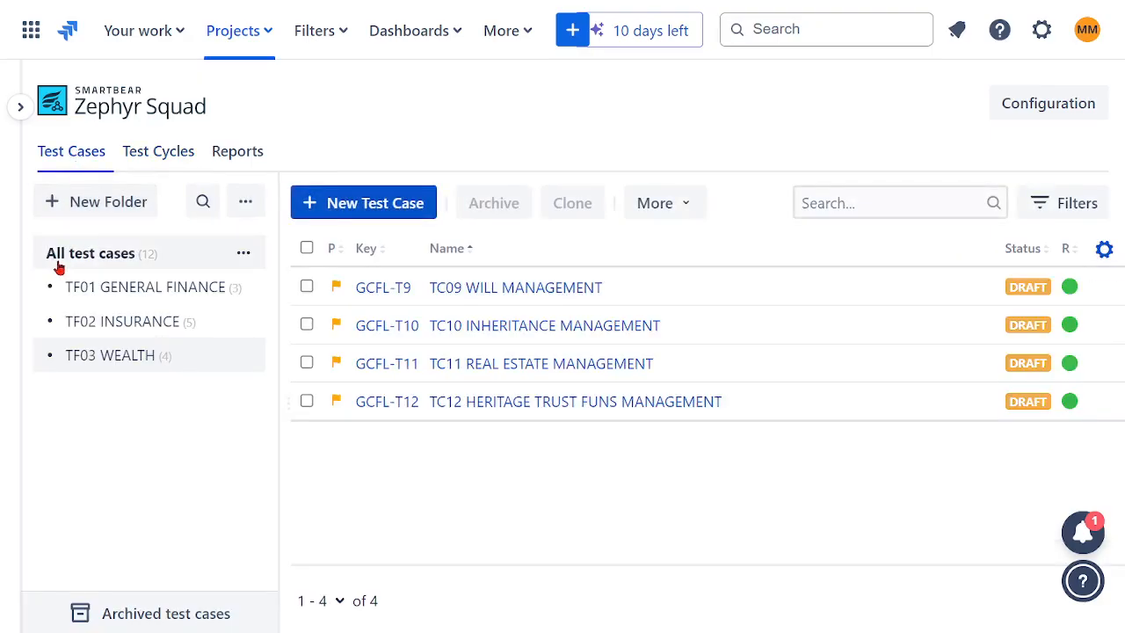
{"action": "left_click", "coordinate": [123, 290]}
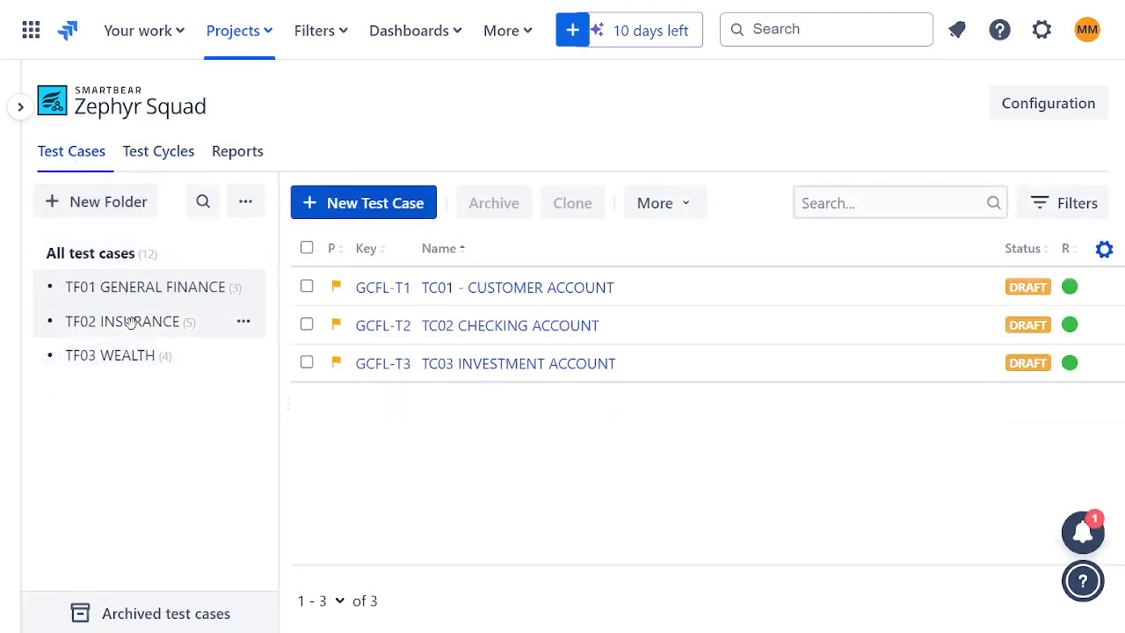
{"action": "left_click", "coordinate": [130, 321]}
{"action": "left_click", "coordinate": [120, 360]}
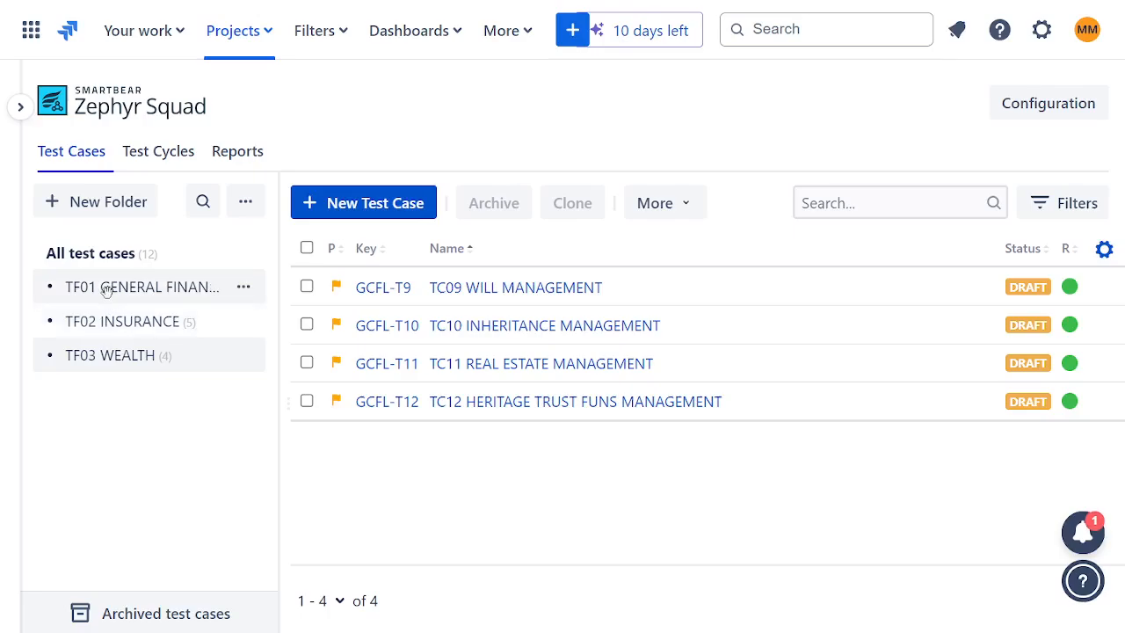
{"action": "left_click", "coordinate": [106, 289]}
{"action": "left_click", "coordinate": [110, 324]}
{"action": "left_click", "coordinate": [118, 355]}
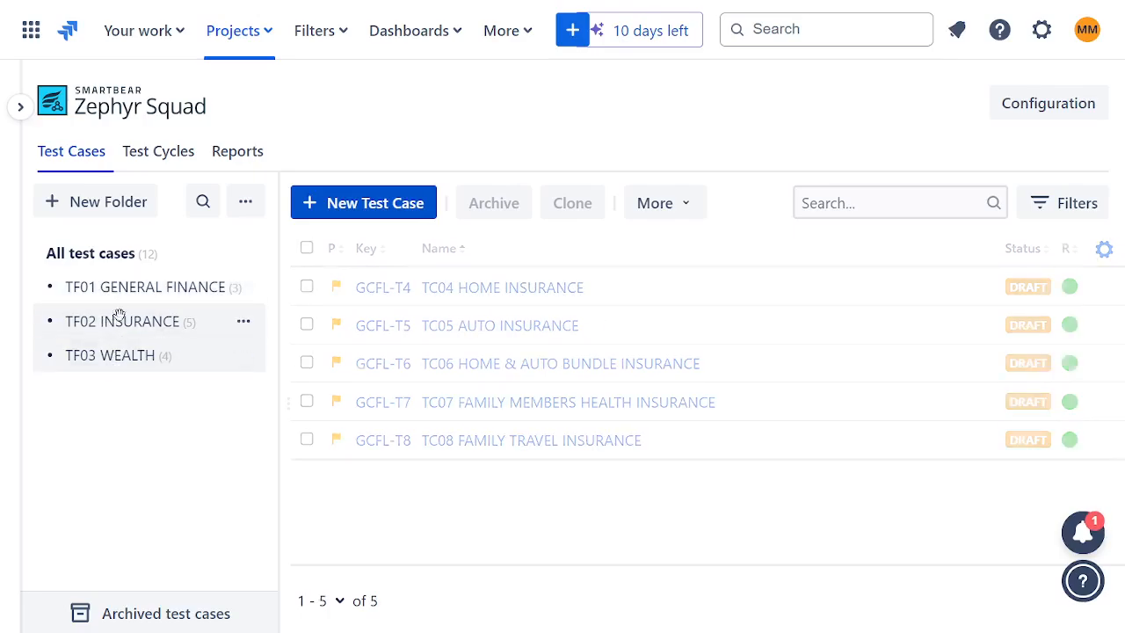
{"action": "left_click", "coordinate": [118, 321]}
{"action": "left_click", "coordinate": [123, 359]}
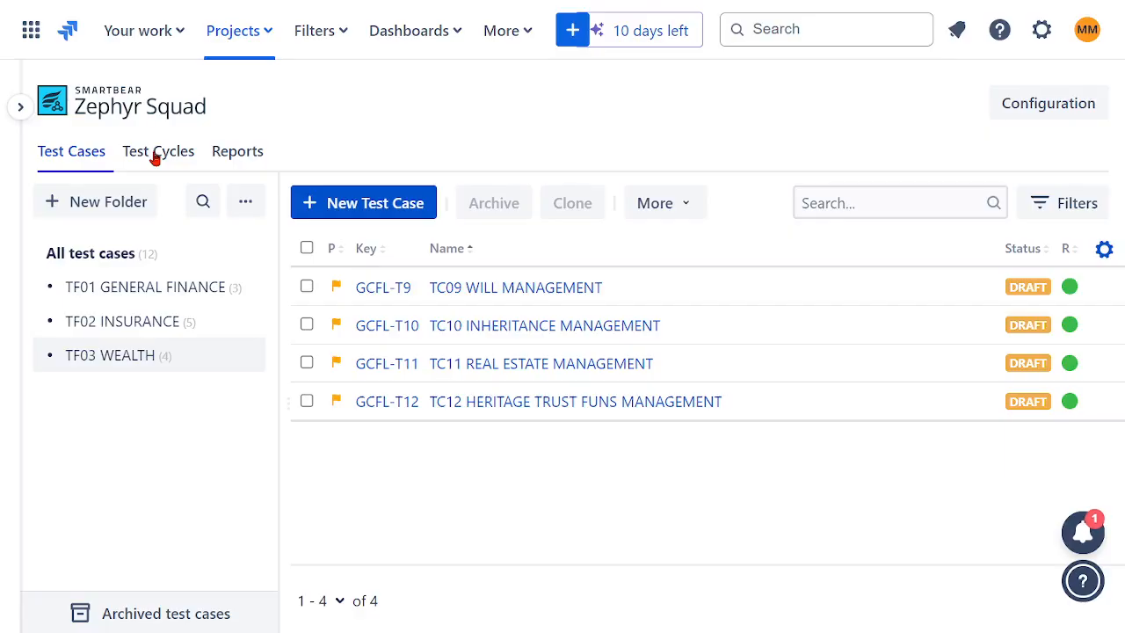
- Check the progress and status of the BIG PLAN, FINAL and SPECIFIC test cycles
{"action": "left_click", "coordinate": [127, 151]}
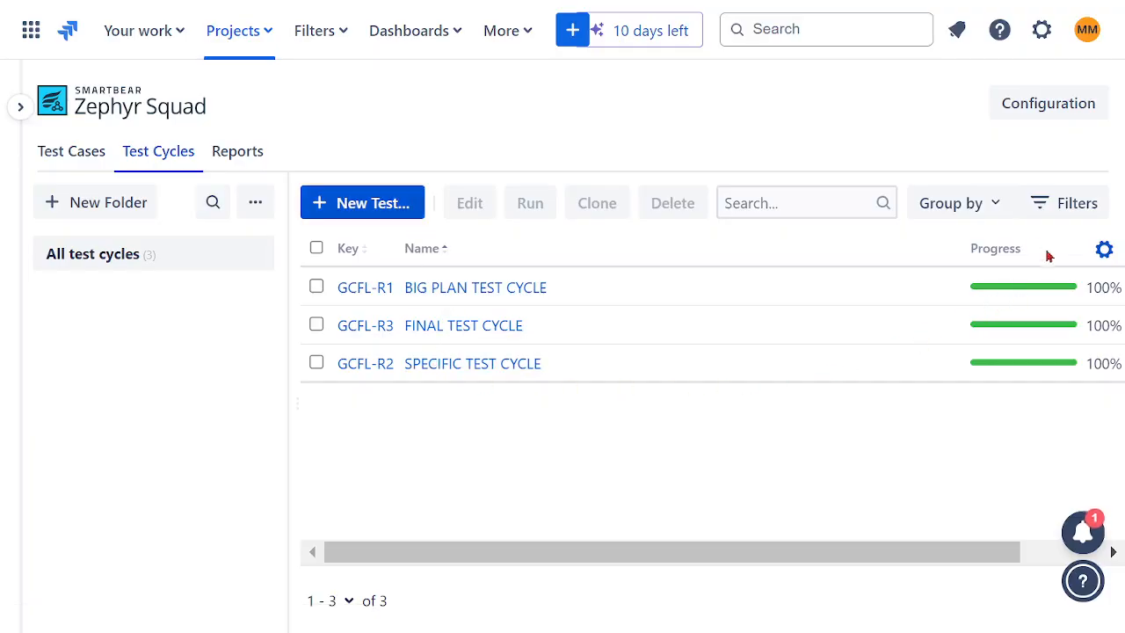
{"action": "left_click_drag", "start_coordinate": [851, 551], "coordinate": [952, 550]}
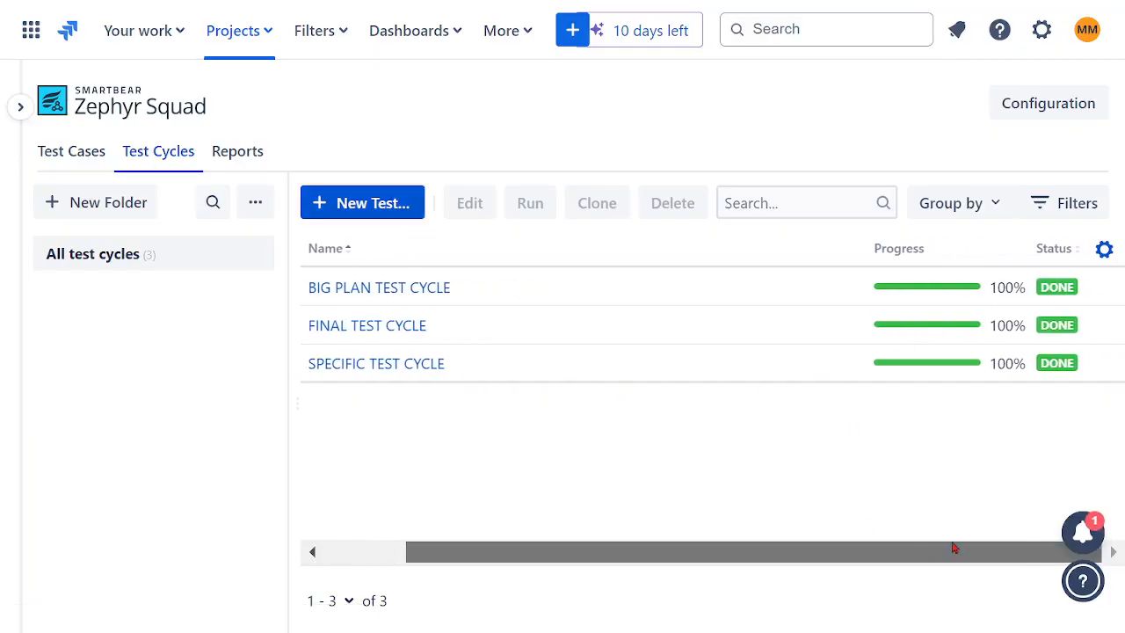
{"action": "left_click_drag", "start_coordinate": [872, 349], "coordinate": [880, 369]}
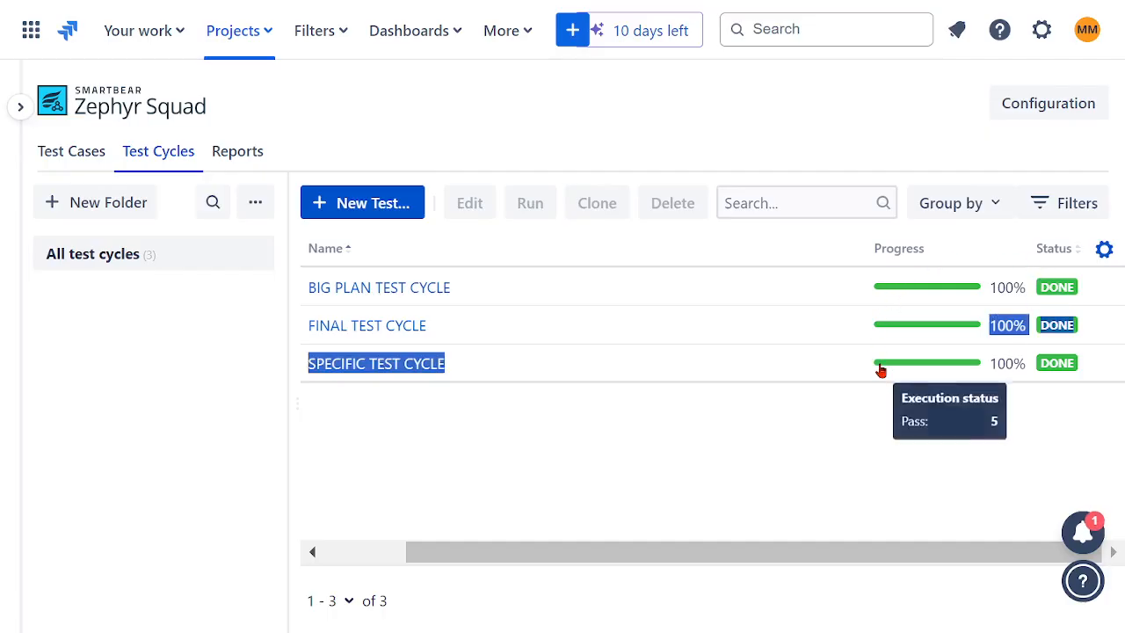
{"action": "left_click", "coordinate": [788, 330]}
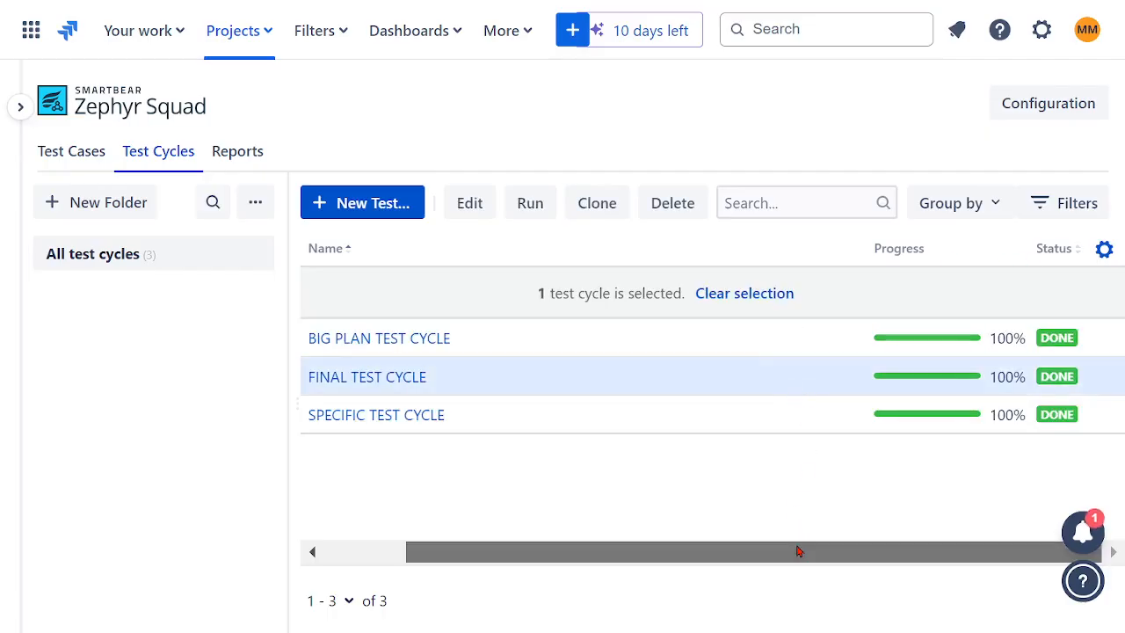
{"action": "left_click_drag", "start_coordinate": [798, 551], "coordinate": [501, 504]}
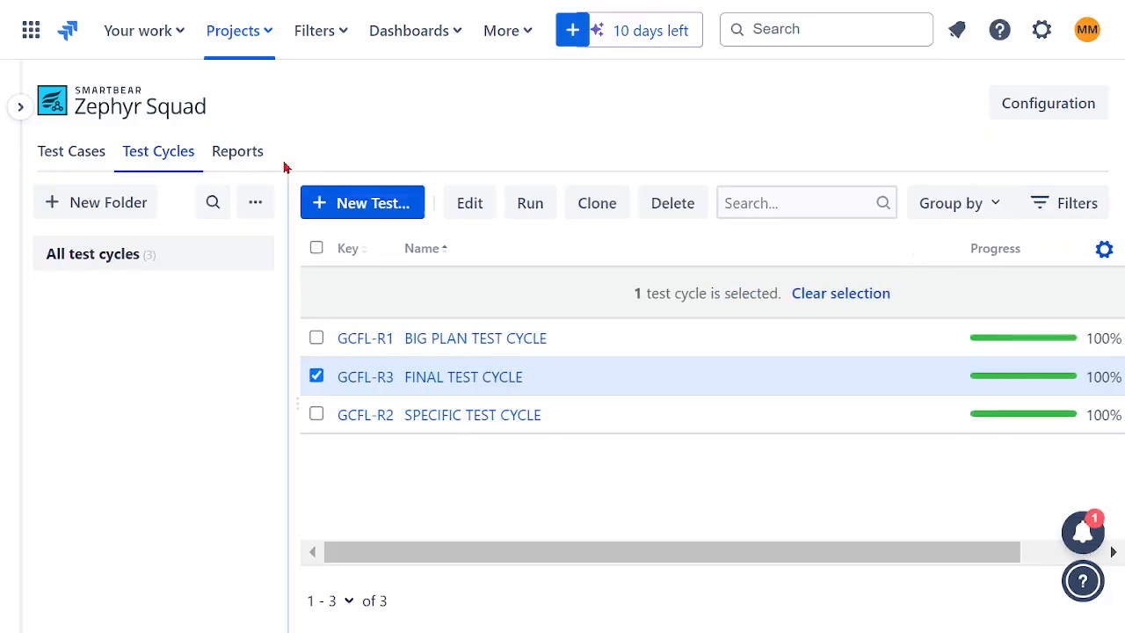
- Look through the list of all available Zephyr Squad reports
{"action": "left_click", "coordinate": [234, 153]}
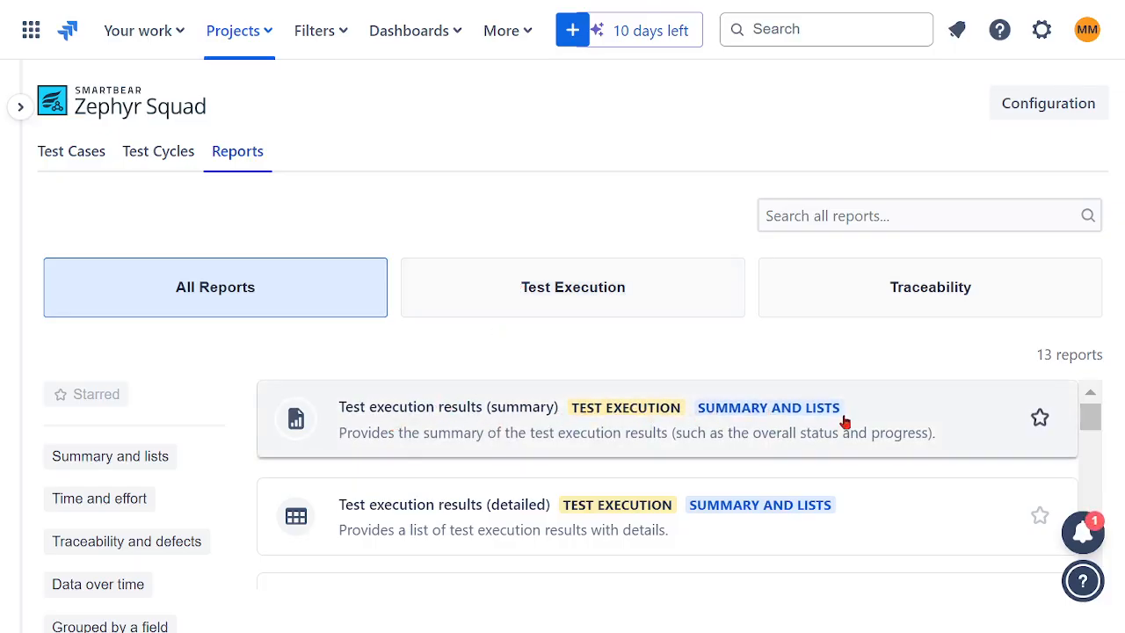
{"action": "scroll", "coordinate": [844, 422], "scroll_direction": "down", "scroll_amount": 2}
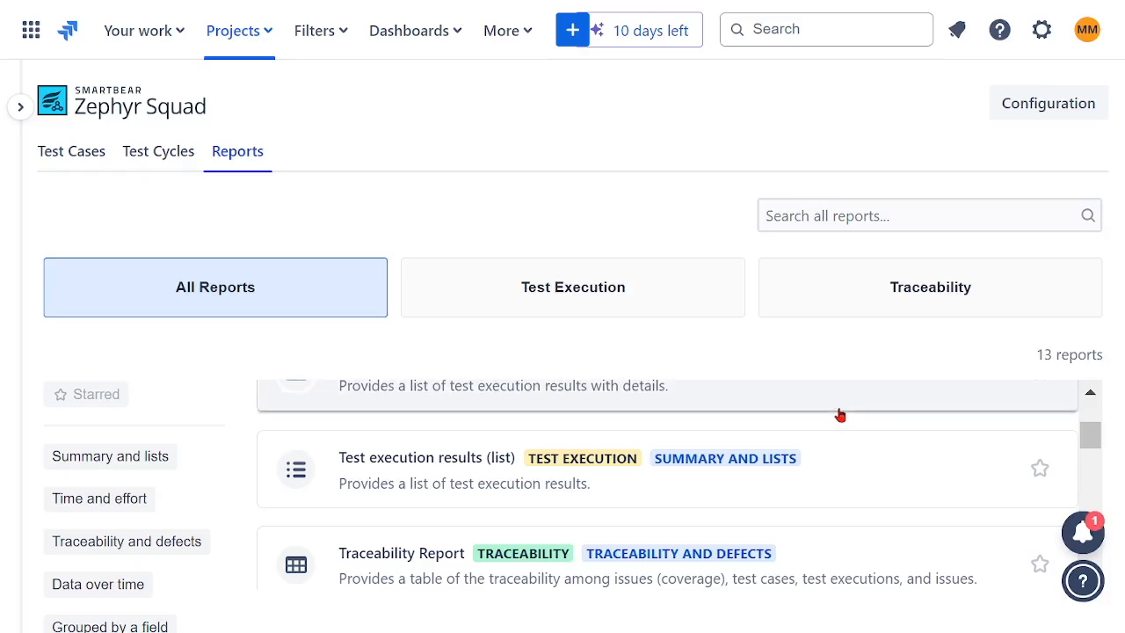
{"action": "scroll", "coordinate": [841, 415], "scroll_direction": "down", "scroll_amount": 3}
{"action": "scroll", "coordinate": [875, 410], "scroll_direction": "down", "scroll_amount": 8}
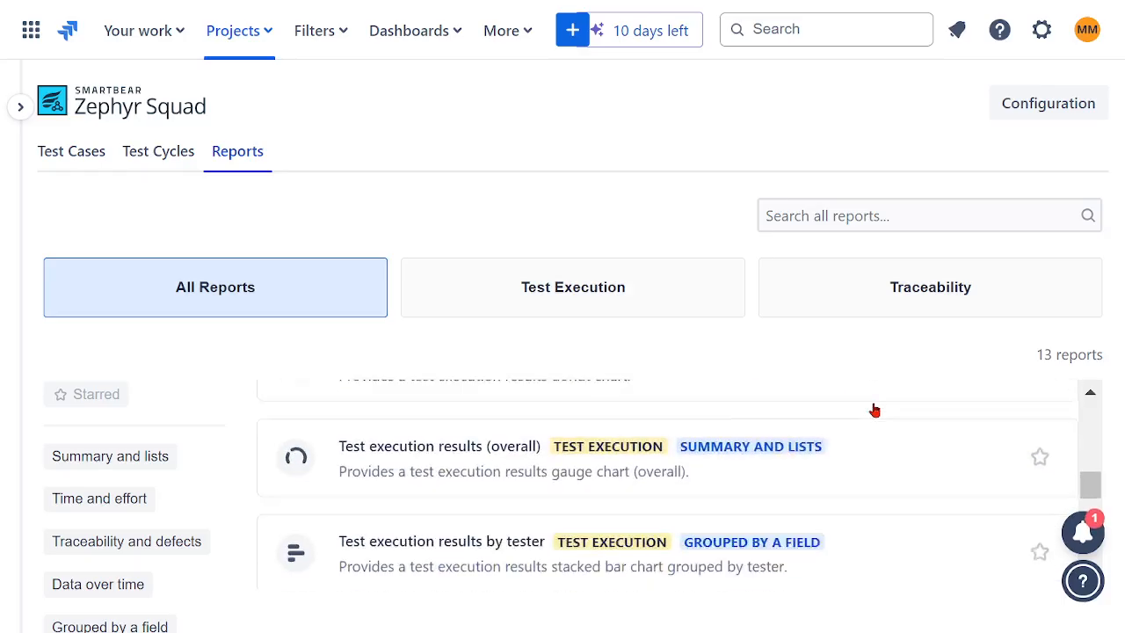
{"action": "scroll", "coordinate": [864, 400], "scroll_direction": "up", "scroll_amount": 10}
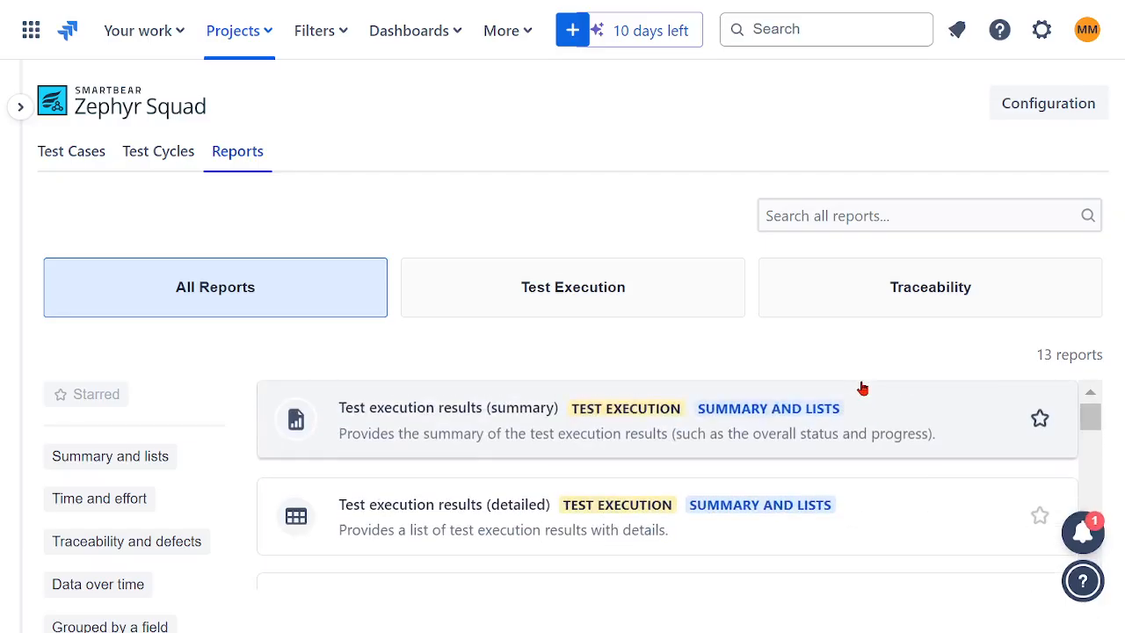
- Generate the Test execution results (summary) report for project GCFL without filters, using the last test execution
{"action": "left_click", "coordinate": [627, 409]}
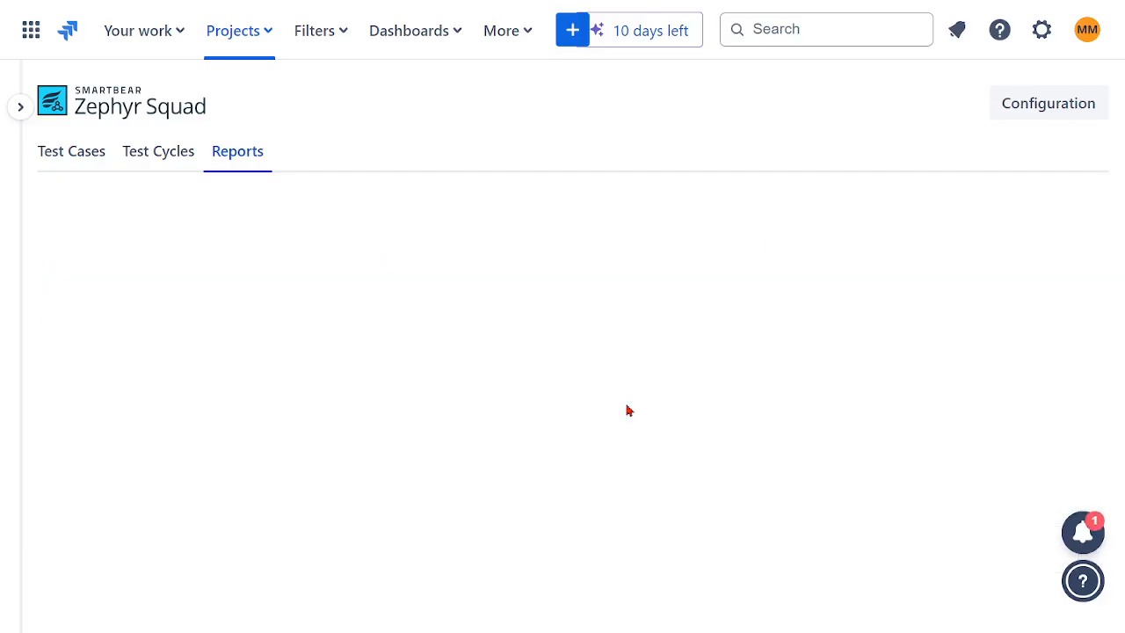
{"action": "scroll", "coordinate": [749, 360], "scroll_direction": "down", "scroll_amount": 4}
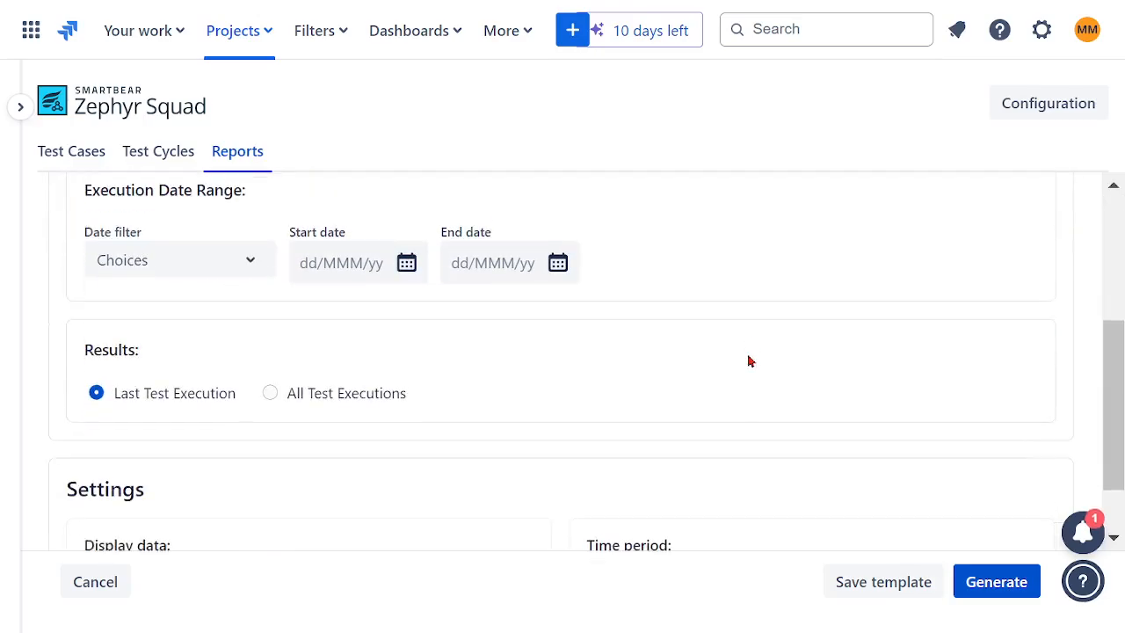
{"action": "scroll", "coordinate": [747, 364], "scroll_direction": "up", "scroll_amount": 4}
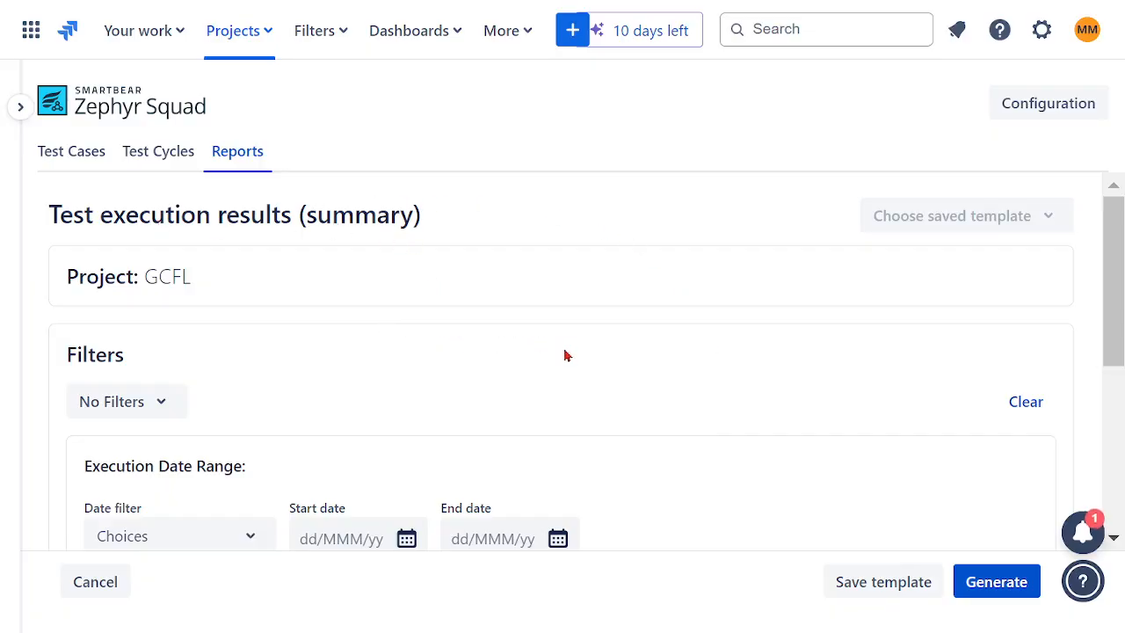
{"action": "scroll", "coordinate": [567, 356], "scroll_direction": "down", "scroll_amount": 2}
{"action": "scroll", "coordinate": [457, 466], "scroll_direction": "down", "scroll_amount": 2}
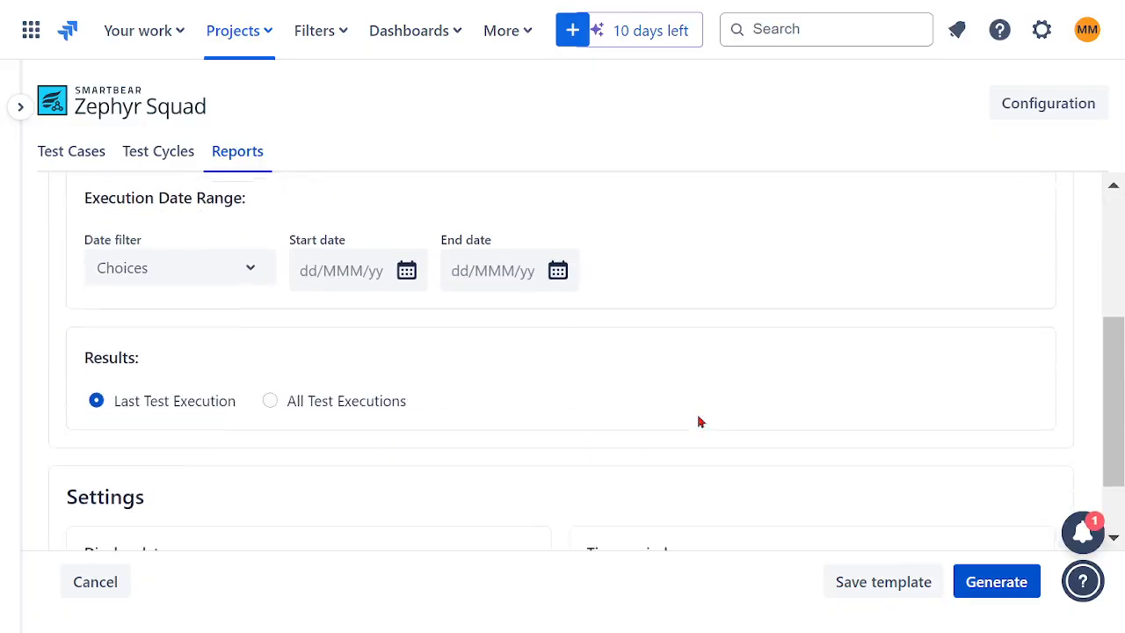
{"action": "left_click", "coordinate": [997, 581]}
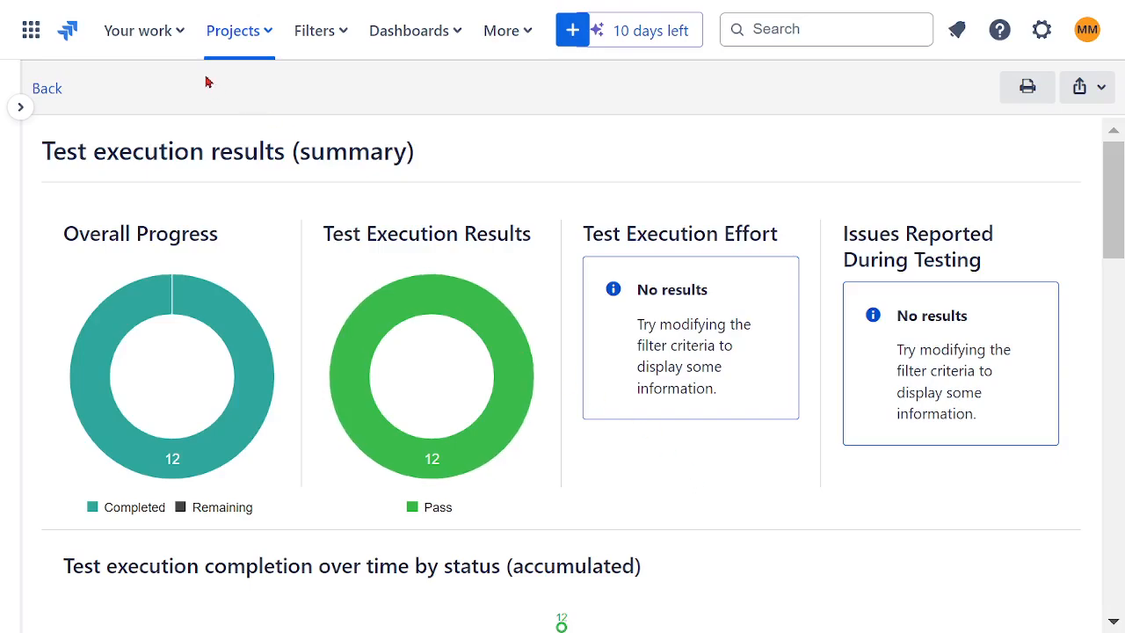
- Leave the summary report and open the GLOBAL CONTINENT FINANCIAL LTD project board with its navigation sidebar expanded
{"action": "left_click", "coordinate": [49, 91]}
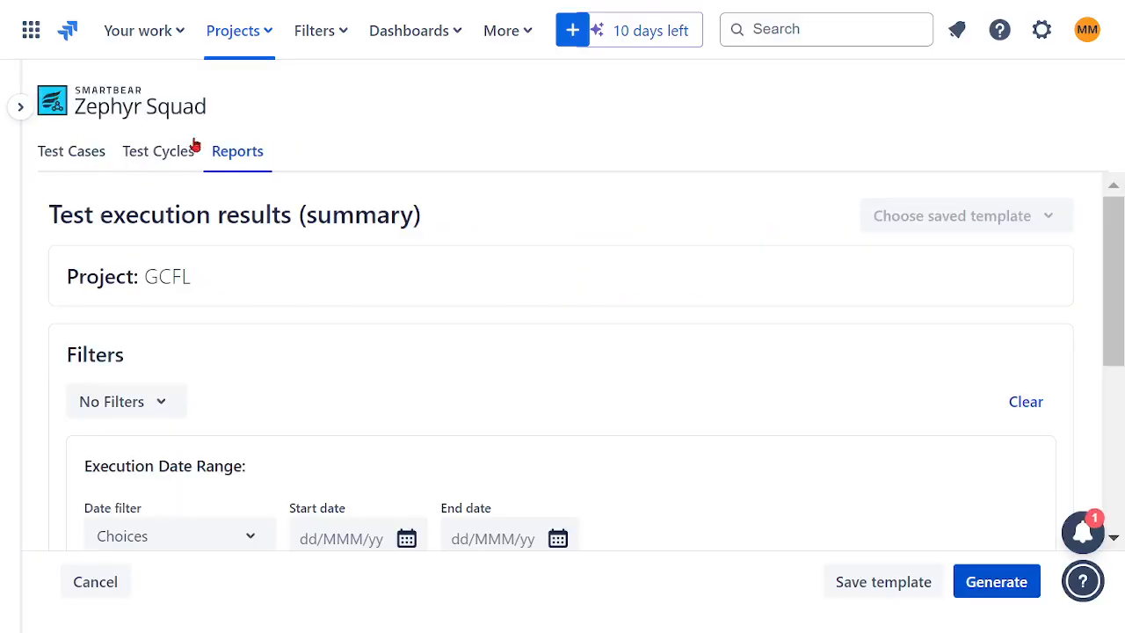
{"action": "left_click", "coordinate": [273, 36]}
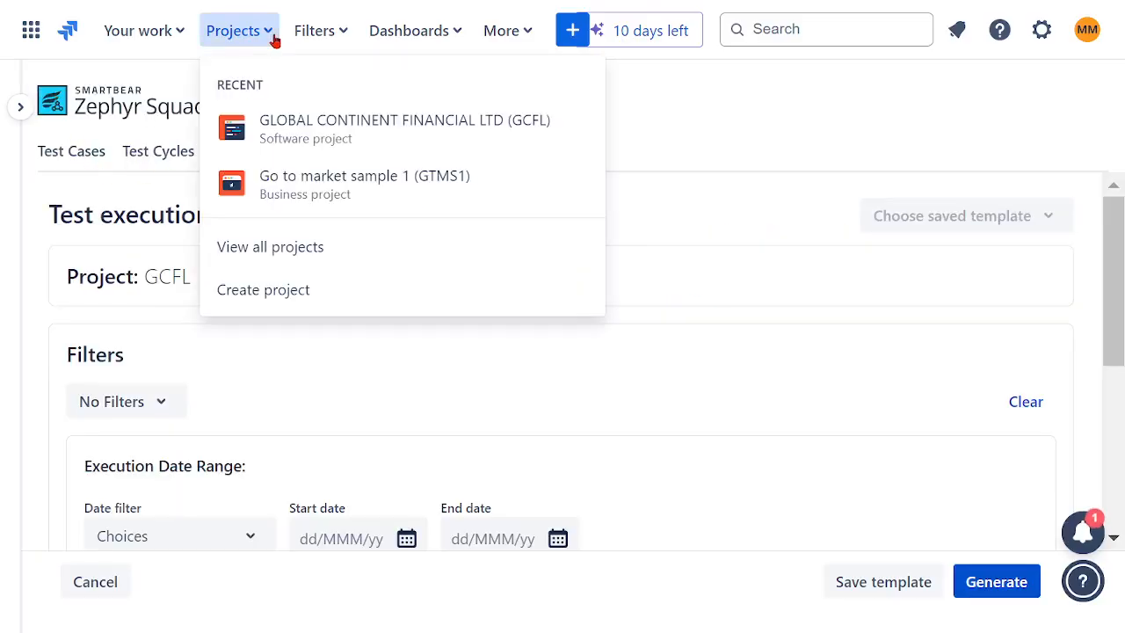
{"action": "left_click", "coordinate": [294, 162]}
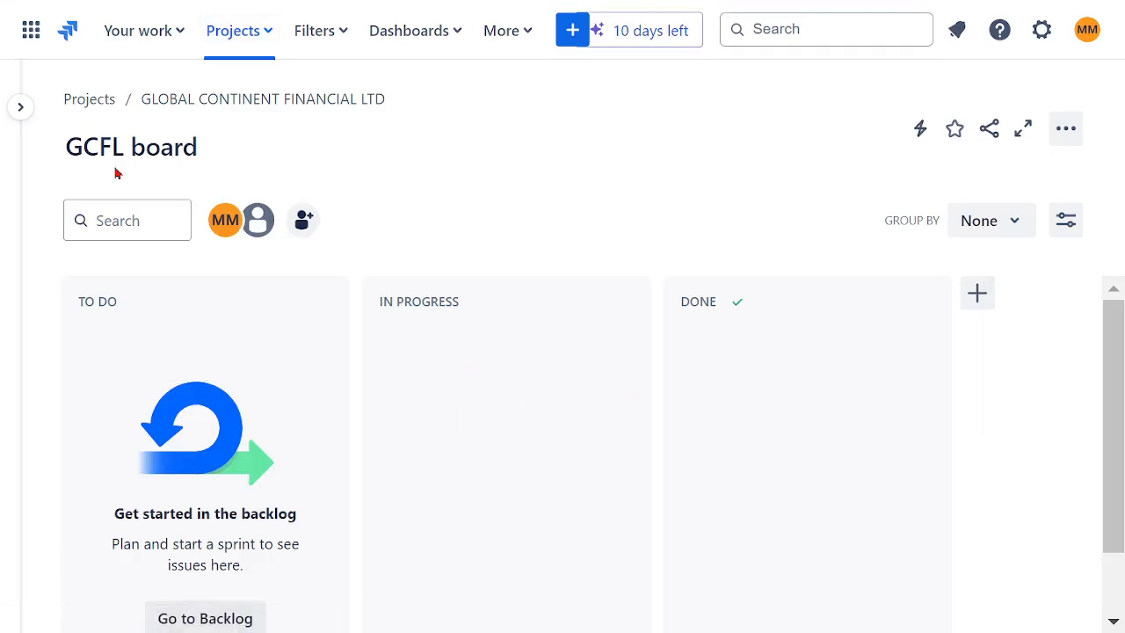
{"action": "left_click", "coordinate": [20, 110]}
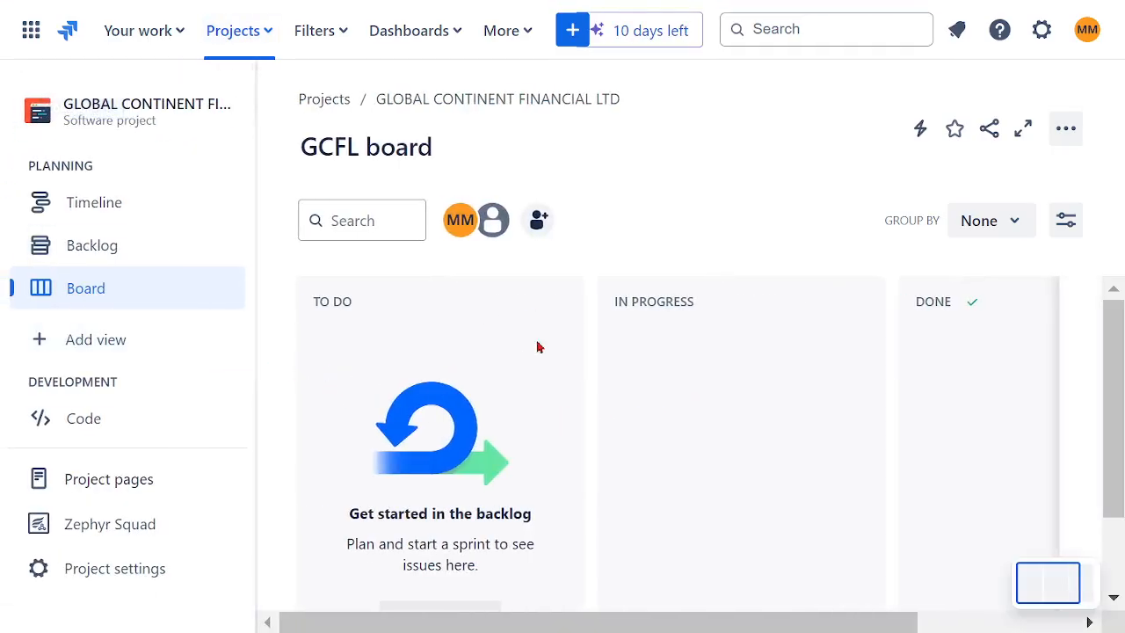